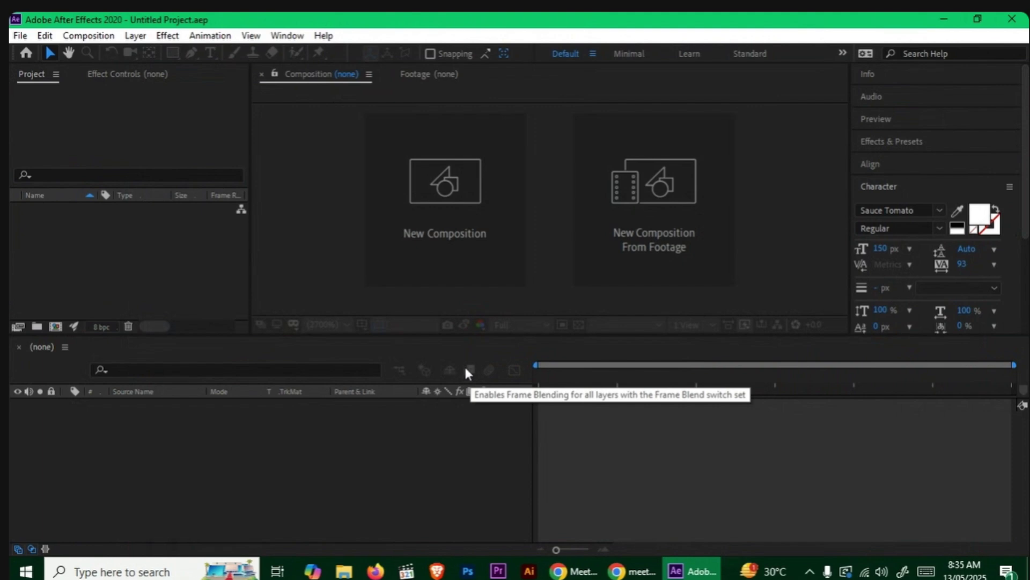
click(637, 214)
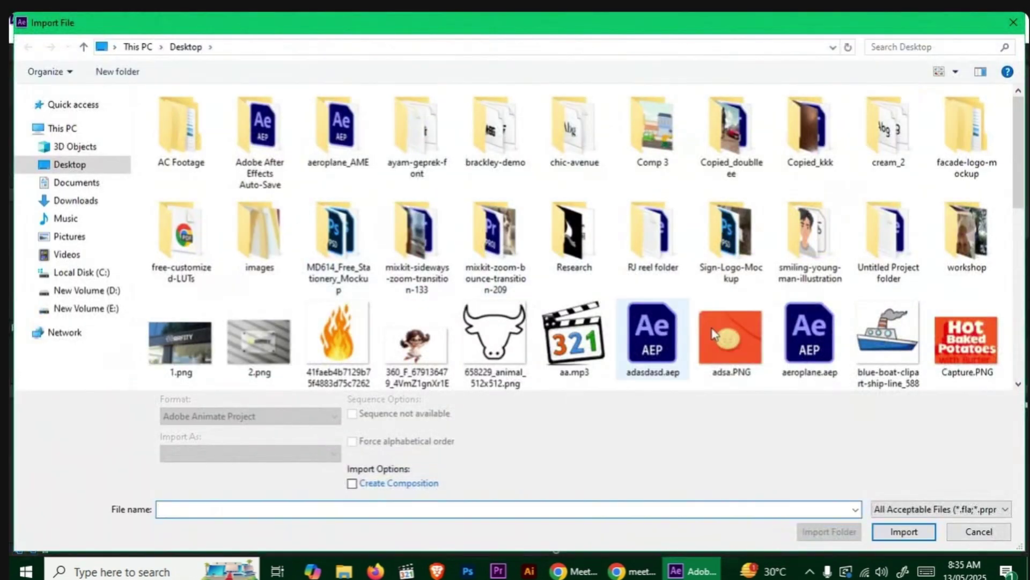
click(743, 322)
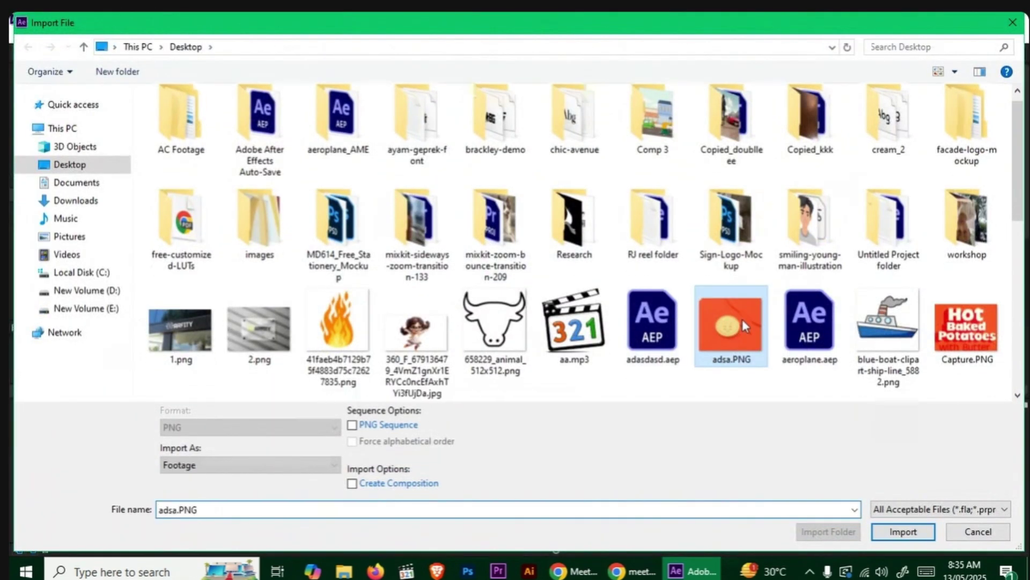
click(917, 530)
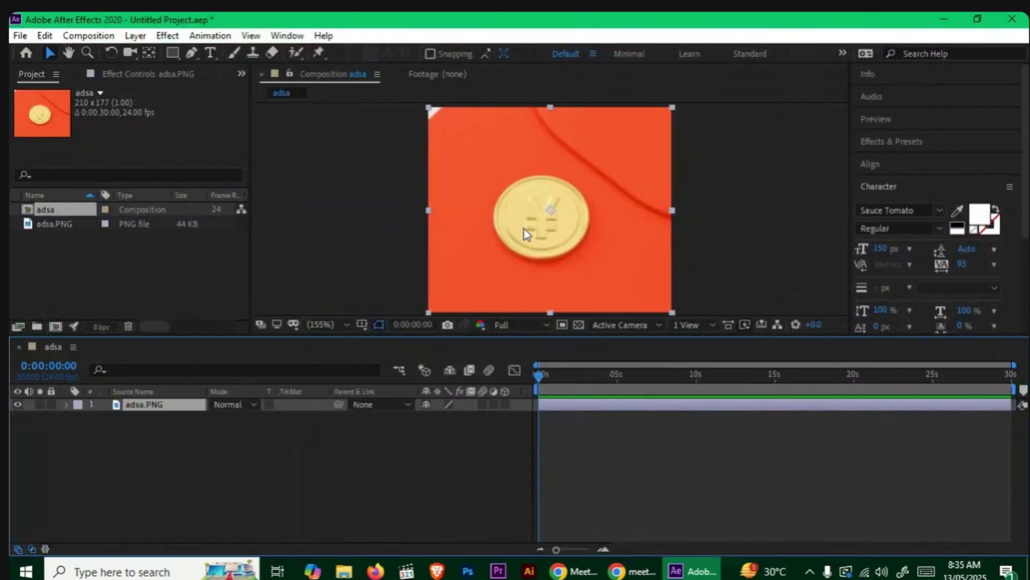
key(ctrl+z)
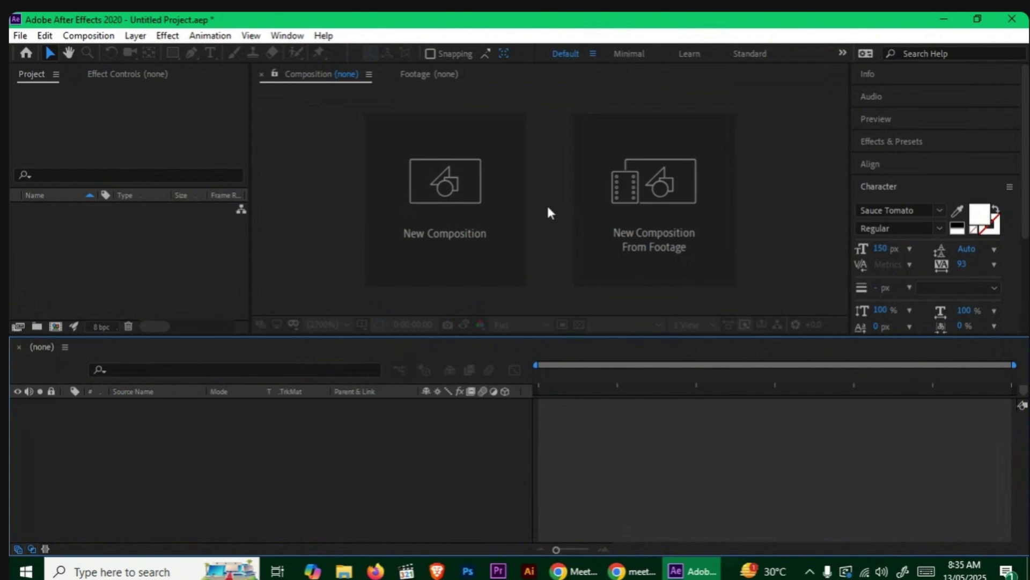
Create a new composition with the HDTV 1080 24 preset, 1920 × 1080 px and a 30-second duration
click(453, 232)
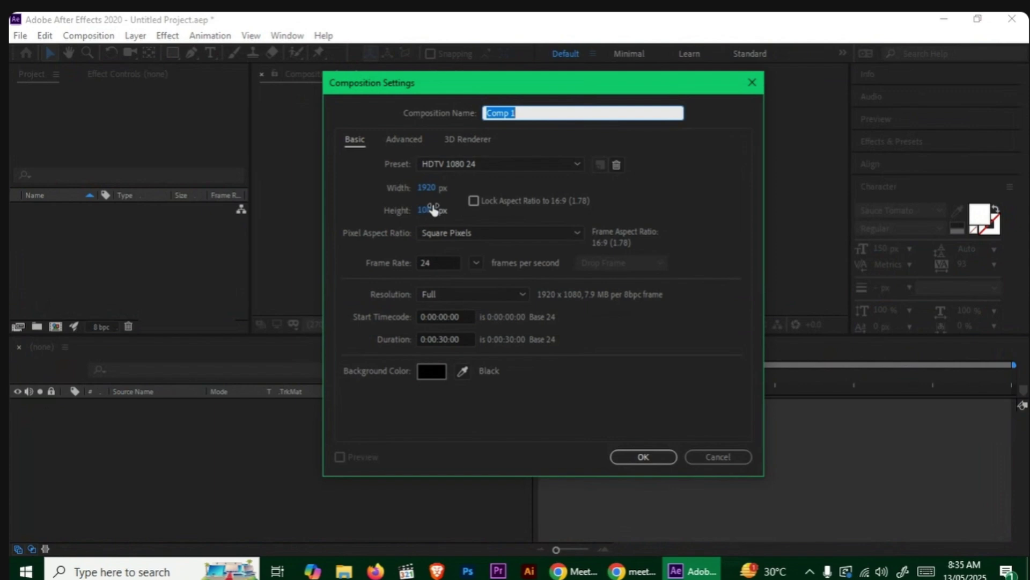
click(641, 457)
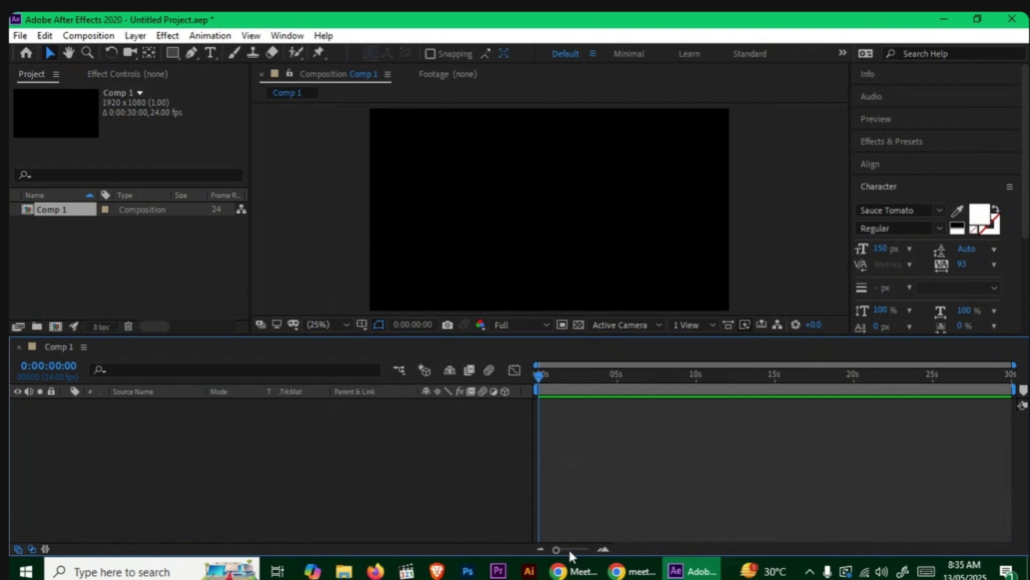
Switch to Chrome and run a Google image search for "plane clipart png" in a new tab
click(576, 570)
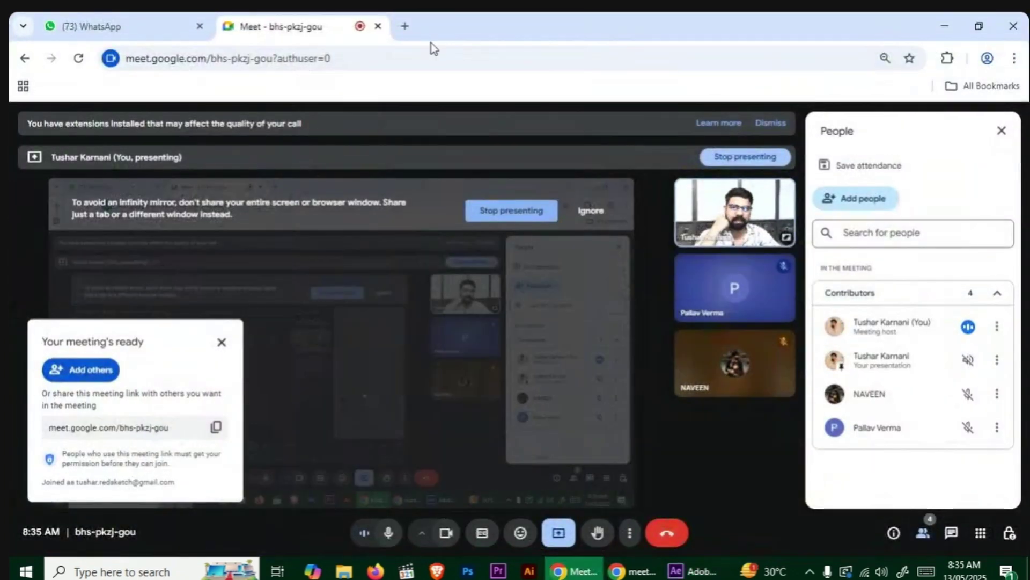
click(405, 26)
click(419, 312)
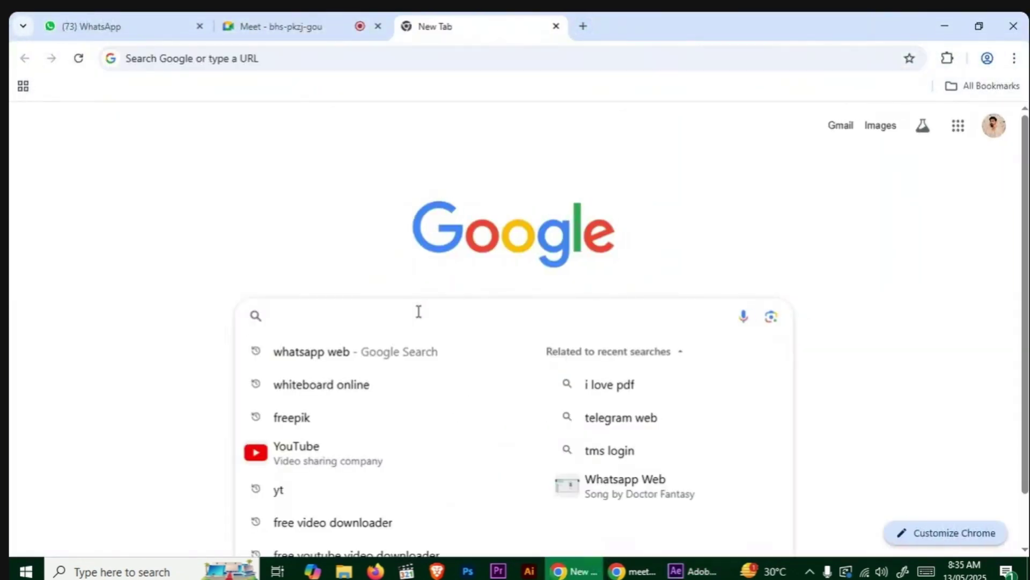
text(car)
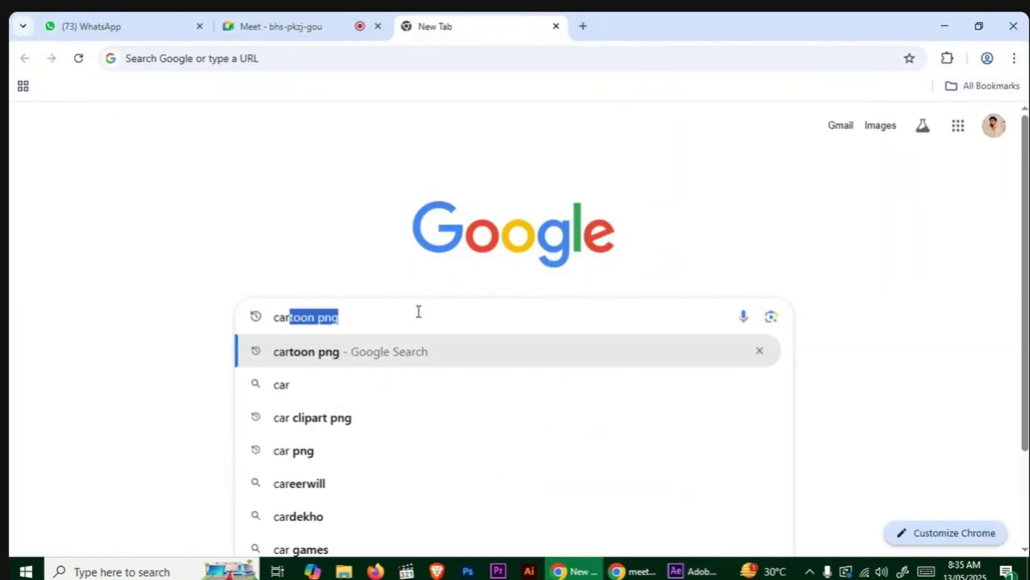
key(BackSpace)
key(BackSpace)
key(BackSpace)
key(BackSpace)
text(pla)
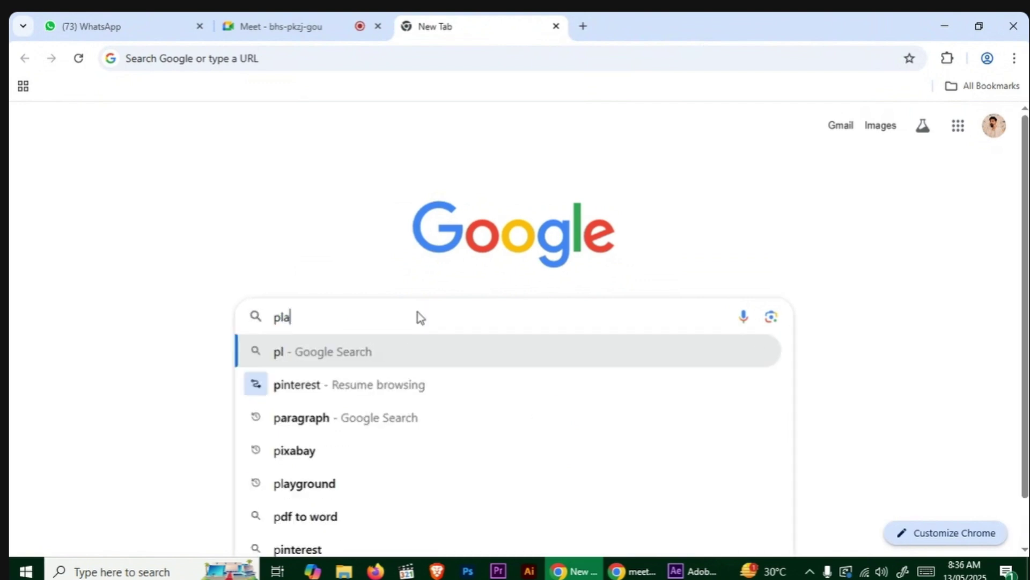
text(ne clipart )
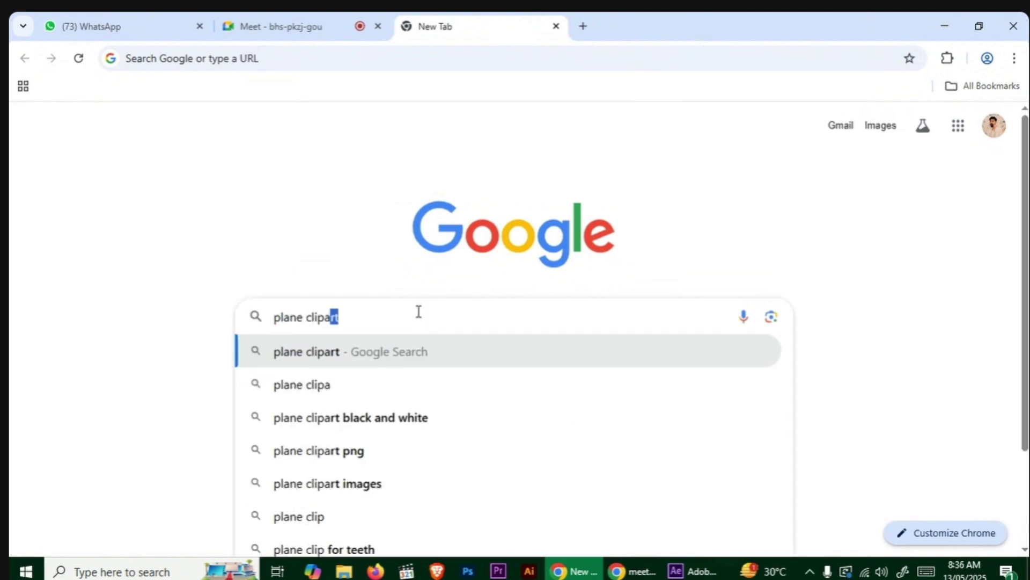
text(png)
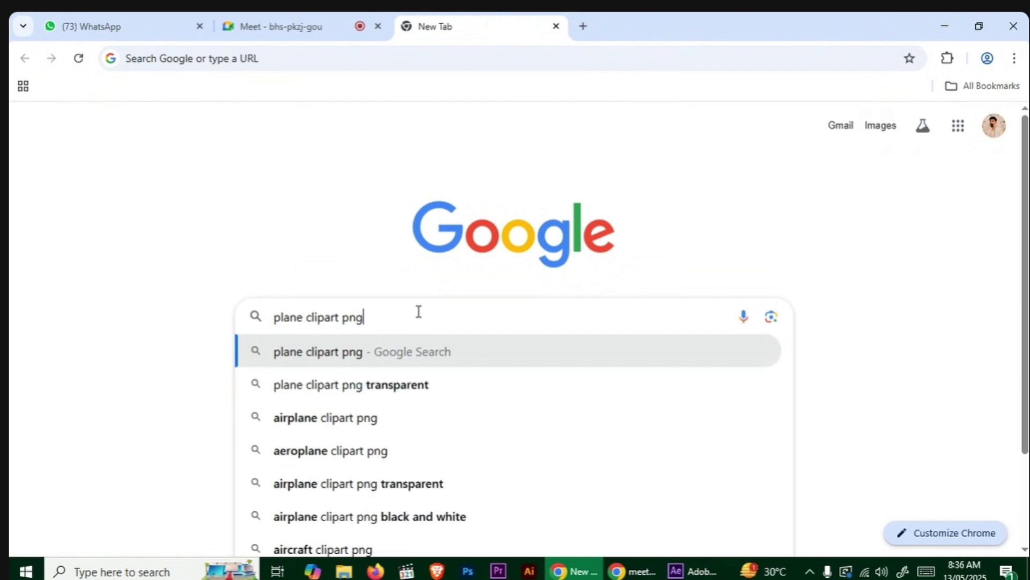
key(Return)
click(115, 194)
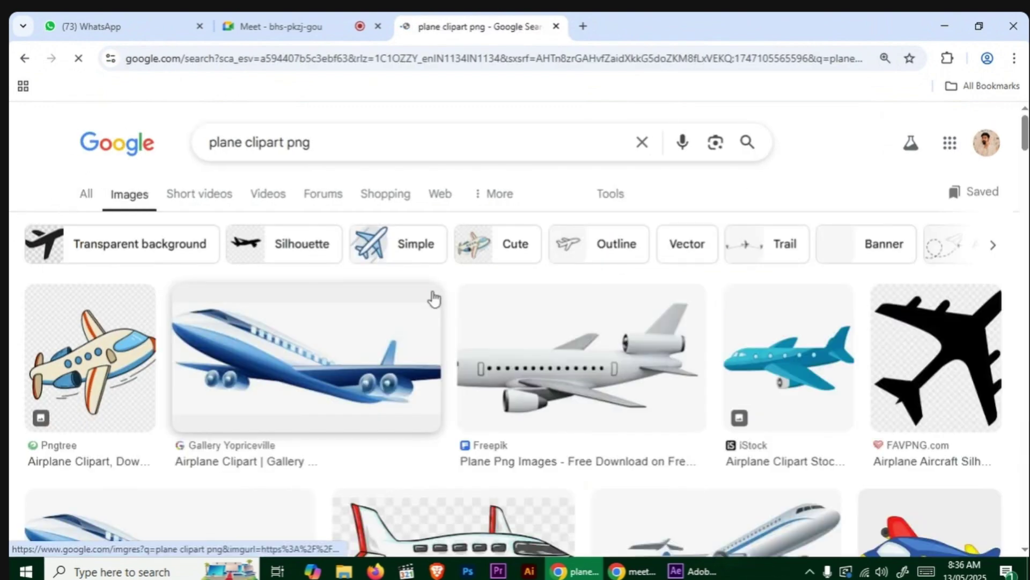
Find Pngtree's yellow cartoon airplane among the image results and save it as a PNG to the Desktop
scroll(390, 441, down, 5)
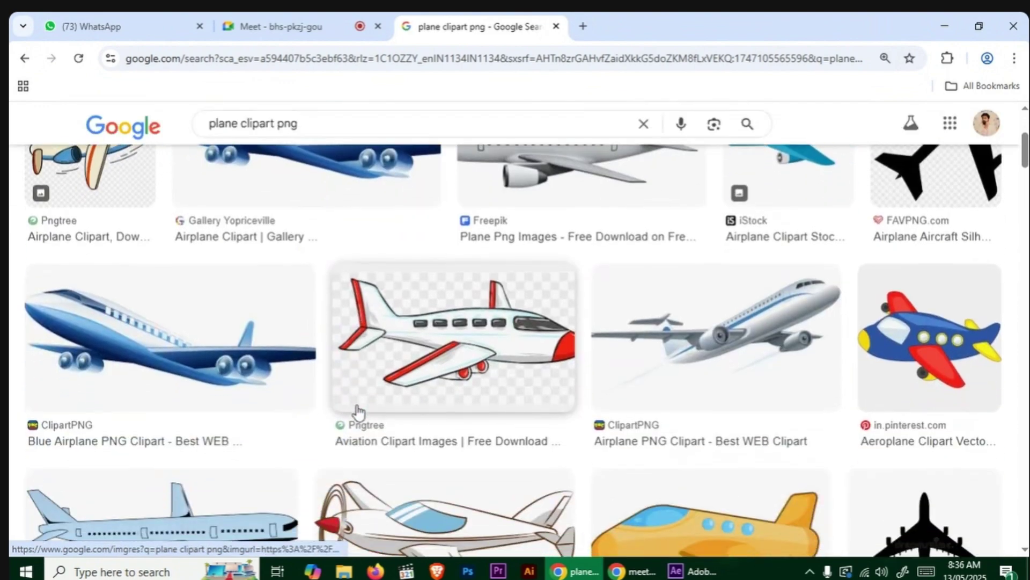
scroll(358, 411, down, 3)
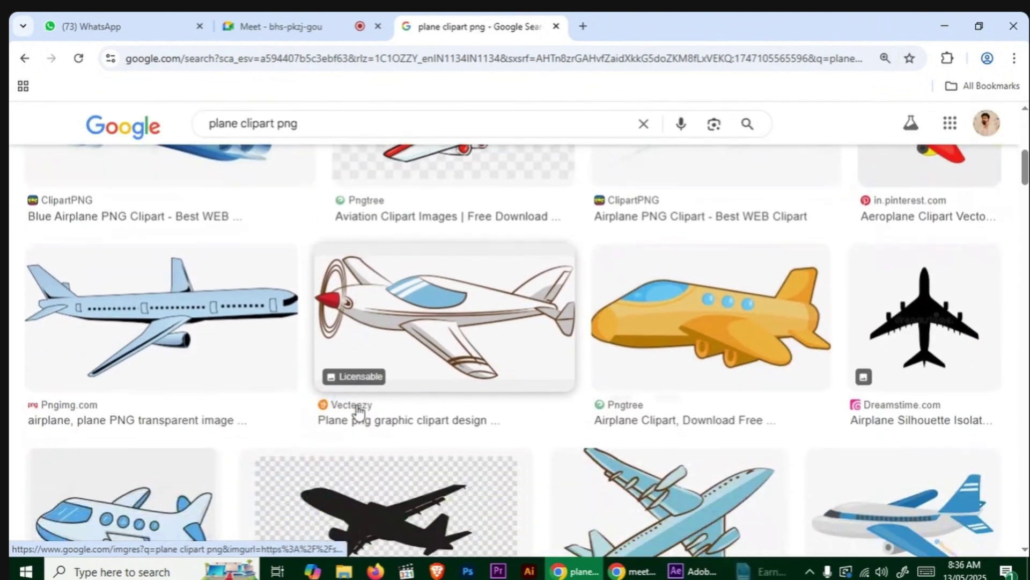
click(680, 328)
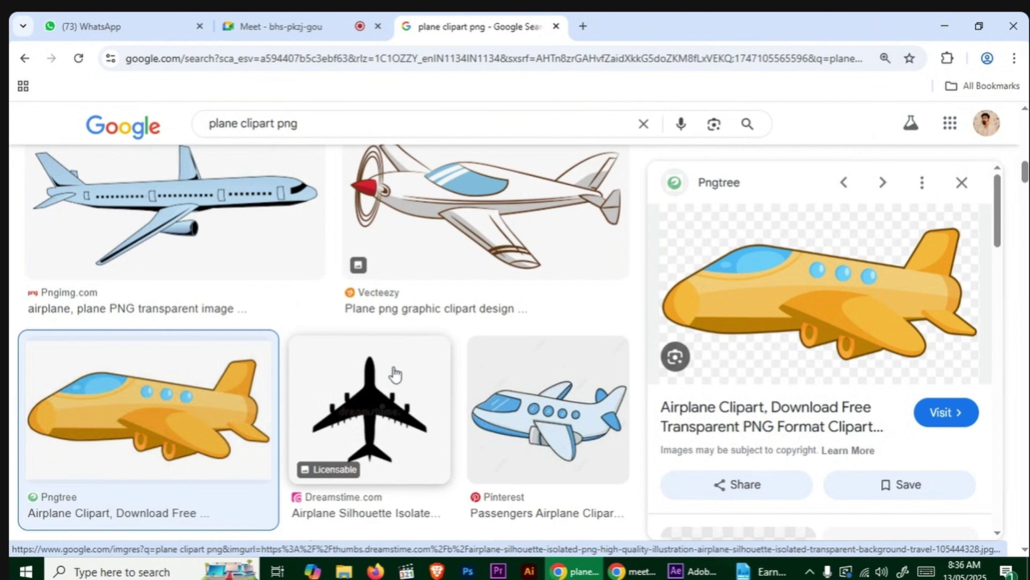
right_click(798, 231)
click(859, 399)
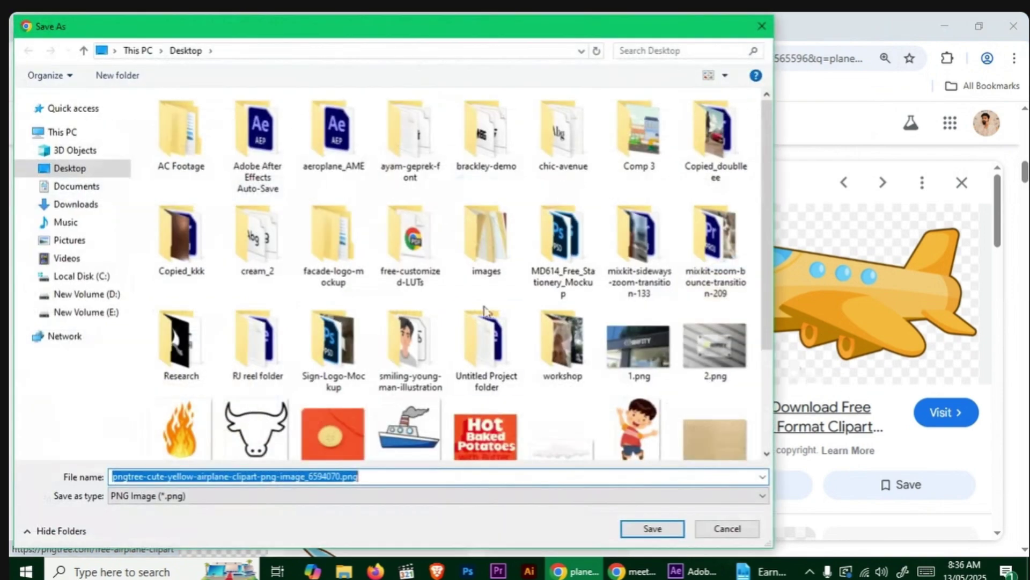
click(91, 168)
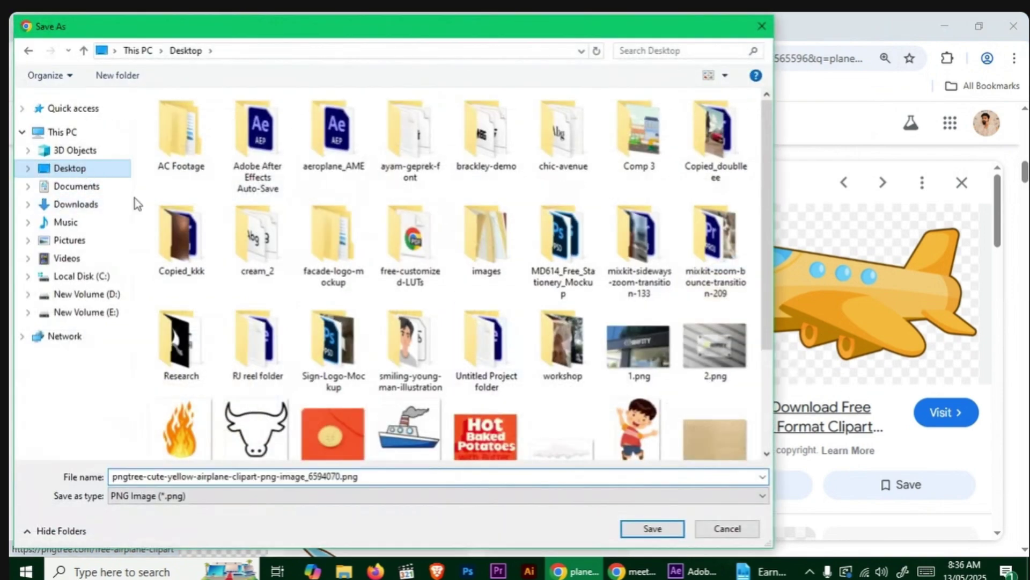
click(643, 531)
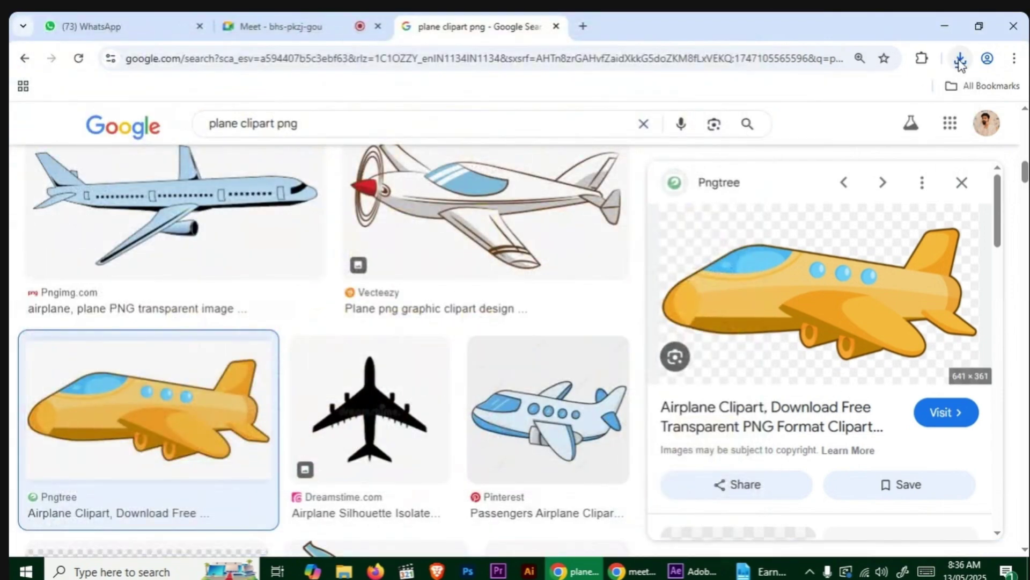
Import the downloaded airplane PNG from its folder into the After Effects project and add it as a layer in Comp 1
click(961, 59)
click(904, 138)
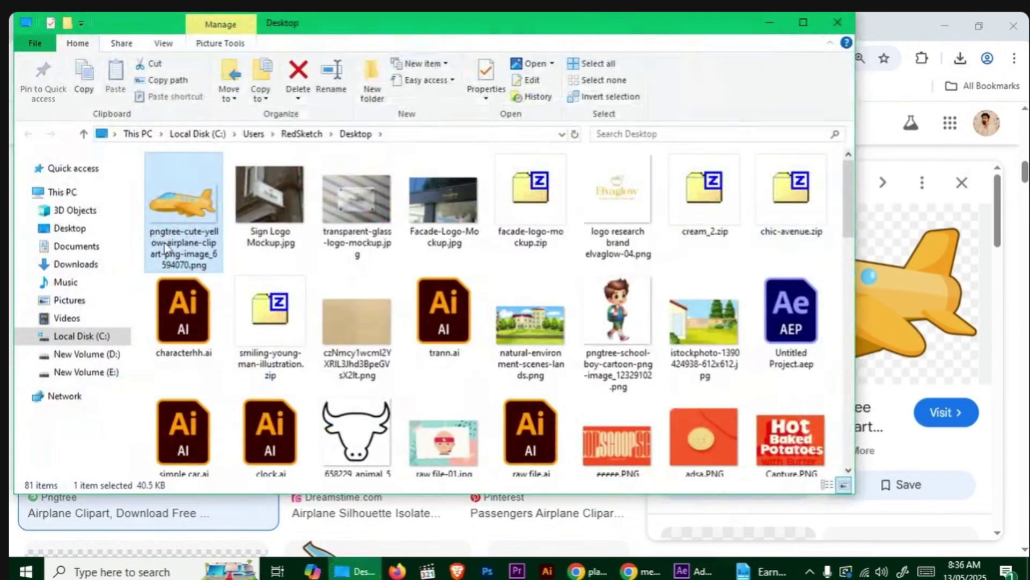
drag(167, 248, 144, 272)
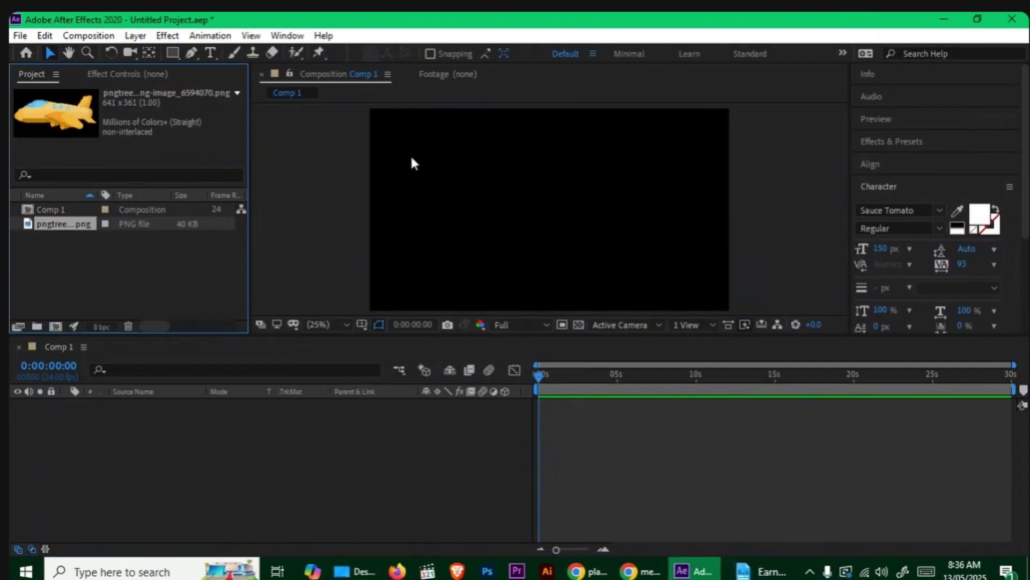
click(68, 262)
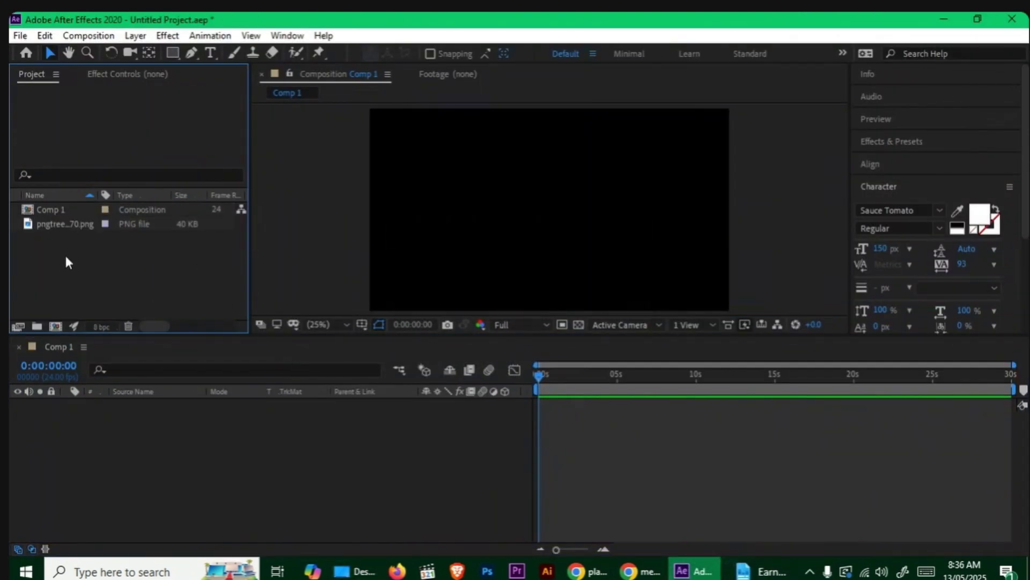
drag(63, 222, 81, 482)
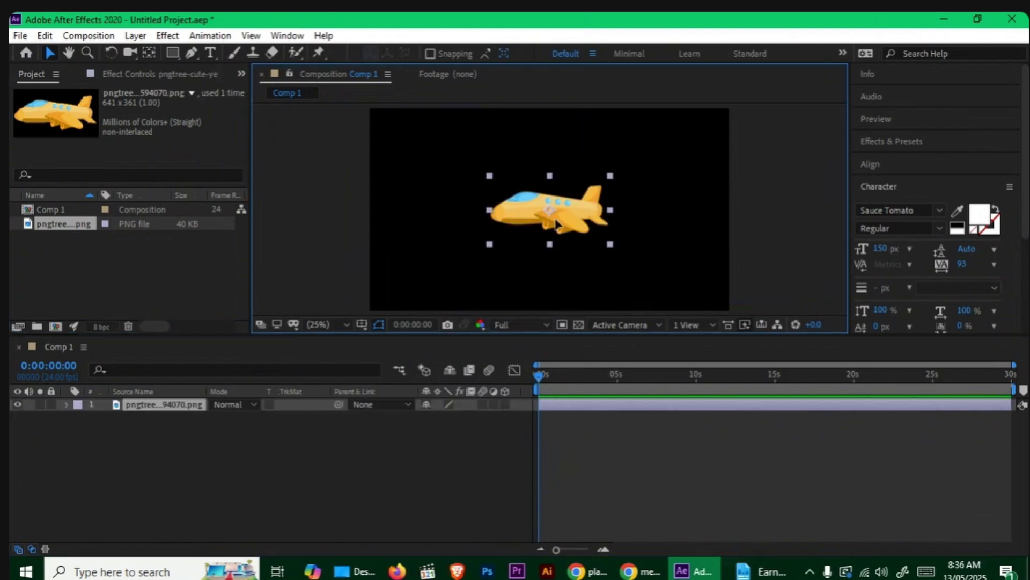
Scale the airplane layer to 78% and place it inside the upper-right edge of the composition frame
drag(552, 225, 795, 172)
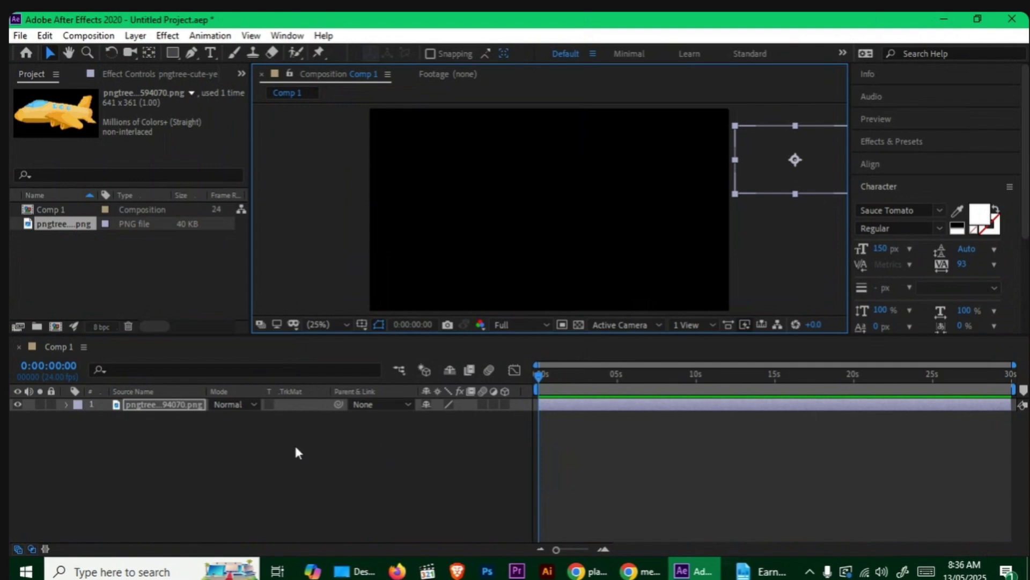
key(s)
drag(446, 418, 432, 420)
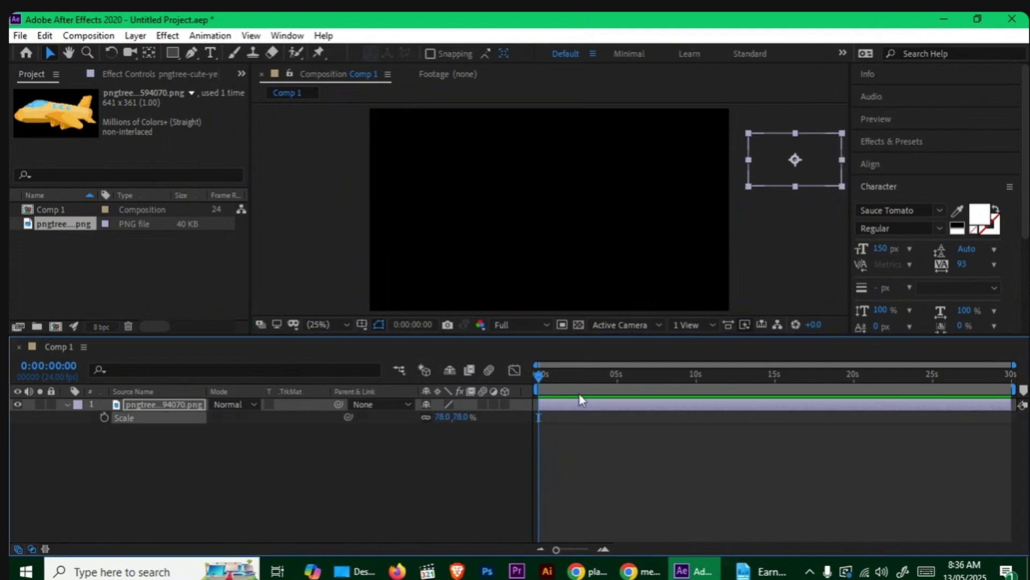
drag(773, 179, 756, 150)
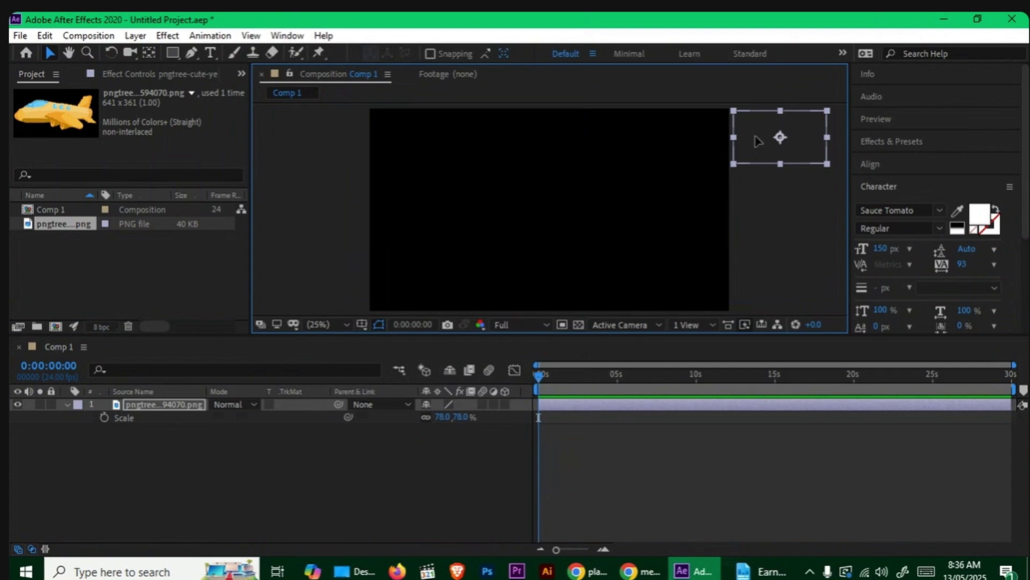
drag(756, 136, 659, 170)
Switch to Chrome, examine the newest photo in the open WhatsApp chat at full size, and return to After Effects
click(593, 570)
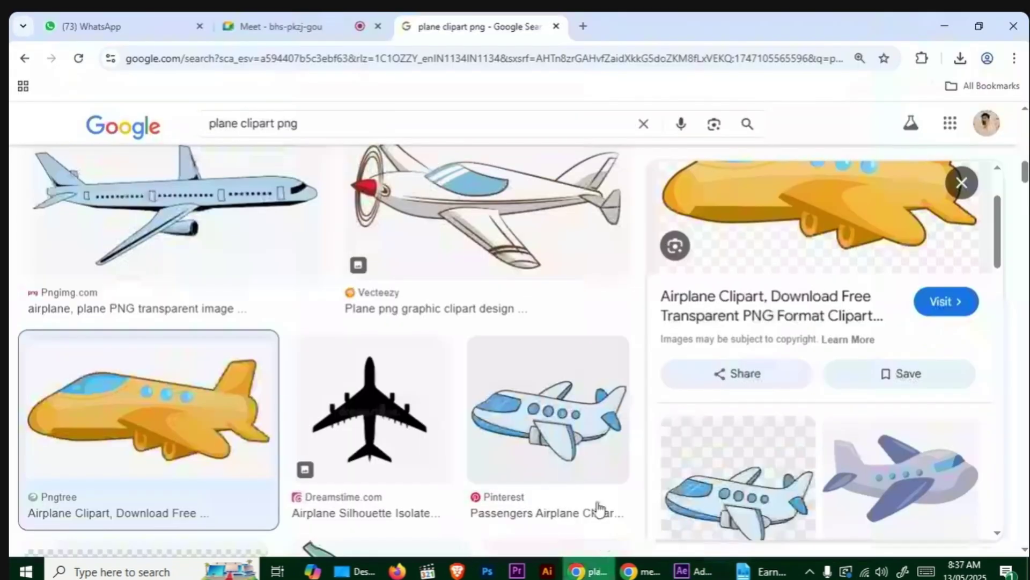
click(134, 16)
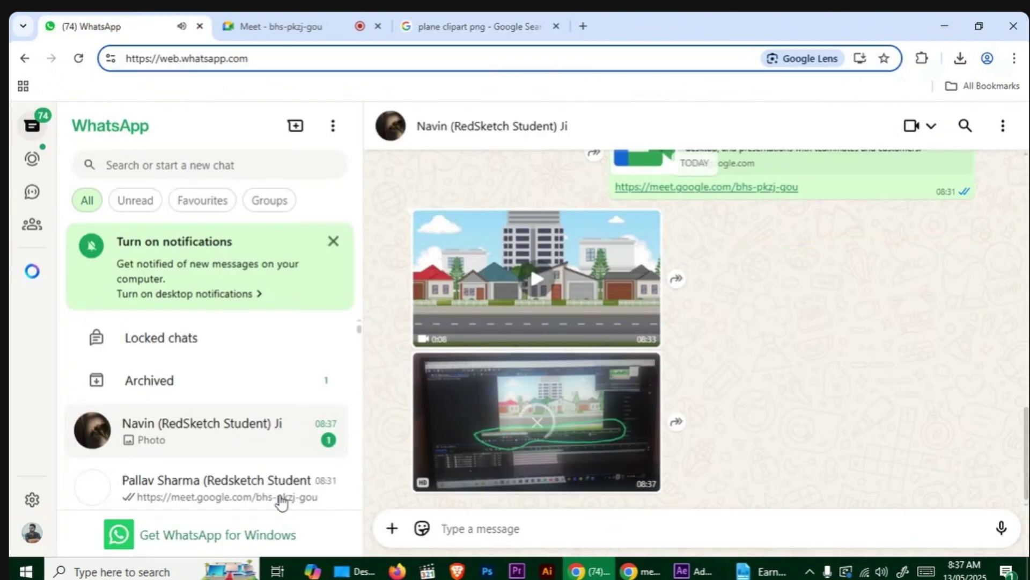
click(495, 476)
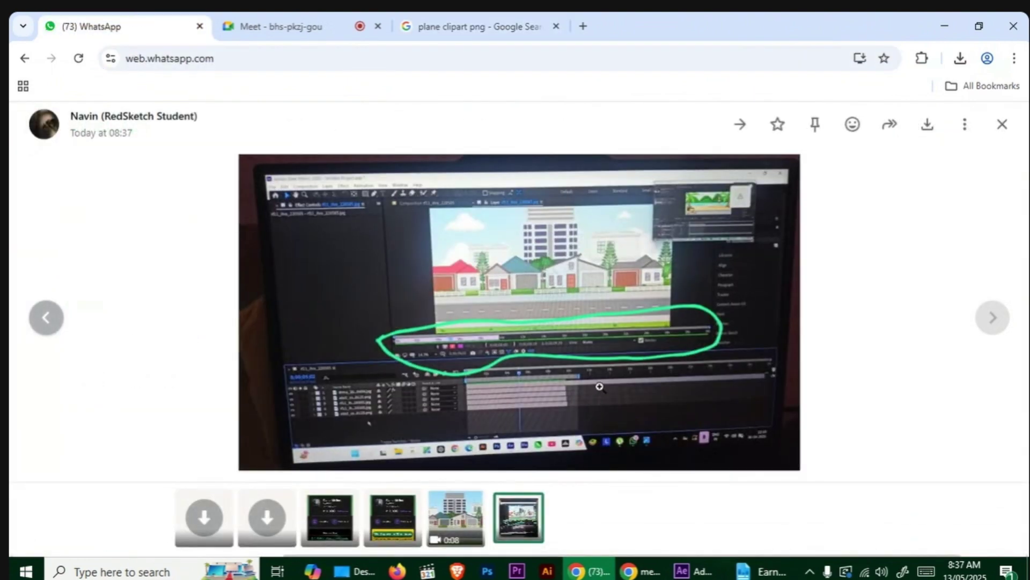
click(702, 573)
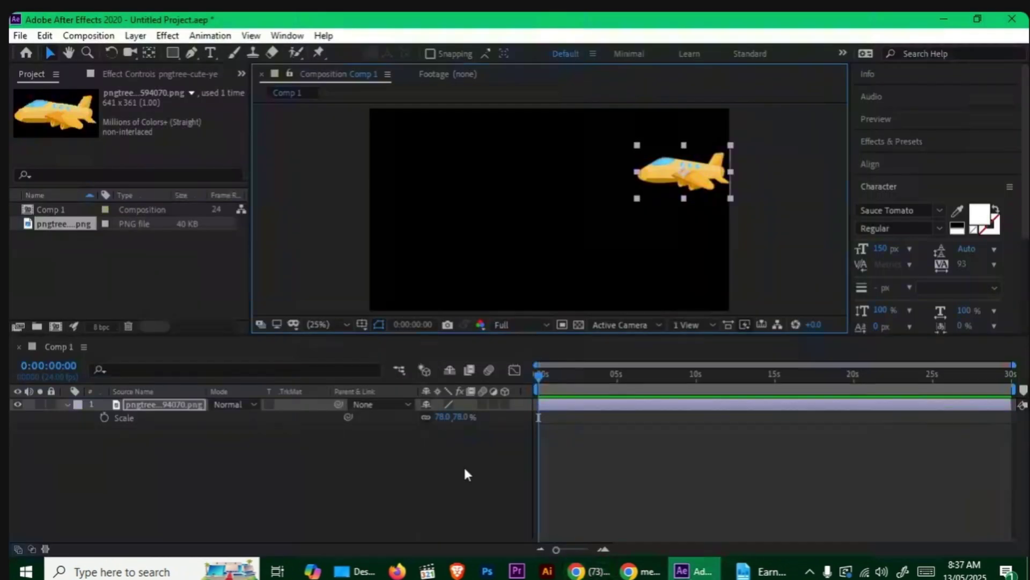
Open the airplane layer in its own Layer view and go back to the Comp 1 view, doing this twice, and deselect the layer
double_click(663, 165)
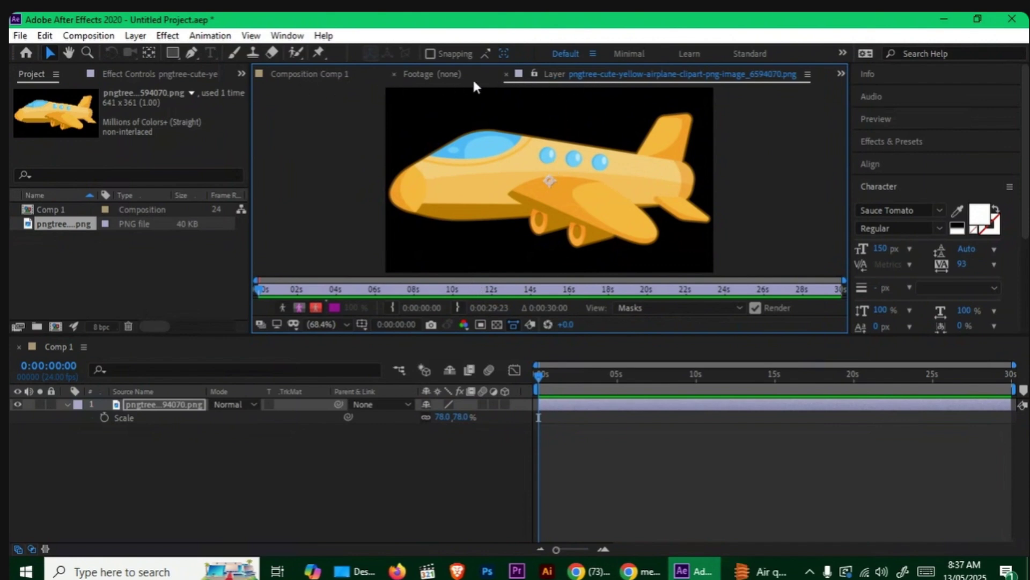
click(342, 76)
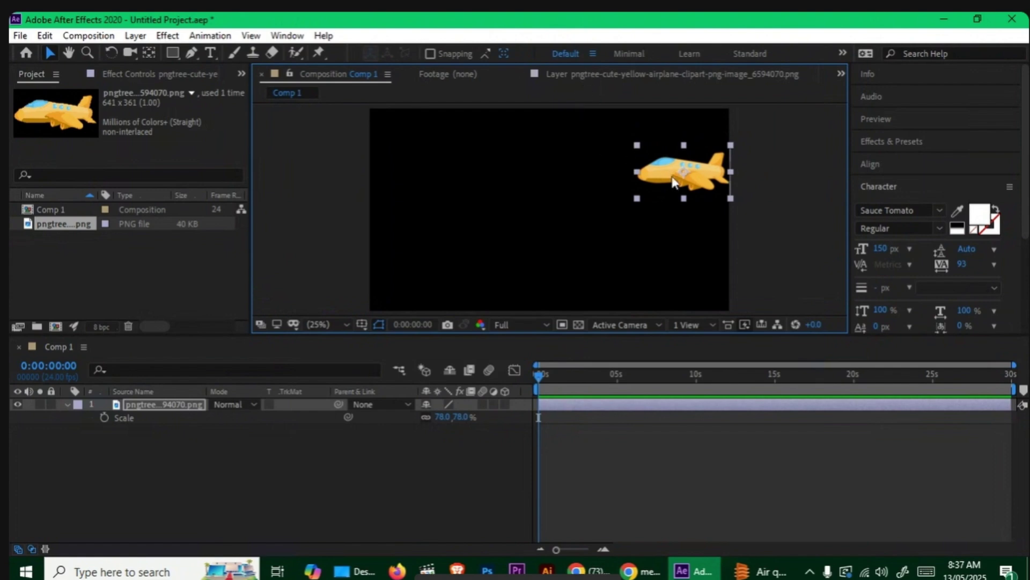
double_click(672, 173)
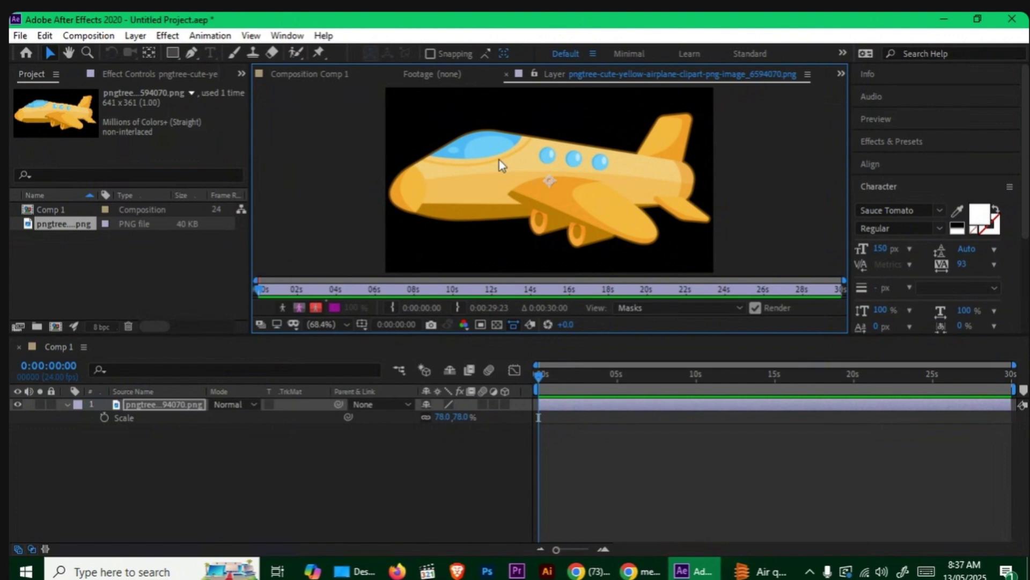
click(294, 76)
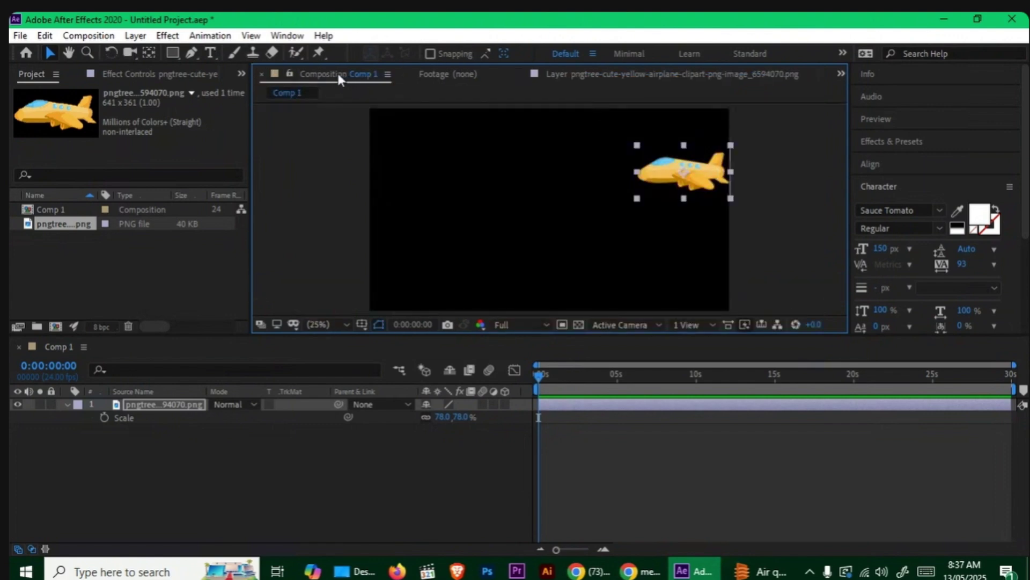
click(256, 513)
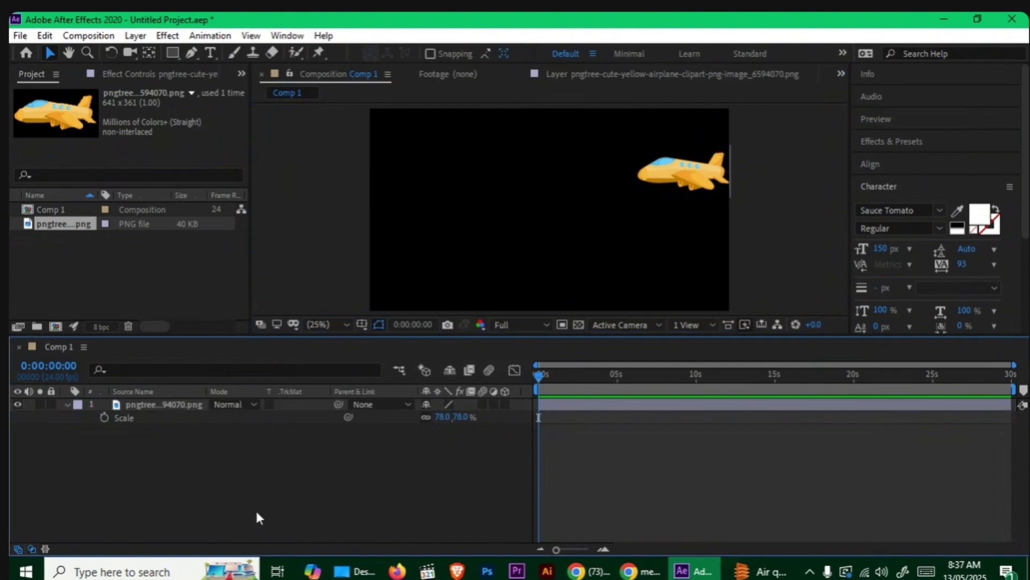
Move the airplane layer just outside the frame's right edge, to position 2184, 324, and reveal all its Transform properties
click(196, 405)
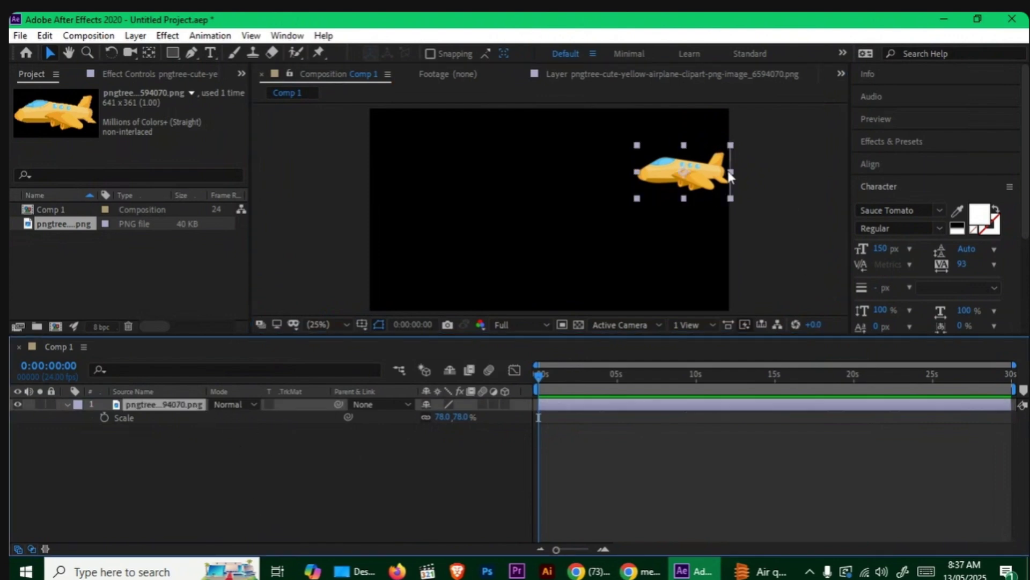
drag(664, 176, 758, 173)
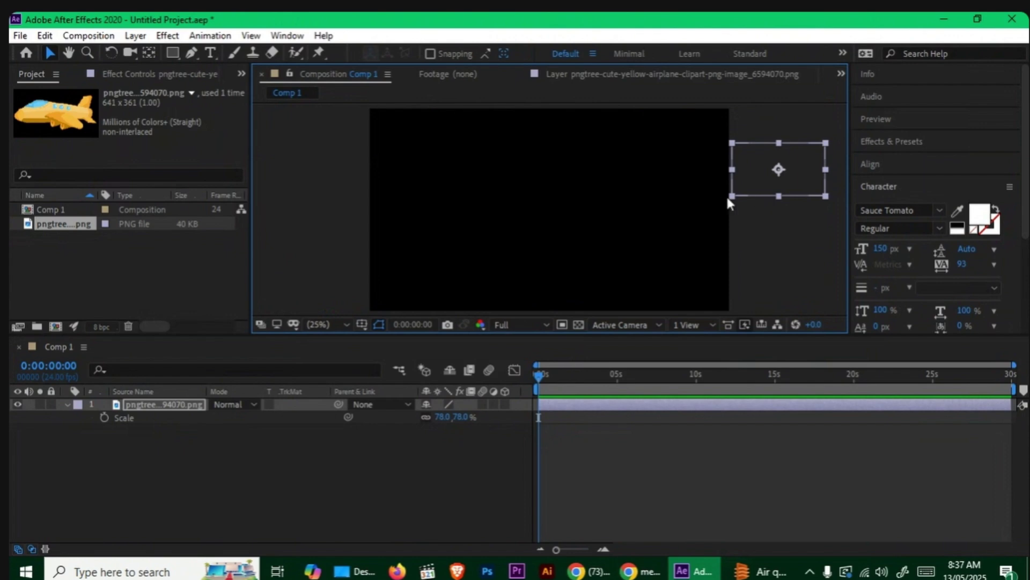
click(66, 405)
click(66, 405)
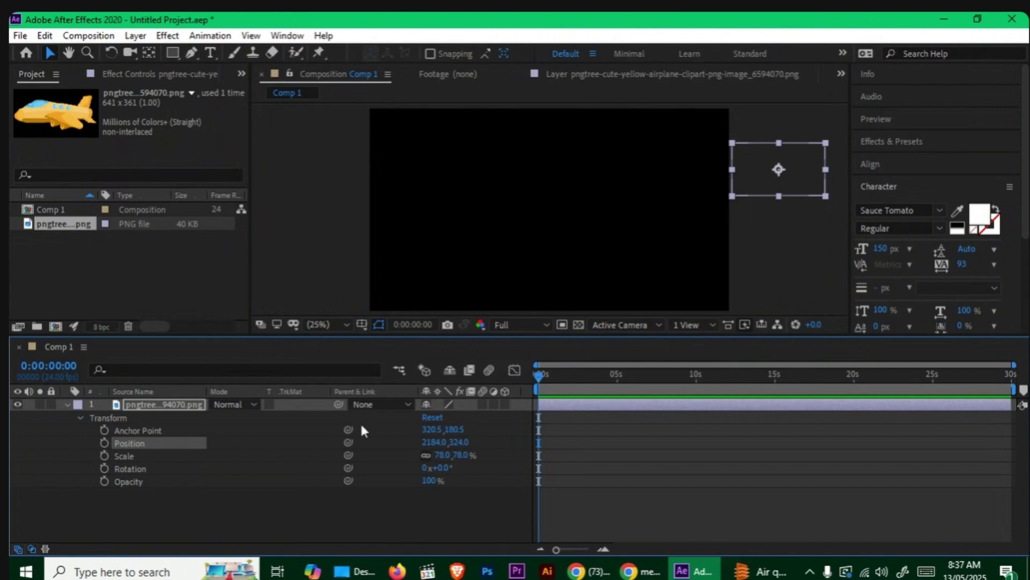
Try shifting the airplane's X position to -271, past the frame's left edge, and undo the move
drag(432, 442, 334, 456)
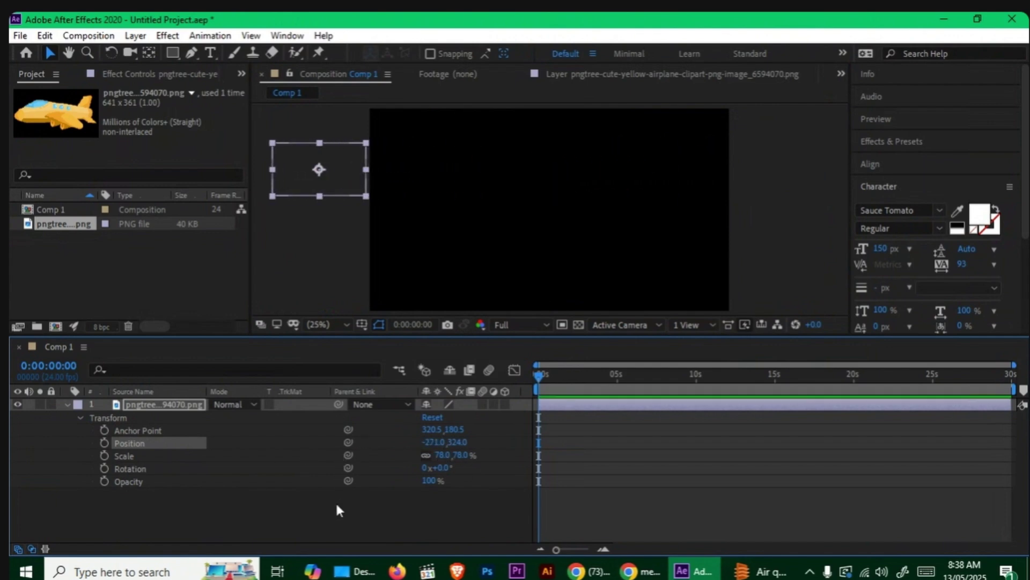
click(339, 530)
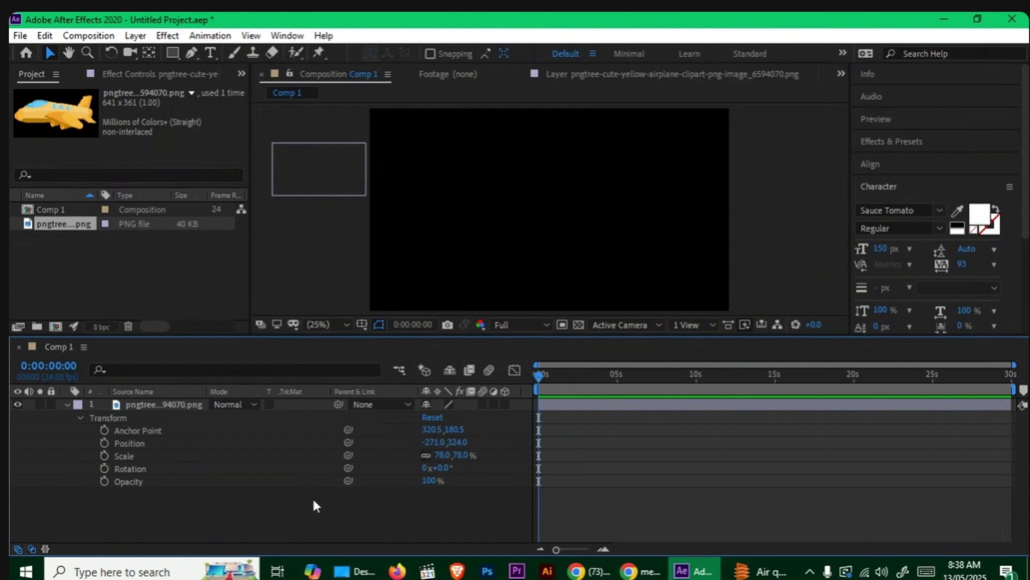
key(ctrl+z)
key(ctrl+z)
key(ctrl+z)
key(ctrl+z)
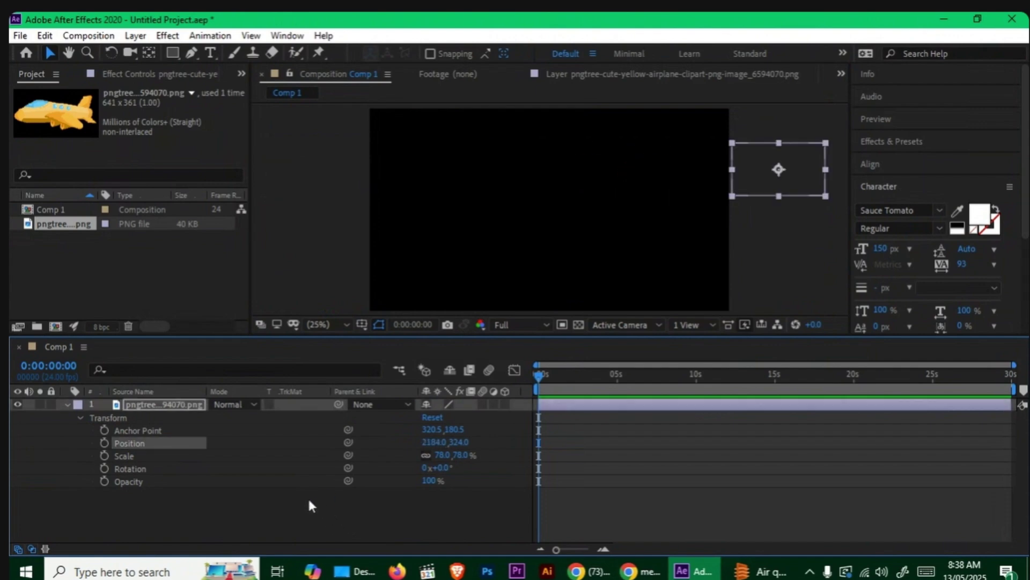
Animate the airplane's Position with a keyframe at 0 seconds and a second one at 0:00:02:23 with X set to -291
click(106, 443)
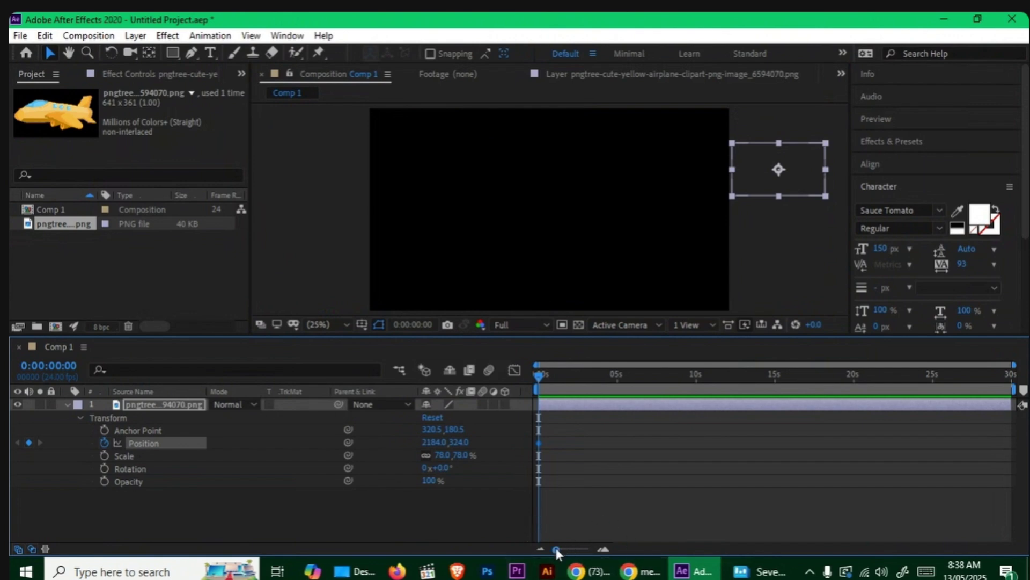
drag(556, 548, 578, 547)
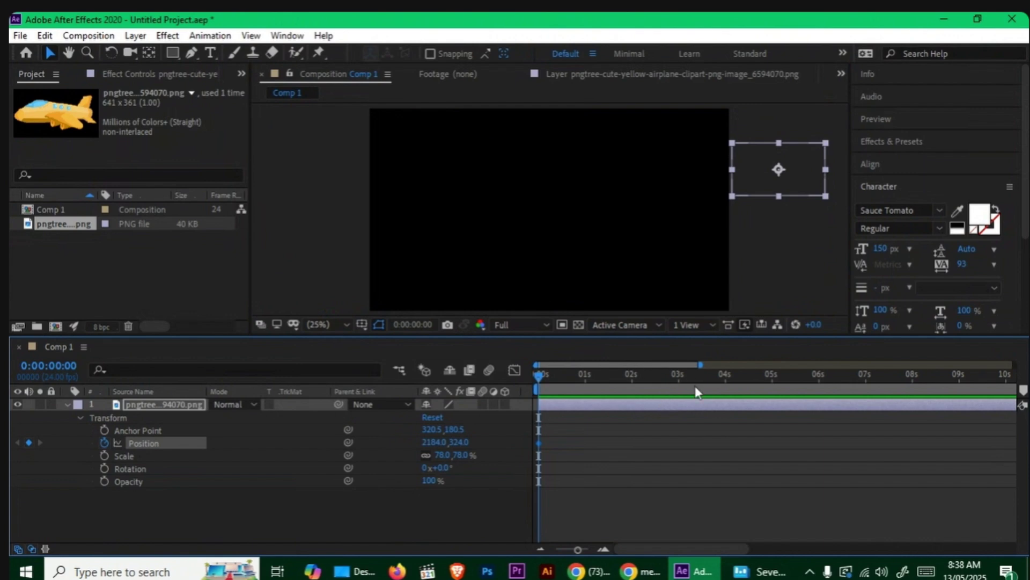
drag(543, 376, 681, 382)
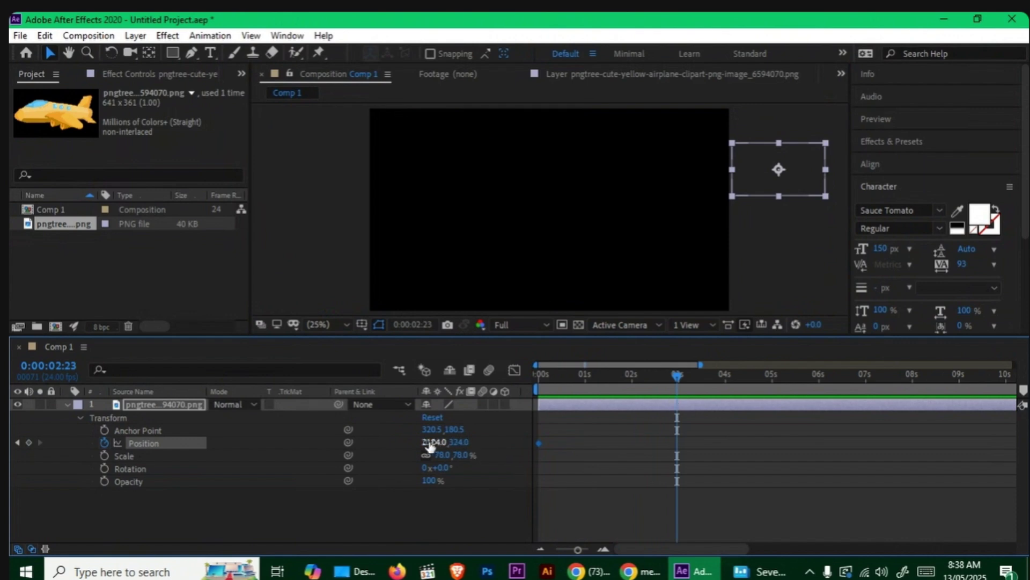
drag(430, 445, 170, 483)
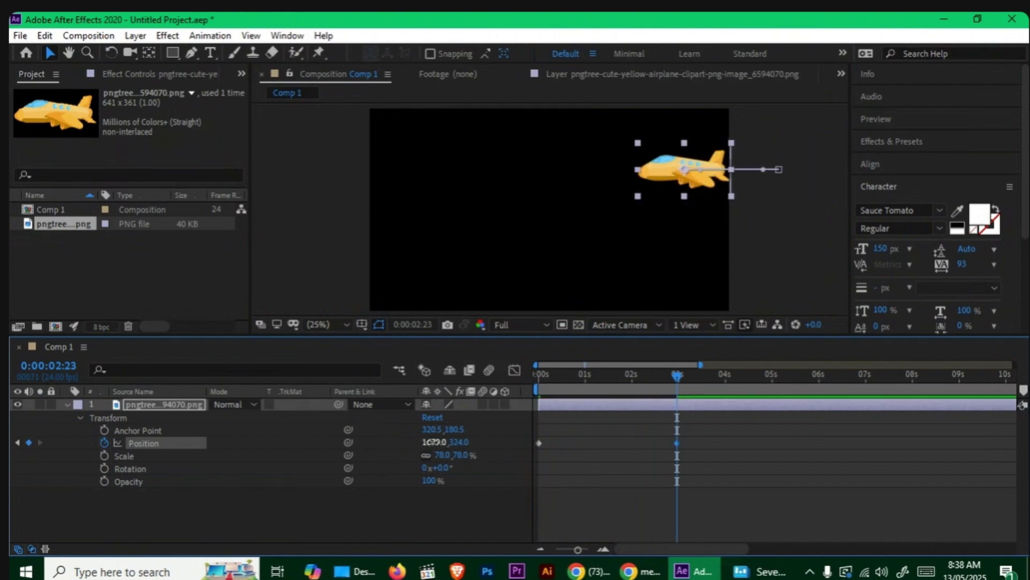
drag(433, 442, 304, 462)
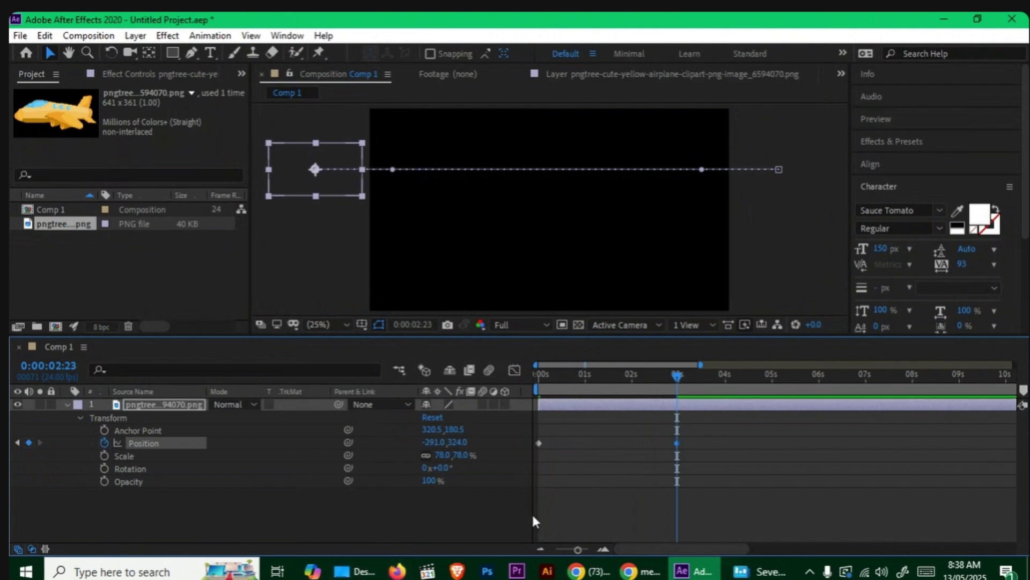
Preview the airplane's flight across the frame from the start of the composition
drag(568, 430, 517, 460)
drag(698, 431, 654, 455)
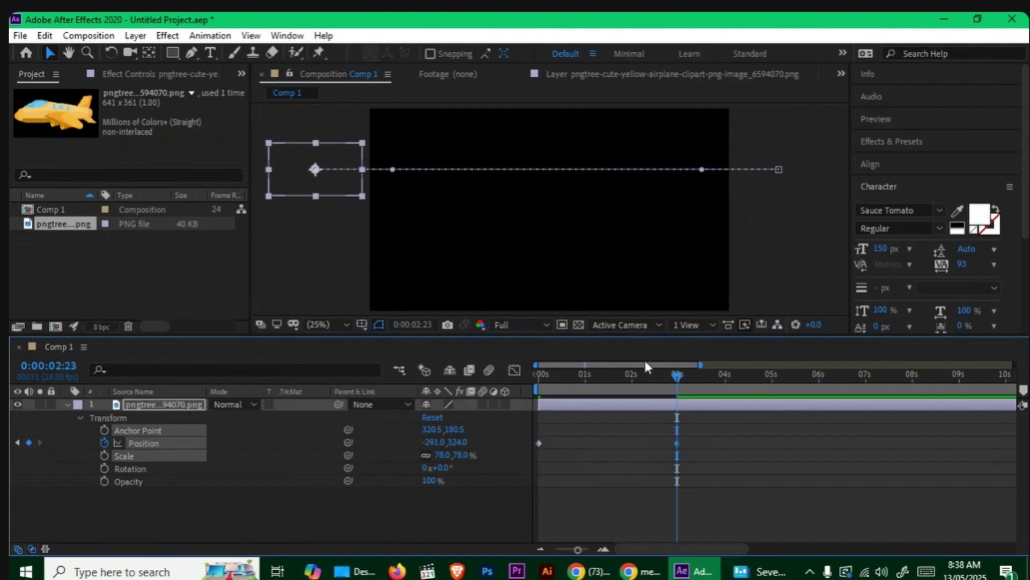
drag(677, 376, 525, 383)
key(space)
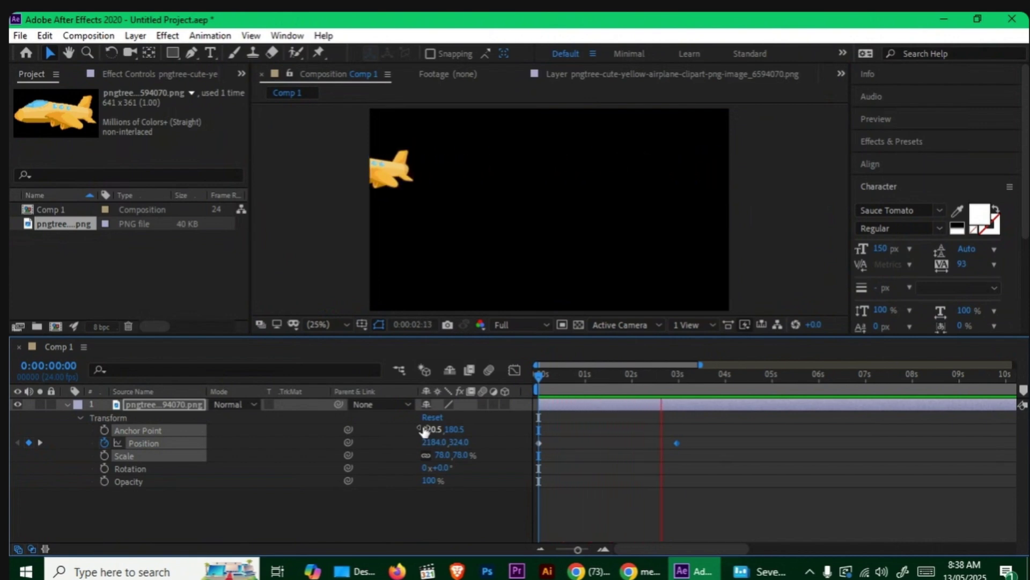
key(space)
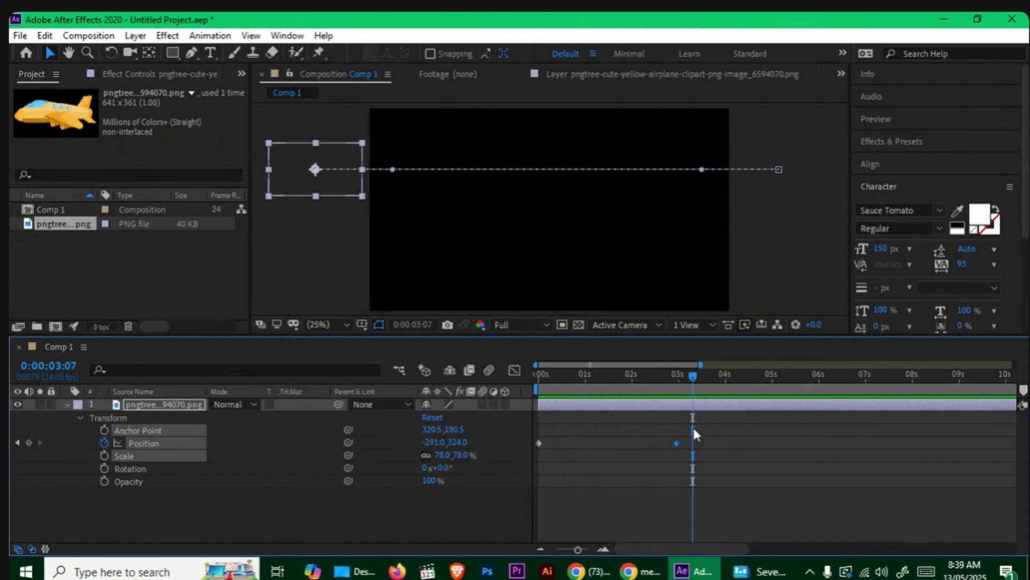
Move the second Position keyframe to about 1 second and preview the faster flight from the start
drag(676, 445, 584, 446)
drag(588, 376, 482, 402)
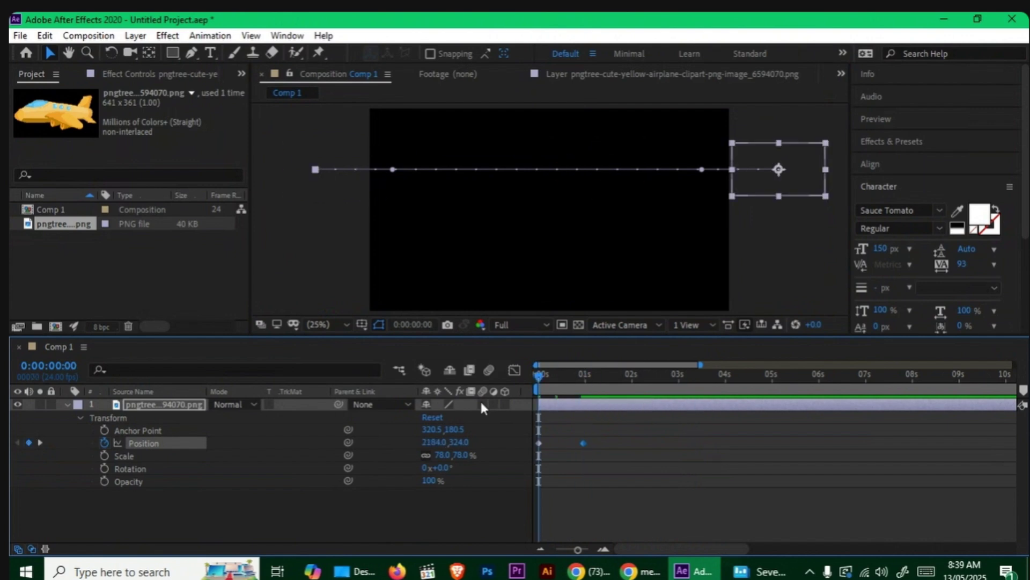
key(space)
key(space)
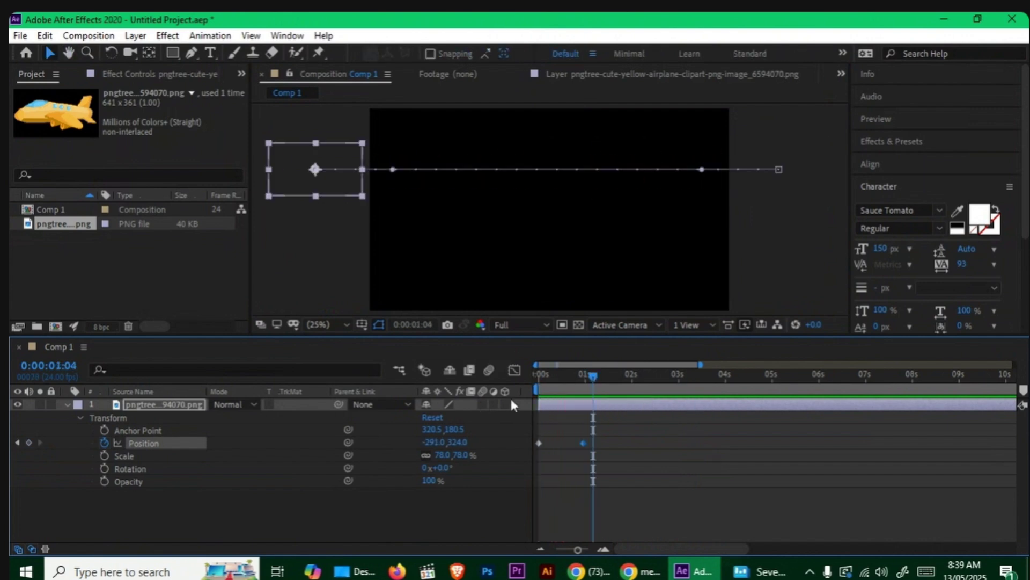
Preview the flight with the second Position keyframe at about 9 seconds, and settle that keyframe at 2 seconds
drag(583, 443, 959, 444)
drag(590, 378, 415, 393)
key(space)
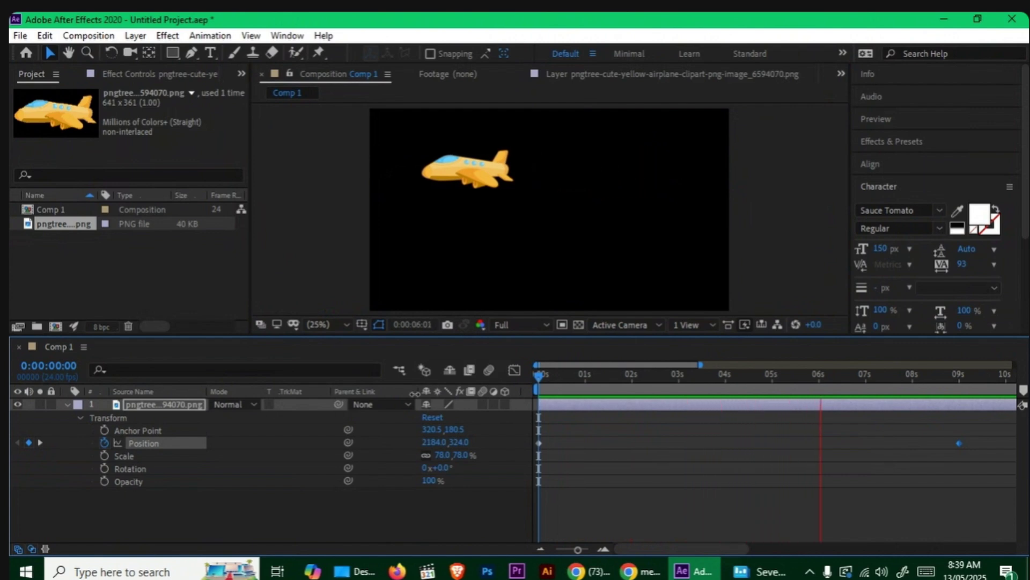
key(space)
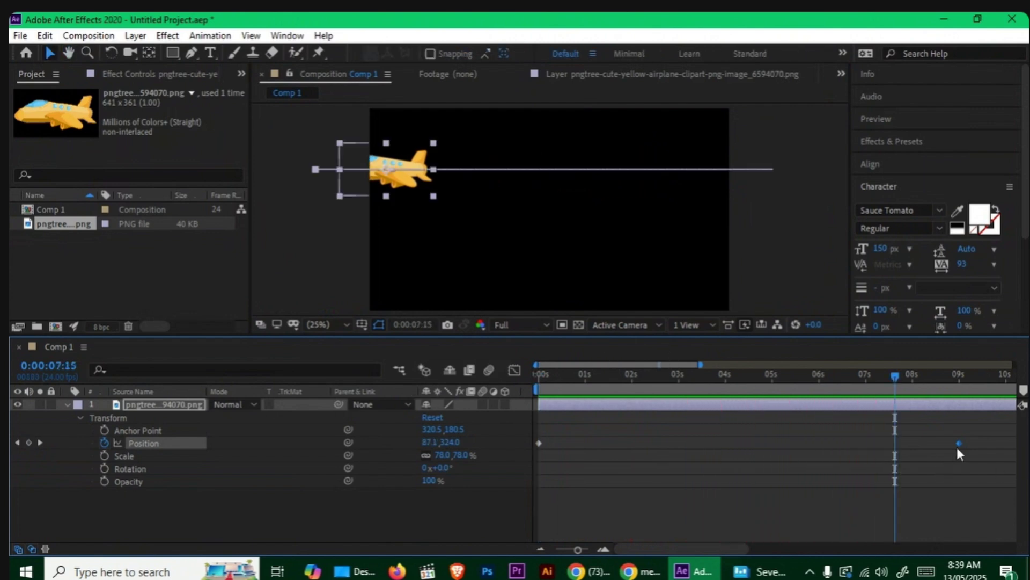
drag(958, 443, 632, 442)
drag(639, 382, 512, 366)
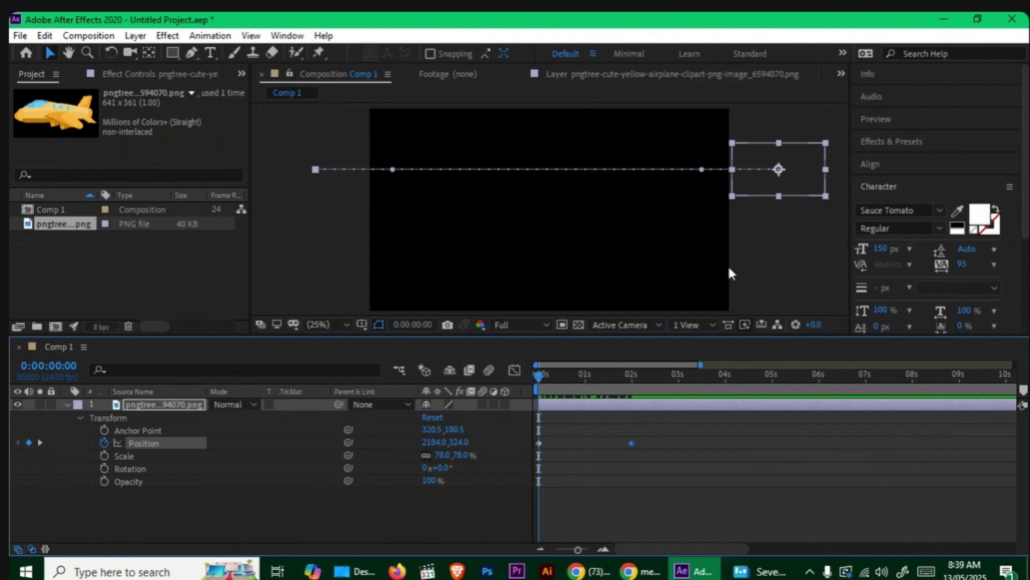
Keyframe the airplane's Rotation from 0 at the start to one full revolution at 2 seconds, and preview the spin
click(103, 468)
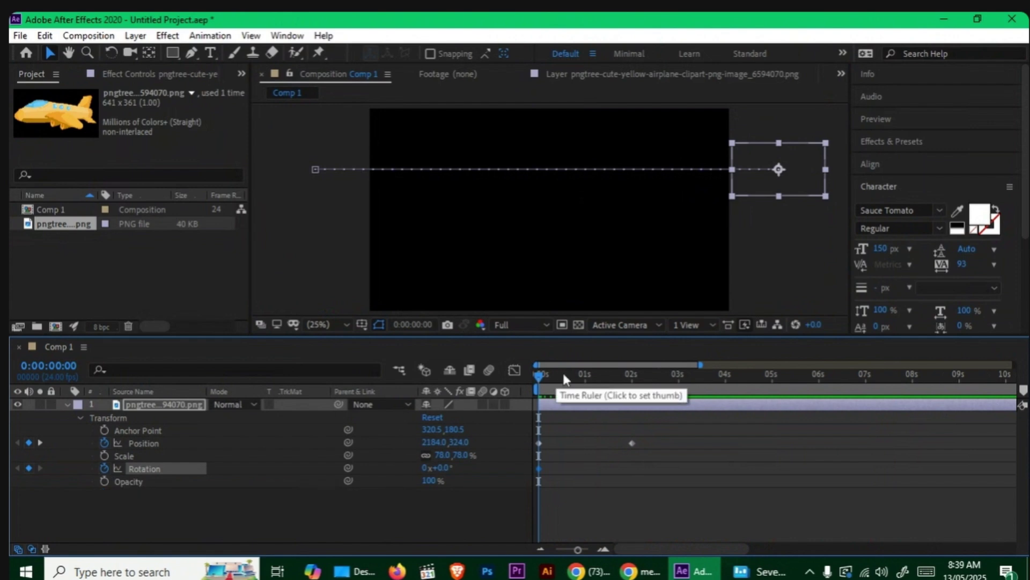
drag(552, 374, 633, 384)
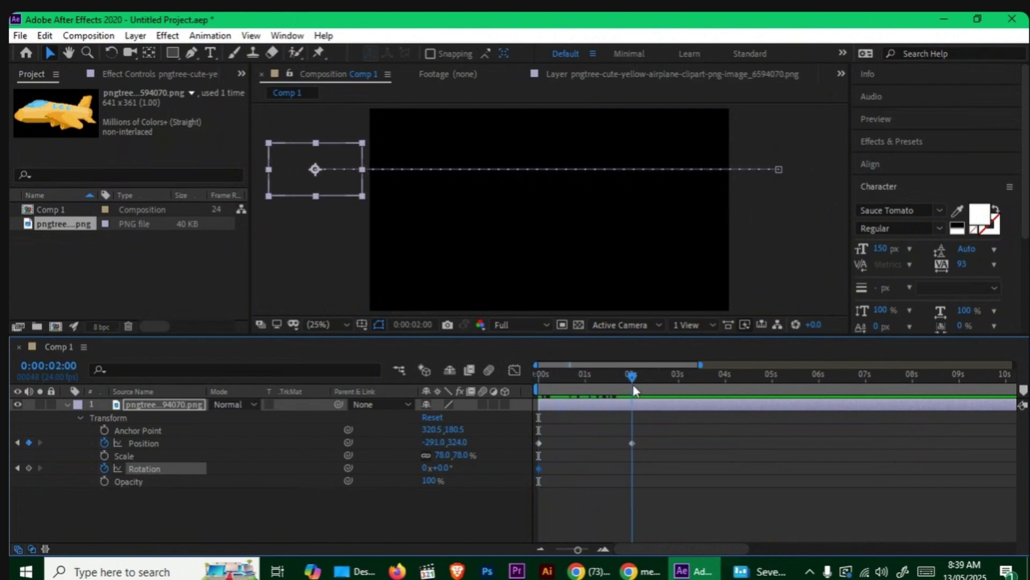
click(424, 467)
click(440, 507)
drag(580, 382, 535, 385)
key(space)
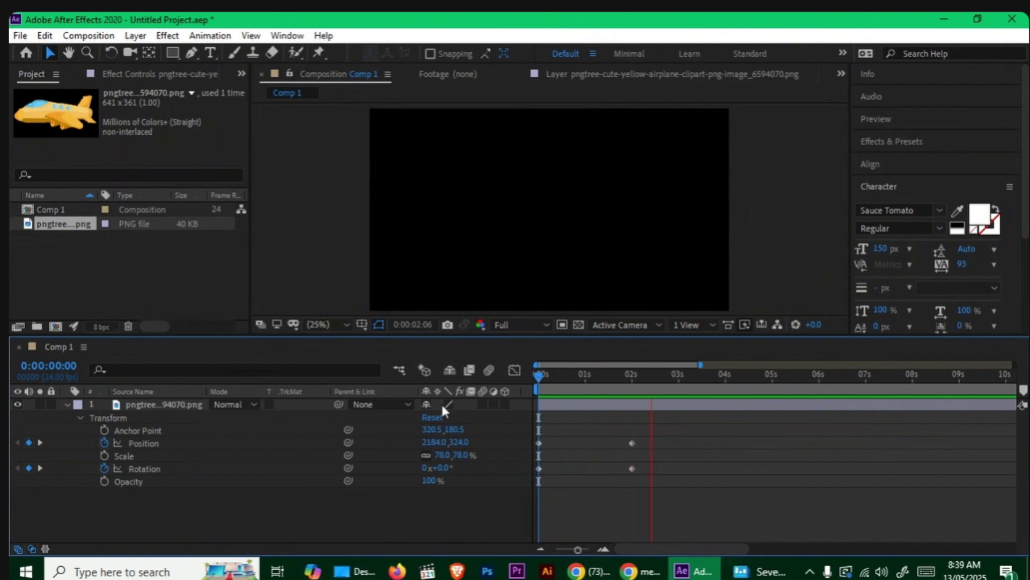
key(space)
drag(649, 375, 508, 396)
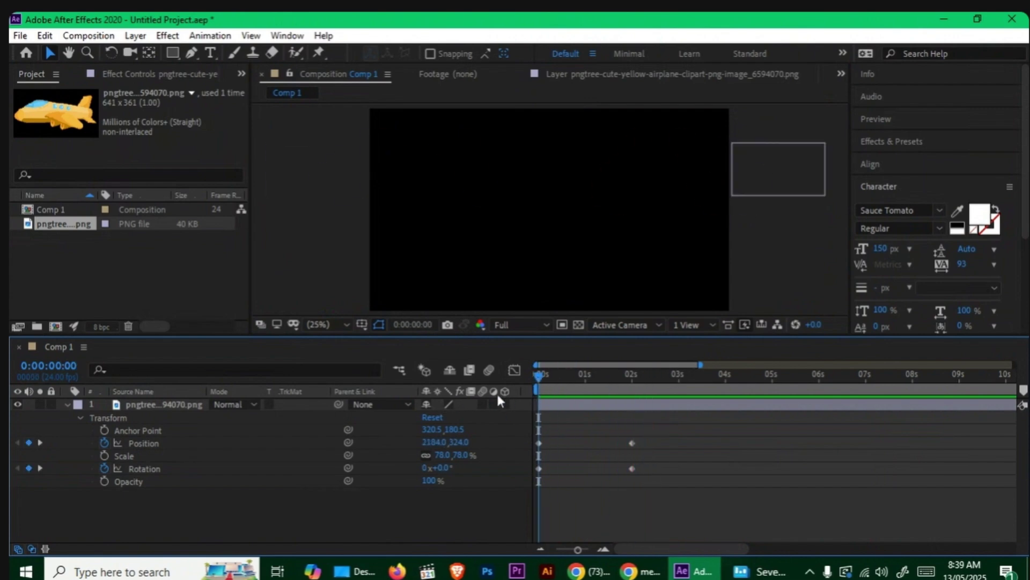
Keyframe the airplane's Scale from 78% at the start to 23% at 2 seconds, and preview the shrinking flight
click(105, 456)
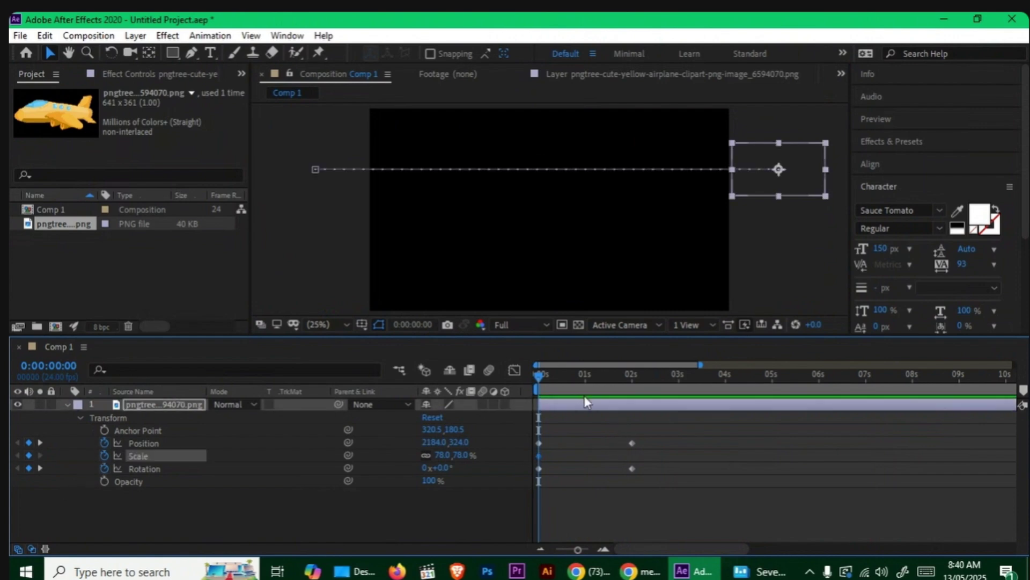
drag(572, 376, 631, 376)
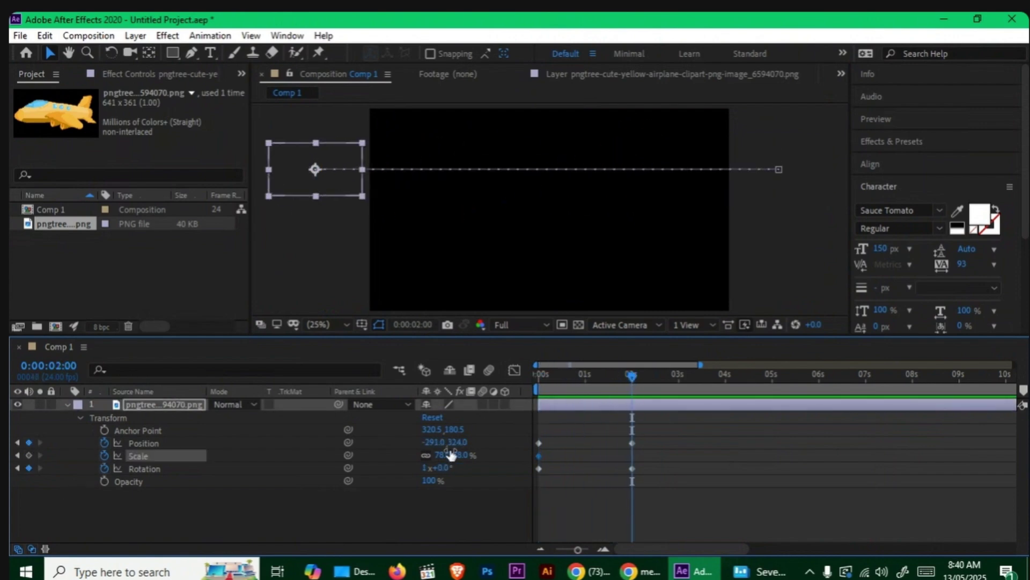
drag(442, 454, 416, 465)
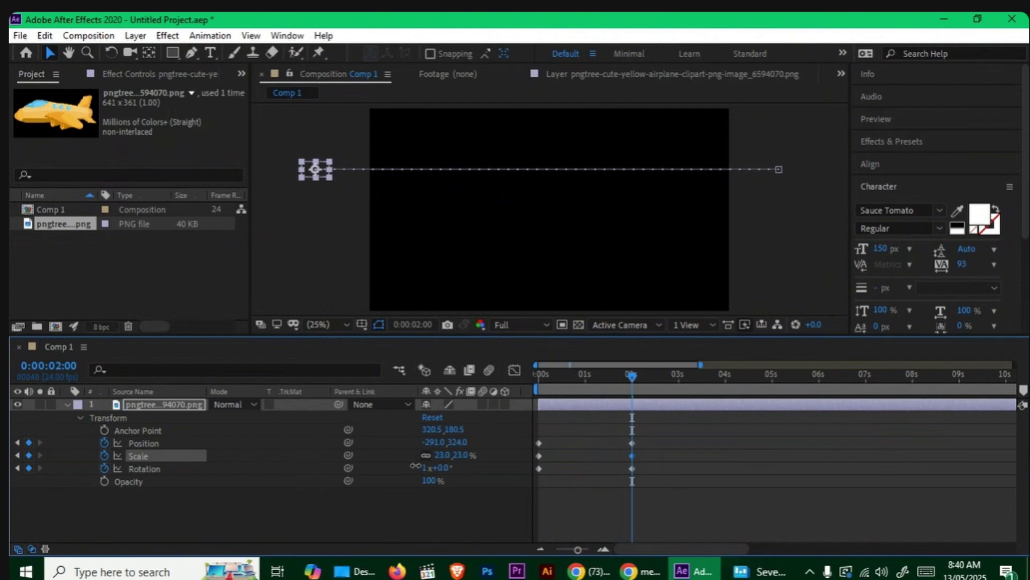
key(Home)
key(space)
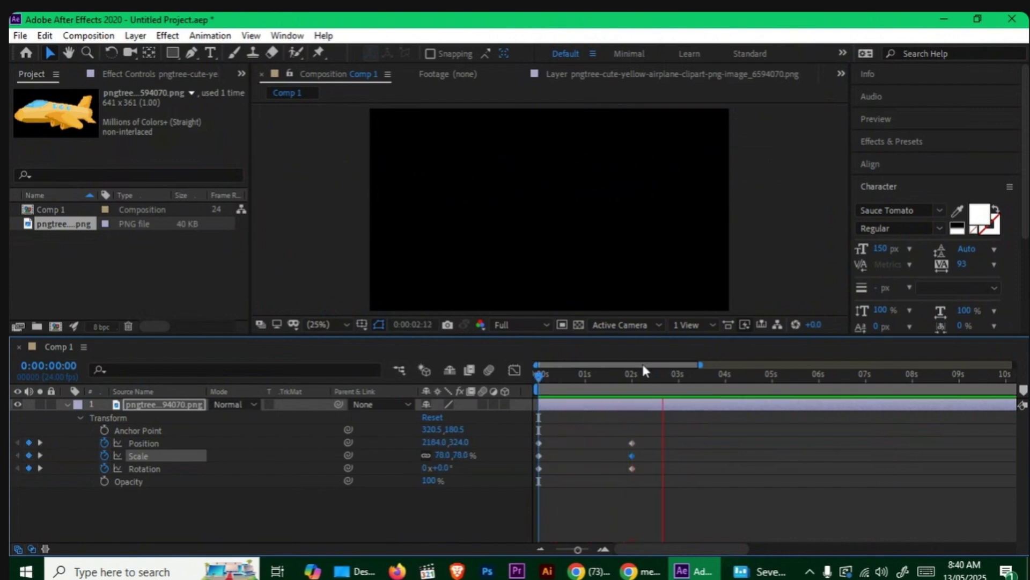
key(space)
drag(649, 375, 511, 396)
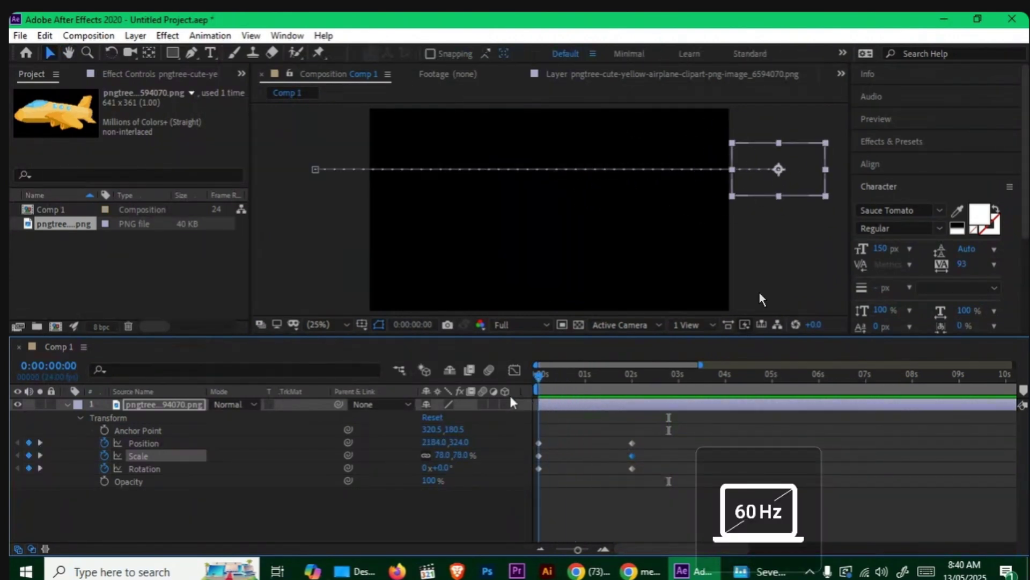
Keyframe the airplane's Opacity from 100% at the start to 0% at 2 seconds, and preview the fade-out
click(106, 482)
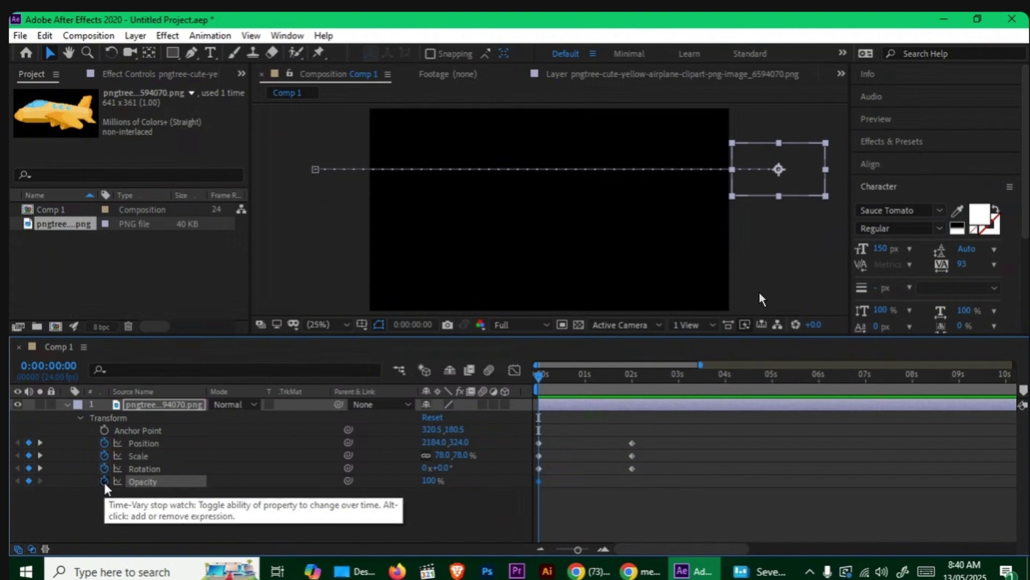
drag(562, 373, 633, 385)
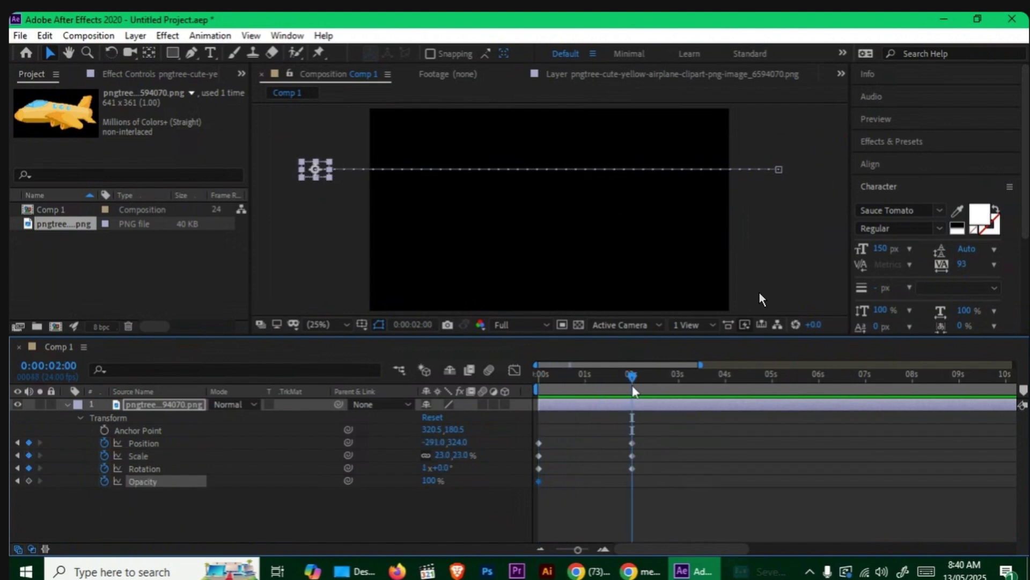
drag(425, 482, 255, 494)
drag(633, 375, 331, 416)
key(space)
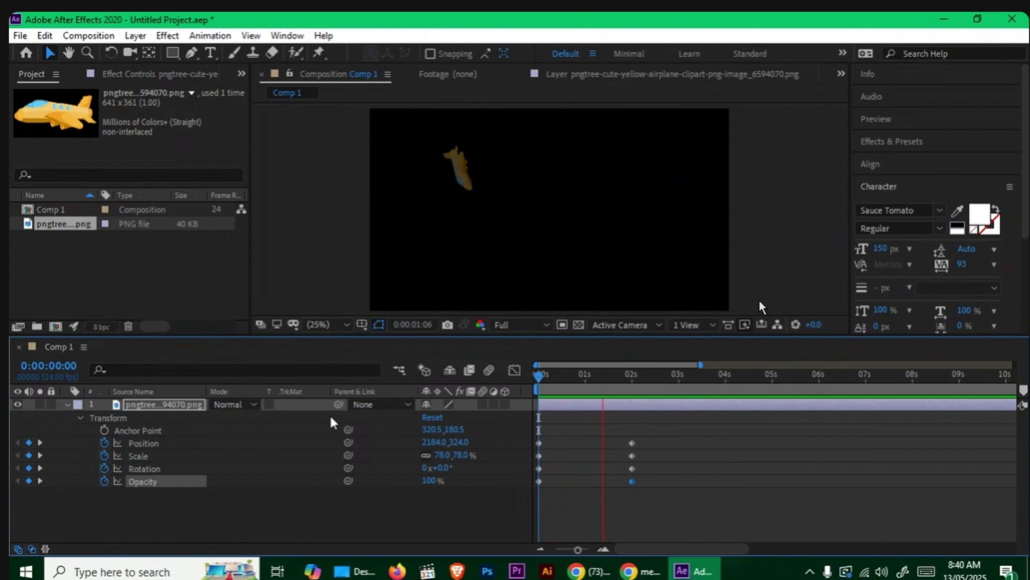
key(space)
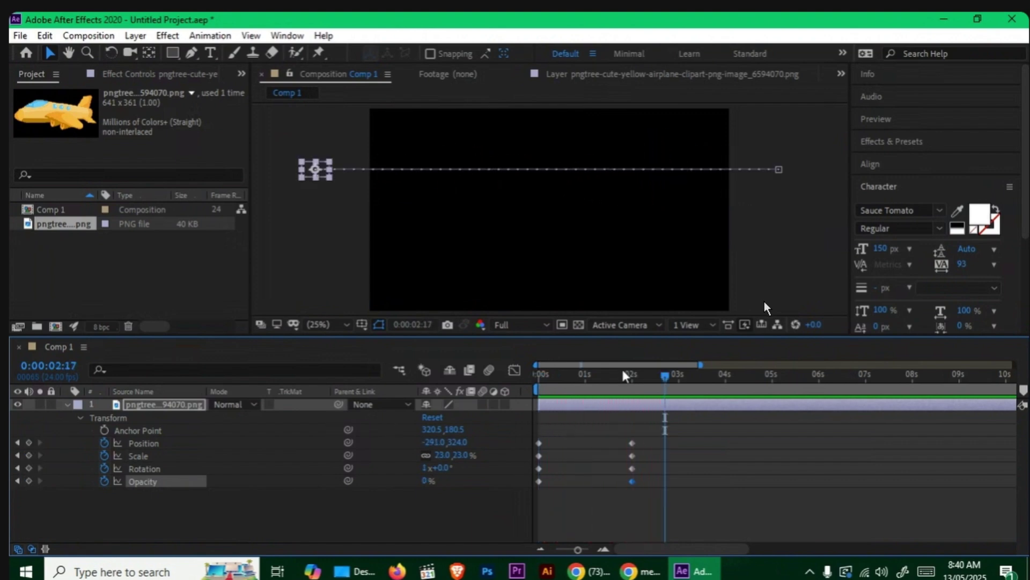
drag(625, 372, 501, 386)
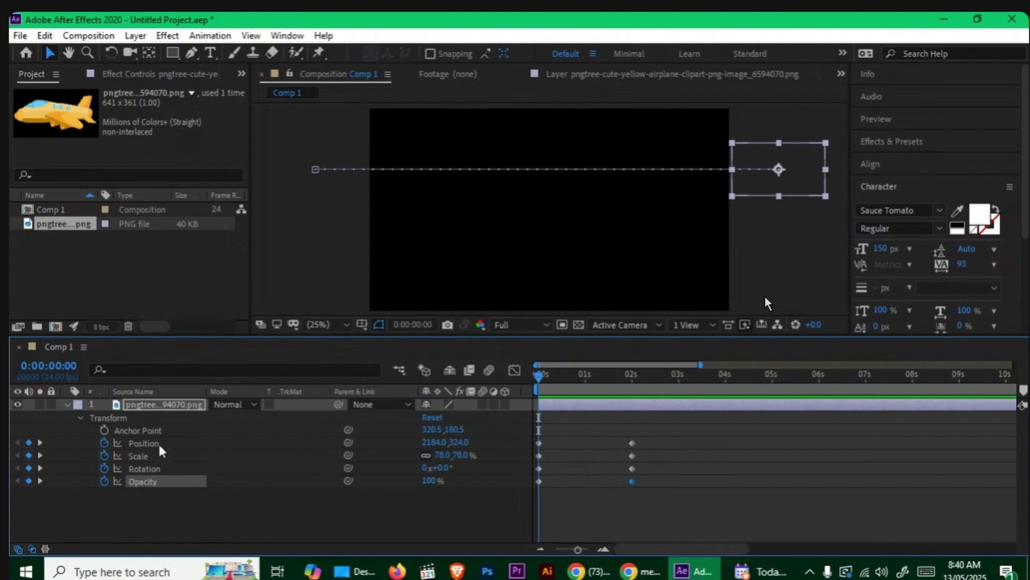
Delete the airplane layer from Comp 1
click(144, 430)
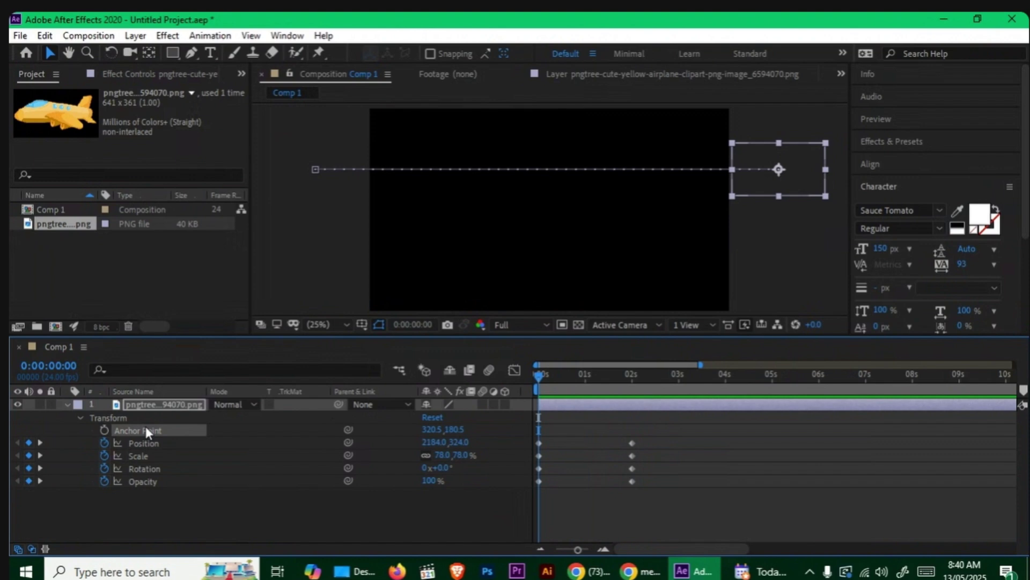
click(162, 403)
key(Delete)
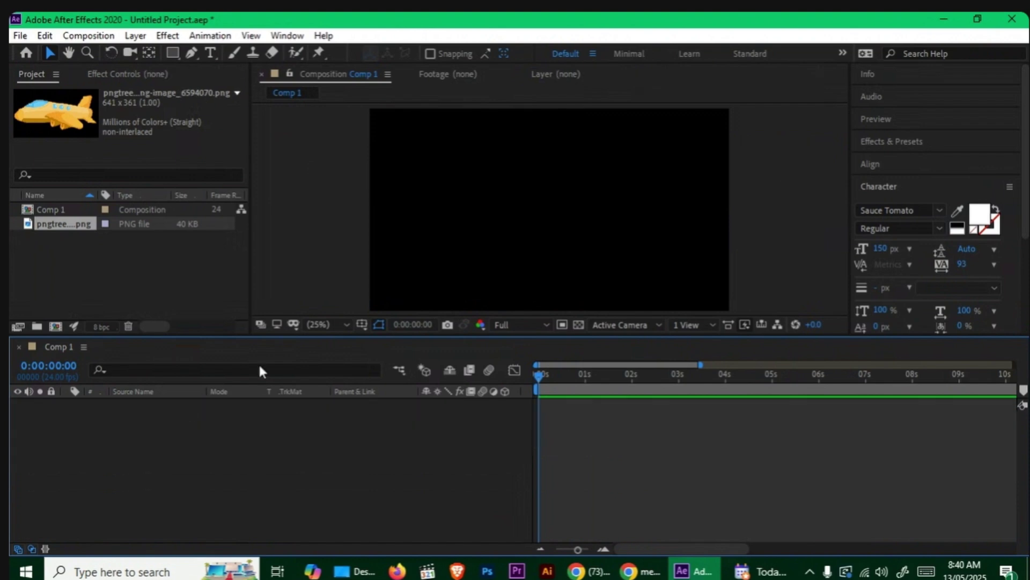
Bring the cartoon cloud PNG from the desktop into Comp 1 as a new layer
click(948, 19)
click(931, 21)
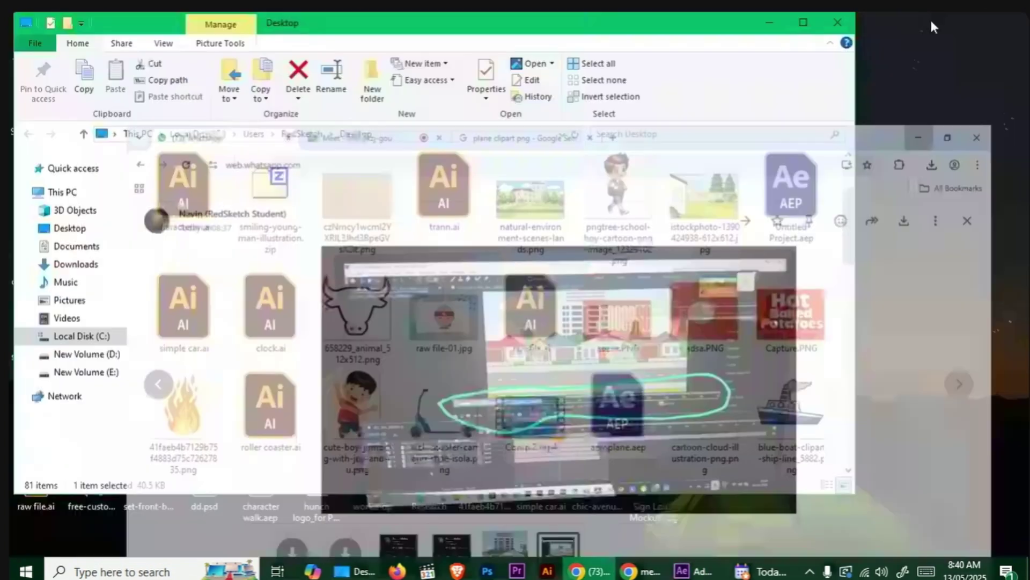
click(770, 22)
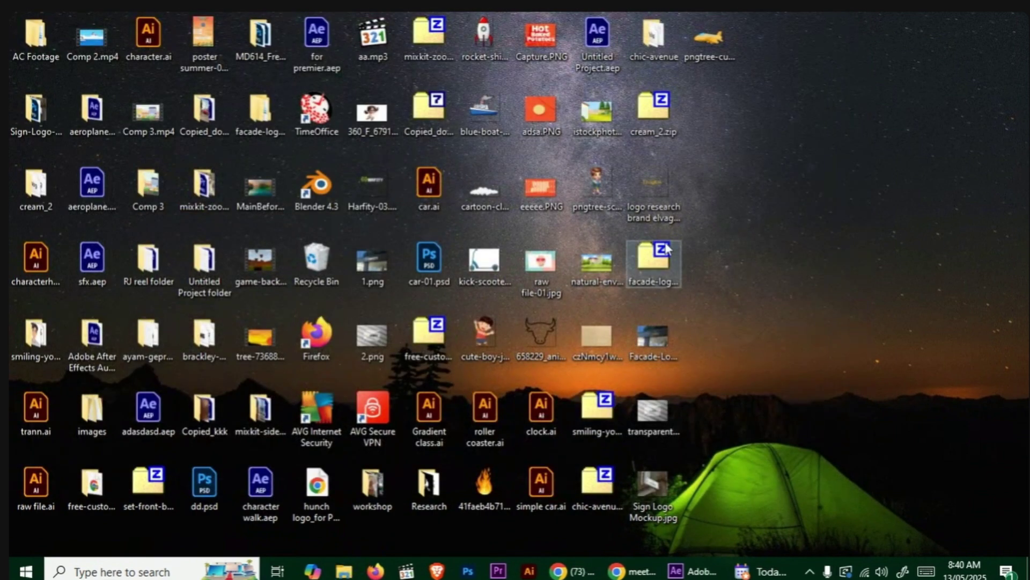
drag(500, 196, 235, 404)
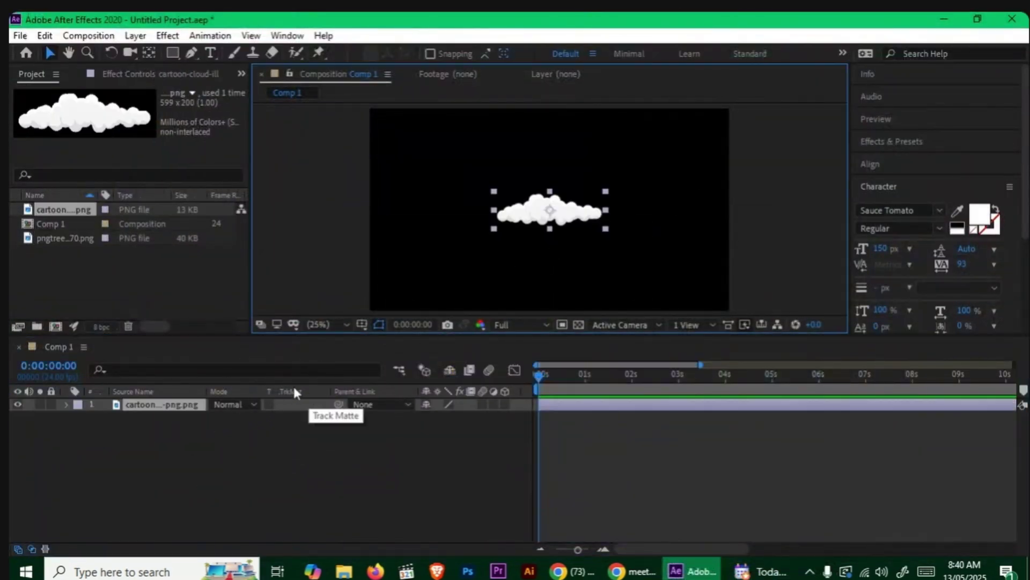
Reveal the cloud layer's Transform properties, try rotating the cloud about its centred anchor point, and undo the rotation
click(66, 404)
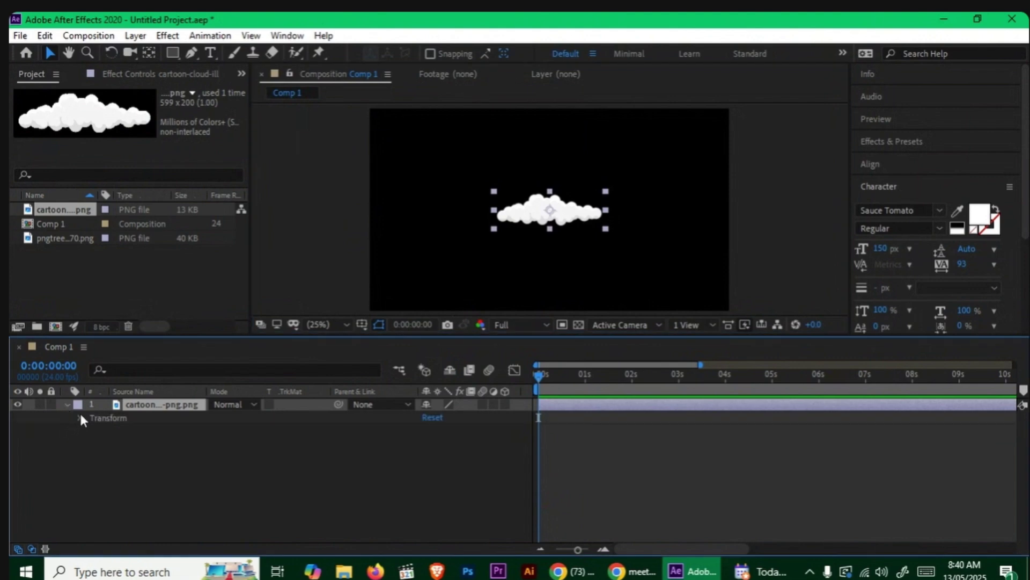
click(79, 417)
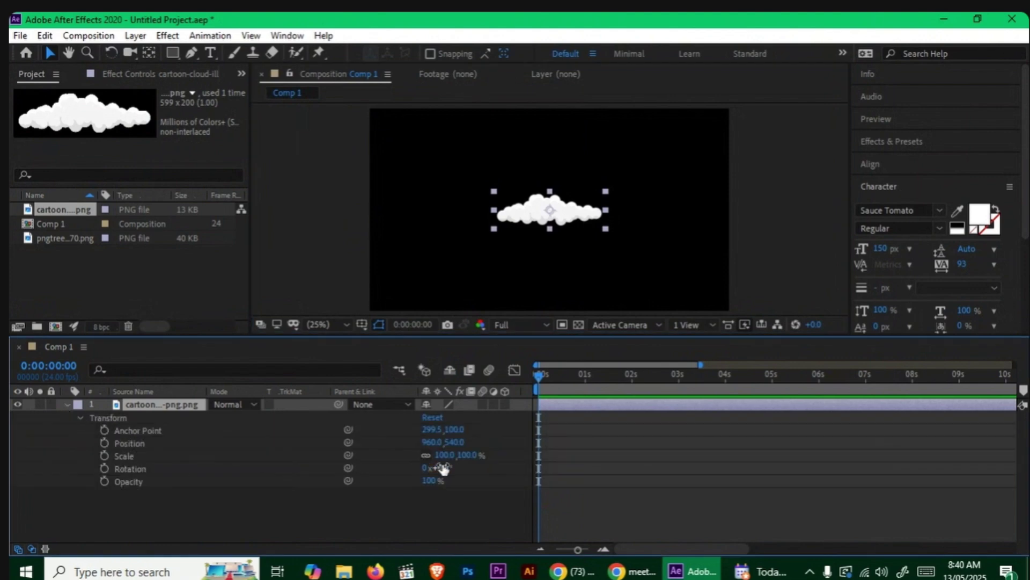
drag(443, 469, 524, 472)
key(ctrl+z)
Set the cloud's Anchor Point X to 548.5, try rotating the cloud about it, and undo the rotation
click(175, 432)
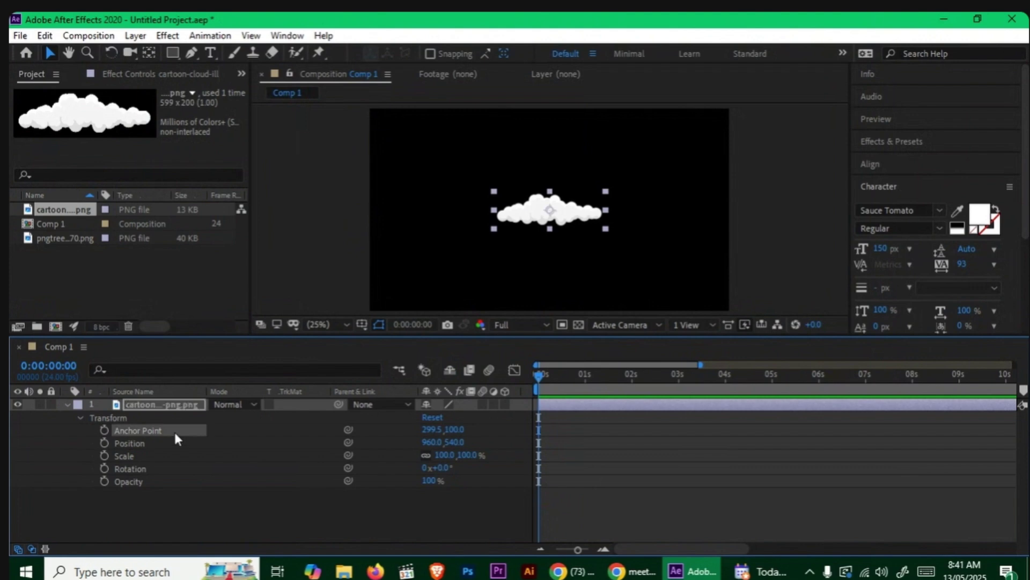
drag(429, 429, 647, 467)
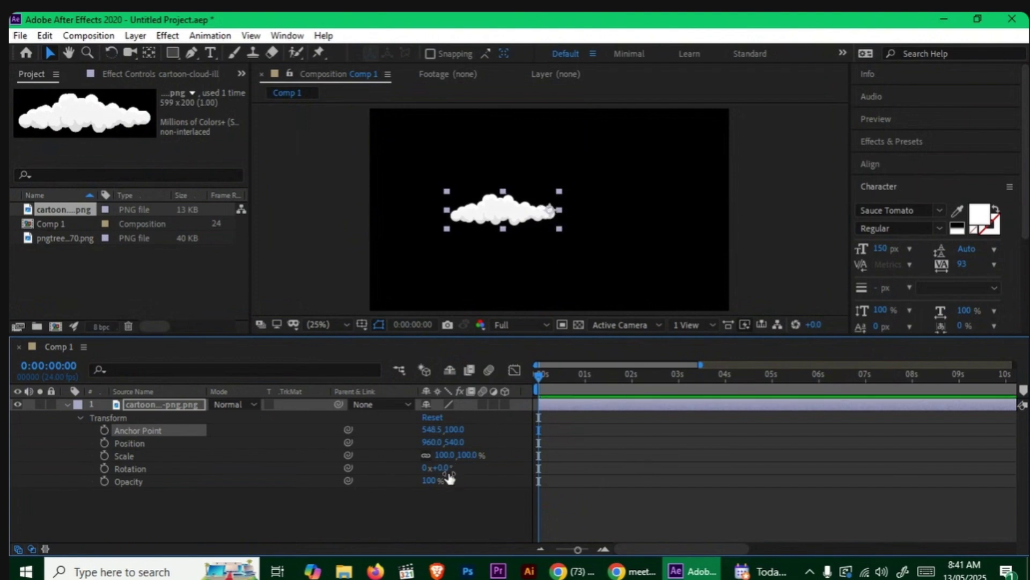
mouse_move(450, 475)
mouse_down()
mouse_move(229, 480)
mouse_move(459, 477)
mouse_up()
key(ctrl+z)
Set the cloud's Anchor Point X to 1024.5, try rotating the cloud 1x+11° about it, and undo the rotation
drag(429, 431, 789, 449)
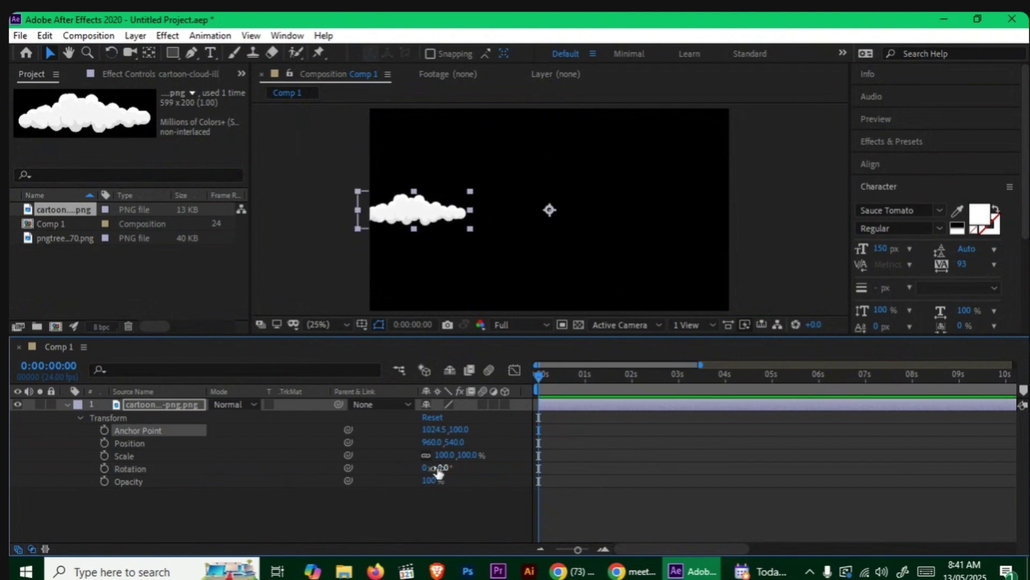
drag(439, 471, 730, 480)
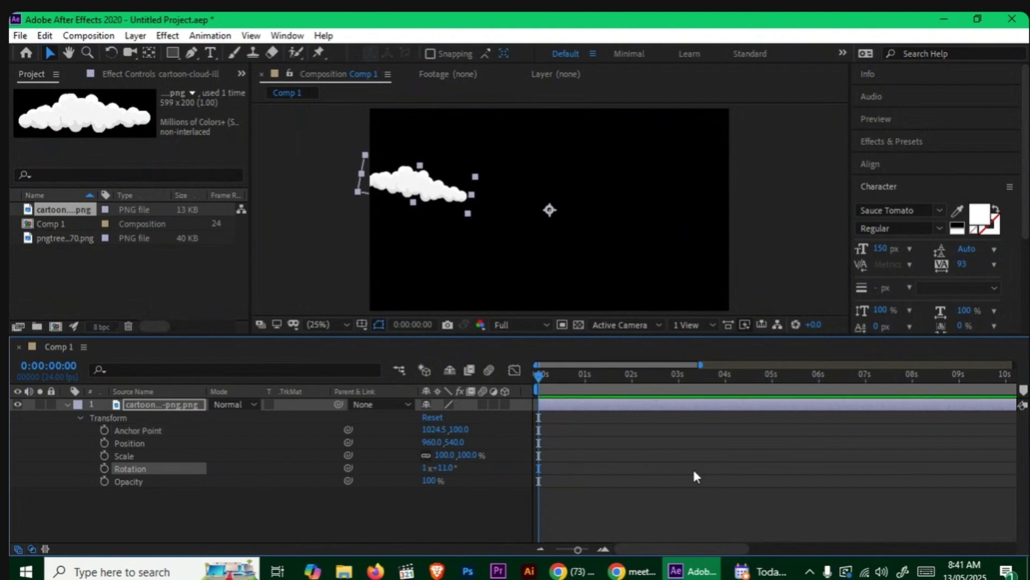
key(ctrl+z)
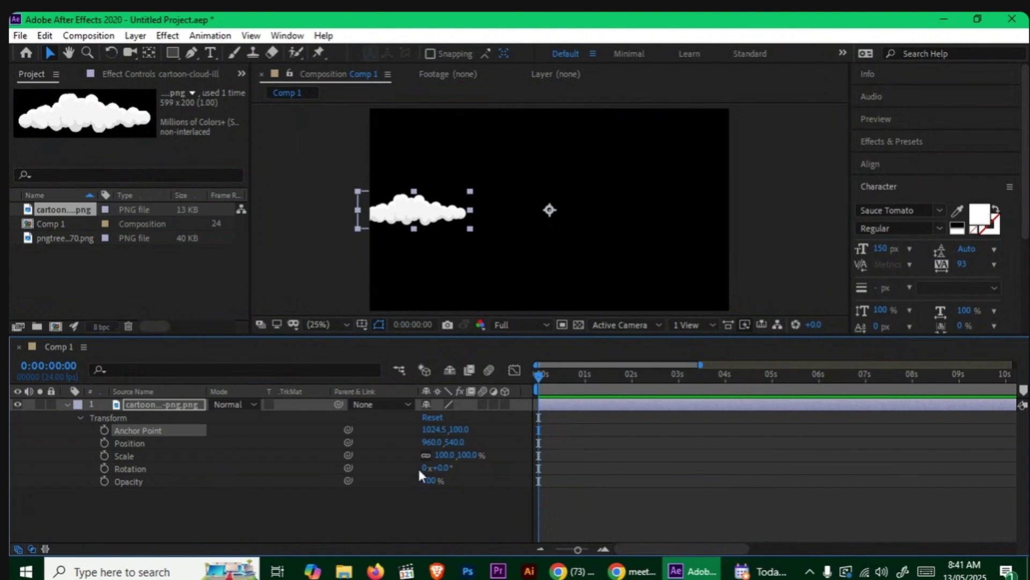
Try scaling the cloud about the offset anchor point, then try an Anchor Point X of 954.5, undoing each change
drag(439, 456, 401, 491)
key(ctrl+z)
key(ctrl+z)
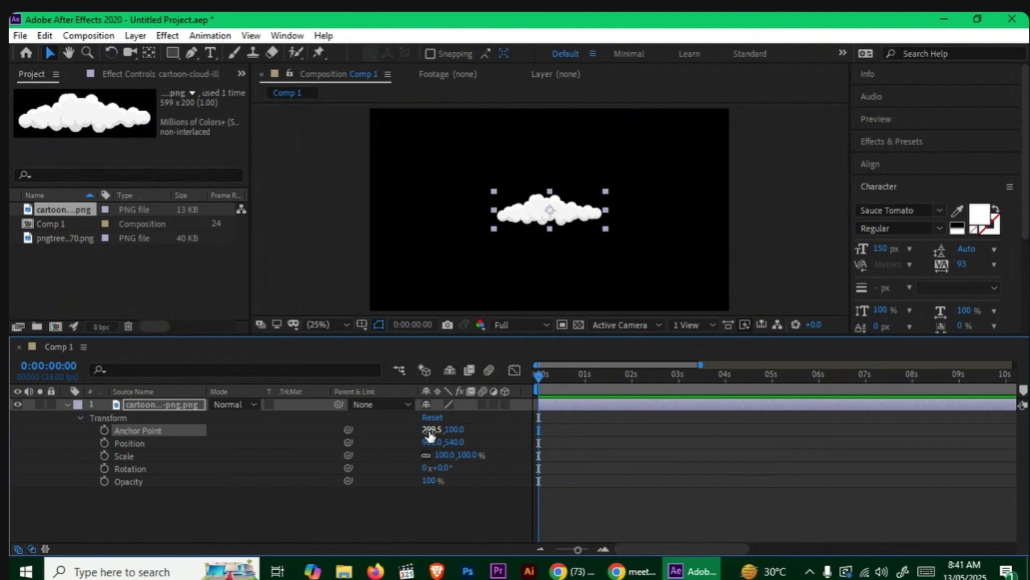
drag(431, 429, 982, 533)
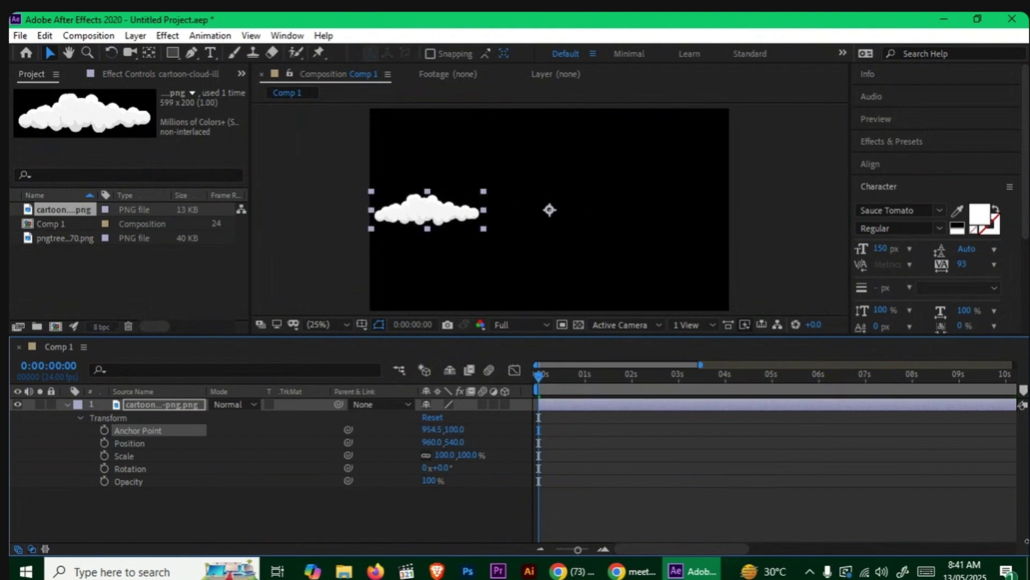
key(ctrl+z)
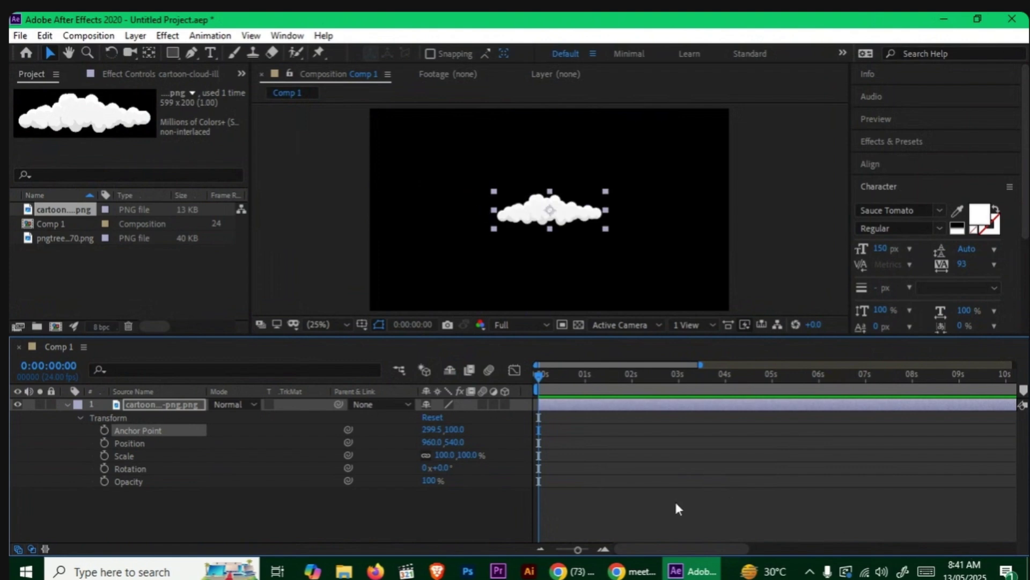
Move only the cloud's anchor point to the frame's lower-left area with the Pan Behind tool, try rotating about it, and undo the rotation
key(y)
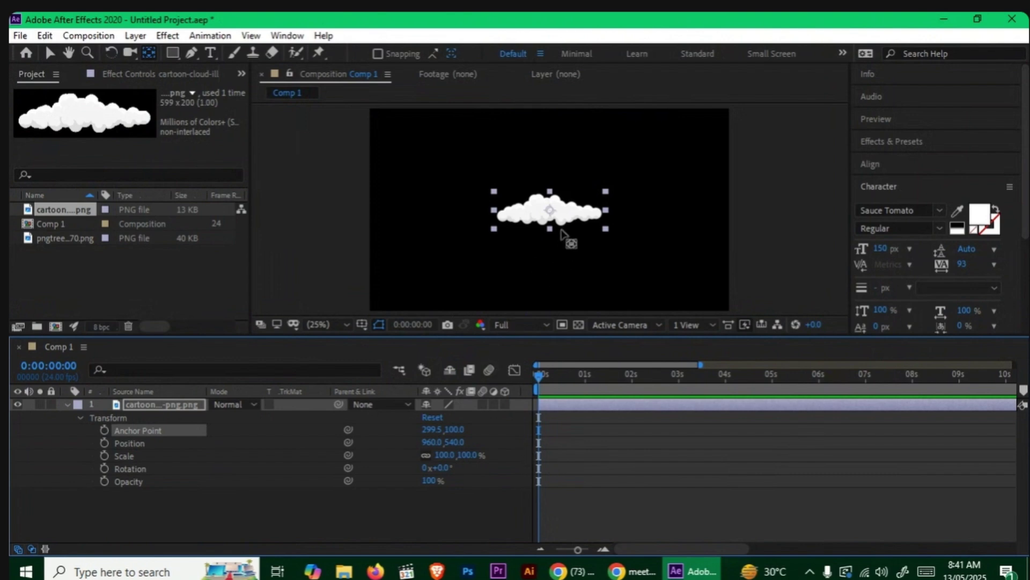
drag(550, 210, 396, 280)
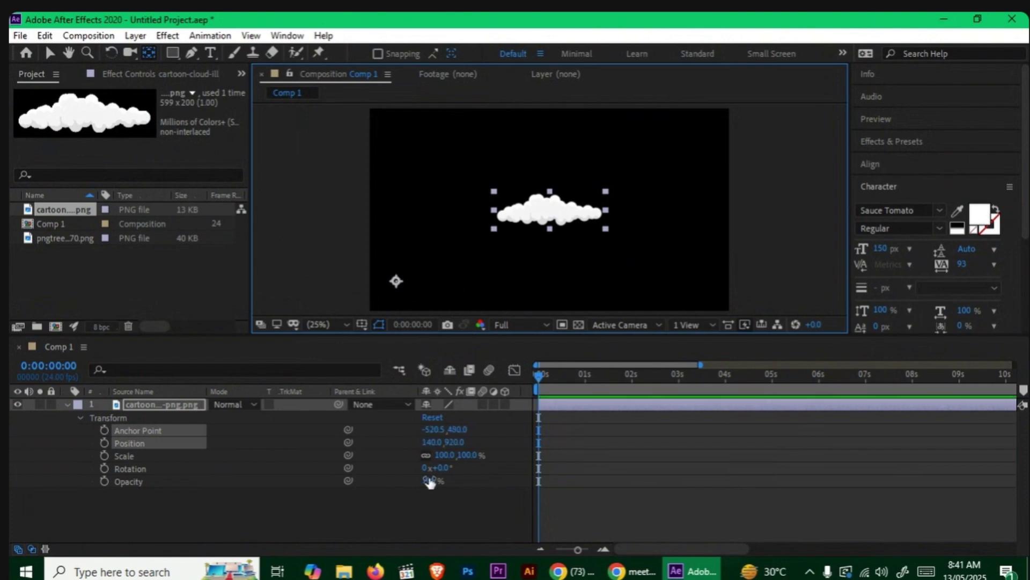
drag(443, 468, 832, 471)
key(ctrl+z)
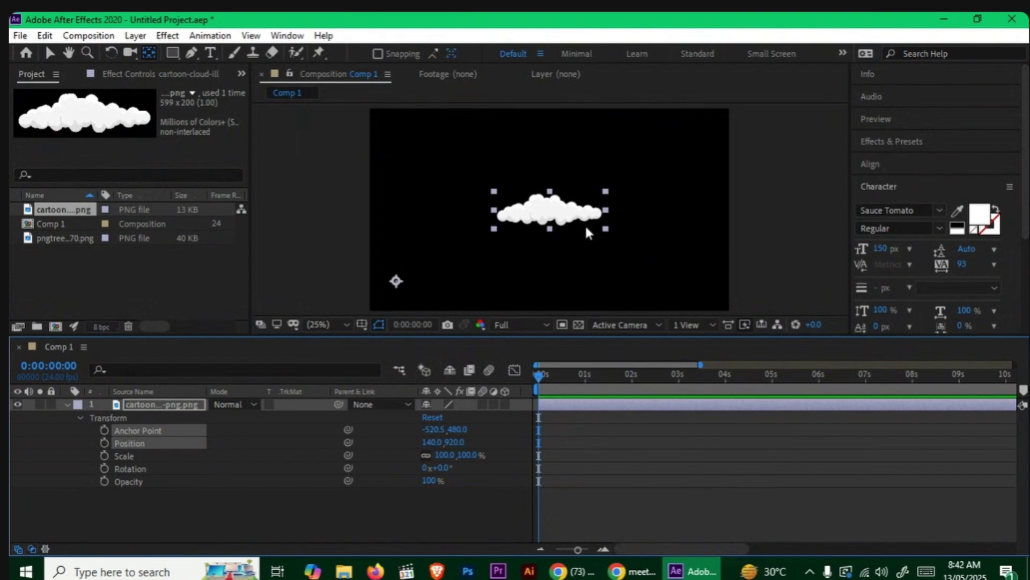
Centre the anchor point in the cloud layer's content and collapse the layer's properties
key(ctrl+alt+Home)
click(255, 497)
click(159, 405)
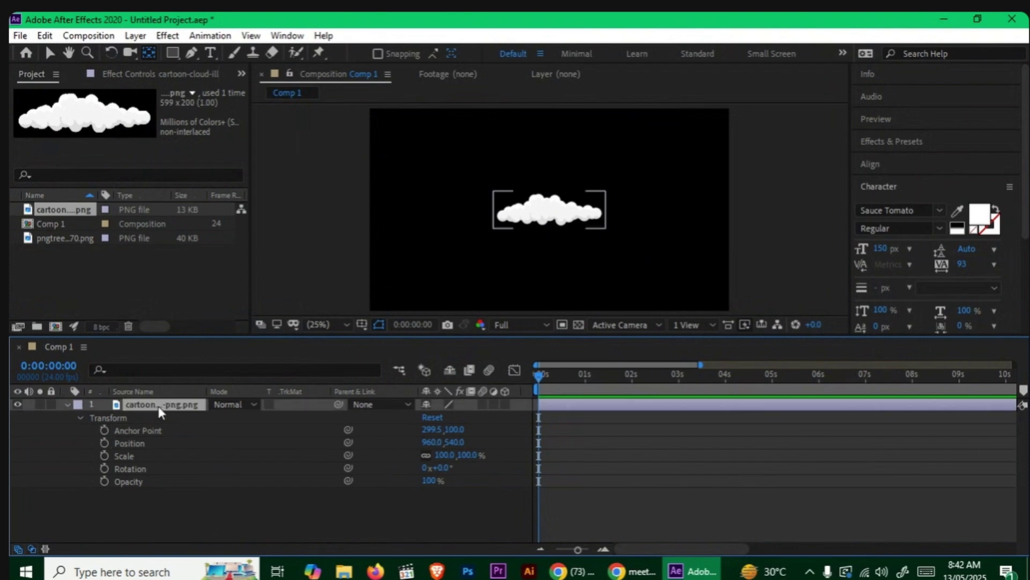
click(67, 405)
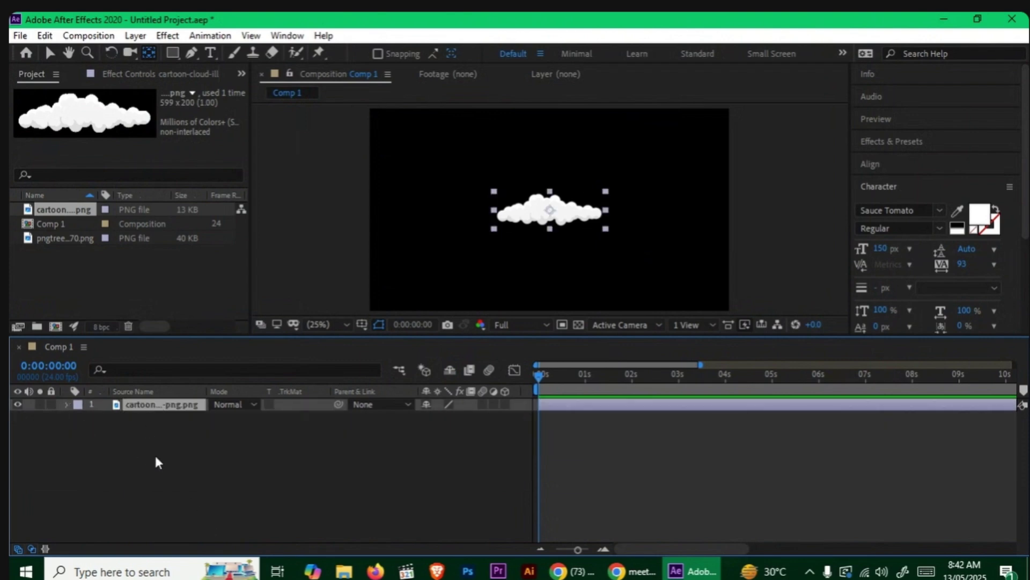
Show the cloud layer's Position, Scale, Rotation and Opacity properties individually, one after another
key(p)
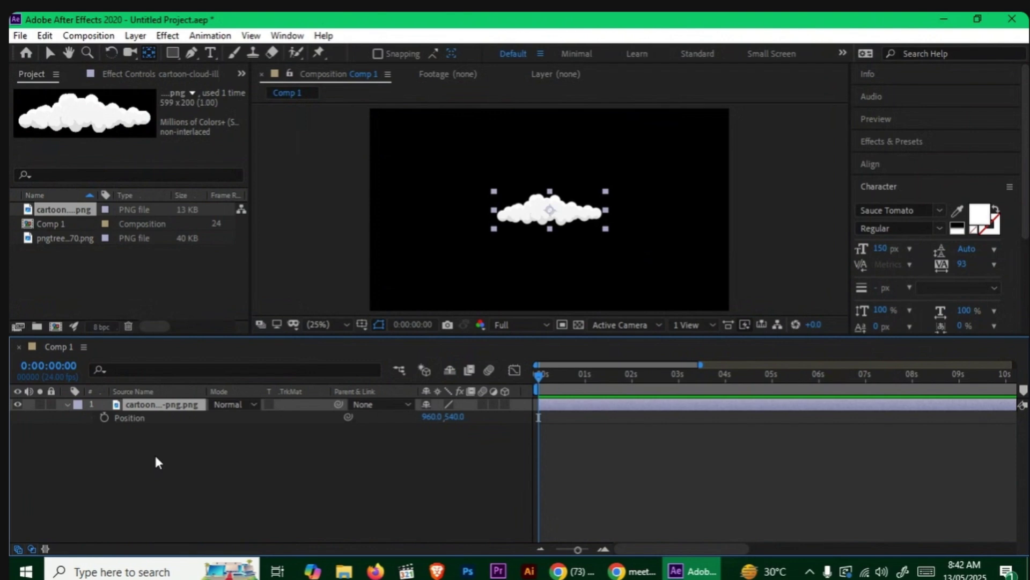
key(s)
key(r)
key(t)
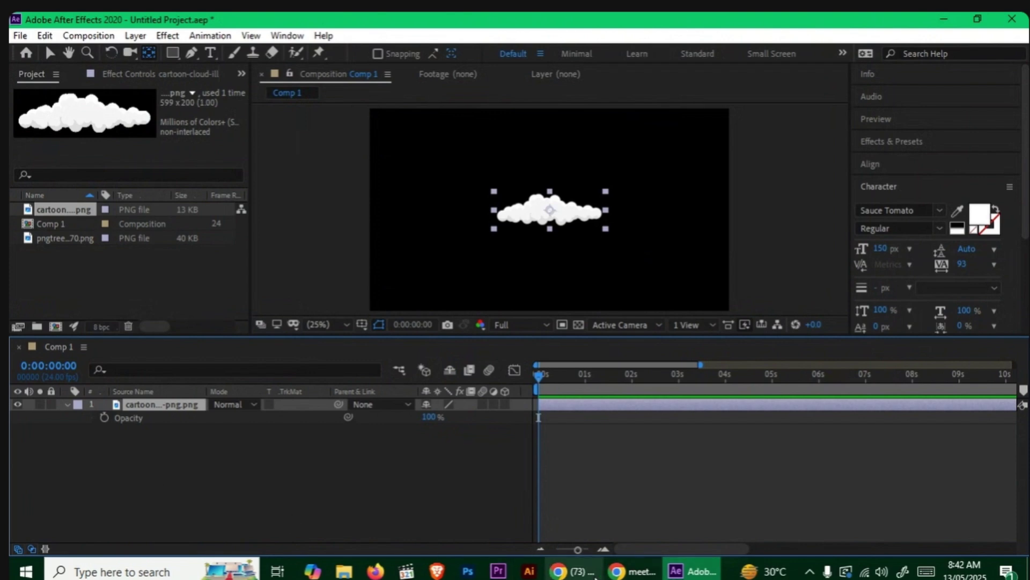
Switch to Chrome, search for "whiteboard online" in a new tab, and open the Web Whiteboard site
click(574, 571)
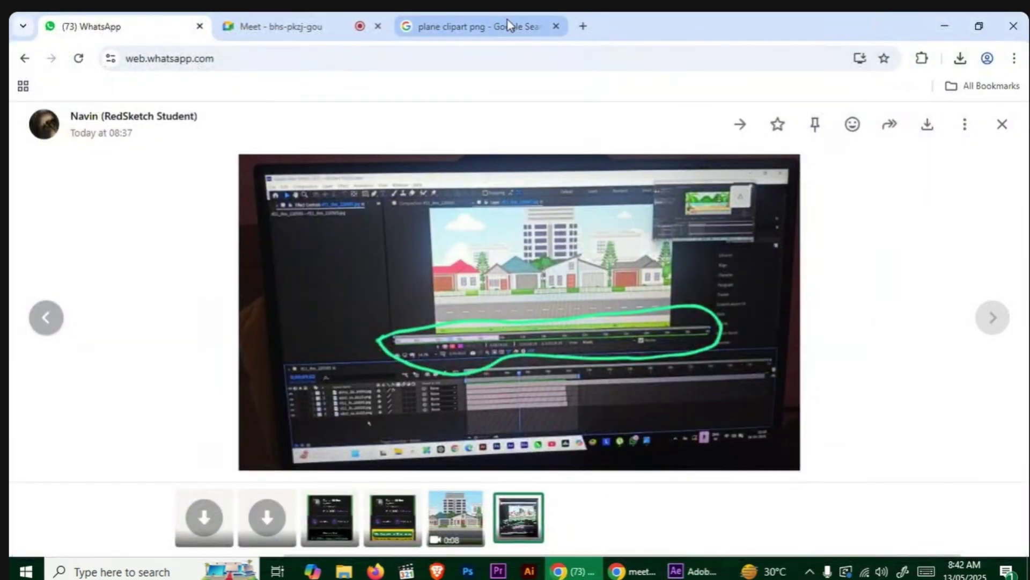
click(583, 25)
click(465, 306)
text(white)
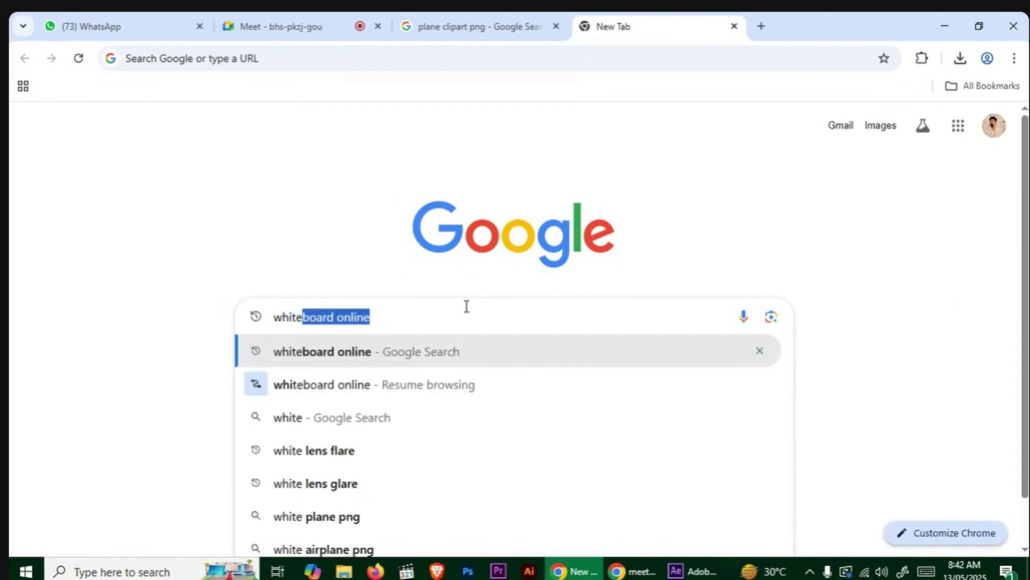
key(Return)
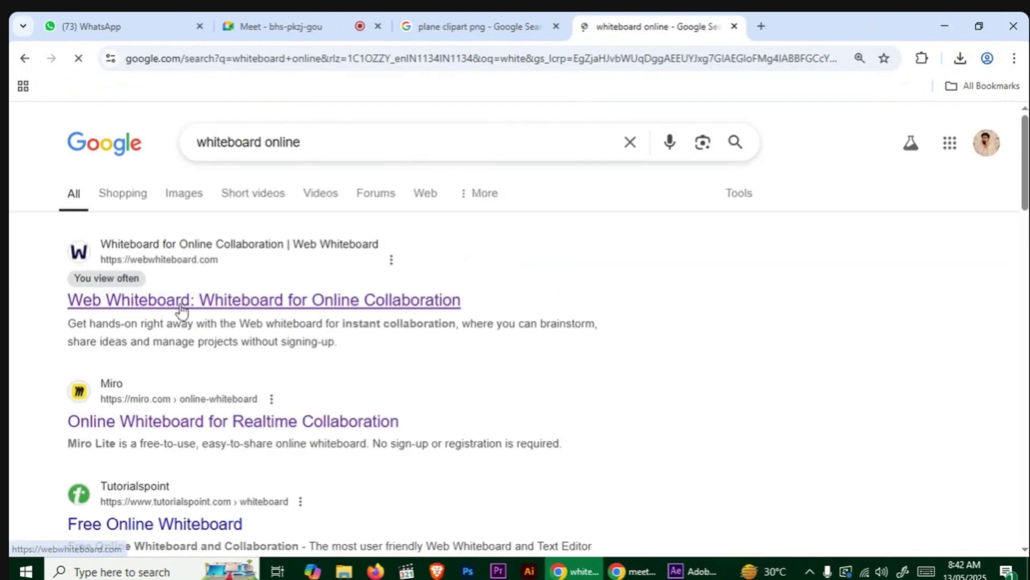
click(244, 299)
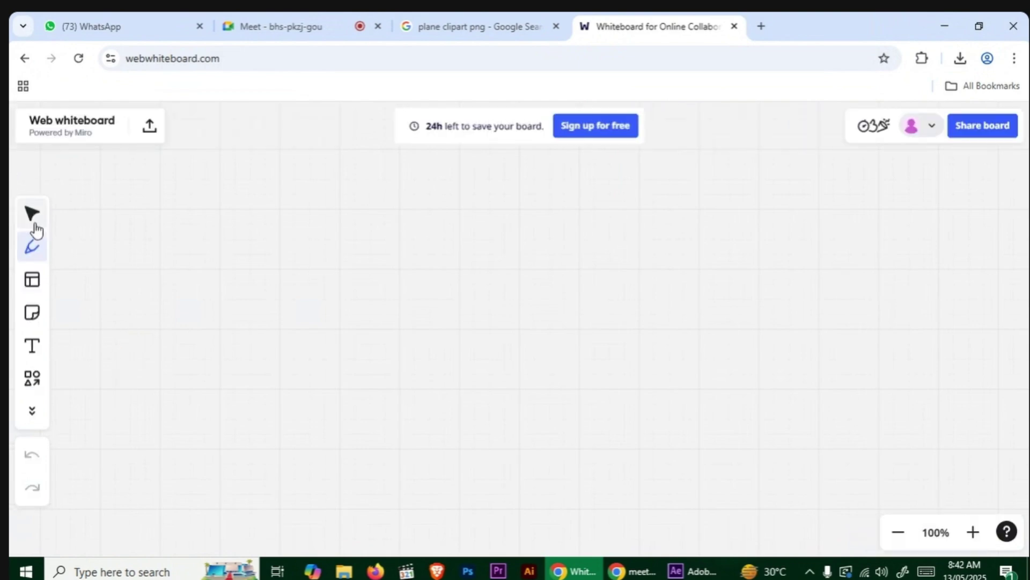
Enlarge the whiteboard page to 110%, activate the freehand pen, and set the canvas zoom to 75%
click(33, 221)
click(593, 245)
drag(578, 247, 522, 297)
click(1003, 170)
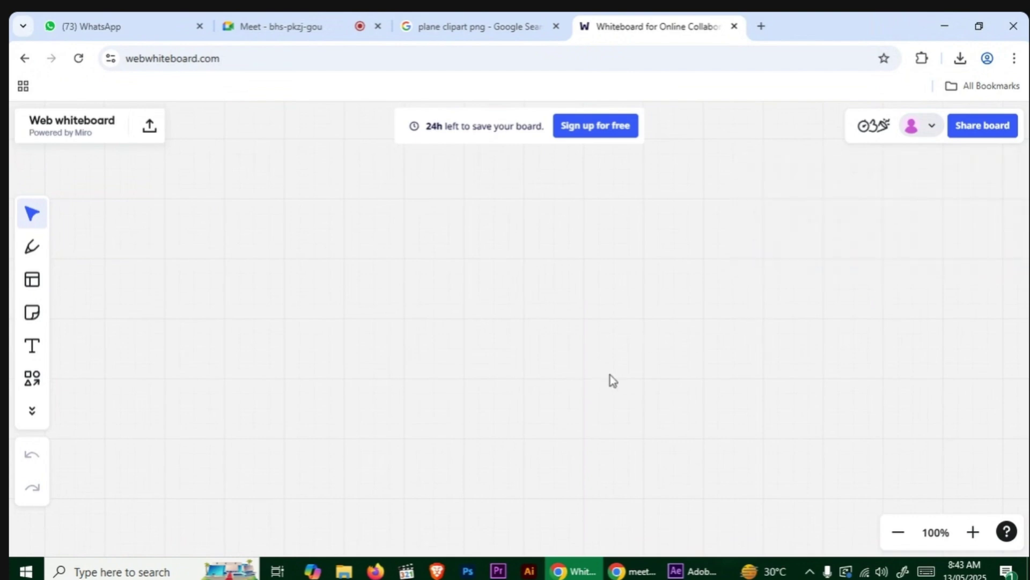
key(ctrl+plus)
click(41, 240)
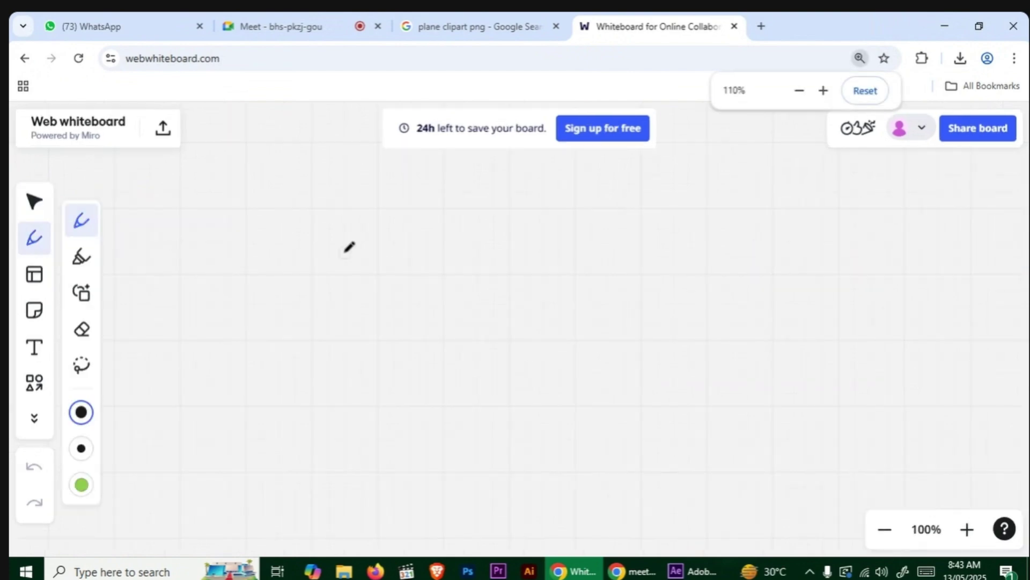
scroll(316, 235, down, 2)
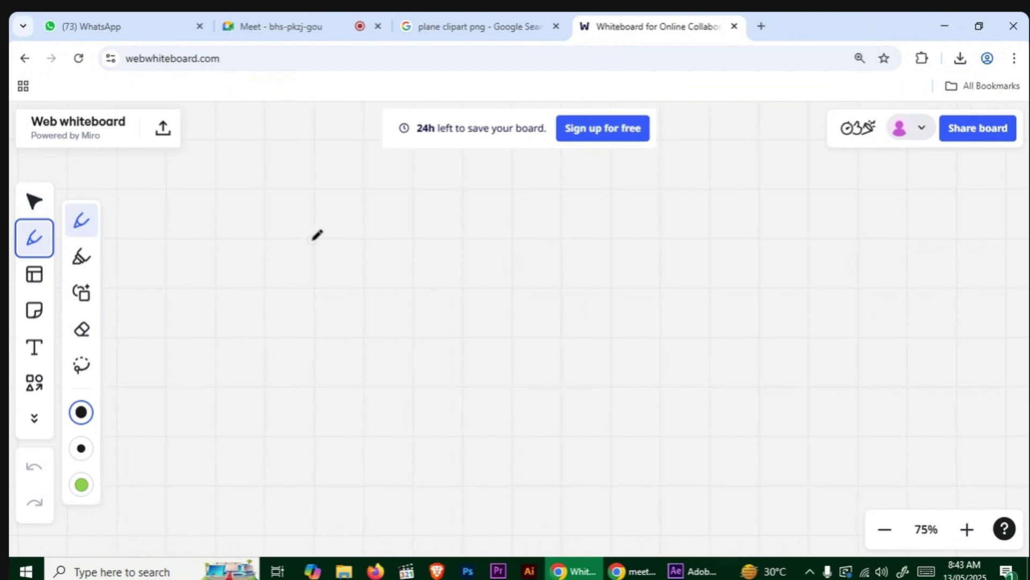
Handwrite "A → Anchor point property" on the whiteboard as the first shortcut note
drag(301, 236, 300, 237)
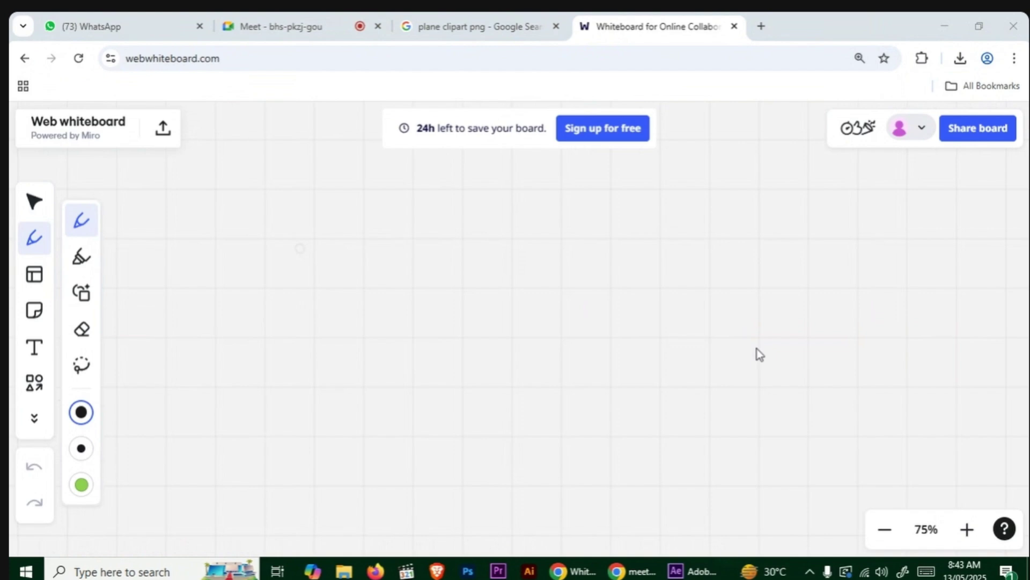
mouse_move(281, 248)
mouse_down()
mouse_move(309, 270)
mouse_move(297, 256)
mouse_up()
drag(330, 253, 344, 252)
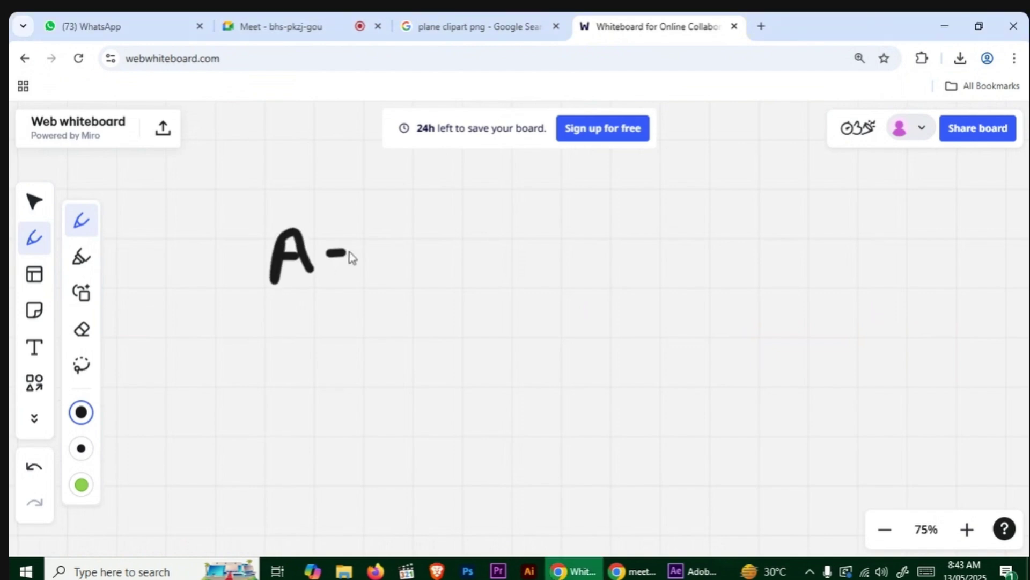
scroll(436, 301, down, 2)
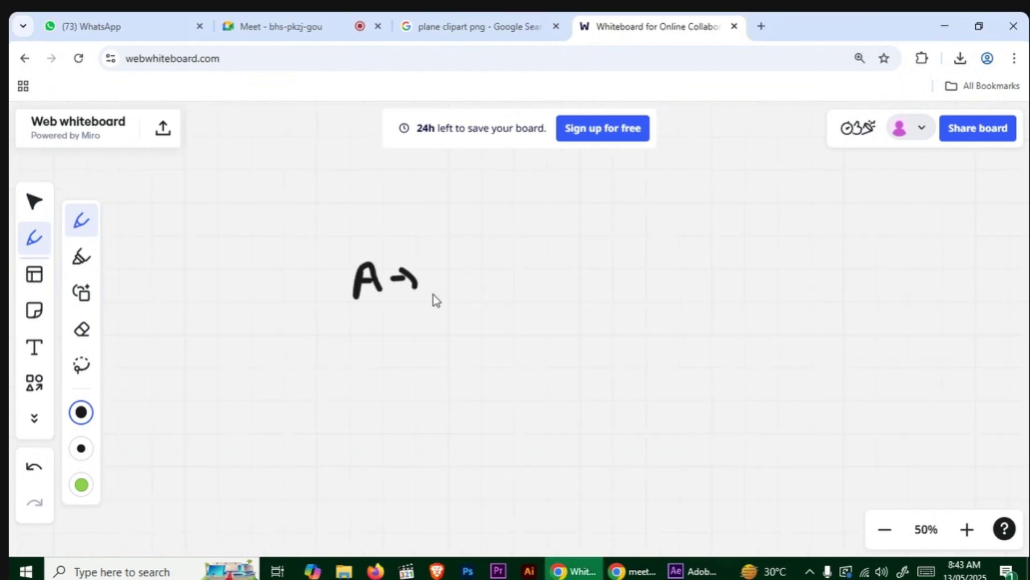
key(alt+1)
ctrl+scroll(472, 300, down, 5)
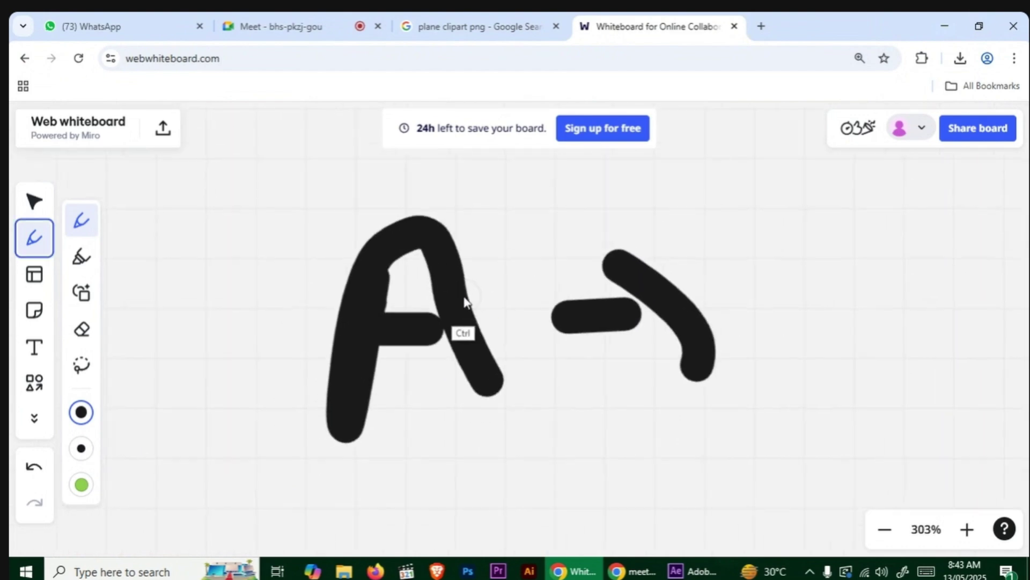
scroll(604, 311, down, 3)
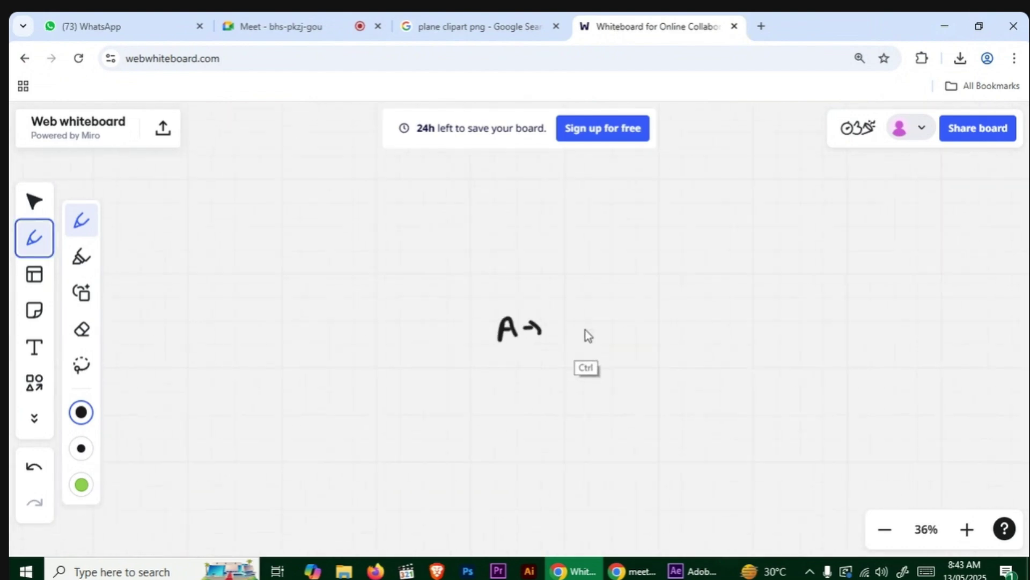
mouse_move(566, 337)
mouse_down()
mouse_move(626, 319)
mouse_move(637, 306)
mouse_move(669, 321)
mouse_move(759, 305)
mouse_move(769, 314)
mouse_move(791, 298)
mouse_move(787, 310)
mouse_move(887, 313)
mouse_move(950, 292)
mouse_move(949, 302)
mouse_move(965, 301)
mouse_move(958, 328)
mouse_up()
Handwrite "P → position" beneath the anchor point line
click(35, 202)
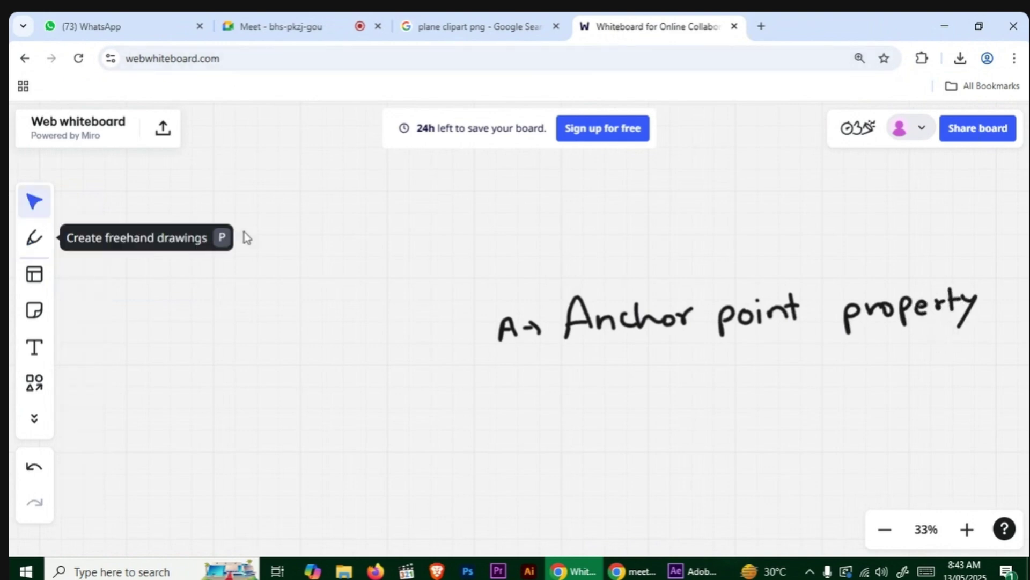
drag(398, 328, 198, 289)
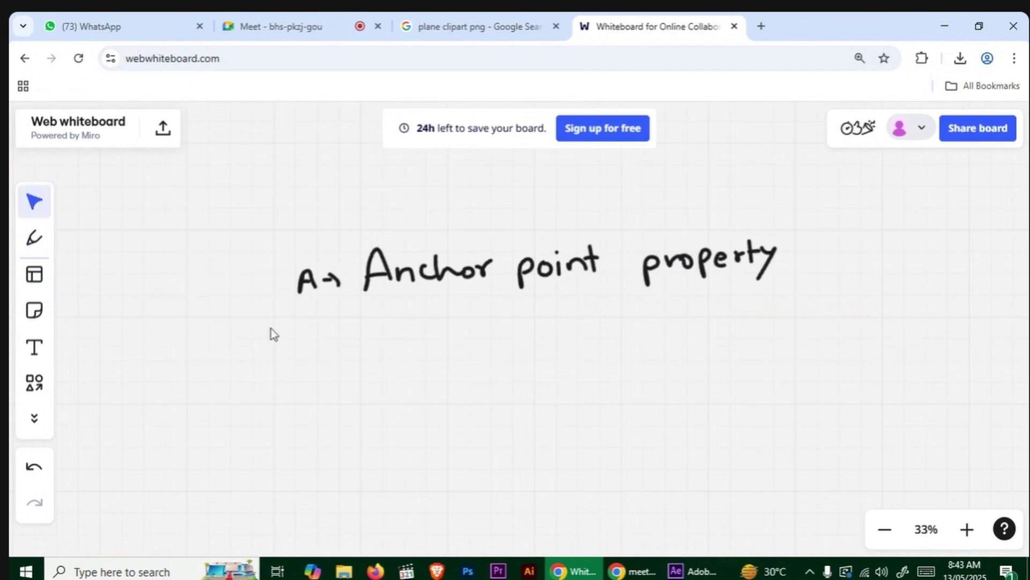
click(35, 238)
mouse_move(310, 315)
mouse_down()
mouse_move(313, 355)
mouse_move(312, 337)
mouse_up()
drag(331, 334, 350, 340)
mouse_move(402, 335)
mouse_down()
mouse_move(412, 357)
mouse_move(437, 330)
mouse_move(497, 323)
mouse_move(492, 316)
mouse_up()
drag(506, 316, 533, 325)
Handwrite "S → scale" beneath the position line
mouse_move(324, 387)
mouse_down()
mouse_move(315, 410)
mouse_move(358, 395)
mouse_up()
drag(352, 385, 356, 403)
mouse_move(432, 379)
mouse_down()
mouse_move(454, 391)
mouse_move(502, 386)
mouse_up()
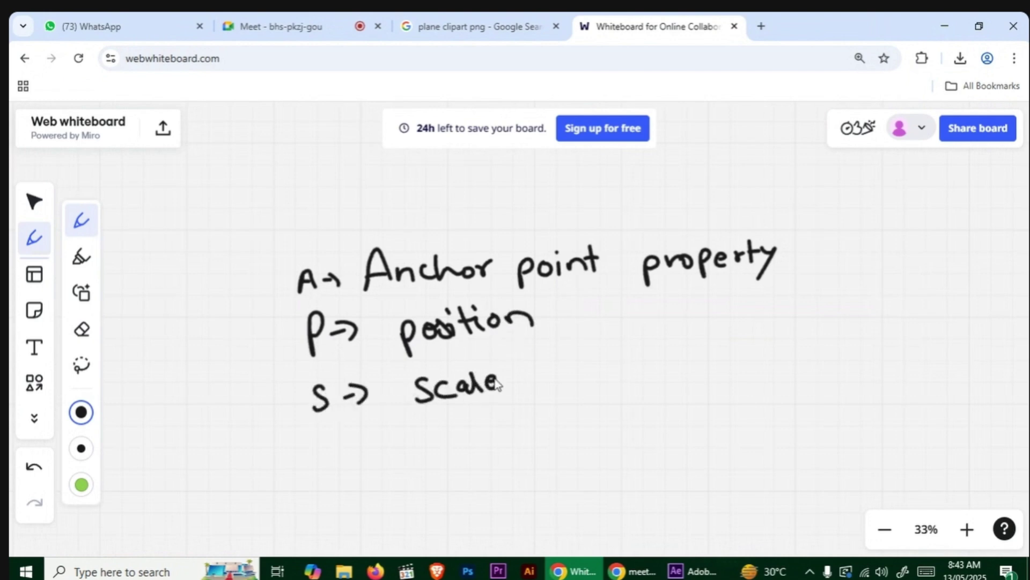
Handwrite "R → Rotation" on the whiteboard beneath the scale line
mouse_move(346, 451)
mouse_down()
mouse_move(441, 438)
mouse_move(464, 451)
mouse_move(520, 440)
mouse_move(535, 451)
mouse_move(551, 436)
mouse_move(604, 455)
mouse_up()
drag(365, 506, 420, 508)
mouse_move(409, 499)
mouse_down()
mouse_move(417, 518)
mouse_move(372, 528)
mouse_up()
key(ctrl+z)
key(ctrl+z)
key(ctrl+z)
Handwrite "T → opacity." beneath the Rotation line
mouse_move(373, 497)
mouse_down()
mouse_move(342, 507)
mouse_move(389, 495)
mouse_up()
drag(408, 513, 422, 509)
drag(421, 501, 433, 525)
drag(496, 507, 524, 525)
mouse_move(516, 500)
mouse_down()
mouse_move(540, 496)
mouse_move(558, 514)
mouse_up()
mouse_move(570, 498)
mouse_down()
mouse_move(576, 510)
mouse_move(593, 509)
mouse_up()
click(576, 489)
mouse_move(586, 500)
mouse_down()
mouse_move(600, 497)
mouse_move(608, 520)
mouse_up()
click(632, 501)
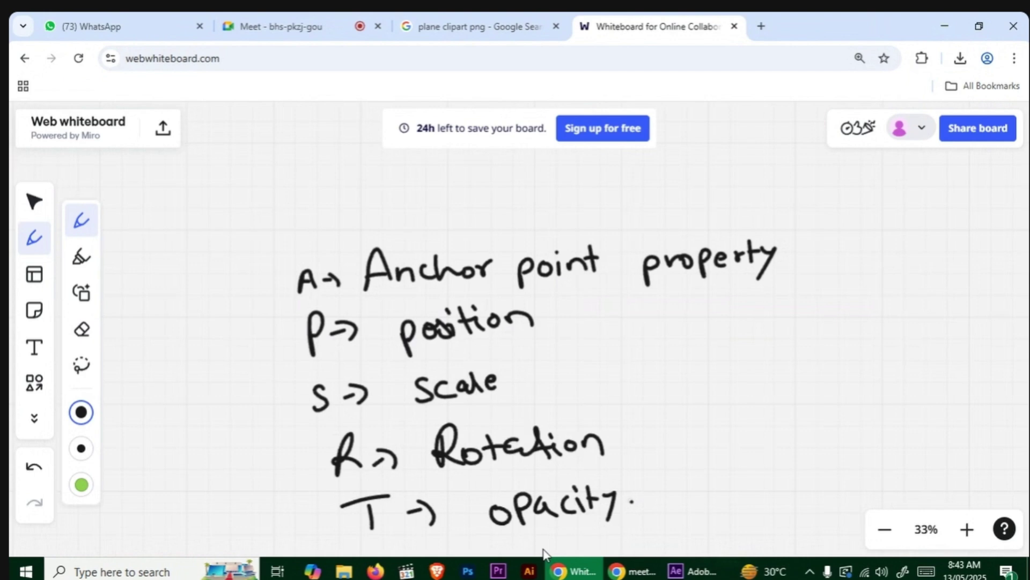
Zoom the canvas out to 20% and handwrite "(Y → Anchor point tool)" in parentheses beneath the opacity line
click(34, 202)
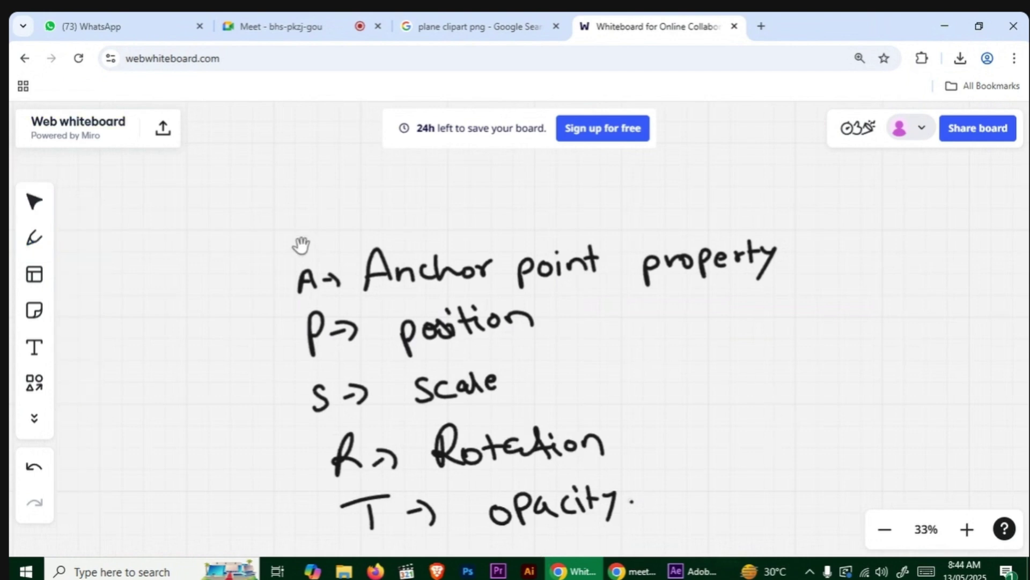
drag(301, 244, 308, 188)
key(ctrl+minus)
click(24, 204)
key(space)
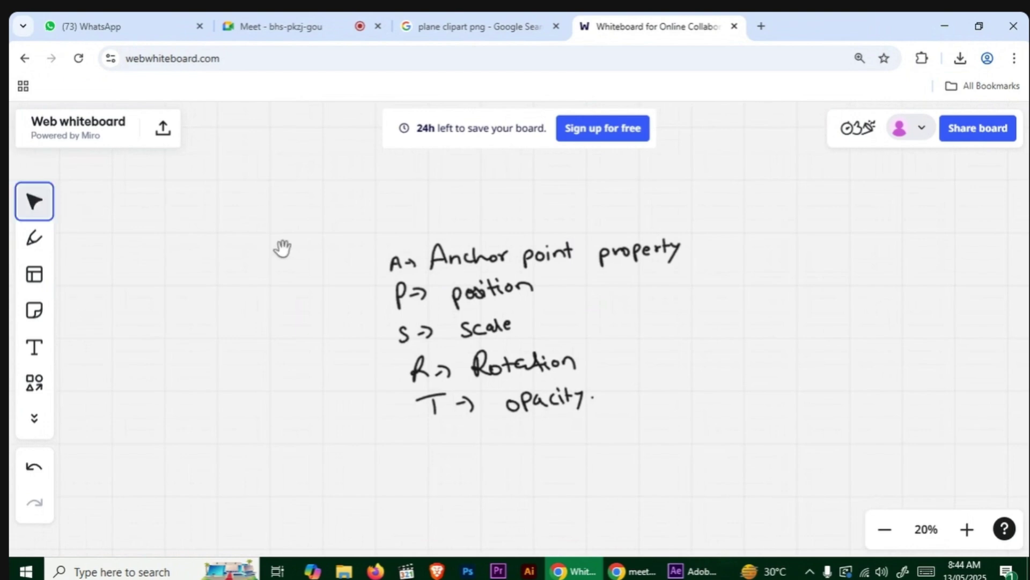
drag(285, 260, 273, 236)
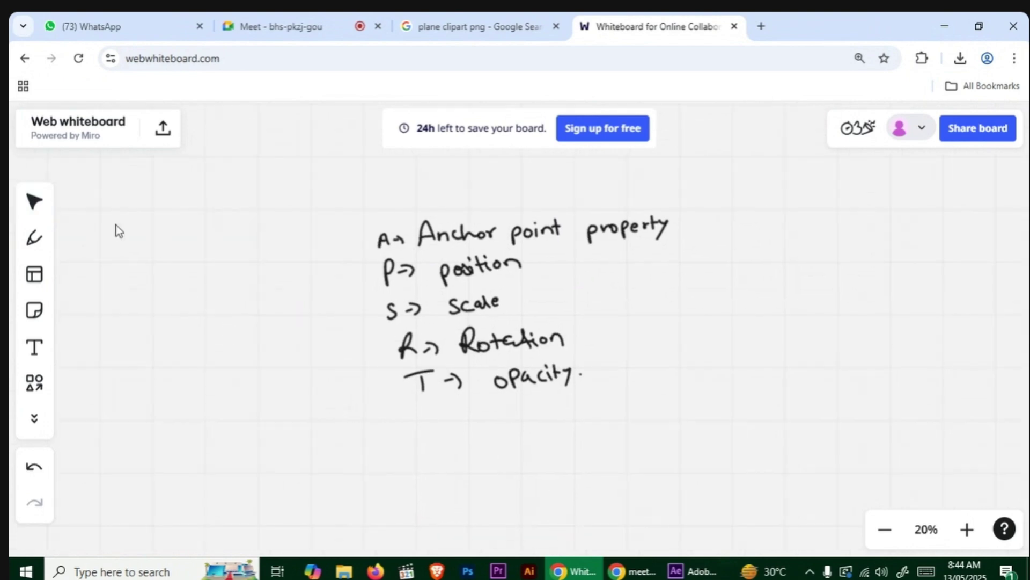
click(34, 237)
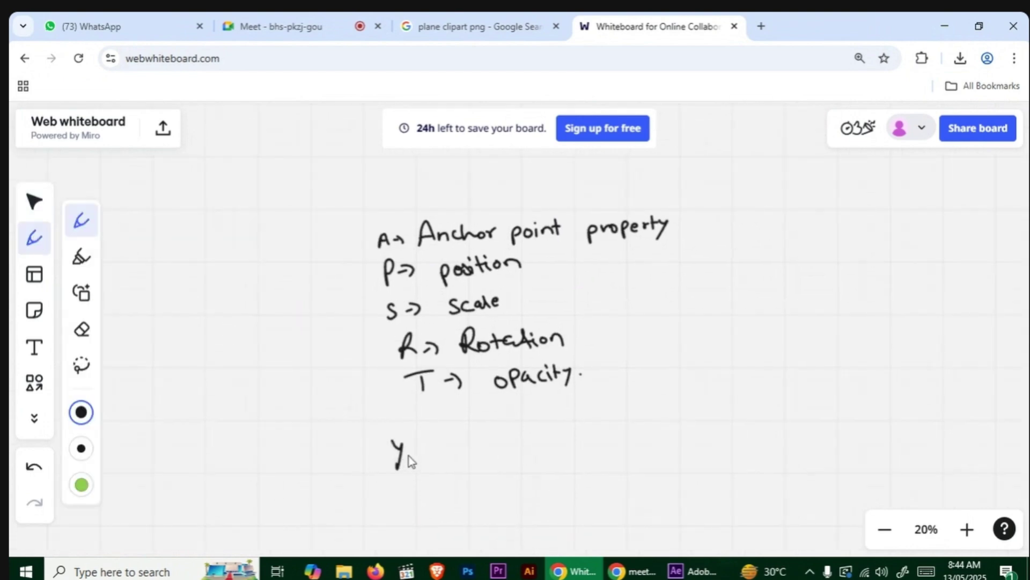
mouse_move(432, 460)
mouse_down()
mouse_move(596, 462)
mouse_move(640, 440)
mouse_move(750, 443)
mouse_move(758, 474)
mouse_up()
drag(378, 418, 406, 476)
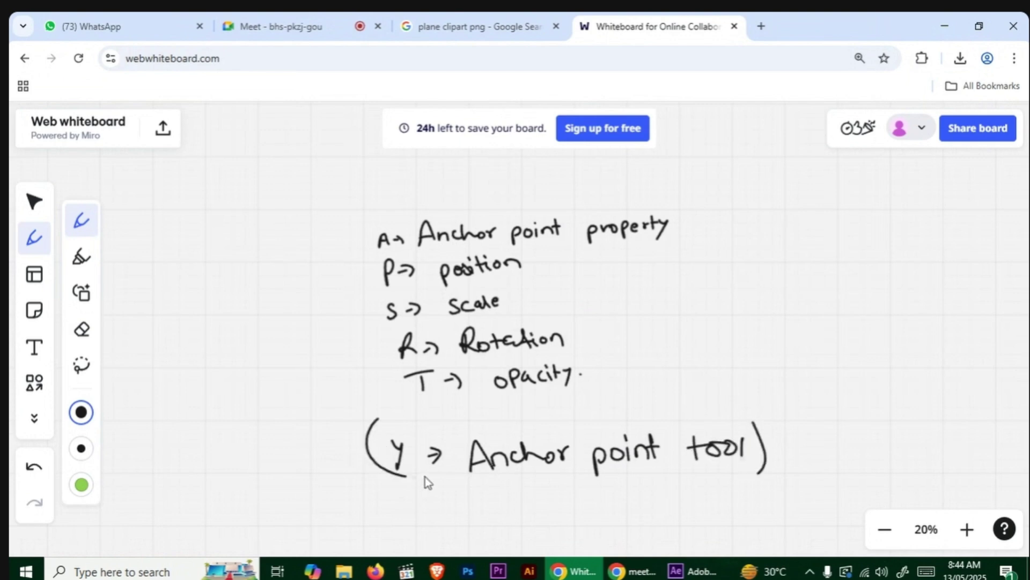
Handwrite "To centre the Anchor point" beneath the anchor point tool note, with a short dash in front
click(33, 202)
scroll(253, 394, down, 2)
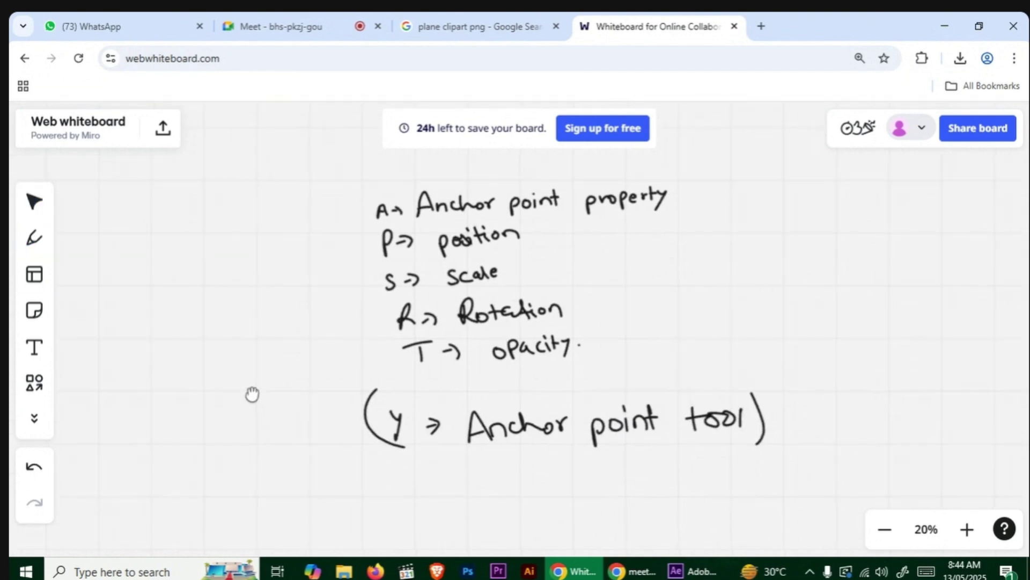
click(33, 237)
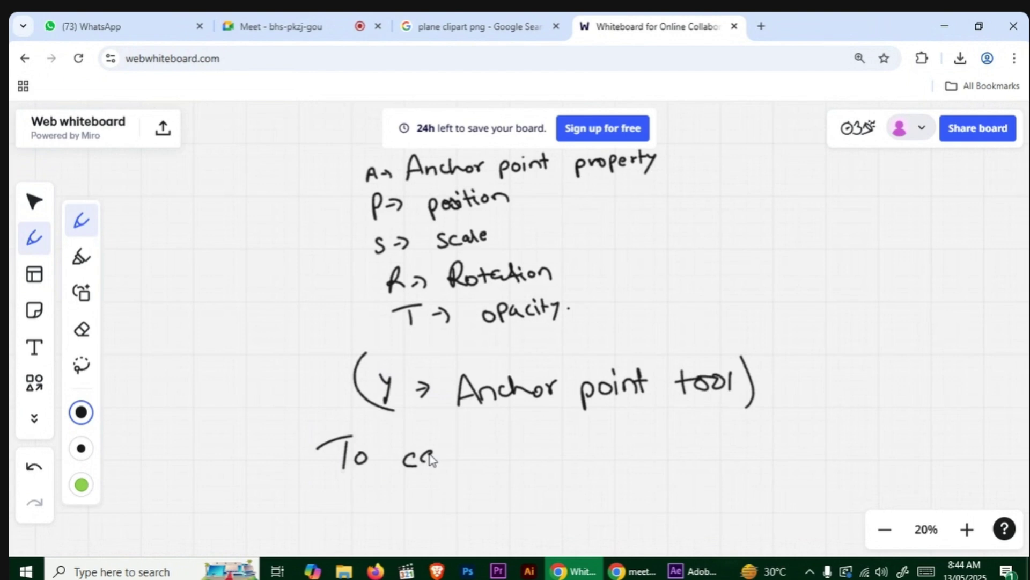
mouse_move(440, 459)
mouse_down()
mouse_move(520, 457)
mouse_move(509, 459)
mouse_move(799, 439)
mouse_up()
drag(275, 471, 298, 469)
Handwrite "cntr + Alt + Home" beneath the centring note and turn its leading dash into an arrow
mouse_move(412, 499)
mouse_down()
mouse_move(411, 508)
mouse_move(442, 509)
mouse_up()
drag(434, 499, 483, 508)
drag(478, 499, 489, 499)
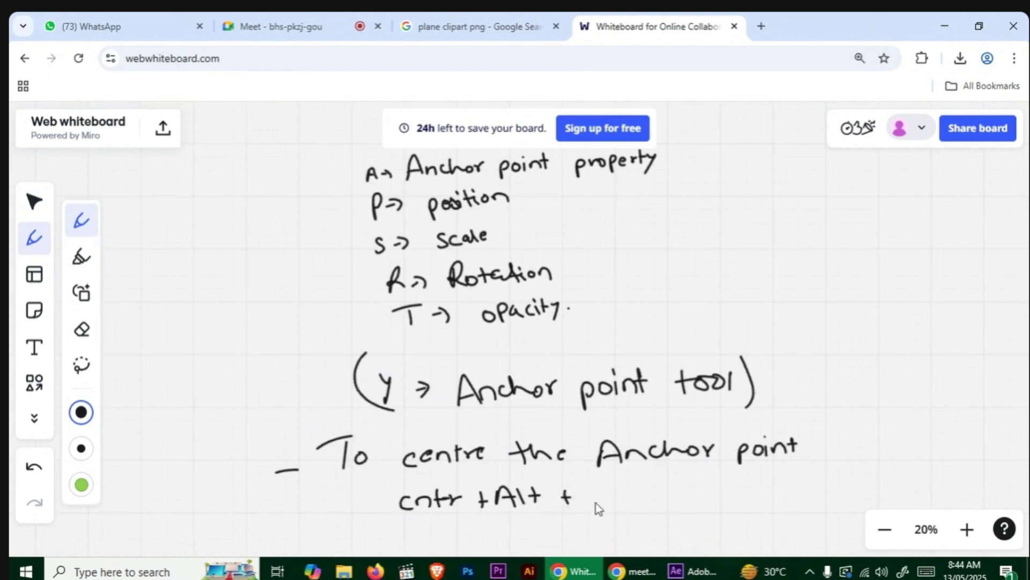
drag(597, 490, 597, 509)
mouse_move(612, 489)
mouse_down()
mouse_move(612, 509)
mouse_move(613, 499)
mouse_up()
drag(629, 498, 682, 508)
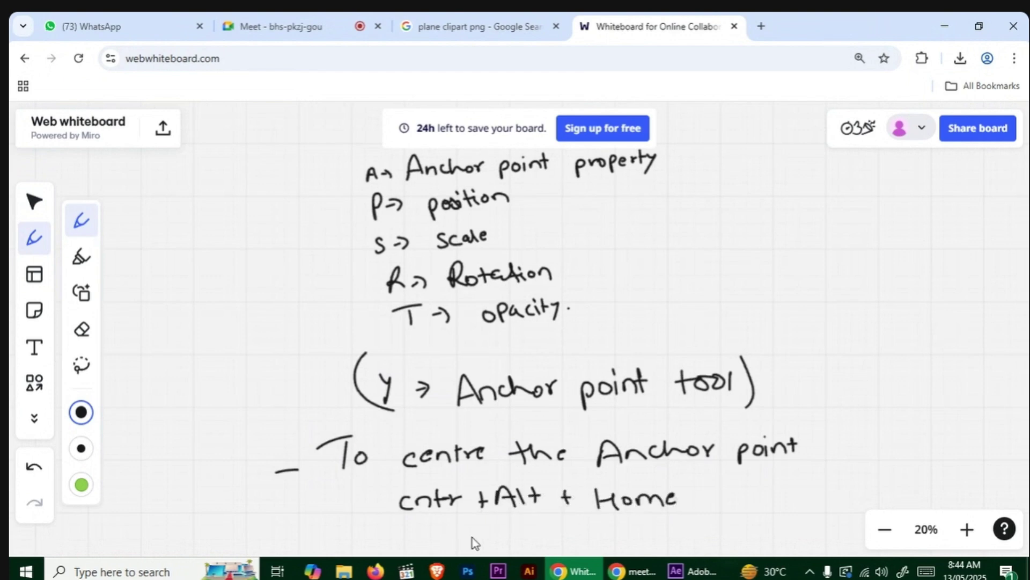
drag(283, 457, 278, 489)
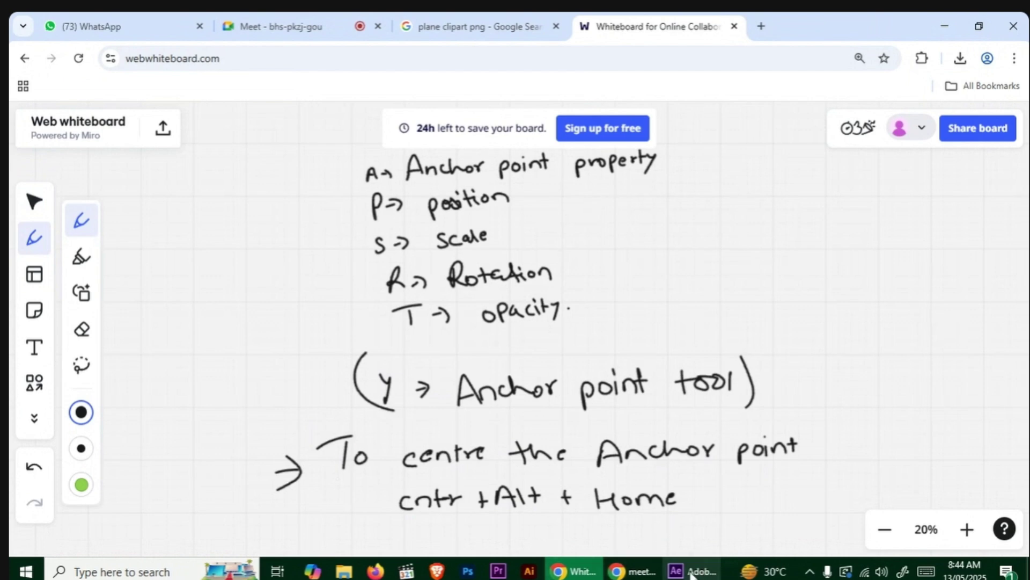
Handwrite "U → Used keys" in the empty space beneath the centring shortcut
click(34, 202)
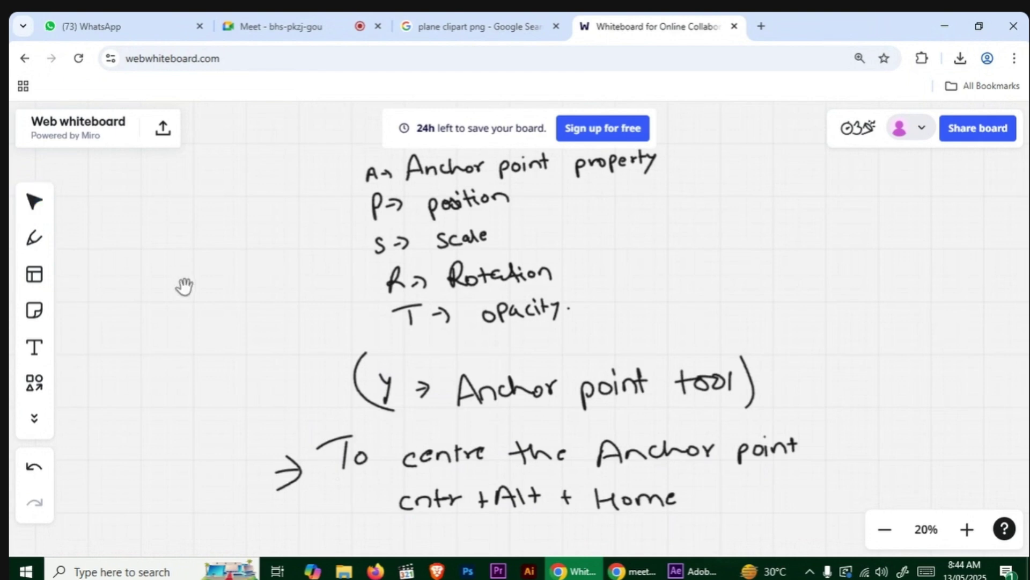
scroll(184, 288, down, 5)
click(34, 237)
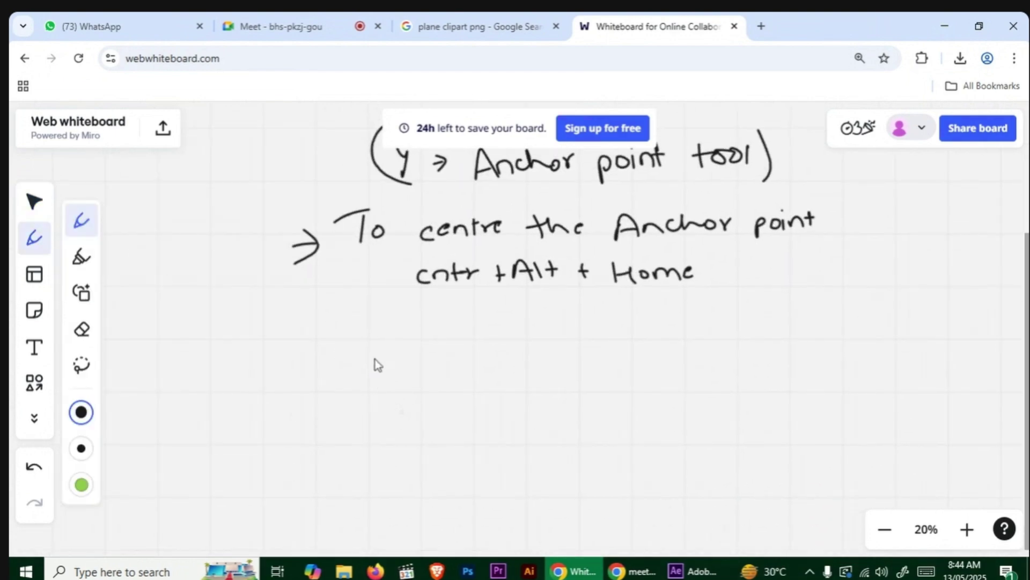
drag(358, 342, 379, 350)
mouse_move(505, 350)
mouse_down()
mouse_move(513, 363)
mouse_move(620, 355)
mouse_move(611, 365)
mouse_up()
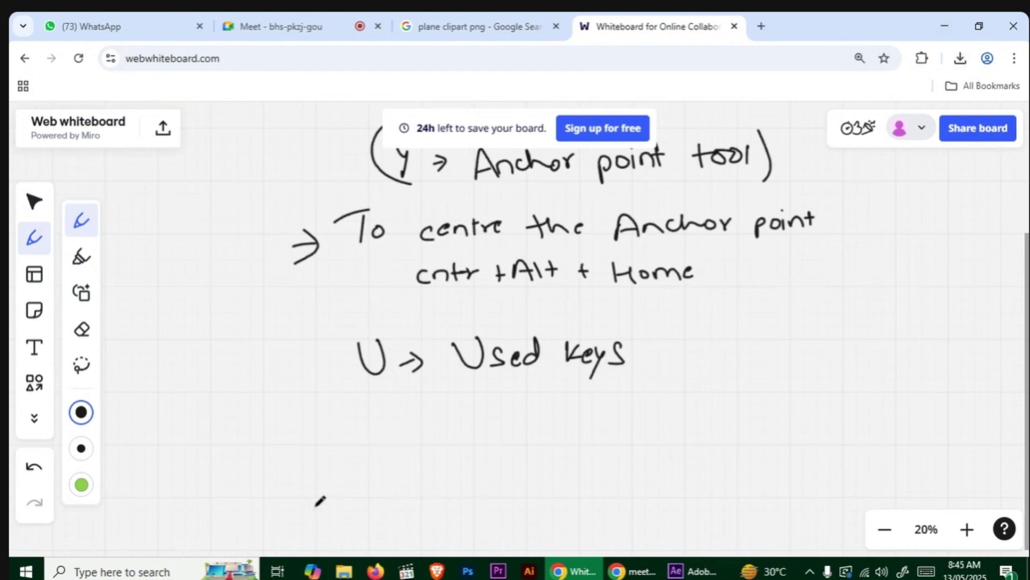
Handwrite "B → Beginning." beneath the Used keys line
mouse_move(364, 423)
mouse_down()
mouse_move(380, 418)
mouse_move(372, 445)
mouse_up()
drag(406, 432, 417, 430)
drag(409, 422, 412, 440)
drag(462, 420, 455, 444)
mouse_move(493, 430)
mouse_down()
mouse_move(500, 423)
mouse_move(507, 434)
mouse_up()
drag(520, 423, 526, 439)
mouse_move(528, 430)
mouse_down()
mouse_move(530, 441)
mouse_move(562, 434)
mouse_move(593, 444)
mouse_move(611, 432)
mouse_up()
click(528, 415)
click(567, 418)
click(626, 437)
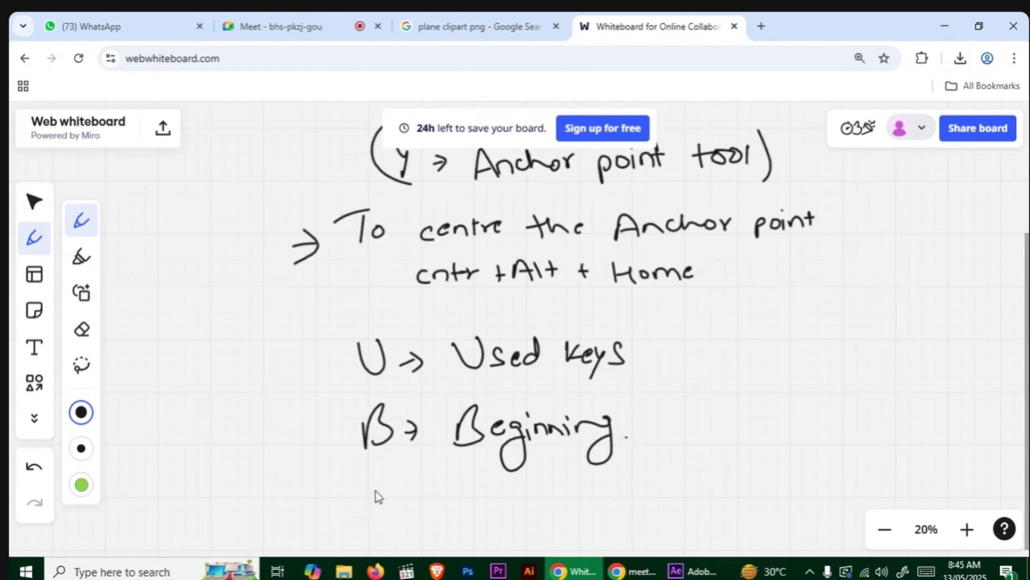
Handwrite "N → End" beneath the Beginning line
drag(410, 499, 427, 497)
drag(419, 488, 418, 505)
mouse_move(464, 490)
mouse_down()
mouse_move(464, 505)
mouse_move(480, 479)
mouse_up()
drag(466, 494, 482, 503)
drag(487, 493, 516, 504)
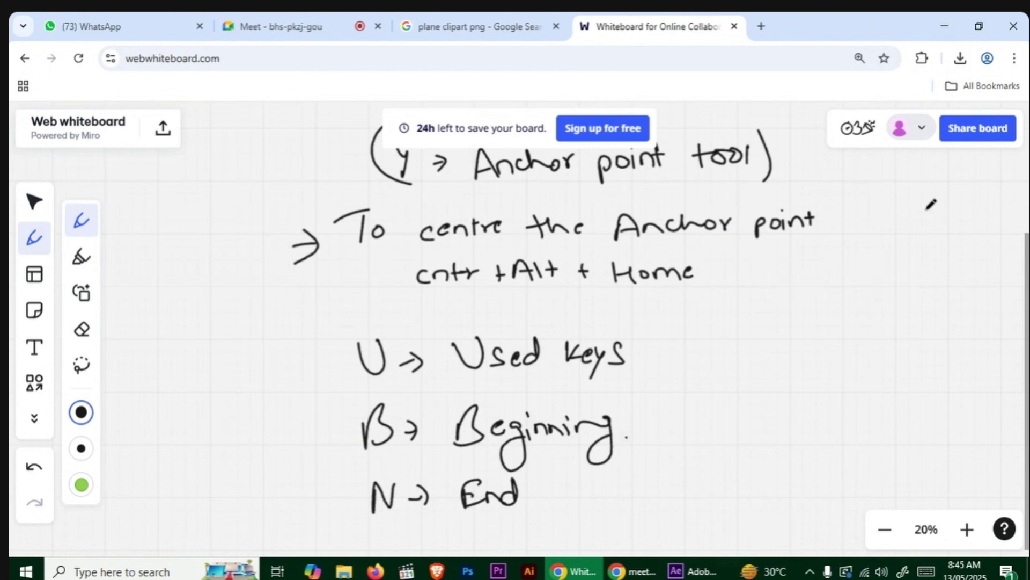
Switch to After Effects and keyframe the cloud layer's Position from 960, 238 at 0:00:00:00 to 960, 883 at 0:00:01:03
click(949, 22)
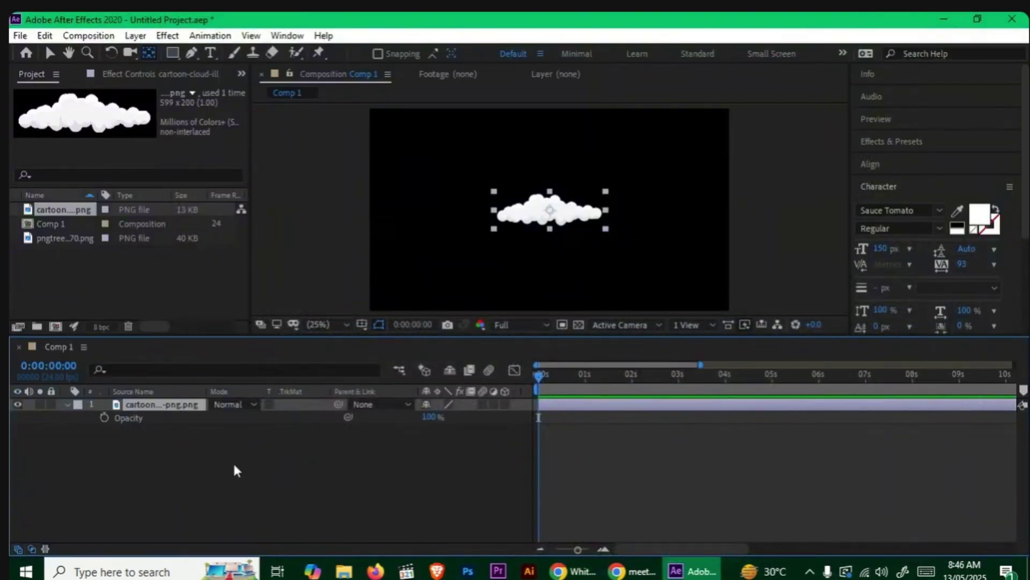
key(p)
click(105, 418)
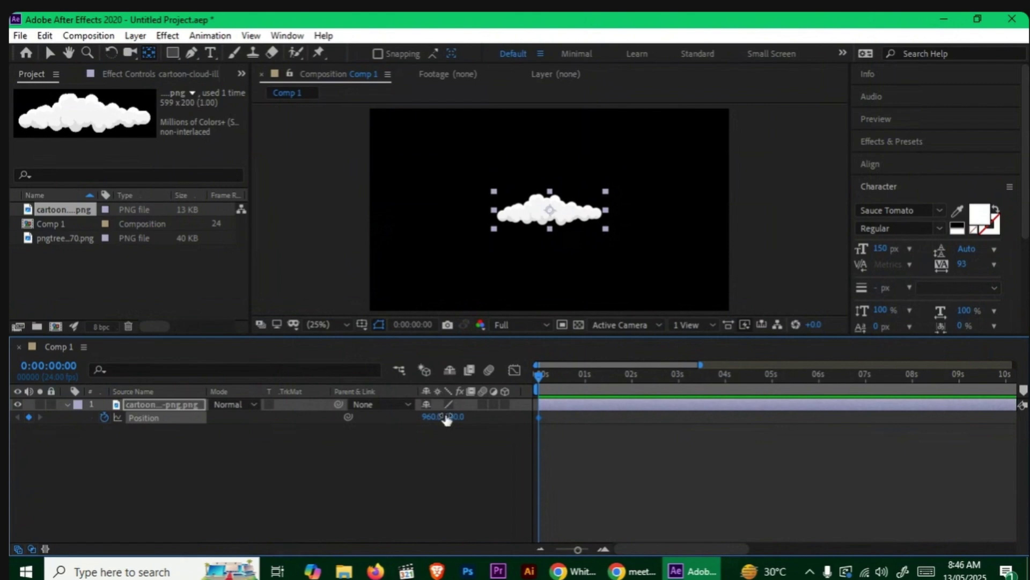
drag(455, 417, 227, 414)
drag(539, 377, 591, 382)
drag(451, 417, 934, 425)
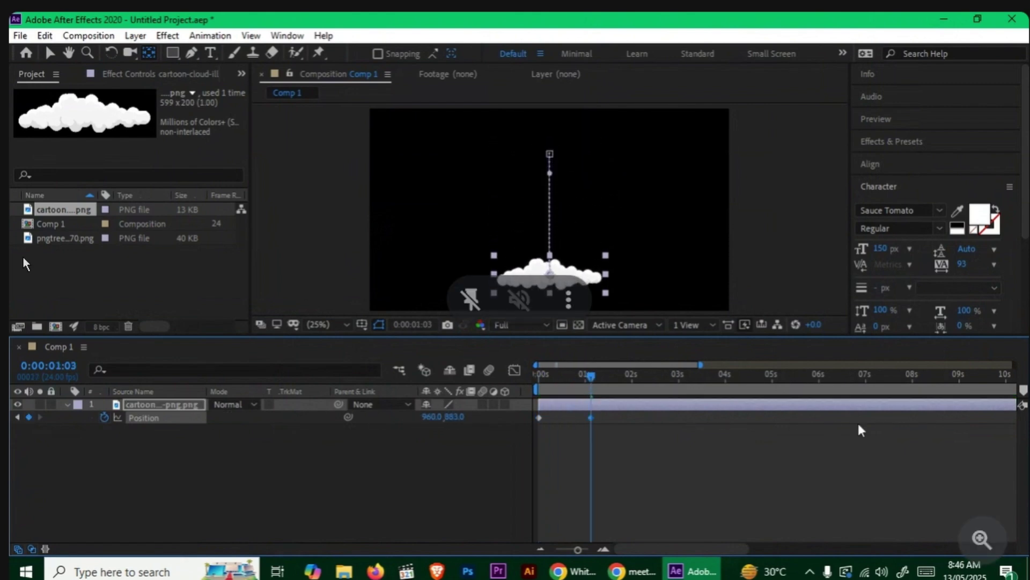
Keyframe the cloud's Scale at 100% at the start, a smaller size at 0:00:00:13, and 114% at 0:00:01:09
drag(590, 381, 290, 414)
key(s)
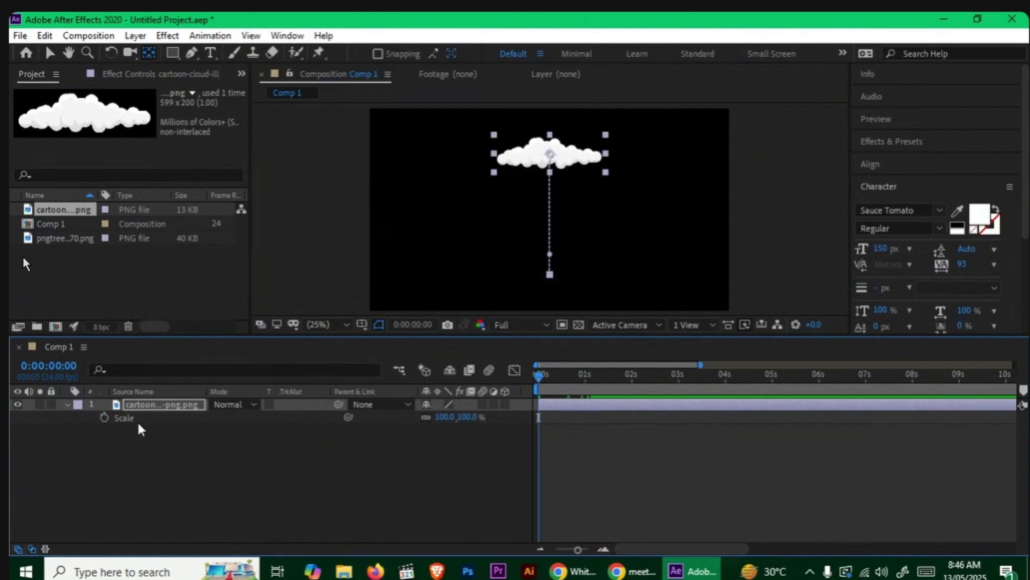
click(105, 417)
drag(541, 382, 571, 379)
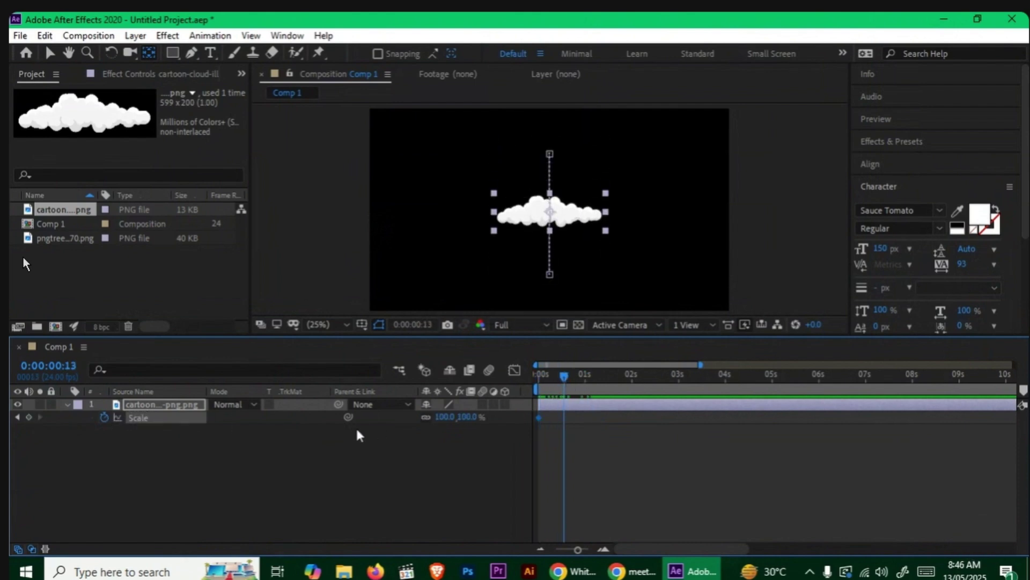
drag(444, 417, 420, 418)
drag(569, 379, 606, 379)
drag(438, 419, 472, 419)
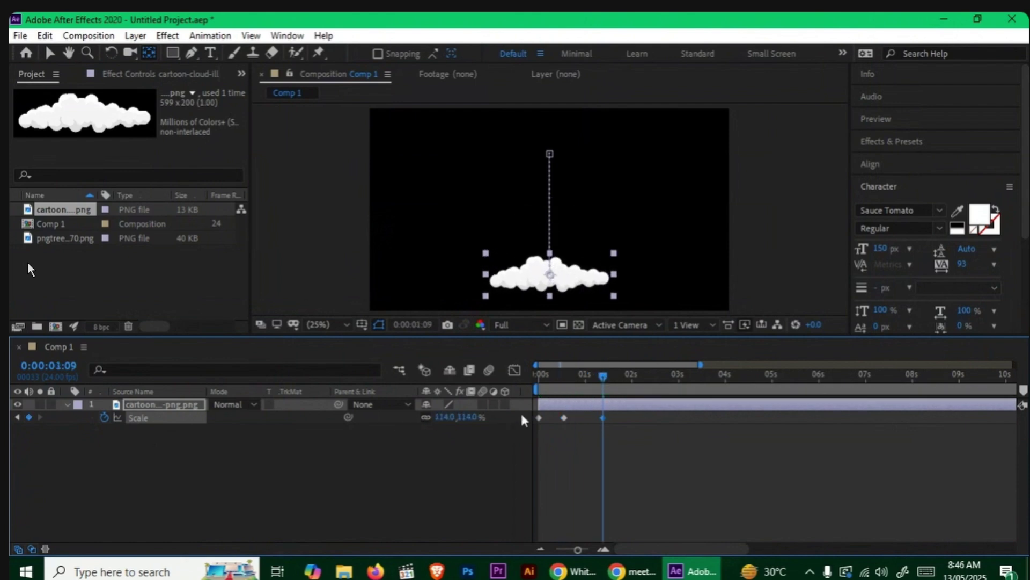
Keyframe the cloud's Rotation at 0° at the start, 56° at 0:00:00:17, and -24° at 0:00:02:07
drag(585, 379, 486, 395)
key(r)
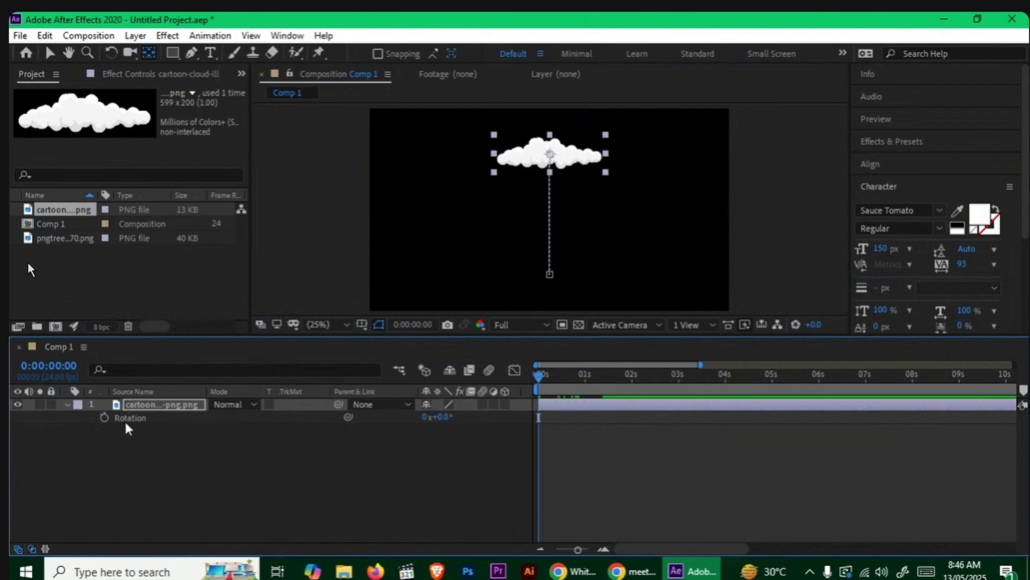
click(105, 418)
drag(551, 379, 571, 378)
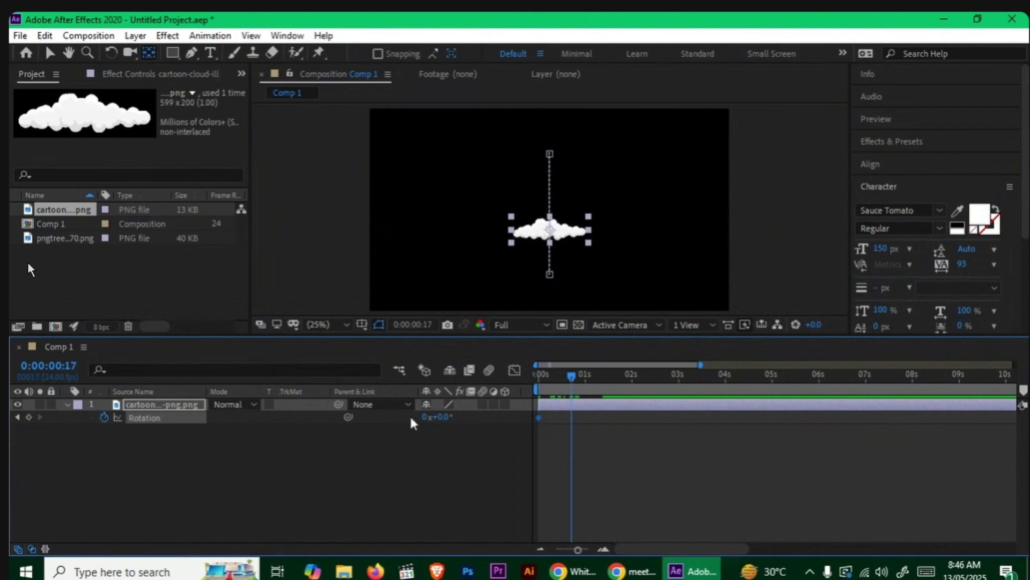
drag(443, 419, 486, 419)
click(585, 375)
drag(585, 375, 646, 377)
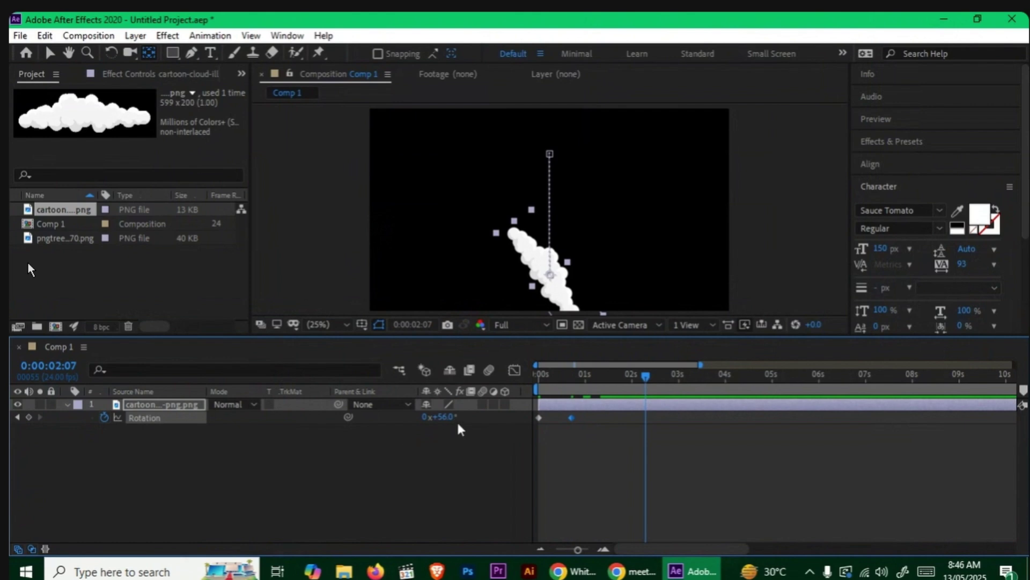
drag(447, 419, 398, 430)
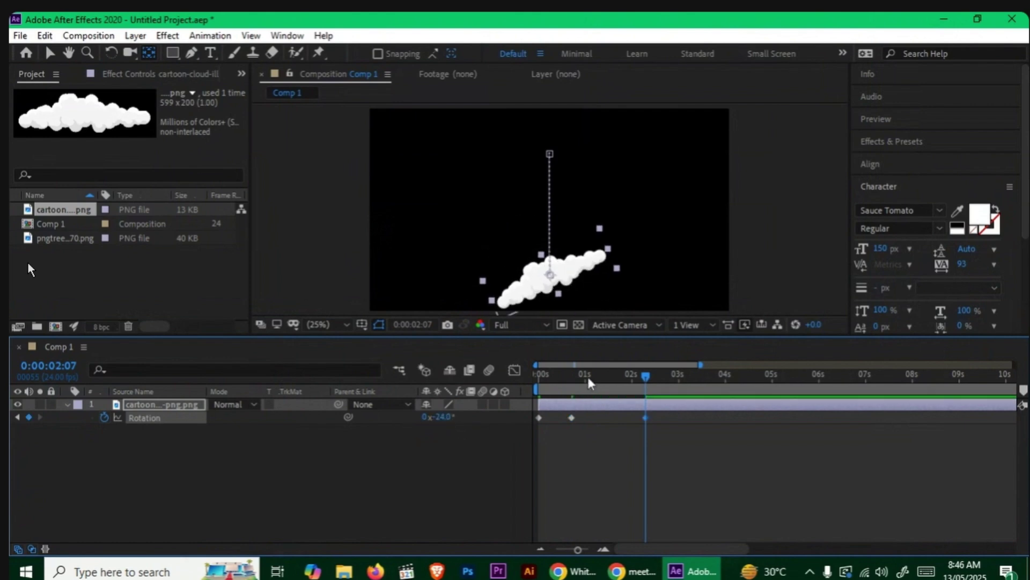
Collapse the cloud layer's properties and preview the animation from the start of the composition
drag(581, 379, 348, 410)
click(268, 466)
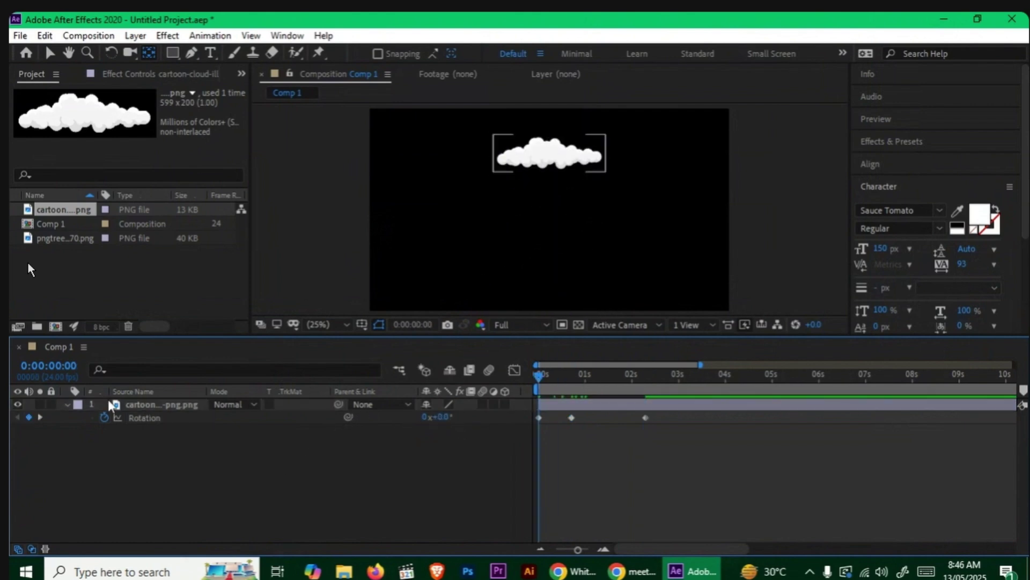
click(67, 404)
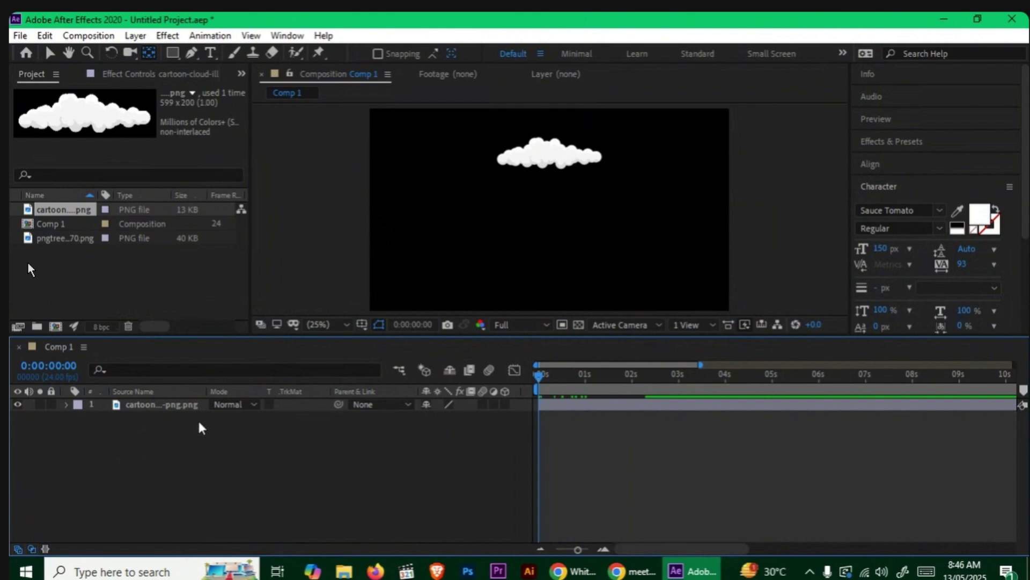
key(space)
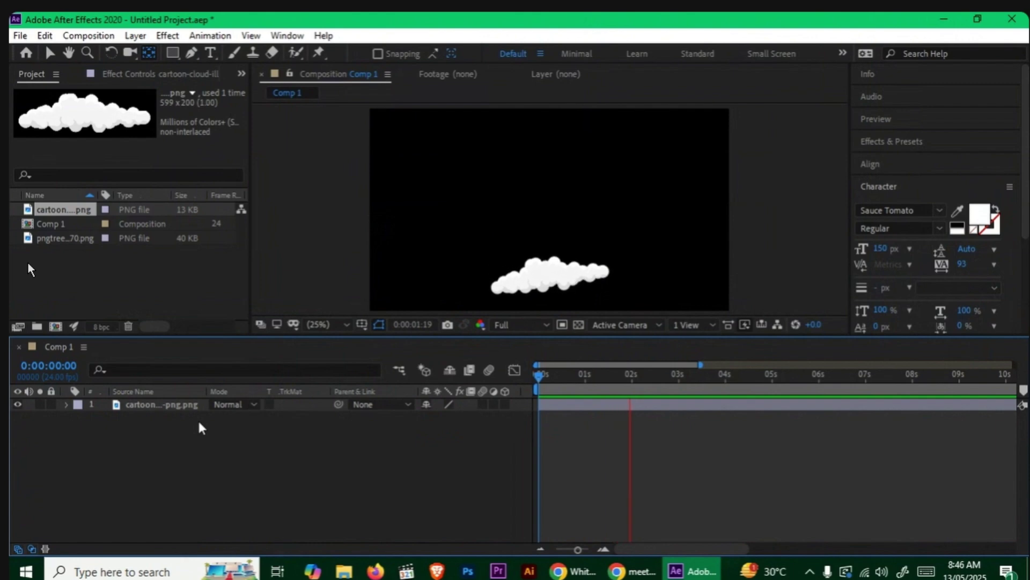
key(space)
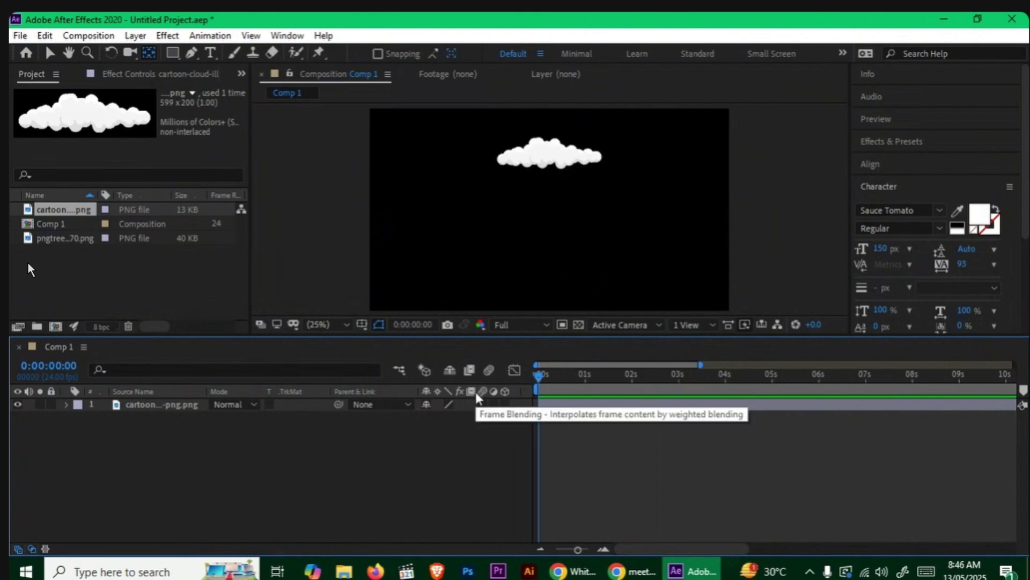
Reveal only the cloud layer's keyframed properties and move the current time to the last Rotation keyframe at 0:00:02:07
click(183, 407)
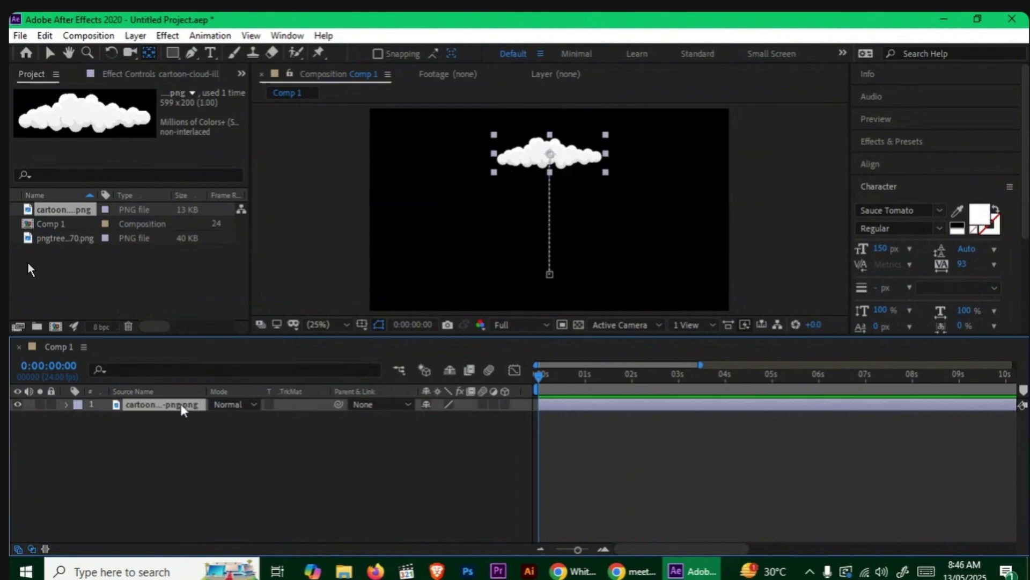
key(u)
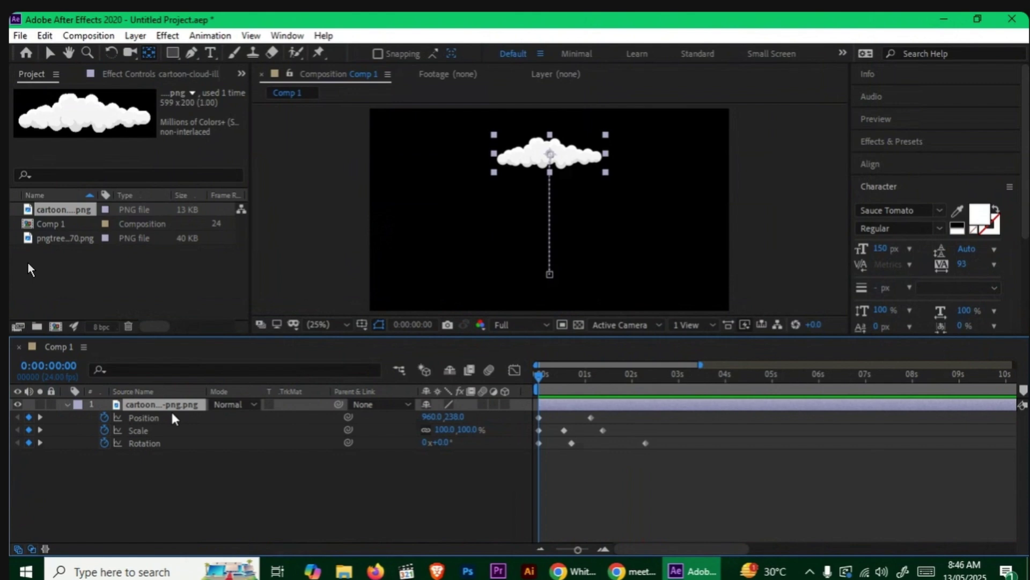
click(67, 405)
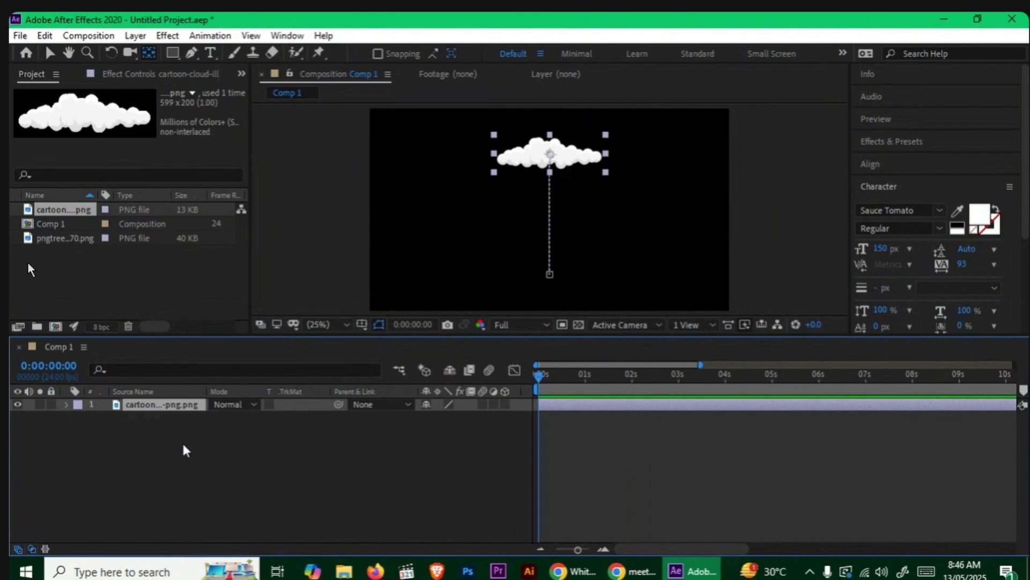
key(u)
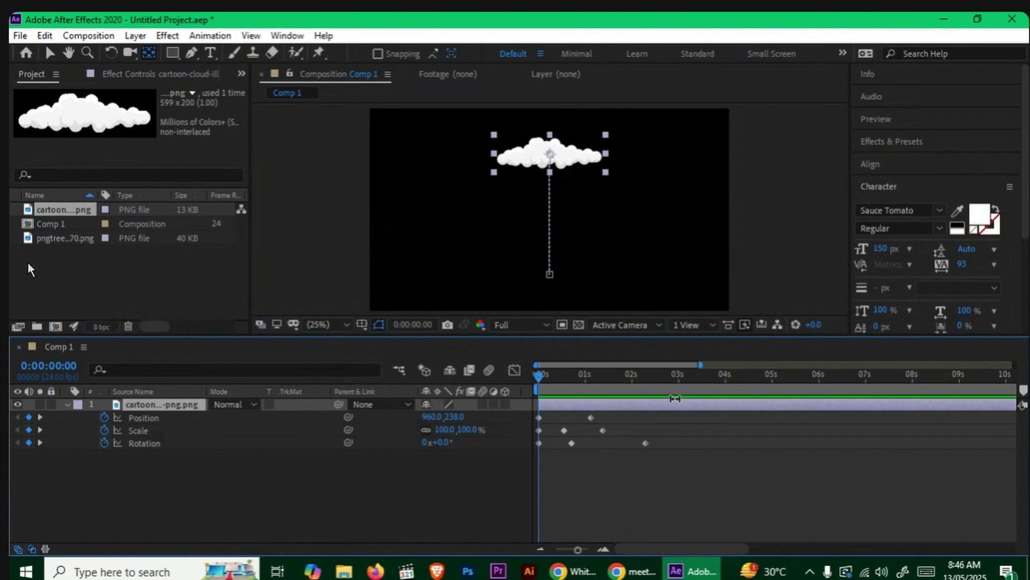
drag(660, 375, 646, 379)
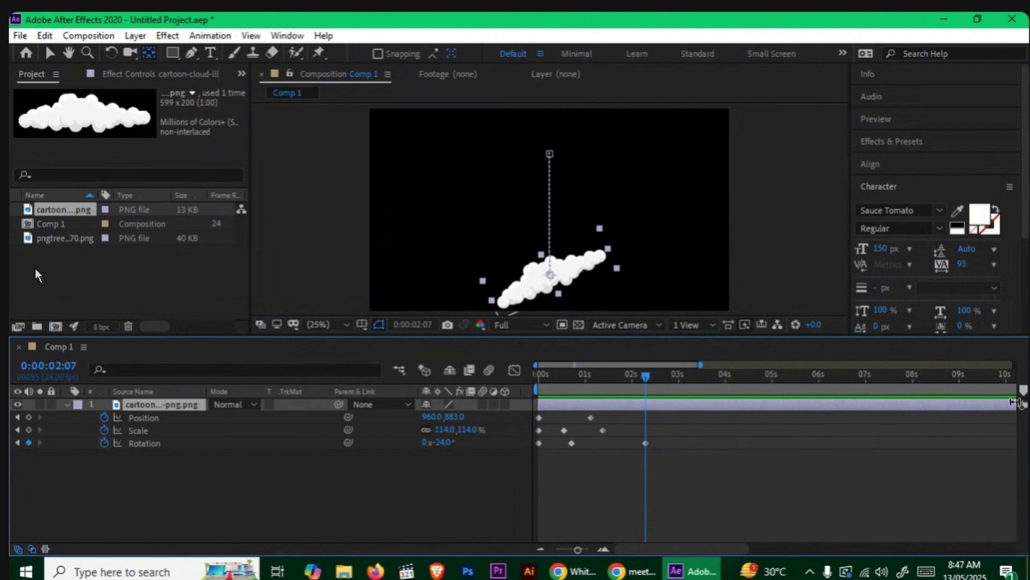
Return to the start of the composition and preview the cloud's combined animation
drag(647, 375, 438, 409)
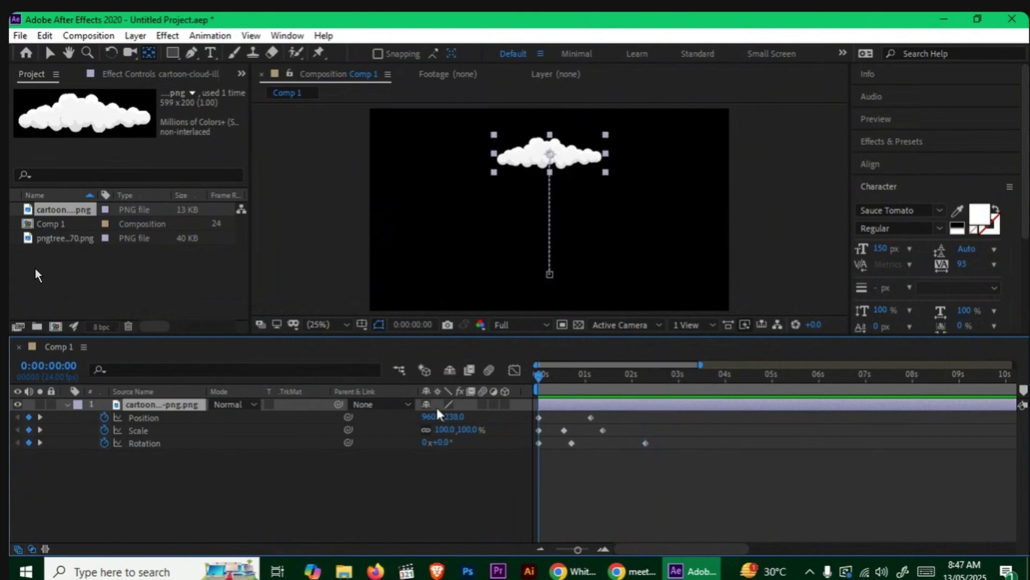
key(space)
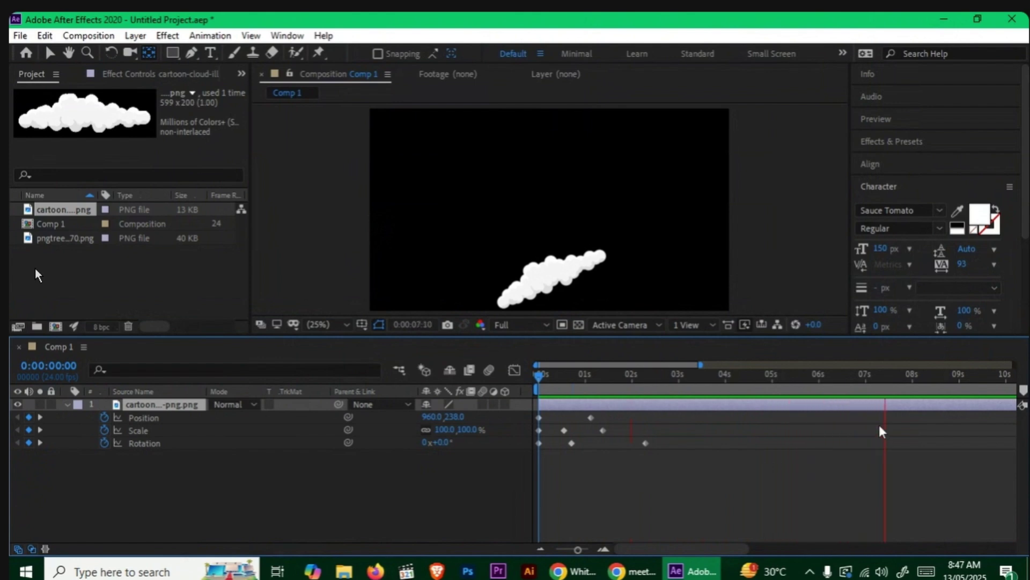
key(space)
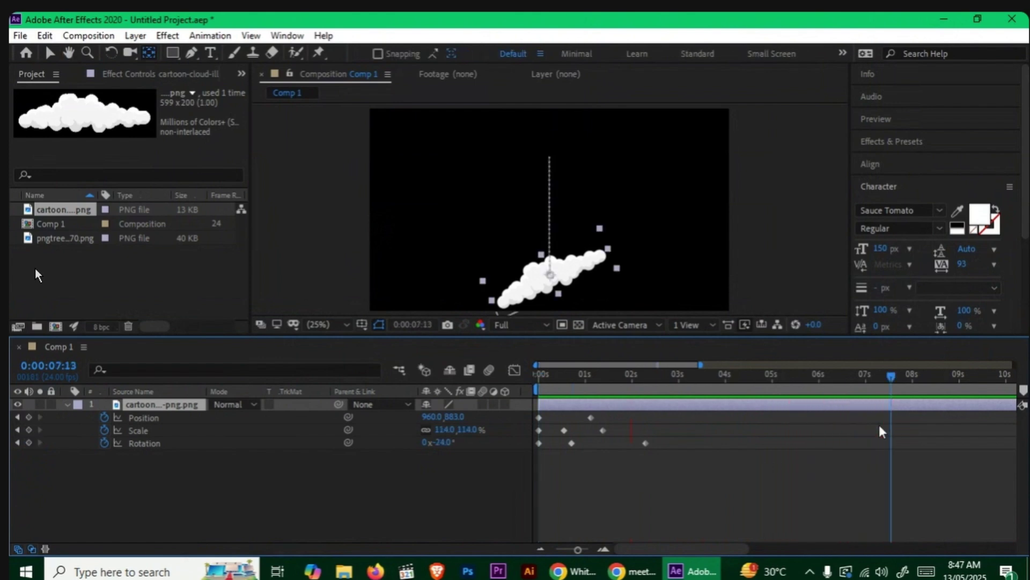
Trim the work area to end at 0:00:02:10 and begin at 0:00:00:11
drag(869, 379, 652, 436)
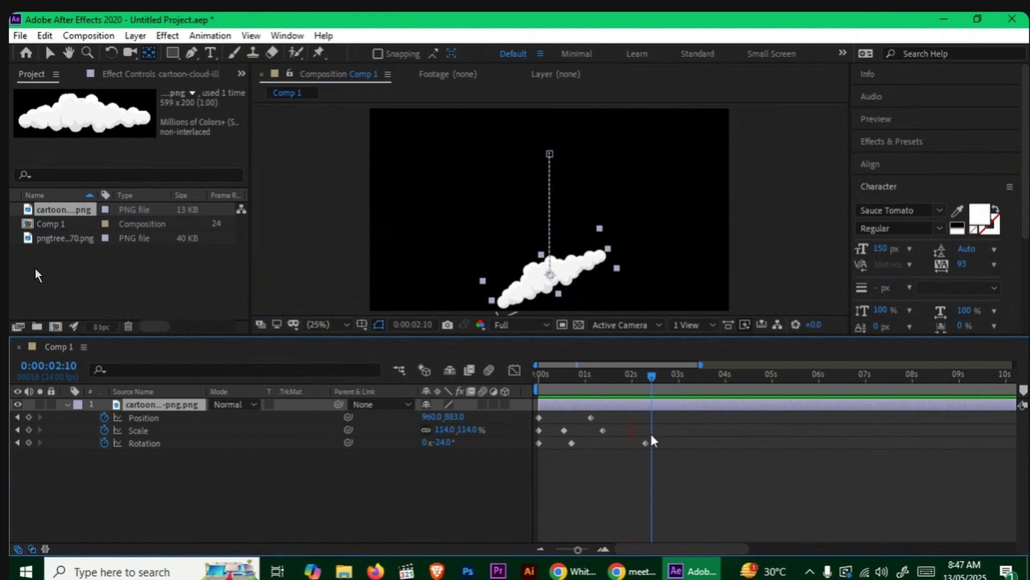
key(n)
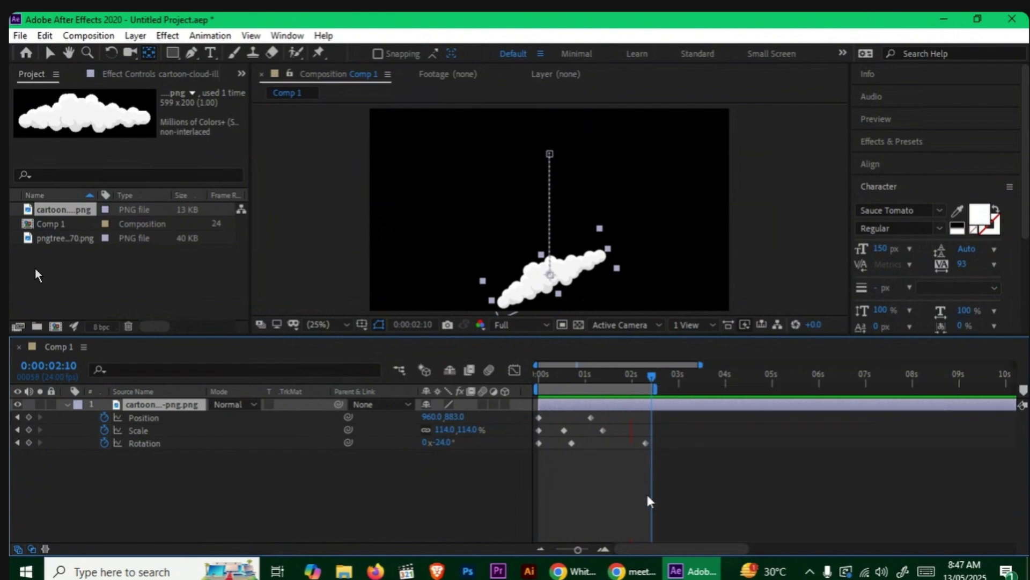
drag(587, 371, 560, 384)
key(b)
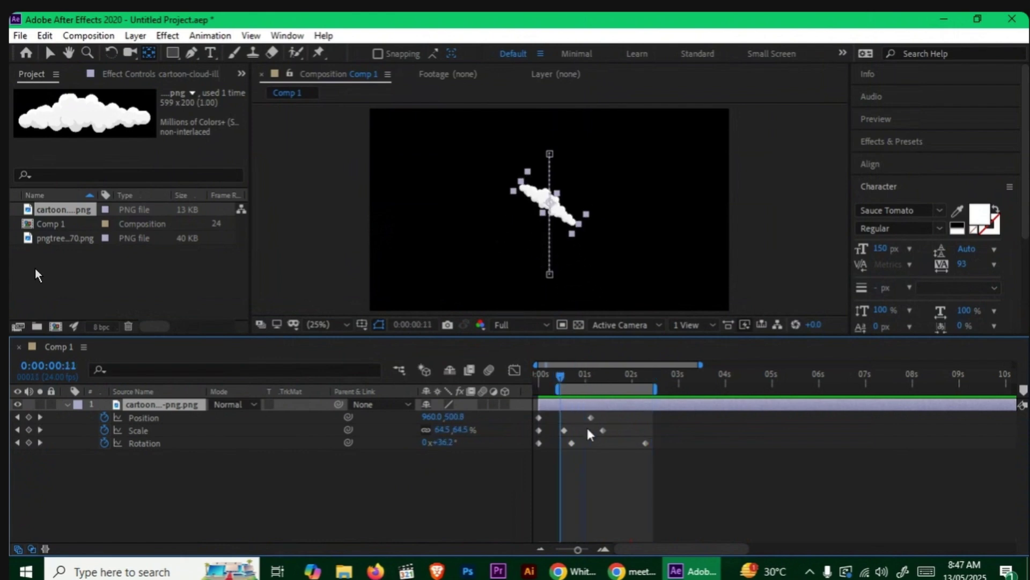
Move the work area's start to 0:00:01:06, and reset it to the beginning of the composition
key(Home)
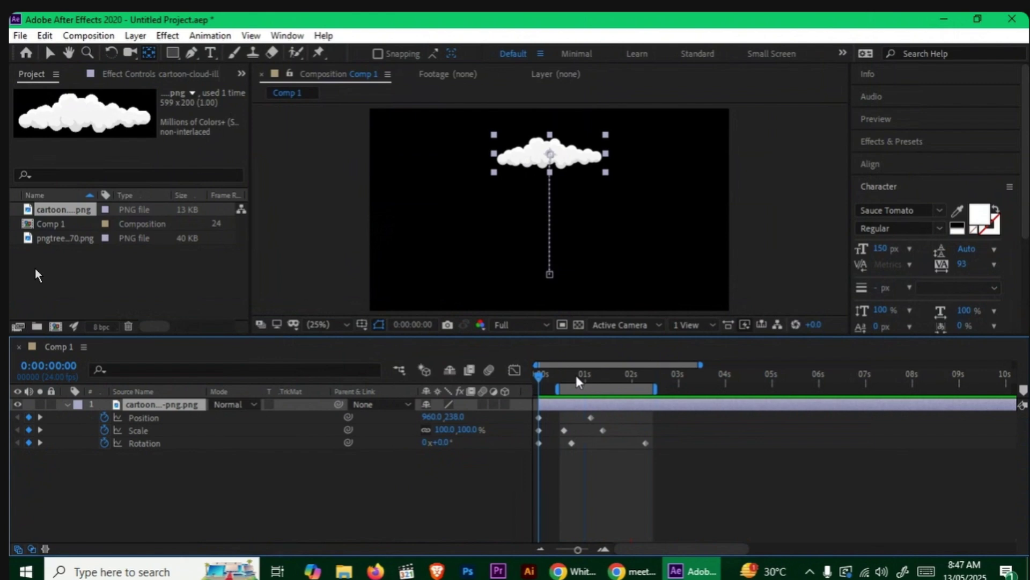
click(598, 376)
key(b)
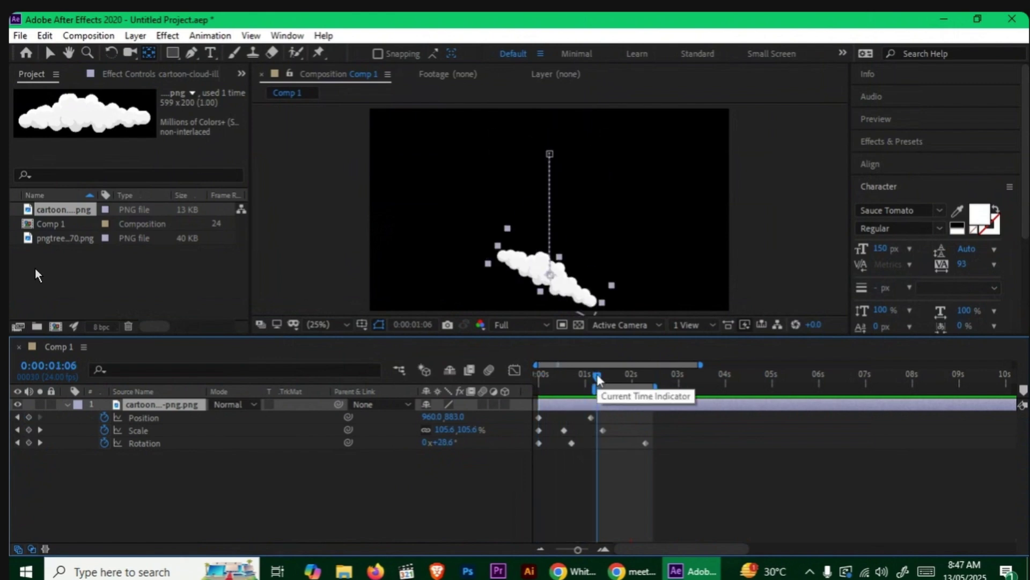
key(Home)
key(b)
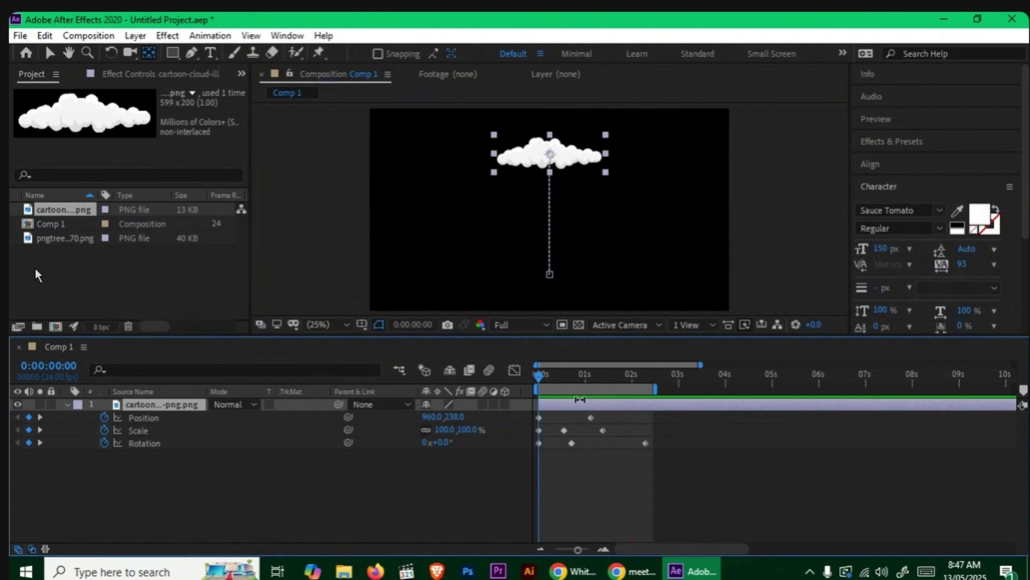
Preview the shortened work area and return the current time to 0:00:00:00
key(space)
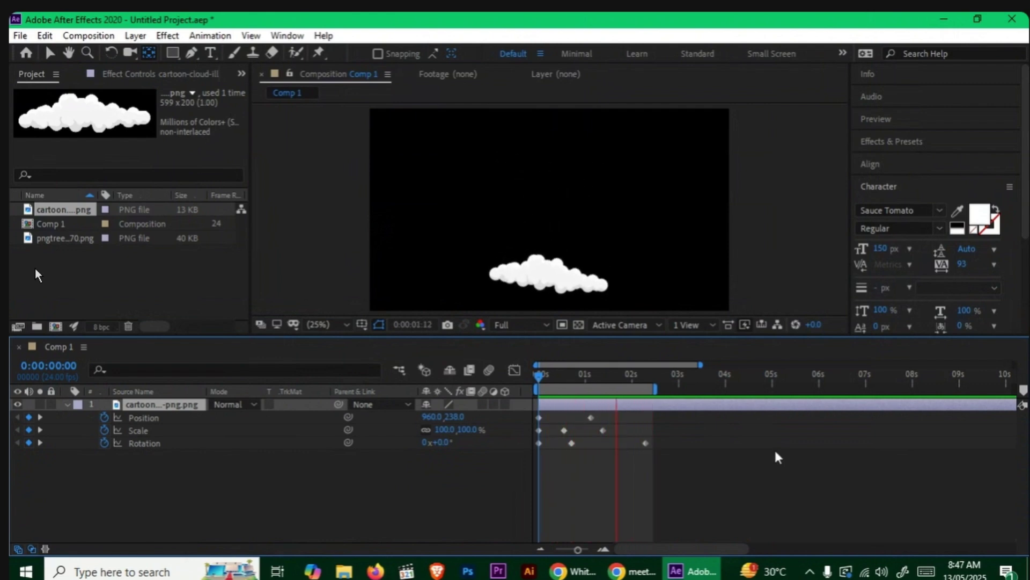
key(space)
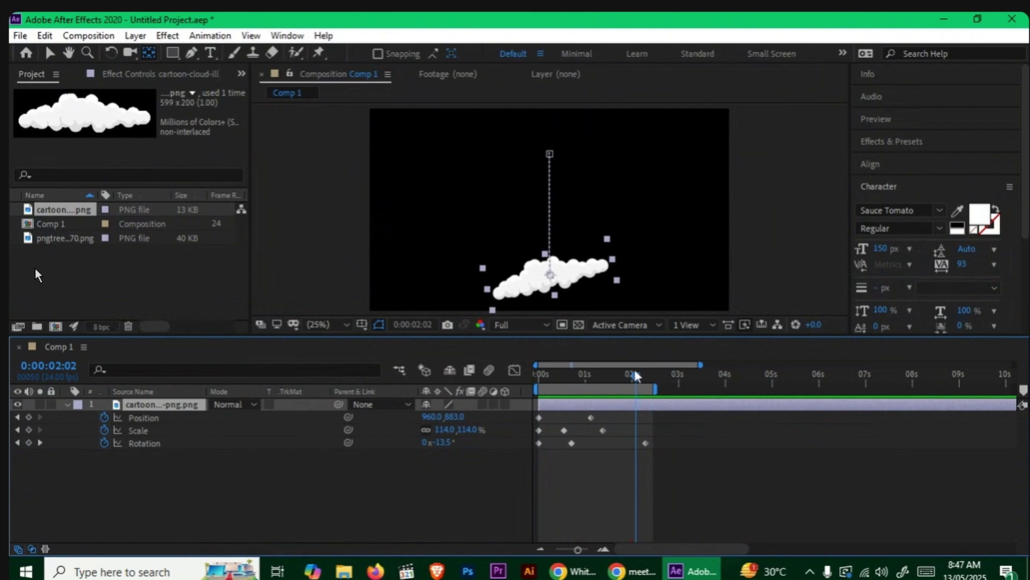
key(Home)
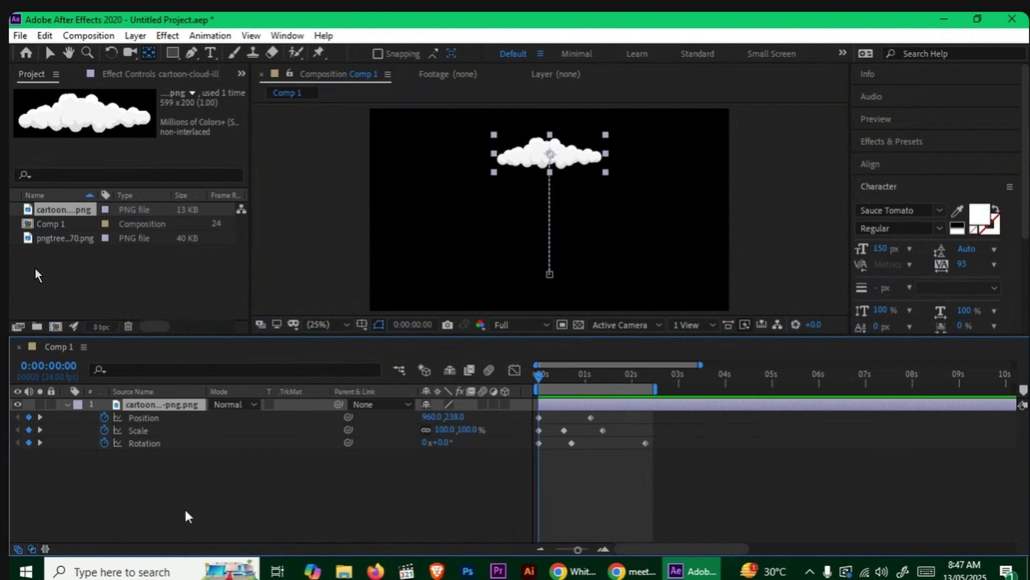
click(573, 570)
key(alt+Tab)
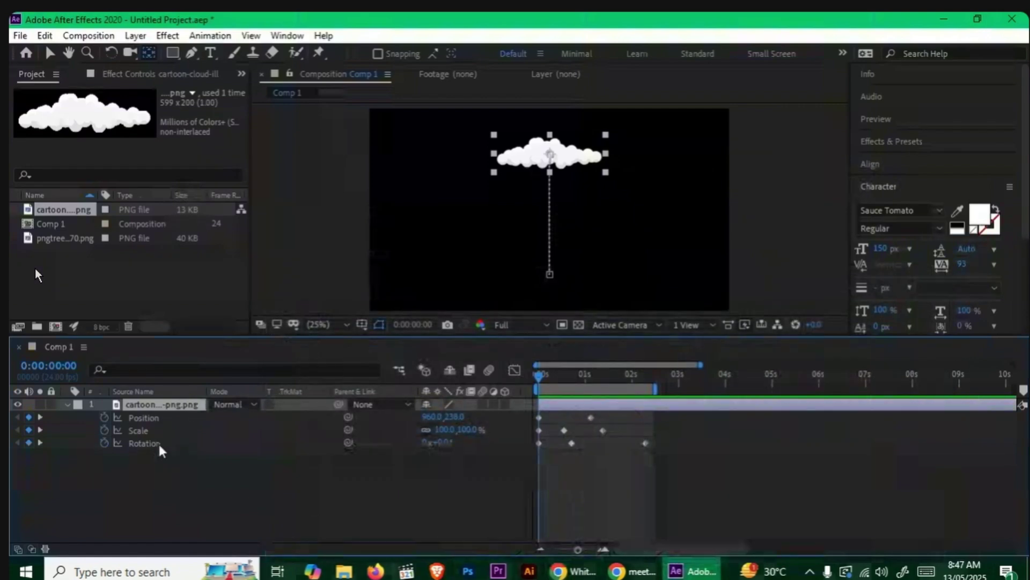
Collapse the cloud layer's properties and delete the layer from the composition
click(136, 473)
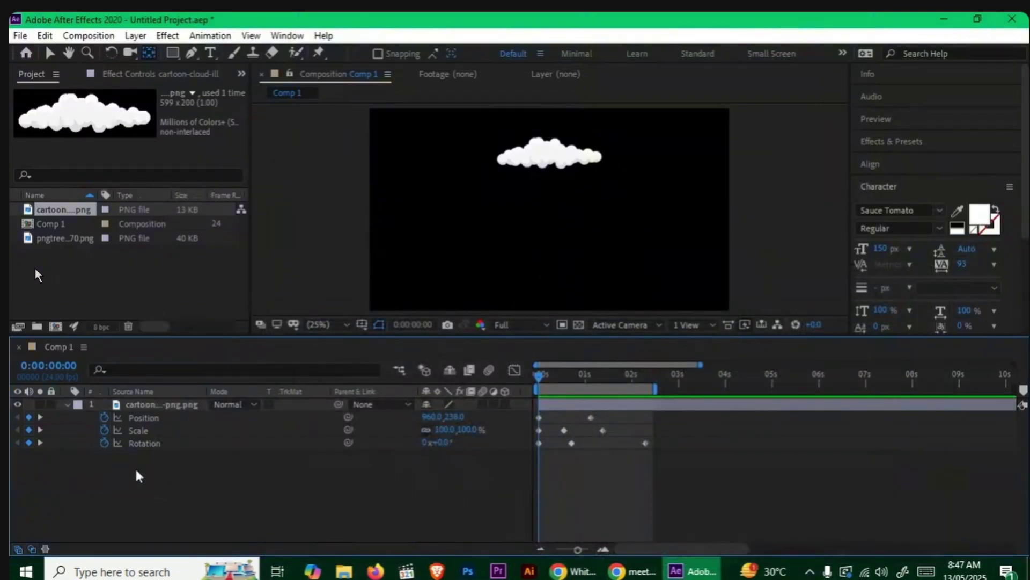
click(66, 405)
click(143, 407)
key(Delete)
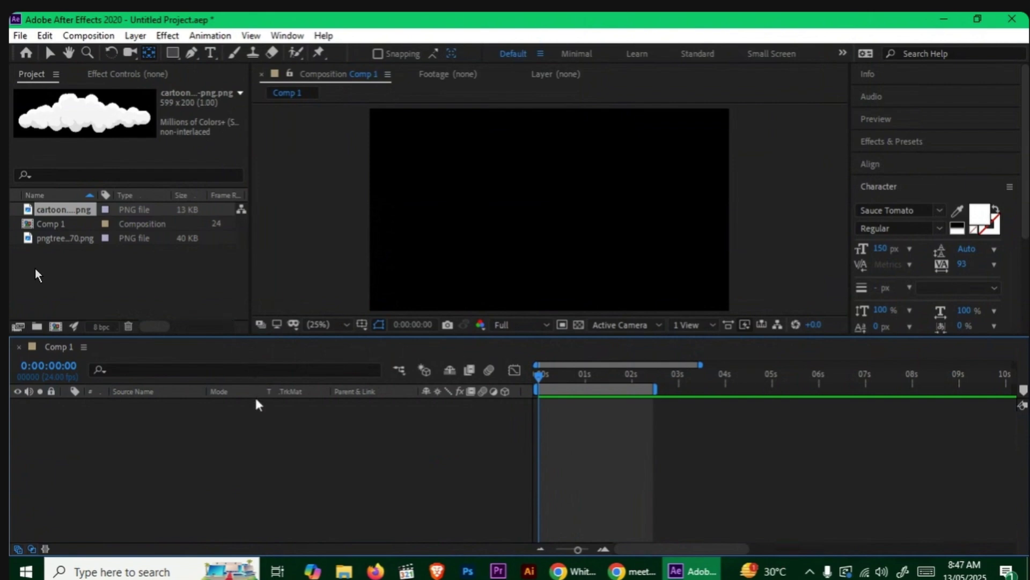
Collapse the Character settings and extend the work area's end to the end of the composition
click(892, 189)
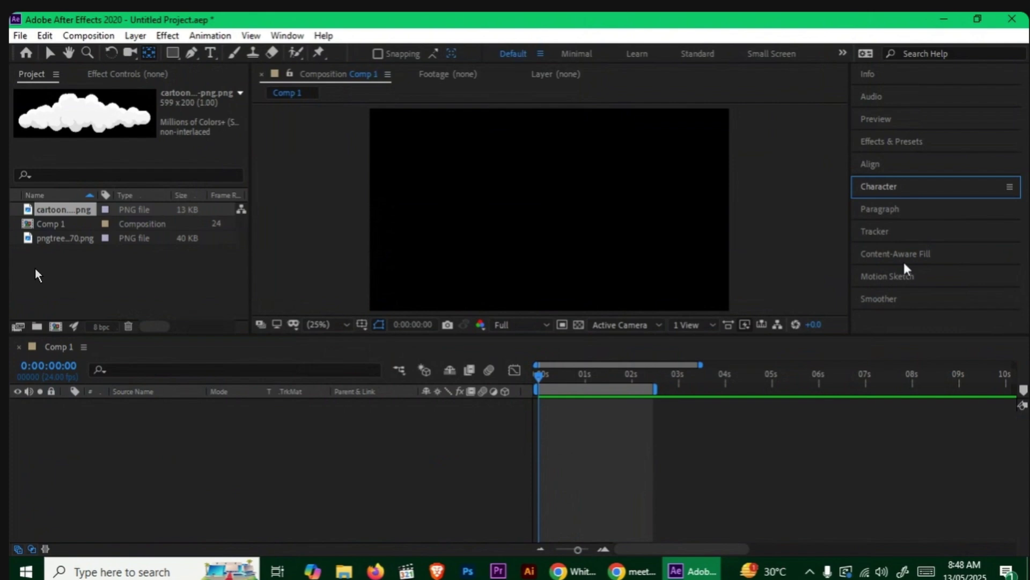
drag(656, 390, 1014, 390)
drag(689, 557, 617, 551)
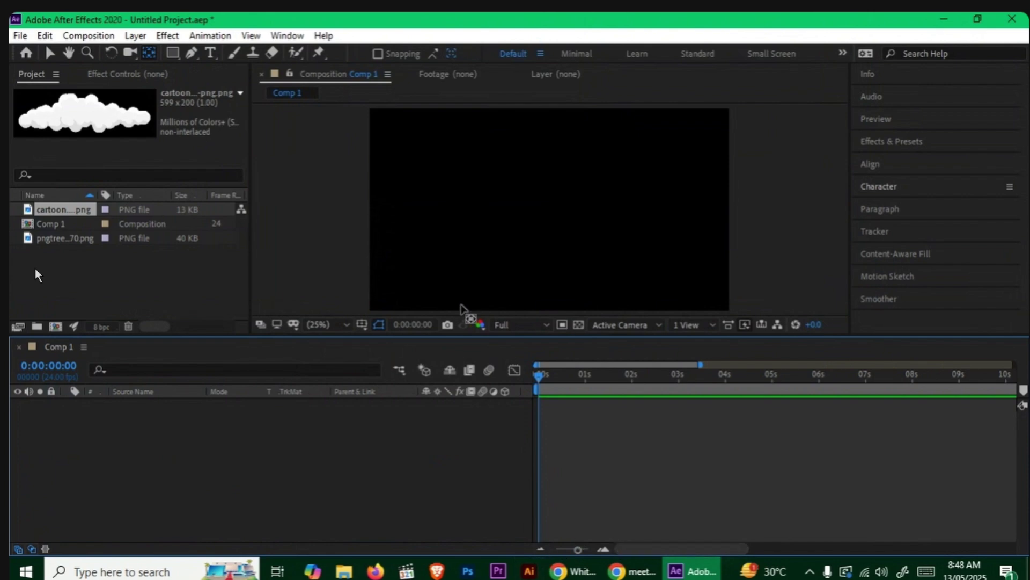
Draw a wide rectangle across the lower part of the frame, extending past both sides
click(173, 53)
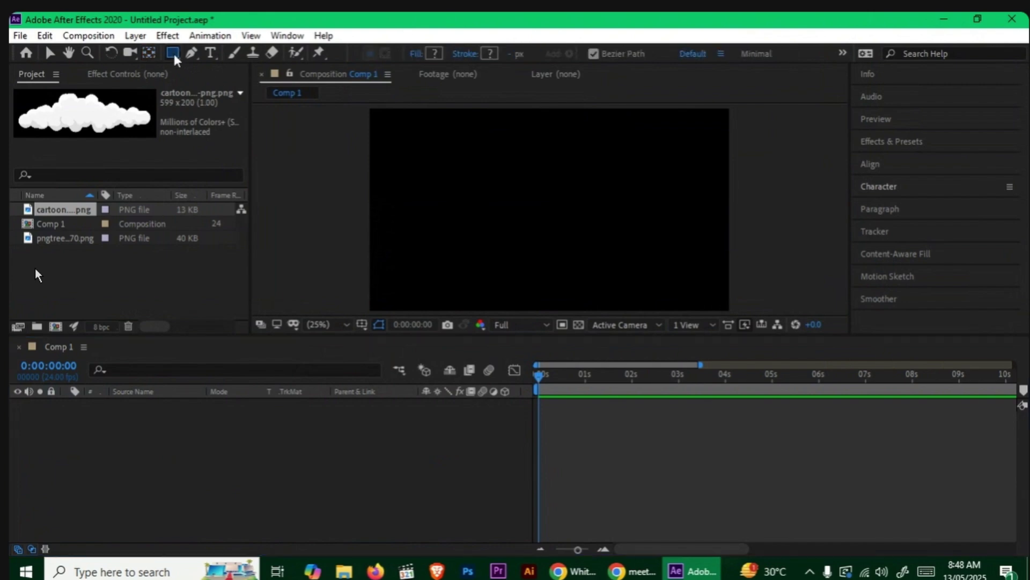
drag(353, 226, 685, 308)
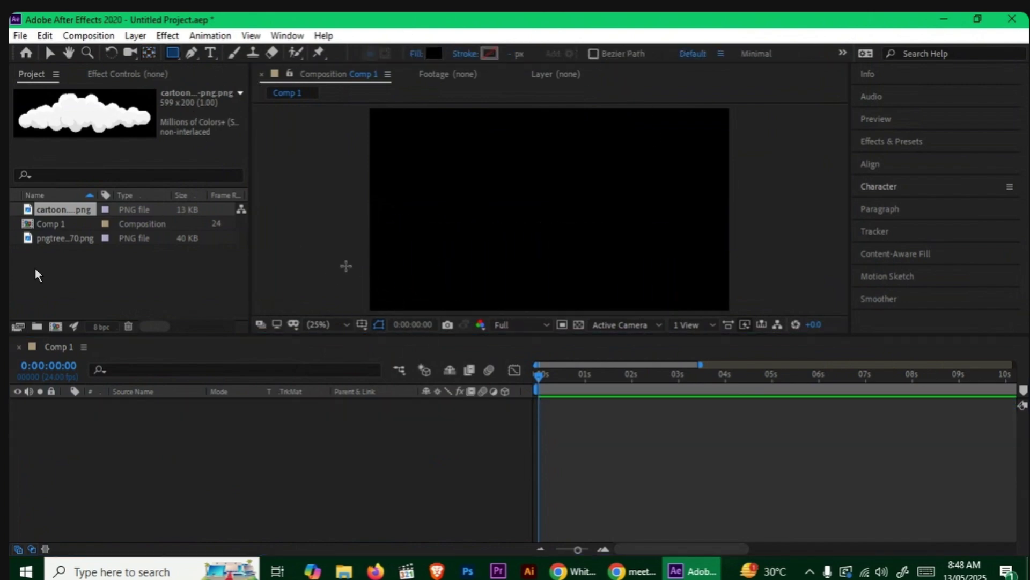
mouse_move(336, 233)
mouse_down()
mouse_move(563, 310)
mouse_move(754, 316)
mouse_up()
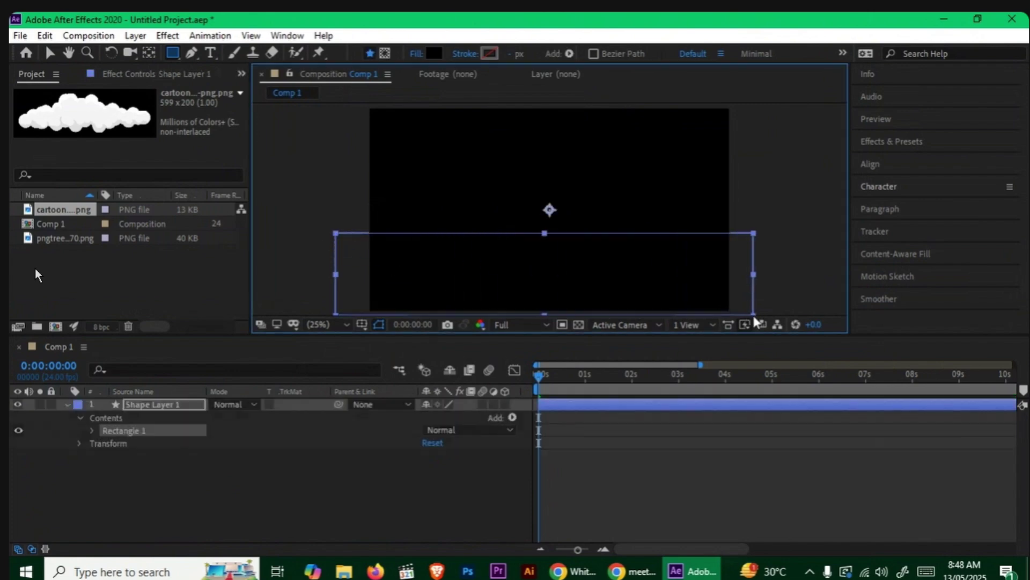
Set the lower rectangle's fill to a bright blue with a hue of 210°
click(434, 53)
click(821, 435)
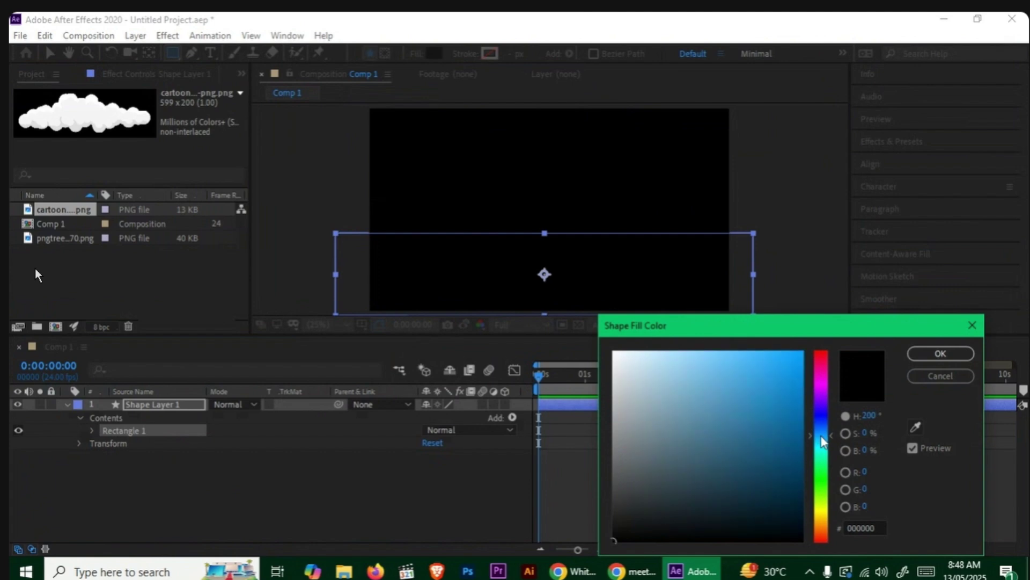
drag(822, 430, 822, 435)
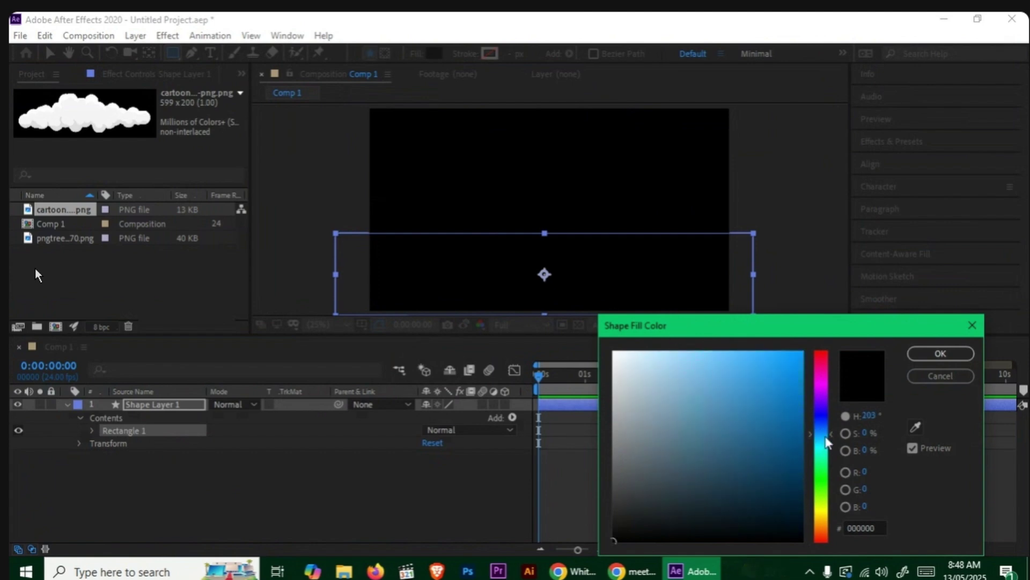
click(825, 440)
click(772, 371)
click(827, 431)
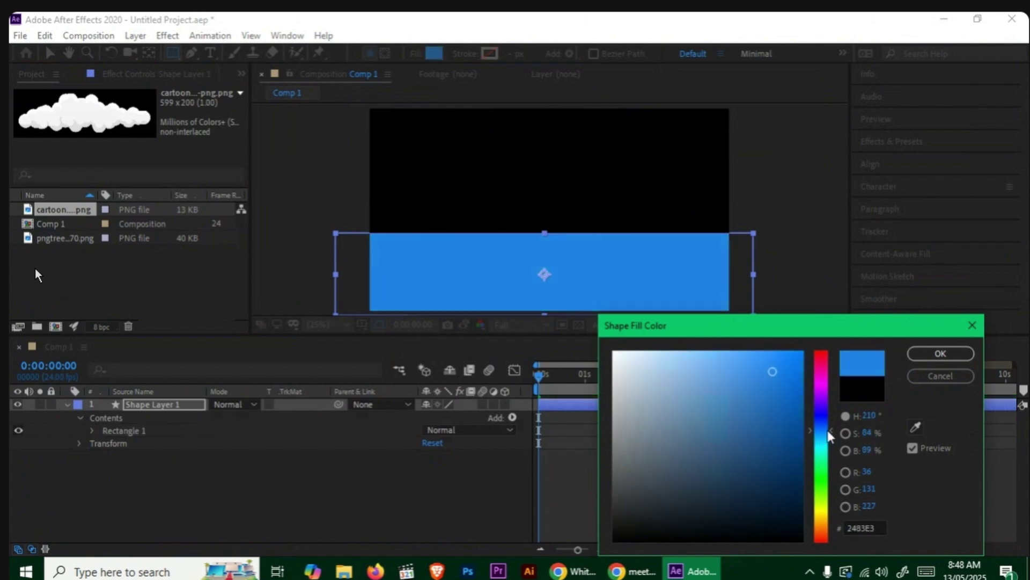
click(783, 369)
click(941, 353)
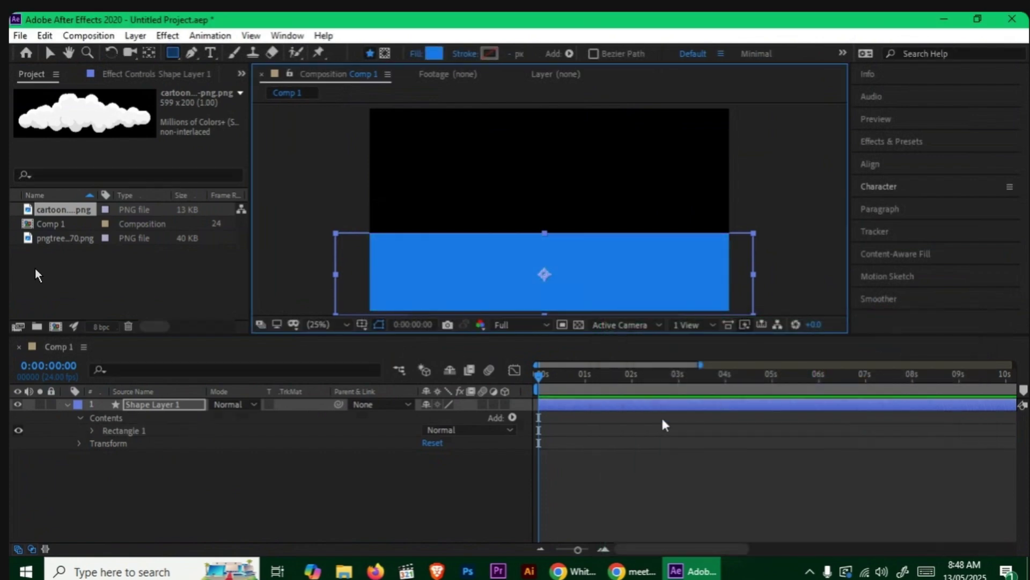
Collapse the first shape layer and draw a rectangle covering the whole frame as a separate shape layer
click(404, 484)
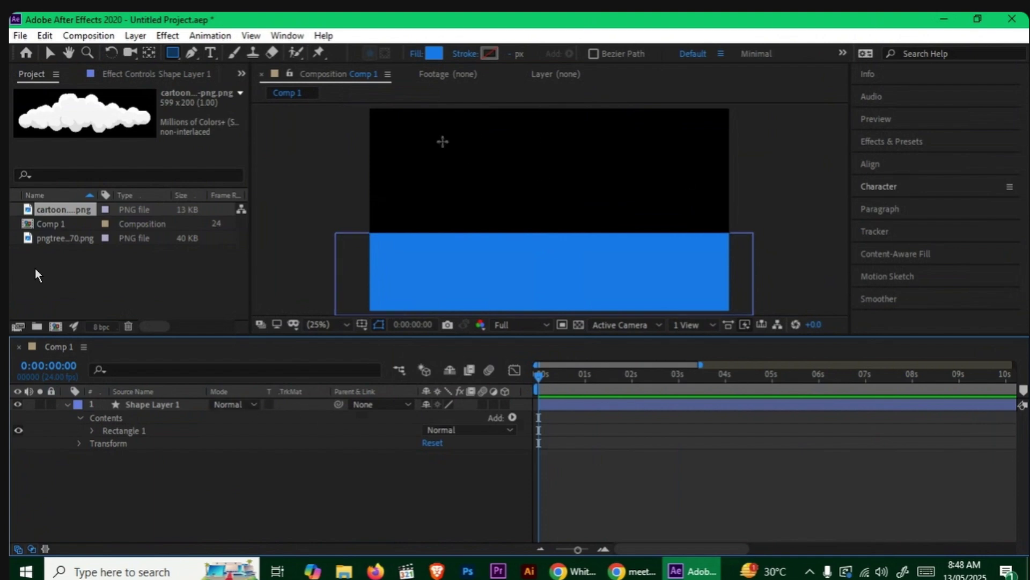
click(66, 404)
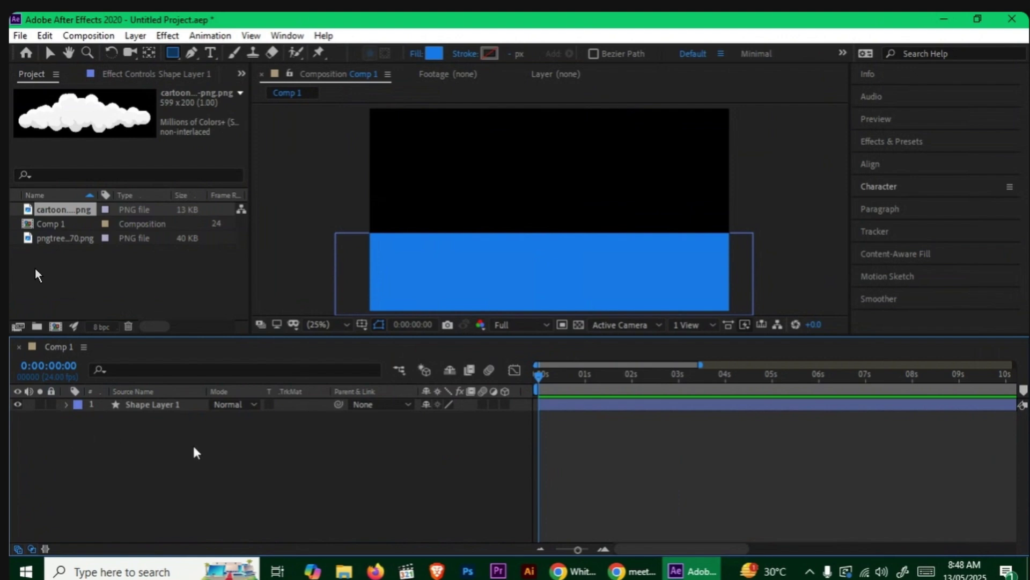
click(172, 55)
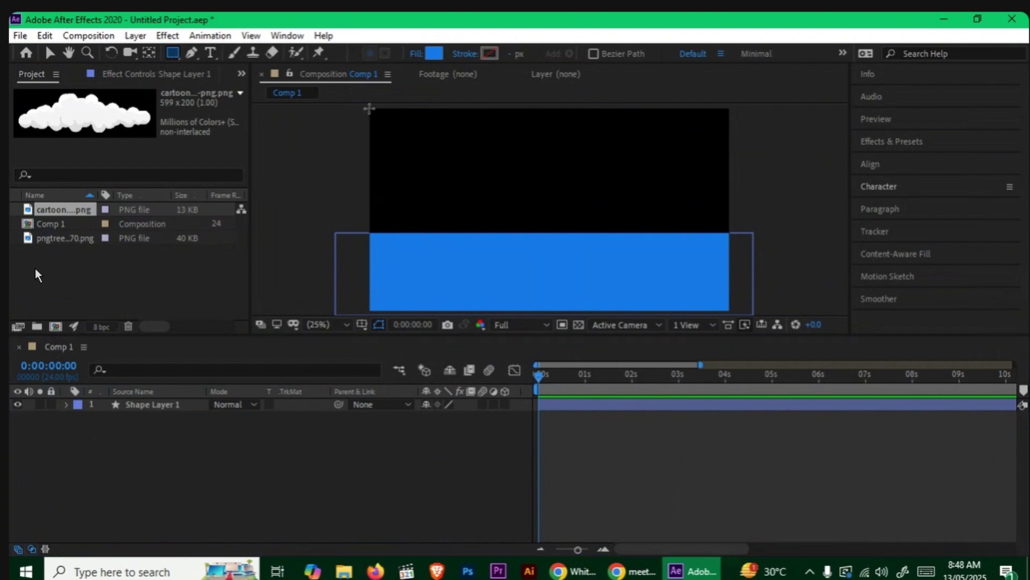
mouse_move(369, 108)
mouse_down()
mouse_move(594, 231)
mouse_move(726, 283)
mouse_move(728, 312)
mouse_up()
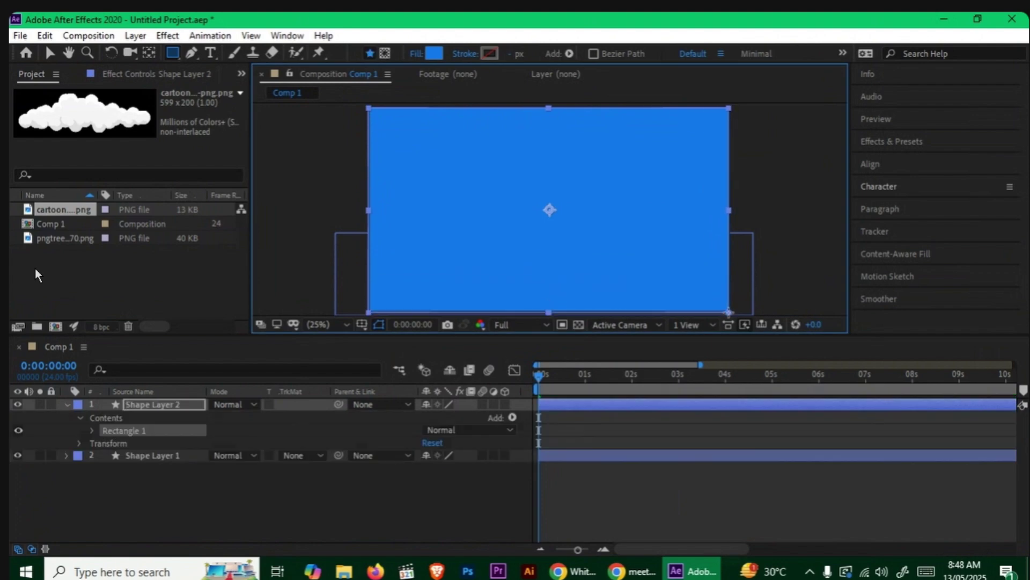
Set the full-frame rectangle's fill to a pale sky blue
click(439, 53)
drag(744, 380, 674, 352)
click(933, 354)
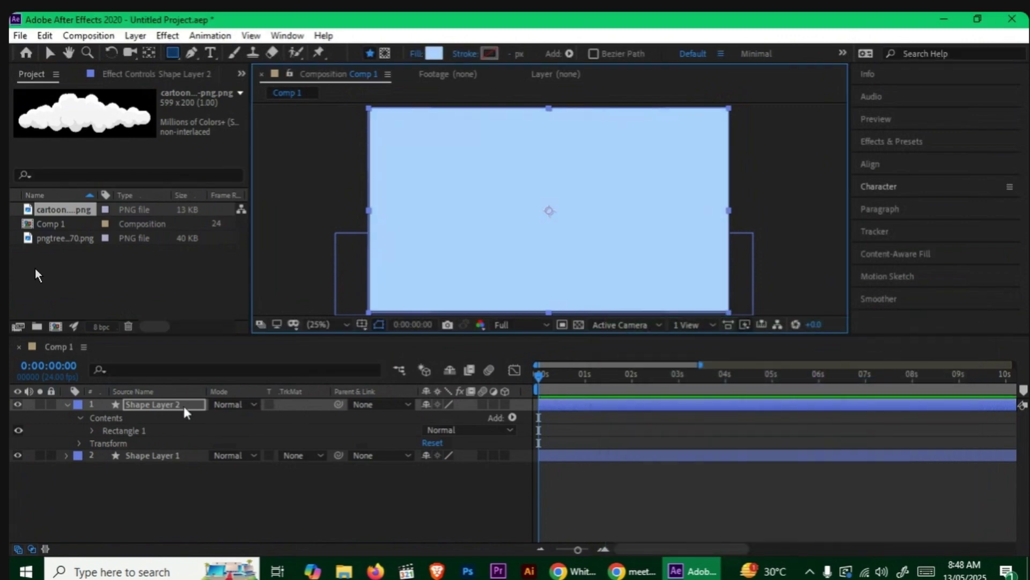
Move the full-frame rectangle's layer below the lower rectangle's layer and collapse its properties
drag(184, 407, 185, 513)
click(210, 486)
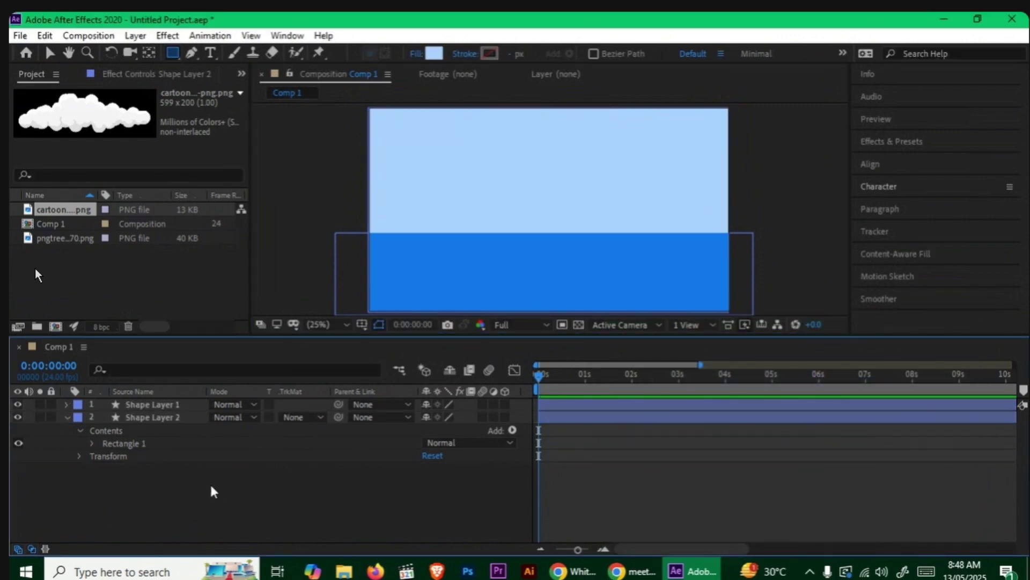
click(66, 417)
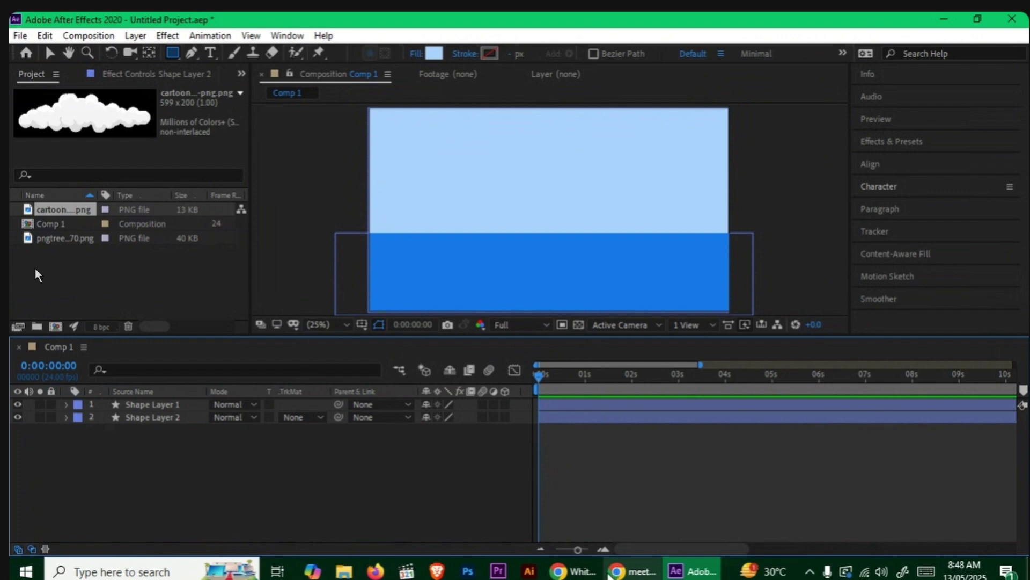
Rename the lower rectangle's layer as water
click(166, 405)
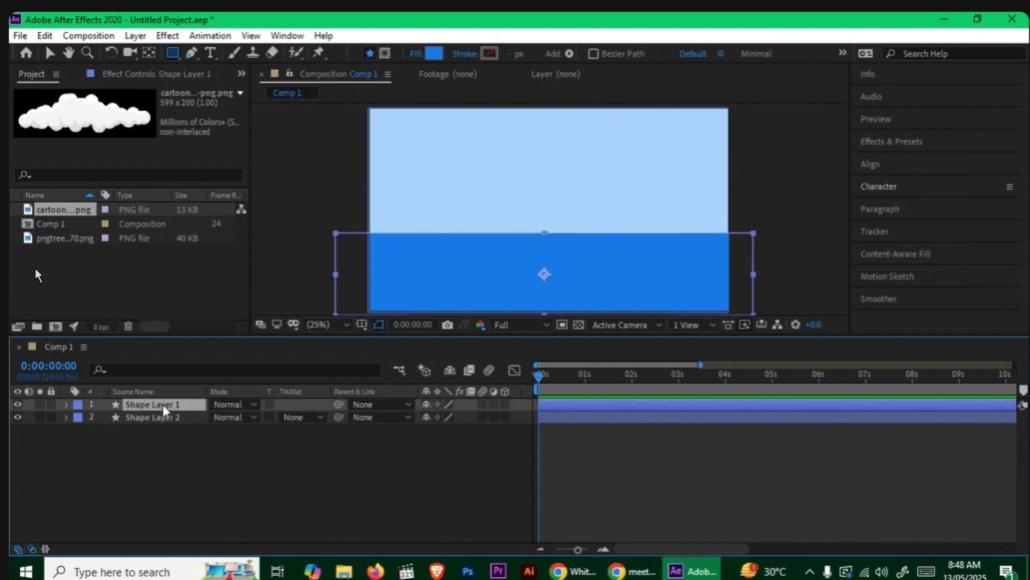
key(Return)
text(water)
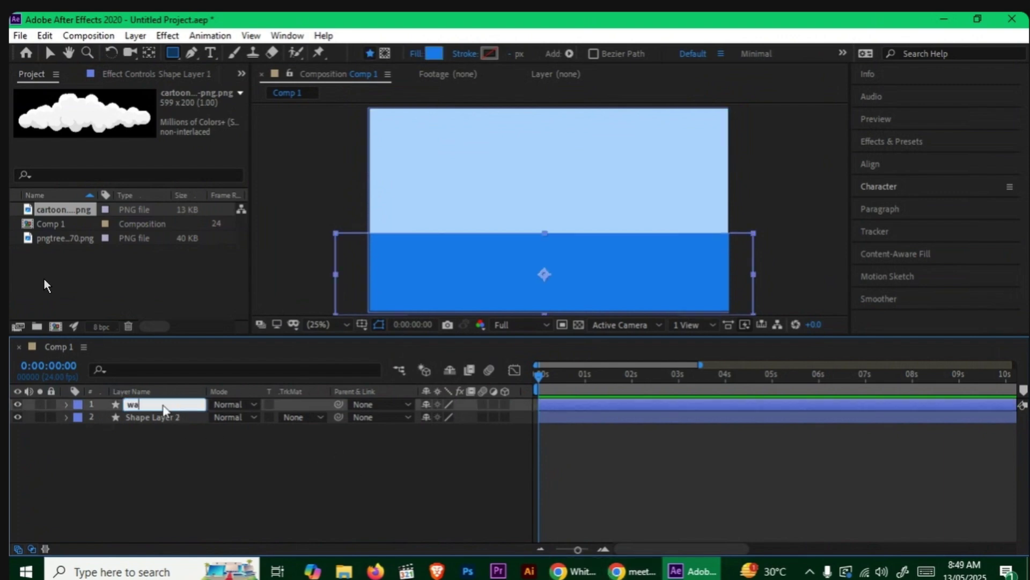
click(49, 491)
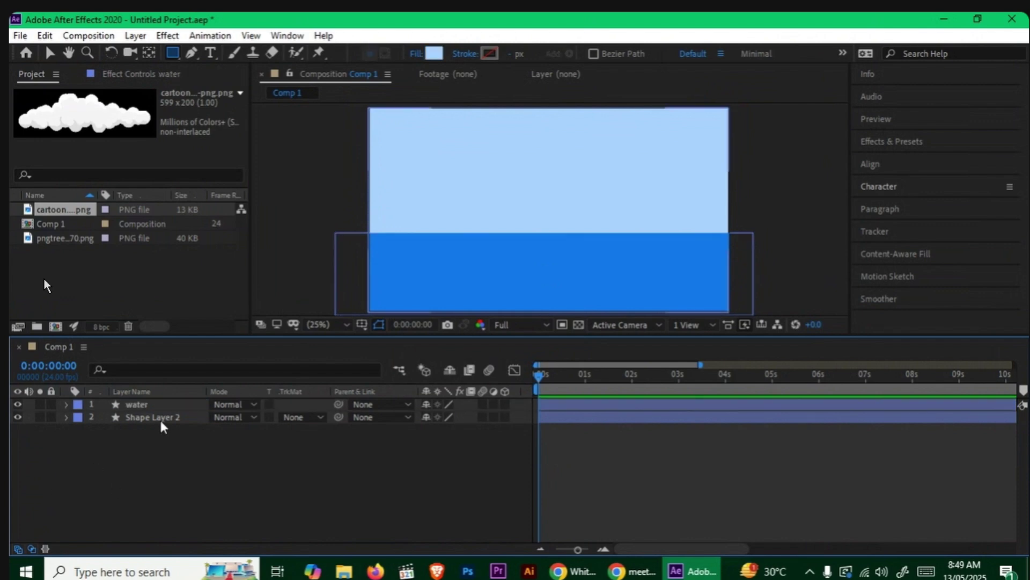
click(158, 410)
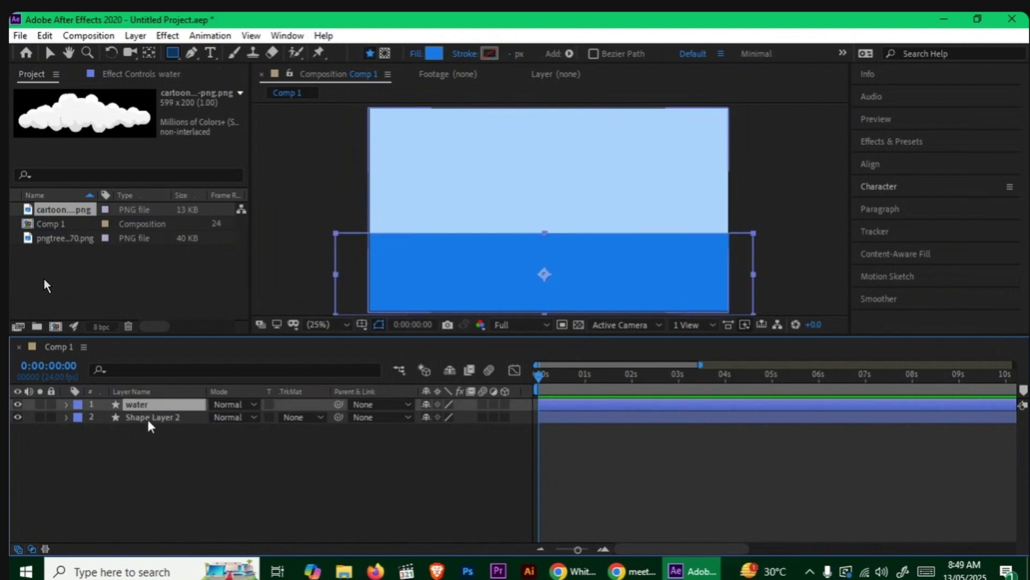
Move the water layer below Shape Layer 2, and restore the stacking order with water on top
drag(143, 406, 159, 443)
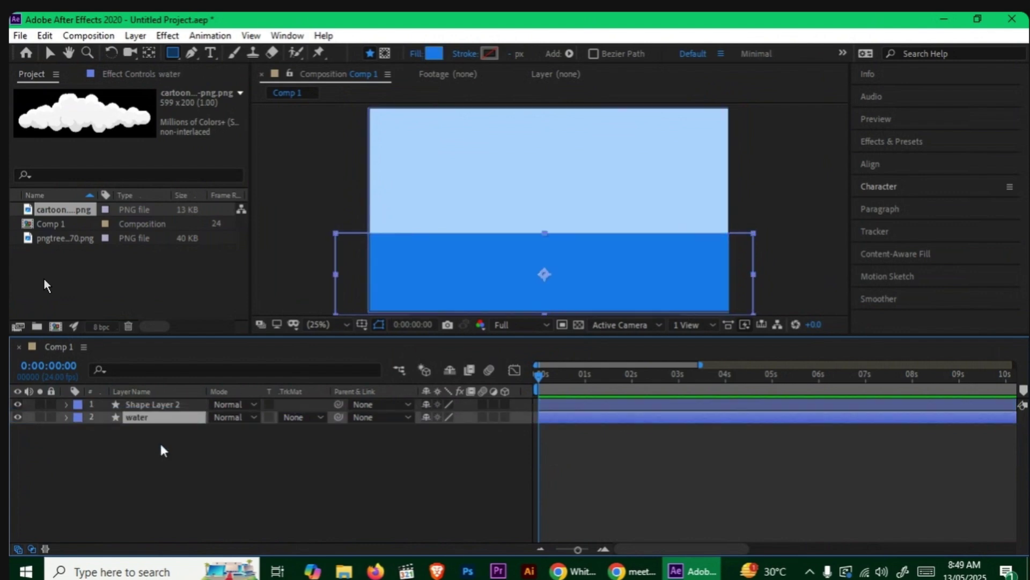
drag(154, 405, 149, 456)
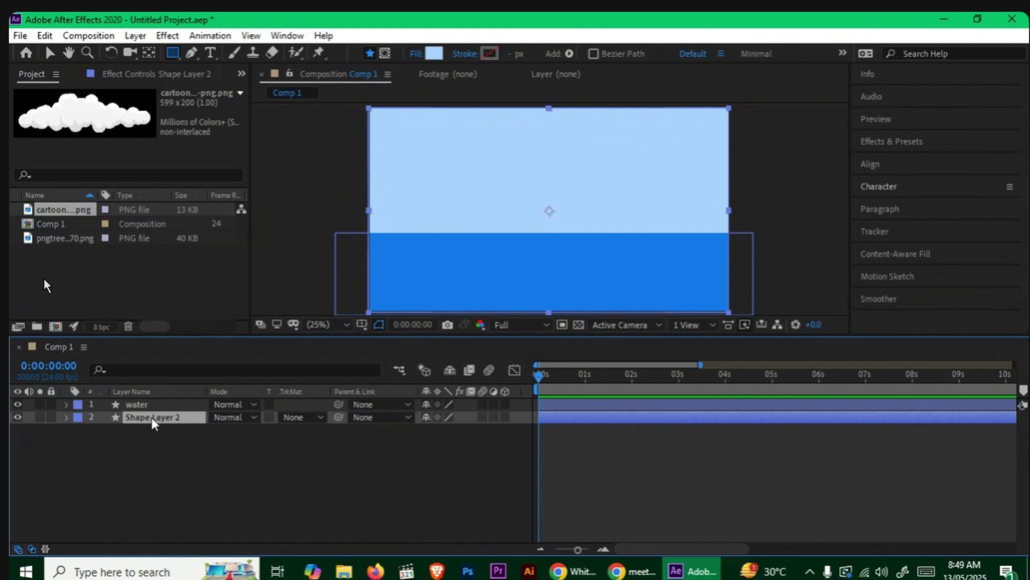
drag(138, 406, 156, 430)
Rename the full-frame light blue rectangle's layer as sky
right_click(160, 421)
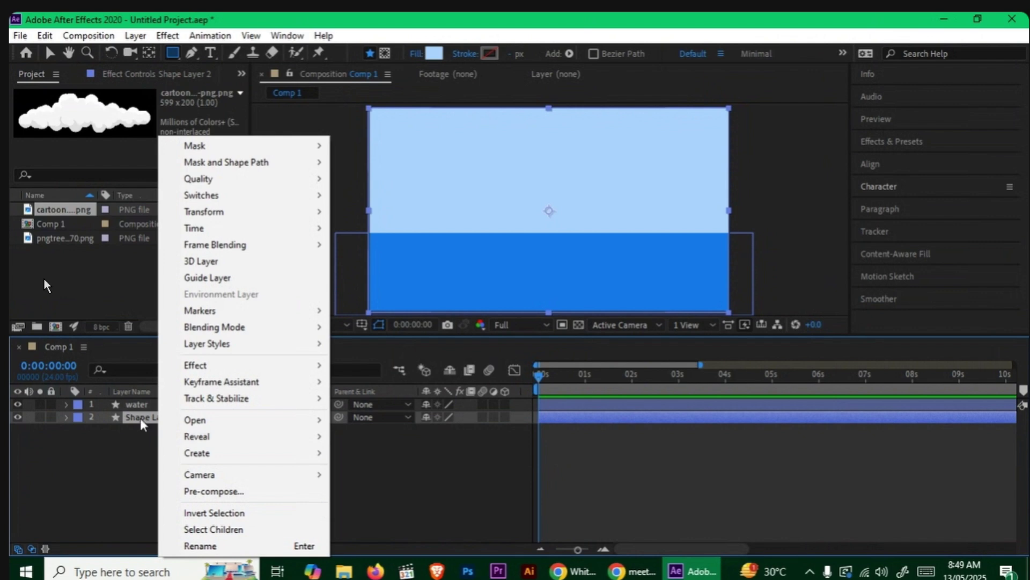
click(141, 418)
key(Return)
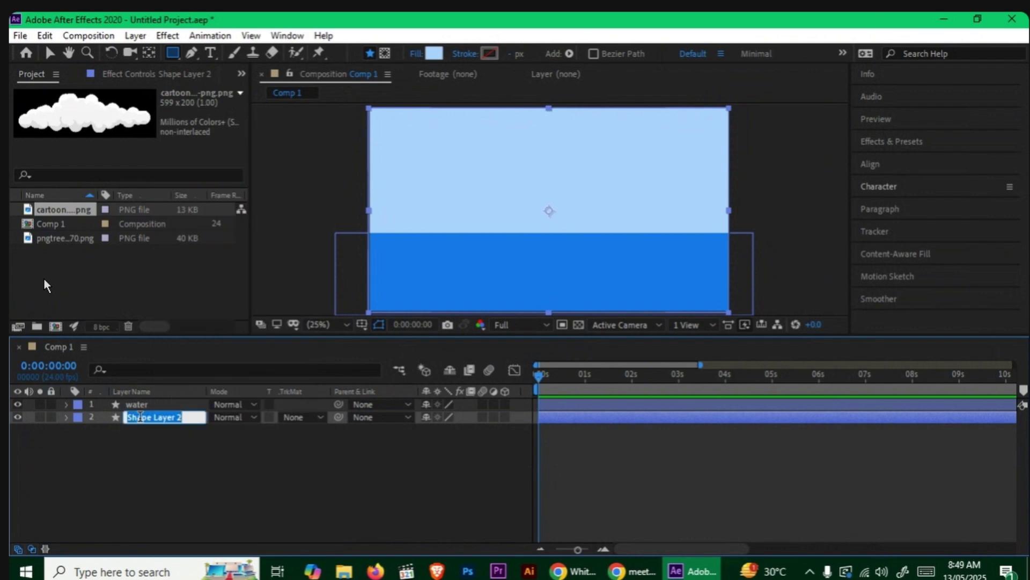
text(sky)
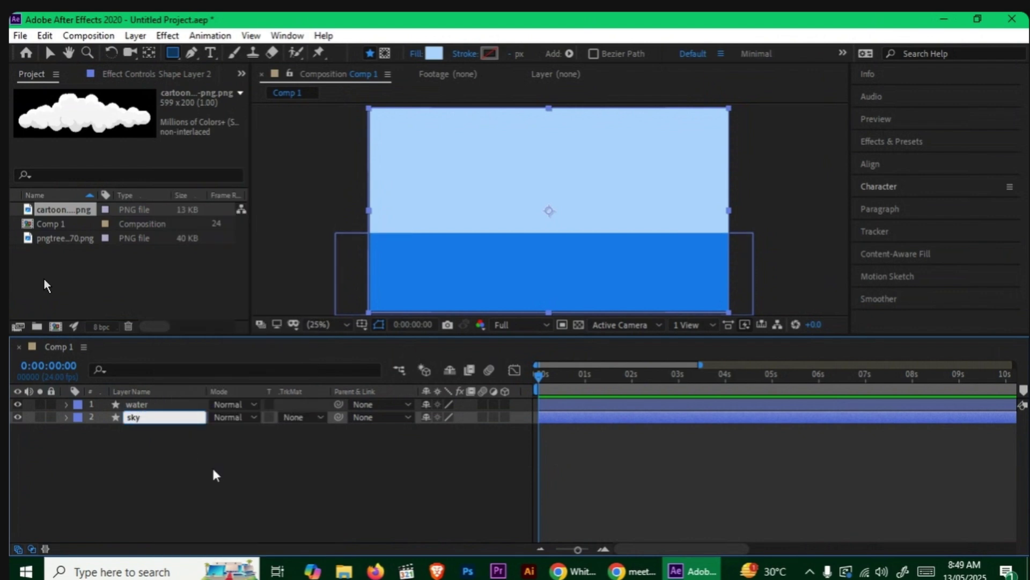
key(Return)
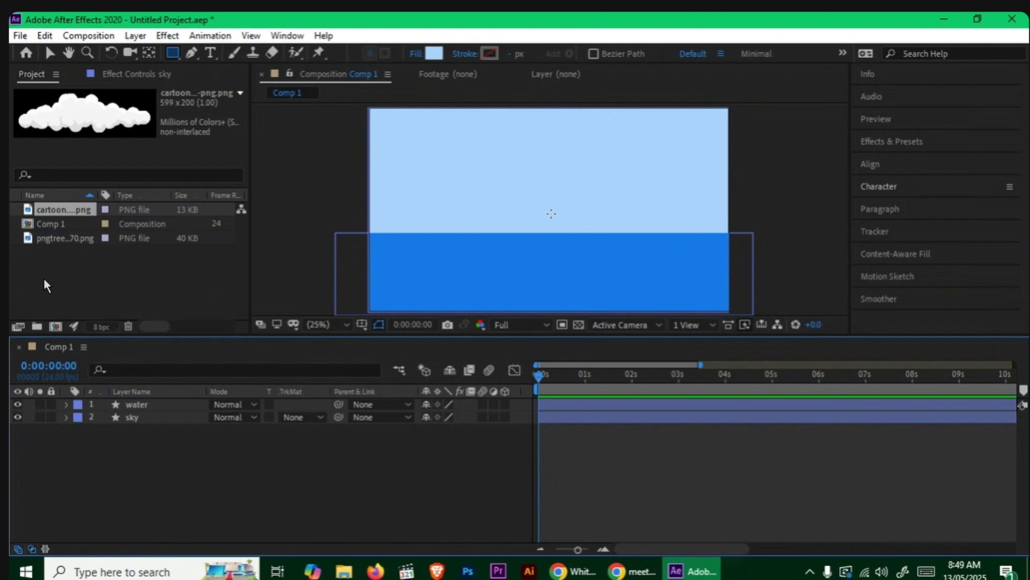
Switch to Chrome and search Google Images for "ship png clipart" in a new tab
click(575, 570)
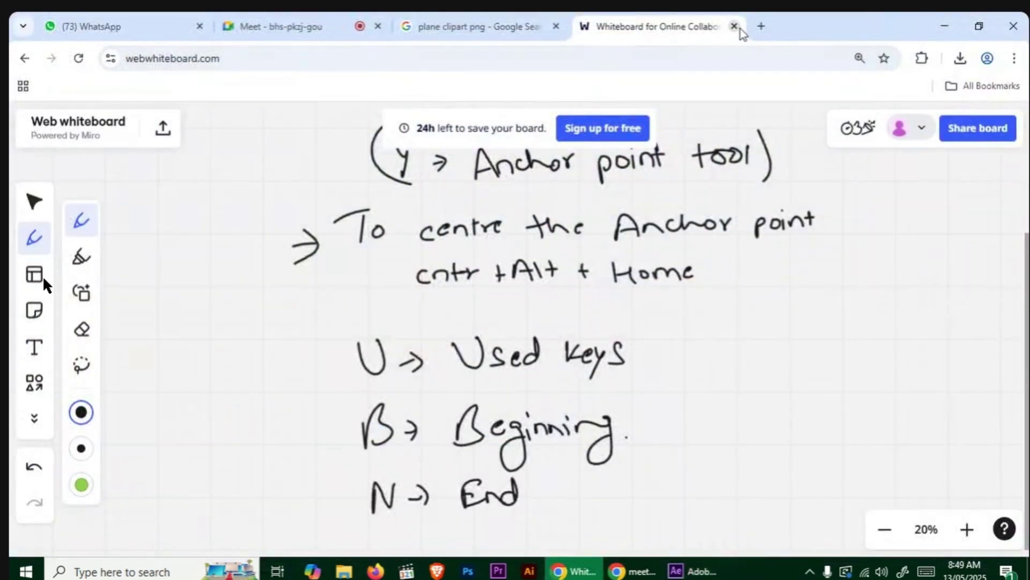
click(761, 26)
click(519, 323)
text(sh)
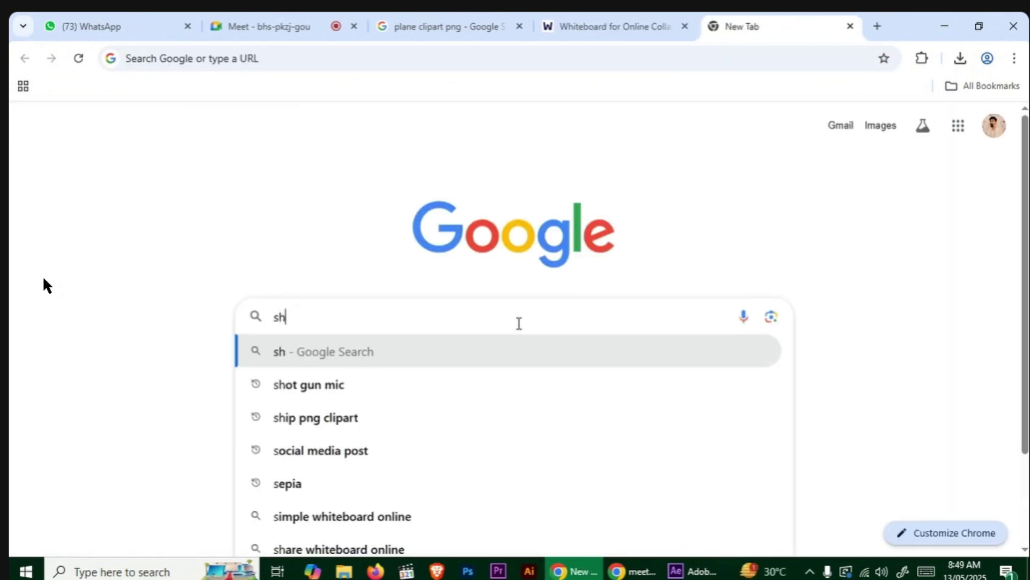
text(ip png)
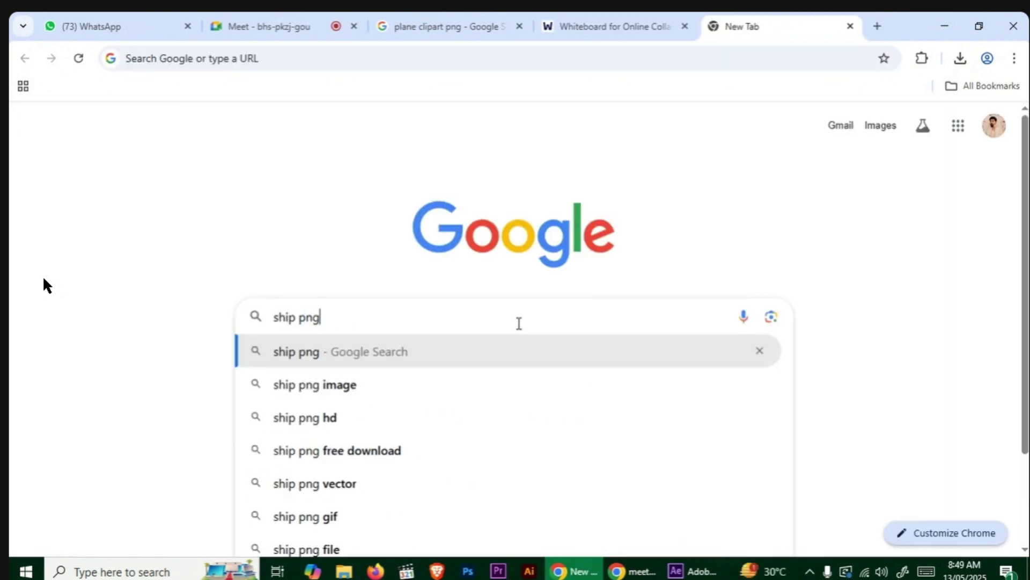
text( clipart)
key(Return)
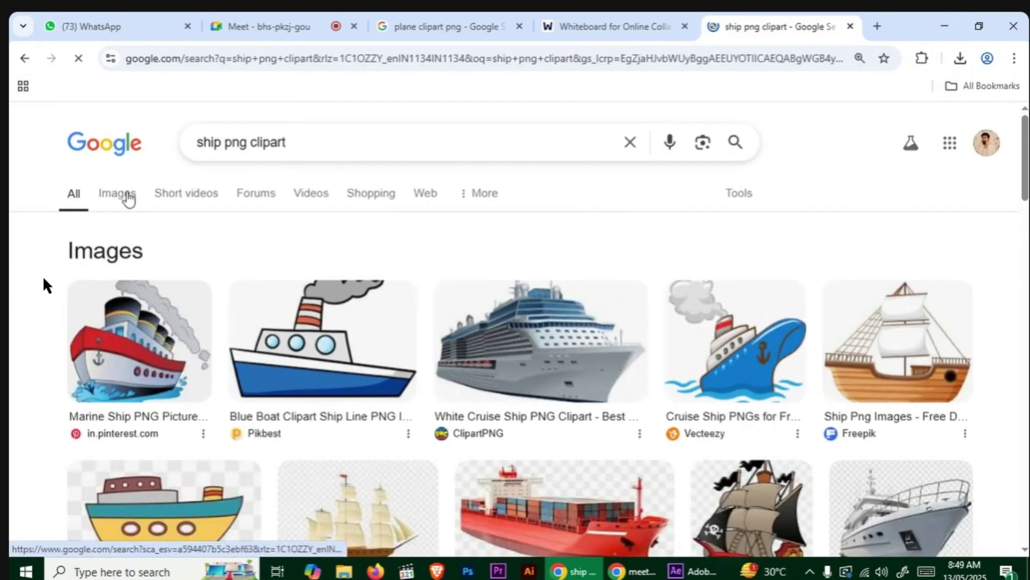
click(128, 194)
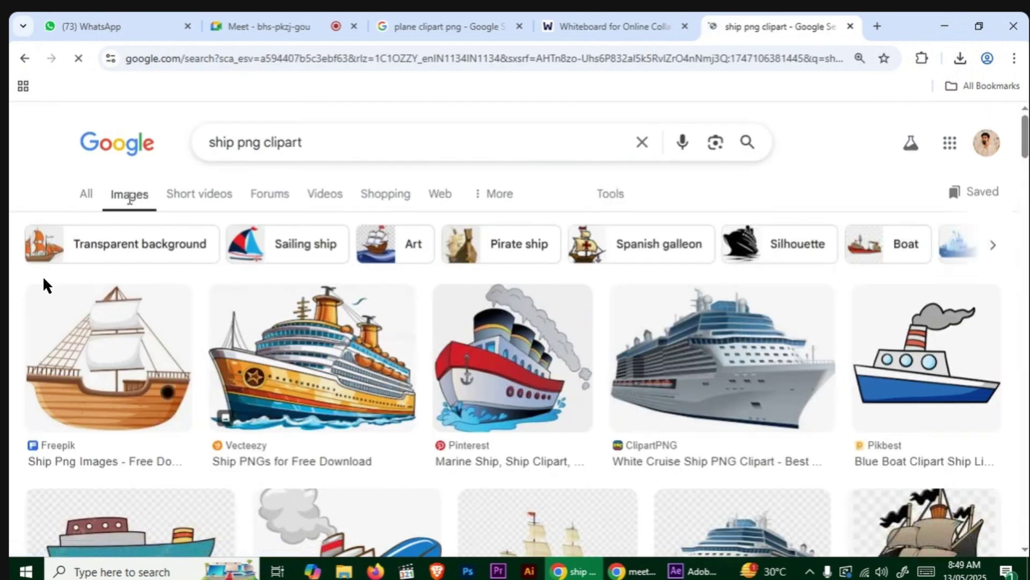
Browse the ship image results, previewing the ClipartPNG cargo ship, to find a suitable cartoon ship
scroll(194, 273, down, 5)
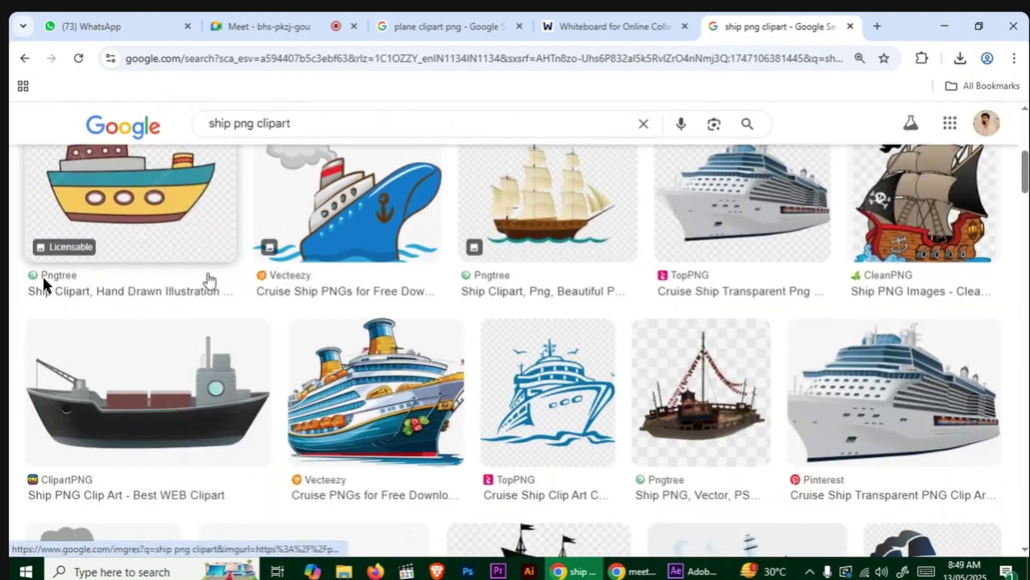
click(210, 370)
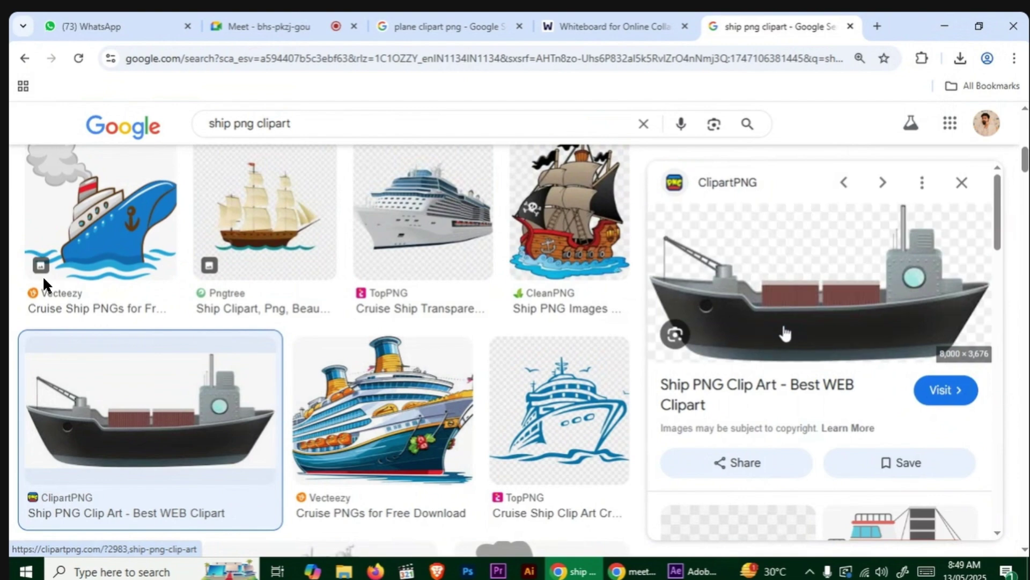
click(963, 183)
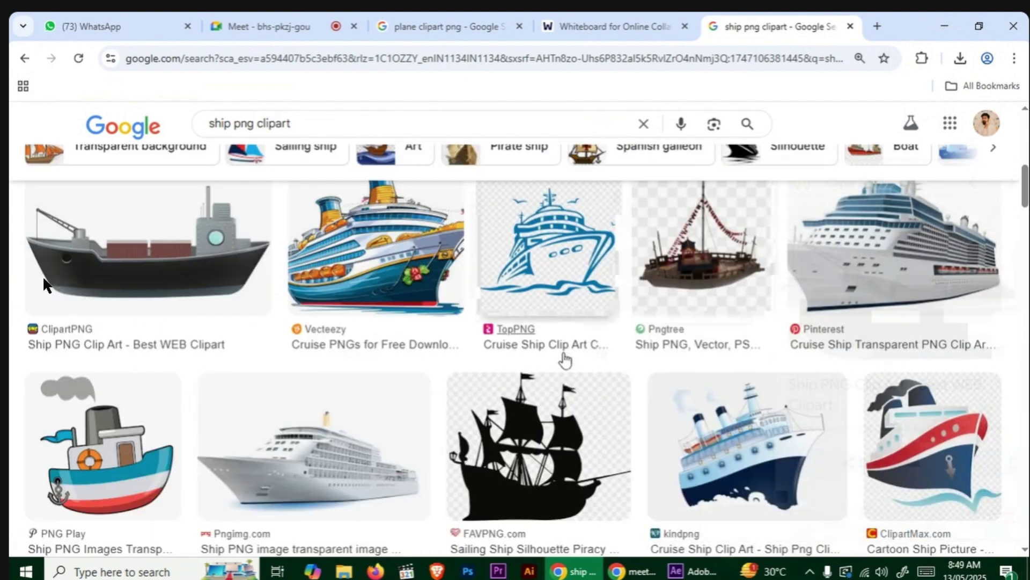
scroll(559, 357, down, 4)
scroll(558, 362, down, 6)
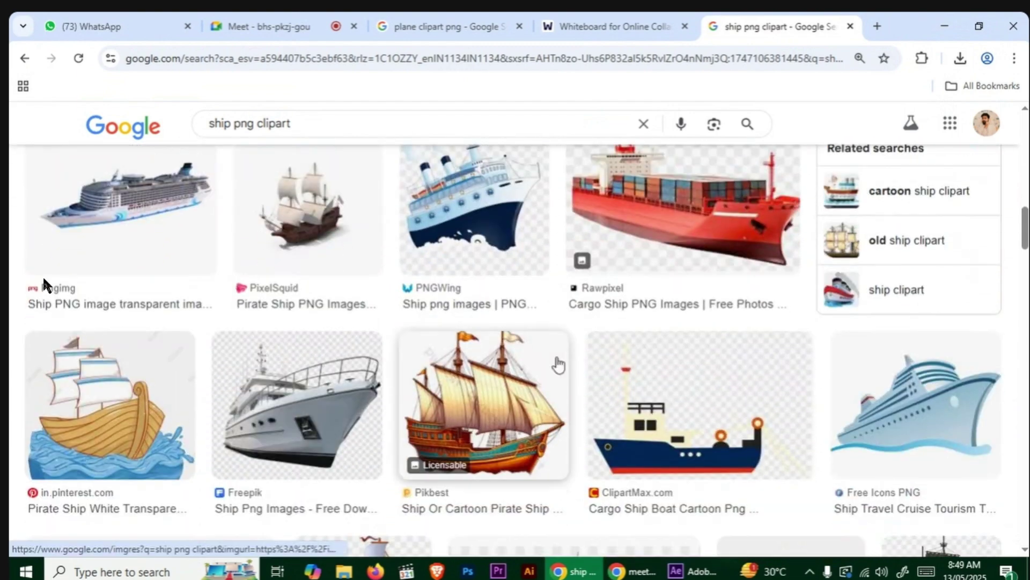
scroll(560, 365, down, 10)
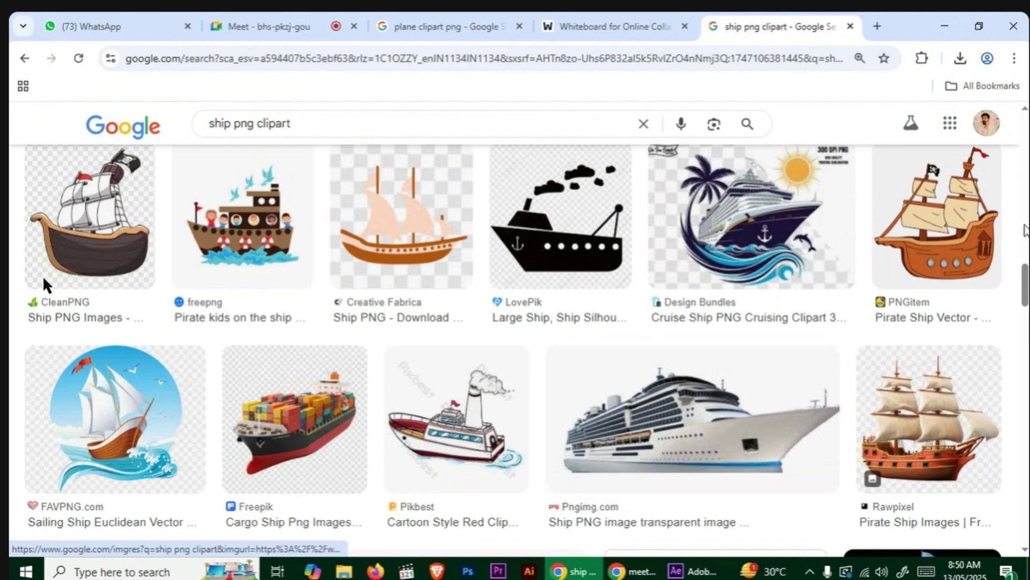
Save the PNGitem cartoon pirate ship image to the desktop as a PNG under its suggested file name
click(986, 223)
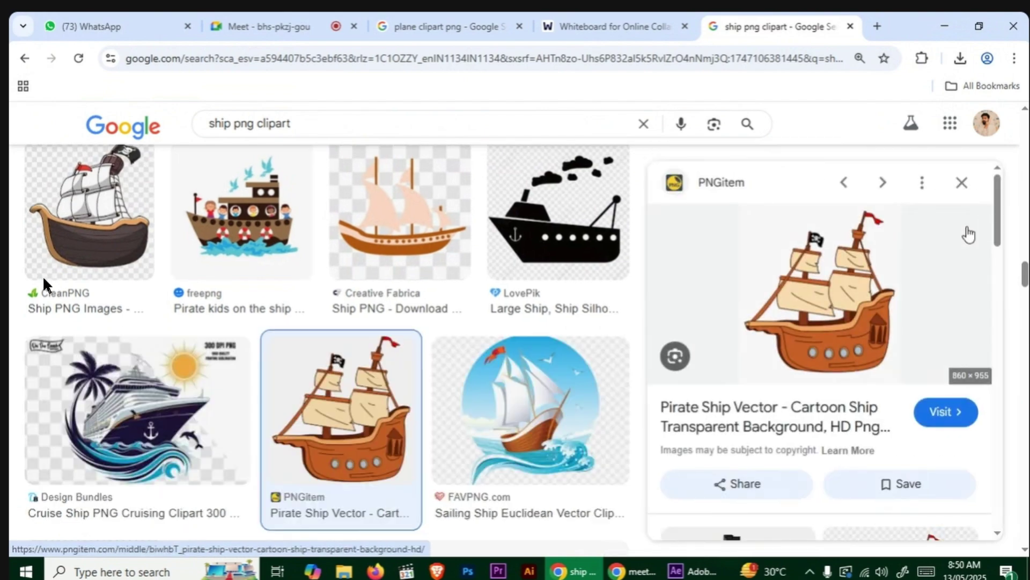
right_click(824, 263)
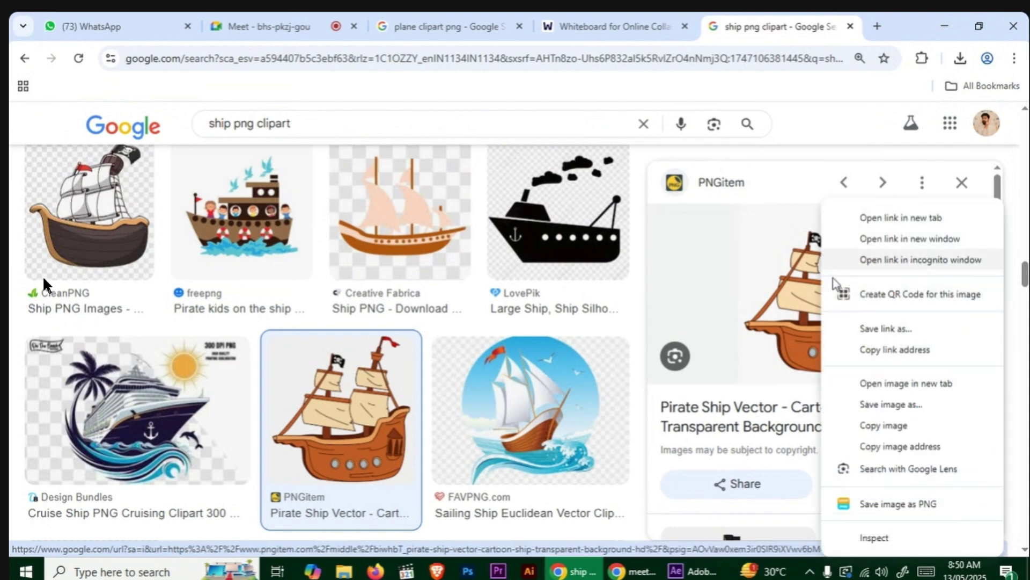
click(887, 406)
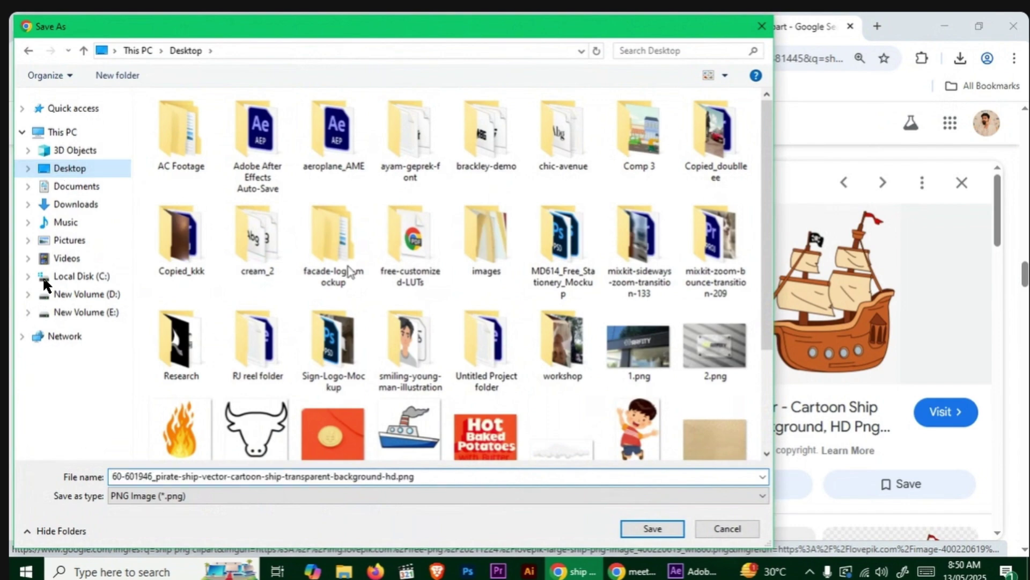
click(666, 528)
Open Photoroom's Background Remover page in a new browser tab
click(877, 27)
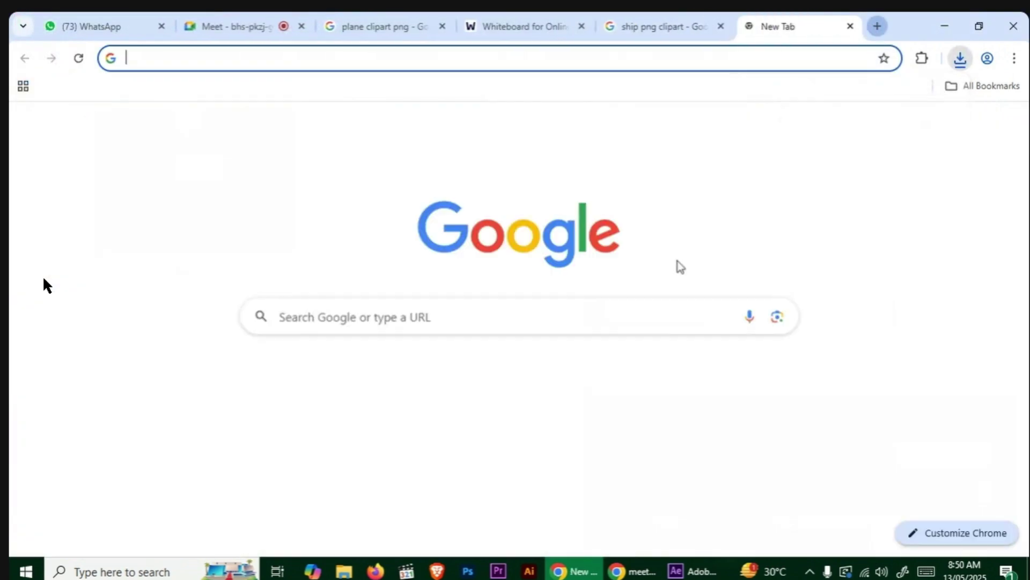
click(552, 307)
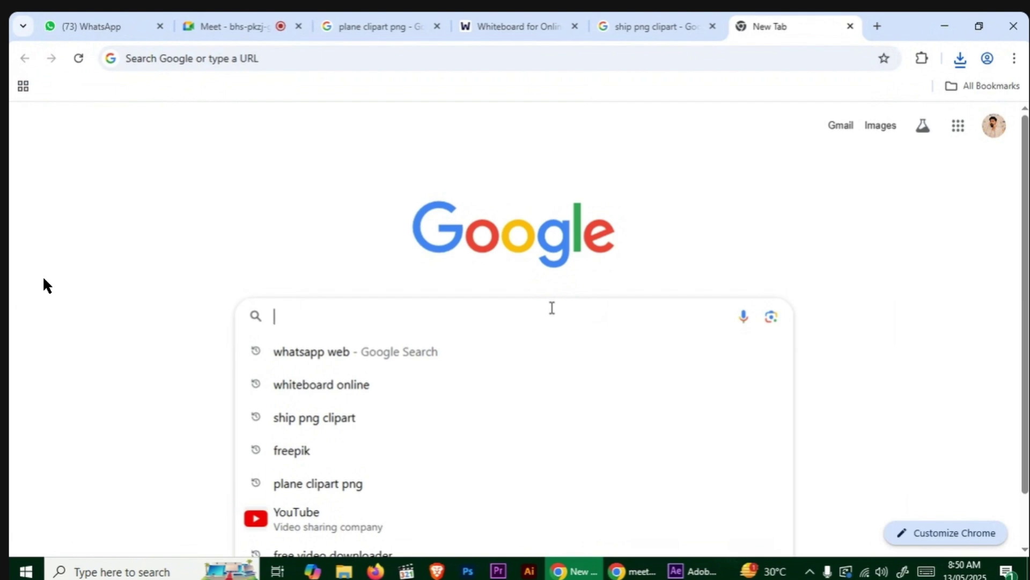
text(photor)
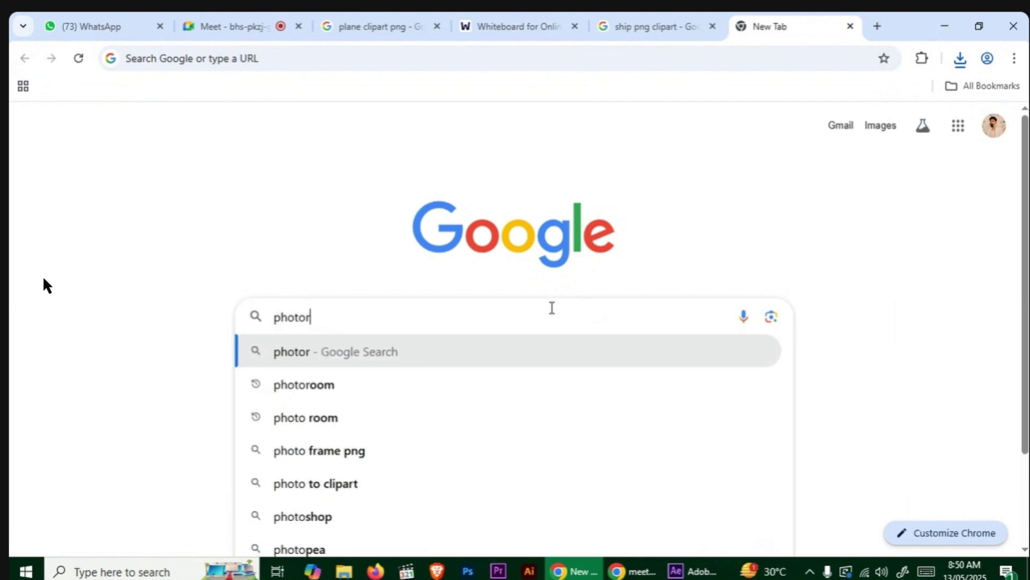
text(oom)
key(Return)
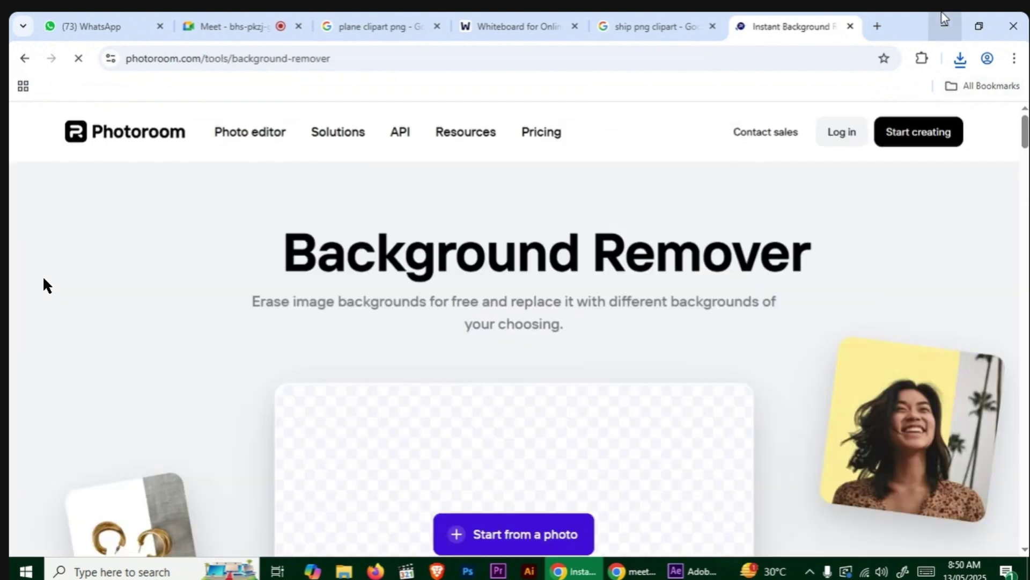
Upload the saved pirate ship image from the desktop to the Background Remover
click(944, 26)
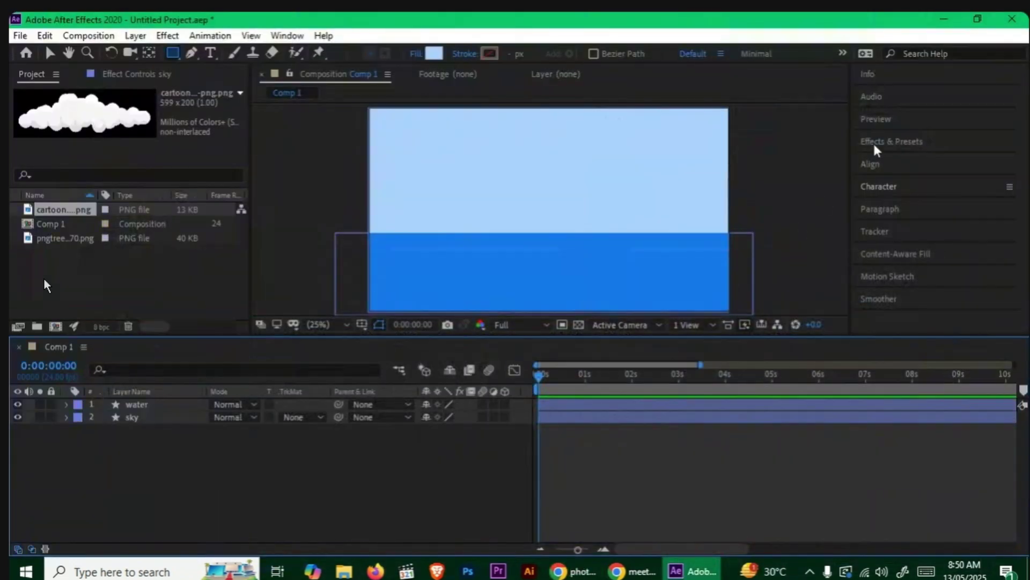
click(944, 19)
drag(709, 110, 570, 348)
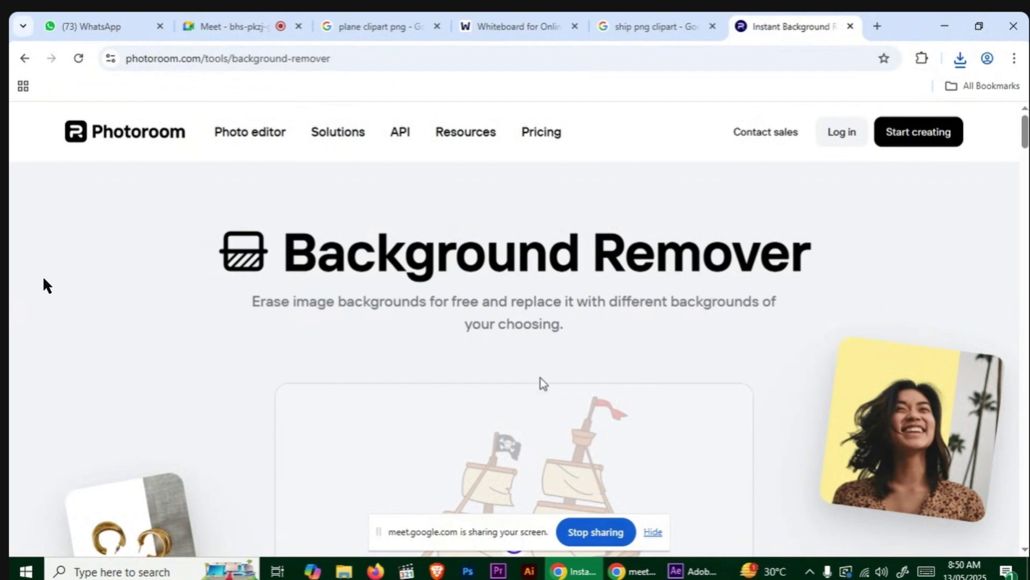
Download the pirate ship cutout in standard resolution and dismiss the follow-up dialog
scroll(540, 379, down, 3)
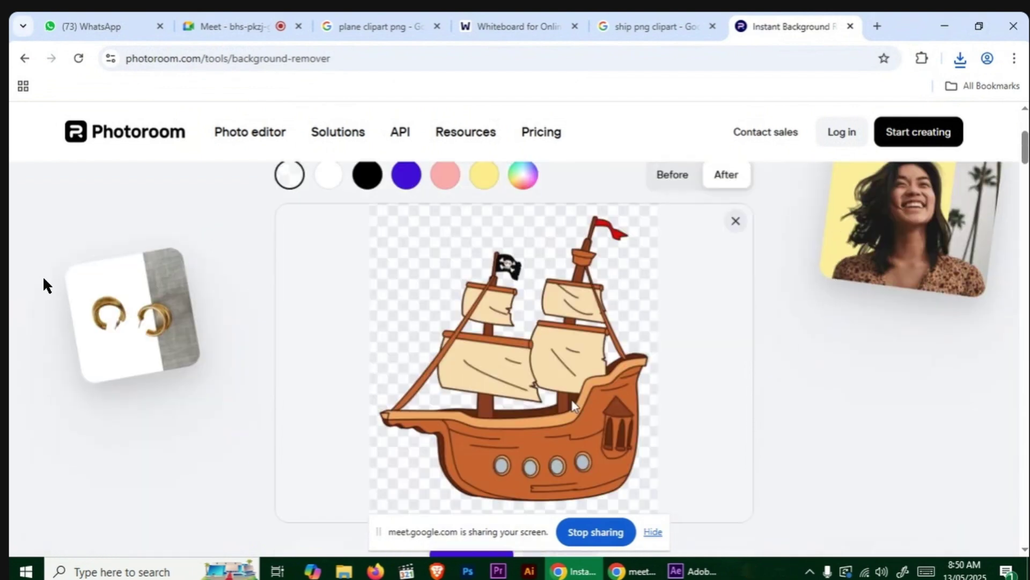
scroll(590, 404, down, 3)
click(543, 345)
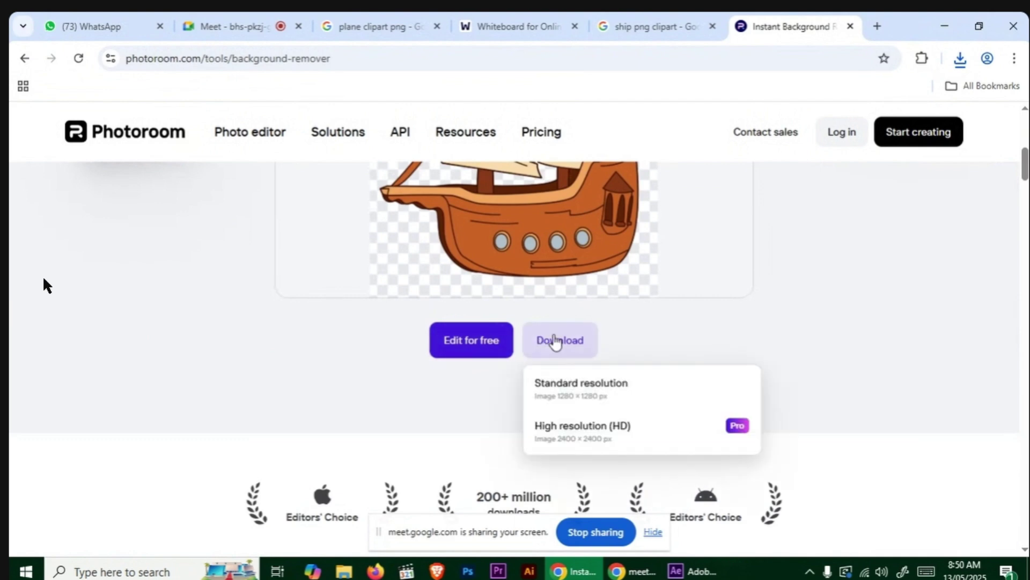
click(595, 394)
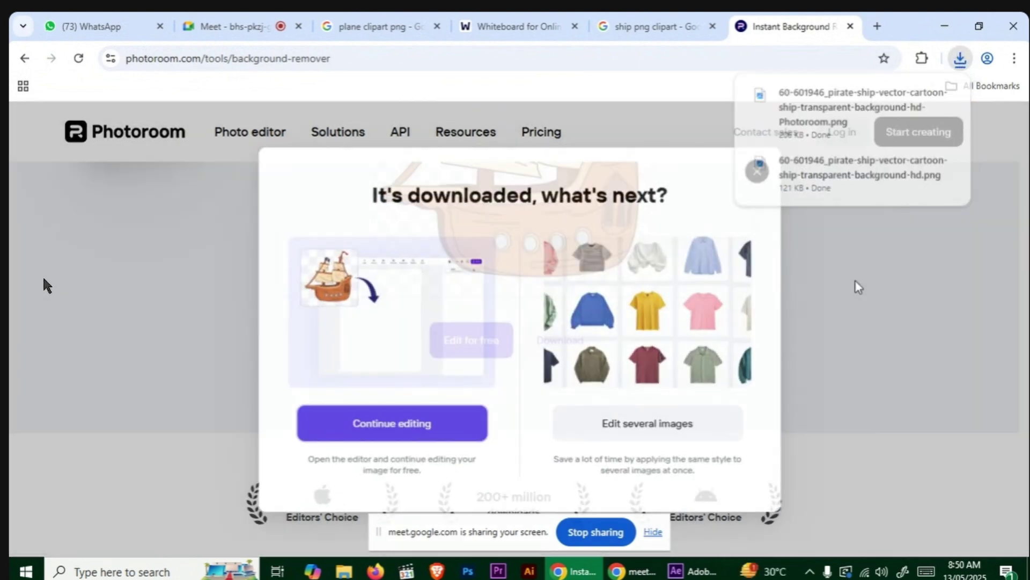
click(857, 288)
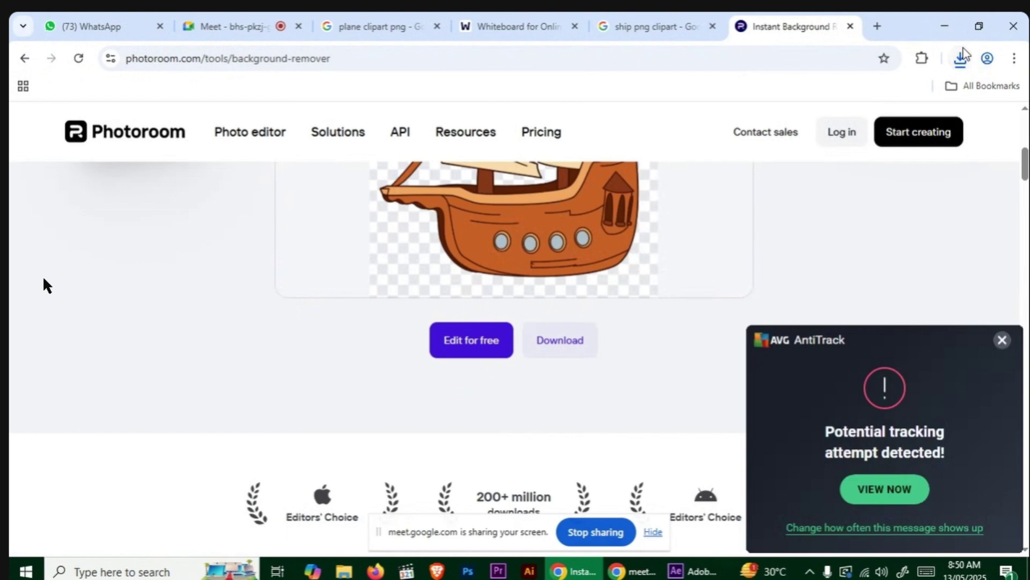
Locate the ship cutout in the Downloads folder and import it into After Effects as the top layer of Comp 1
click(960, 58)
click(907, 124)
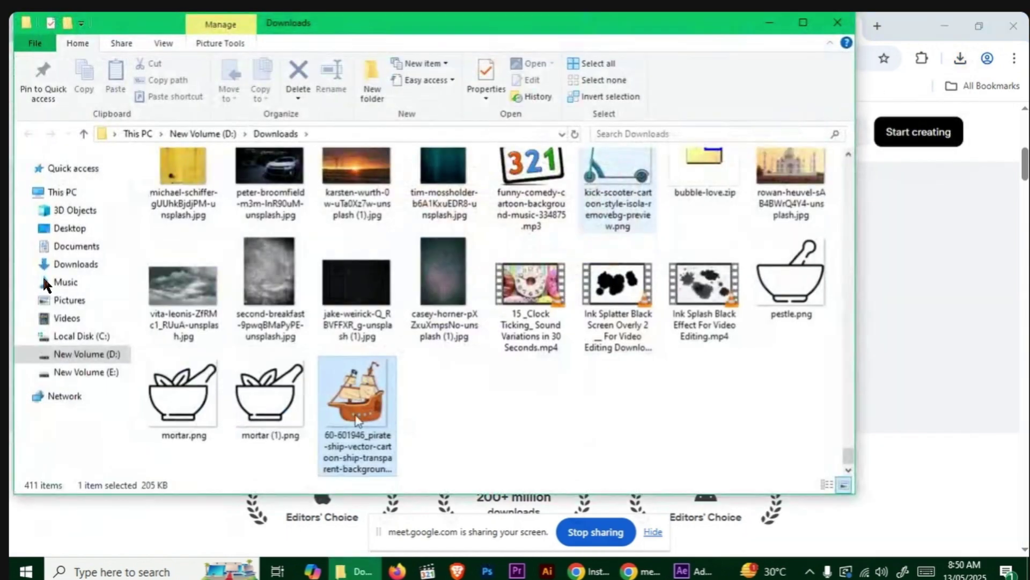
drag(657, 563, 244, 480)
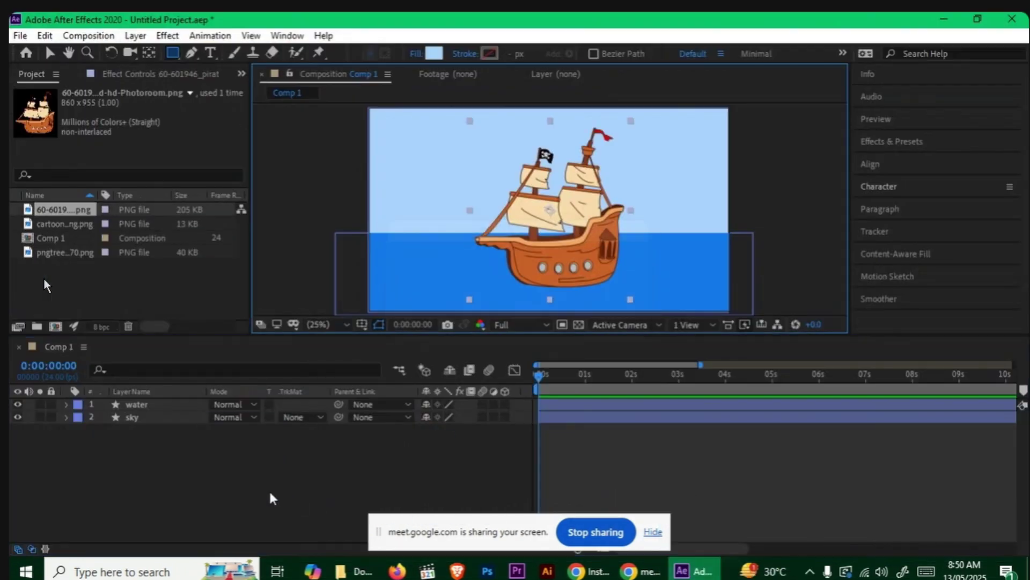
Scale the pirate ship layer to 64% with its proportions constrained, and hide the screen-sharing notice
key(s)
drag(442, 416, 447, 385)
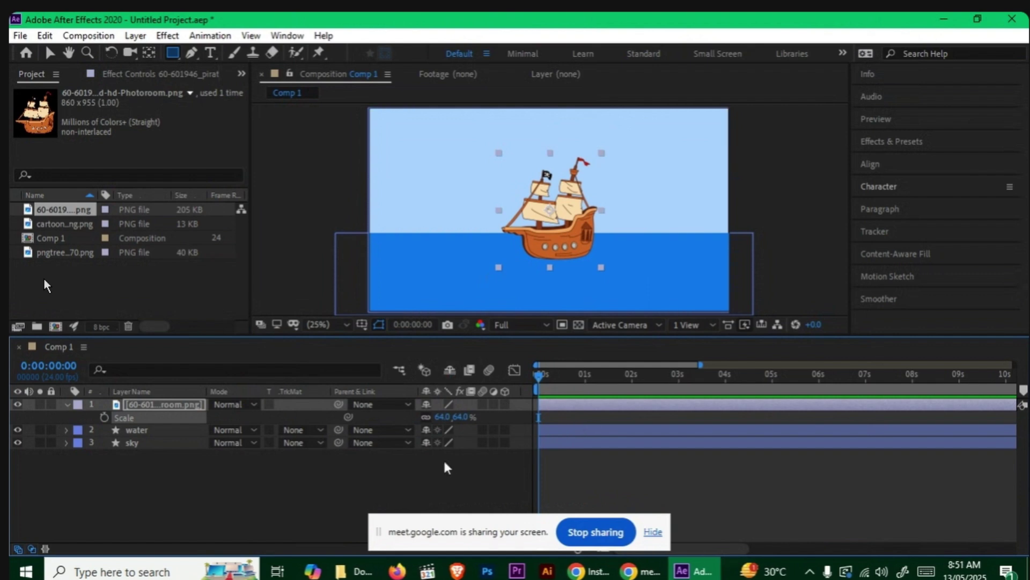
click(652, 531)
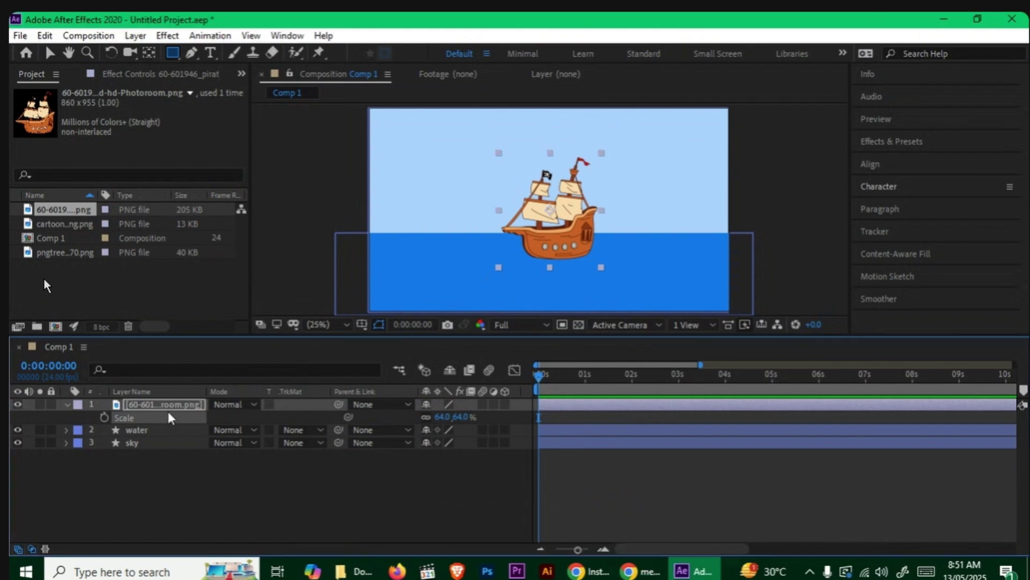
click(171, 418)
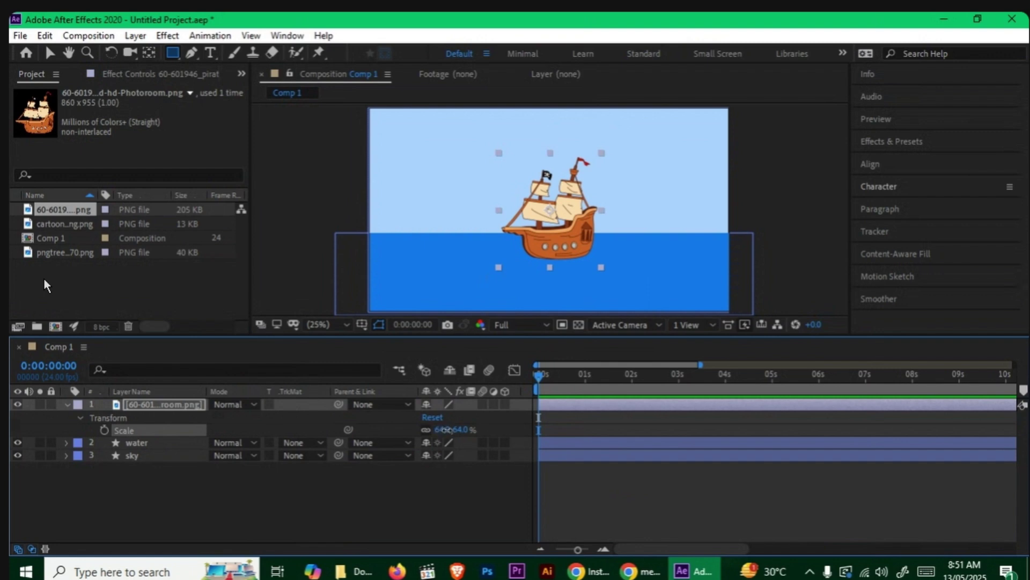
drag(447, 429, 447, 430)
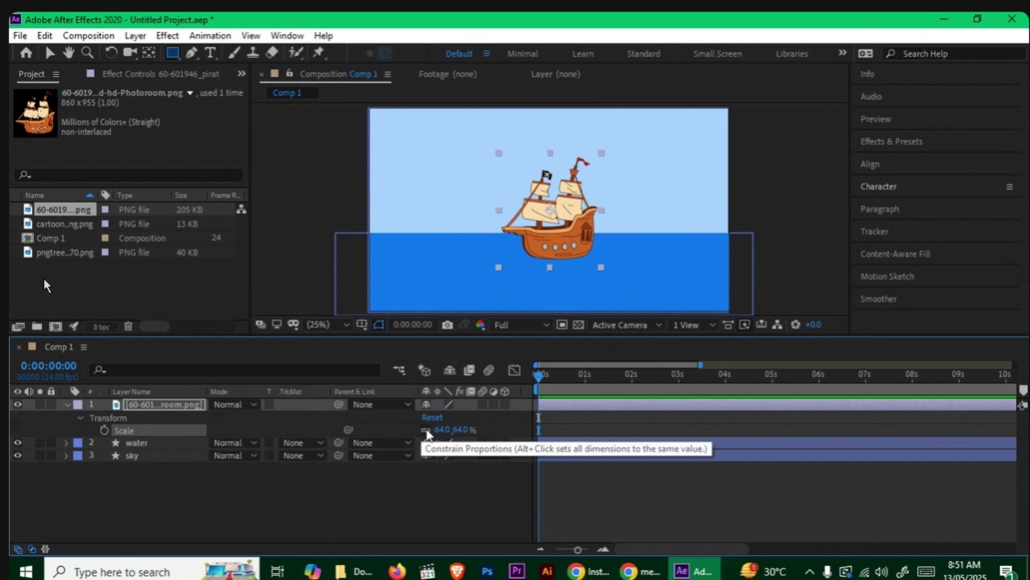
Unlink the ship's scale proportions, stretch its width to 86%, and move the ship toward the left side of the scene
click(426, 429)
drag(442, 430, 454, 429)
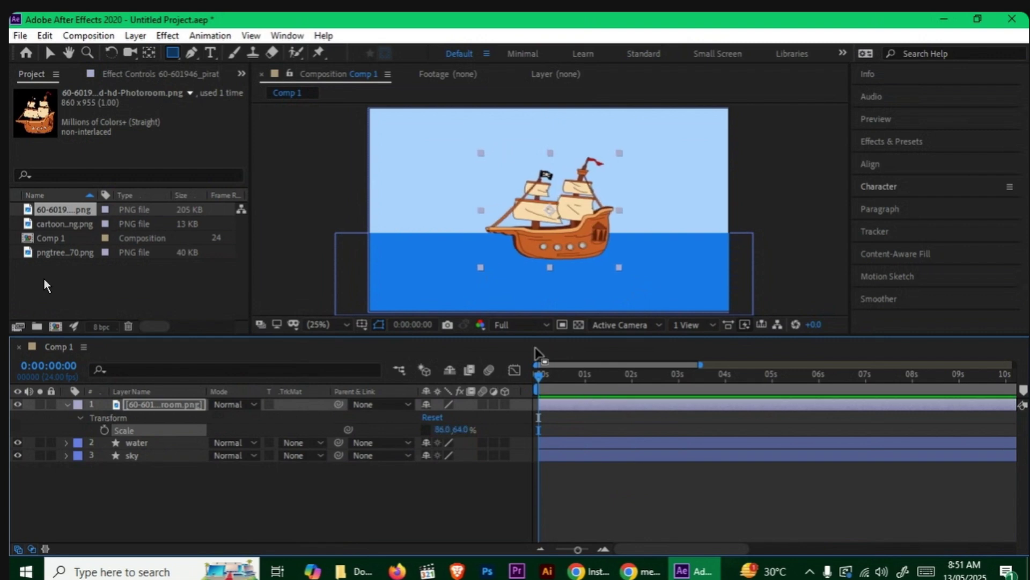
key(v)
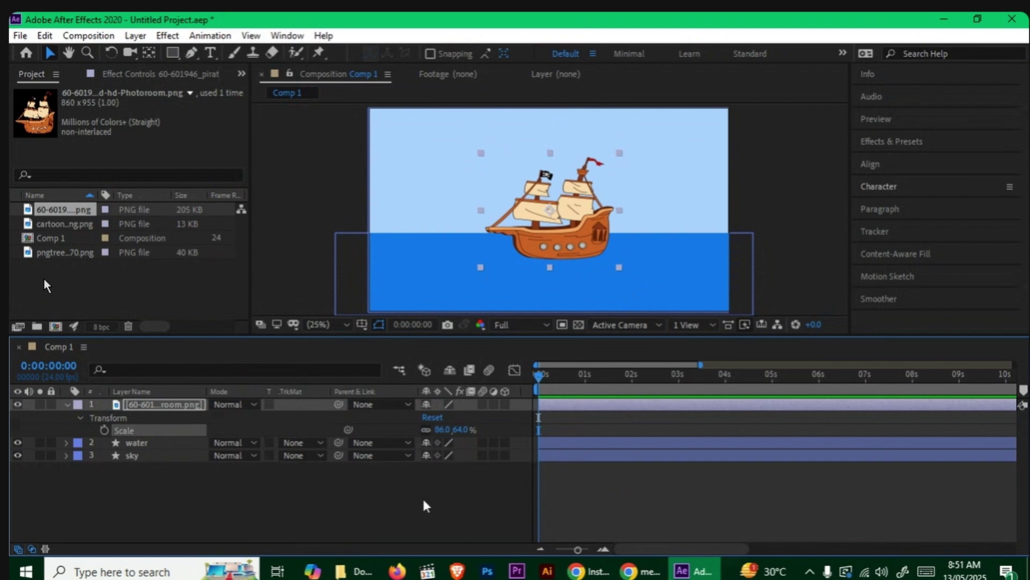
drag(579, 232, 470, 230)
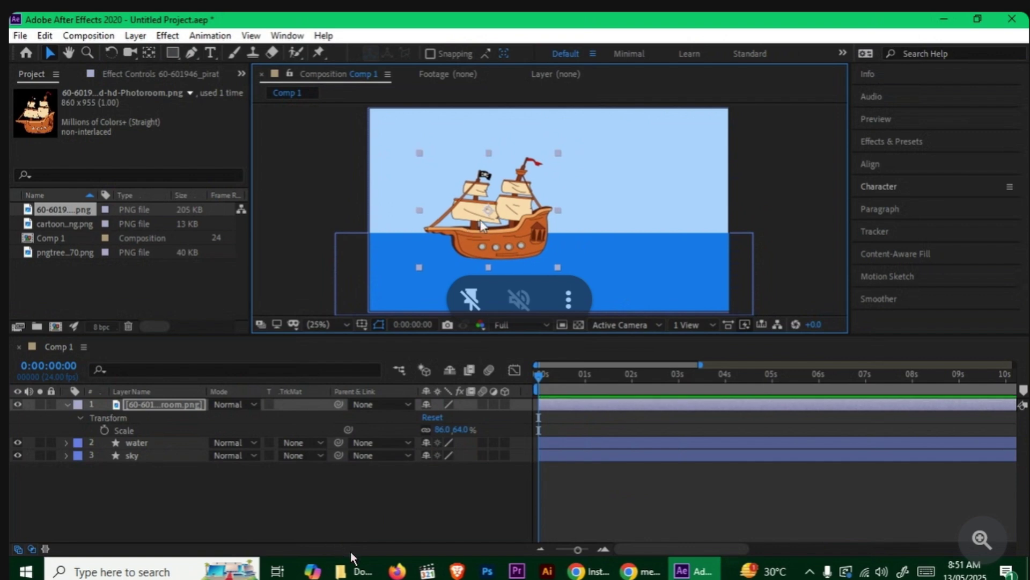
Flip the ship horizontally and shift it slightly further left in the composition
right_click(475, 225)
mouse_move(543, 205)
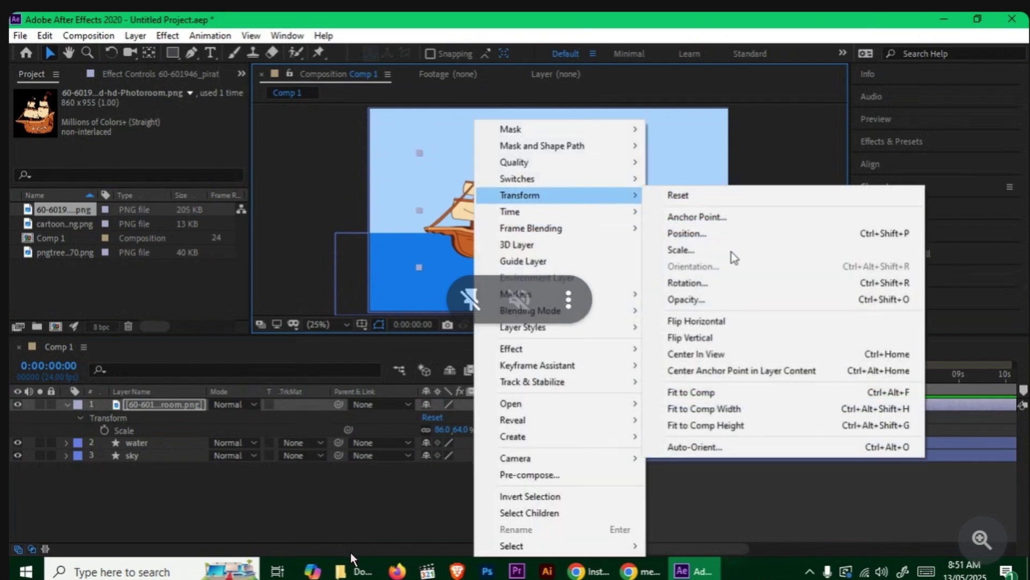
click(666, 322)
drag(493, 247, 475, 245)
Rotate the pirate ship layer to -1°, then deselect it
key(r)
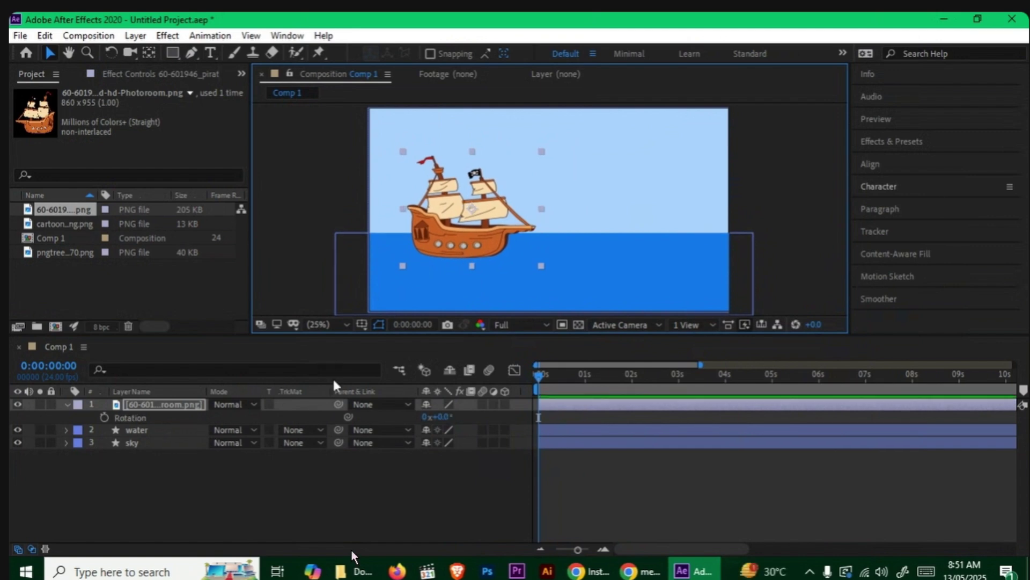
drag(444, 416, 443, 416)
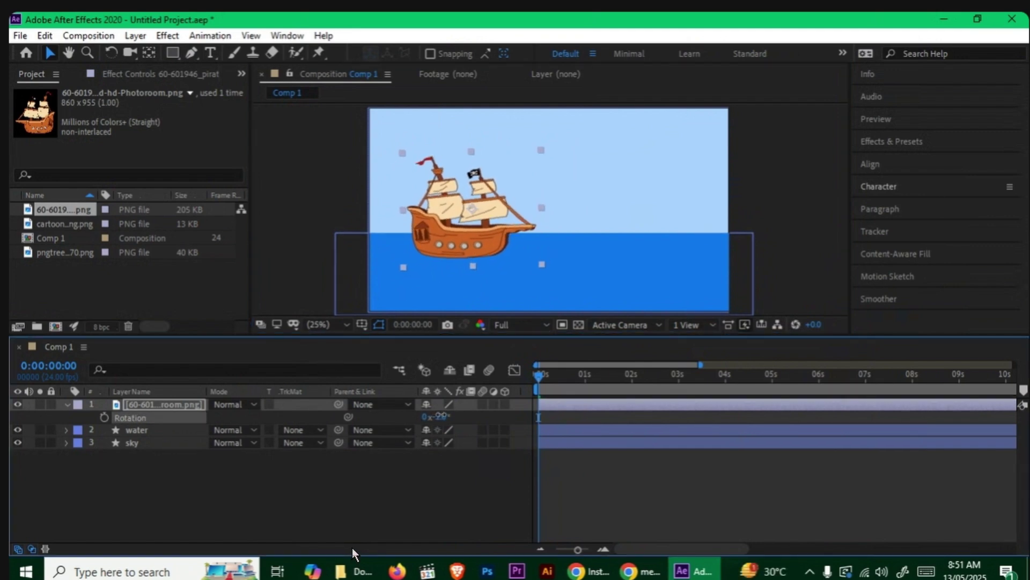
click(408, 468)
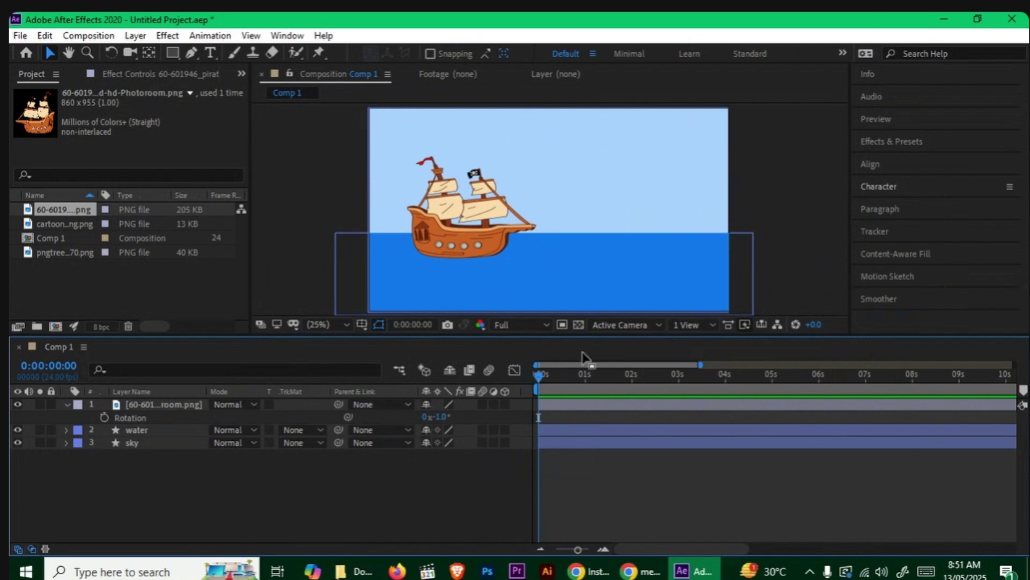
Switch to Chrome and search Google Images for "clouds clipart png" in a new tab
click(595, 571)
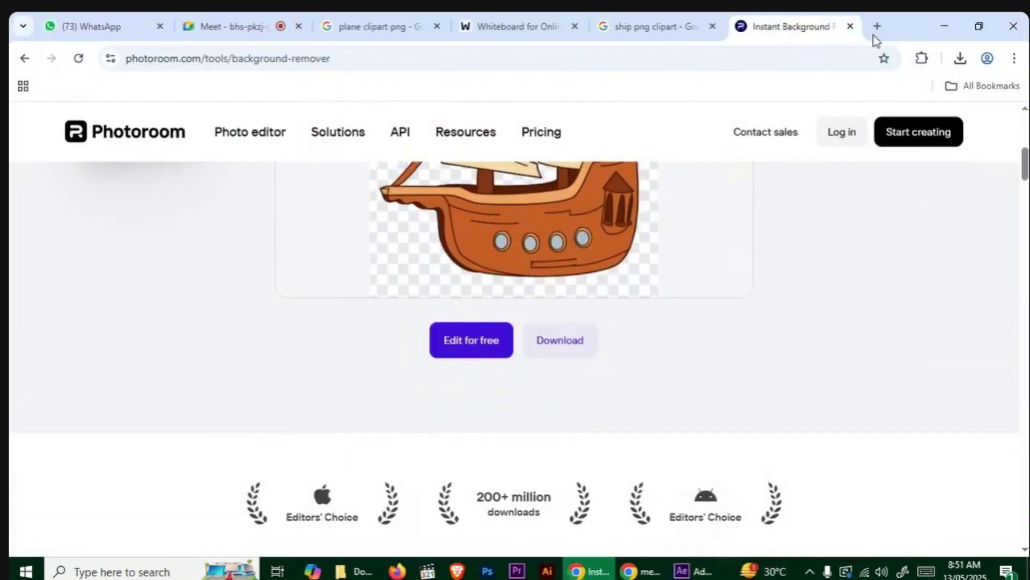
click(877, 27)
click(377, 316)
text(cl)
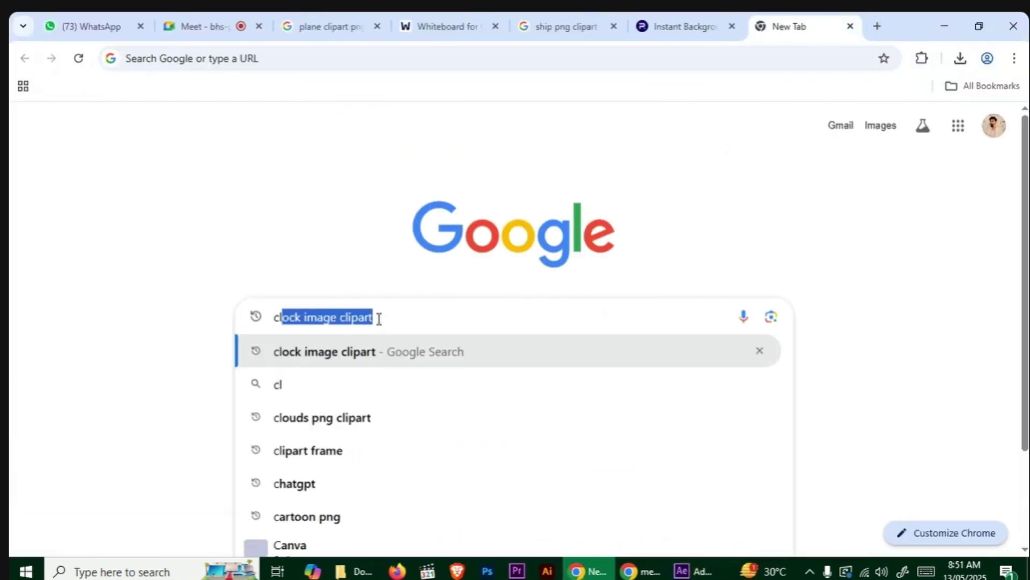
text(ouds clipar)
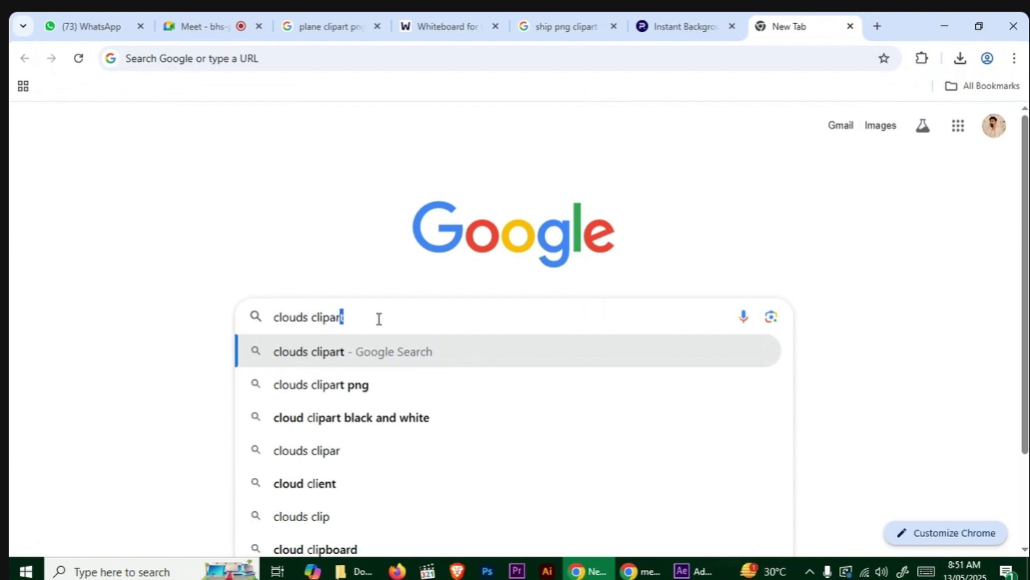
text(t png)
key(Return)
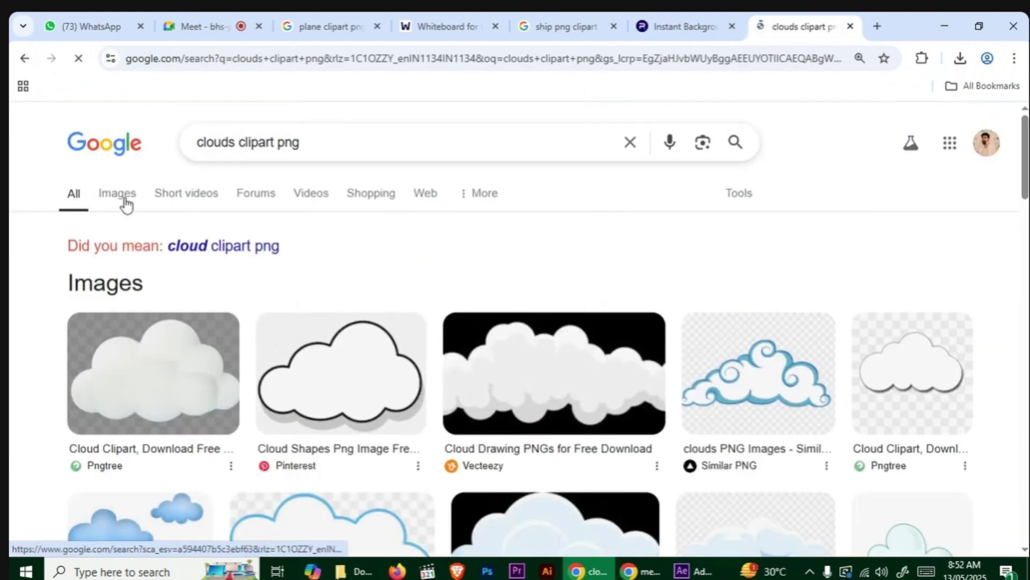
click(125, 196)
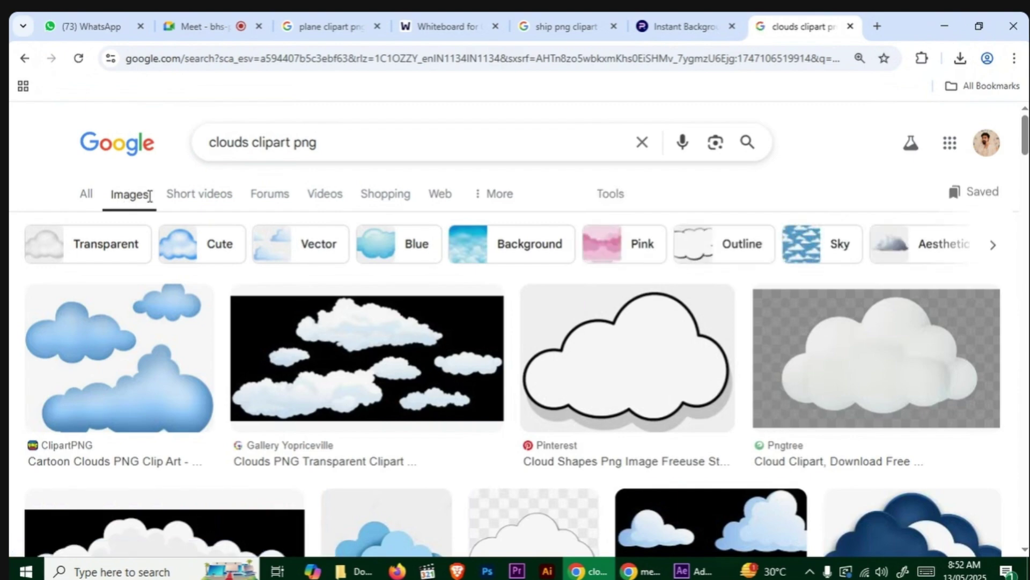
Browse the cloud image results and preview the Pearly Arts cloud clipart
scroll(375, 281, down, 10)
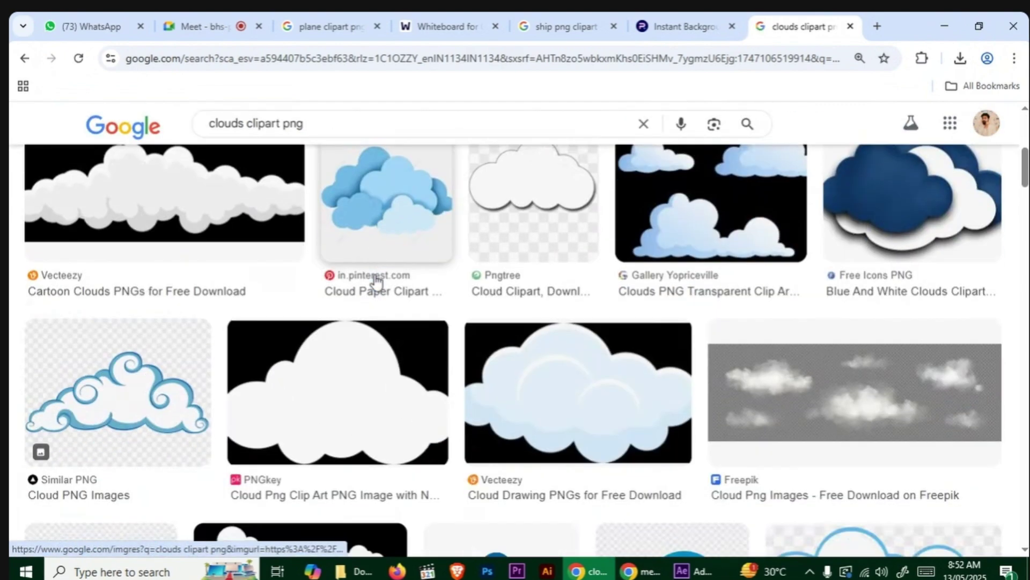
scroll(376, 281, down, 10)
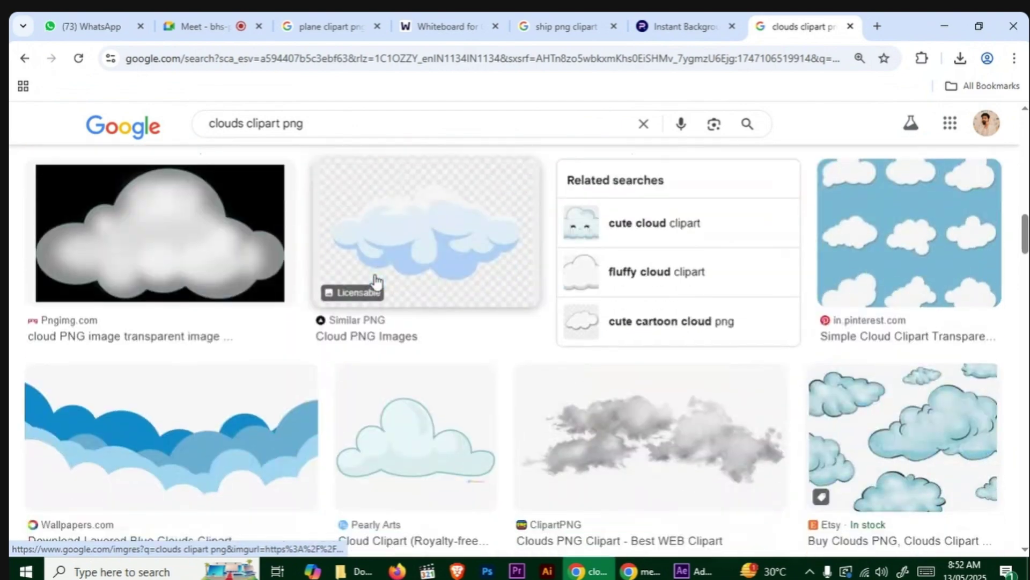
scroll(376, 281, down, 3)
click(457, 245)
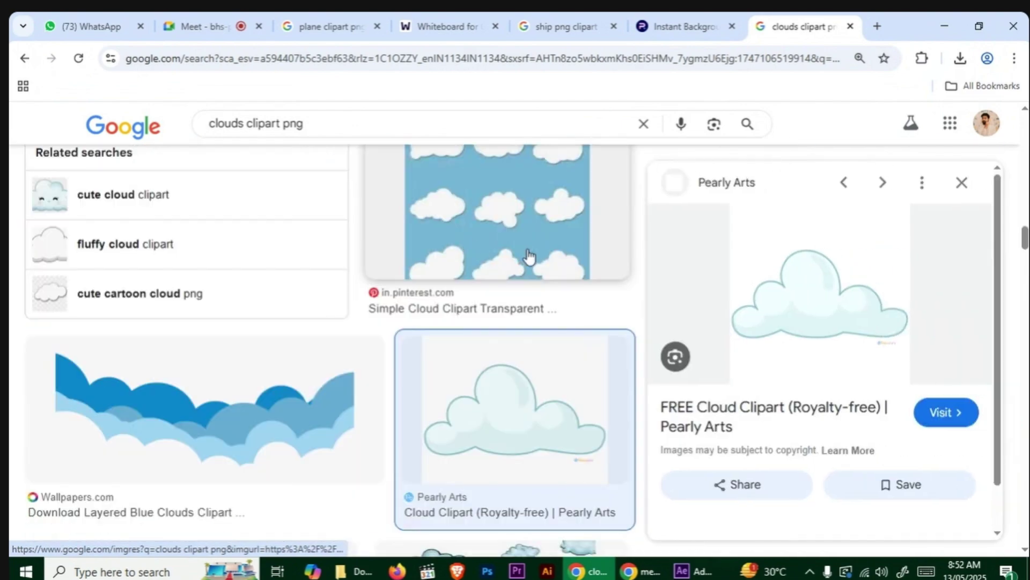
scroll(333, 391, down, 5)
scroll(359, 388, down, 8)
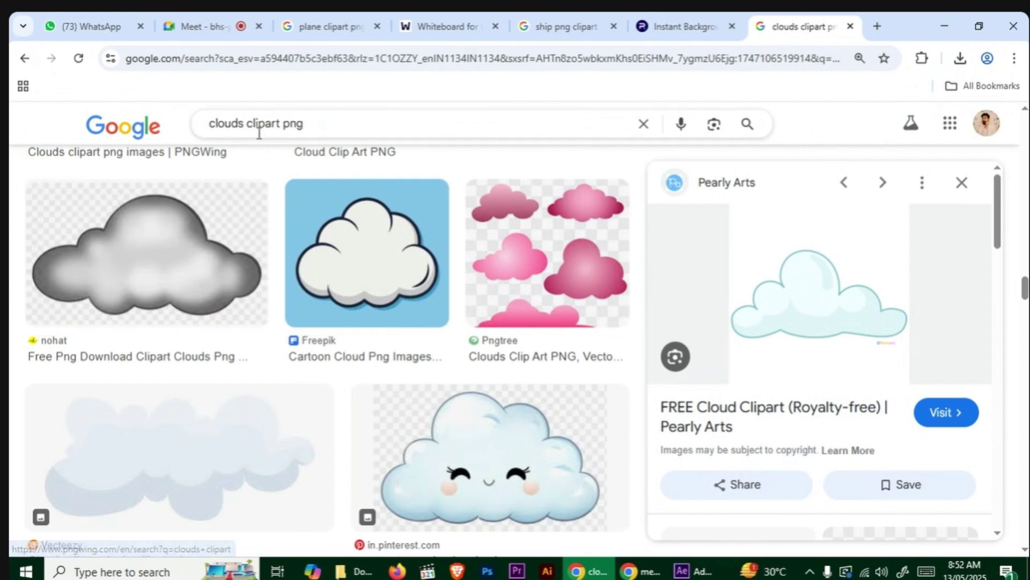
Refine the image search to "cloud clipart png" and preview the Vecteezy cloud drawing
click(245, 129)
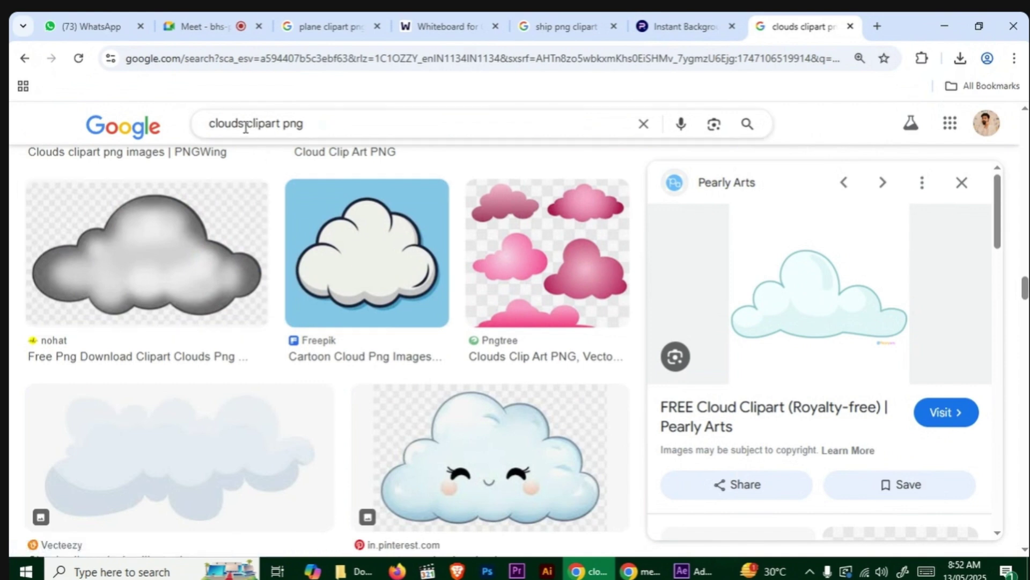
key(BackSpace)
key(Return)
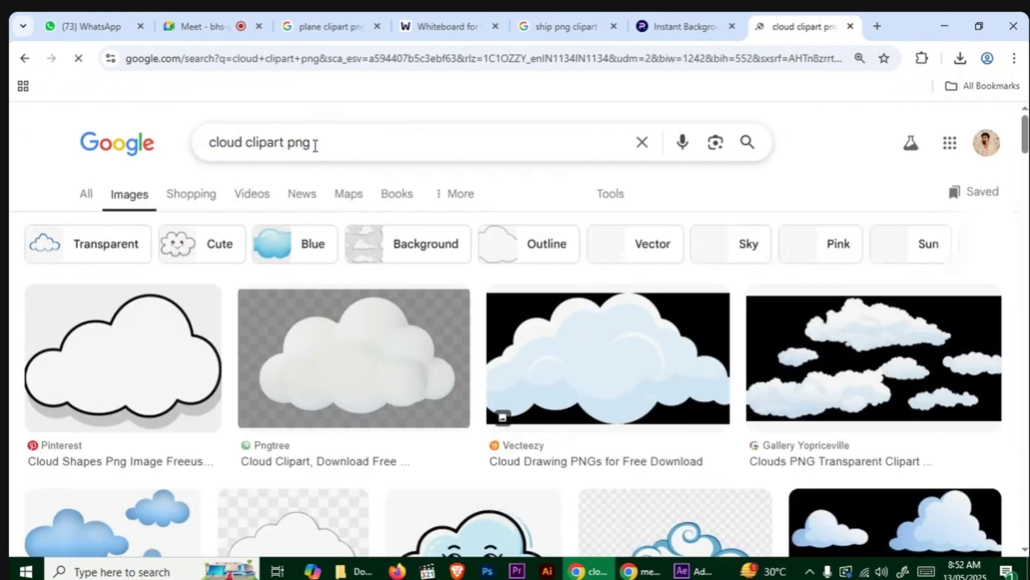
click(646, 395)
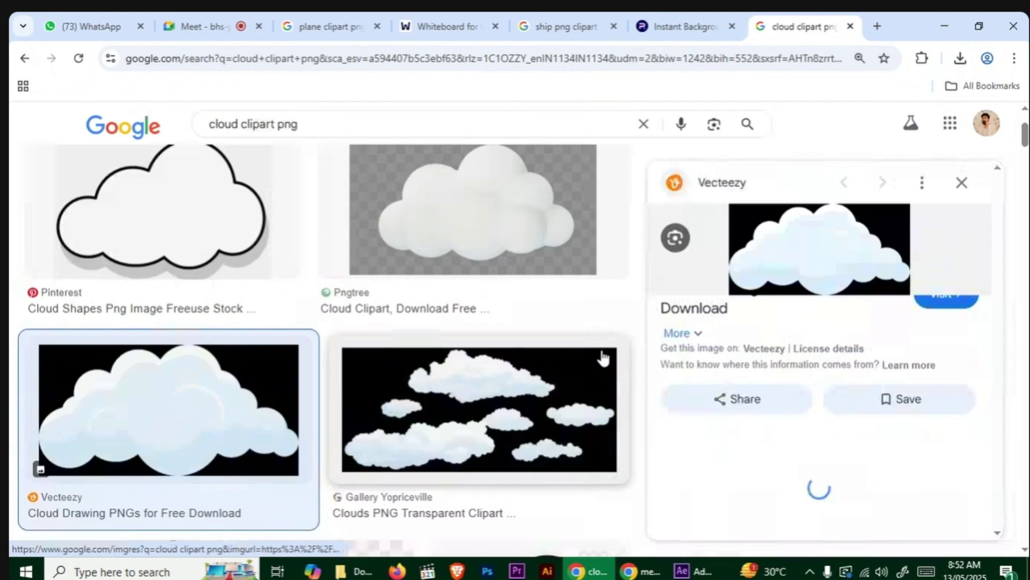
right_click(845, 236)
click(908, 405)
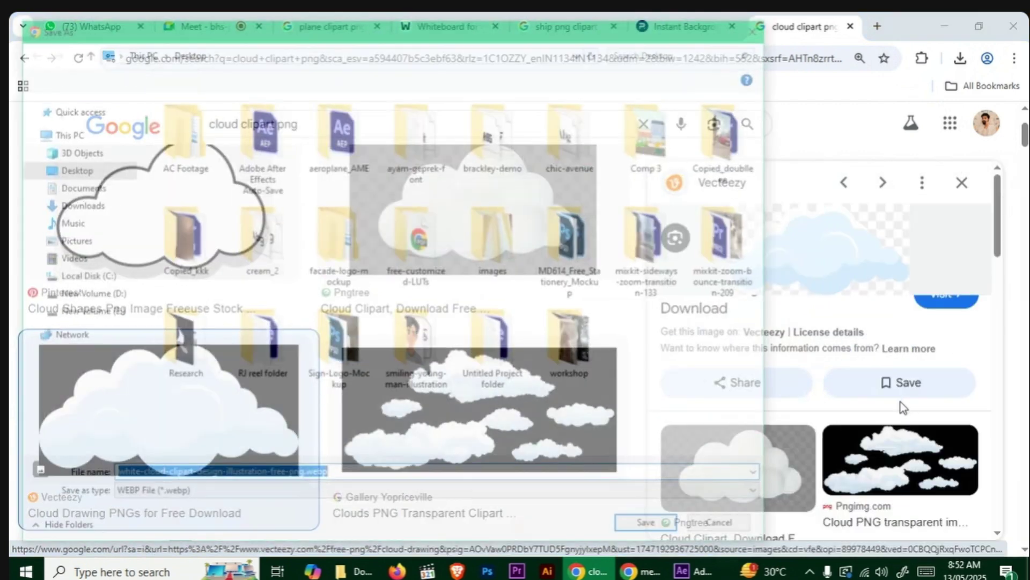
click(718, 535)
Save the Vecteezy cloud image as a PNG on the desktop under its suggested name, white-cloud-clipart-design-illus.png
right_click(842, 222)
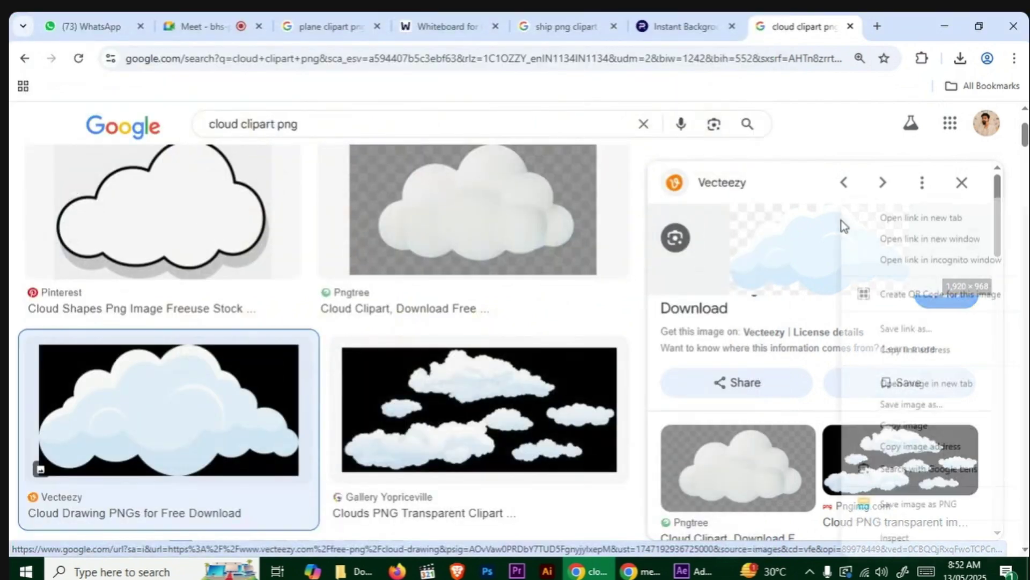
click(891, 507)
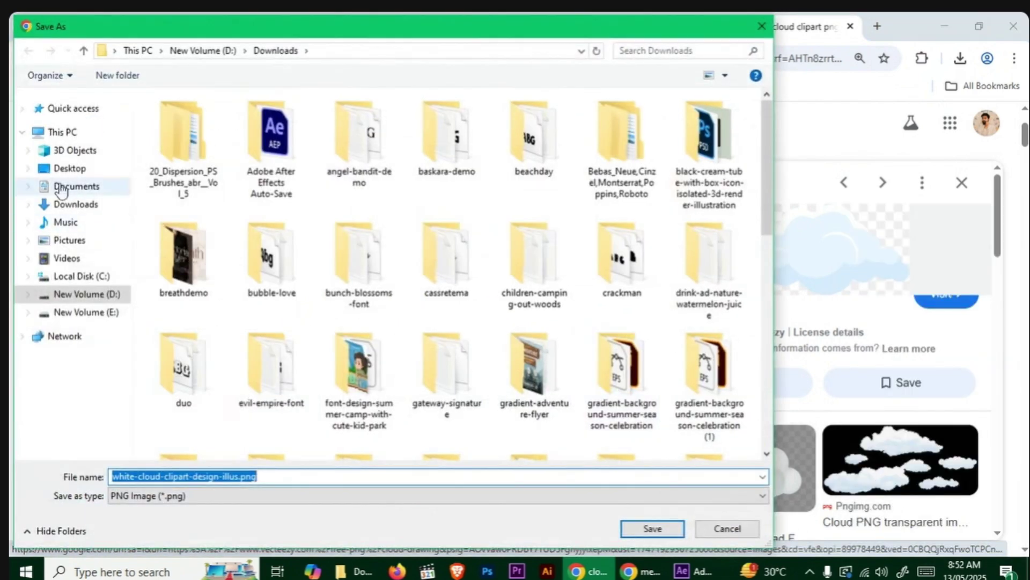
click(69, 168)
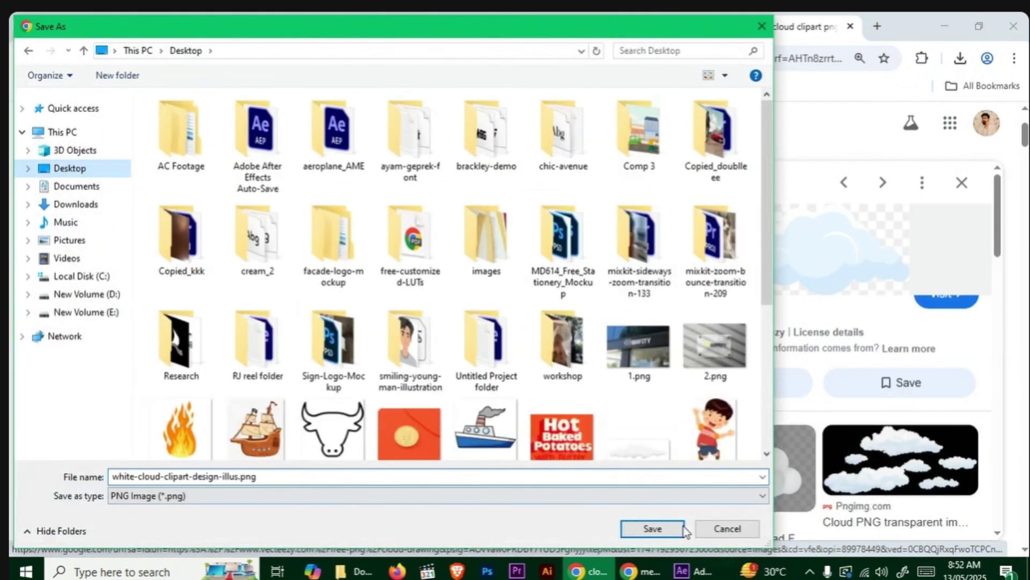
click(653, 528)
Locate the downloaded cloud PNG in its folder and import it into After Effects as the top layer of Comp 1
click(961, 58)
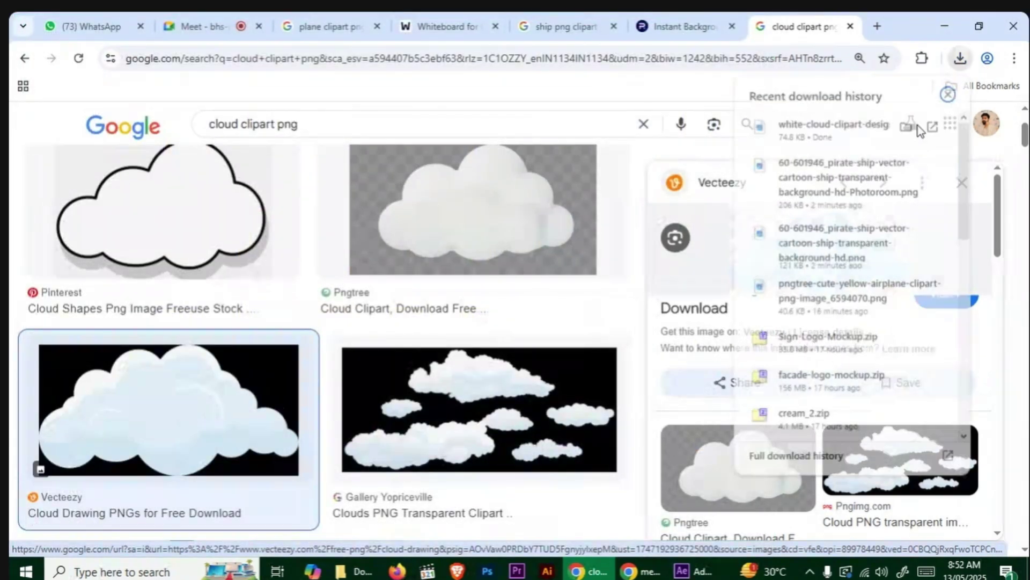
click(910, 121)
drag(214, 237, 256, 476)
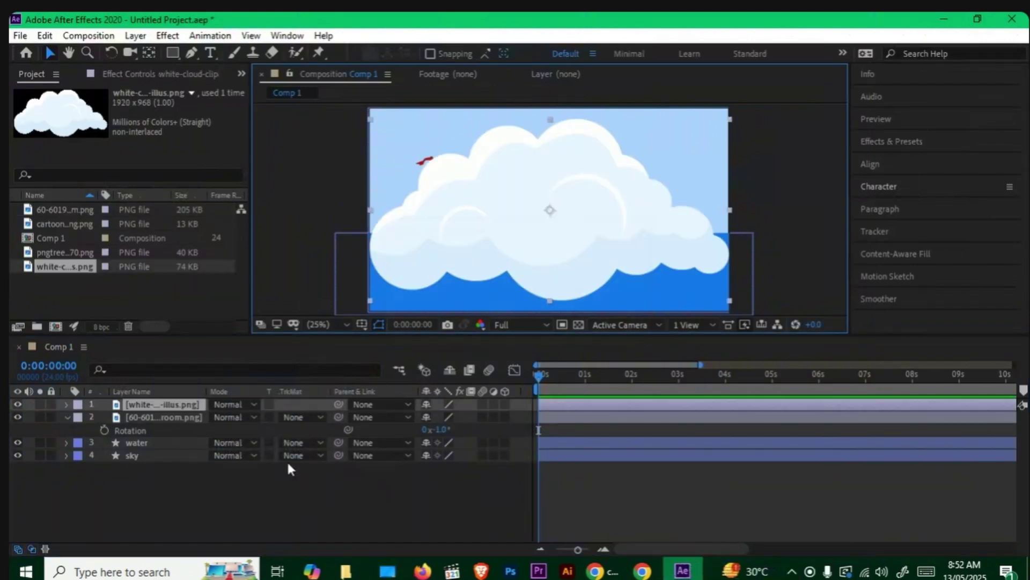
Scale the cloud layer to 46% and move it over the right edge of the scene
key(s)
drag(444, 424, 408, 420)
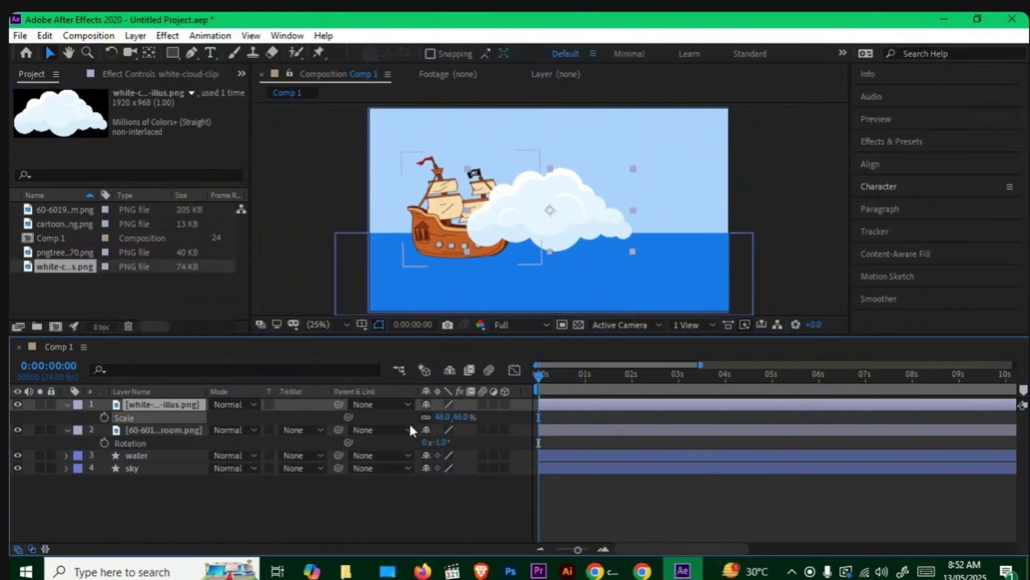
drag(585, 230, 726, 226)
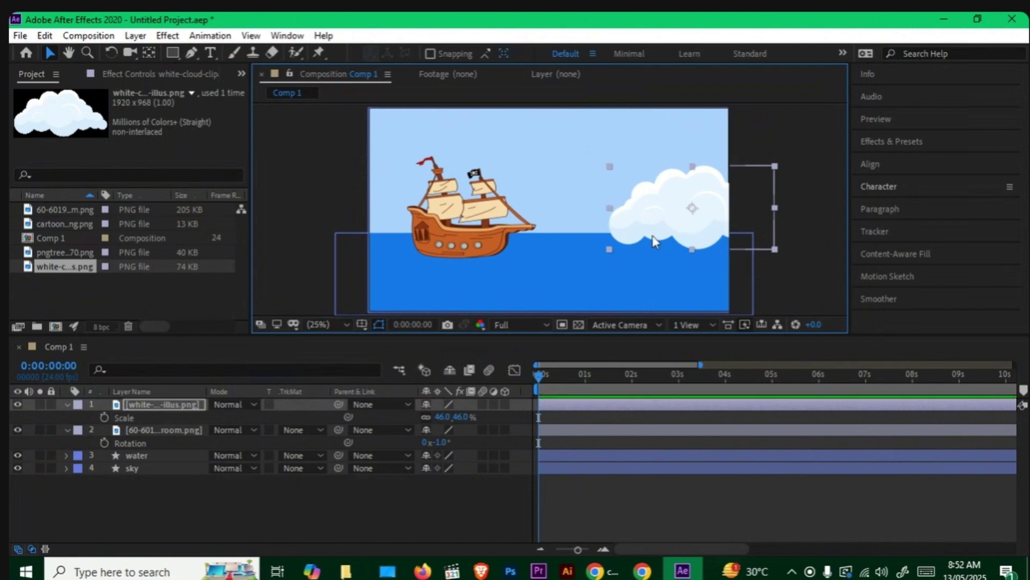
Rename the cloud image layer in Comp 1 to clouds
double_click(177, 403)
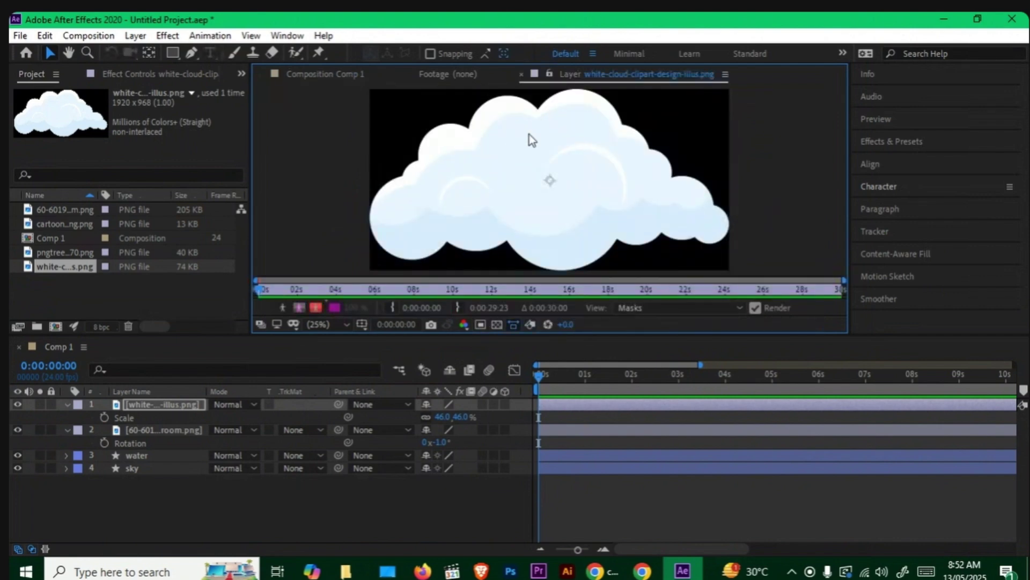
click(347, 72)
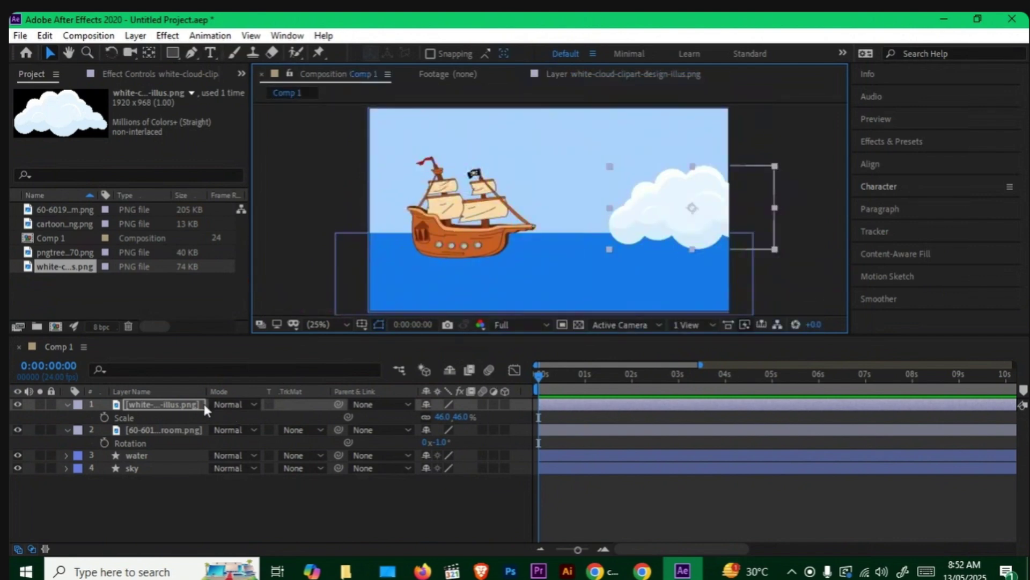
click(176, 404)
key(Return)
text(clouds)
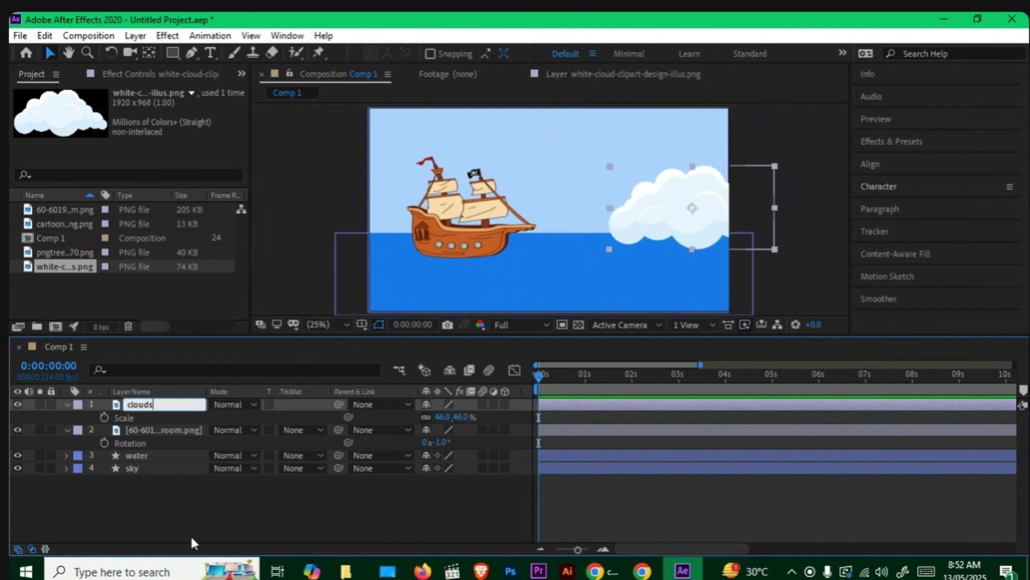
click(190, 535)
Place the clouds layer between the water and sky layers, and adjust it to 44% scale with a slight shift left
click(163, 404)
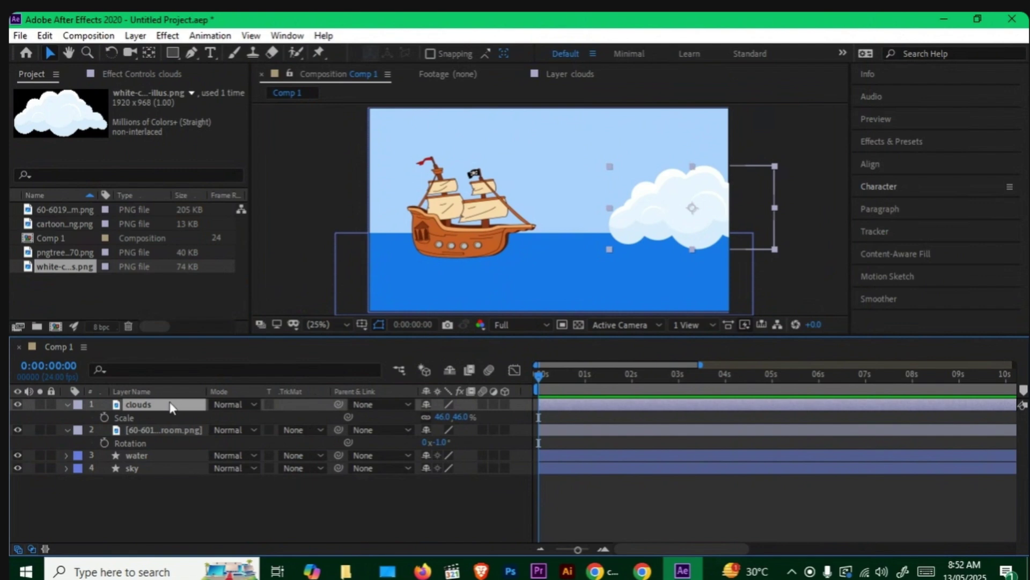
drag(170, 404, 163, 457)
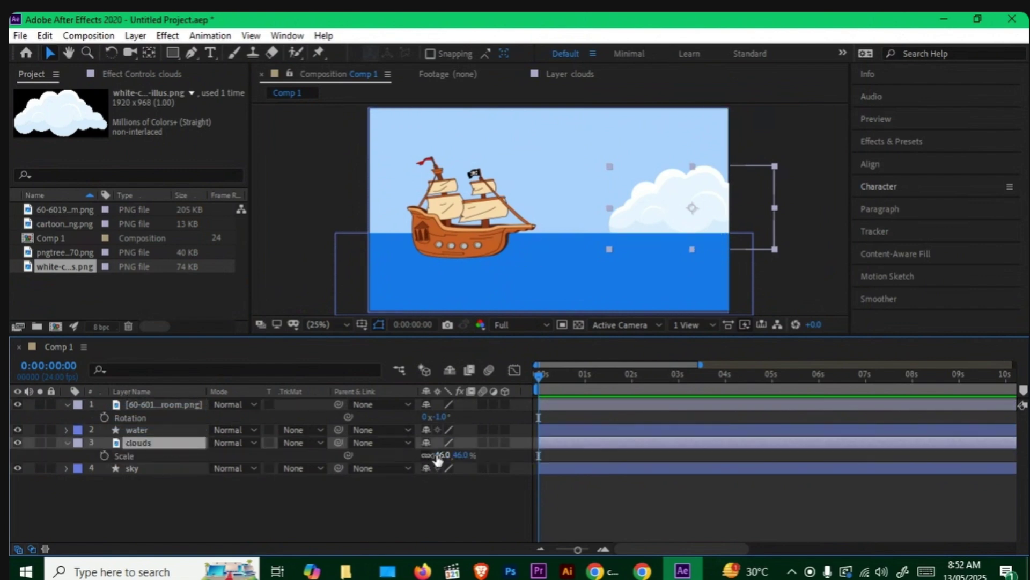
mouse_move(438, 457)
mouse_down()
mouse_move(448, 457)
mouse_move(437, 457)
mouse_up()
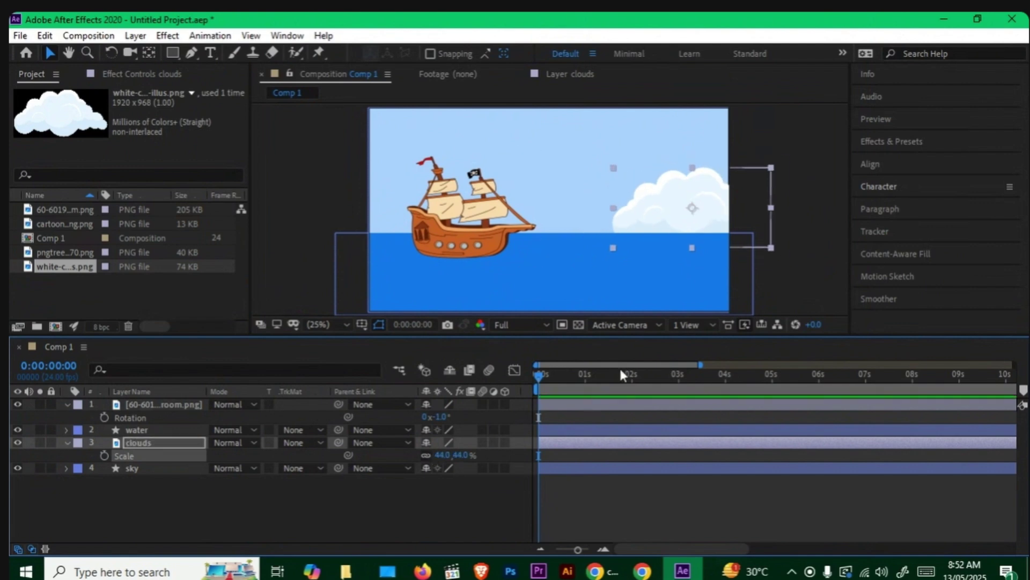
mouse_move(663, 219)
mouse_down()
mouse_move(613, 204)
mouse_move(644, 220)
mouse_up()
Switch to Chrome and look through the cloud clipart PNG image results for another suitable cloud
click(595, 571)
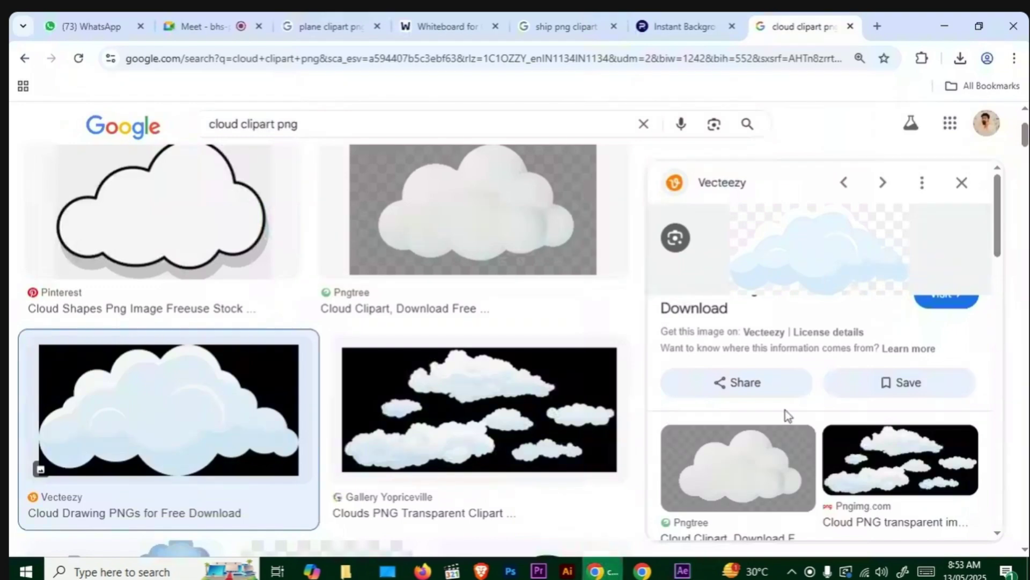
scroll(773, 424, down, 4)
scroll(764, 433, down, 5)
scroll(582, 430, down, 3)
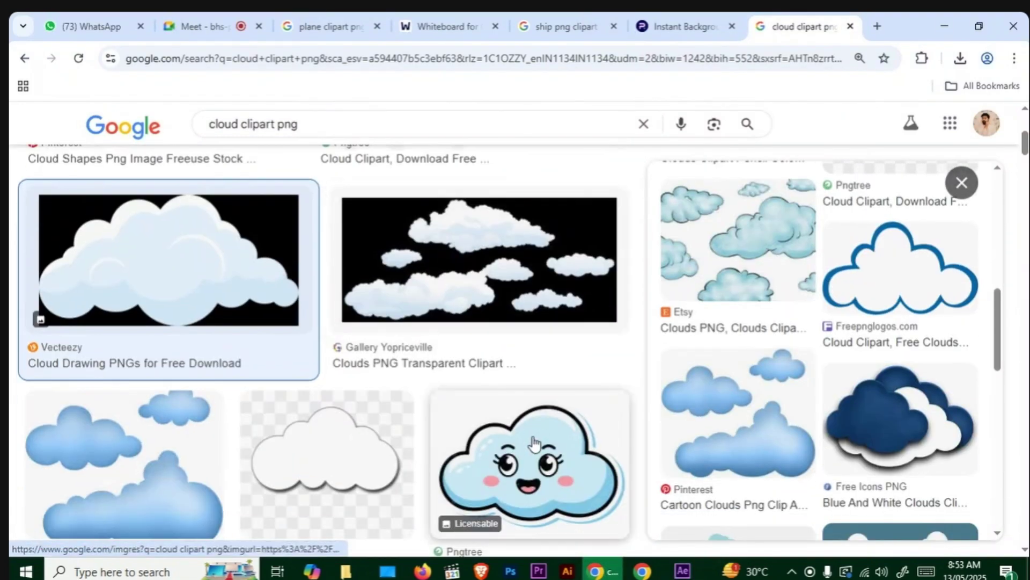
scroll(889, 447, down, 3)
scroll(890, 447, down, 5)
scroll(413, 397, down, 6)
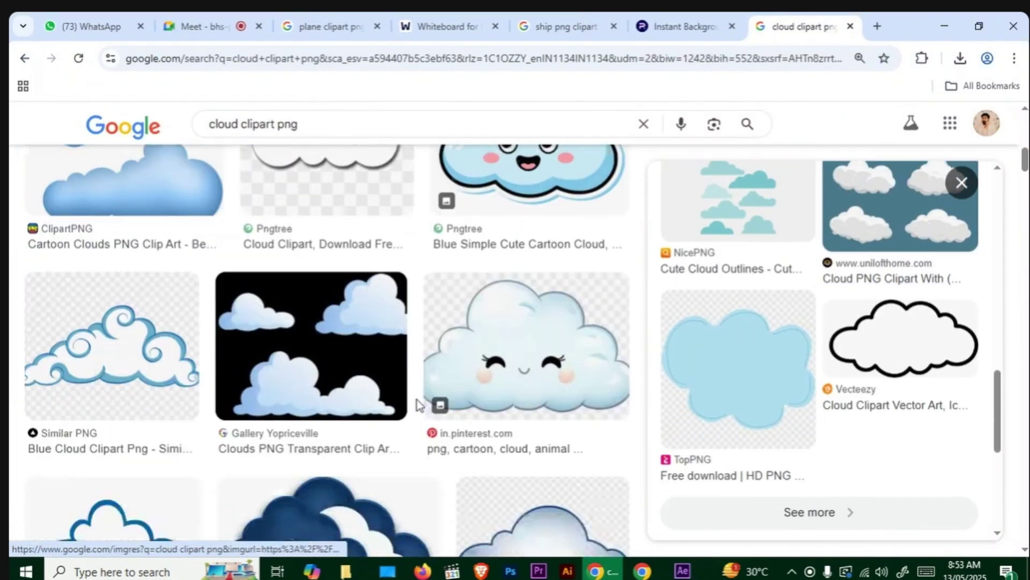
scroll(417, 401, down, 5)
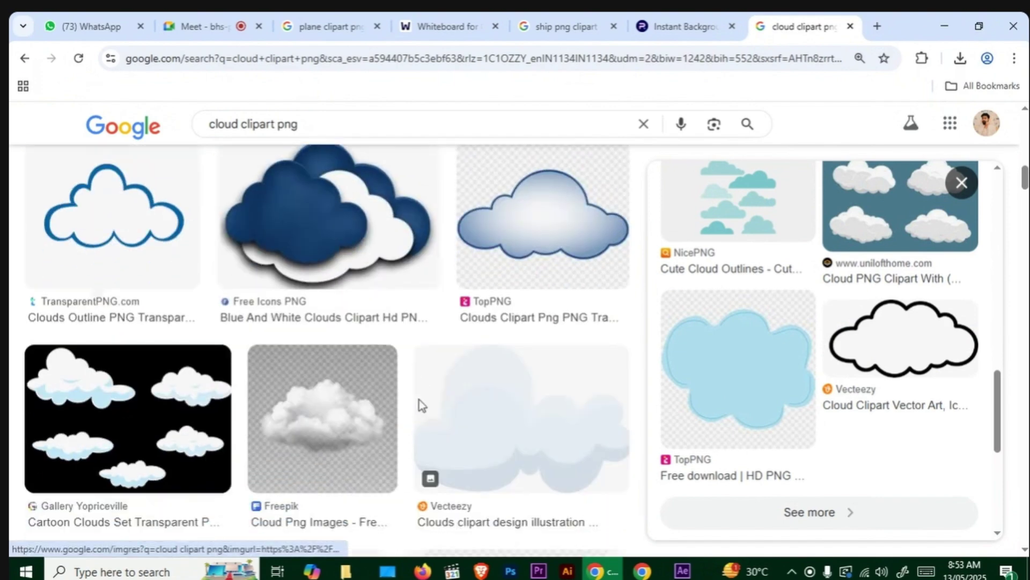
scroll(420, 407, down, 10)
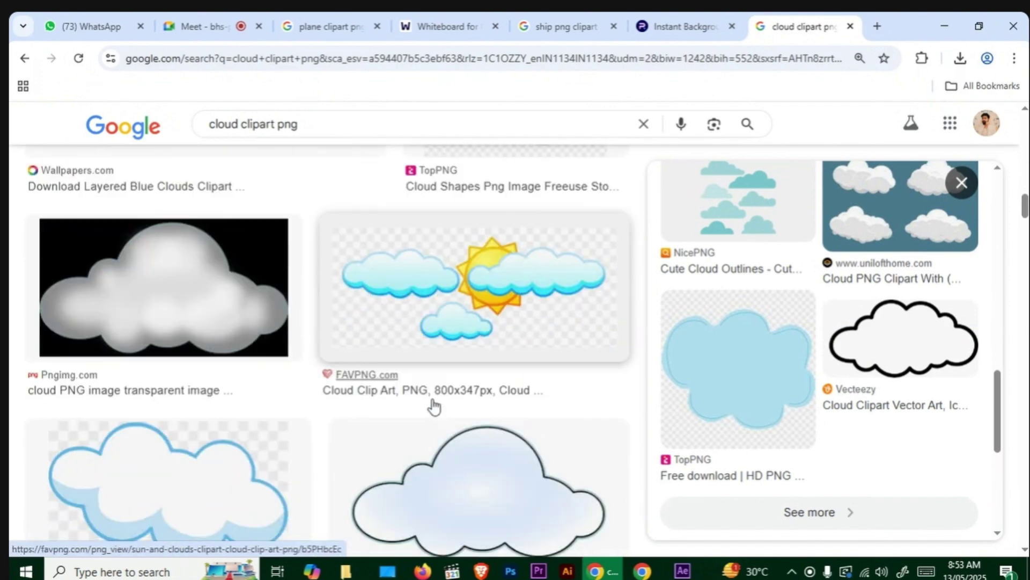
scroll(436, 406, down, 10)
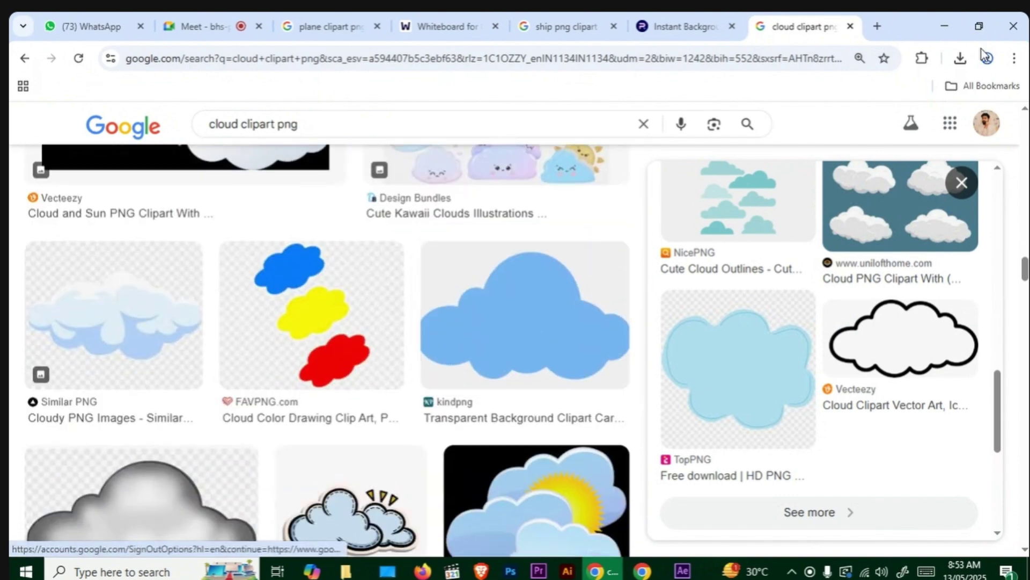
Clear the open windows off the desktop and import the cartoon cloud PNG into After Effects as the top layer of Comp 1
click(957, 14)
click(944, 19)
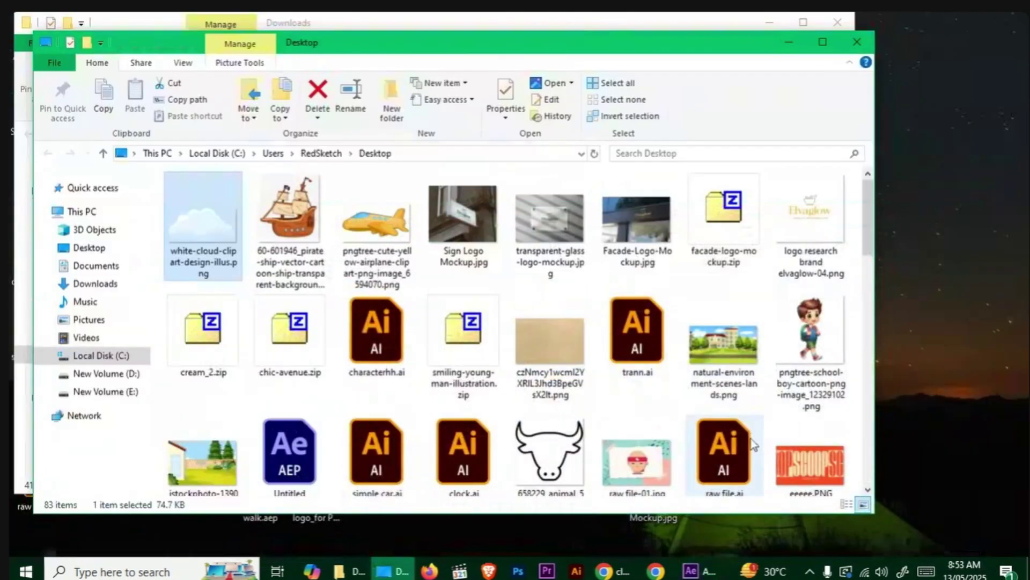
click(789, 42)
click(769, 23)
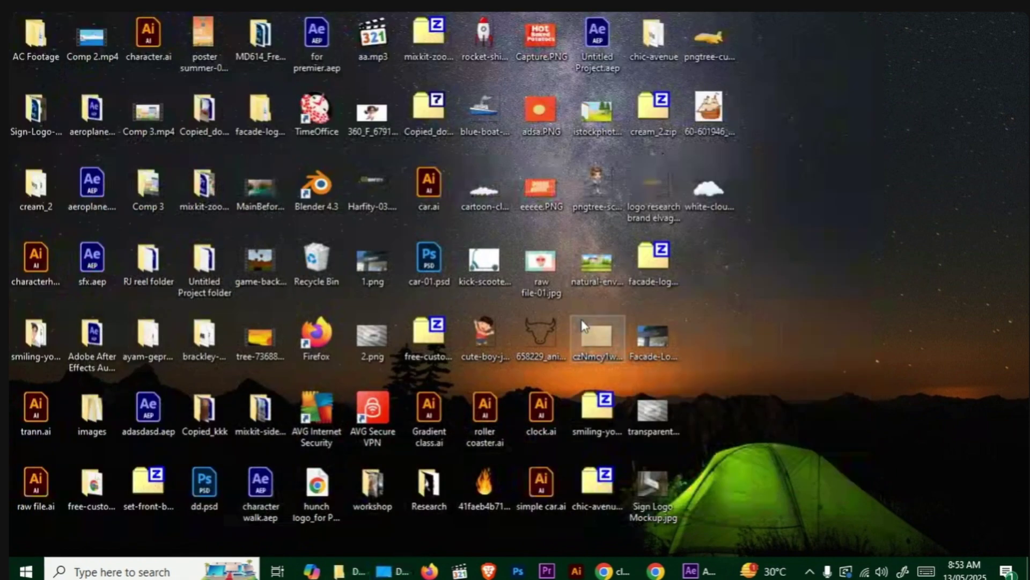
drag(662, 538, 332, 494)
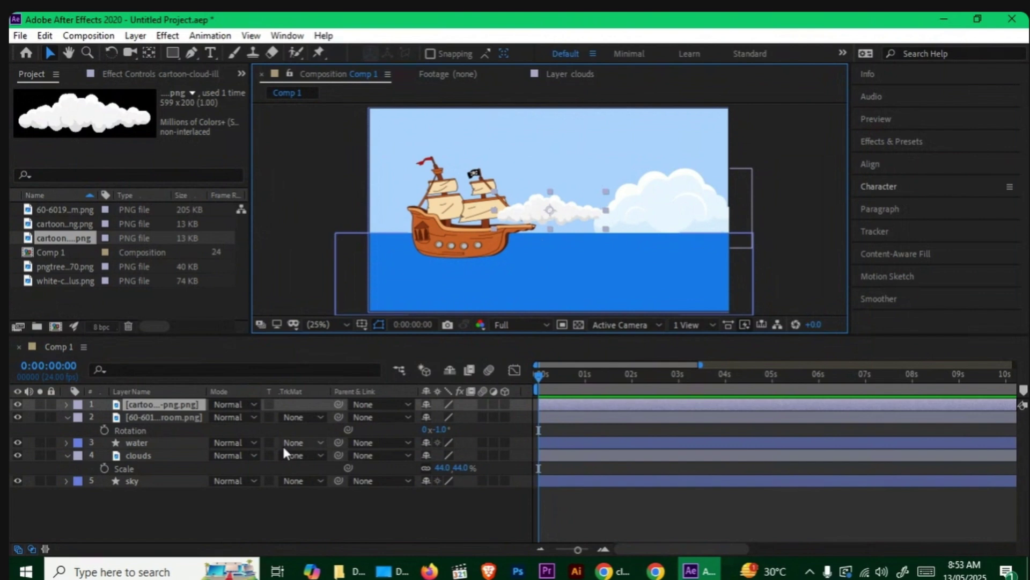
Scale the cartoon cloud layer to 195%, place it between the clouds and sky layers, and shift it slightly right
key(s)
drag(438, 418, 509, 417)
drag(183, 406, 179, 473)
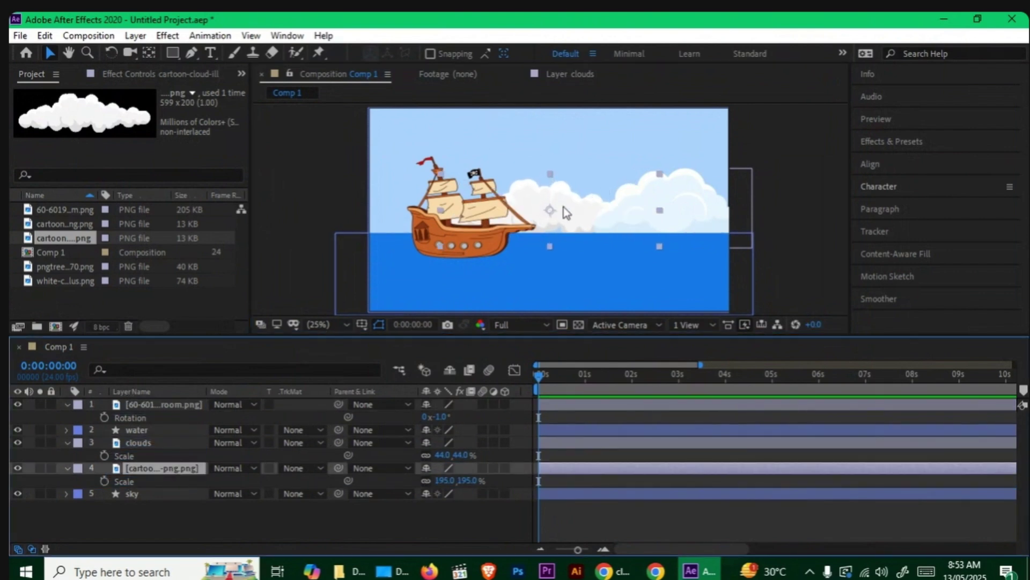
mouse_move(563, 204)
mouse_down()
mouse_move(573, 194)
mouse_move(580, 204)
mouse_up()
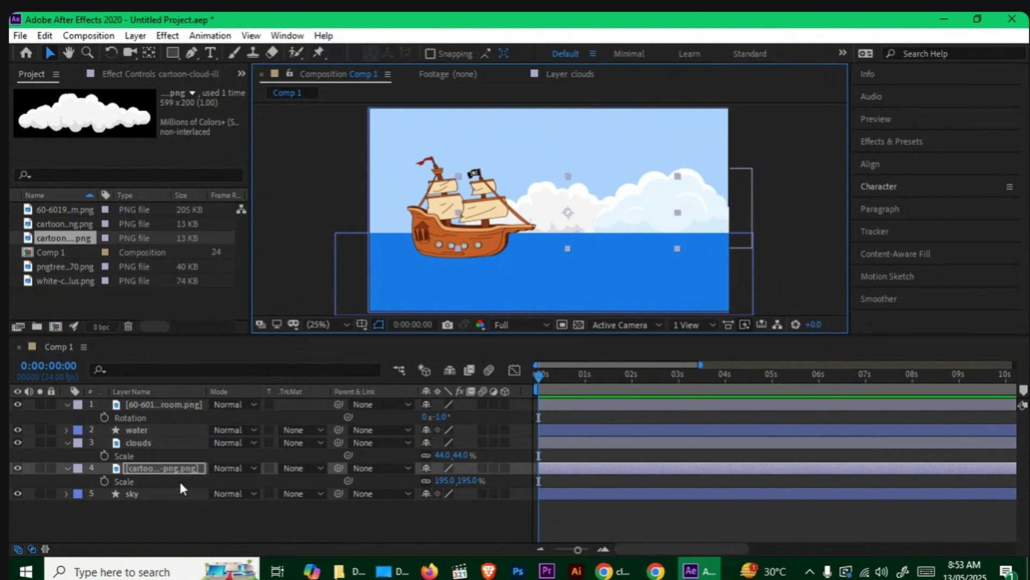
Rename the cartoon cloud layer to clouds2 and select it together with the clouds layer
click(161, 468)
key(Return)
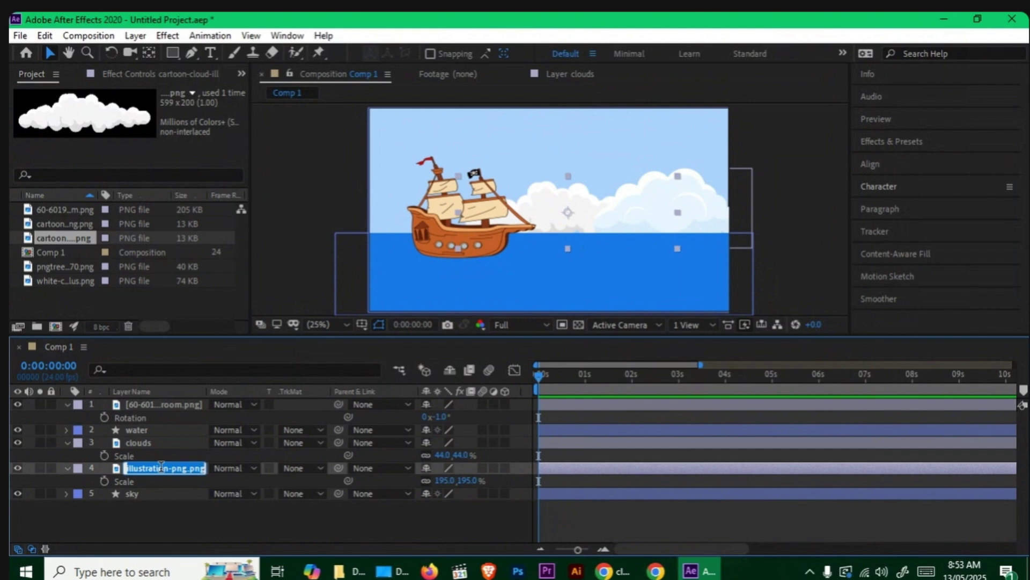
text(clouds2)
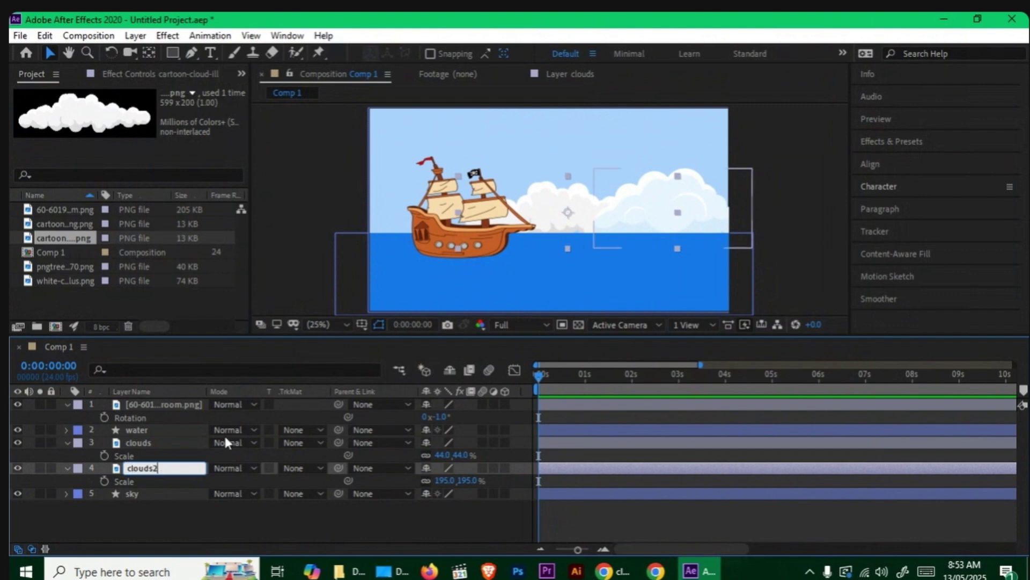
click(207, 538)
click(162, 469)
ctrl+click(148, 444)
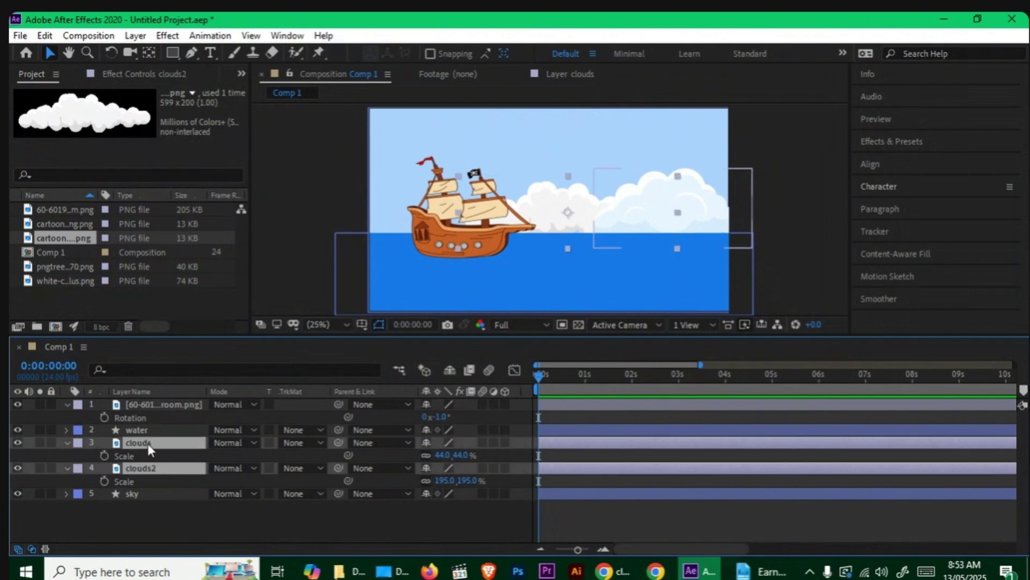
Switch to the web whiteboard in Chrome and handwrite "Cntr + D → Duplicate (copy)" below the "N → End" note
click(609, 570)
click(448, 26)
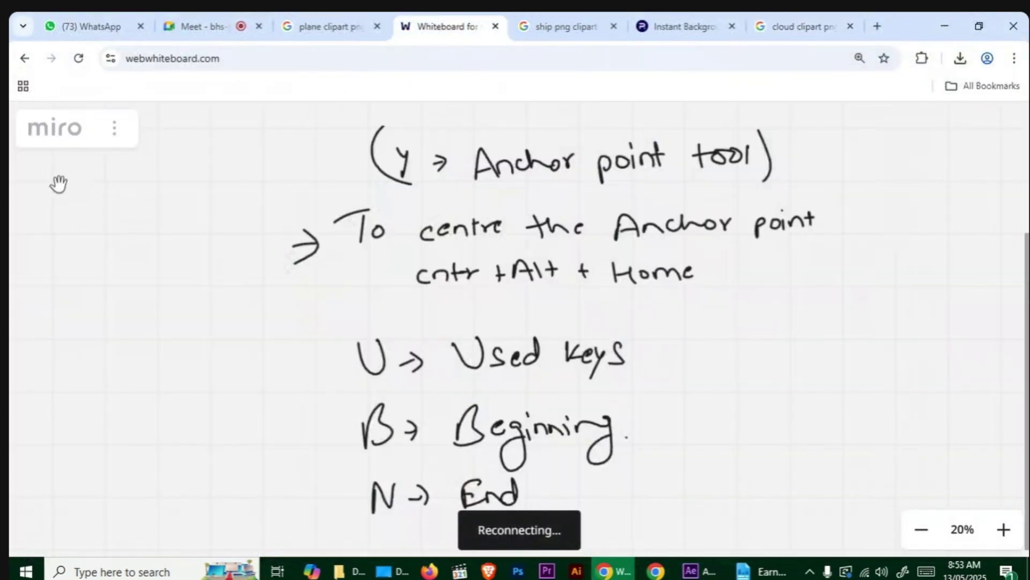
scroll(224, 317, down, 5)
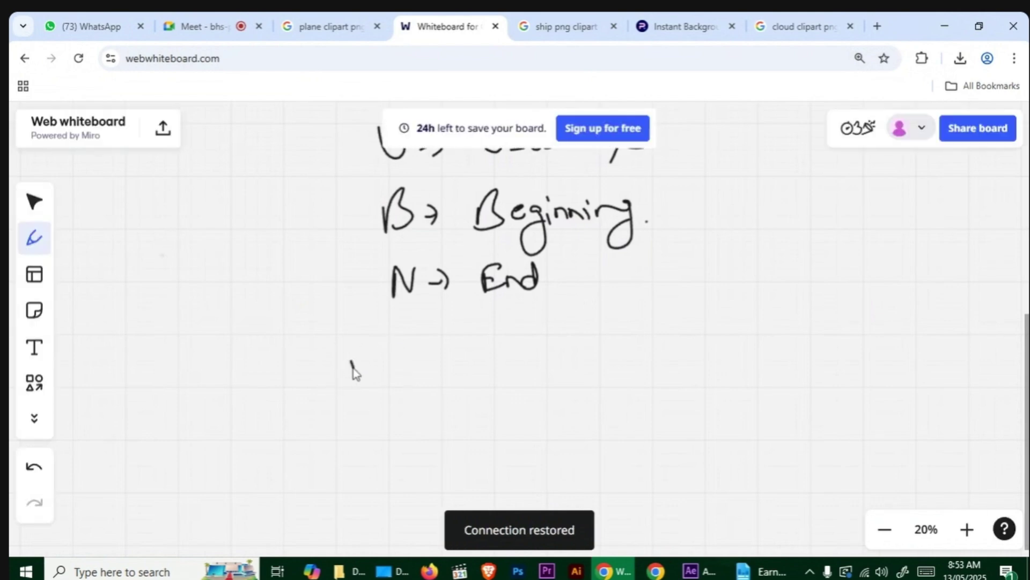
drag(353, 367, 352, 385)
drag(359, 369, 376, 369)
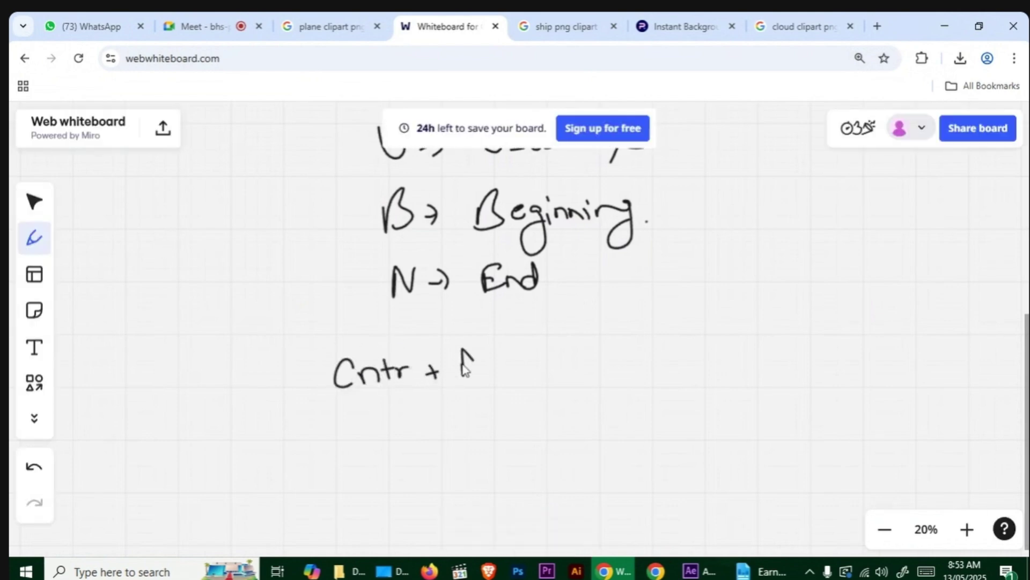
mouse_move(572, 349)
mouse_down()
mouse_move(572, 383)
mouse_move(599, 363)
mouse_move(629, 371)
mouse_move(639, 347)
mouse_move(647, 366)
mouse_move(663, 355)
mouse_move(701, 360)
mouse_up()
drag(690, 353, 716, 349)
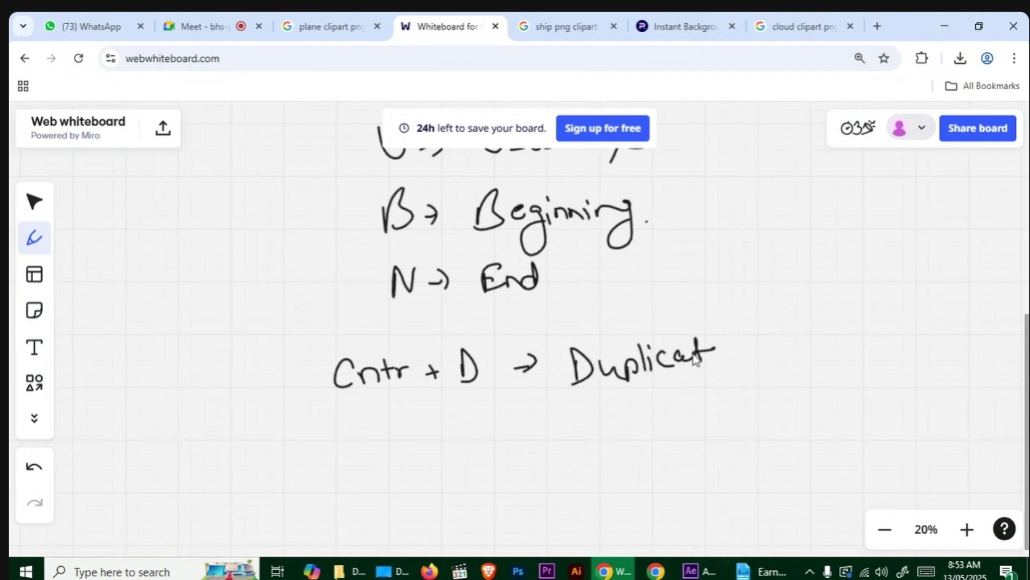
drag(756, 316, 754, 370)
drag(772, 344, 796, 356)
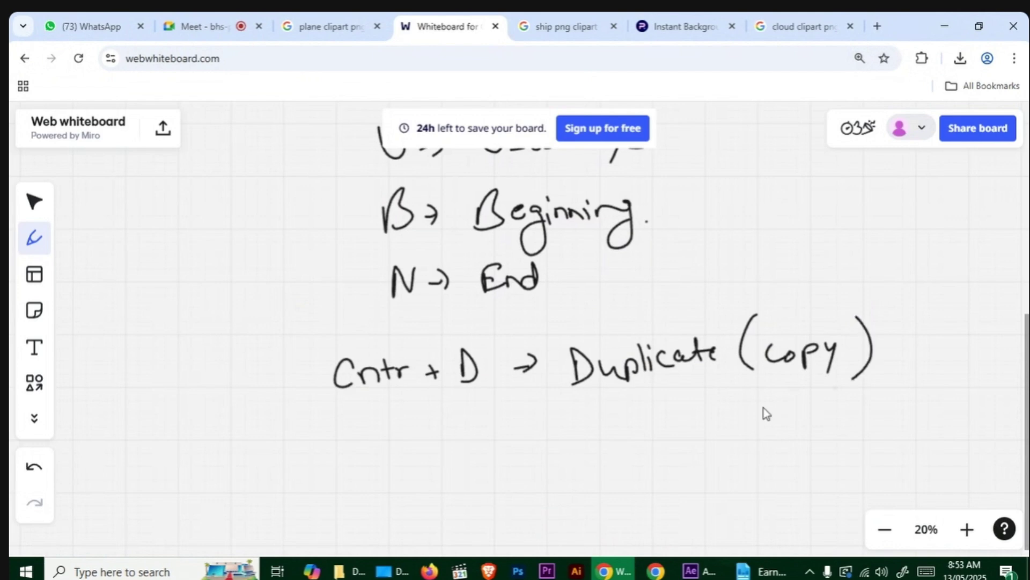
Switch to After Effects and try duplicating the clouds and clouds2 layers, with the copies moved left behind the ship
click(699, 571)
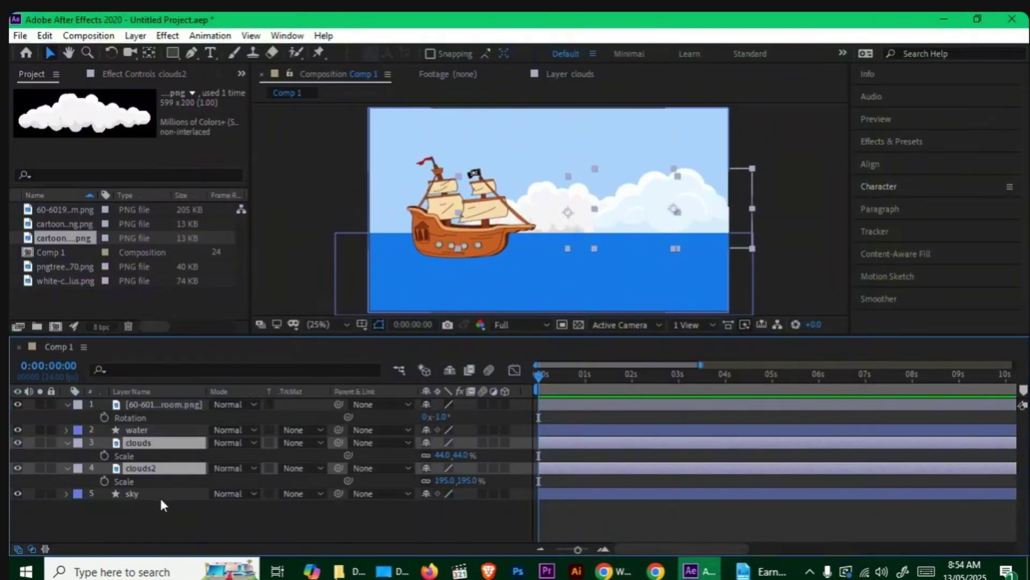
key(ctrl+d)
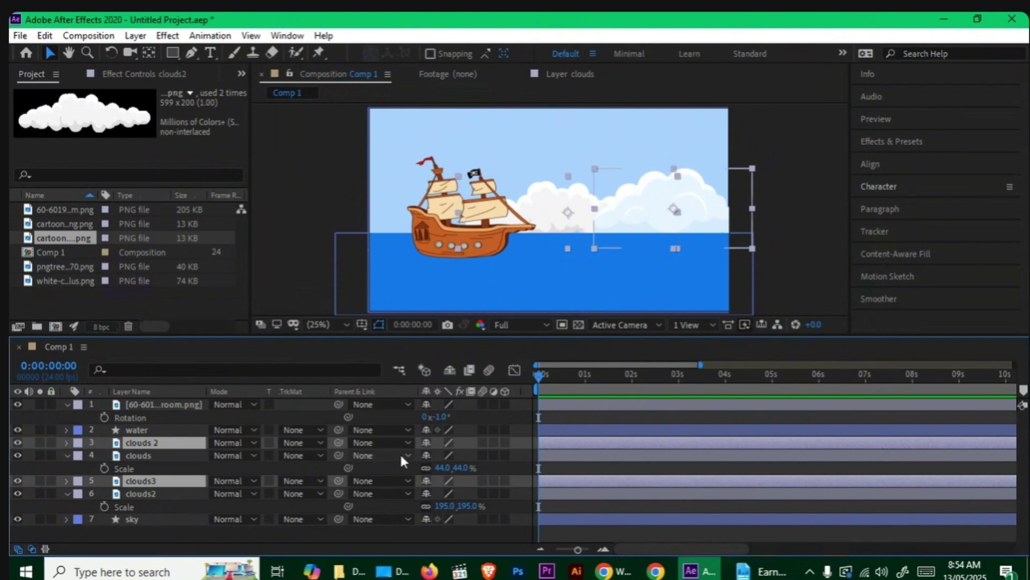
key(p)
drag(439, 456, 153, 463)
drag(431, 456, 11, 417)
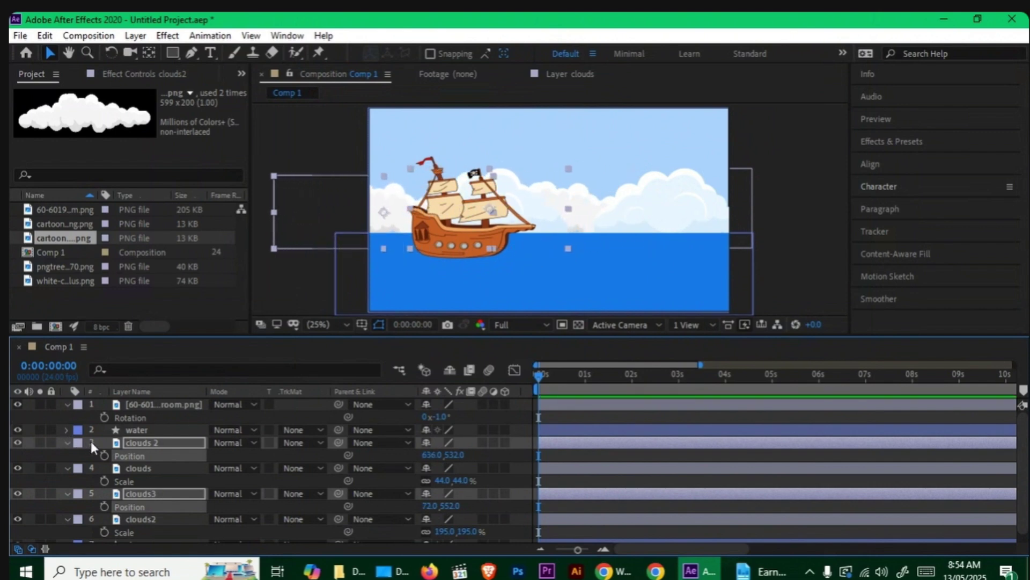
key(ctrl+z)
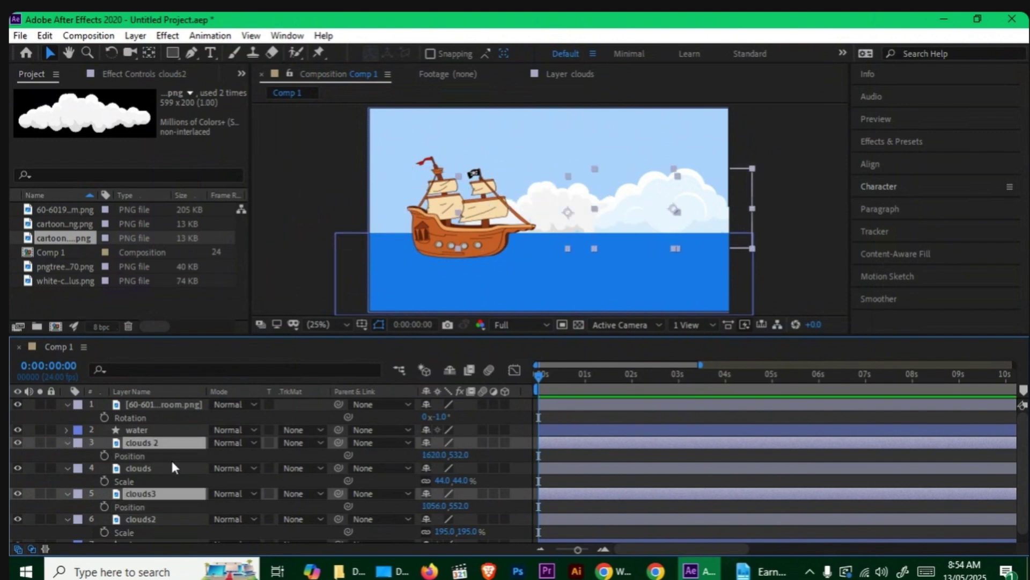
key(ctrl+z)
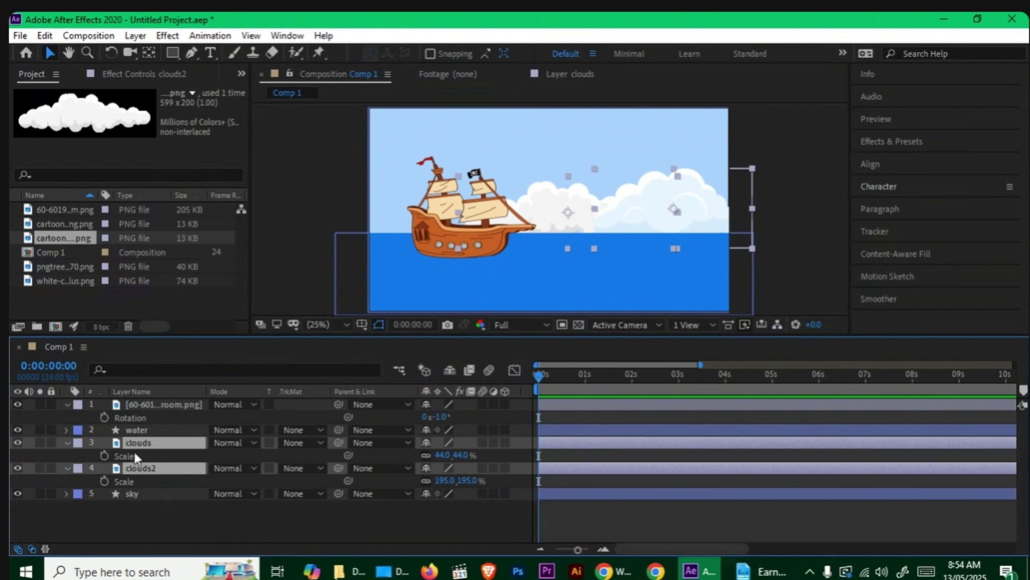
Duplicate the clouds and clouds2 layers and move the copies left behind the ship, to X positions 595 and 31
click(101, 523)
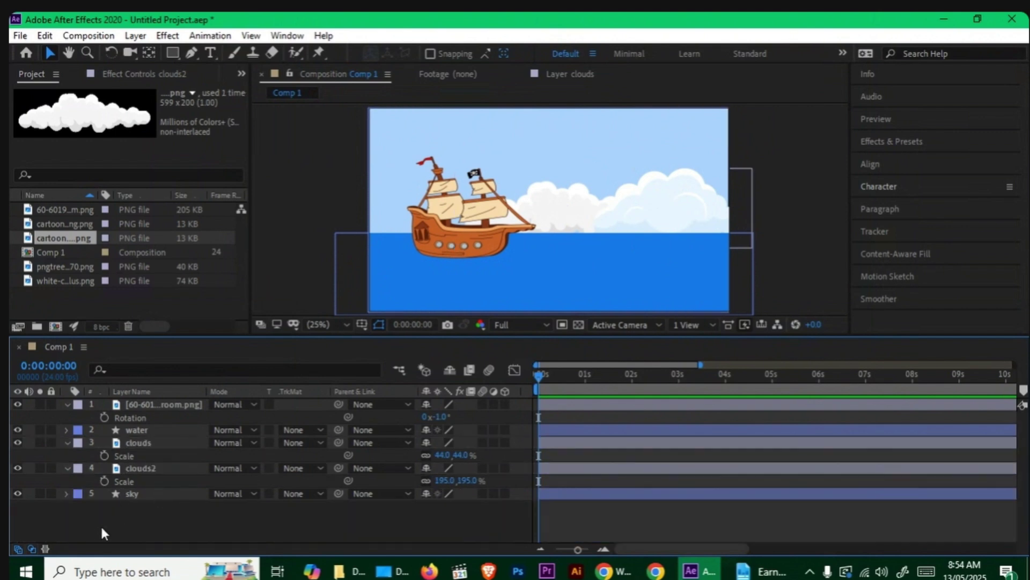
click(140, 446)
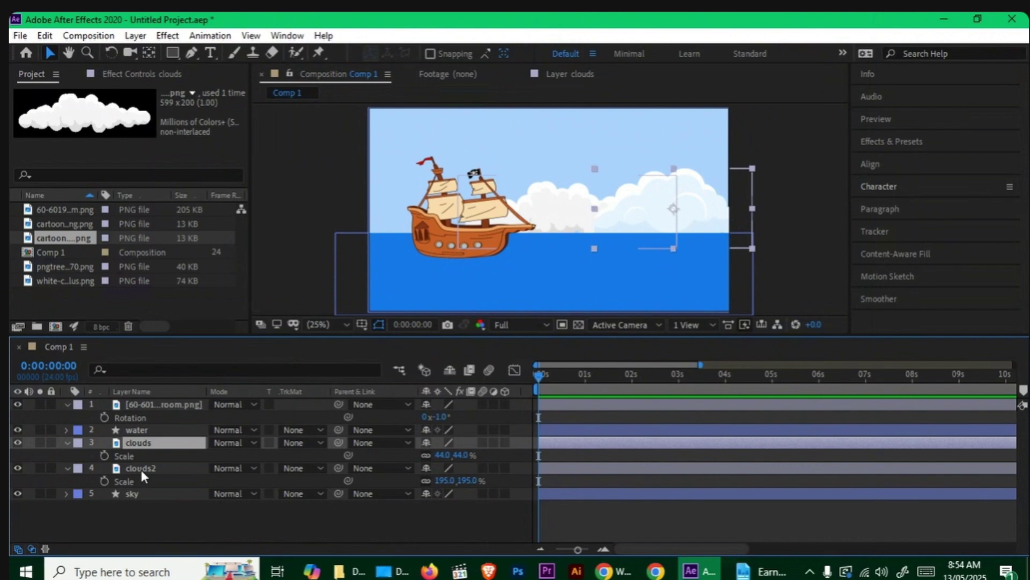
shift+click(141, 469)
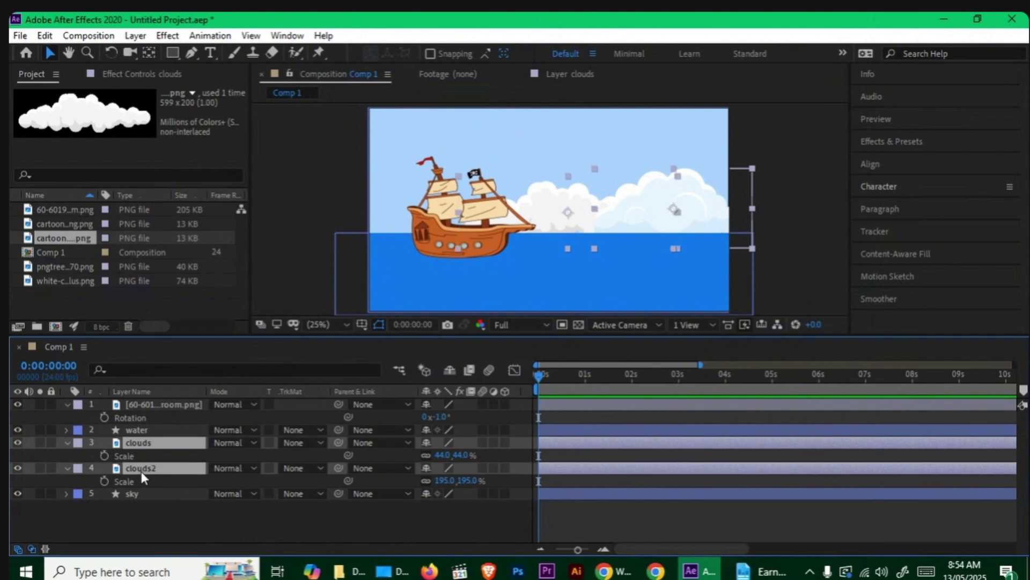
key(ctrl+d)
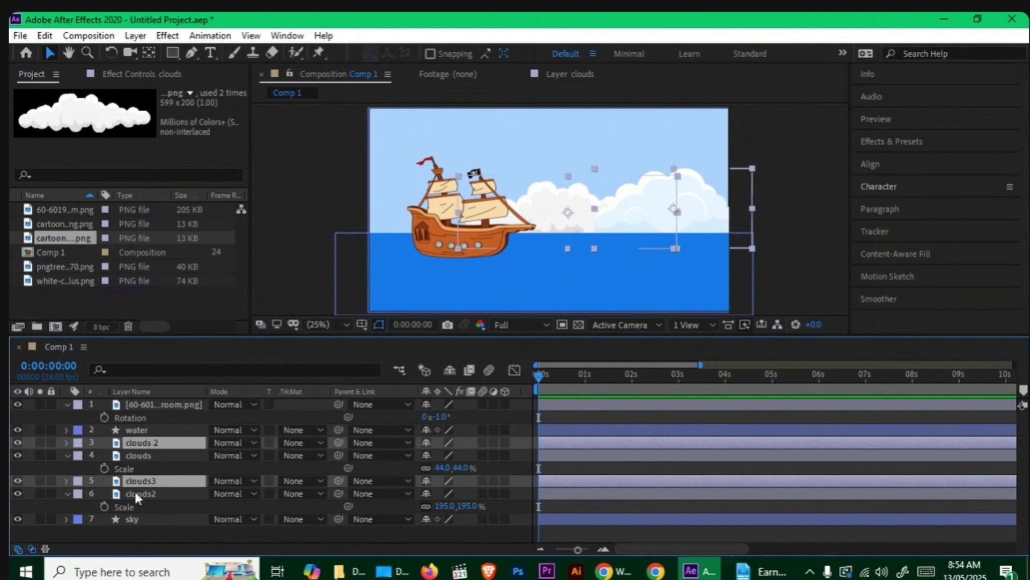
key(p)
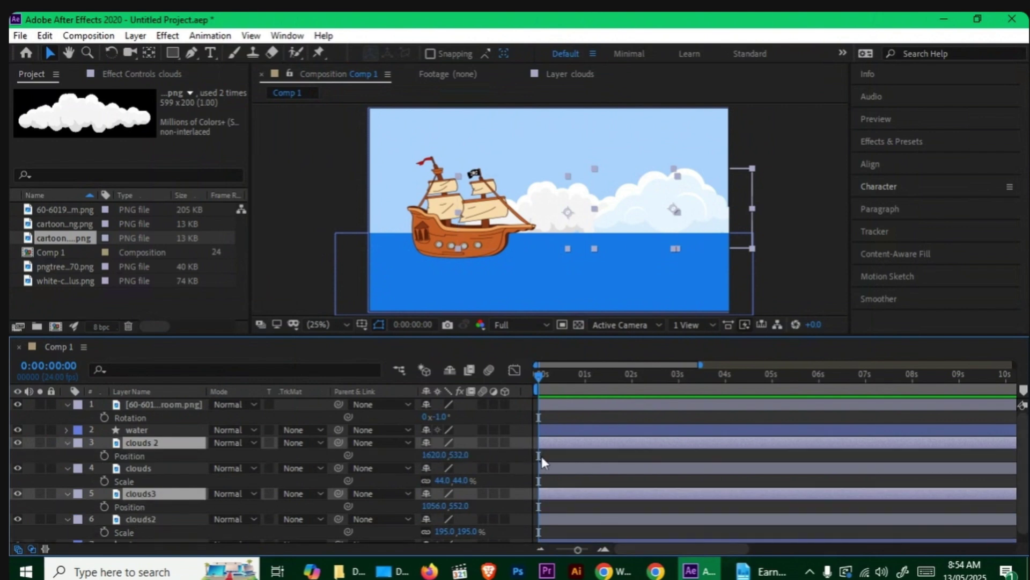
drag(440, 455, 222, 454)
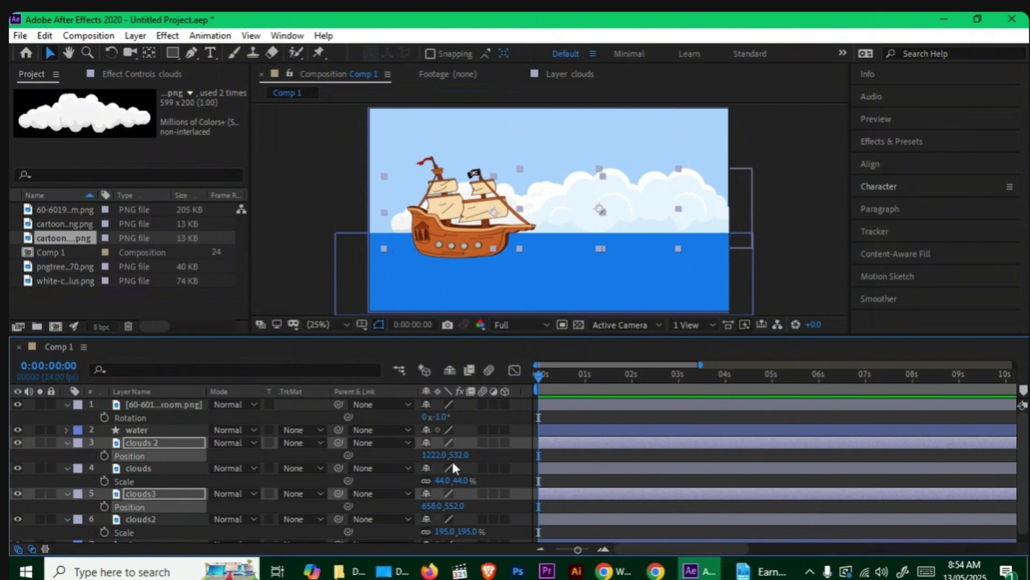
drag(424, 455, 230, 460)
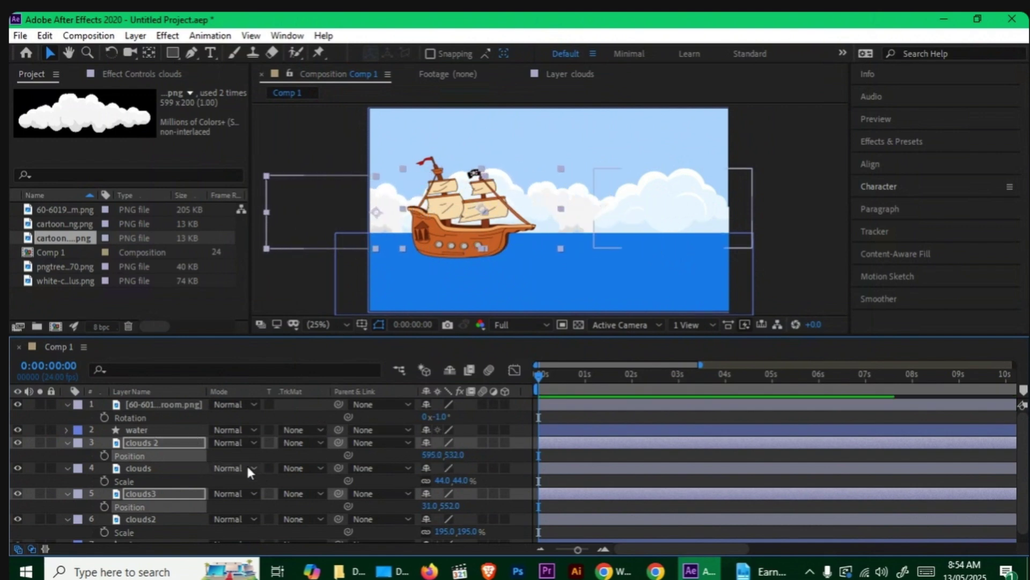
Collapse the properties of all four cloud layers in the Comp 1 layer list
click(162, 468)
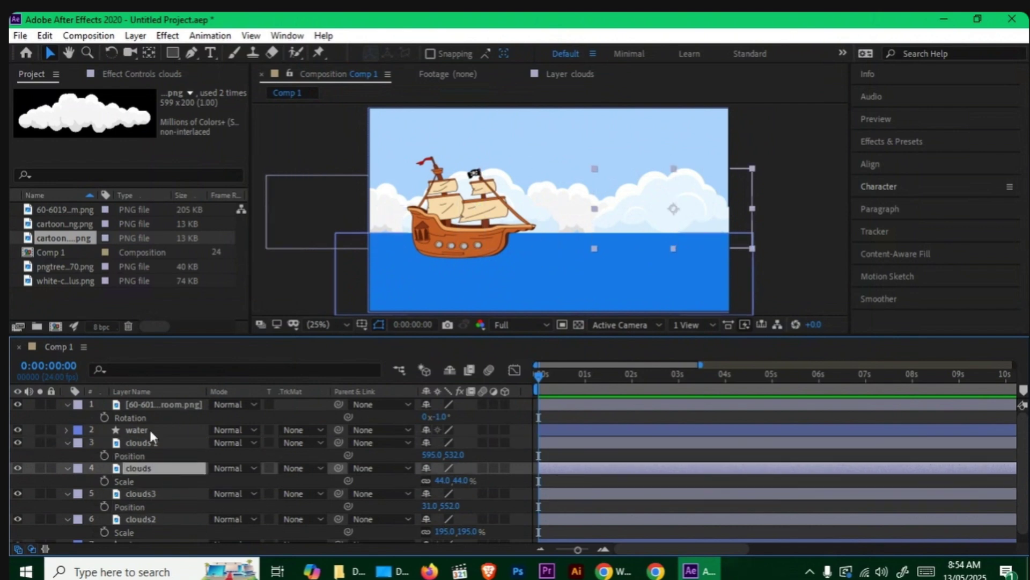
click(65, 443)
click(65, 456)
click(66, 467)
click(66, 480)
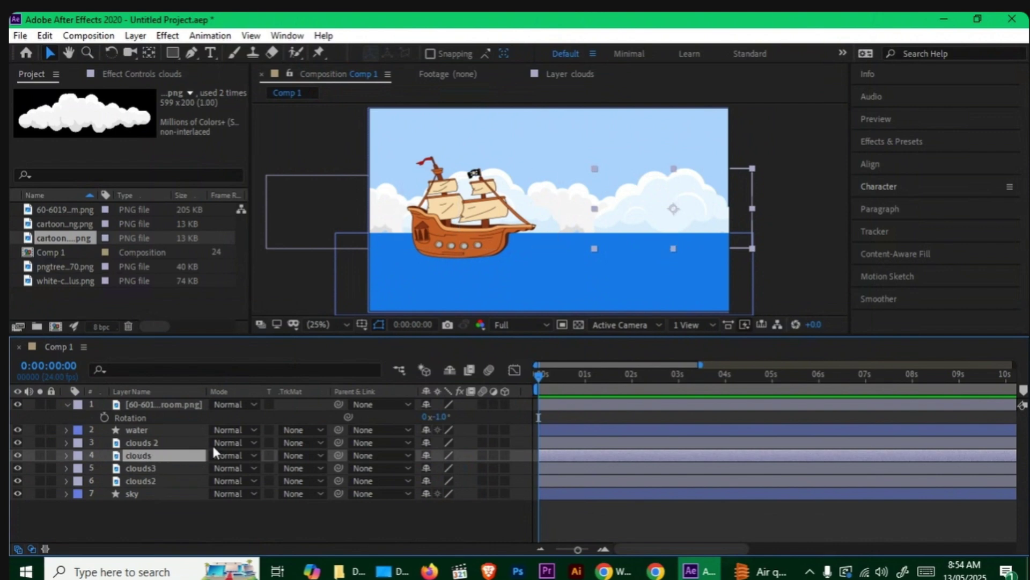
Rename the pirate ship image layer in Comp 1 to ship
click(174, 406)
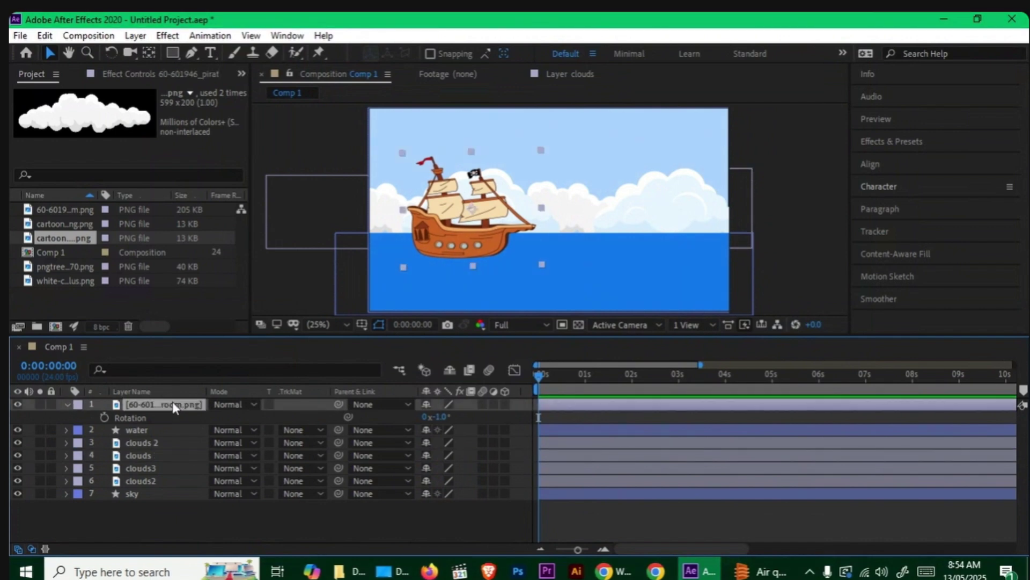
key(Return)
text(ship)
click(189, 520)
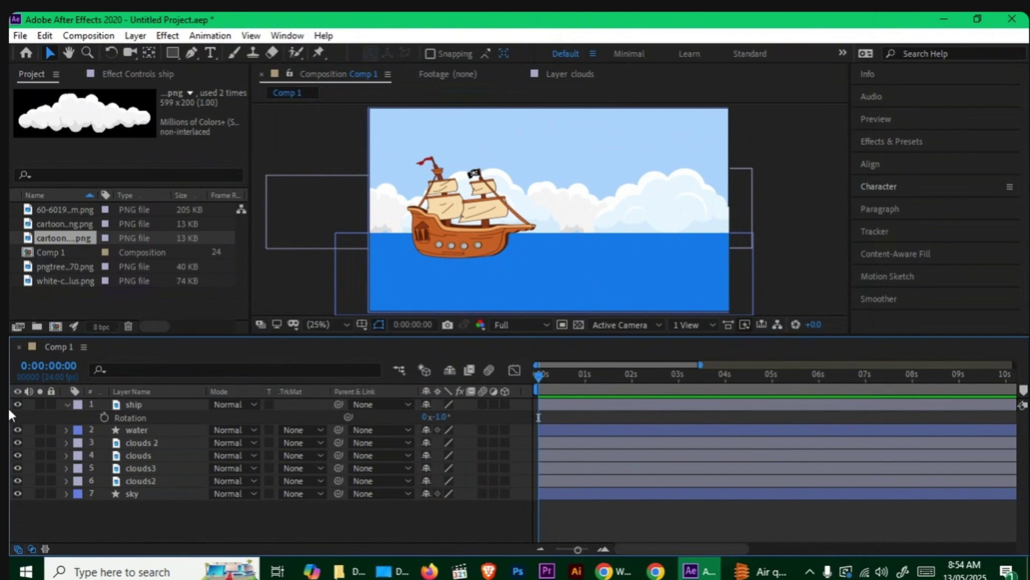
Add the yellow airplane PNG from the desktop to Comp 1, scale it to 54%, and place it in line with the upper sky, just outside the frame's right edge
click(67, 405)
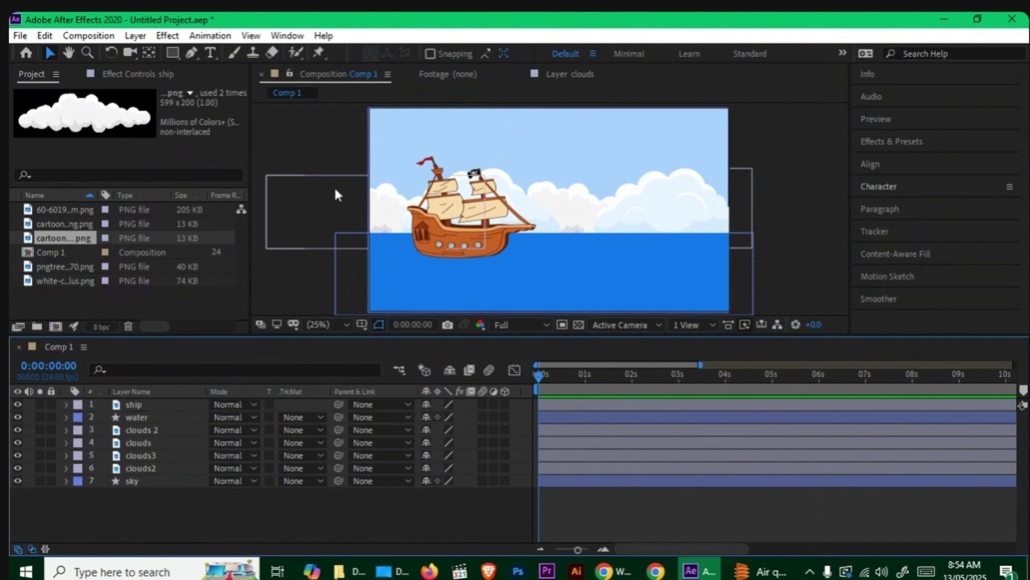
click(945, 19)
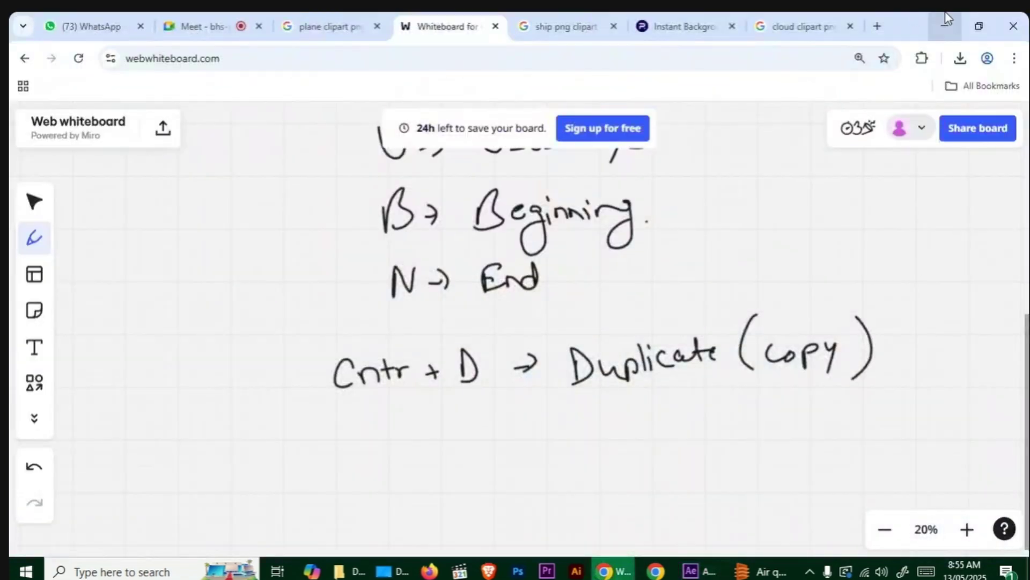
click(944, 22)
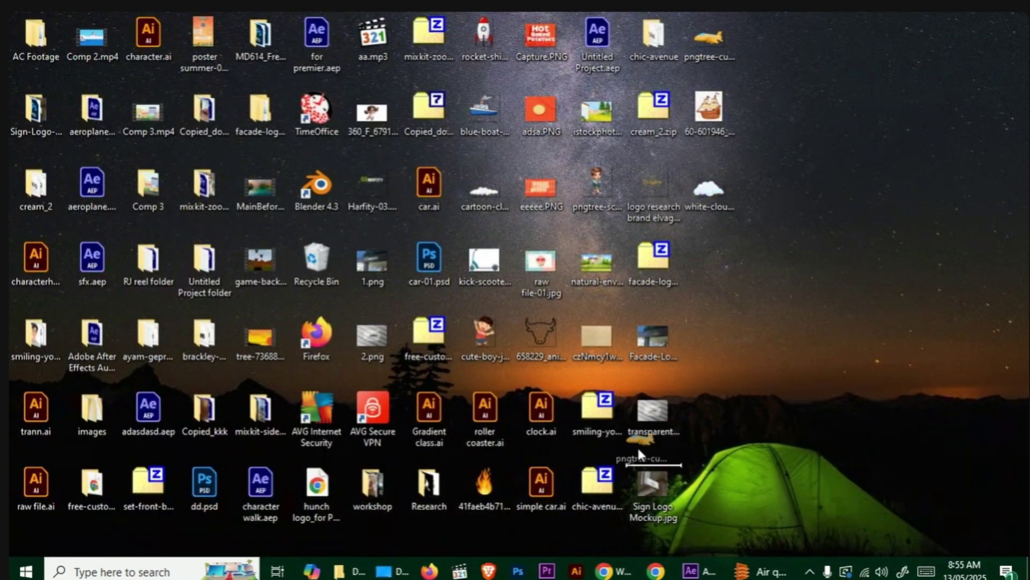
drag(705, 545, 368, 501)
drag(607, 193, 824, 126)
key(s)
drag(443, 416, 411, 422)
mouse_move(750, 138)
mouse_down()
mouse_move(661, 133)
mouse_move(751, 132)
mouse_up()
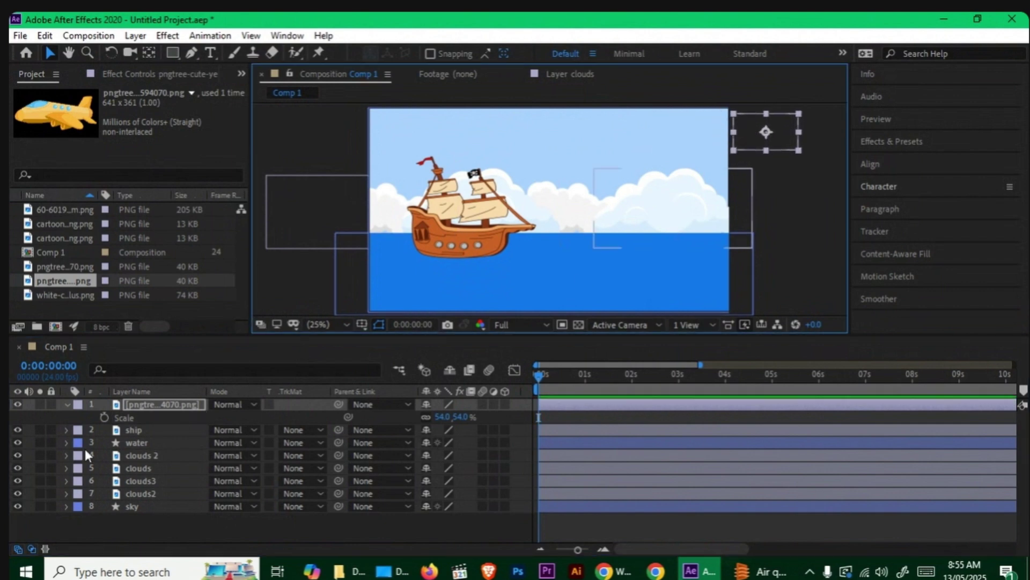
Rename the airplane image layer in Comp 1 to plane and collapse its properties
click(169, 408)
key(Return)
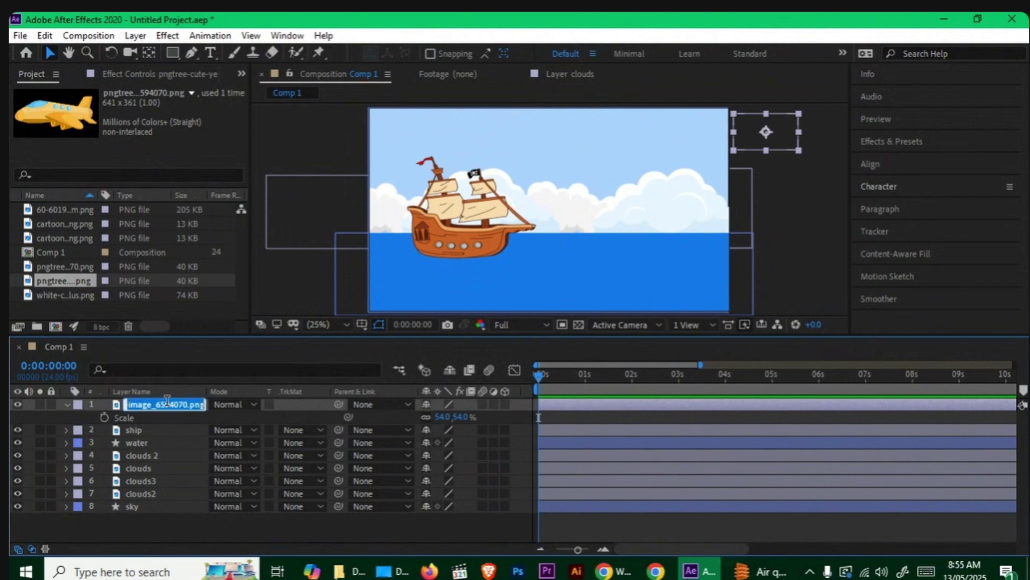
text(plane)
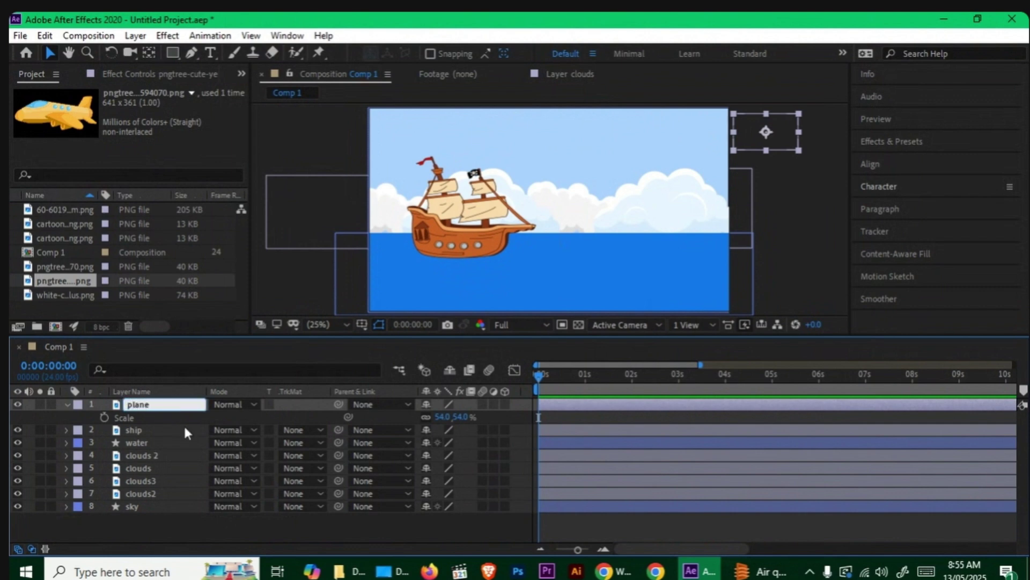
click(147, 524)
click(66, 403)
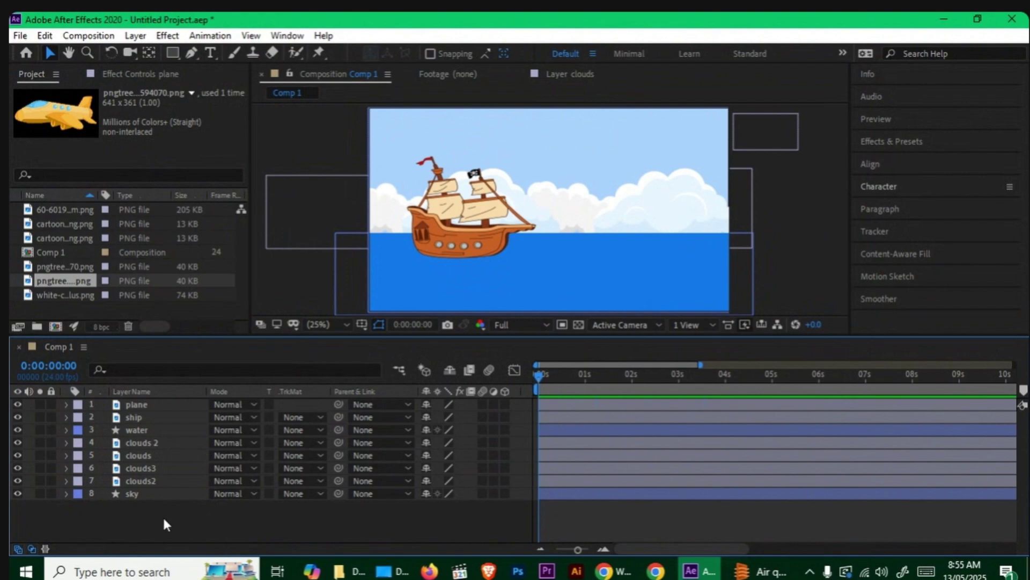
Switch to Chrome and search Google Images for "hot air balloon clipart png" in place of the cloud clipart search
click(613, 571)
click(832, 26)
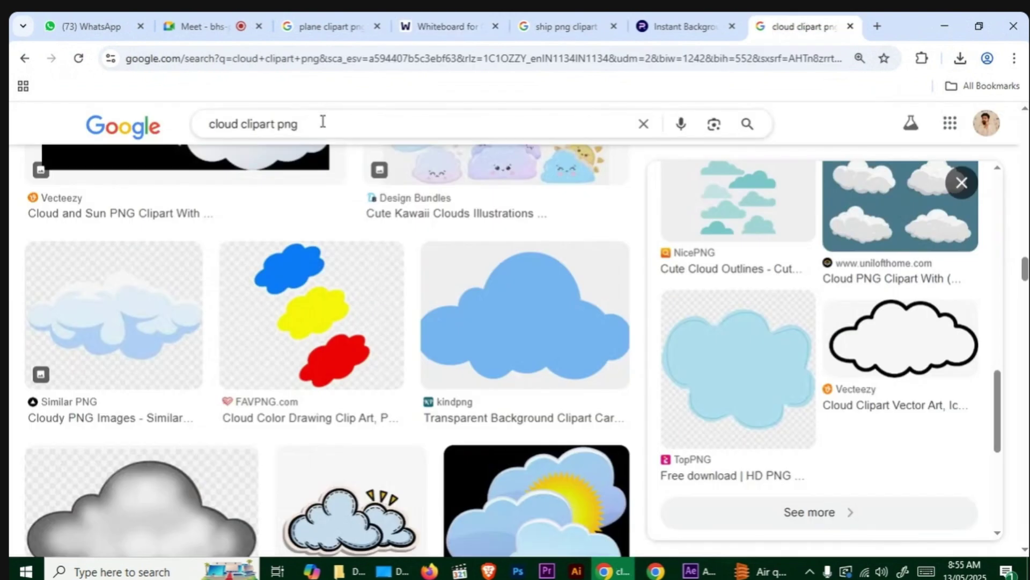
drag(320, 123, 81, 129)
text(Hot air ba)
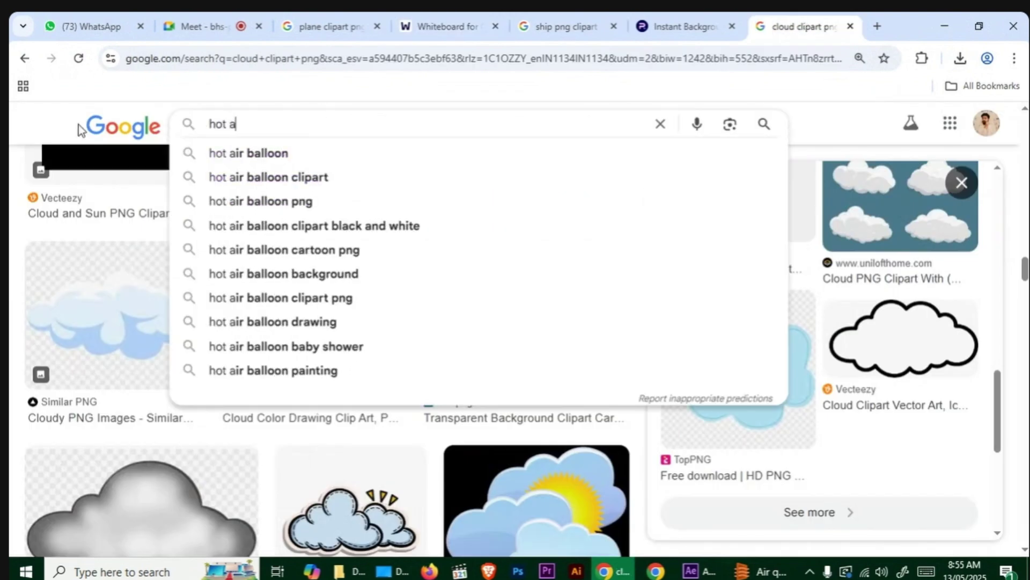
text(lloon)
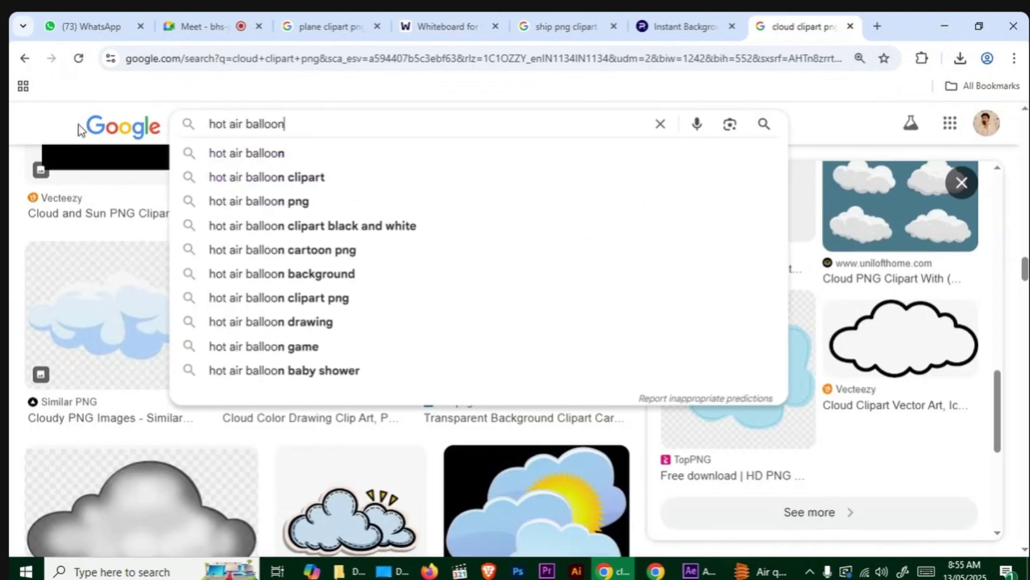
key(Down)
key(Down)
key(Down)
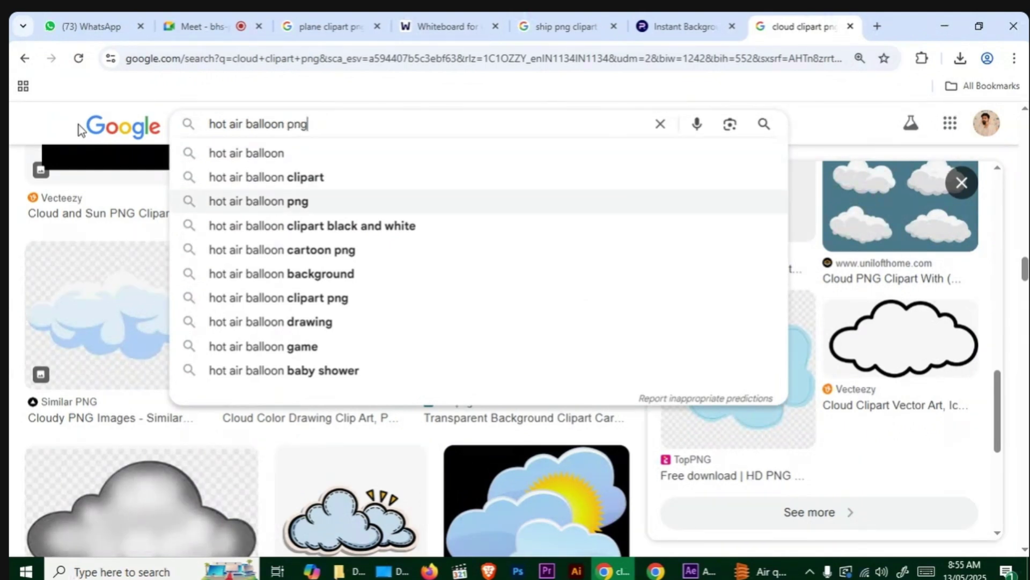
key(Return)
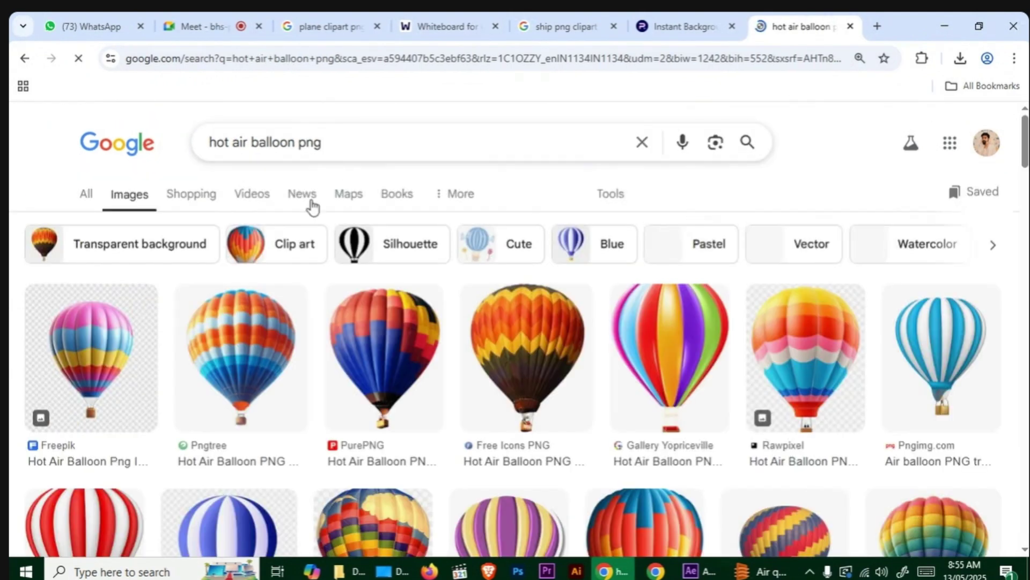
click(296, 143)
text(clipart)
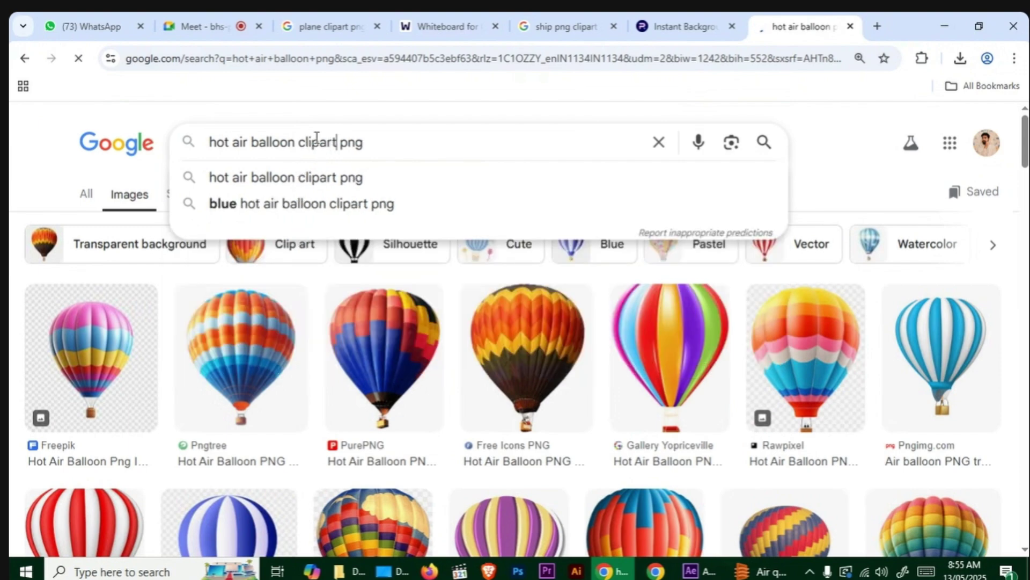
Save the multicoloured striped balloon image from Free Icons PNG to the Desktop as air-balloon-png-transparent-back.png
scroll(563, 263, down, 3)
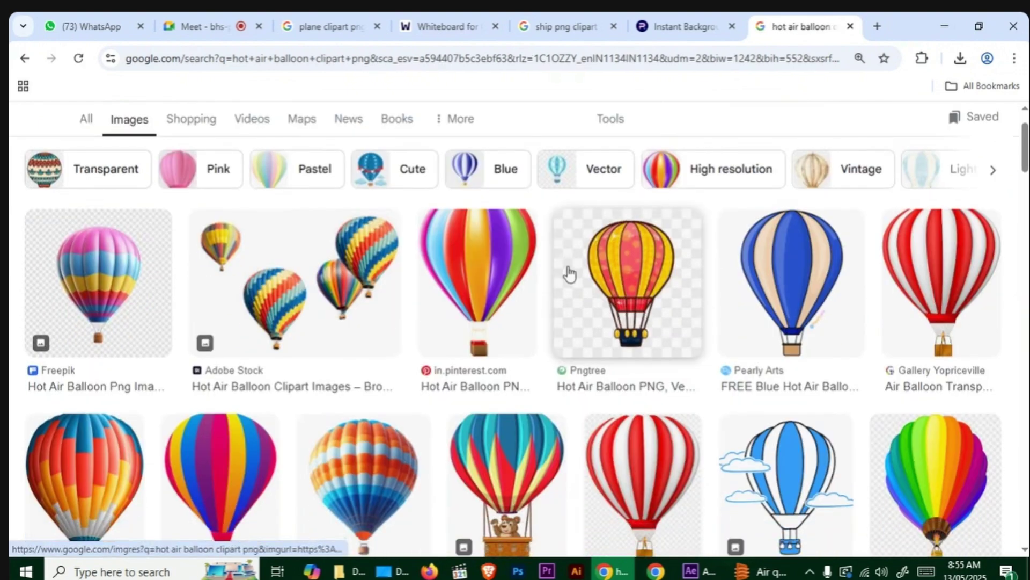
click(266, 387)
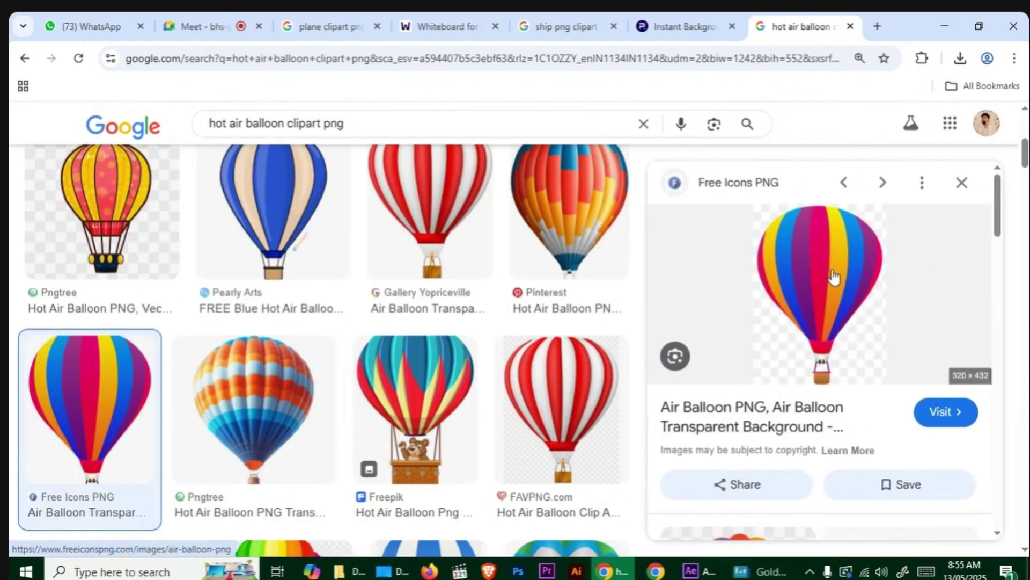
right_click(831, 271)
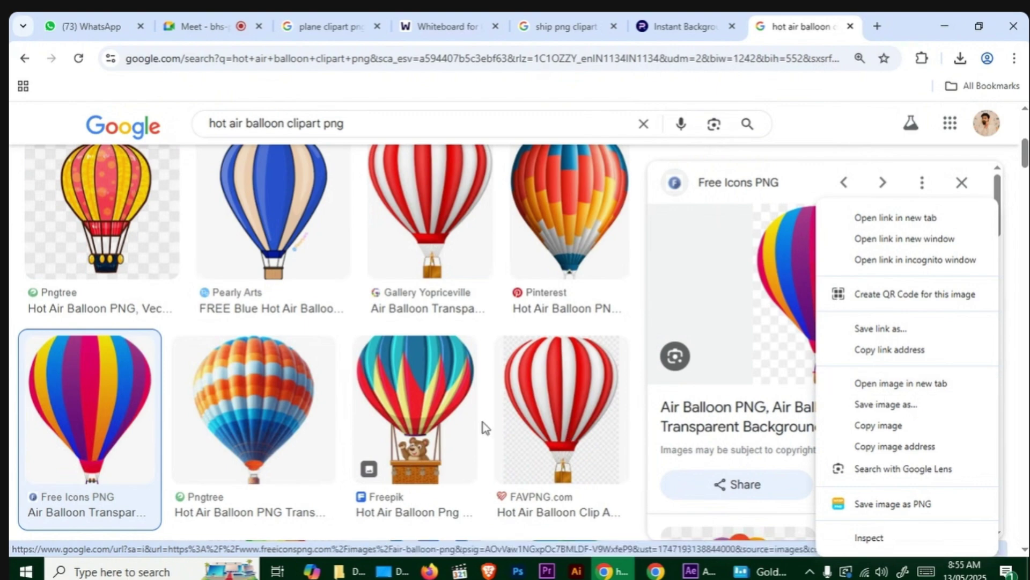
click(894, 500)
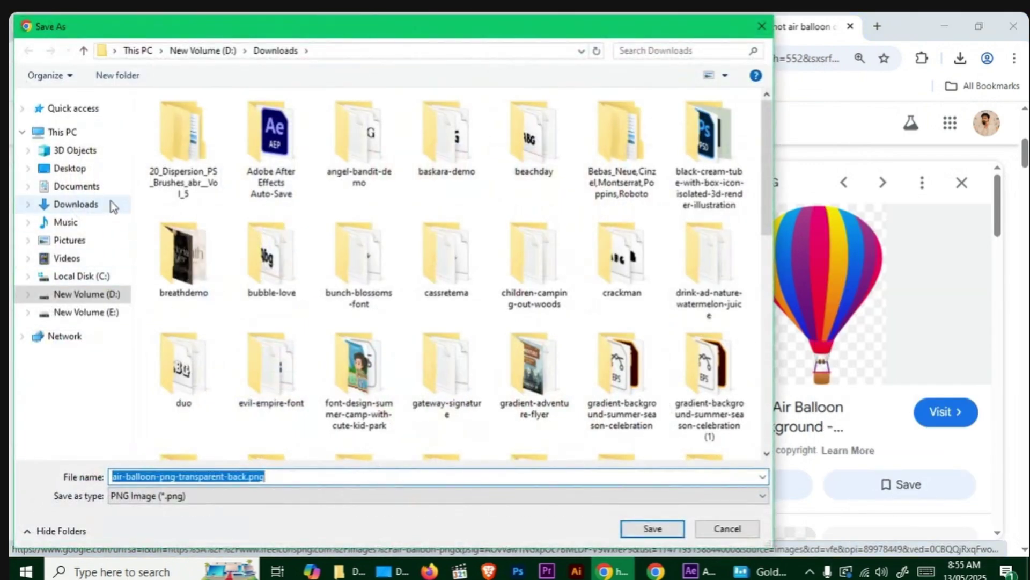
click(71, 169)
click(652, 528)
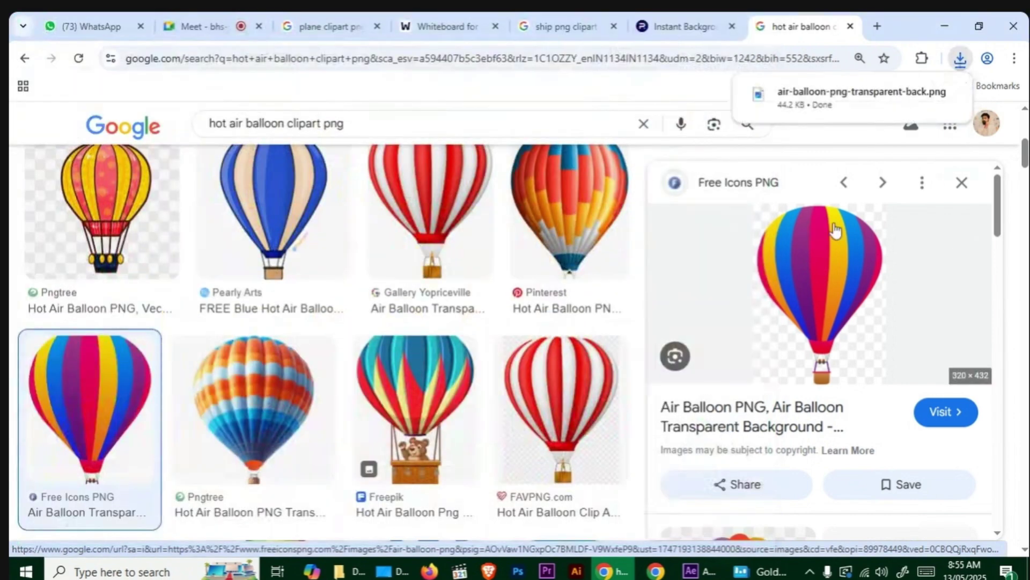
Add the downloaded balloon PNG to Comp 1 in After Effects and move it just outside the frame's left edge, behind the ship
click(953, 65)
click(955, 65)
click(907, 125)
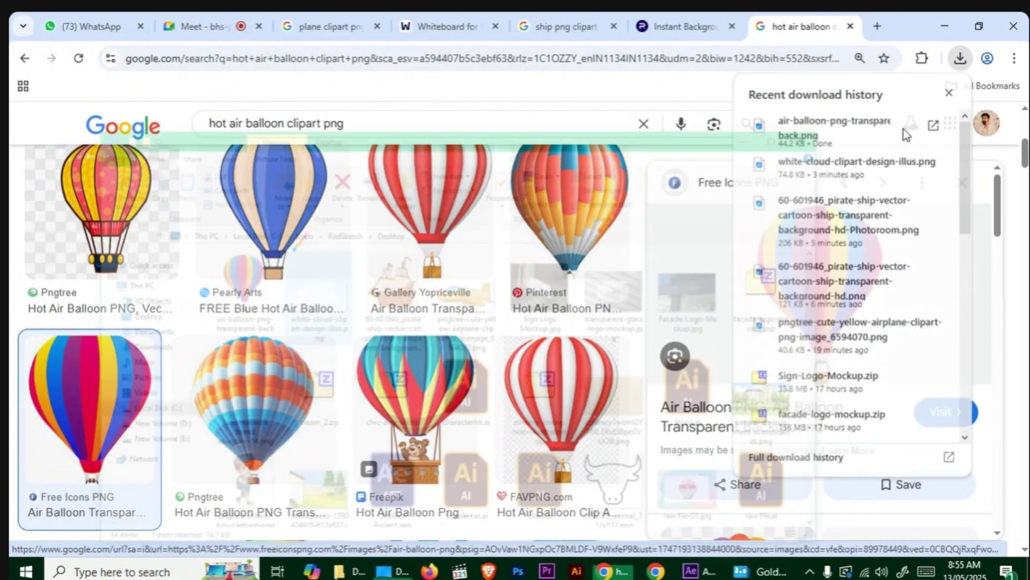
drag(715, 566, 168, 520)
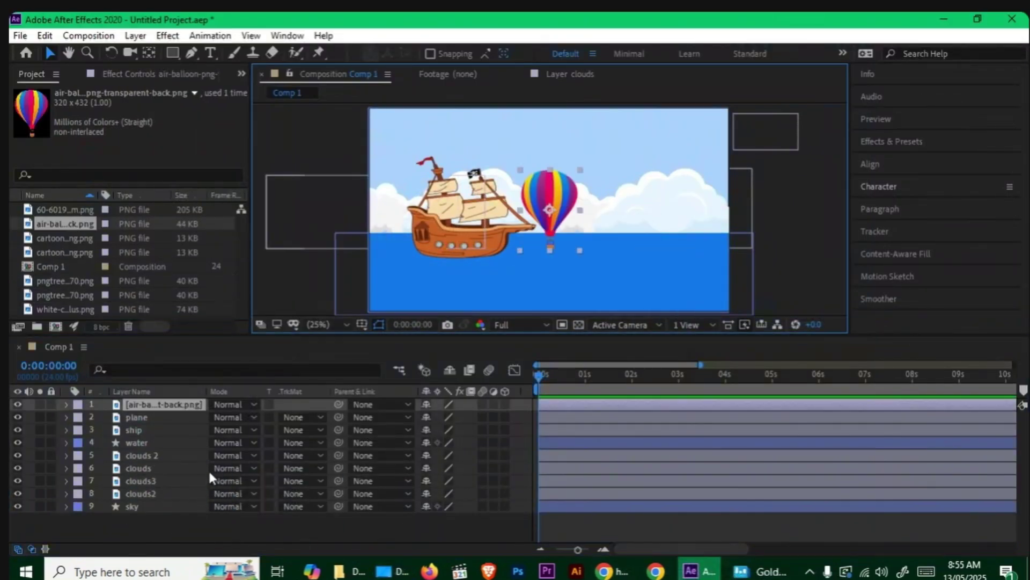
drag(553, 203, 344, 185)
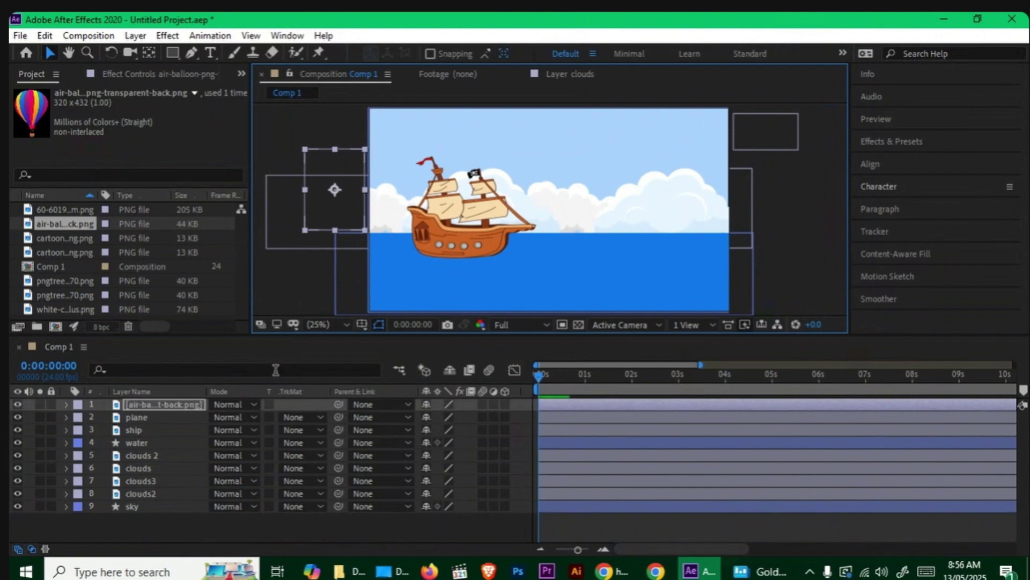
Rename the balloon image layer in Comp 1 to hot air balloon
double_click(172, 404)
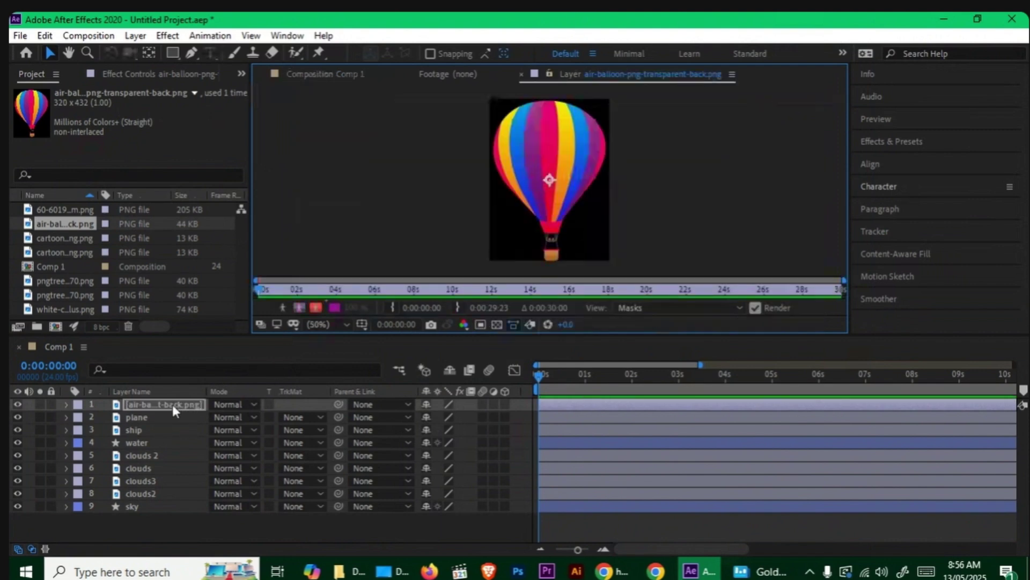
click(332, 72)
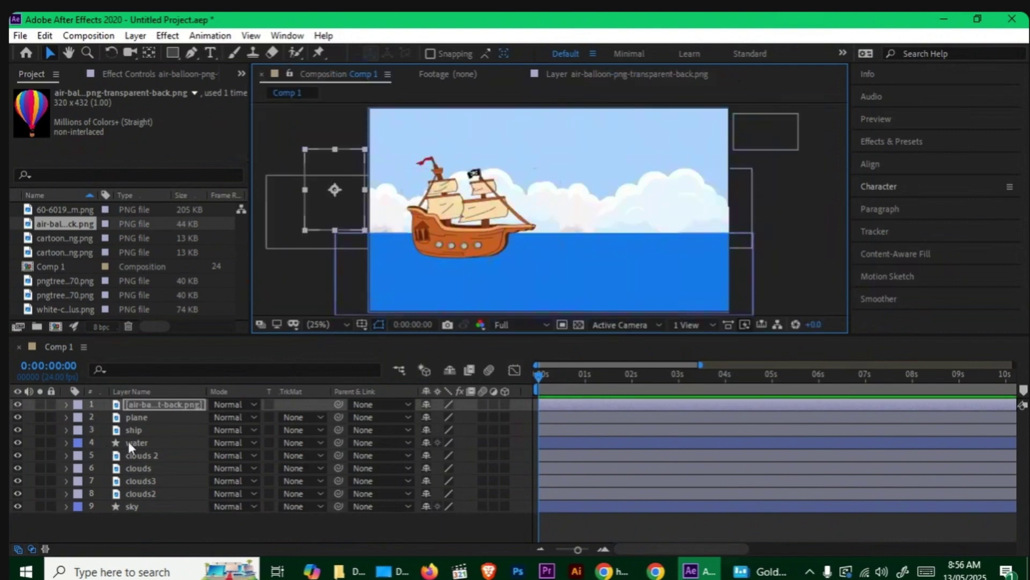
key(Return)
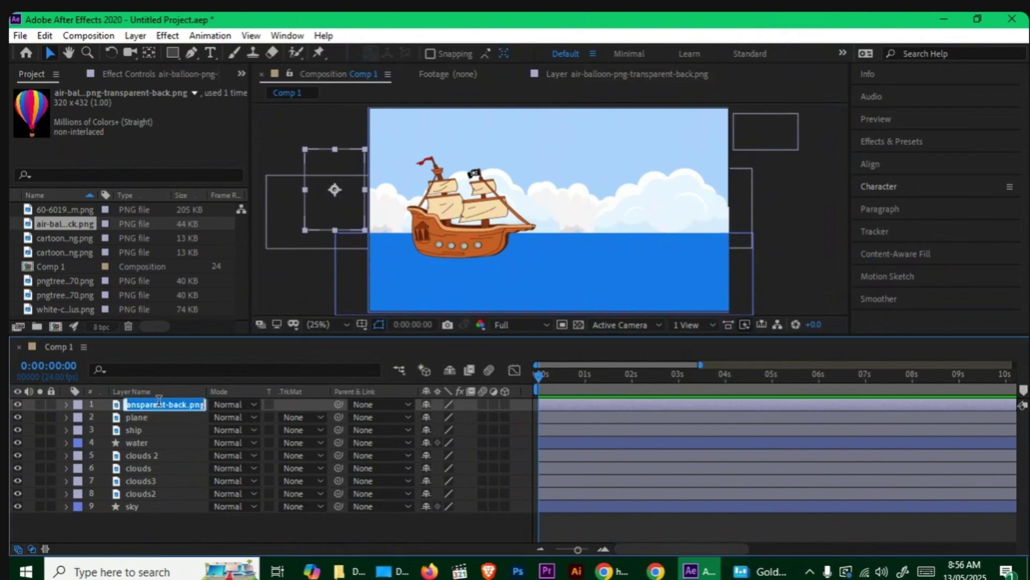
text(hot air balloon)
click(209, 523)
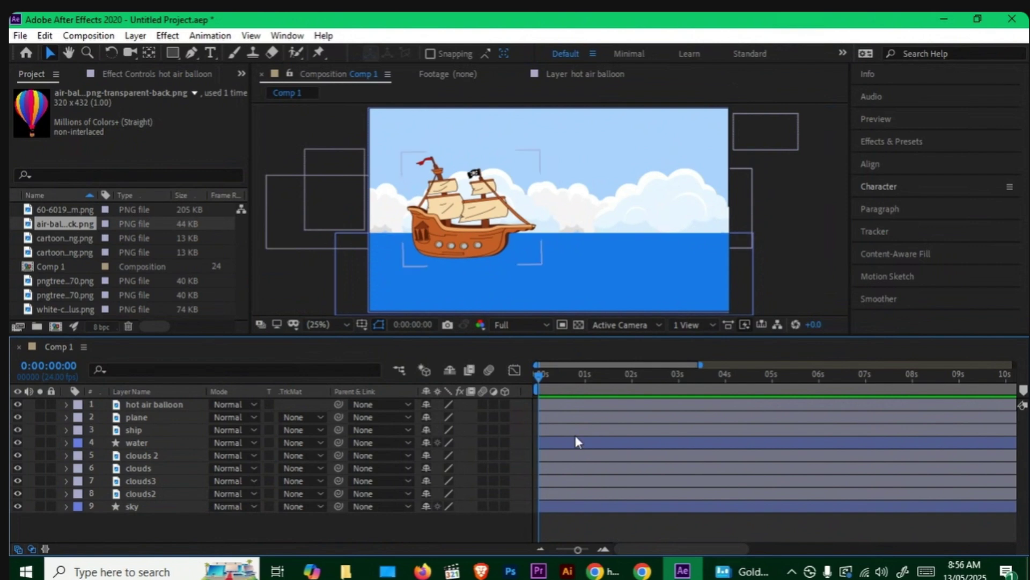
Animate the plane flying left across the sky with a Position keyframe at 0 seconds and one with X at -364 at 2 seconds
click(129, 418)
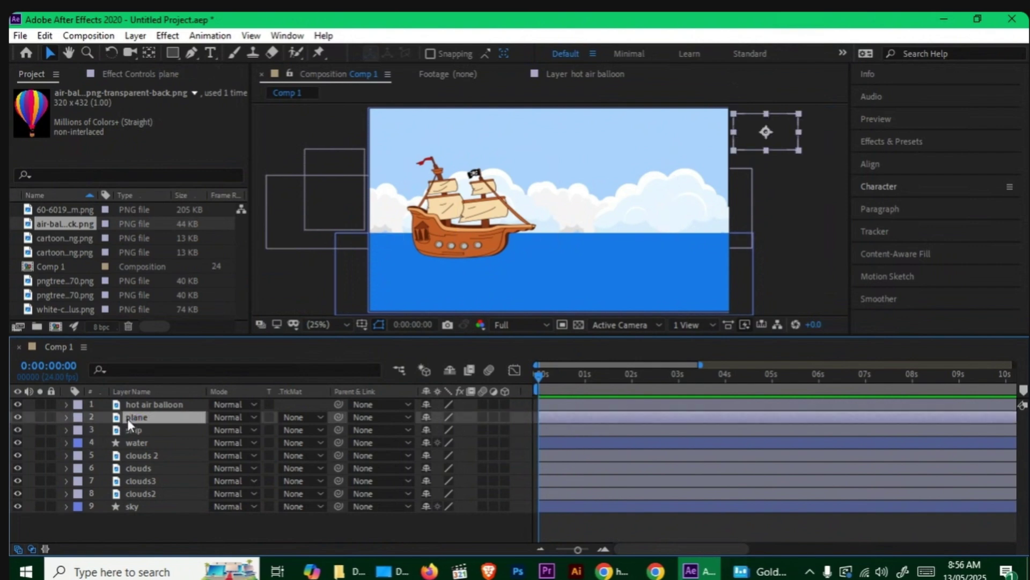
key(p)
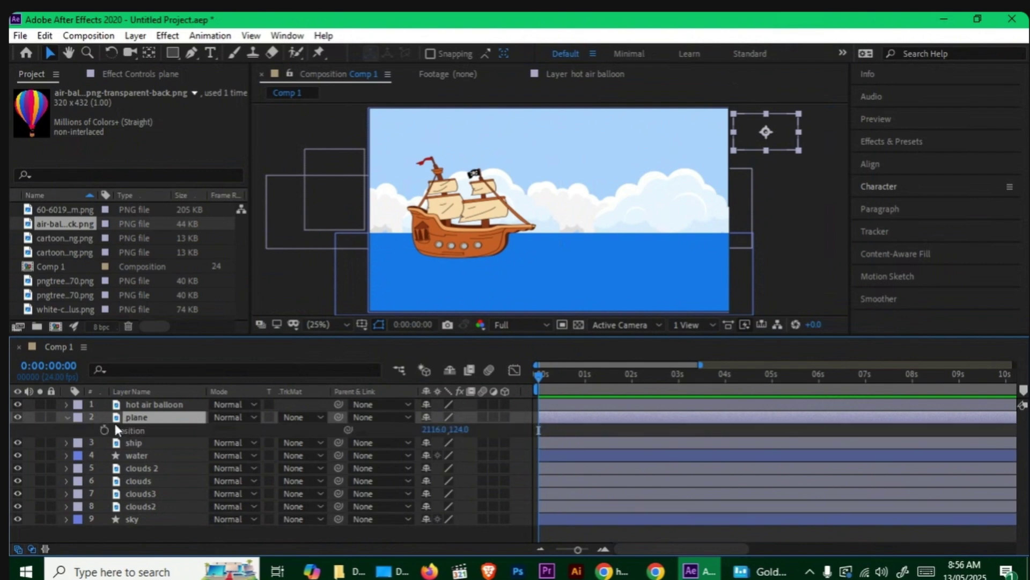
click(105, 428)
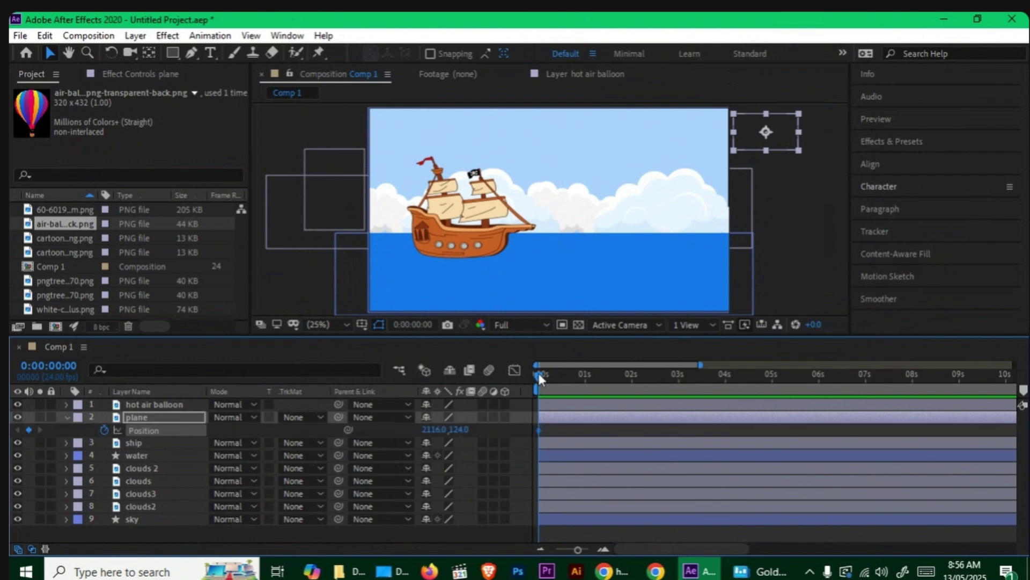
drag(539, 373, 631, 379)
drag(435, 430, 266, 443)
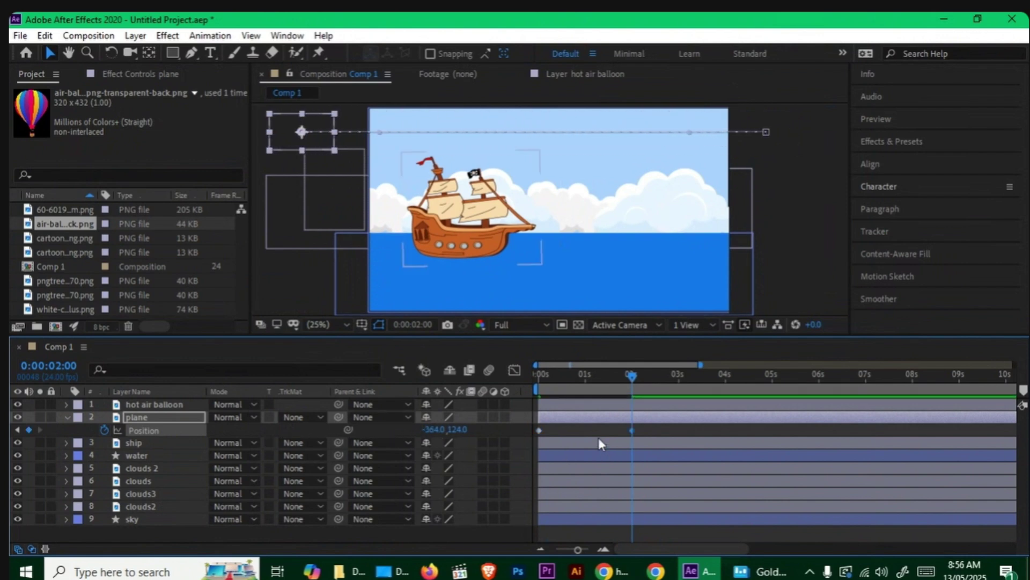
Preview the plane's flight from the start of the composition
drag(611, 387, 484, 390)
key(space)
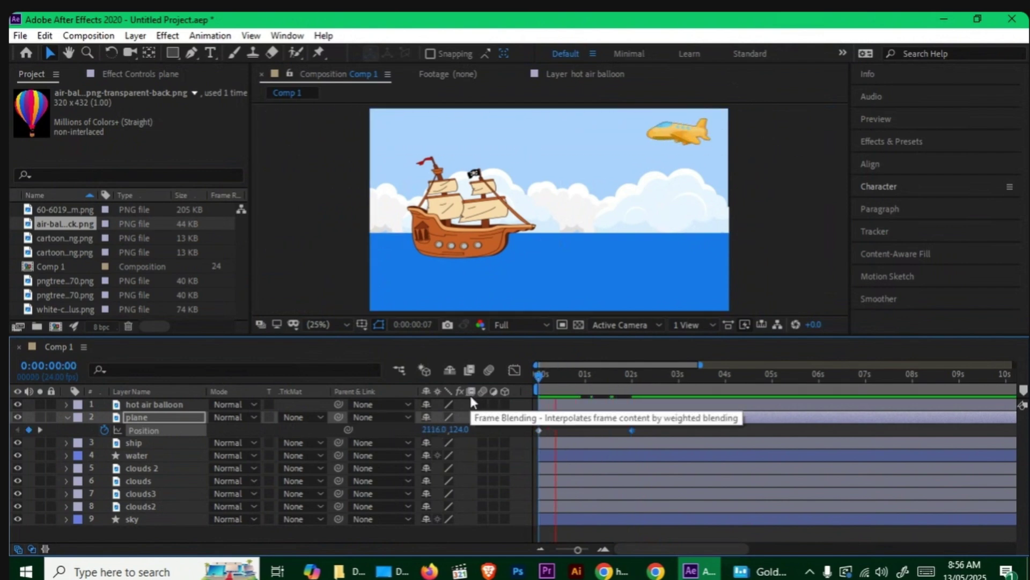
key(space)
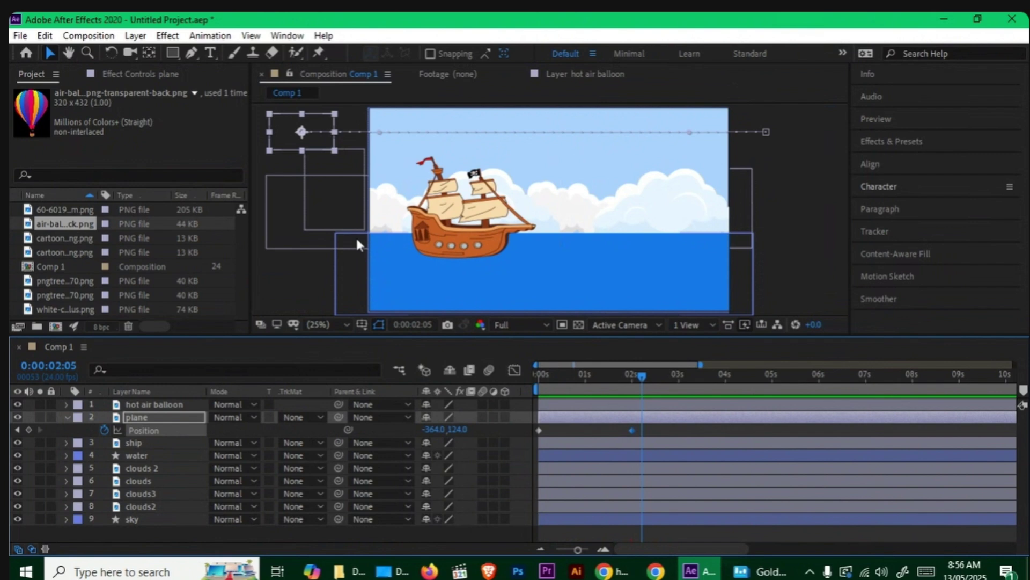
Shift all four cloud layers right together through their Position, bringing clouds 2 to X 1100, and return the current time to 0 seconds
click(134, 466)
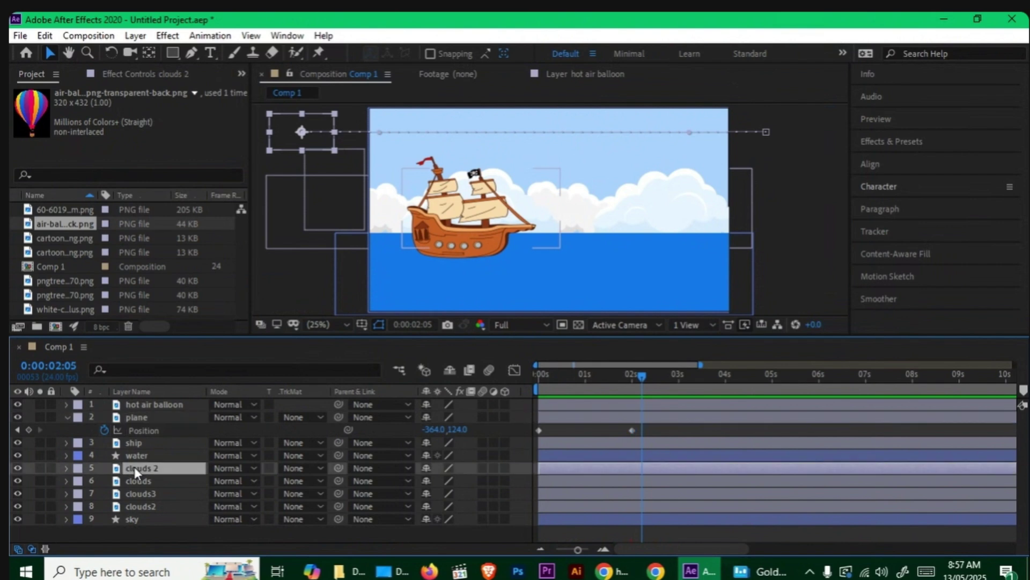
shift+click(138, 506)
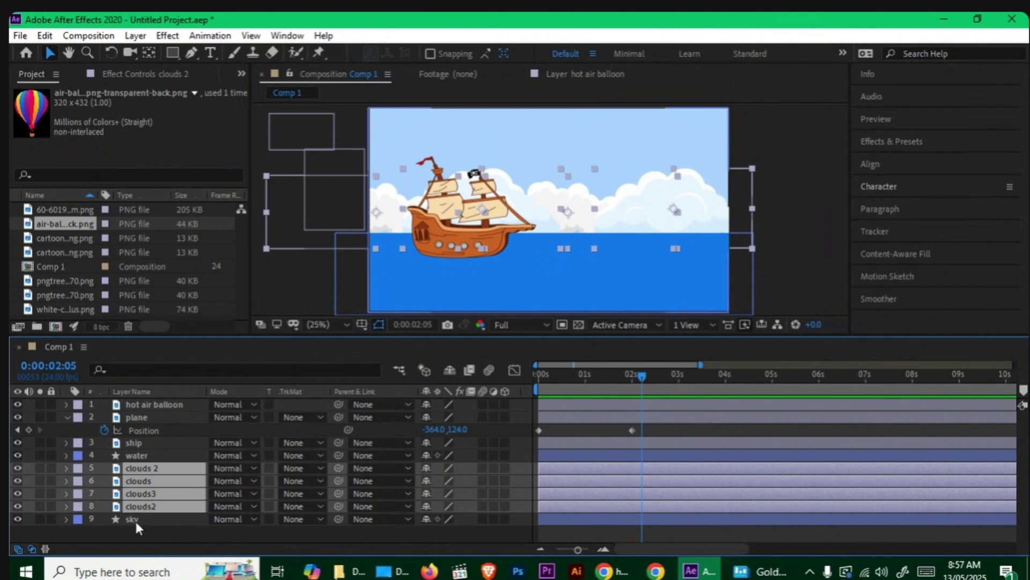
key(p)
drag(429, 480, 826, 518)
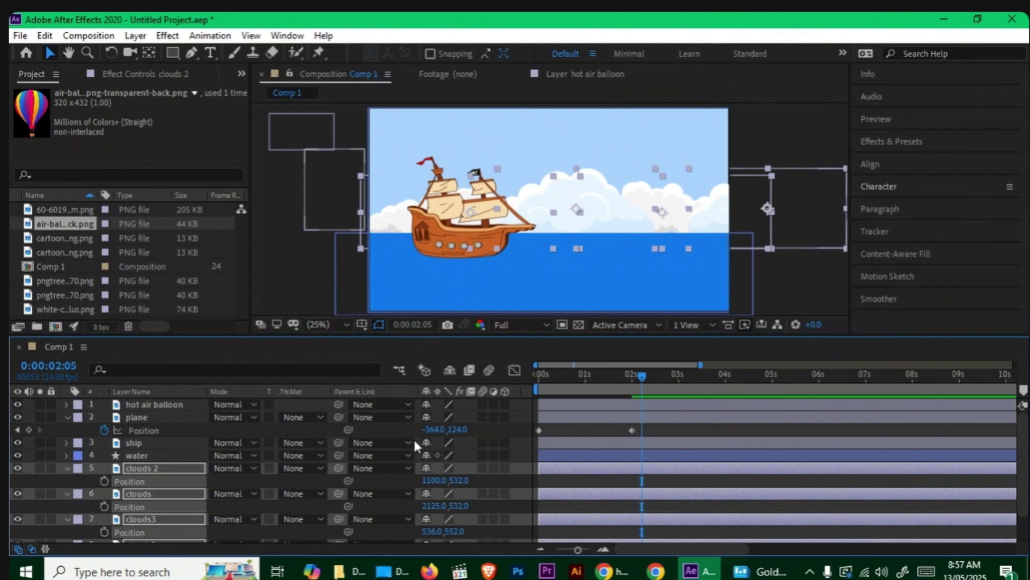
drag(570, 381, 467, 402)
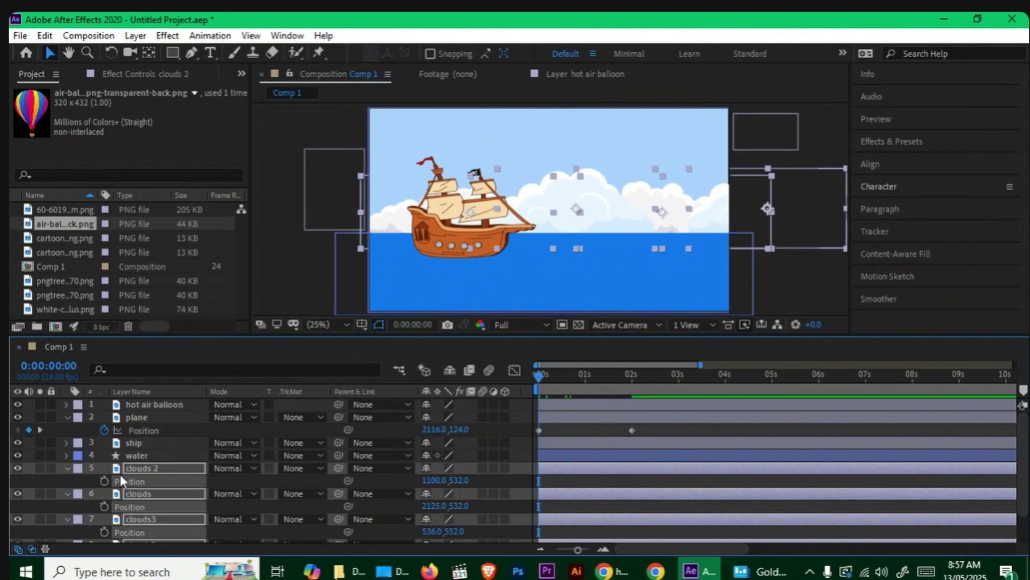
Animate all four cloud layers drifting left with Position keyframes at 0 seconds and at 0:00:06:06
click(104, 481)
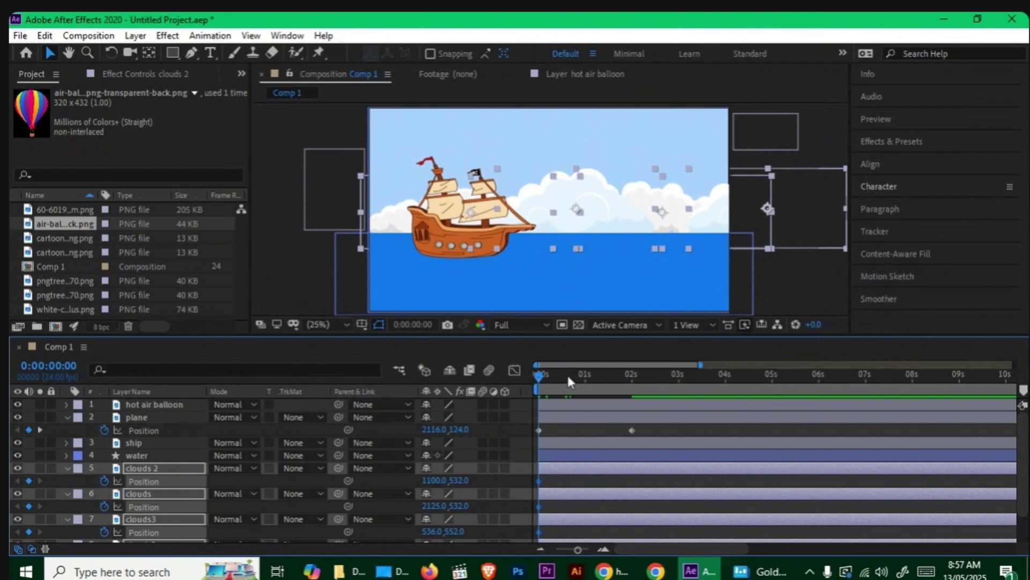
drag(569, 380, 831, 394)
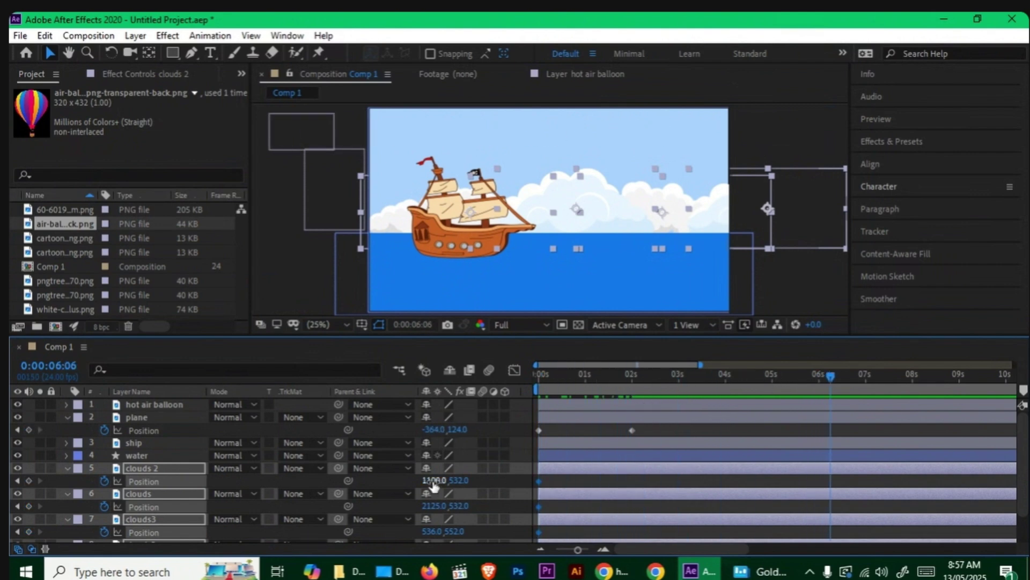
drag(433, 486, 394, 485)
Preview the cloud movement from the start of the composition and return the current time to 0 seconds
drag(550, 377, 521, 379)
key(space)
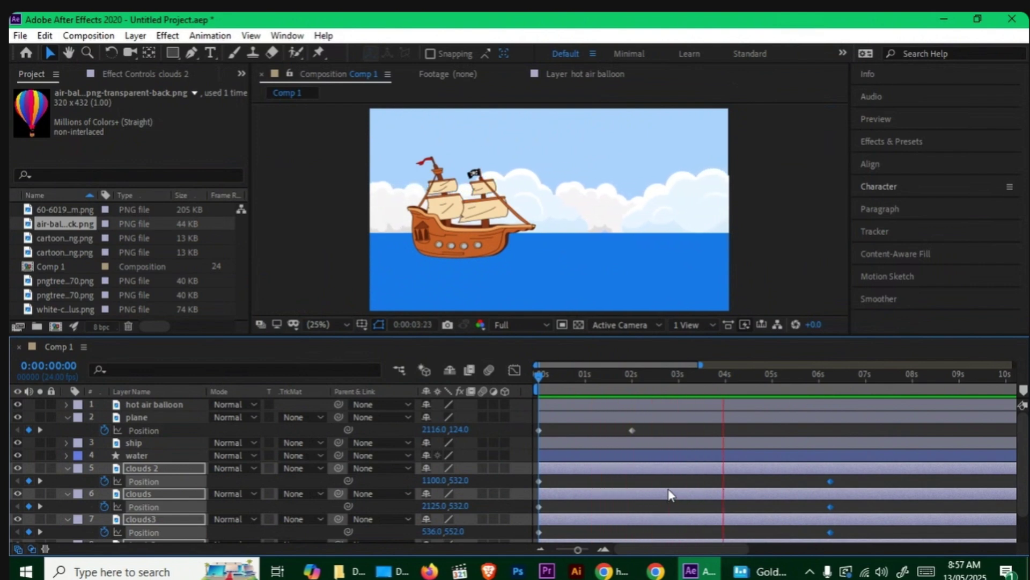
key(space)
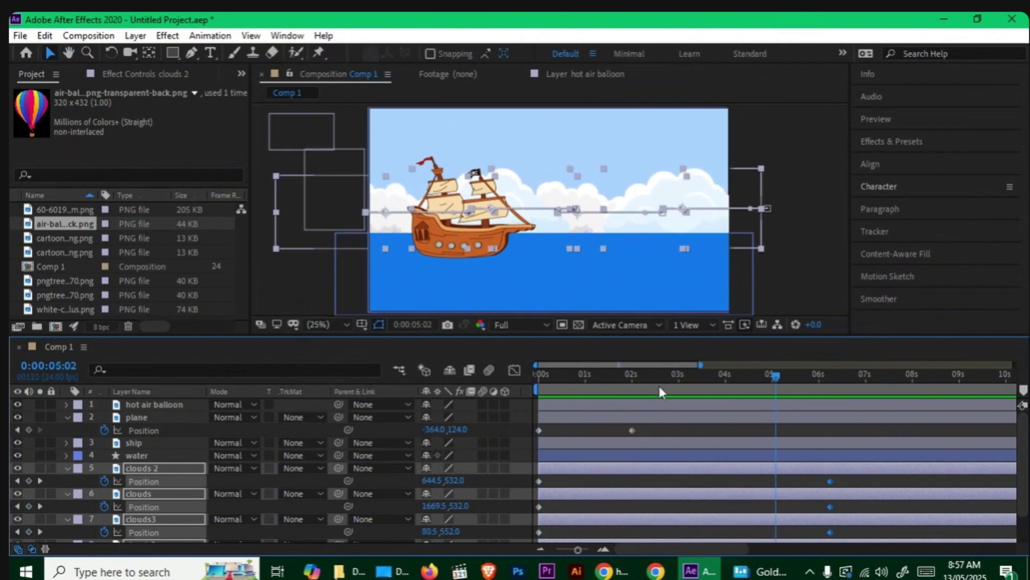
drag(659, 387, 379, 399)
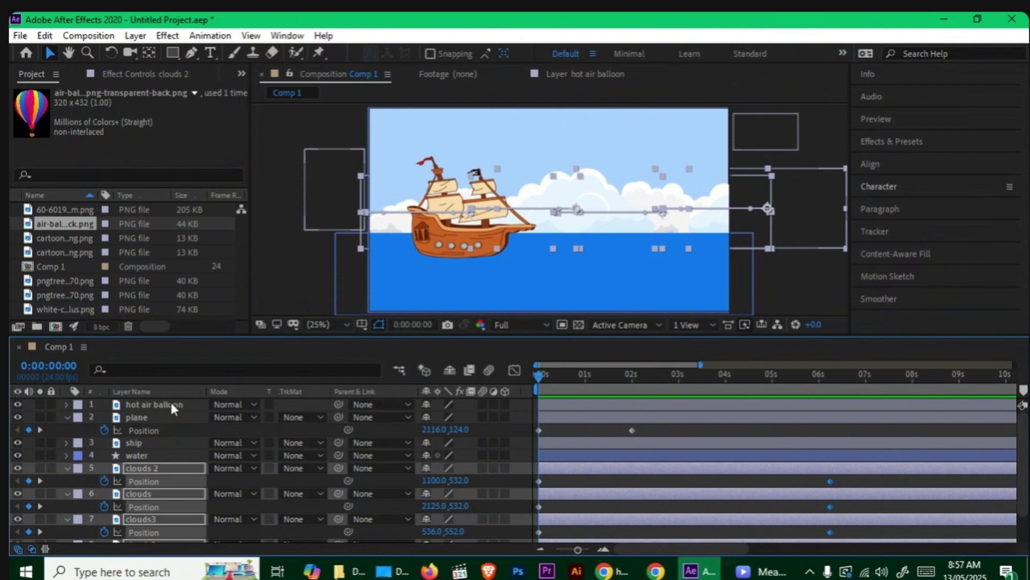
Lower the ship in the water by setting its Position Y to 586
click(148, 442)
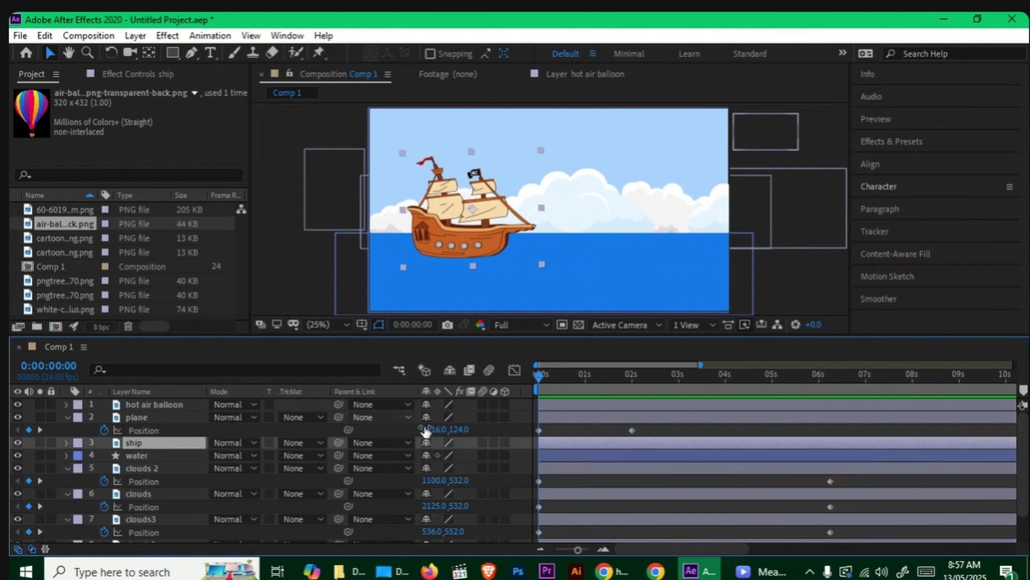
key(p)
drag(456, 454, 477, 468)
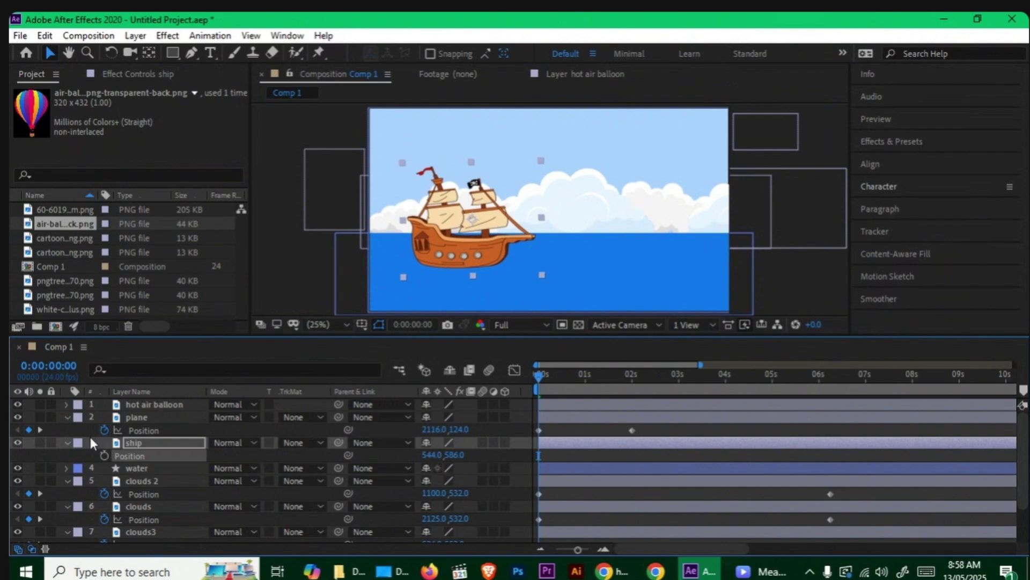
Collapse the Position properties of the plane and all four cloud layers in the timeline
click(66, 417)
click(66, 449)
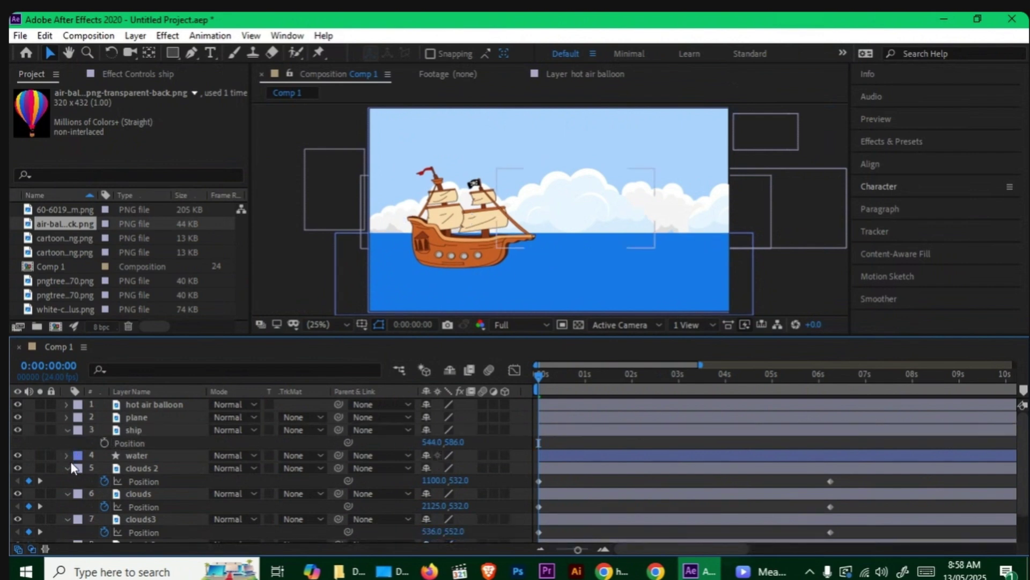
click(66, 468)
click(66, 481)
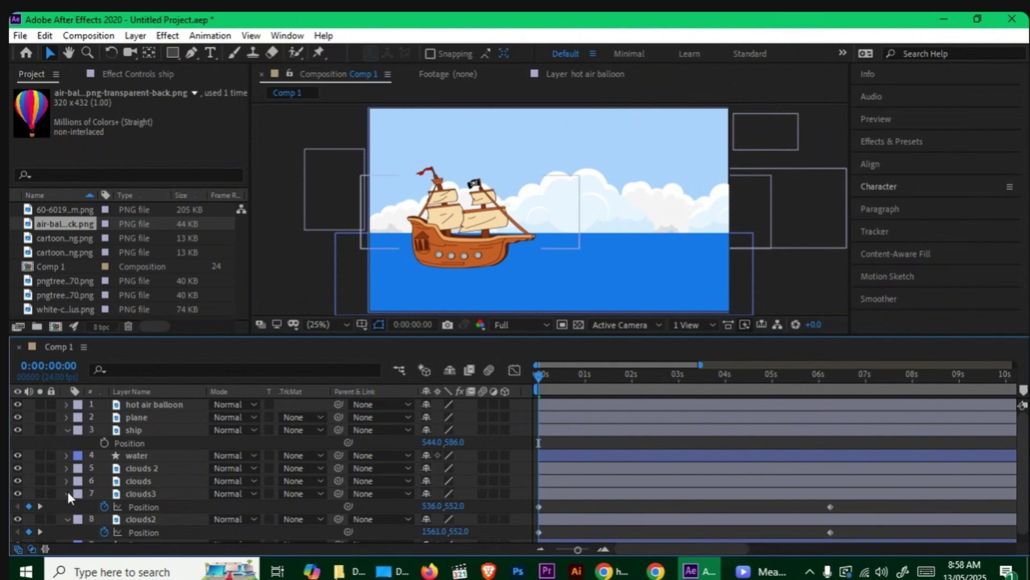
click(66, 493)
click(66, 507)
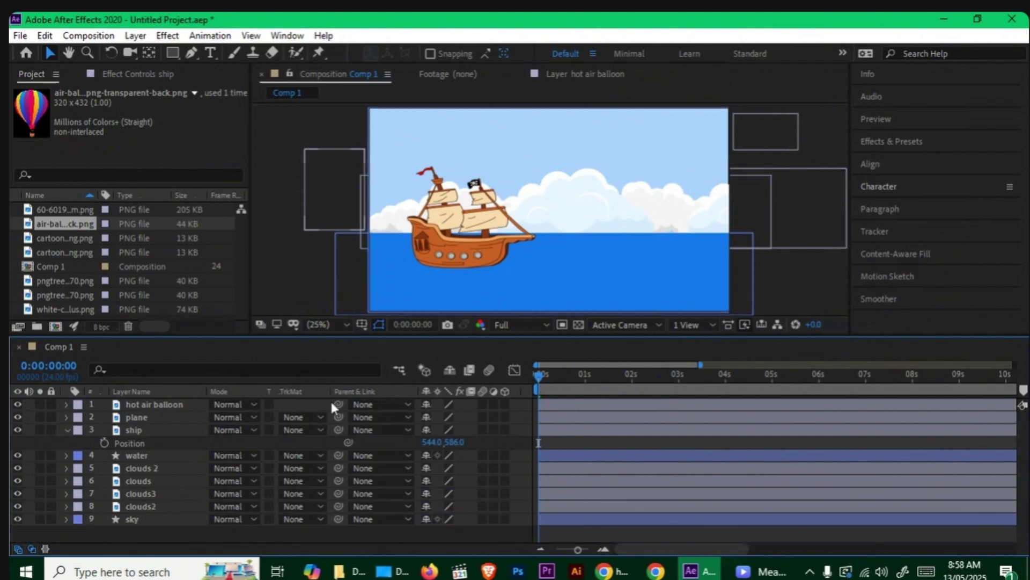
With the Rectangle tool active, sample the water's blue, 187AE7, as the shape fill colour
click(172, 51)
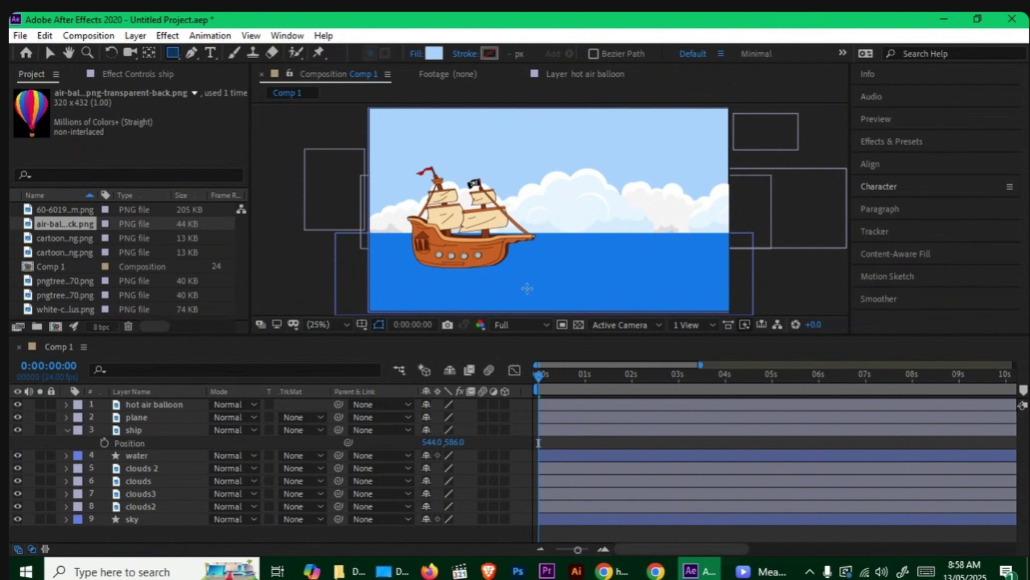
click(440, 53)
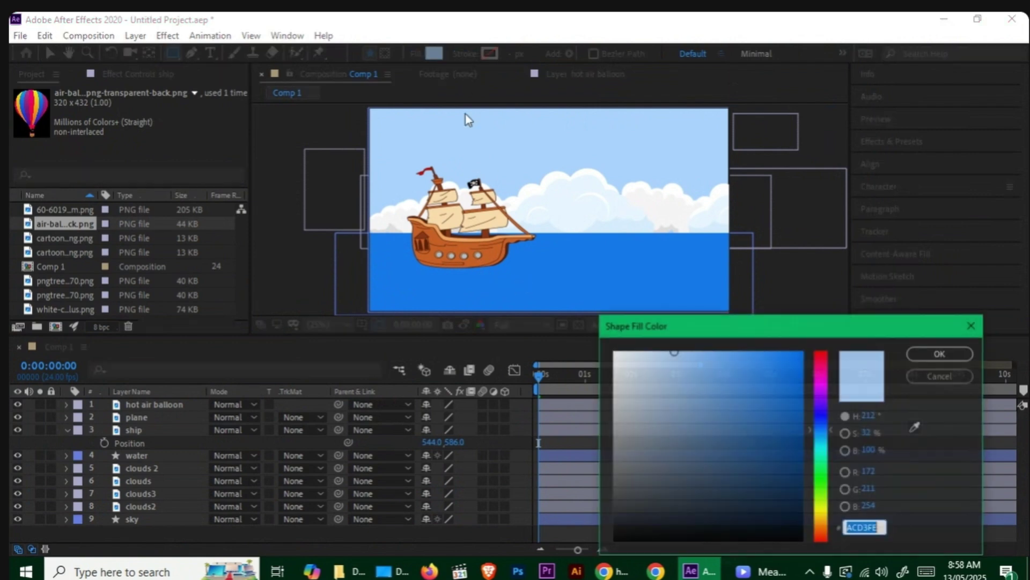
click(916, 427)
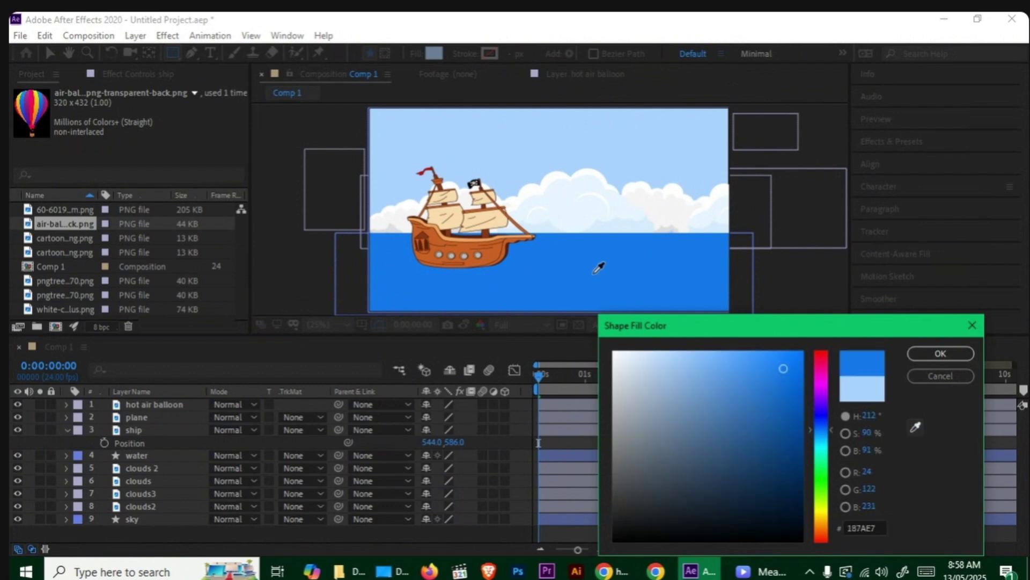
Set the shape fill to blue #187AE7 and draw a full-width rectangle over the lower water, covering the ship's hull bottom
click(941, 353)
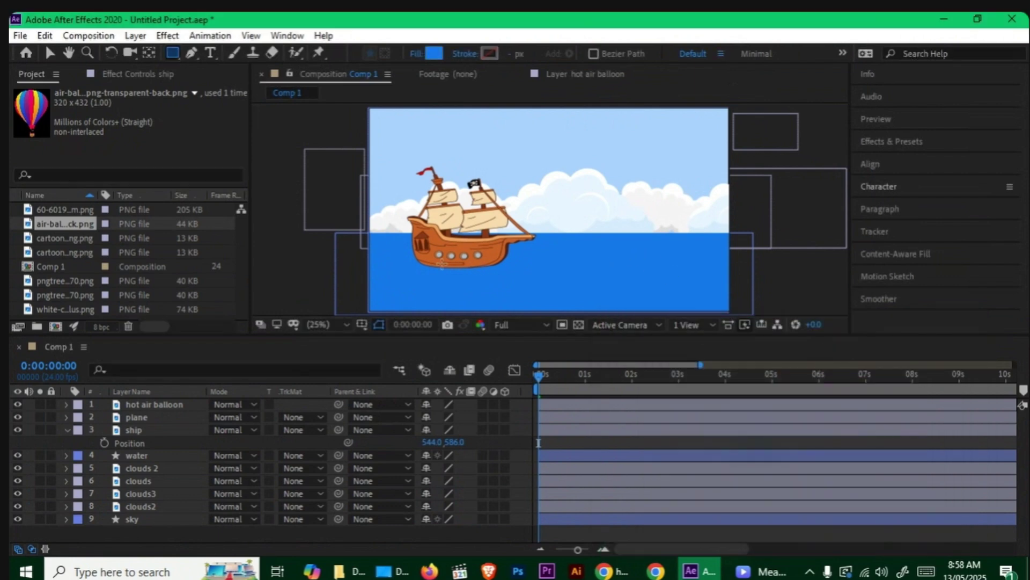
mouse_move(366, 257)
mouse_down()
mouse_move(472, 286)
mouse_move(603, 300)
mouse_up()
drag(688, 301, 731, 314)
Rename the new shape layer as "ship support" and collapse its properties
click(159, 407)
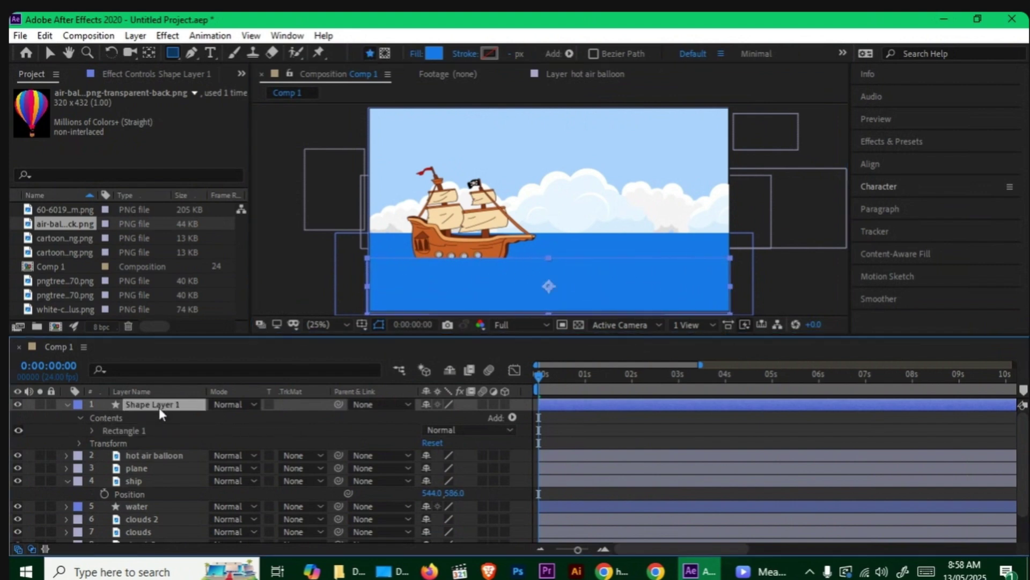
key(Return)
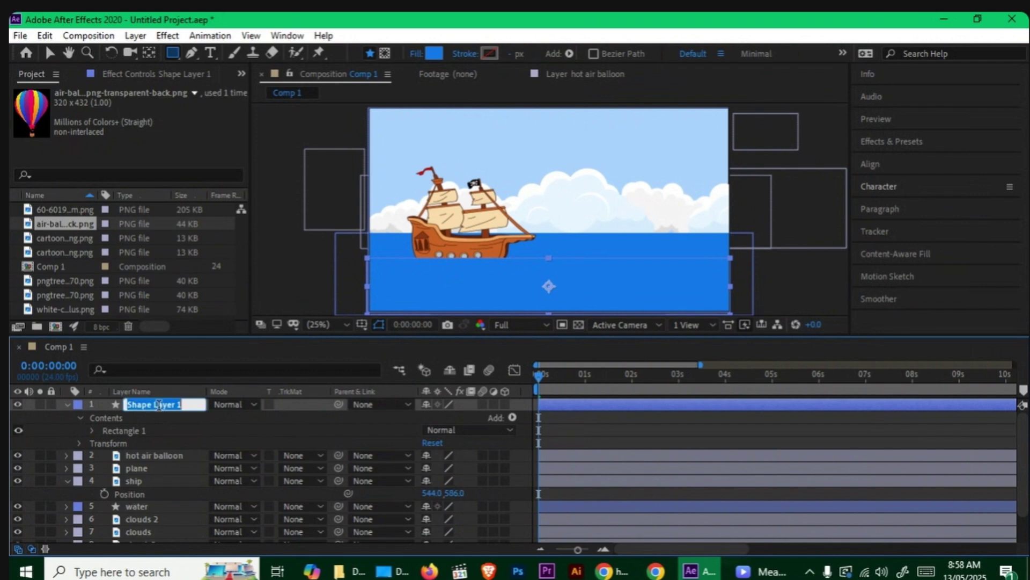
text(ship support)
click(175, 430)
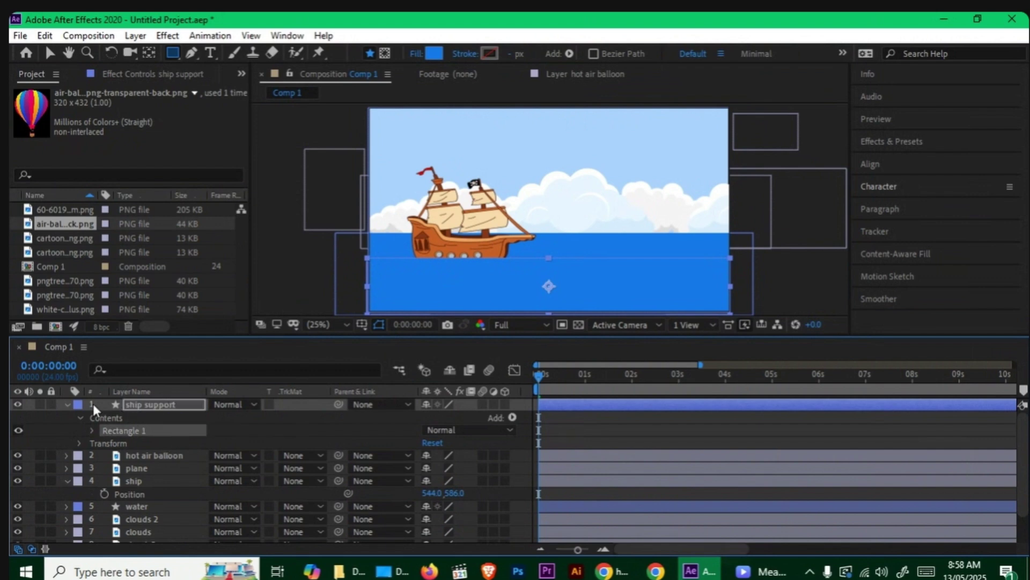
click(67, 404)
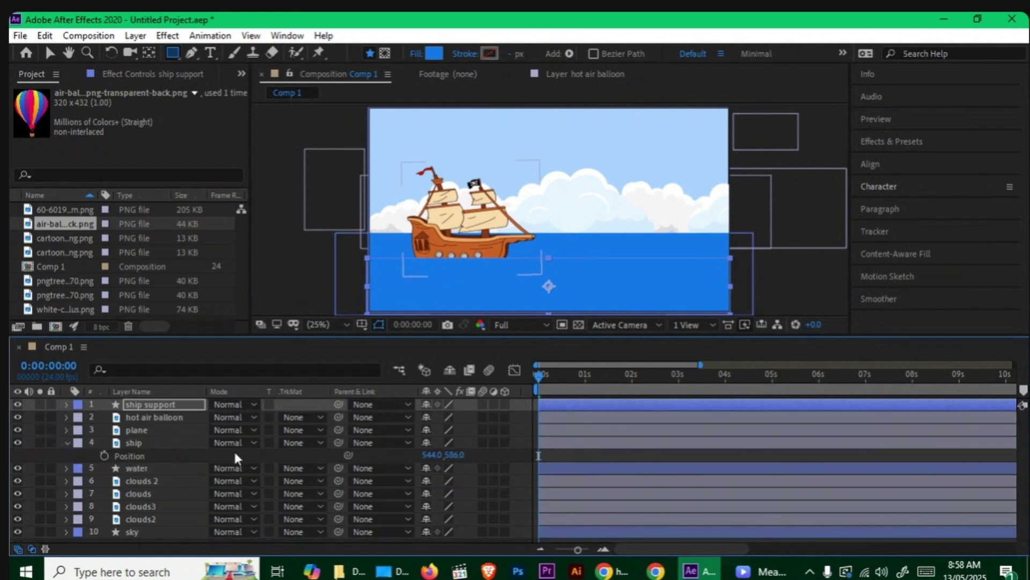
Lower the ship support layer to position 954, 985 and reorder it directly above the ship layer
key(p)
drag(456, 416, 476, 420)
drag(161, 405, 160, 436)
click(209, 468)
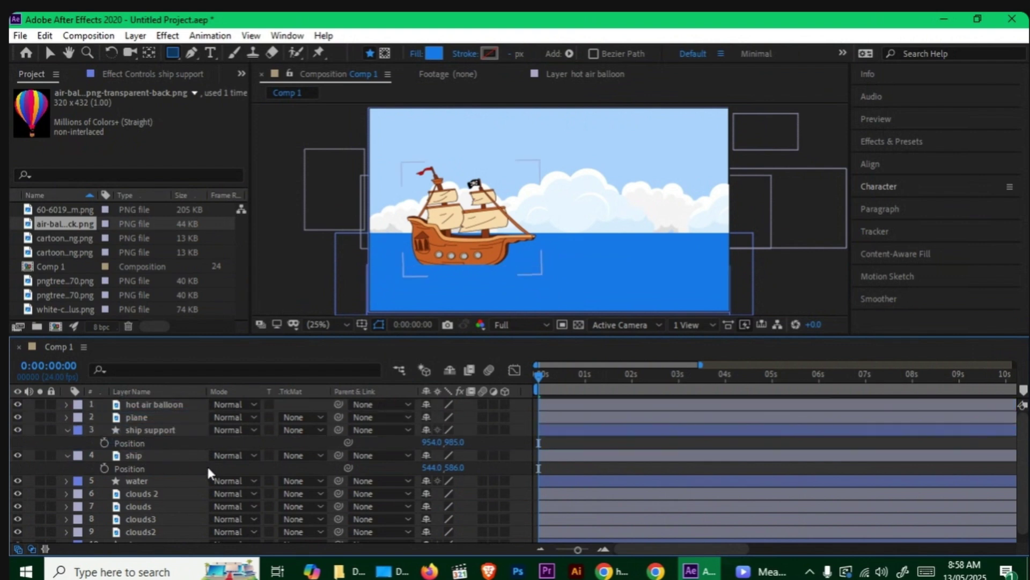
Move the ship layer's anchor point to the bottom middle of the hull, at about 484, 842
click(159, 455)
mouse_move(460, 469)
mouse_down()
mouse_move(476, 476)
mouse_move(437, 474)
mouse_move(484, 470)
mouse_move(445, 474)
mouse_move(475, 472)
mouse_move(463, 472)
mouse_up()
key(ctrl+z)
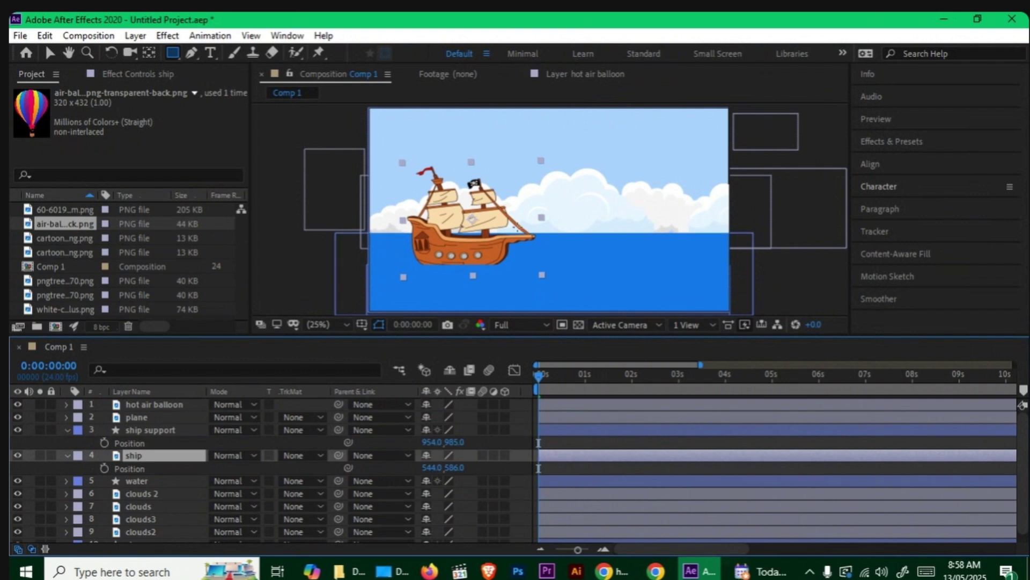
scroll(446, 265, up, 2)
key(space)
drag(446, 269, 526, 230)
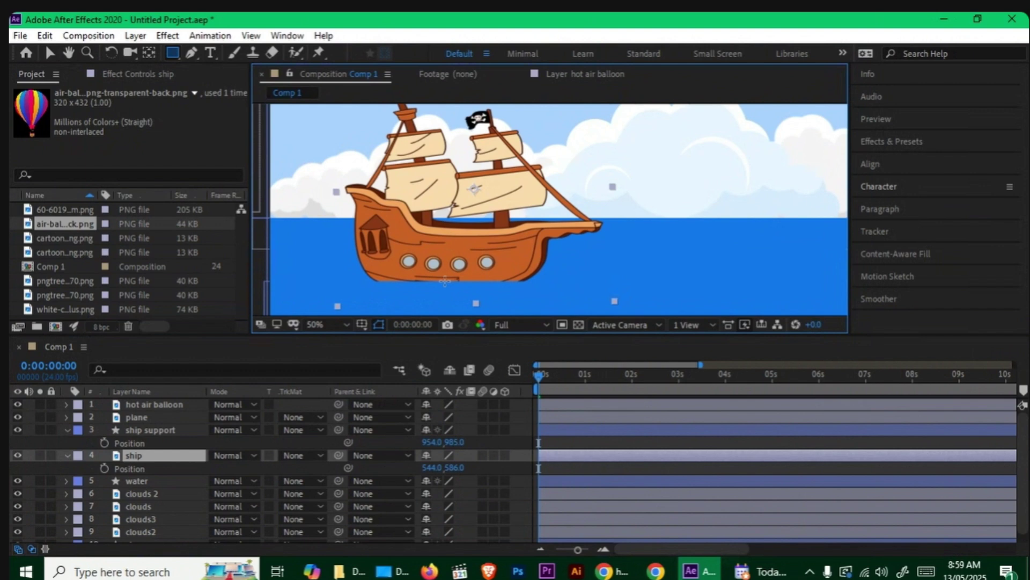
key(y)
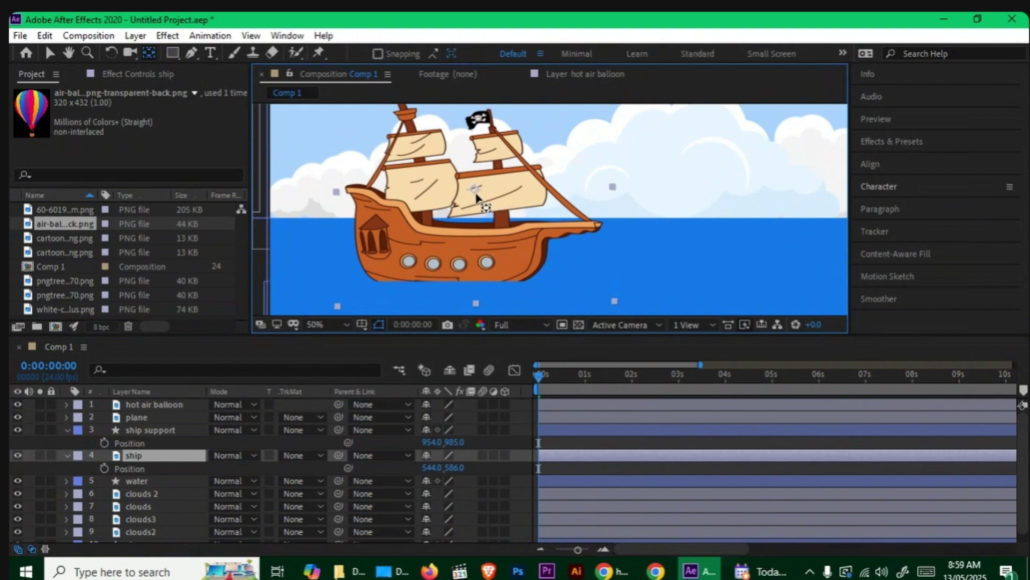
drag(472, 208, 451, 291)
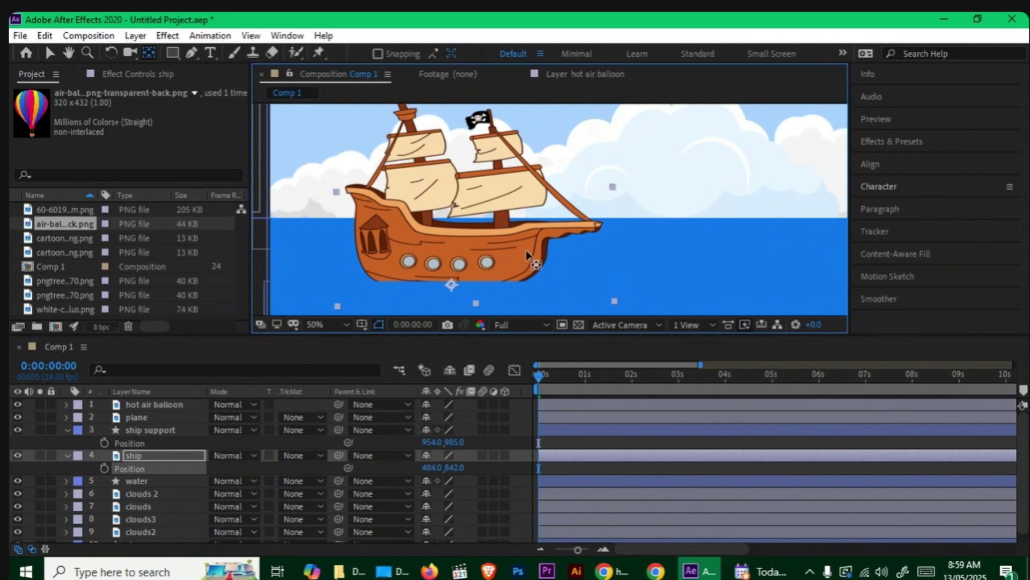
Animate the ship's position from 484, 842 at 0 s to 984, 842 at 5 s
scroll(499, 262, down, 2)
key(space)
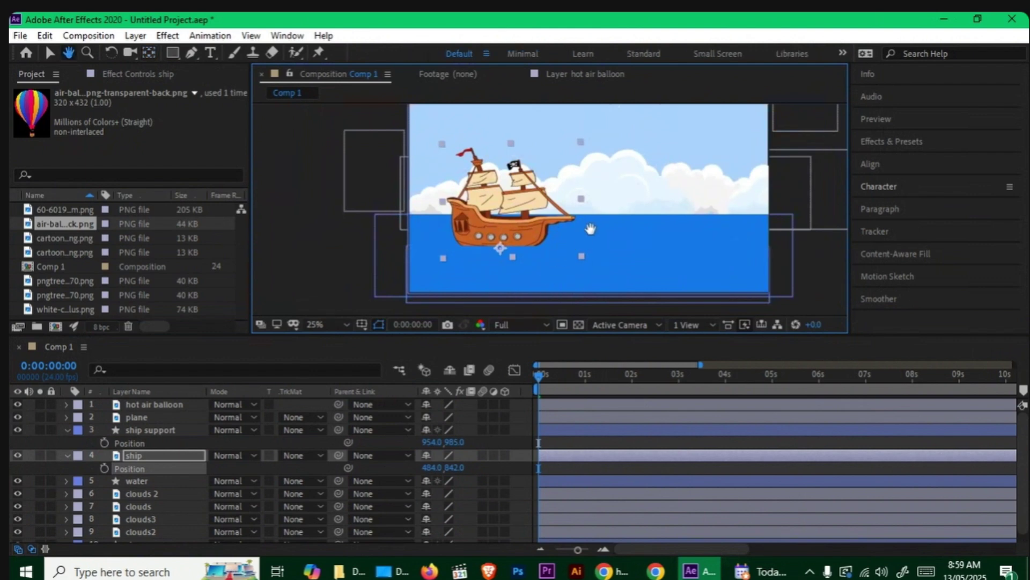
drag(591, 230, 550, 250)
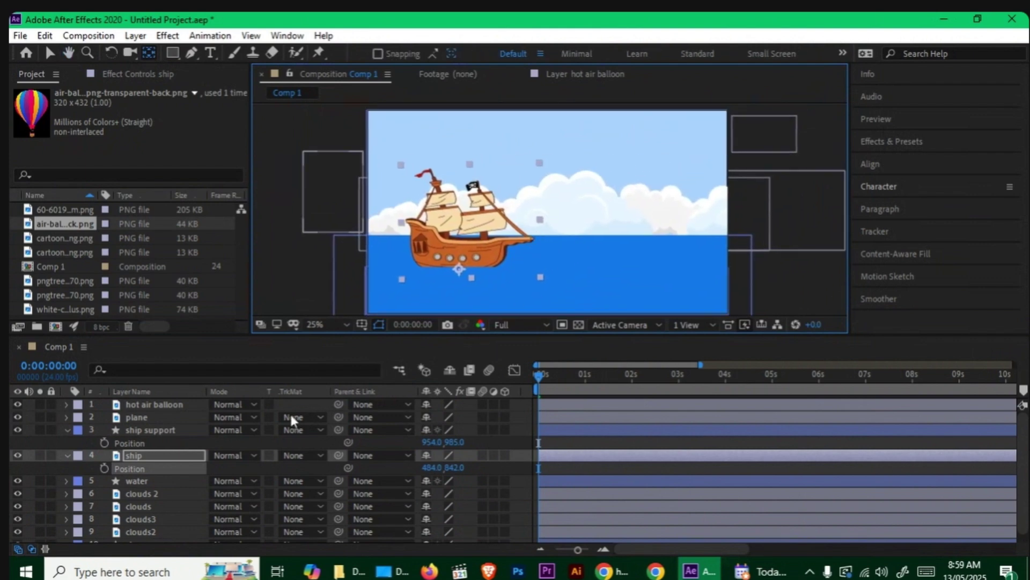
click(104, 468)
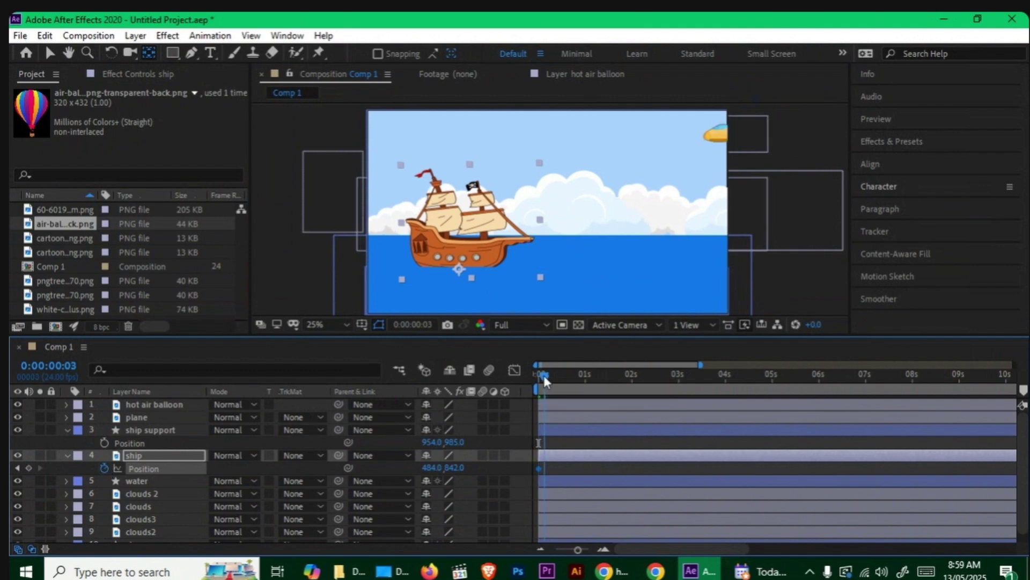
drag(543, 375, 772, 389)
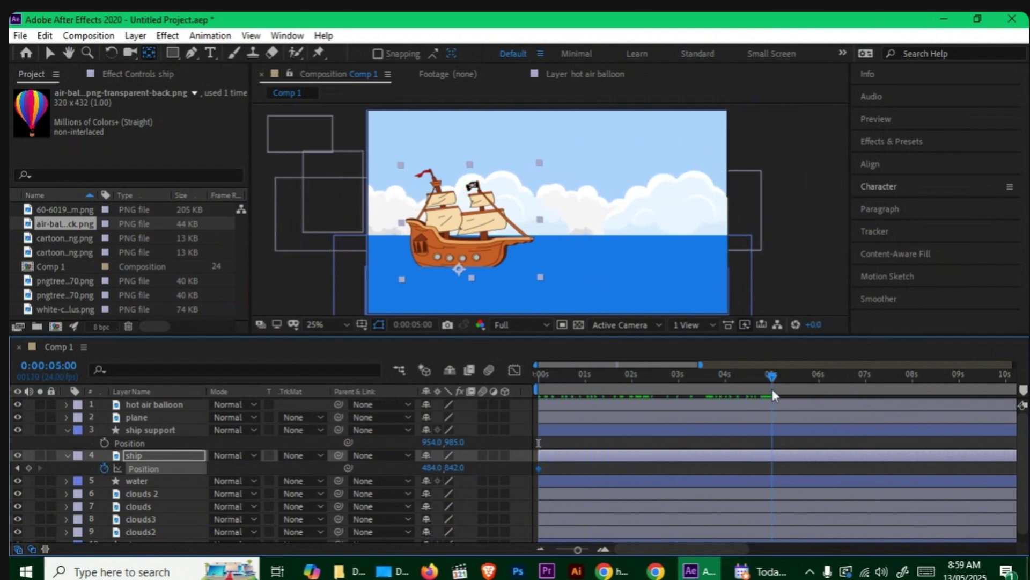
drag(436, 468, 472, 468)
Show the ship's rotation alongside its position and add a rotation keyframe of -4.5° at 0 s
drag(583, 382, 491, 395)
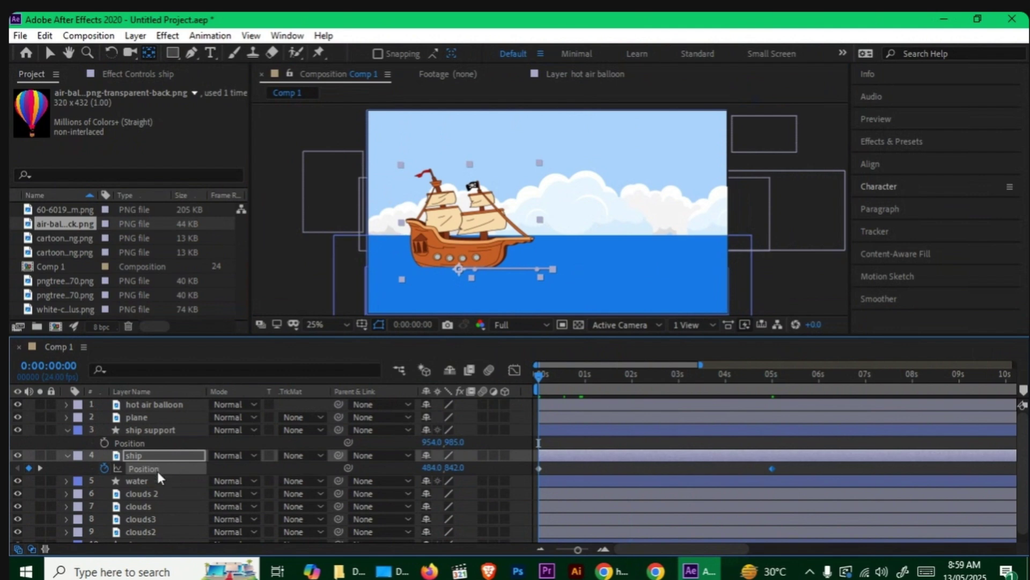
key(r)
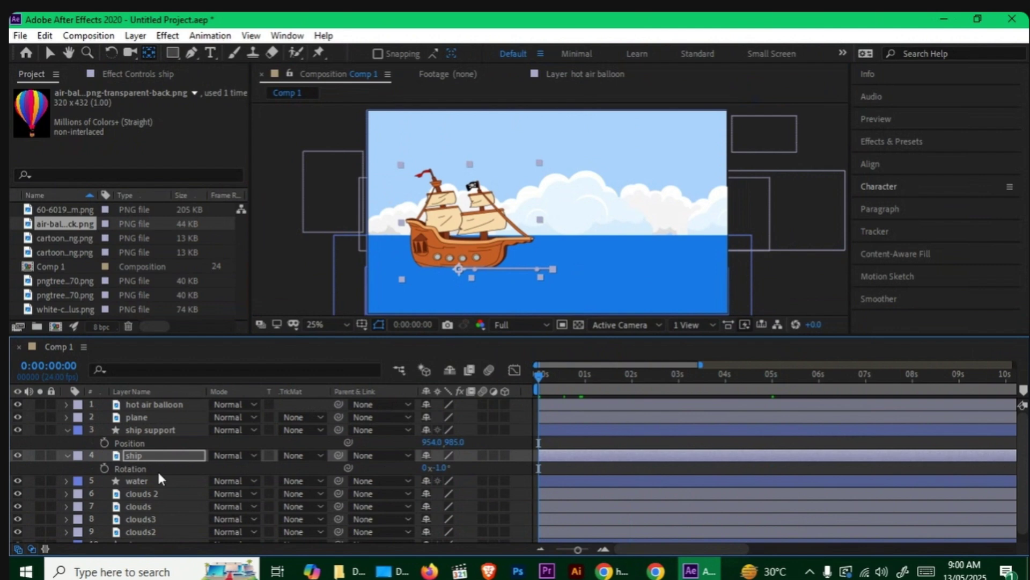
key(p)
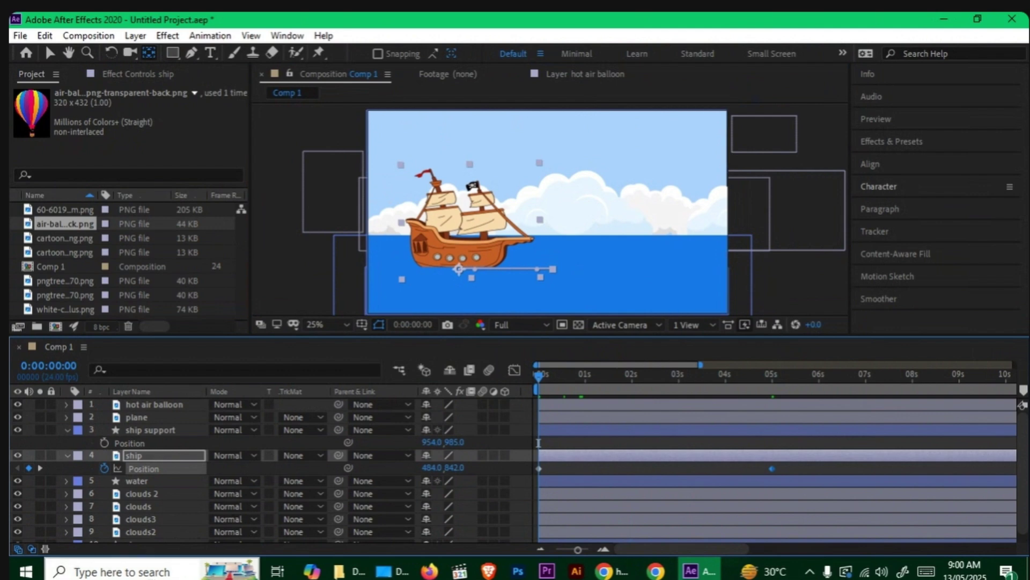
key(shift+r)
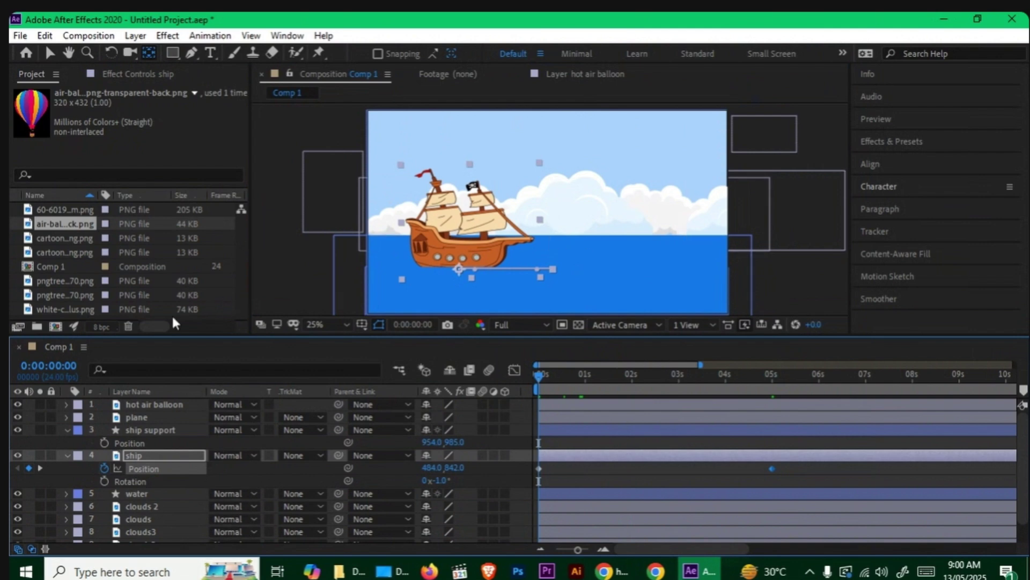
click(104, 481)
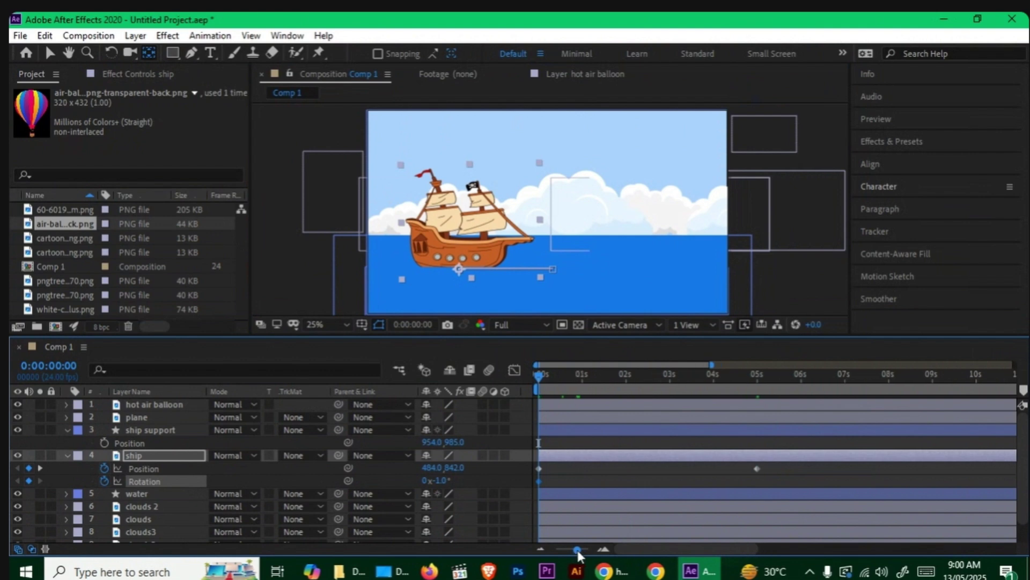
drag(578, 550, 583, 549)
drag(548, 378, 583, 378)
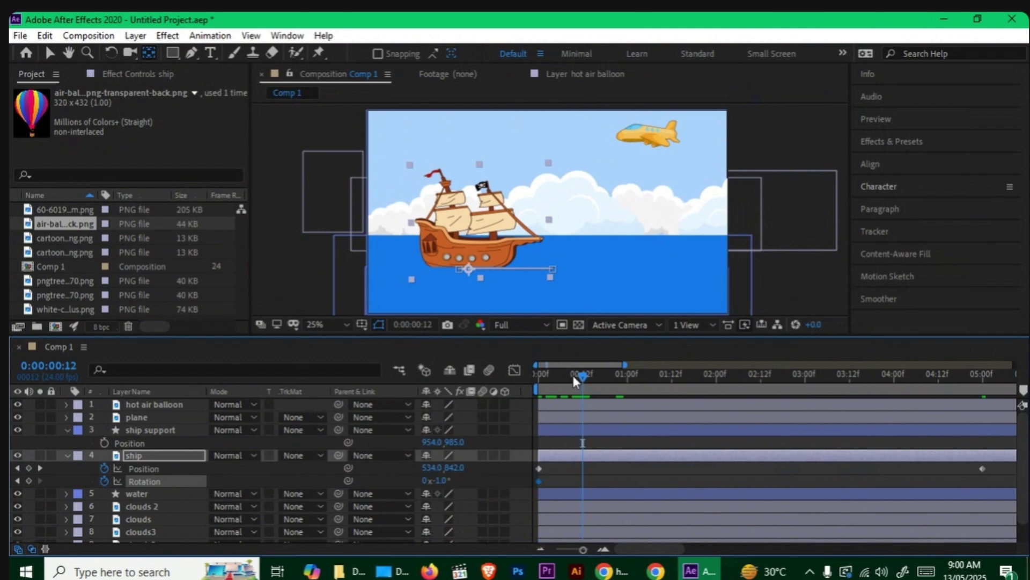
drag(577, 377, 537, 378)
drag(442, 482, 423, 483)
Add ship rotation keyframes of -0.6° at 0:12 and -4.5° at 1:00
drag(541, 377, 583, 383)
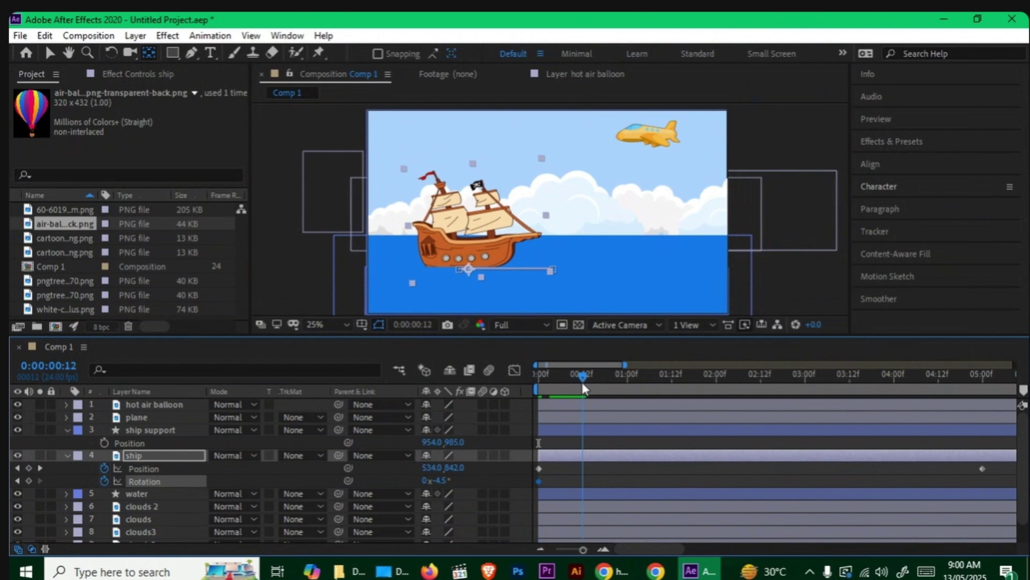
drag(436, 480, 471, 476)
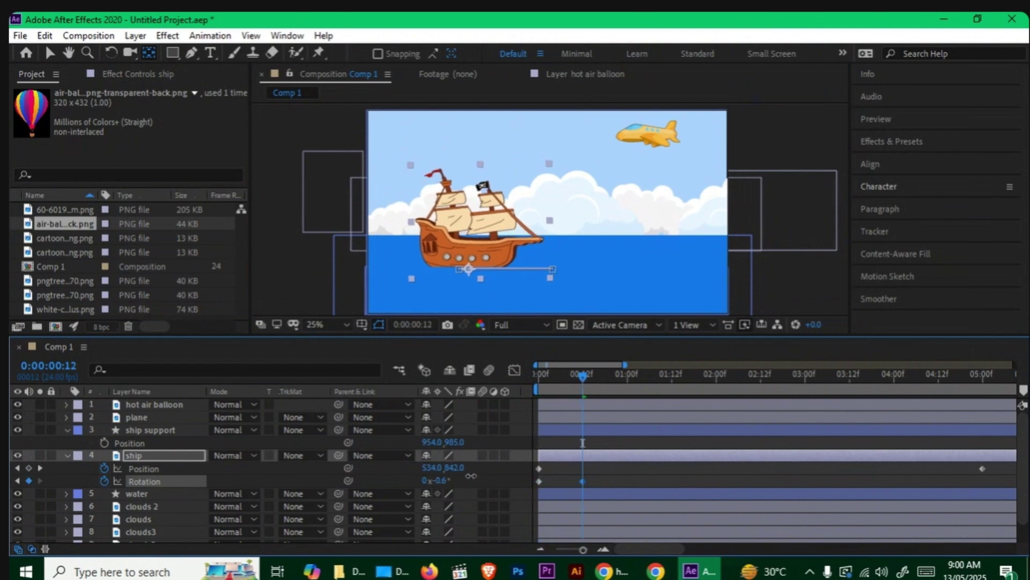
drag(583, 380, 627, 384)
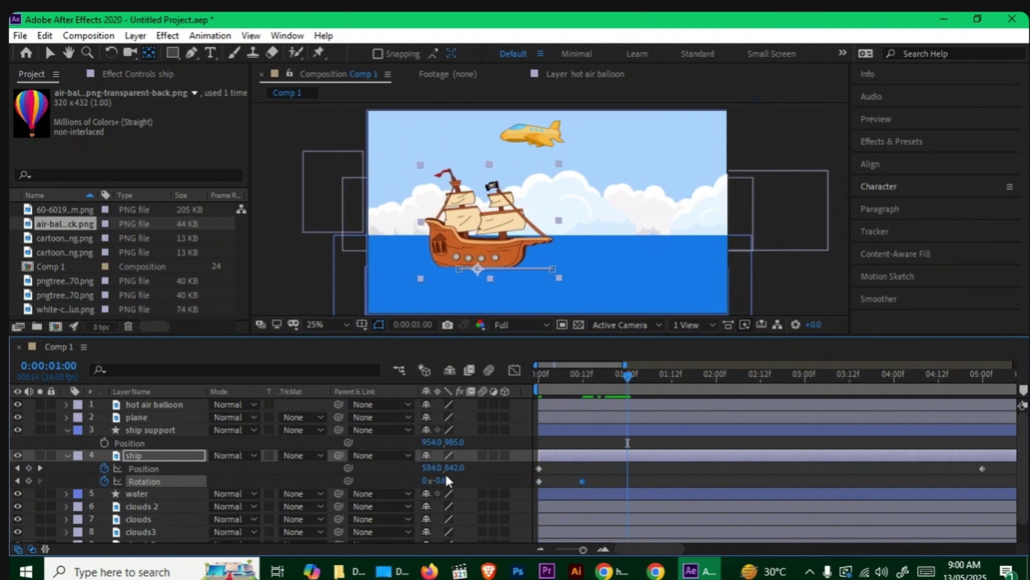
drag(446, 480, 420, 484)
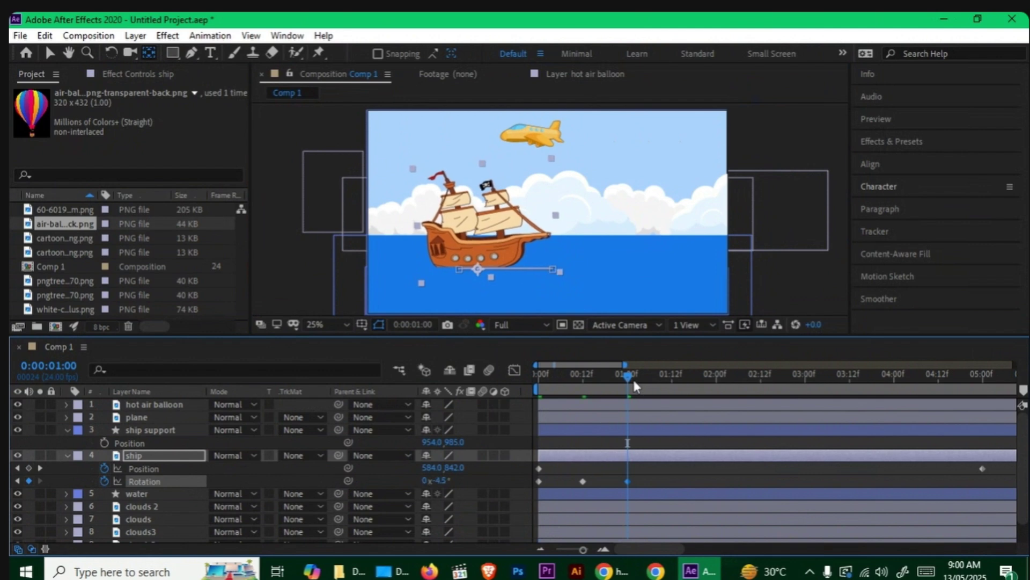
Continue the rocking with ship rotation keyframes tilted back to nearly level at 1:12 and -5.7° at 2:00
drag(635, 386, 676, 375)
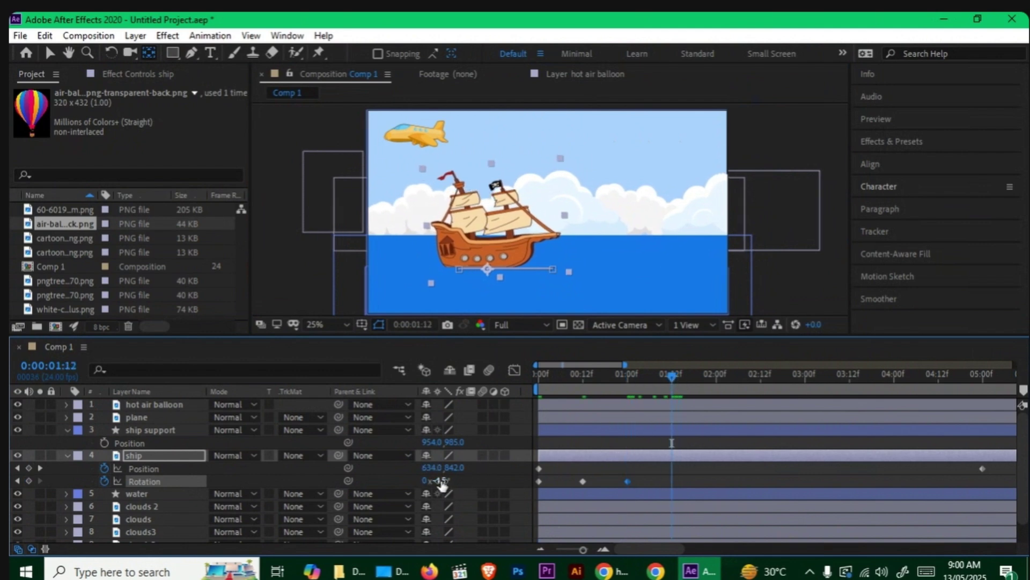
drag(441, 485, 478, 483)
drag(675, 380, 720, 380)
drag(445, 483, 405, 489)
Add ship rotation keyframes returning to nearly level at 2:12 and tilting to -6.7° at 3:00
drag(719, 379, 761, 381)
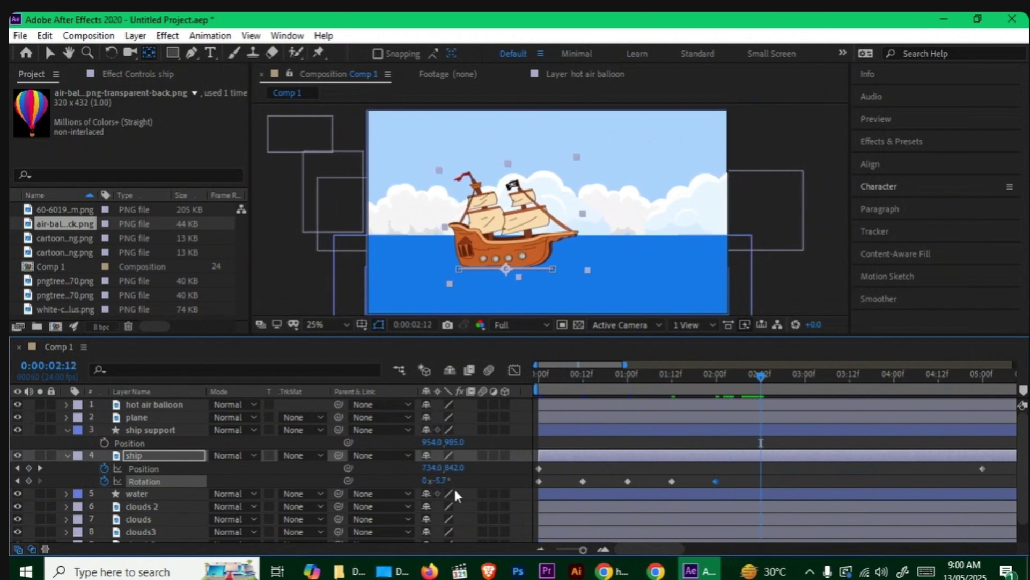
drag(442, 482, 479, 479)
drag(761, 382, 803, 385)
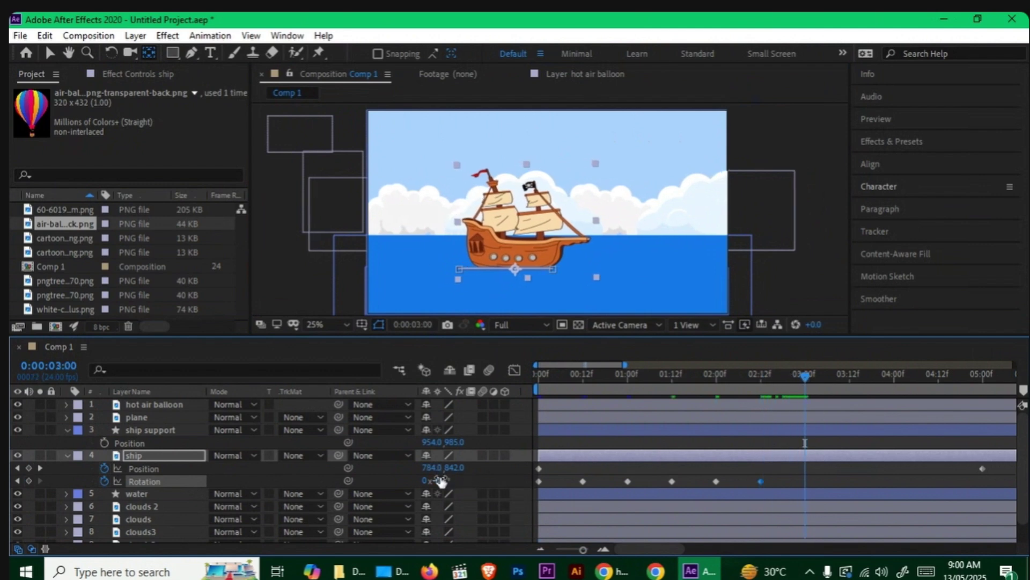
drag(441, 481, 407, 488)
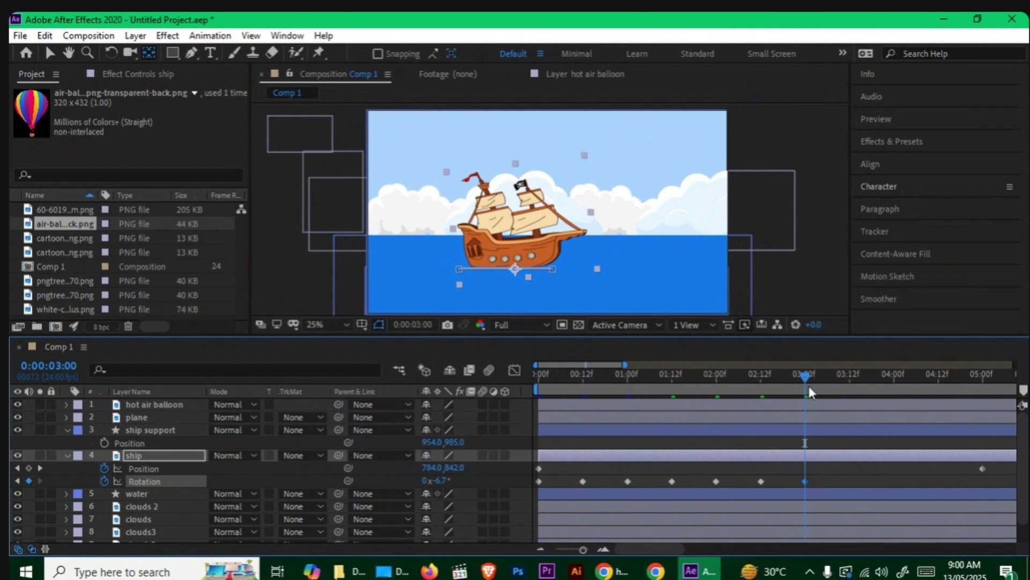
Add stronger ship rotation keyframes of +4.1° at 3:12 and -11.3° at 4:00
drag(809, 386, 852, 379)
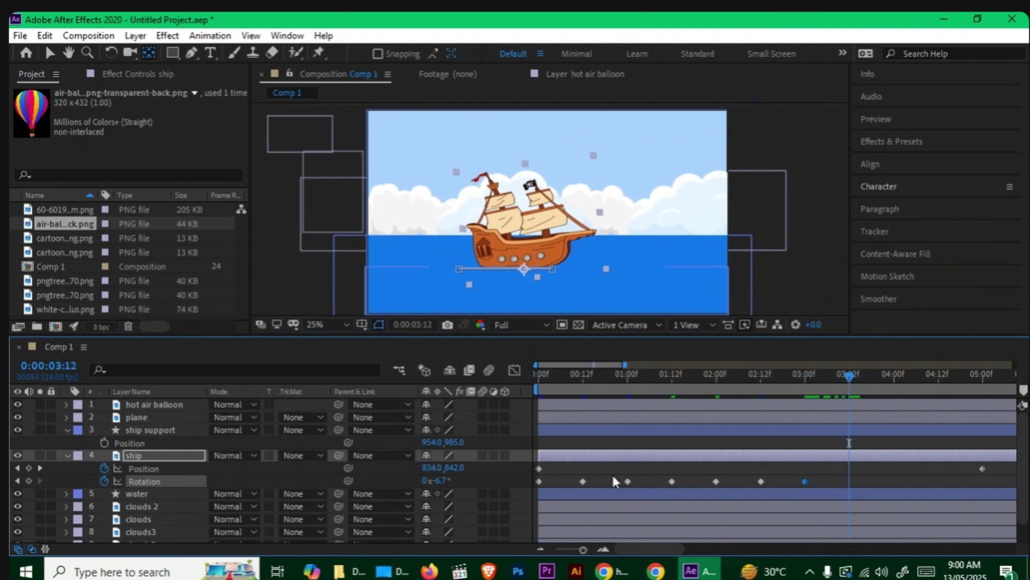
drag(443, 482, 526, 486)
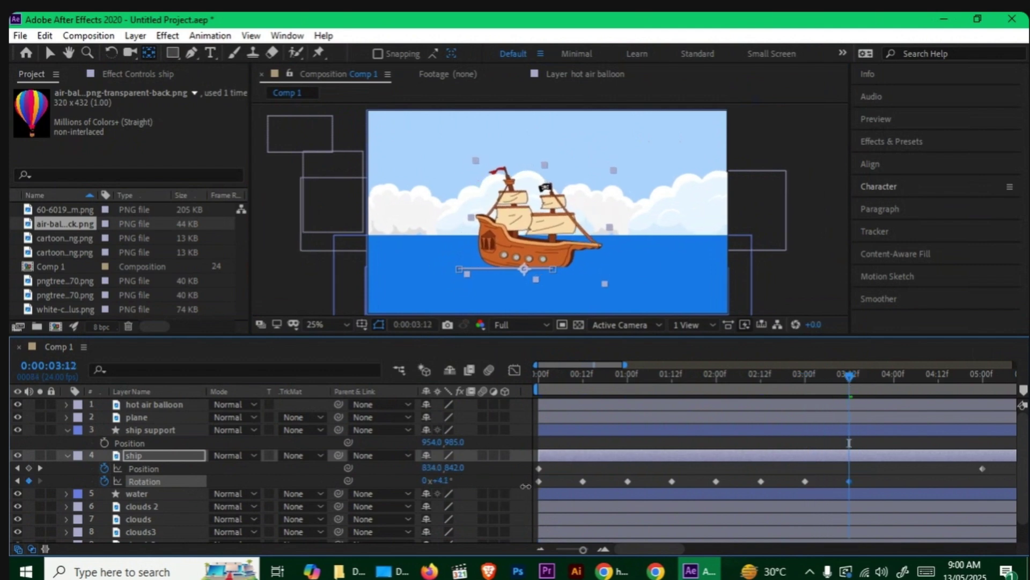
drag(884, 379, 895, 379)
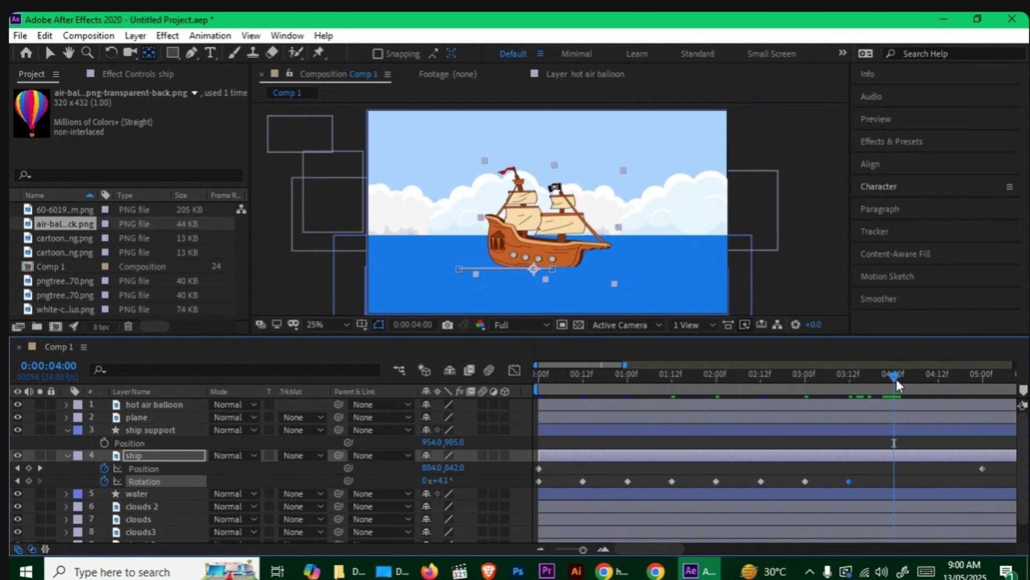
drag(442, 482, 363, 496)
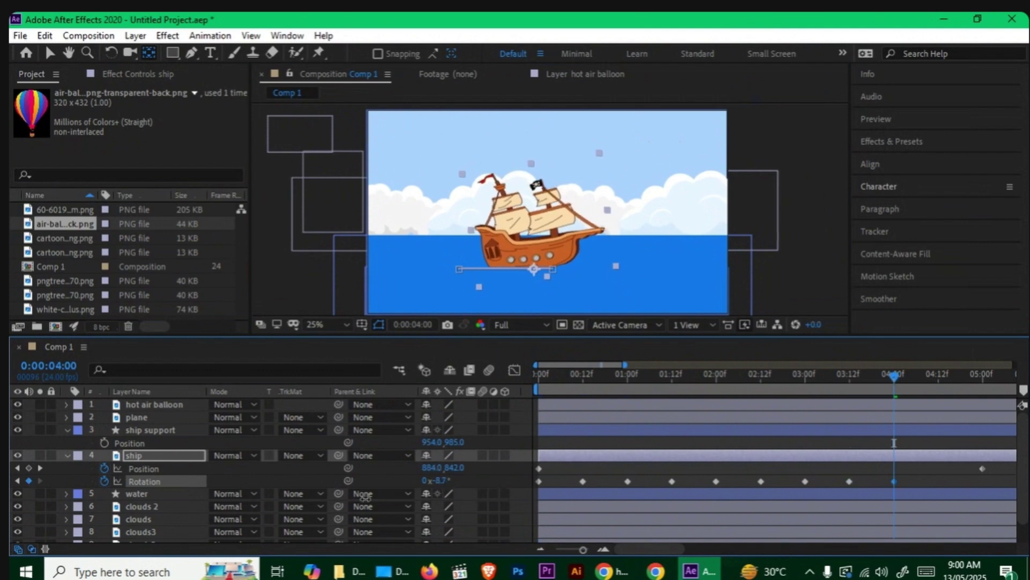
Add ship rotation keyframes of -1.3° at 4:12 and -6.3° at 5:00
drag(898, 376, 937, 375)
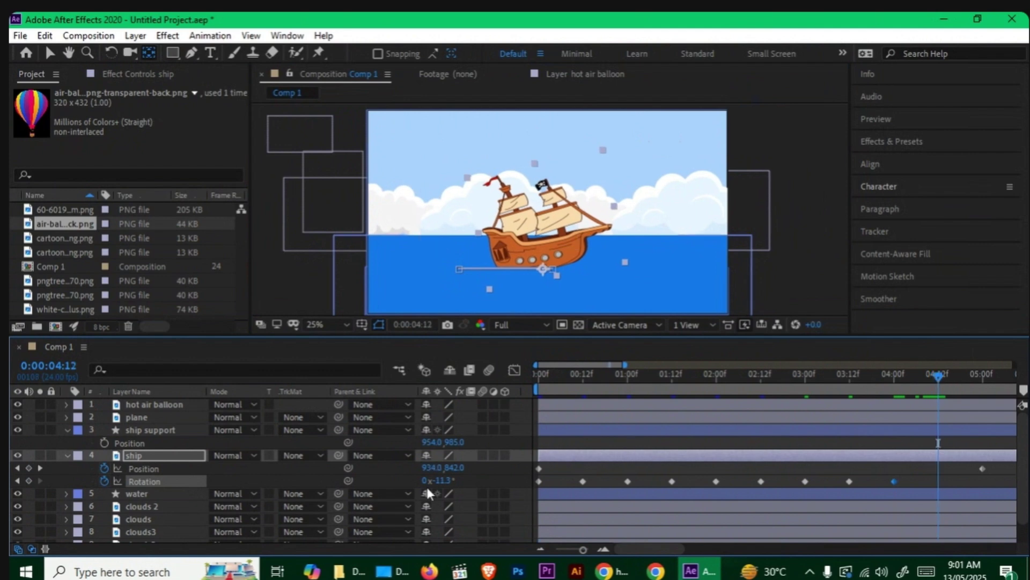
drag(443, 481, 517, 487)
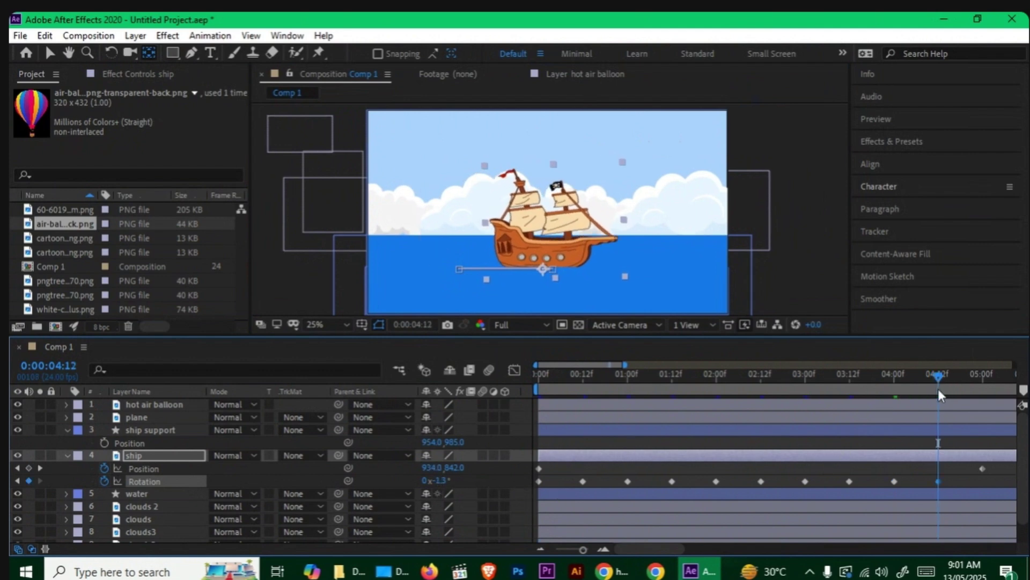
drag(938, 388, 981, 379)
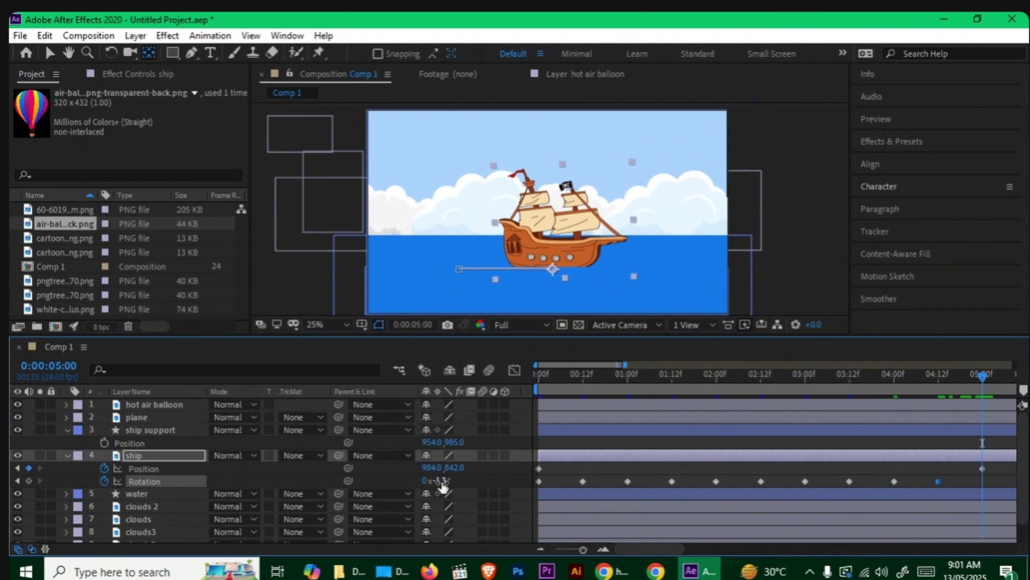
drag(444, 481, 406, 492)
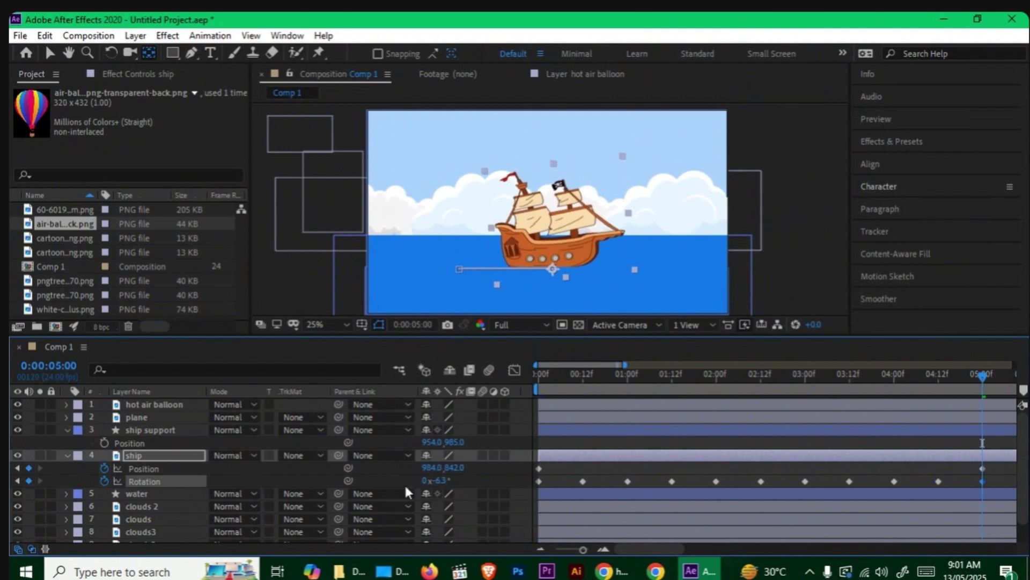
Preview the composition from the start to check the ship's sailing and rocking motion
click(589, 472)
drag(583, 549, 578, 551)
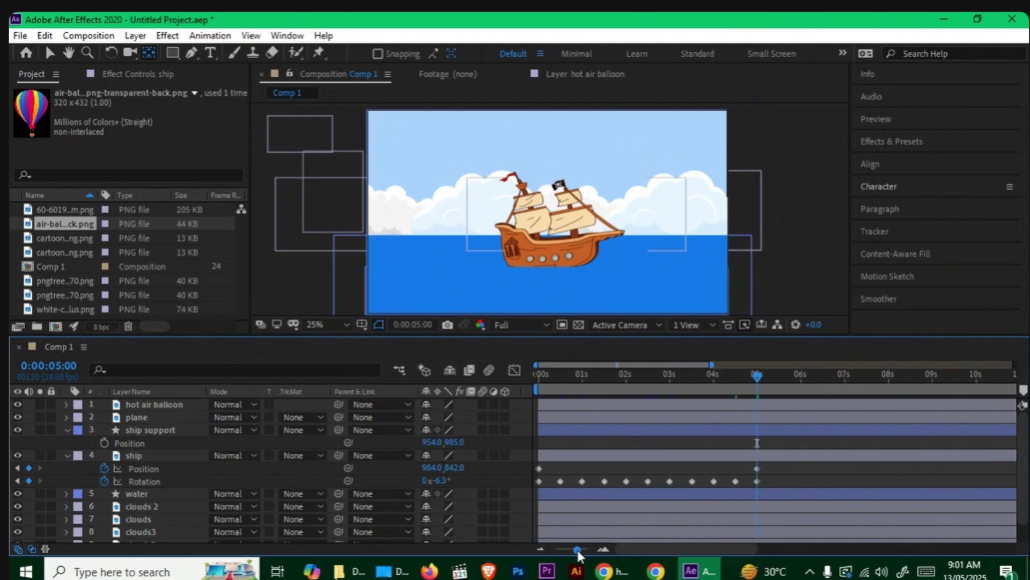
drag(581, 381, 494, 392)
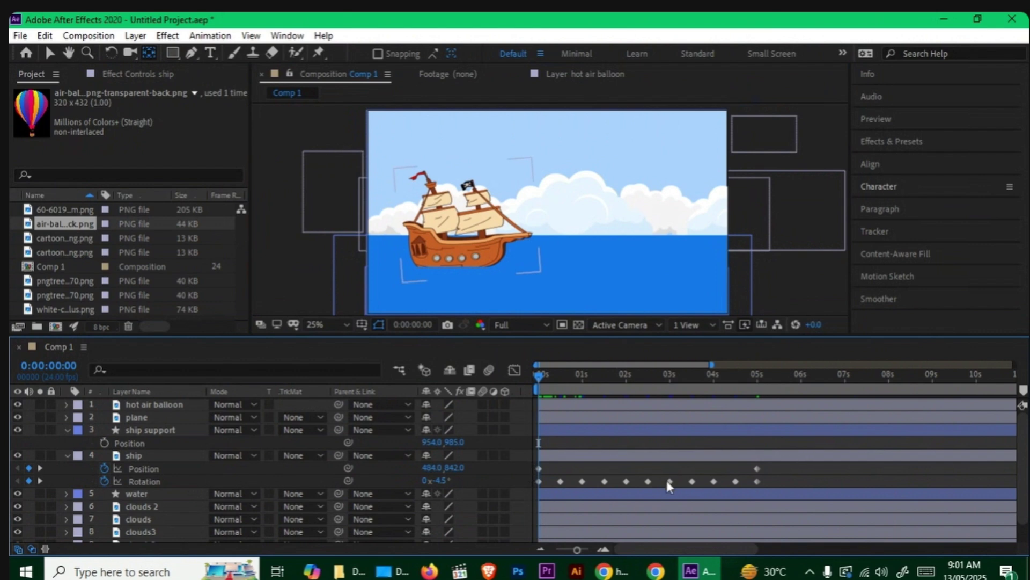
key(h)
key(space)
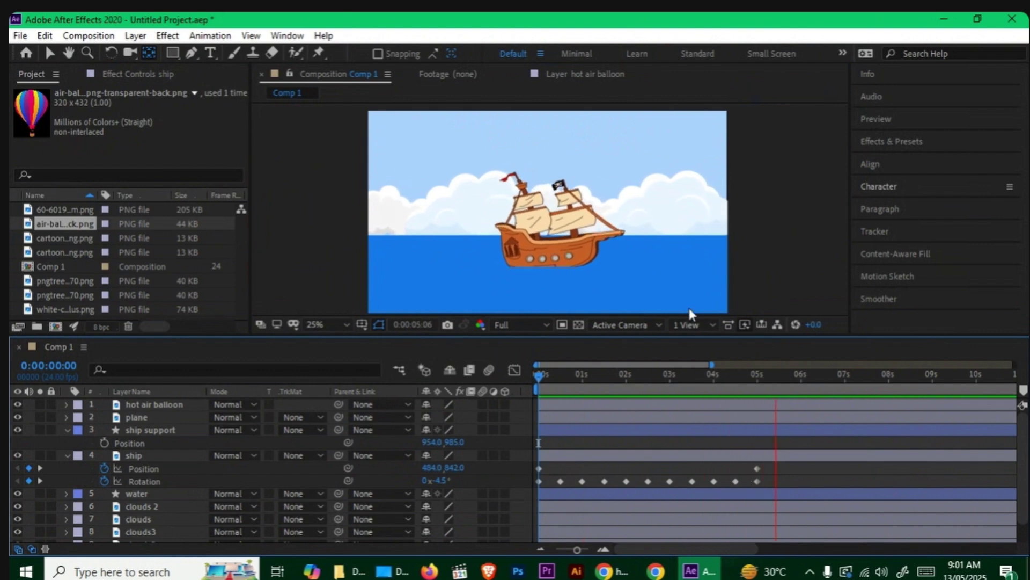
key(space)
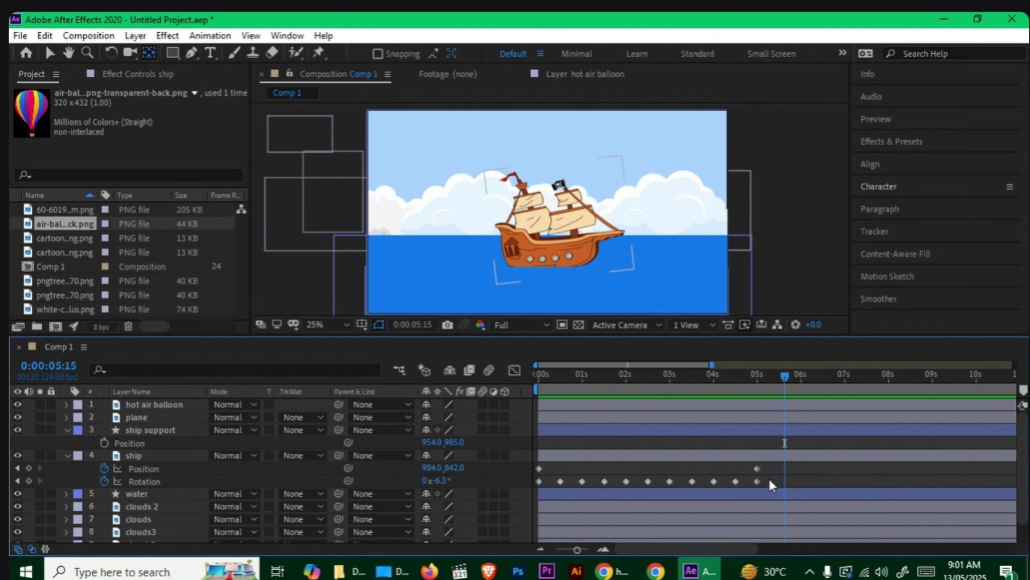
Stretch all the ship's position and rotation keyframes proportionally so the last ones fall just past 10 seconds
drag(798, 465, 517, 486)
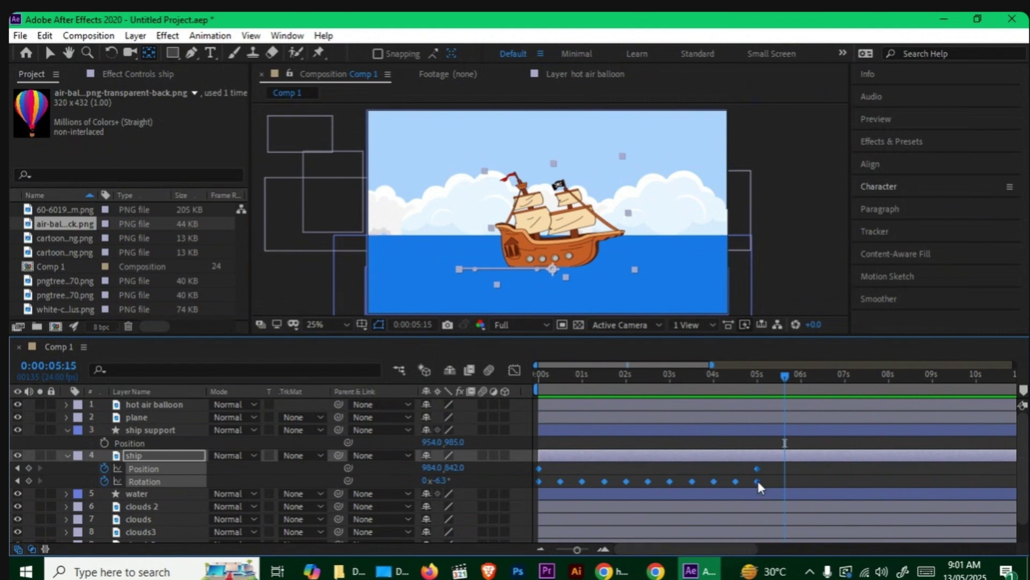
drag(758, 481, 942, 482)
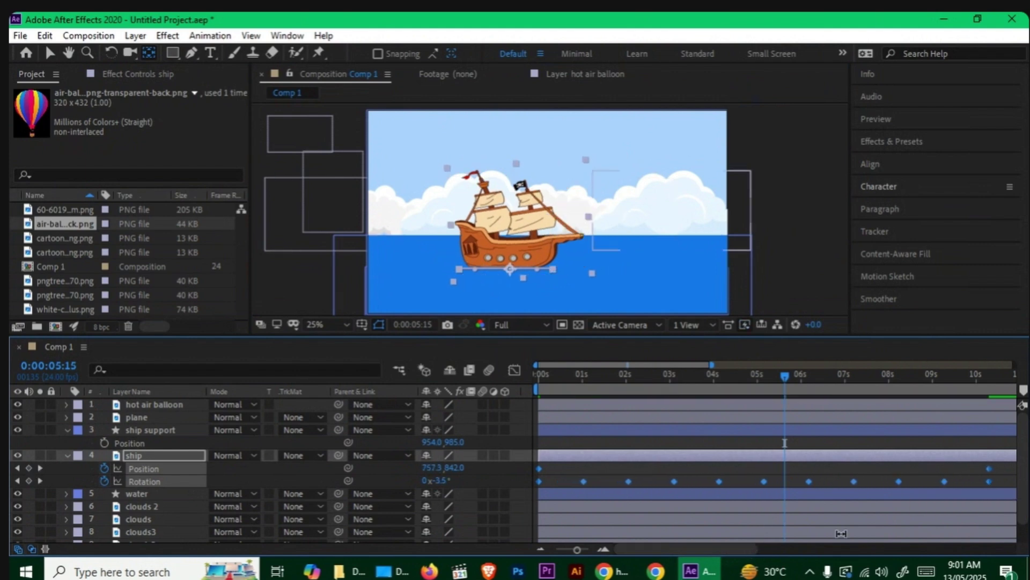
Switch to the web whiteboard and handwrite "To make animation slower / Faster" below the Duplicate note, with a leading arrow and underlines
click(609, 571)
click(444, 26)
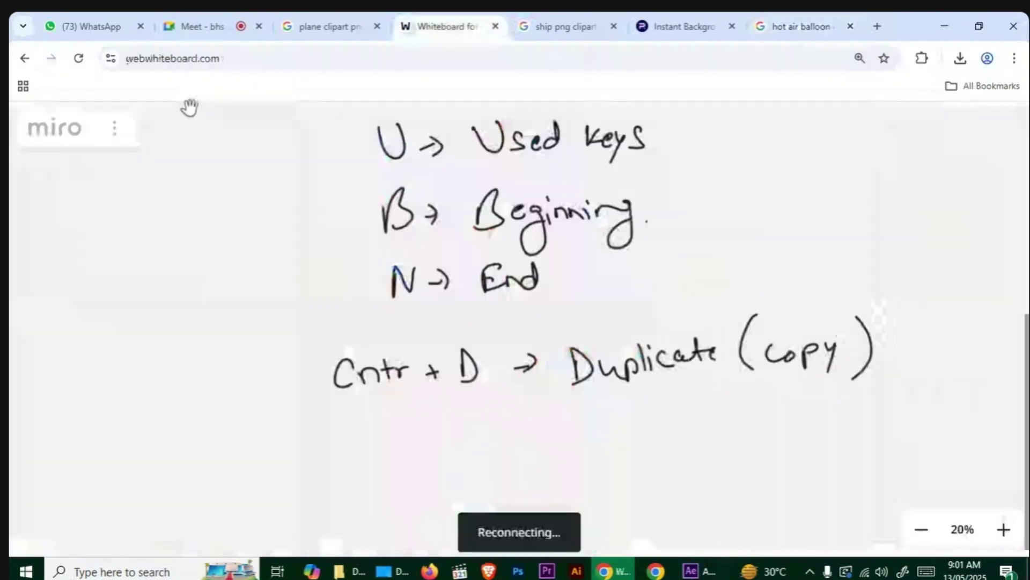
drag(268, 329, 253, 150)
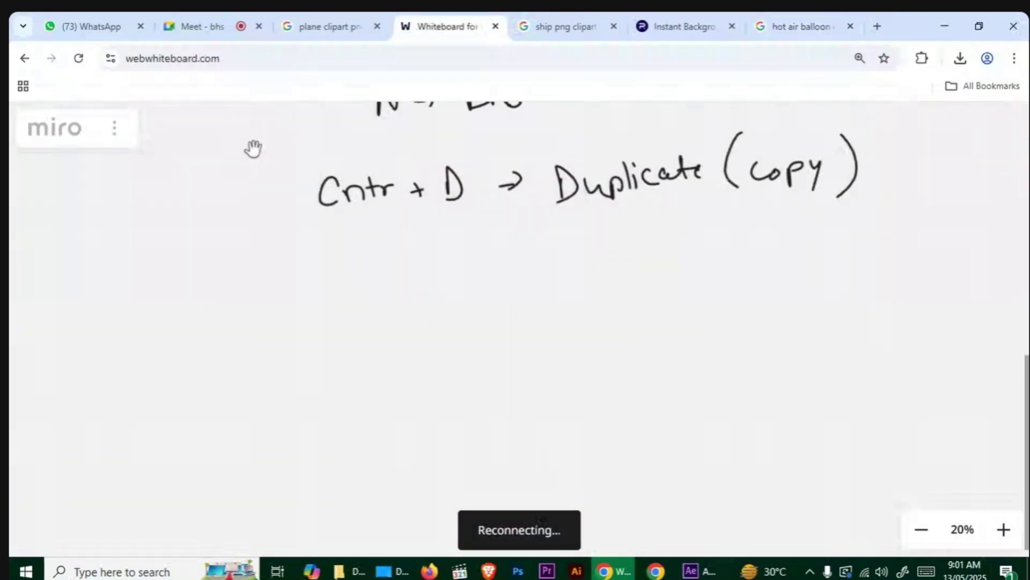
drag(257, 272, 252, 315)
mouse_move(232, 294)
mouse_down()
mouse_move(275, 260)
mouse_move(277, 288)
mouse_up()
drag(378, 297, 422, 299)
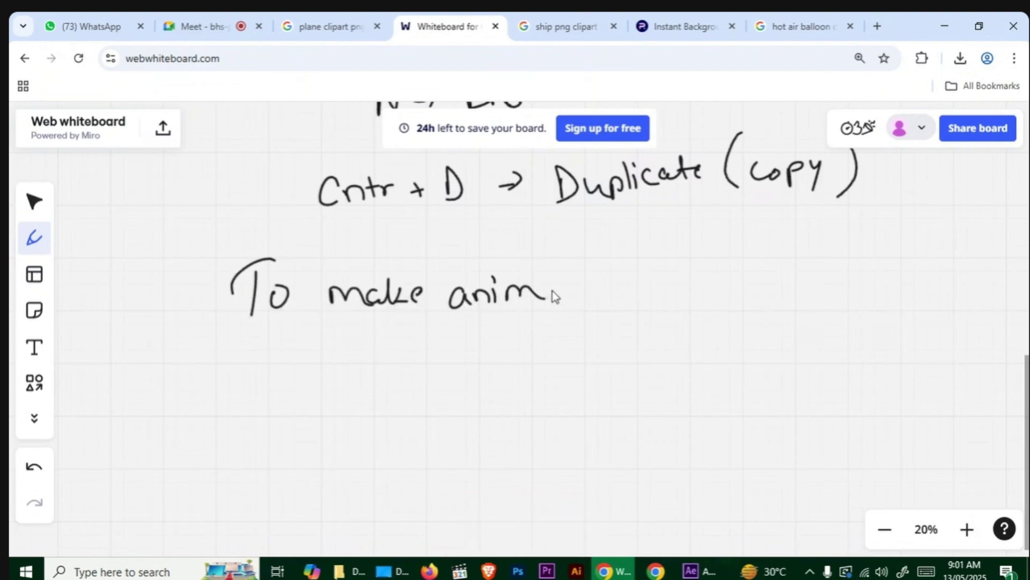
drag(553, 296, 598, 290)
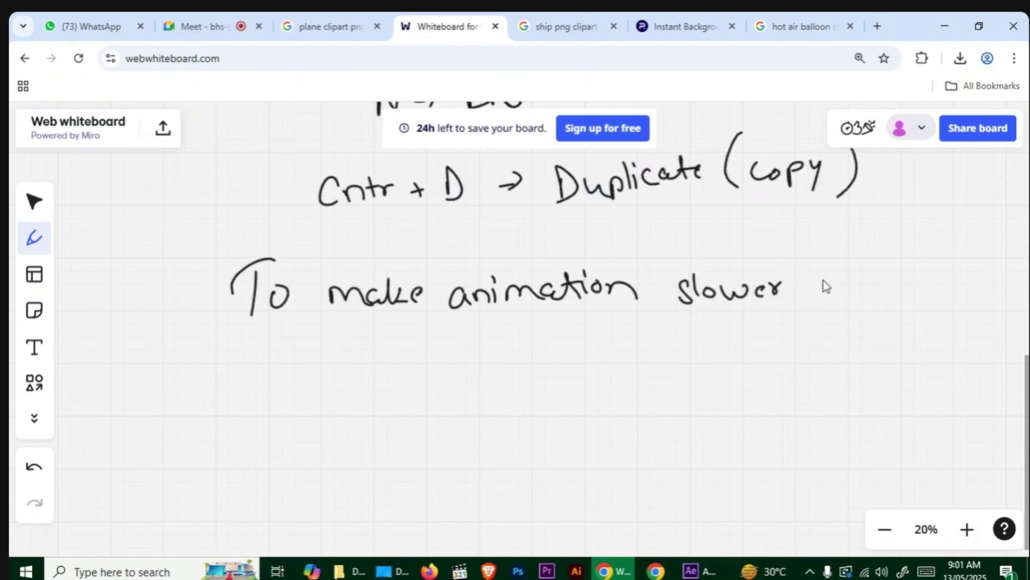
drag(842, 240, 813, 298)
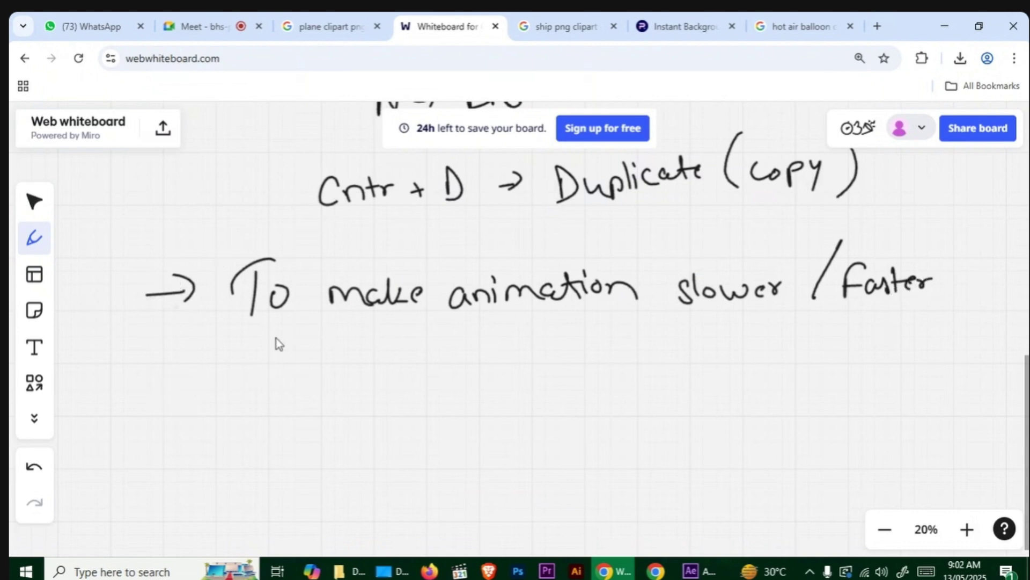
drag(275, 335, 406, 326)
drag(590, 319, 718, 322)
drag(773, 317, 805, 316)
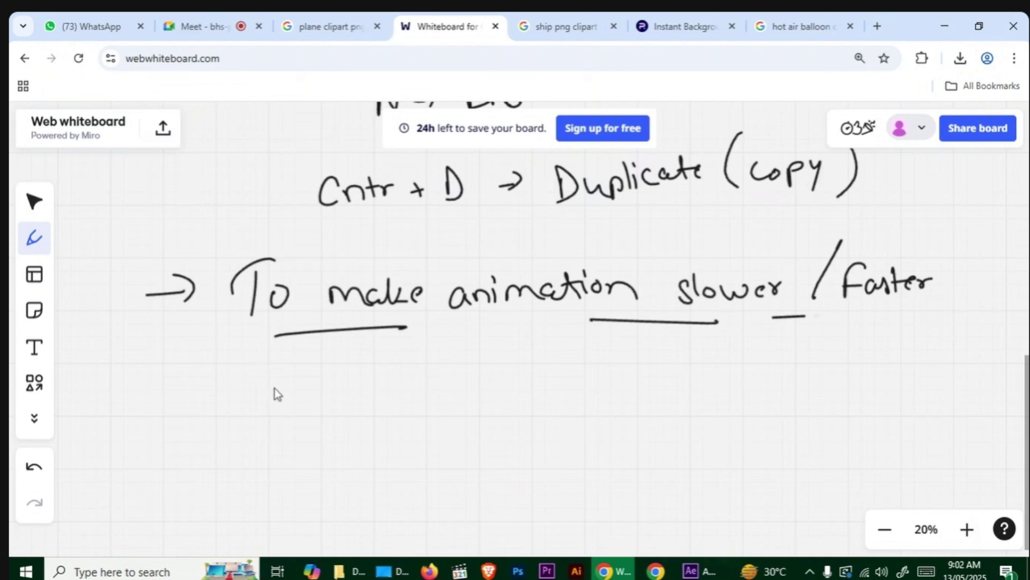
Handwrite "Select all Keys and Drag with Alt." beneath the underlined animation speed heading
drag(270, 390, 259, 409)
drag(290, 391, 314, 398)
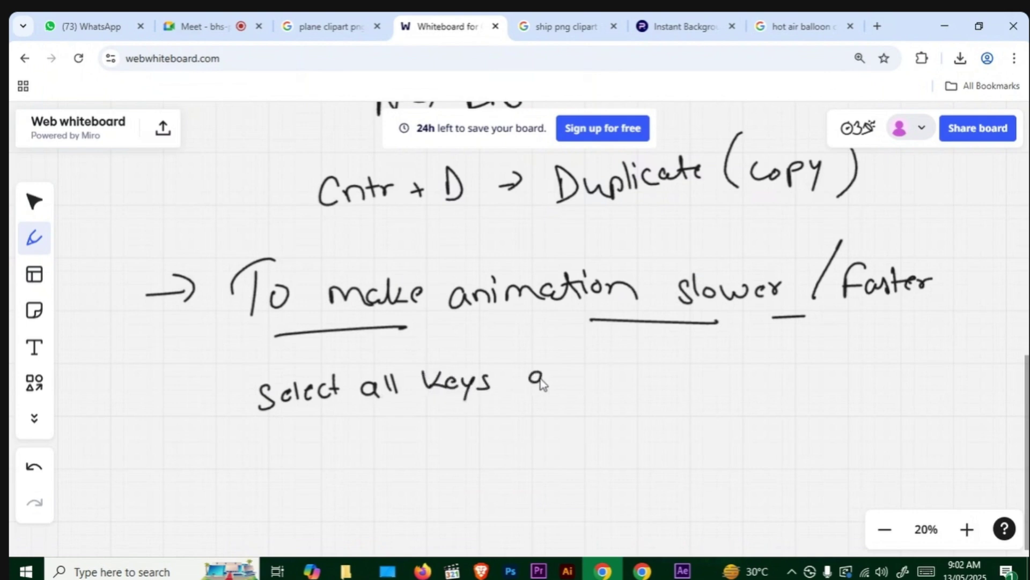
mouse_move(547, 377)
mouse_down()
mouse_move(609, 376)
mouse_move(616, 364)
mouse_move(648, 382)
mouse_up()
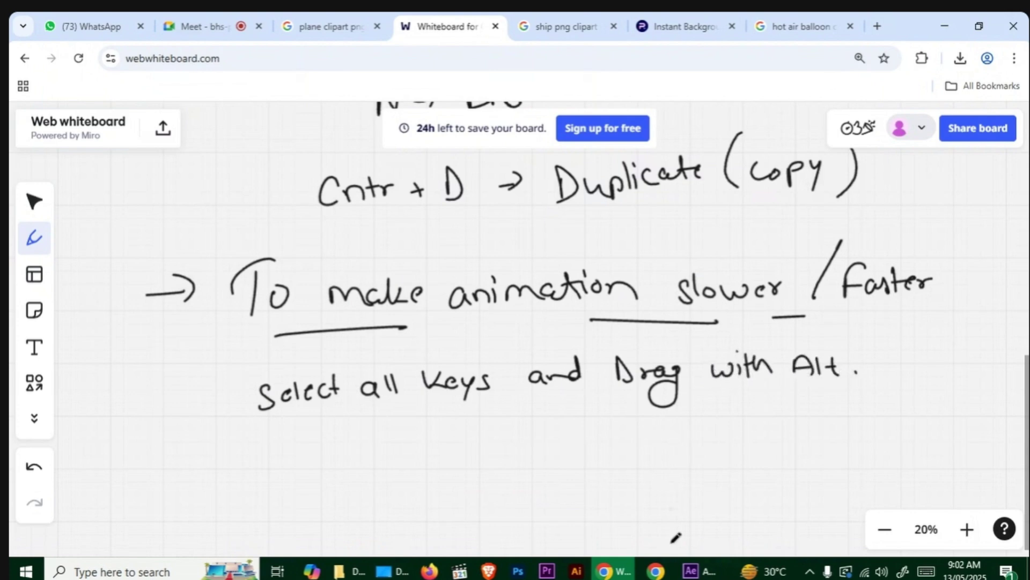
Switch back to After Effects and preview the slowed ship animation from the first frame
click(695, 571)
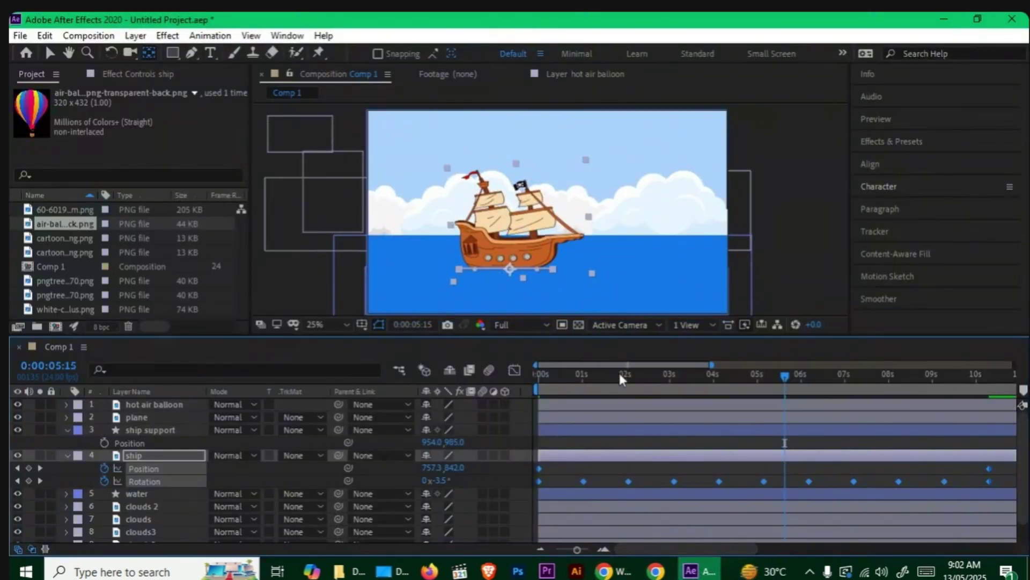
drag(620, 375, 454, 389)
click(565, 469)
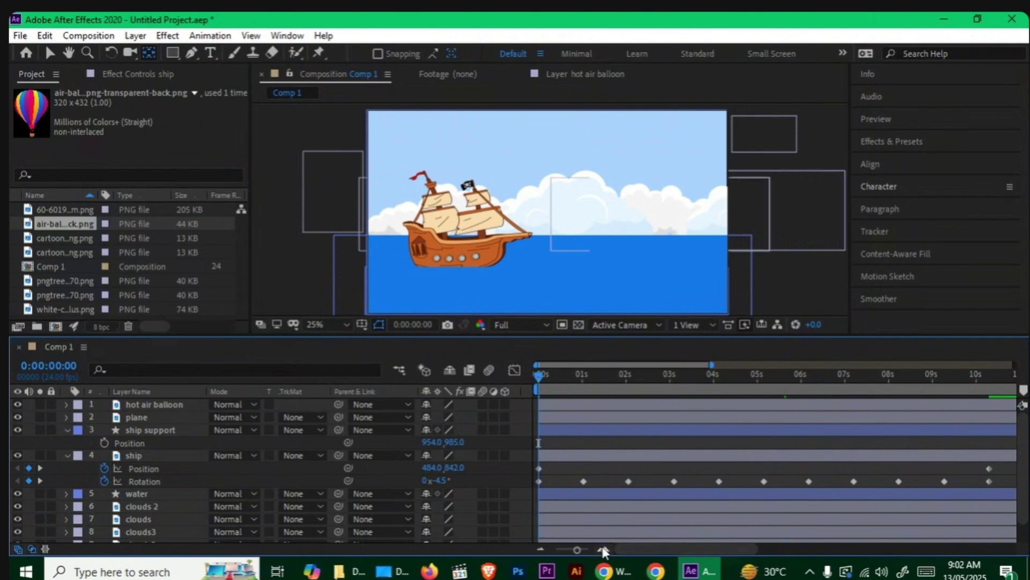
key(space)
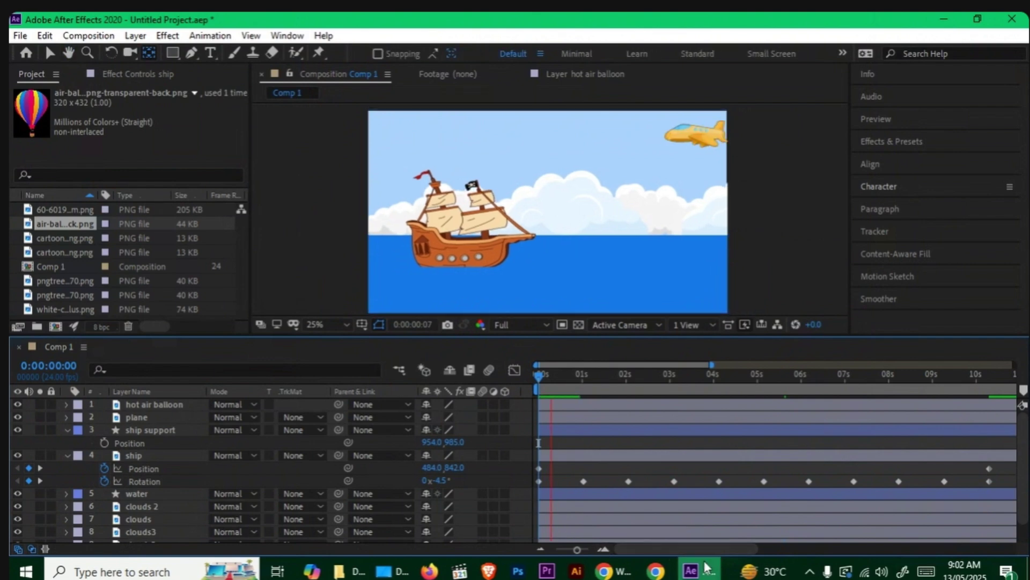
mouse_move(707, 569)
click(758, 490)
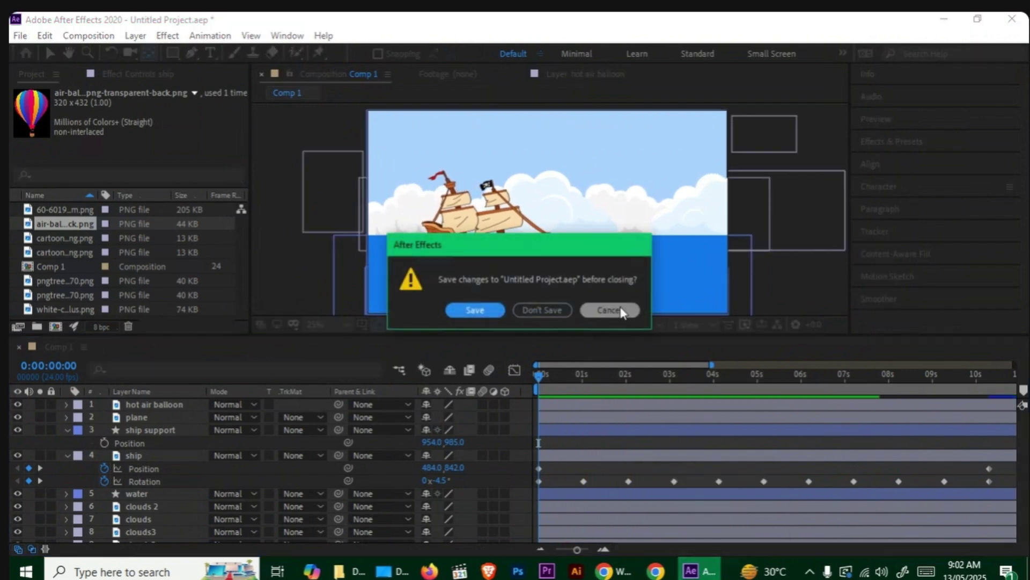
click(610, 310)
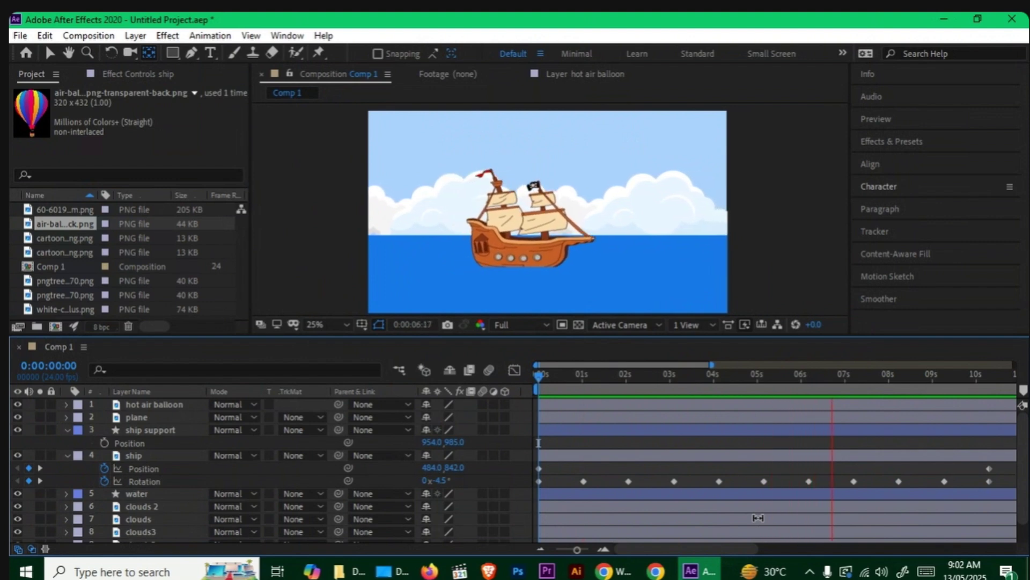
key(space)
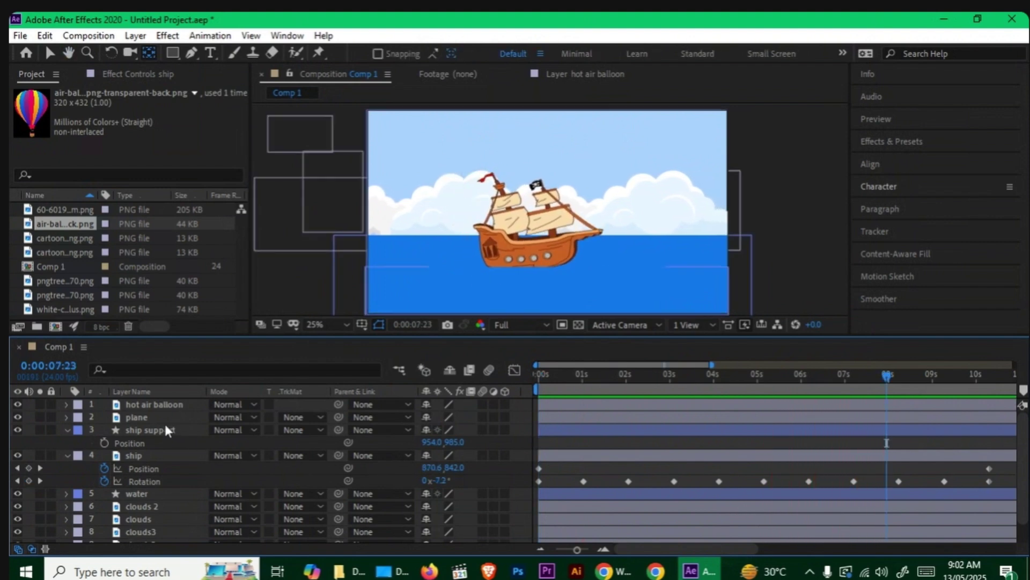
Reveal the position keyframes of all four cloud layers and move their end keyframes together to just past 10 seconds
click(160, 504)
scroll(192, 516, down, 1)
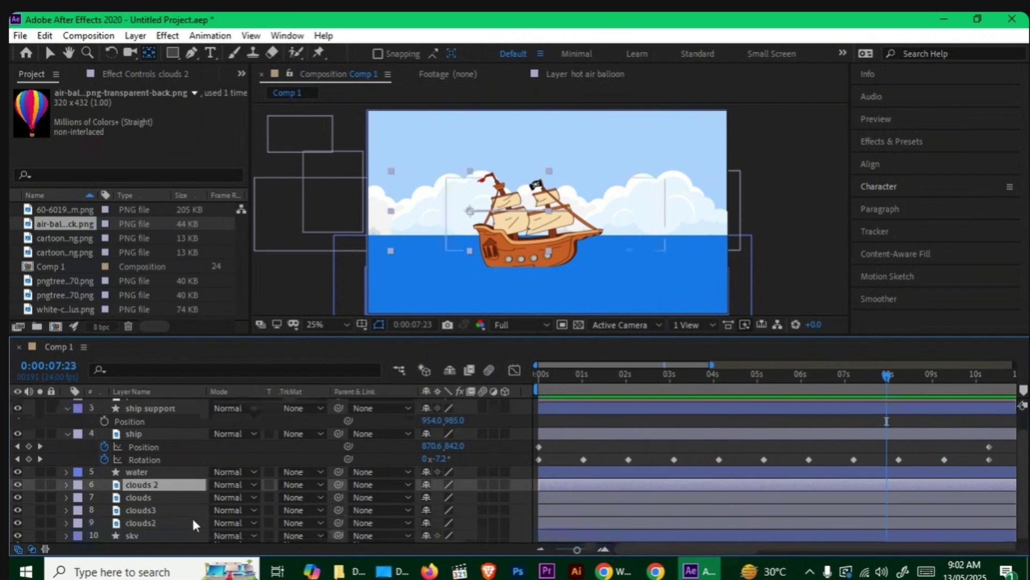
shift+click(162, 521)
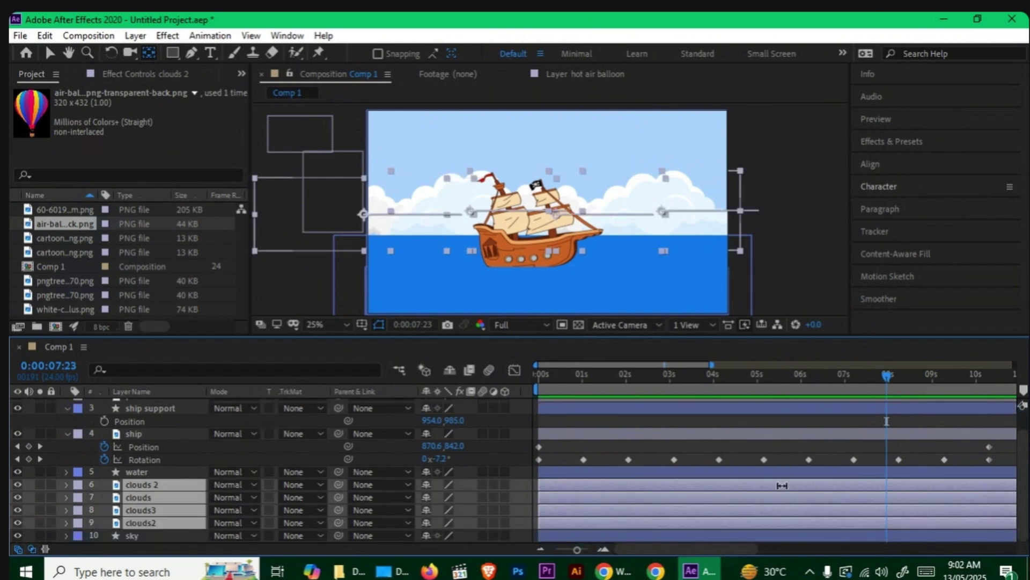
key(p)
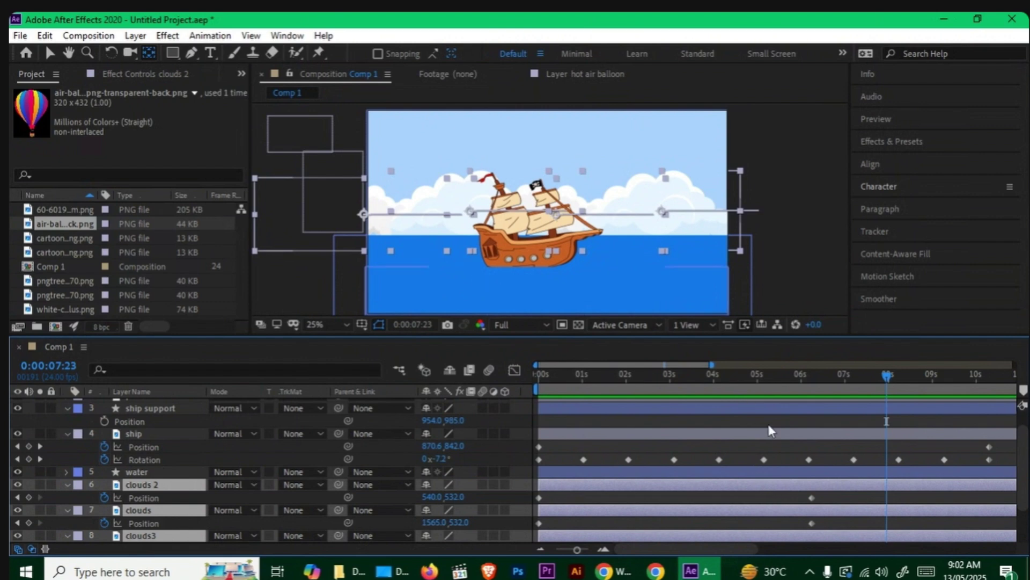
scroll(768, 424, down, 2)
click(825, 447)
drag(826, 447, 794, 519)
drag(812, 446, 987, 449)
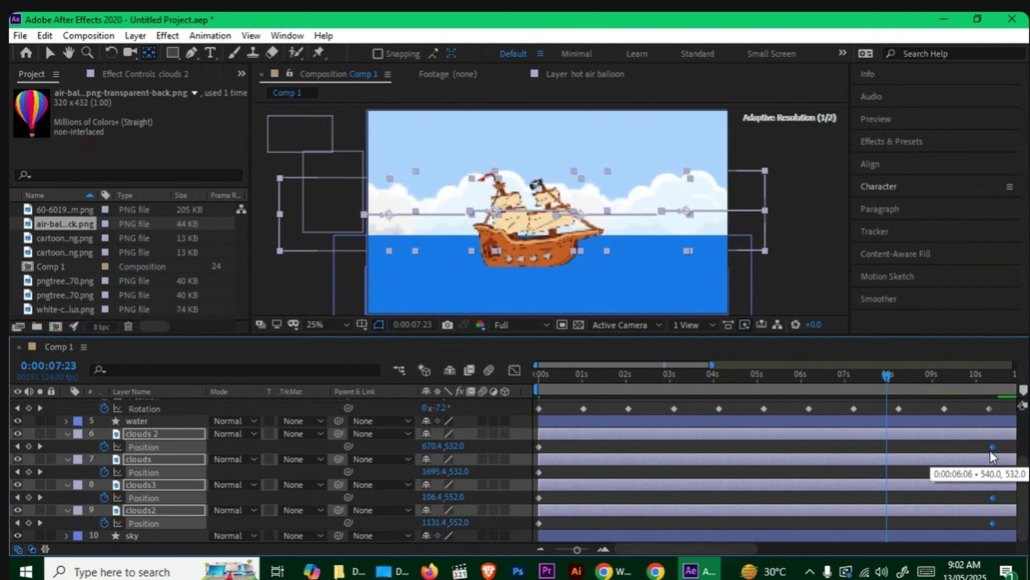
Preview the composition from the start to check the slower cloud movement with the ship
drag(830, 380, 489, 388)
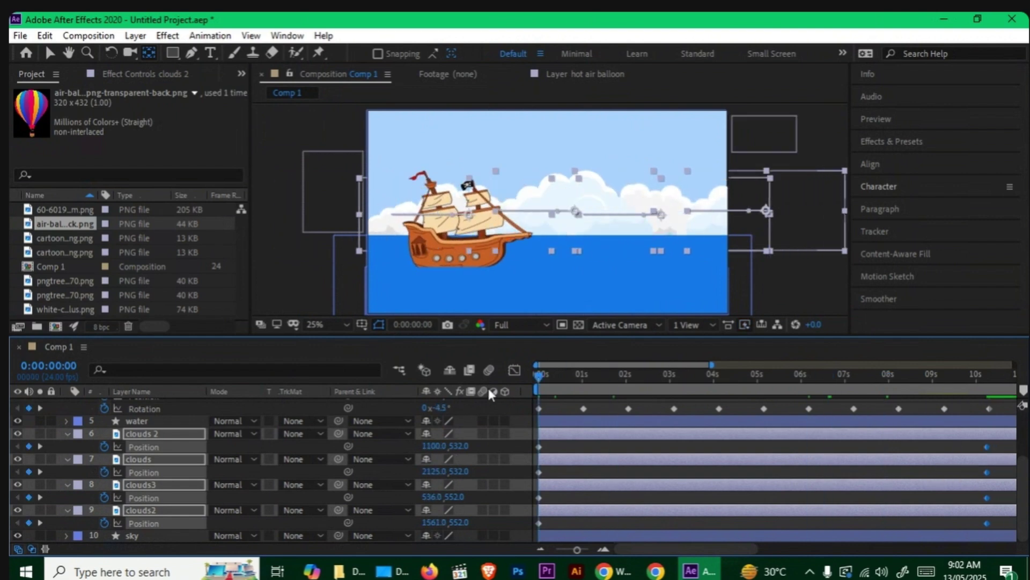
key(space)
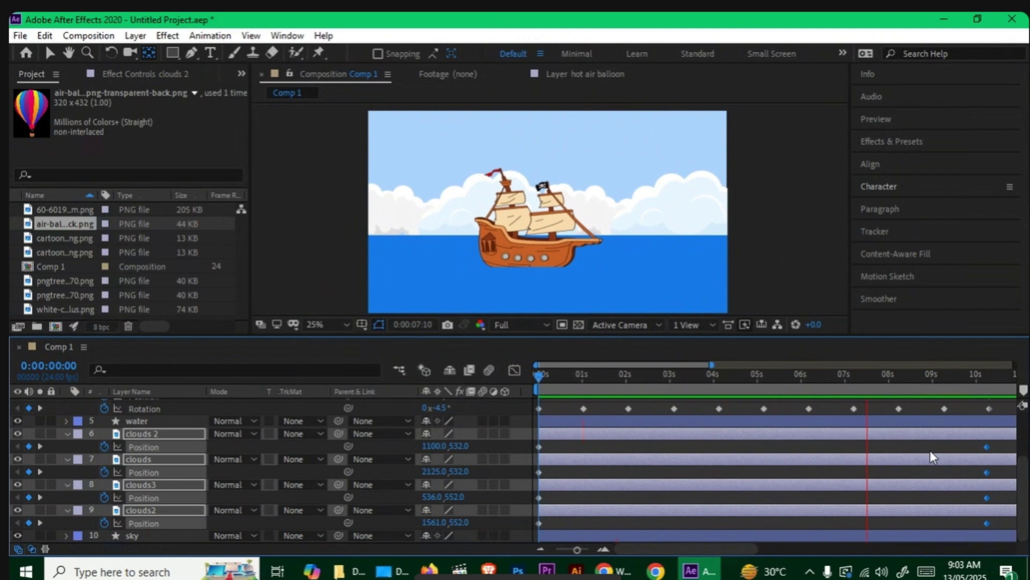
click(899, 454)
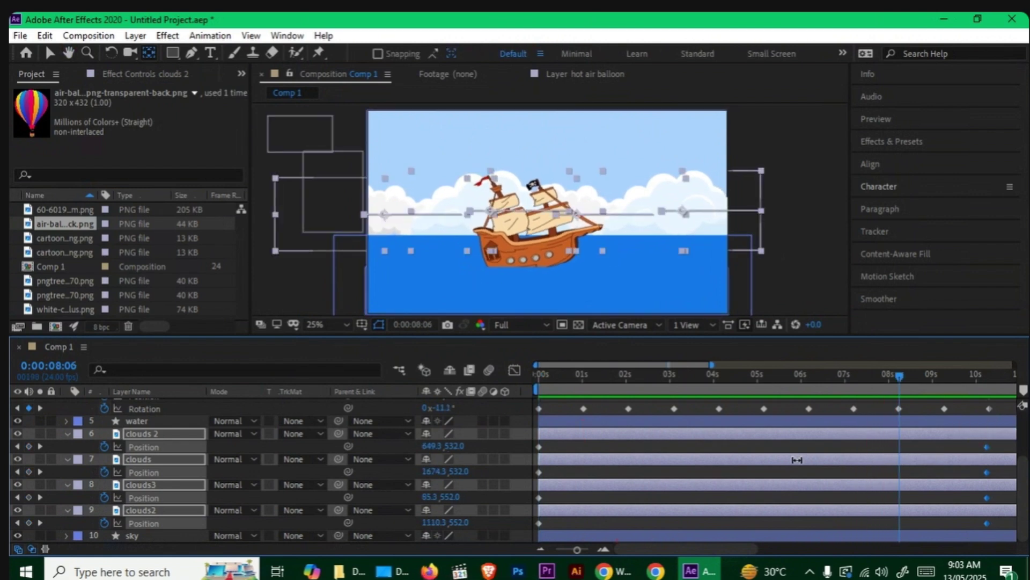
Collapse the expanded properties of the ship support, ship and cloud layers and deselect all layers
scroll(797, 460, up, 3)
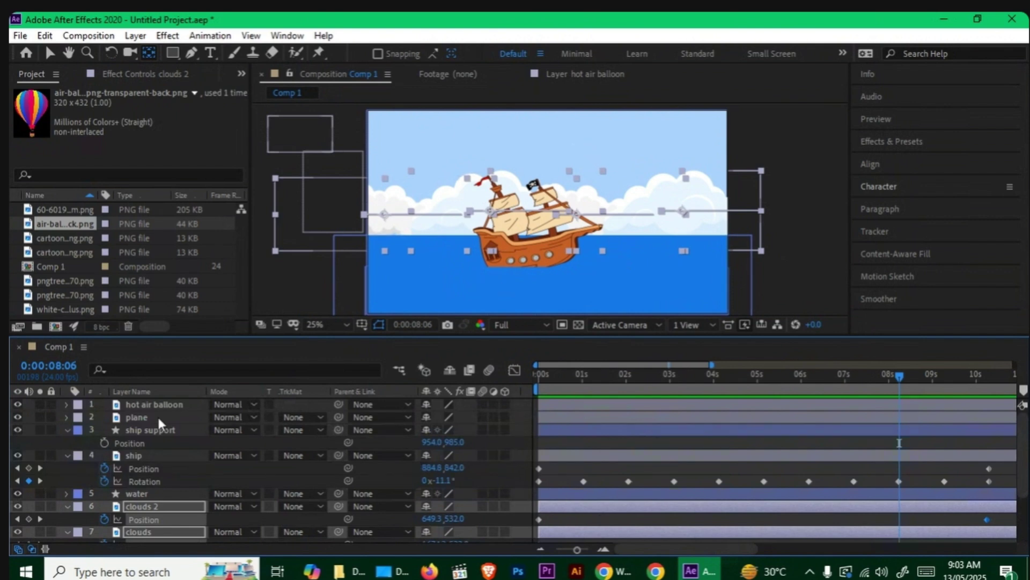
click(68, 430)
click(65, 443)
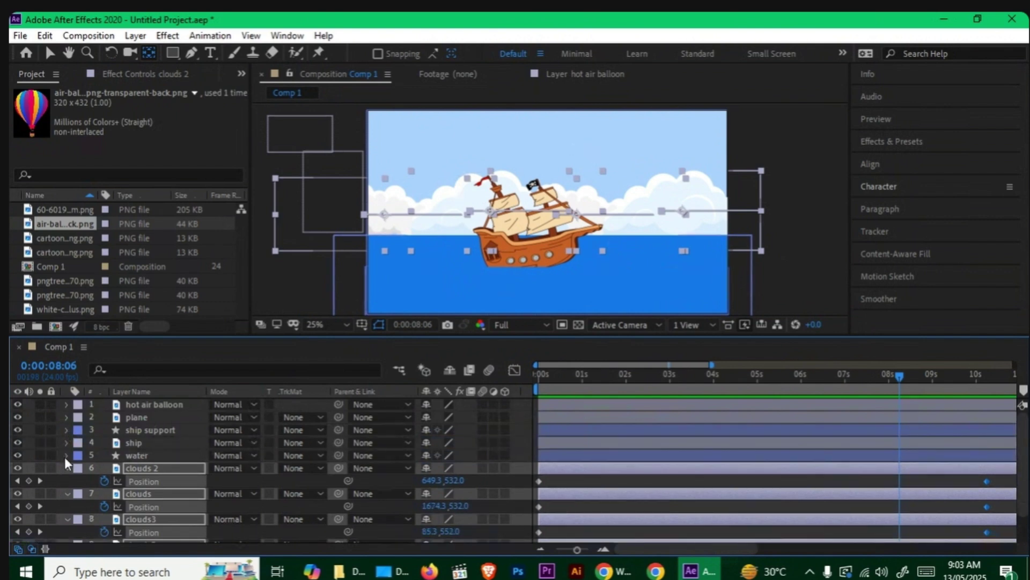
click(68, 469)
click(65, 480)
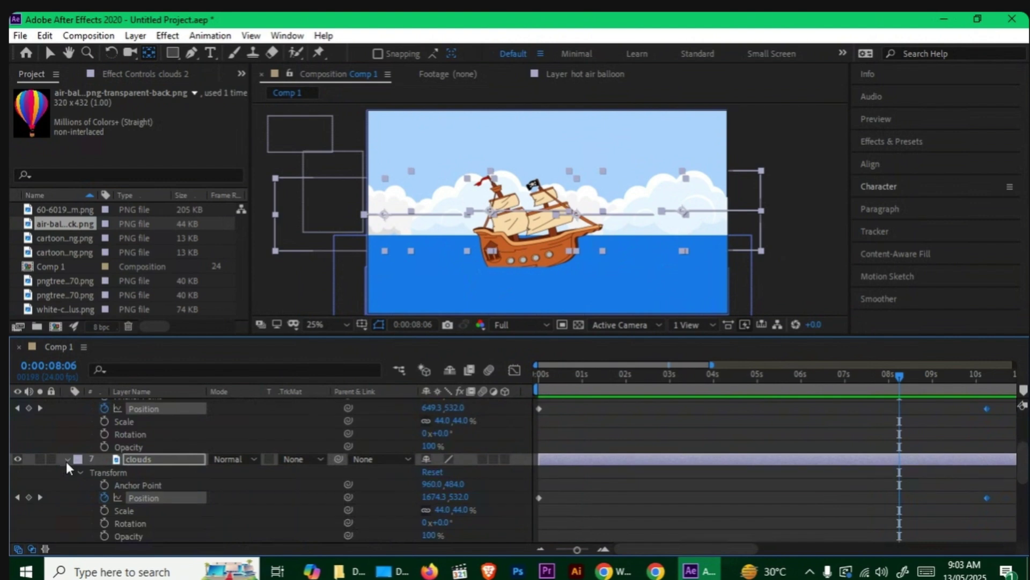
click(65, 460)
click(88, 527)
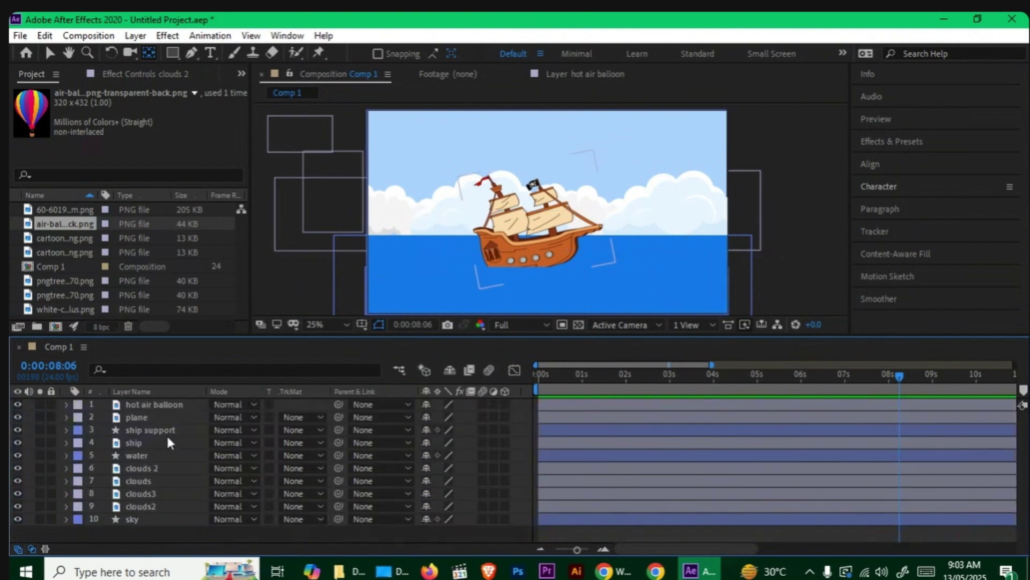
Keyframe the hot air balloon's position from the first frame to 0:00:07:05, moving it past the frame's right edge to 2232, 80
click(173, 405)
drag(562, 376, 501, 384)
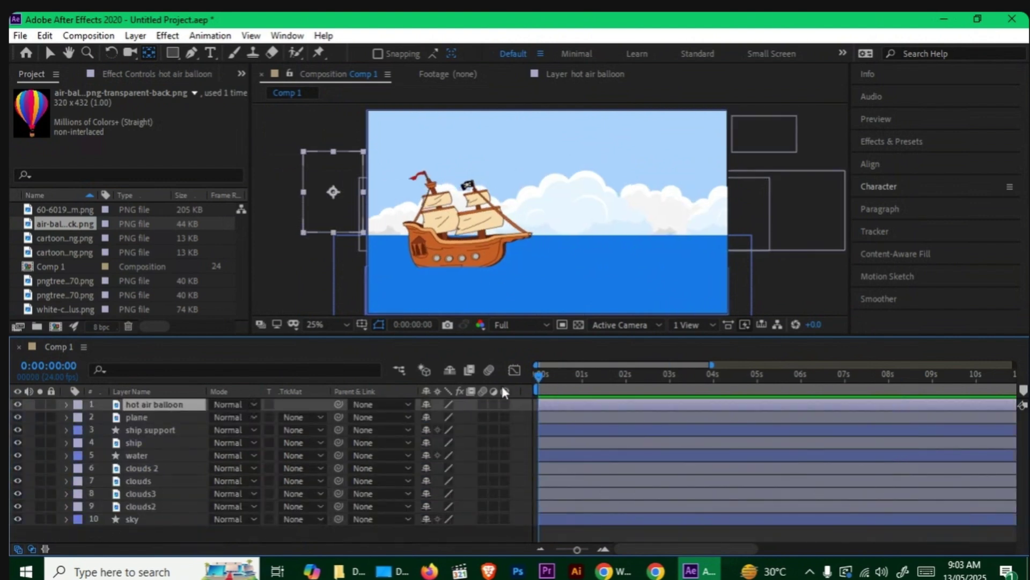
drag(333, 195, 407, 144)
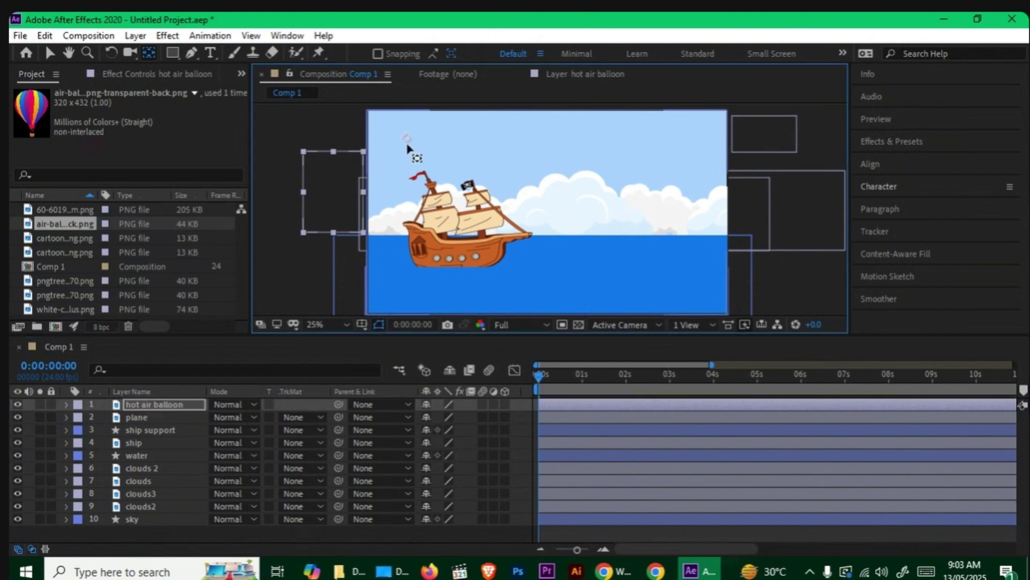
key(ctrl+z)
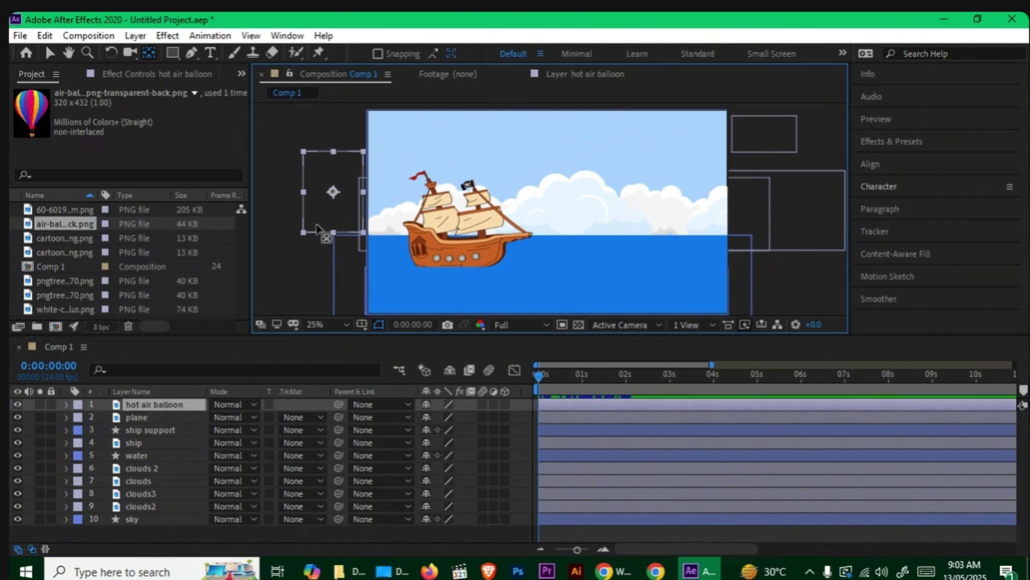
key(p)
click(105, 417)
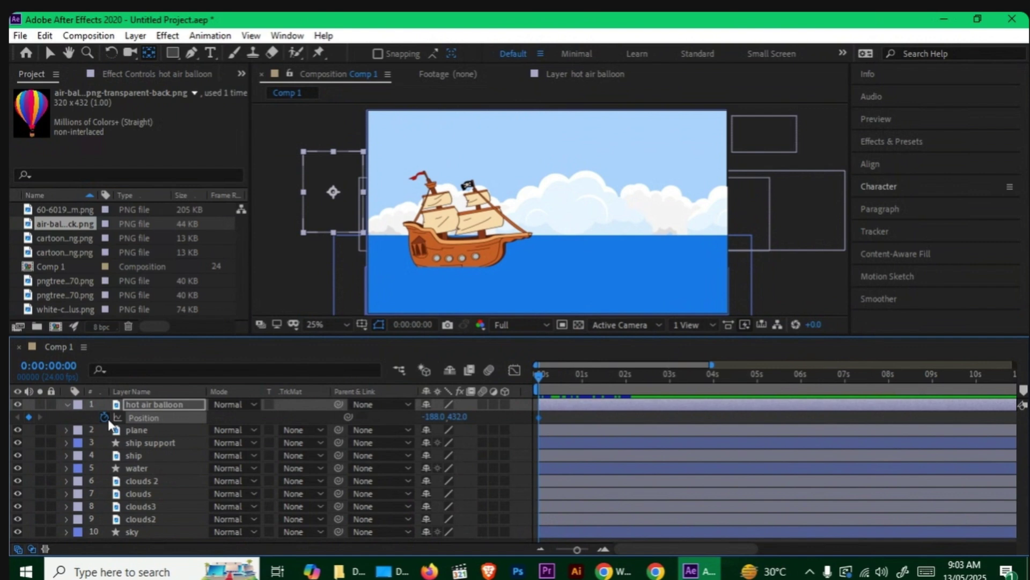
drag(585, 378, 854, 374)
click(339, 212)
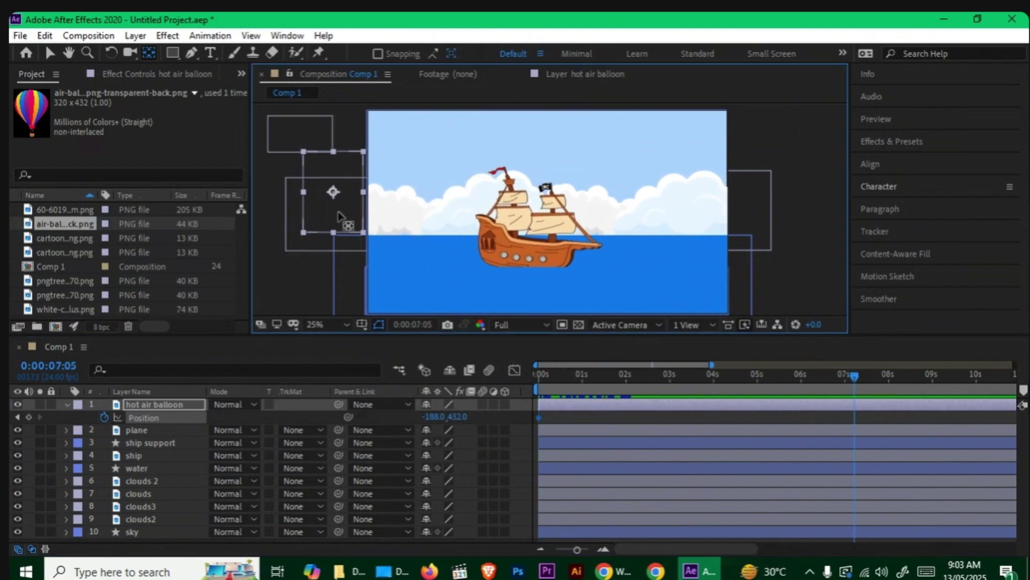
drag(339, 215, 785, 146)
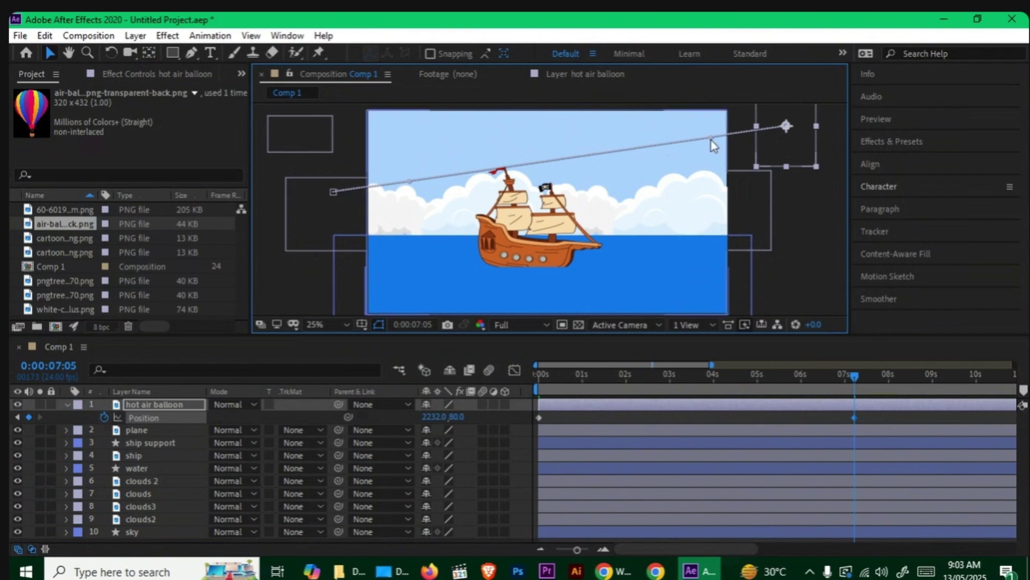
Bend the hot air balloon's straight motion path into a gentle S-curve and preview it from the start
drag(710, 138, 595, 95)
drag(409, 181, 539, 202)
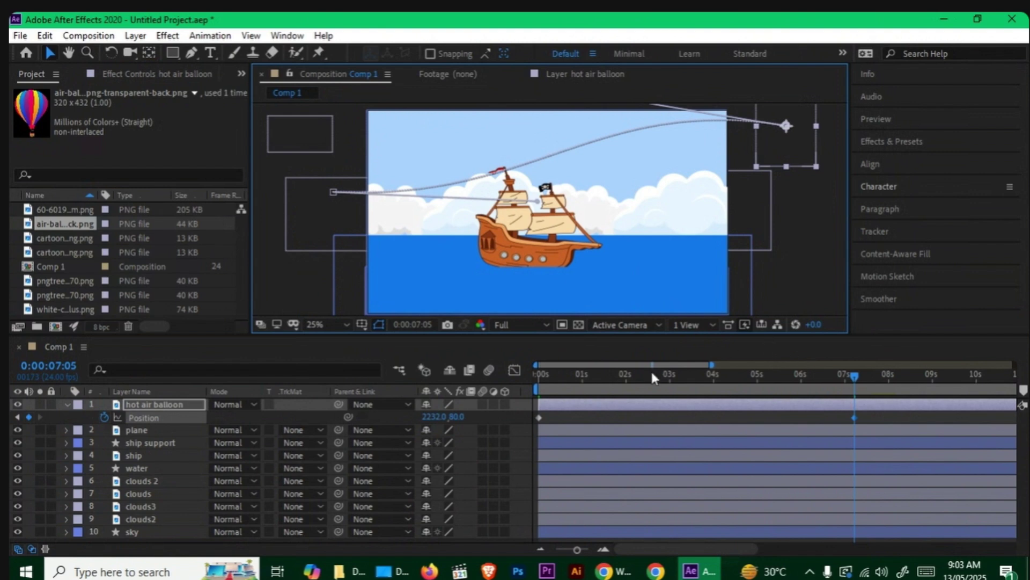
drag(653, 372, 487, 395)
key(space)
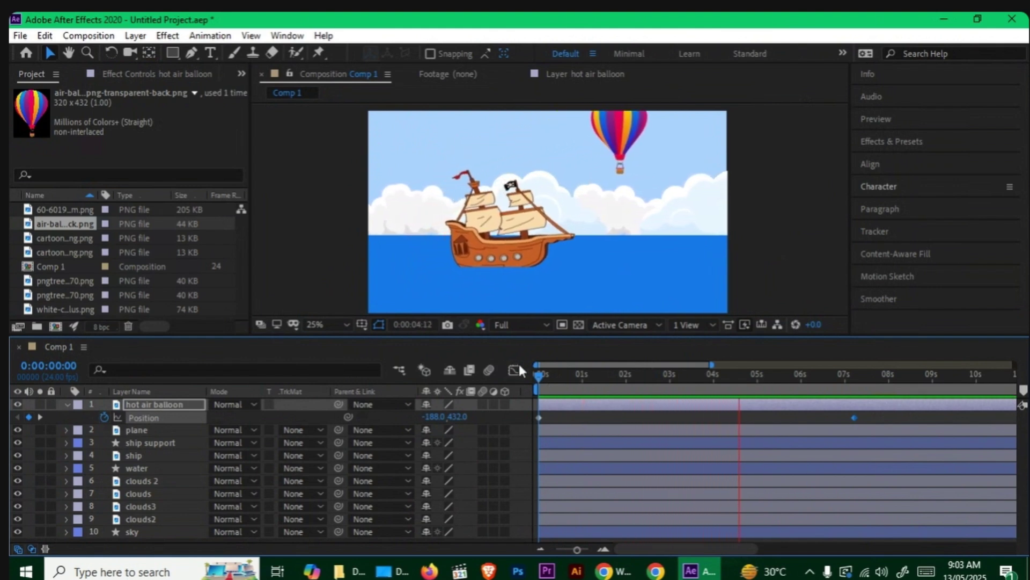
key(space)
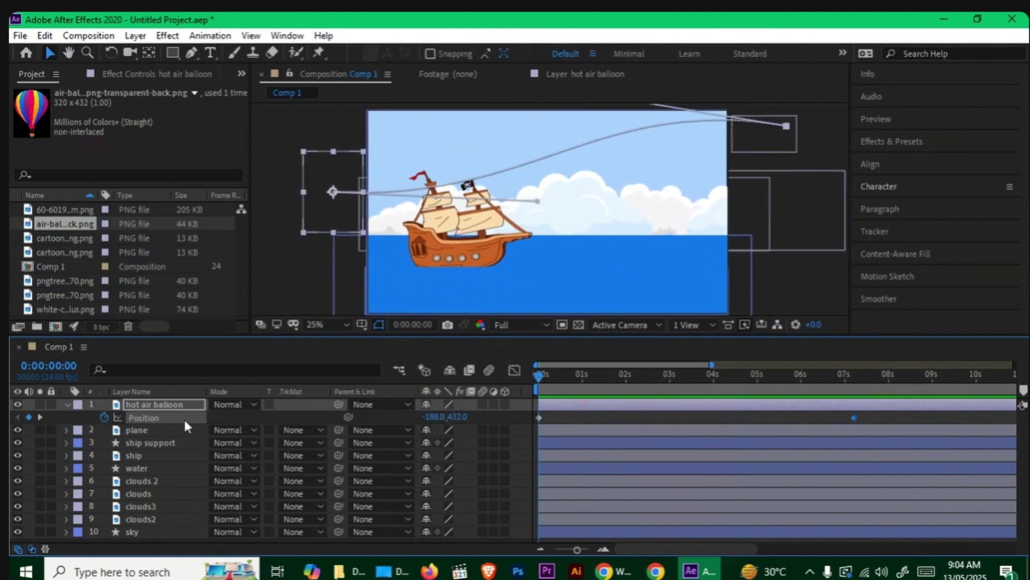
Keyframe the hot air balloon's scale from 100% at the first frame to 23% at 0:00:07:05 and preview the flight
key(shift+s)
drag(599, 375, 852, 404)
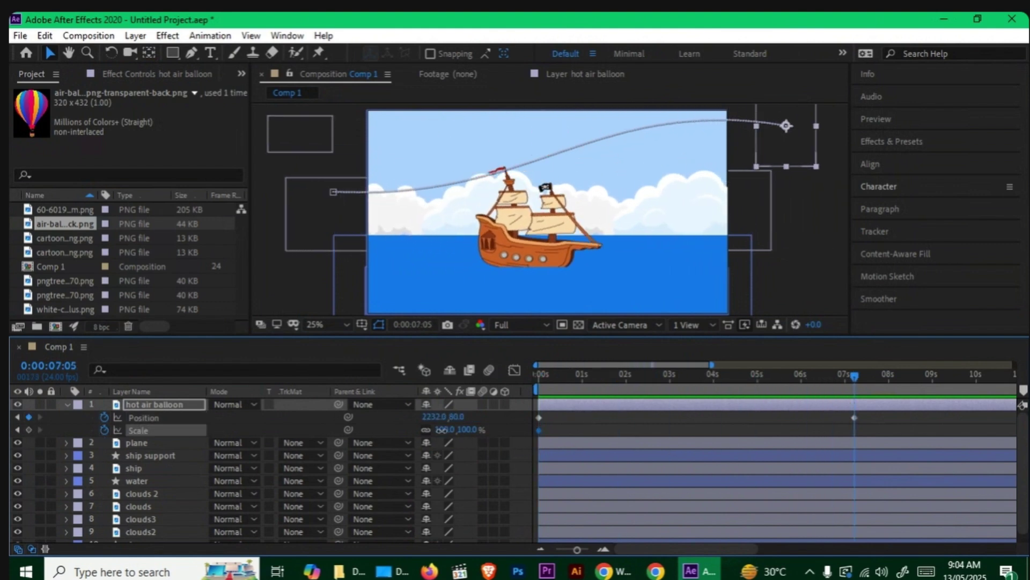
drag(441, 429, 392, 435)
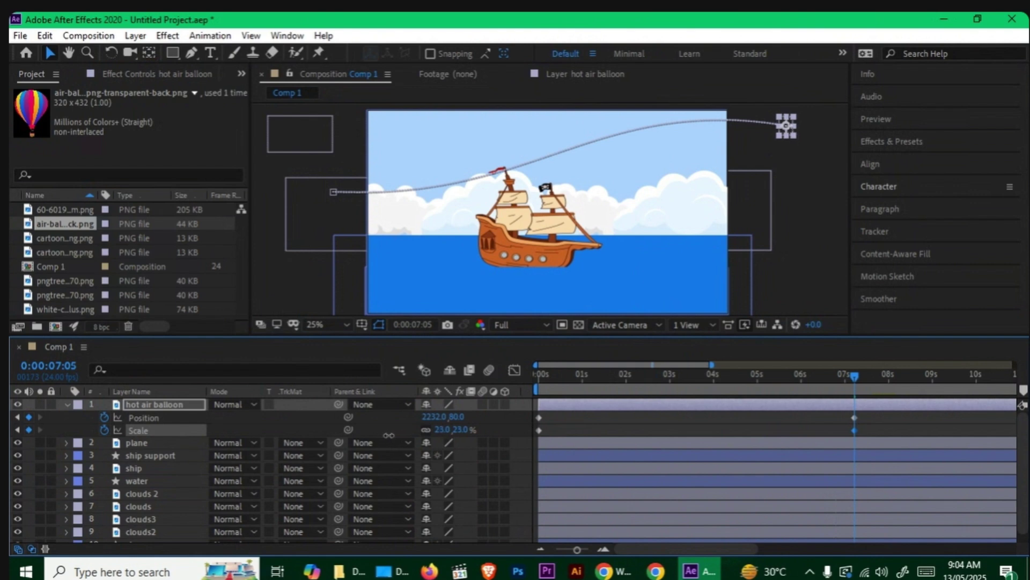
key(space)
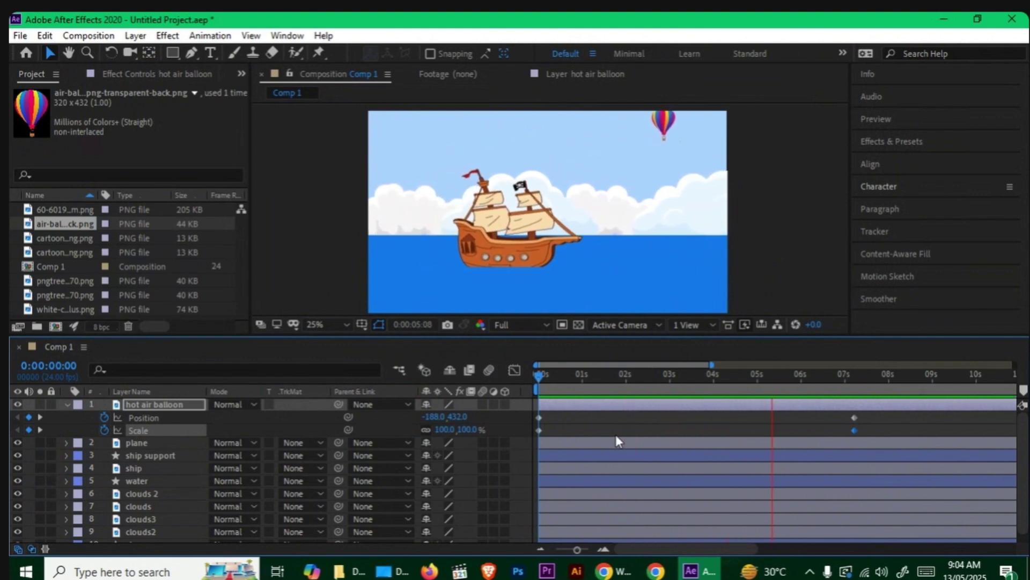
key(space)
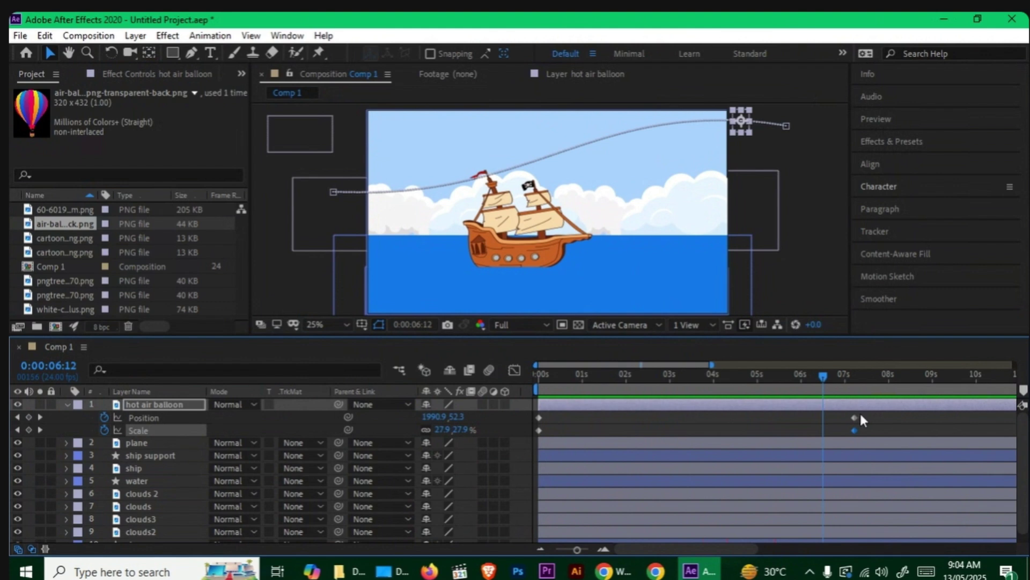
Delete all position and scale keyframes of the hot air balloon and return to the first frame
drag(859, 411, 658, 427)
drag(621, 378, 416, 393)
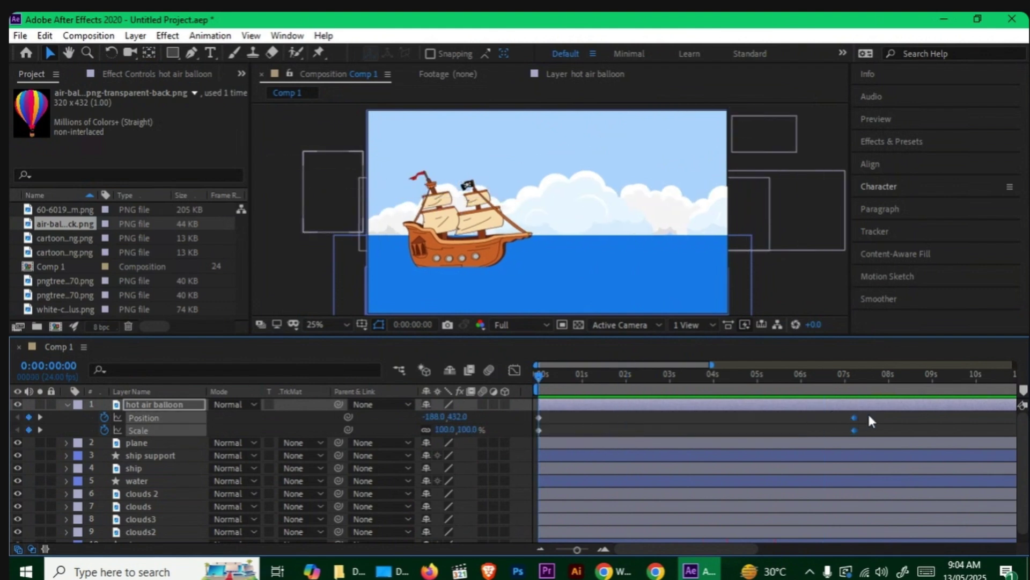
drag(868, 414, 488, 443)
key(Delete)
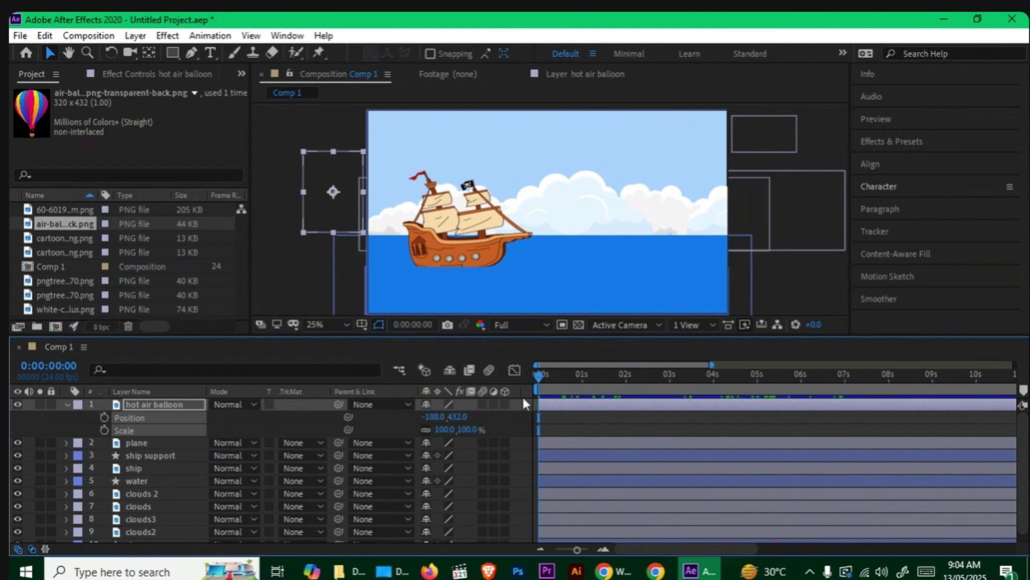
click(101, 416)
click(281, 420)
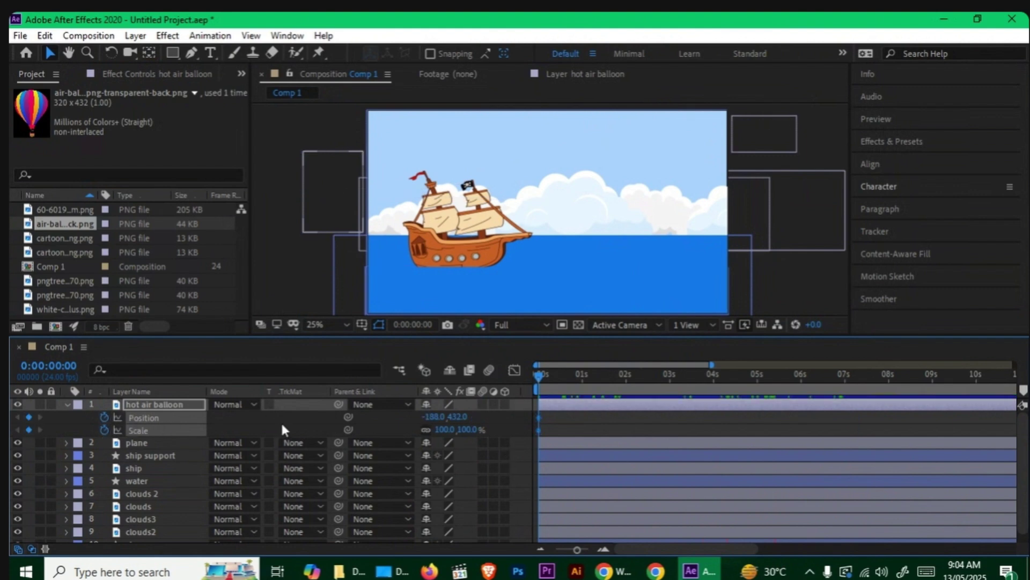
click(104, 418)
click(93, 421)
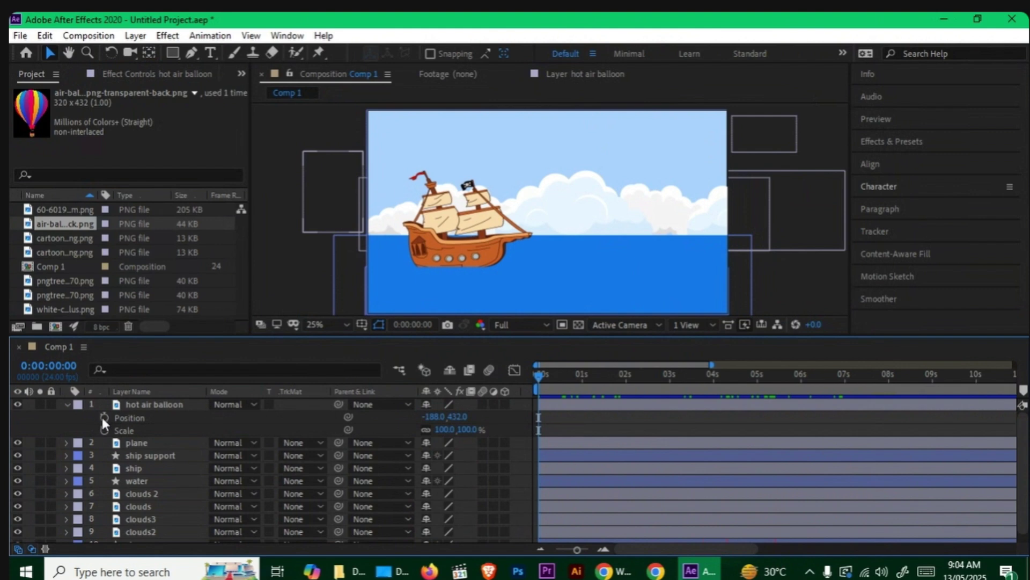
Keyframe the hot air balloon's position from the first frame to 0:00:10:12, moving it just beyond the frame's right edge to 2128, 132
click(102, 417)
drag(539, 375, 998, 377)
click(317, 214)
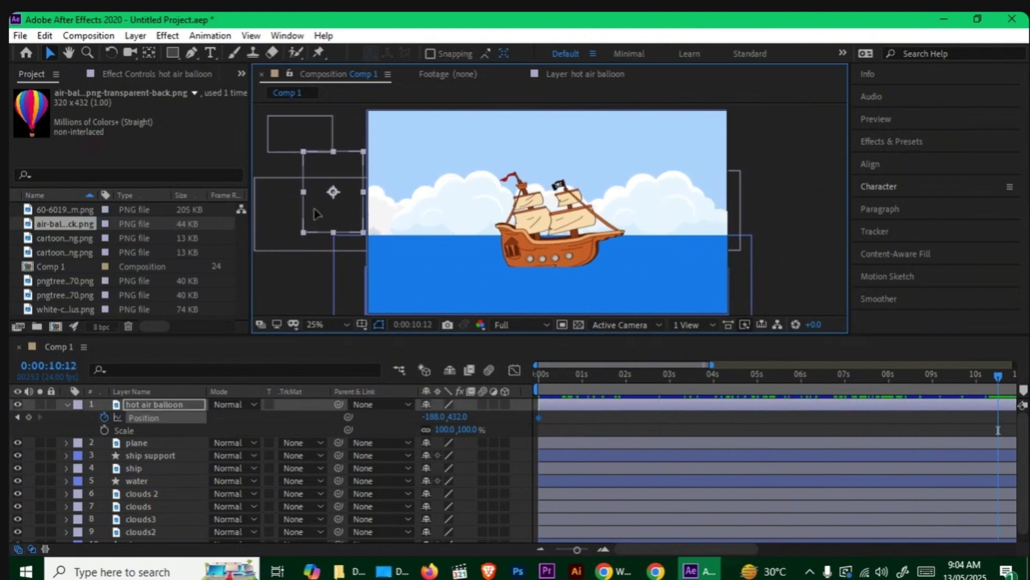
drag(317, 214, 749, 156)
Curve the balloon's motion path so it dips at the start and arches over the ship, and preview it from the first frame
drag(677, 365, 754, 374)
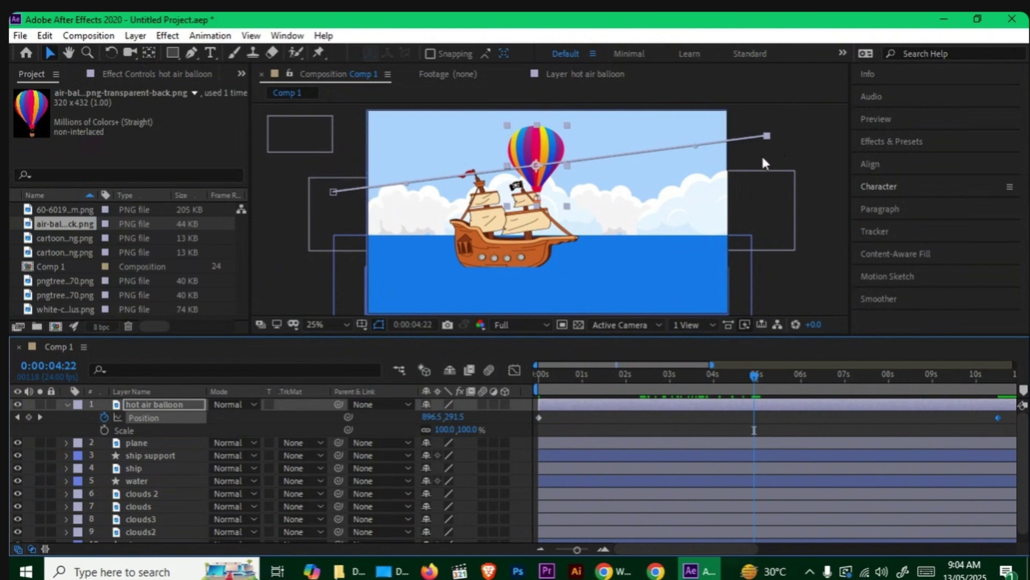
drag(695, 146, 642, 126)
drag(333, 191, 411, 244)
drag(644, 125, 511, 118)
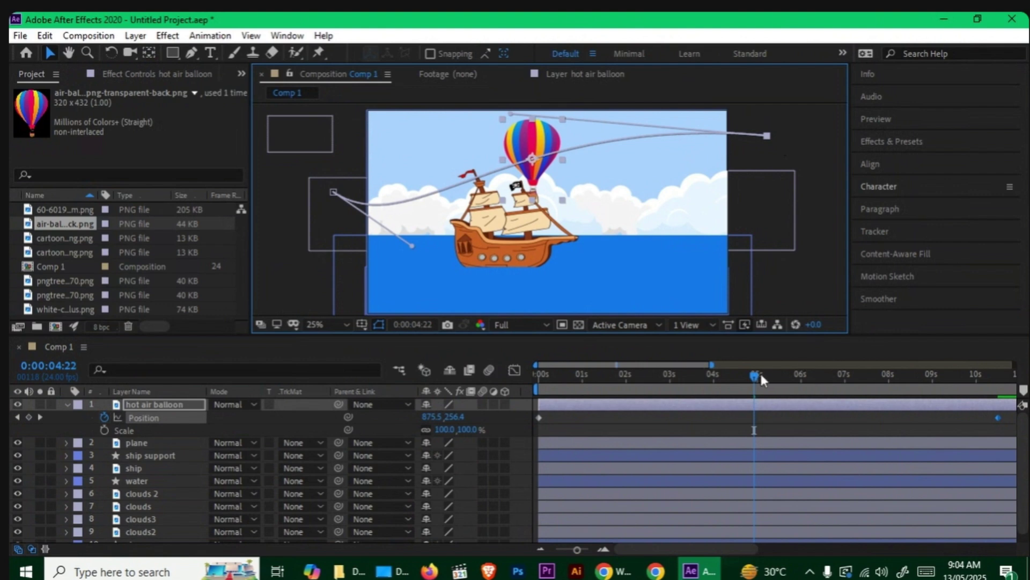
key(Home)
key(space)
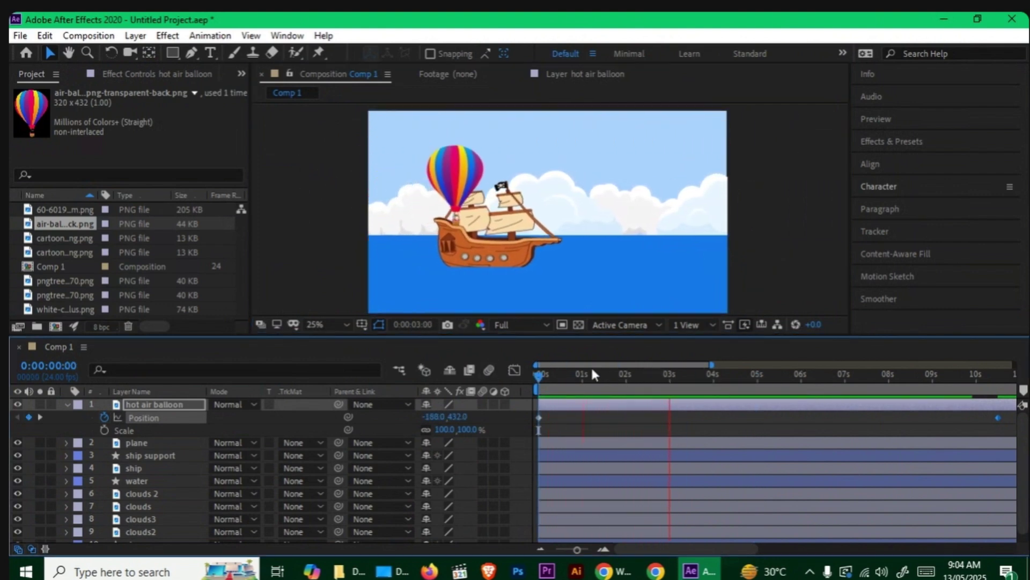
key(space)
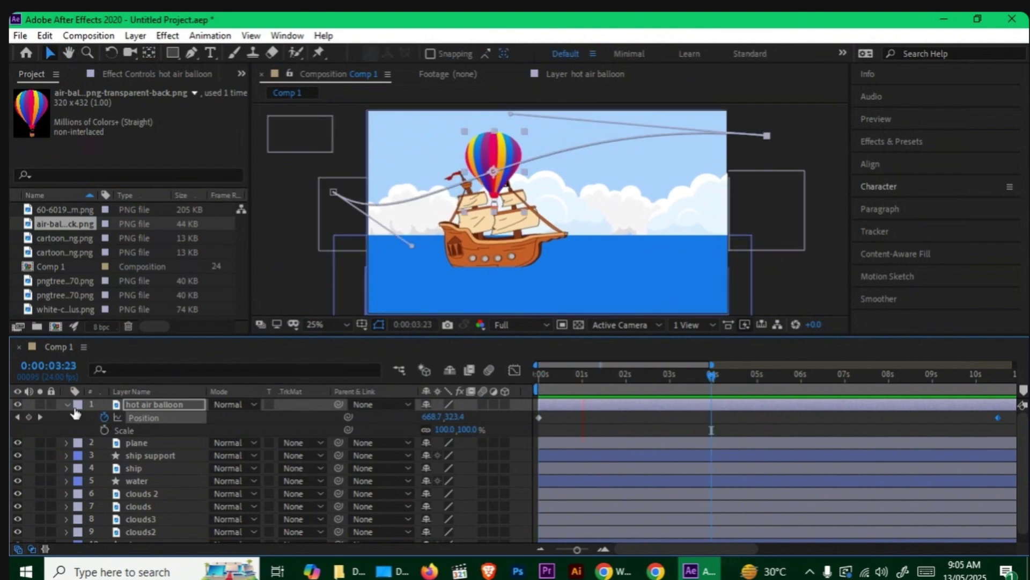
Collapse the hot air balloon layer, place it directly beneath the ship layer and return to the first frame
click(67, 404)
drag(143, 404, 140, 446)
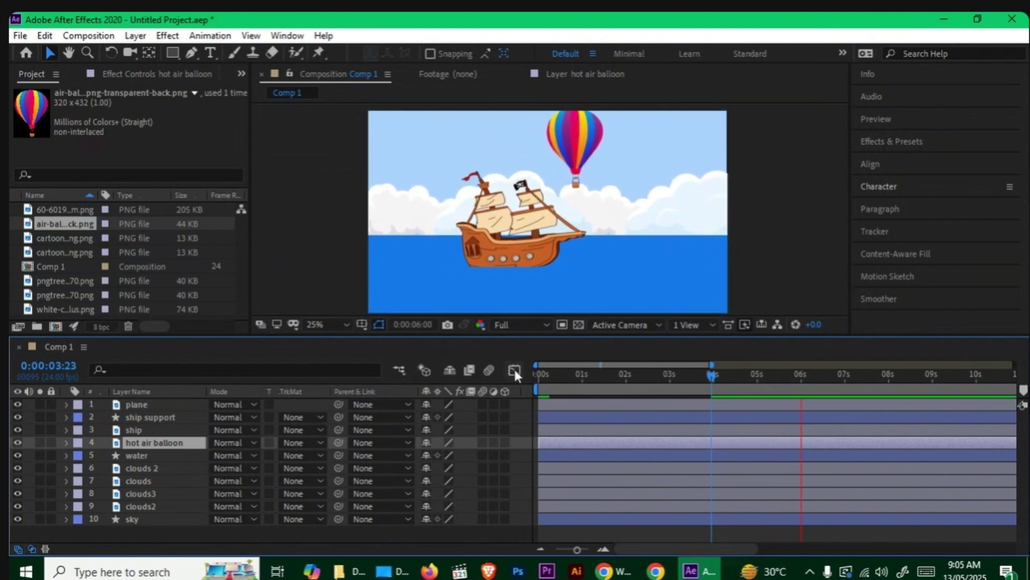
drag(562, 376, 537, 376)
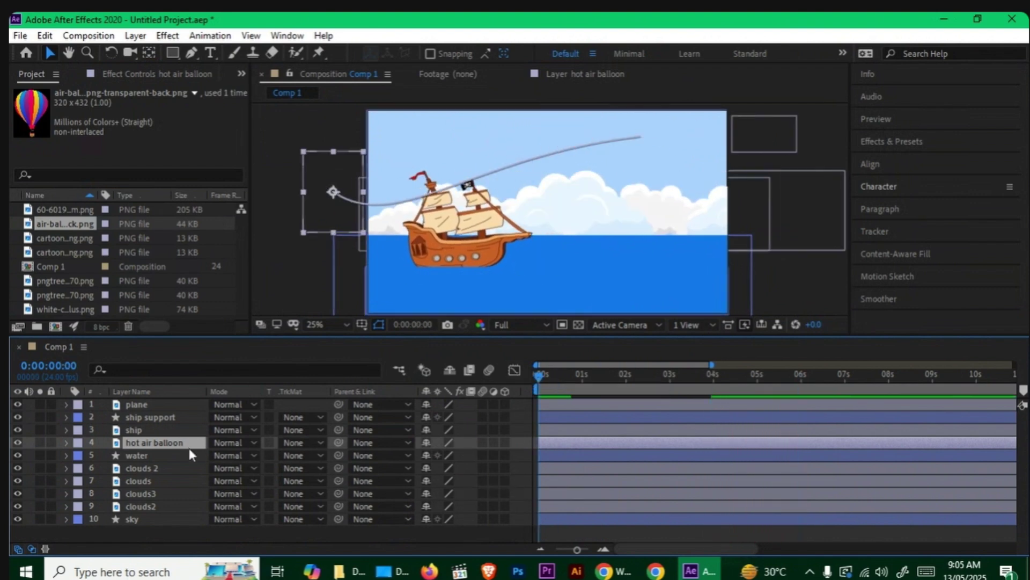
Keyframe the hot air balloon's scale from 100% at the first frame to 33% at 0:00:10:01 and preview the shrinking flight
key(s)
click(104, 455)
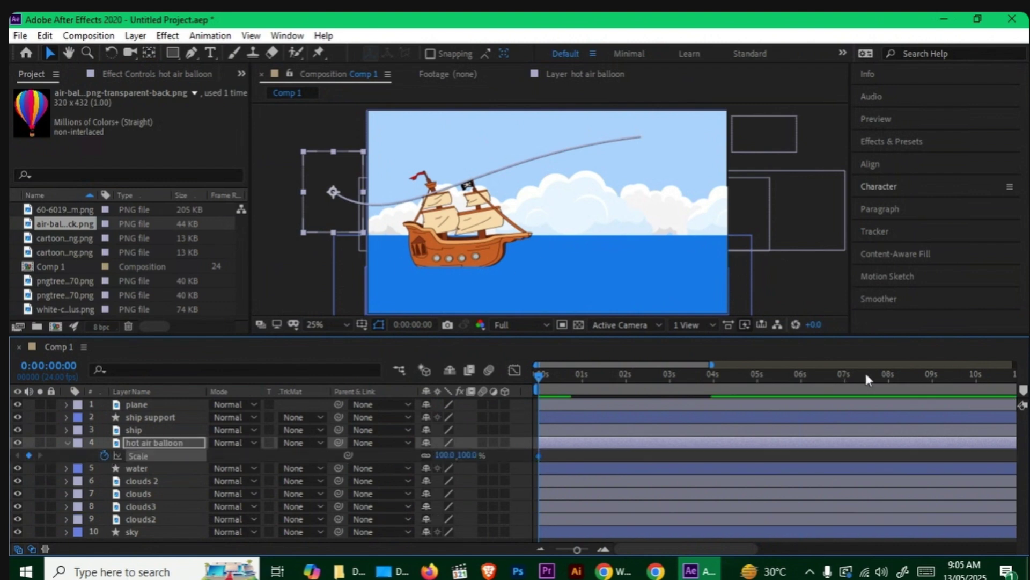
drag(866, 375, 978, 380)
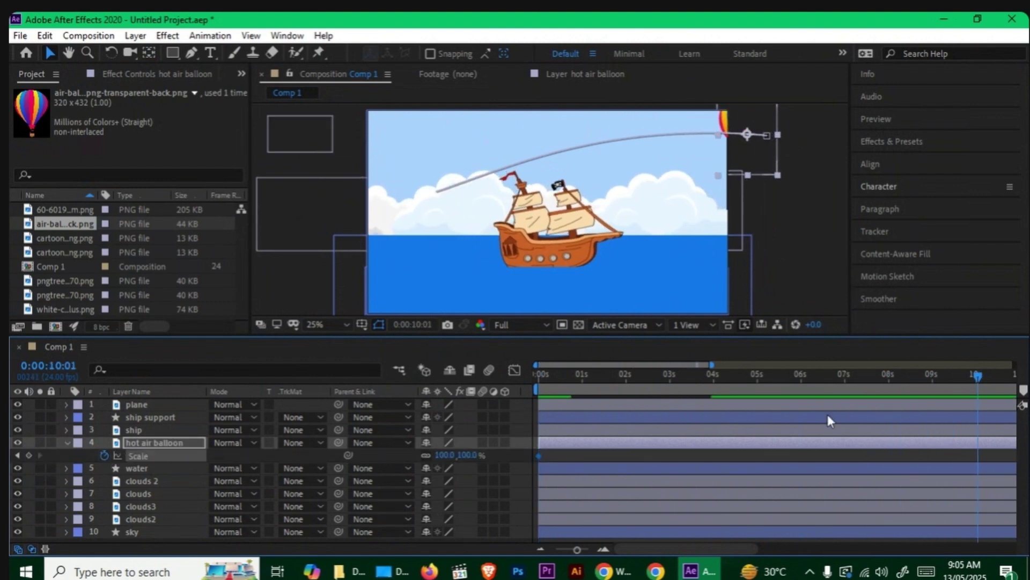
drag(436, 455, 397, 456)
key(Home)
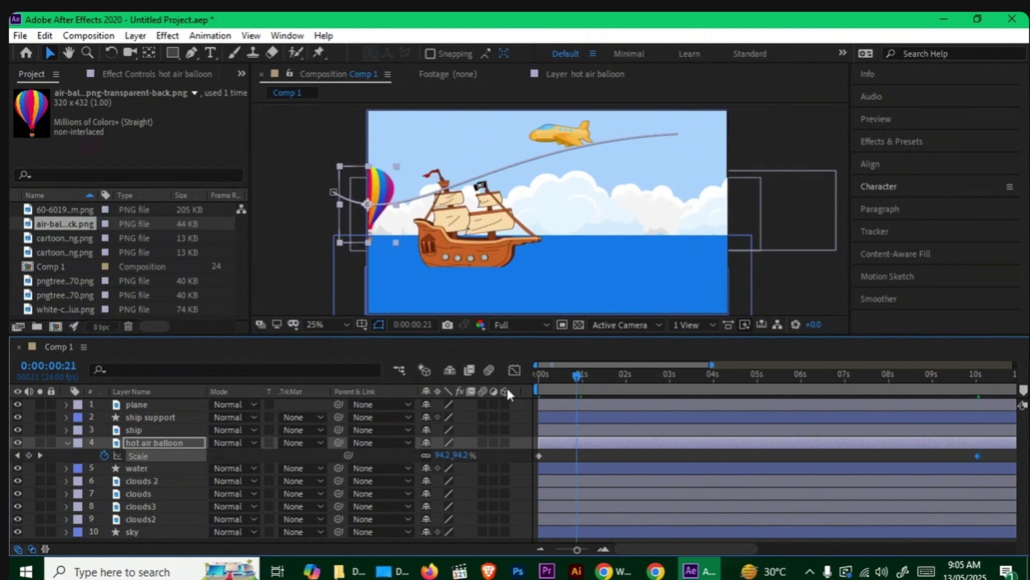
key(space)
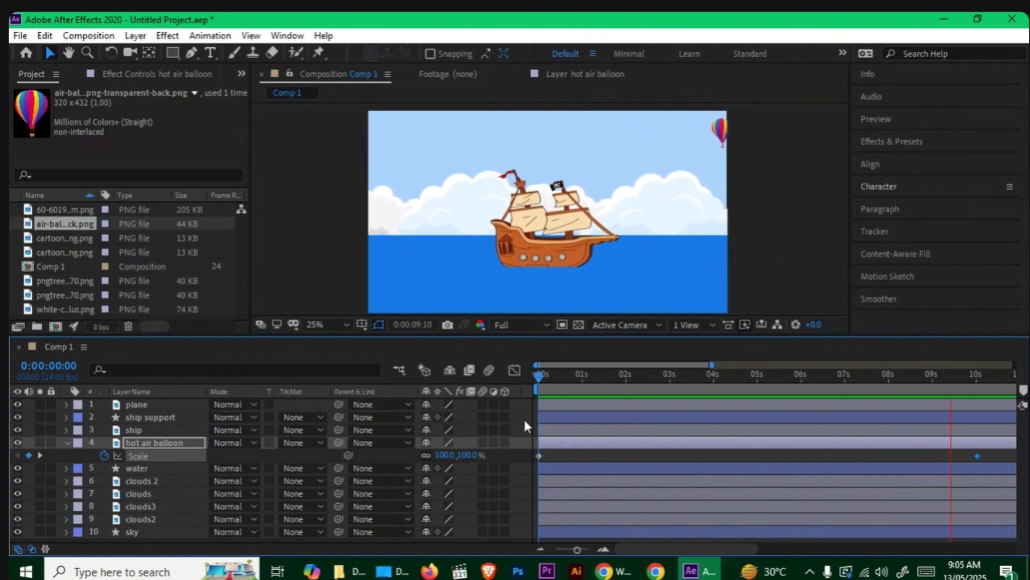
key(space)
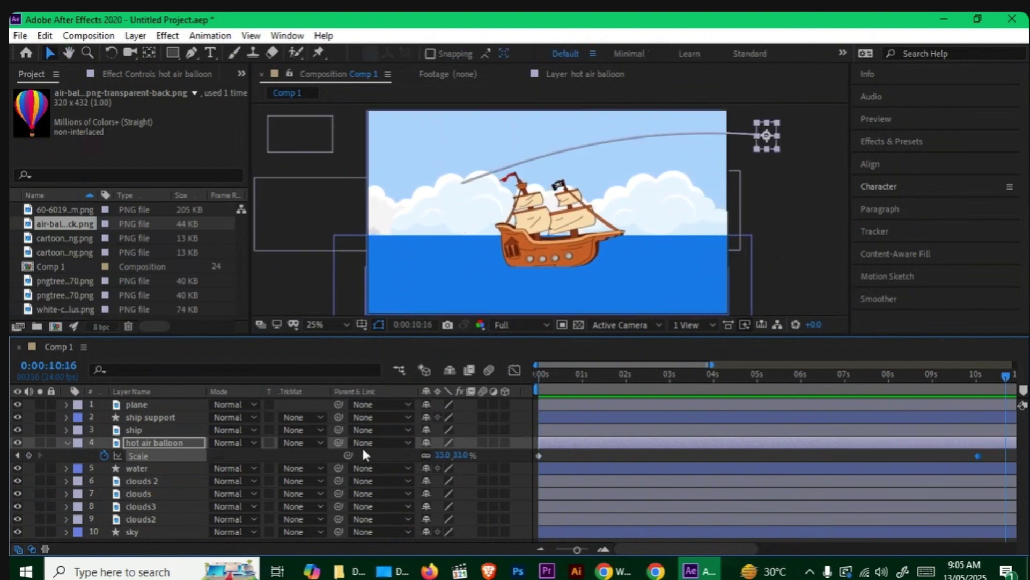
Slow the balloon's flight by moving its end position keyframe to about 13.5 seconds, and collapse the layer's properties
key(shift+p)
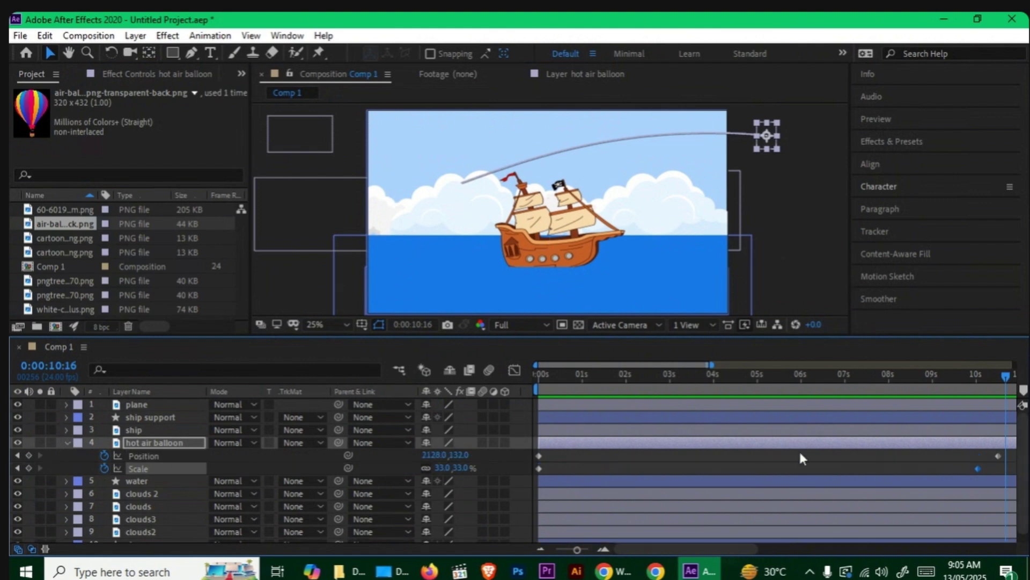
drag(575, 543, 571, 544)
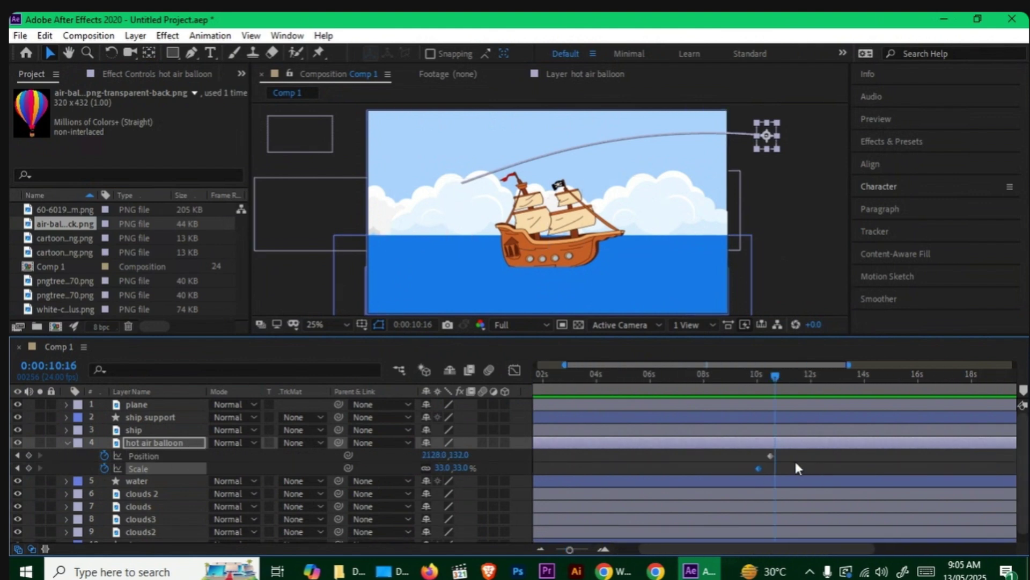
drag(770, 455, 849, 457)
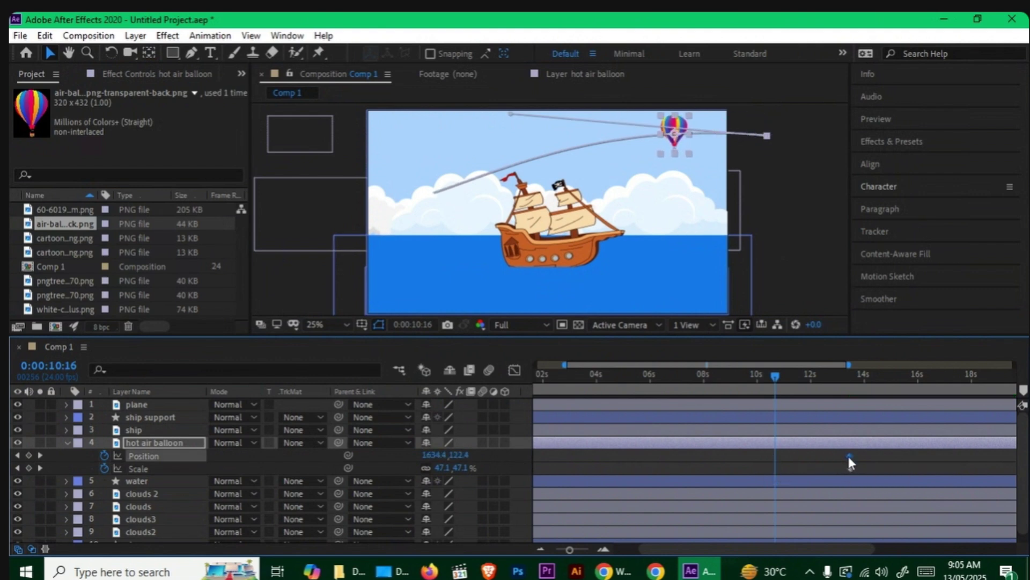
click(67, 443)
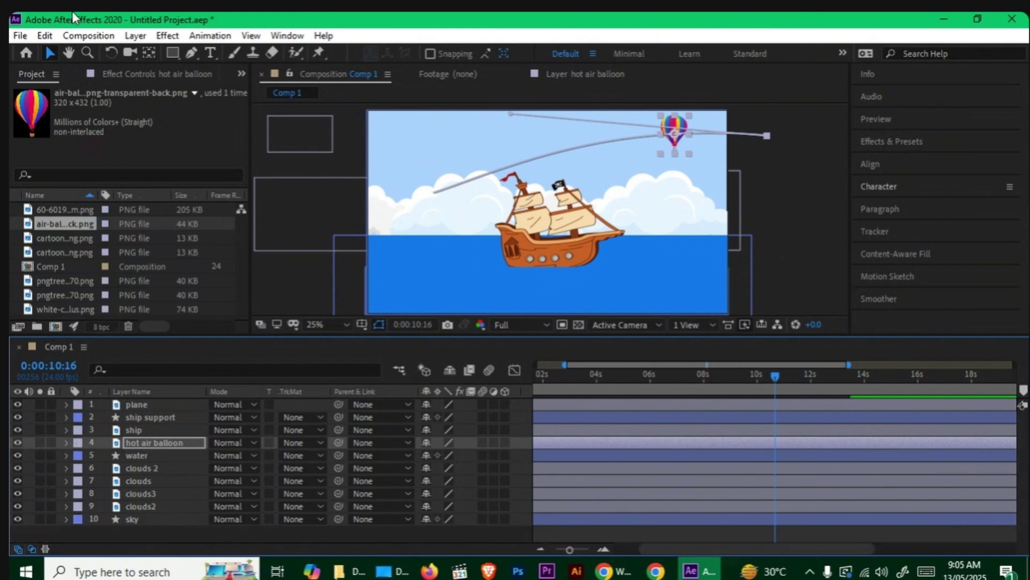
Deselect all layers and preview the composition from the first frame to check the slower balloon flight
drag(585, 375, 477, 382)
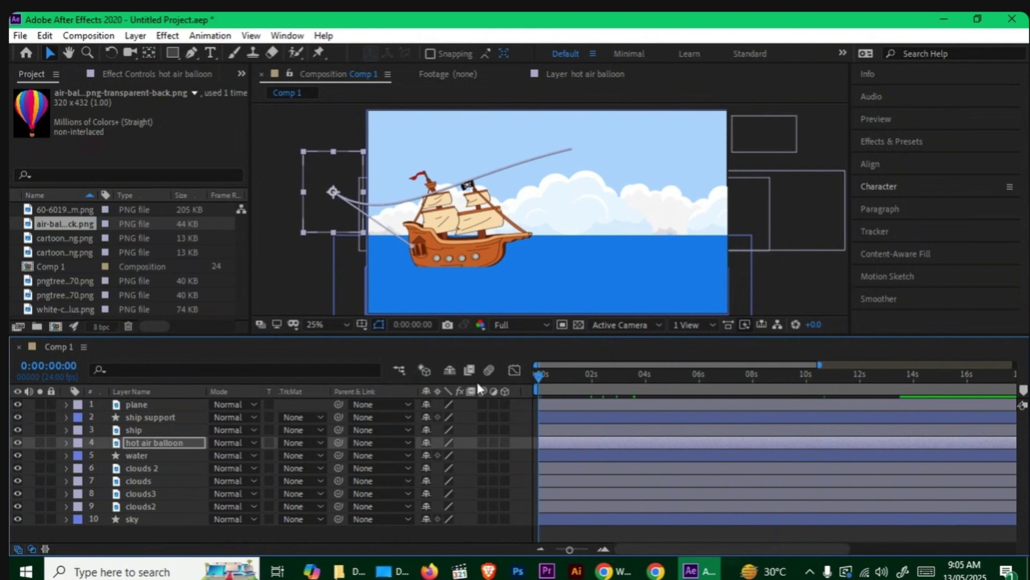
click(150, 527)
key(space)
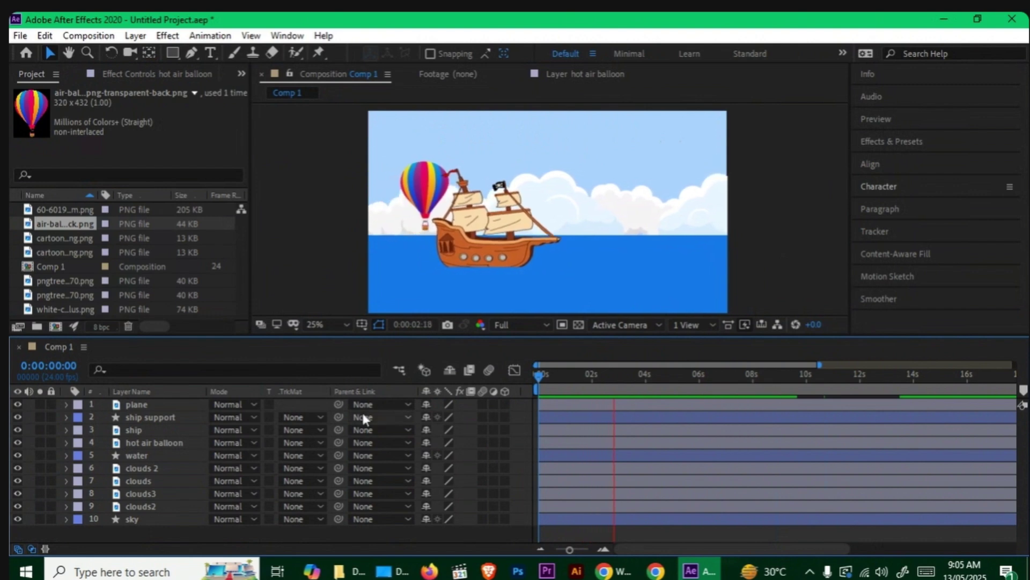
Delay the plane's flight by shifting its position keyframes so the first falls at 0:00:04:05, and preview from the first frame
key(space)
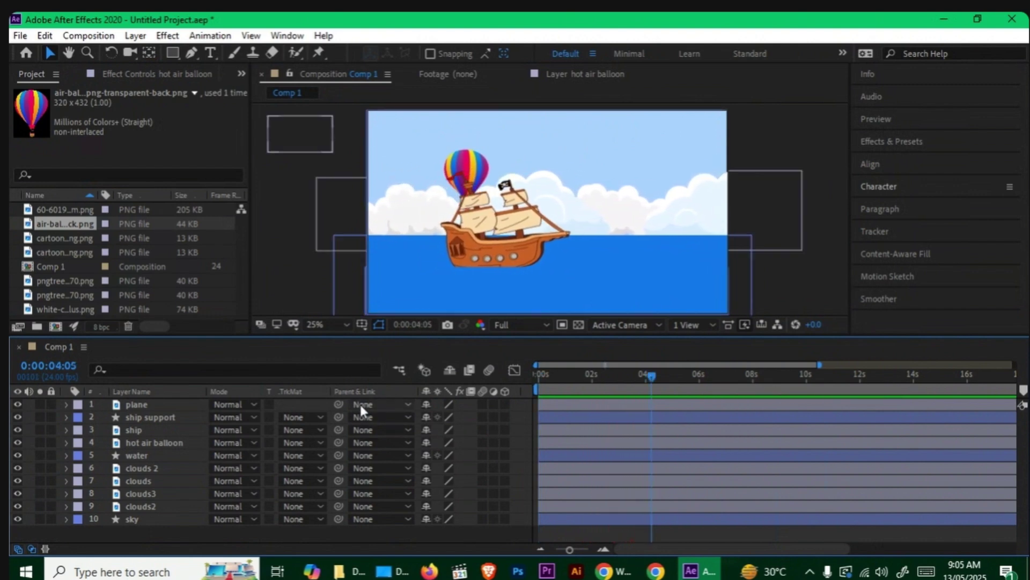
click(134, 405)
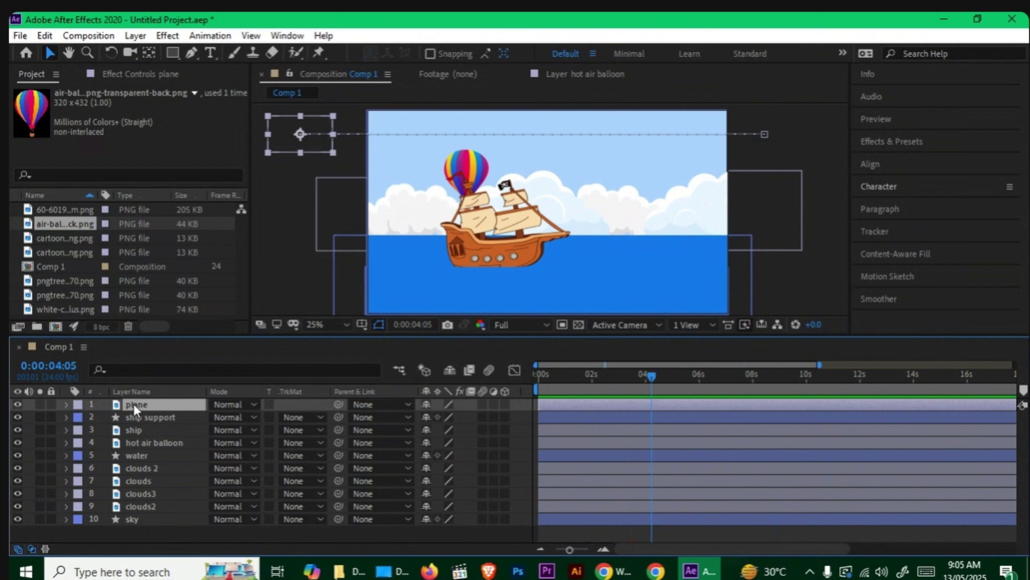
key(p)
drag(604, 415, 652, 421)
click(634, 421)
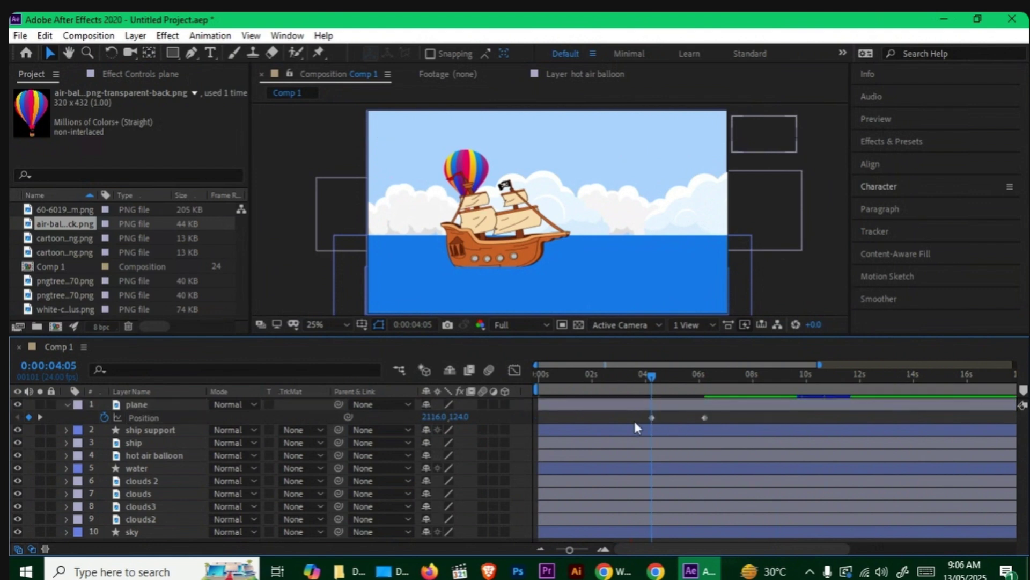
drag(652, 379, 475, 392)
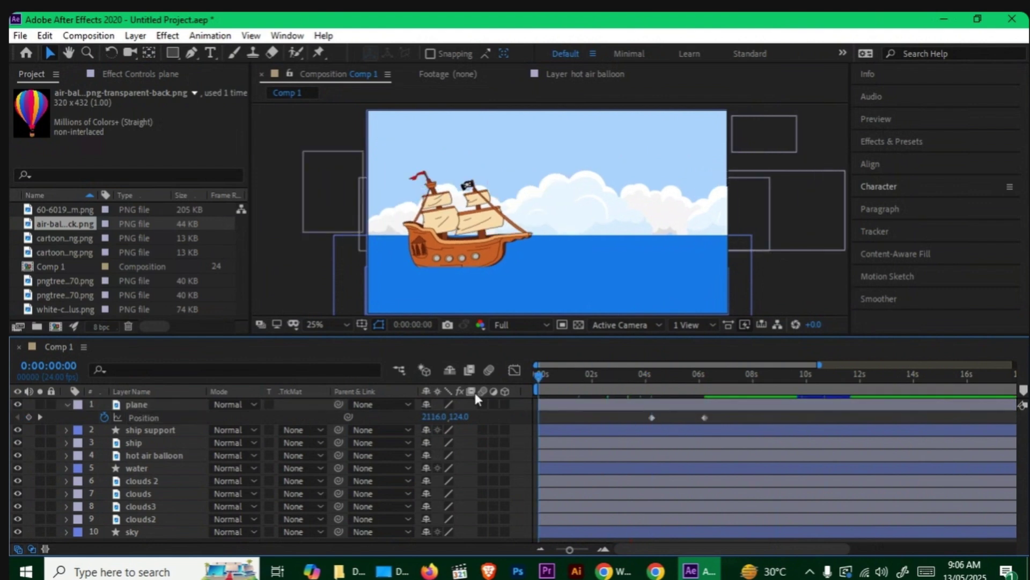
key(space)
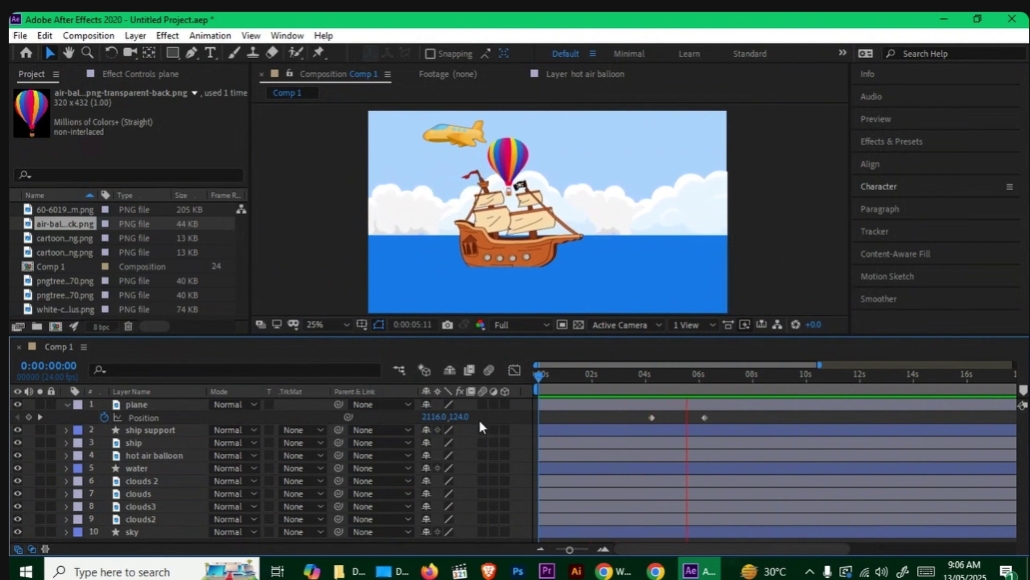
Scrub to the plane's flight at 0:00:05:07 and place the plane layer directly beneath the hot air balloon layer
click(695, 373)
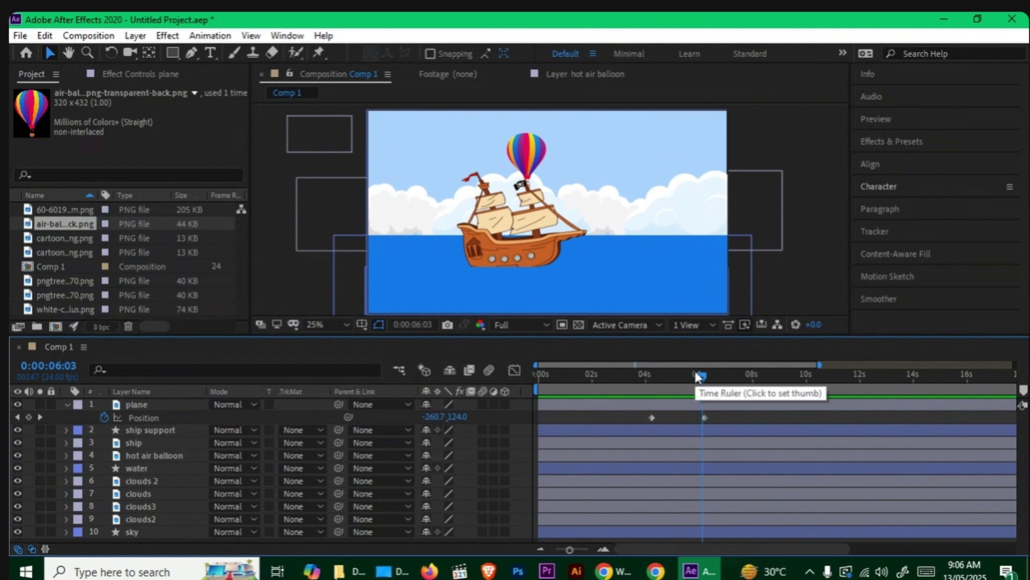
drag(699, 375, 680, 379)
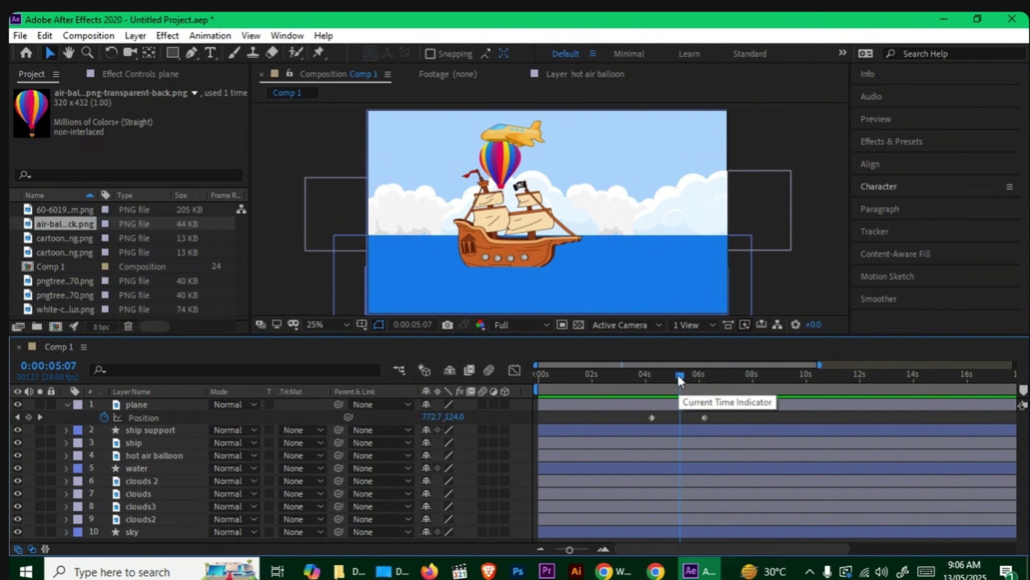
drag(162, 405, 163, 463)
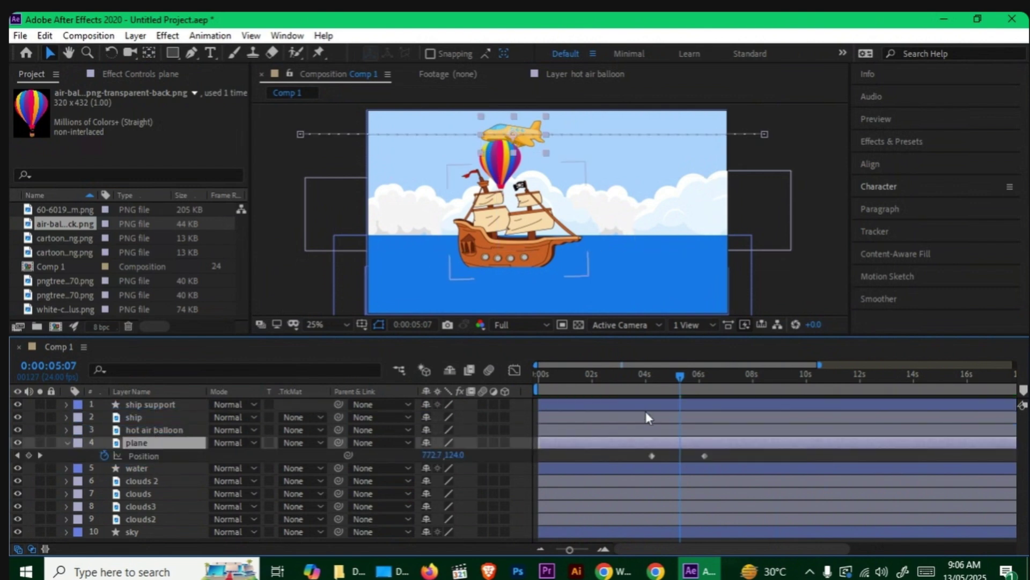
Set the plane's scale to 32%, preview the composition from the first frame, and collapse the plane layer
key(s)
drag(444, 456, 427, 458)
drag(553, 381, 483, 391)
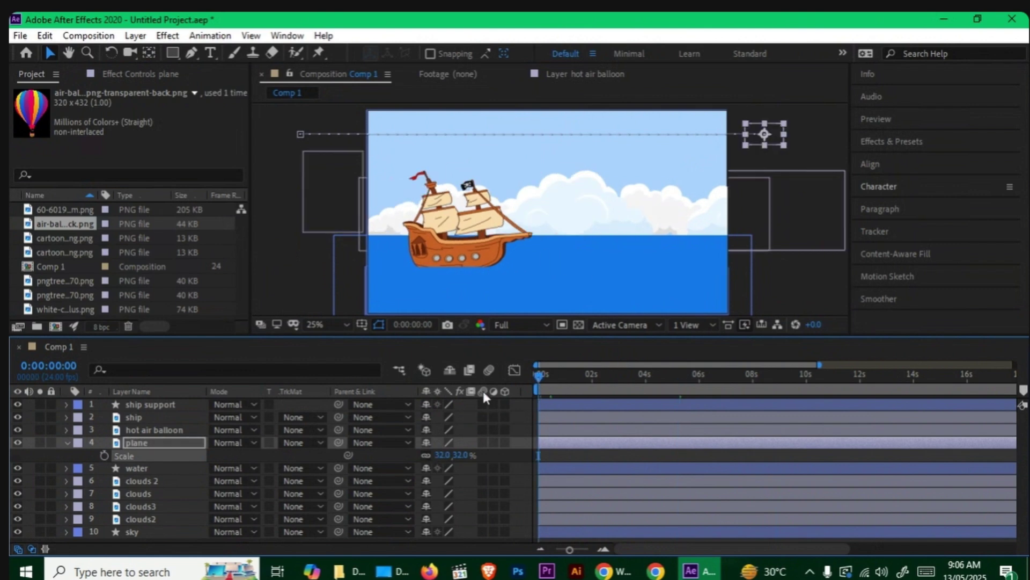
key(space)
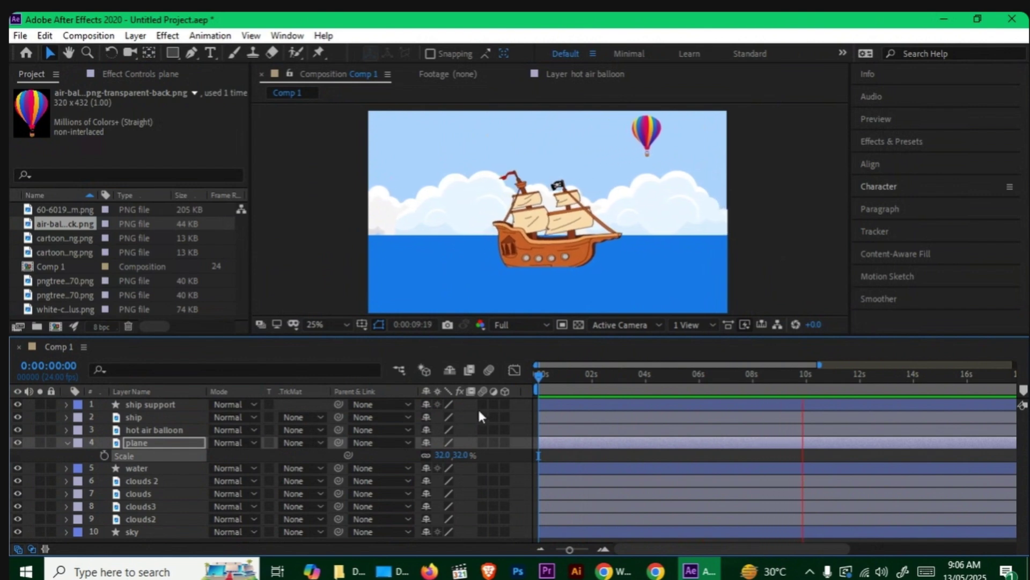
key(space)
click(66, 443)
click(113, 530)
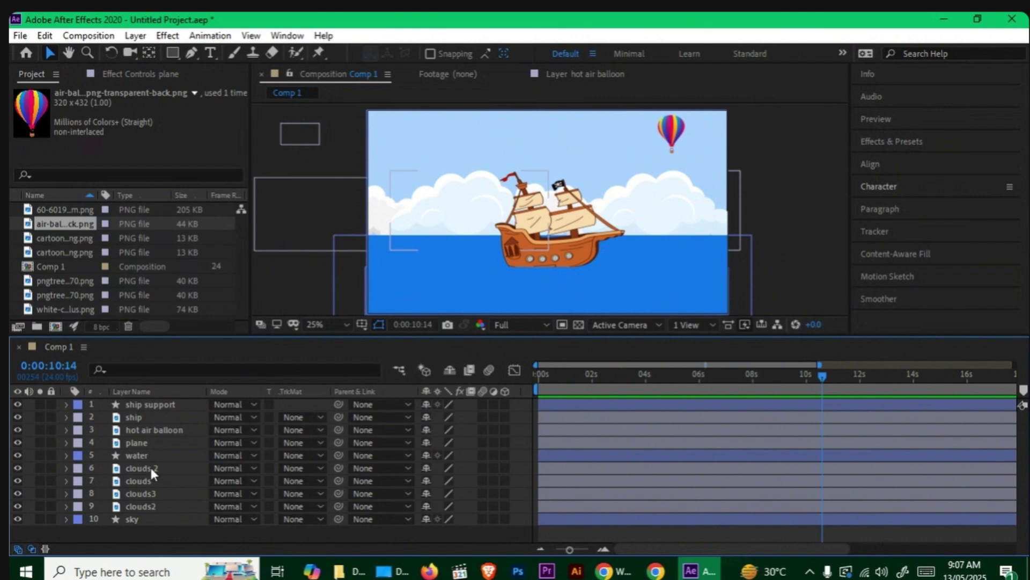
Reveal the fill properties of the sky layer's rectangle and start keyframing its color at 0:00:10:14
click(146, 518)
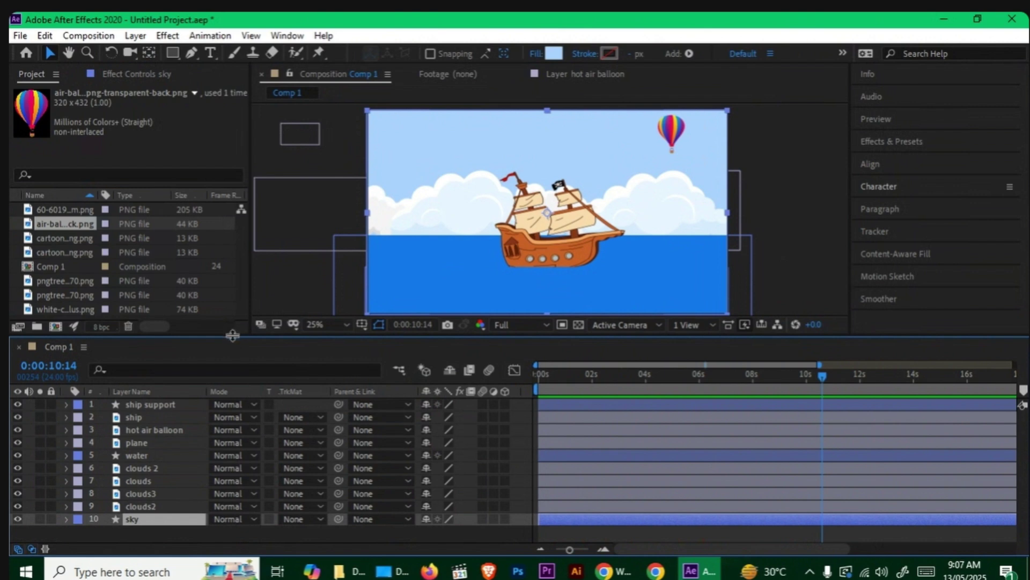
drag(233, 335, 232, 297)
click(66, 481)
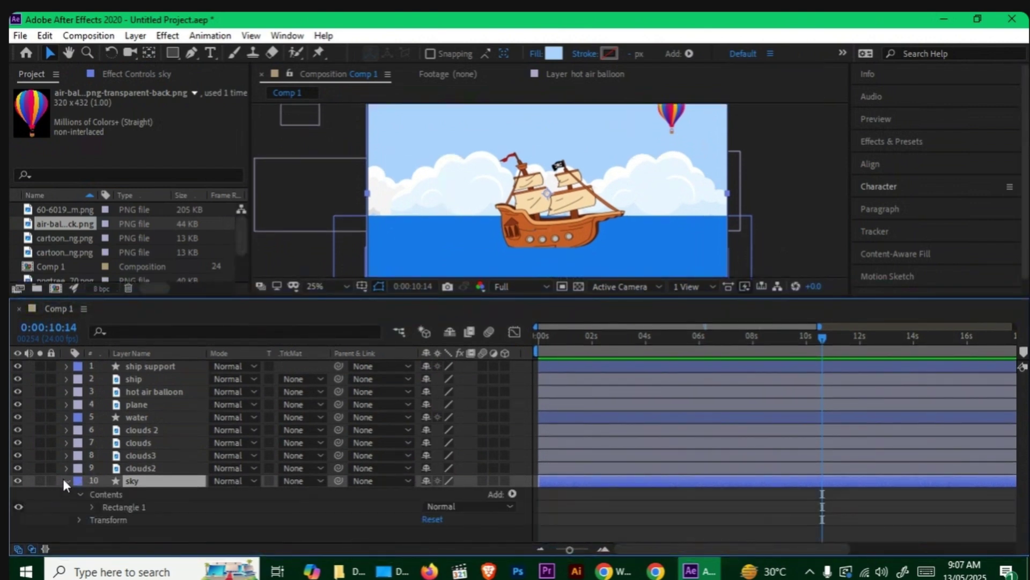
click(92, 507)
scroll(108, 508, down, 2)
click(122, 510)
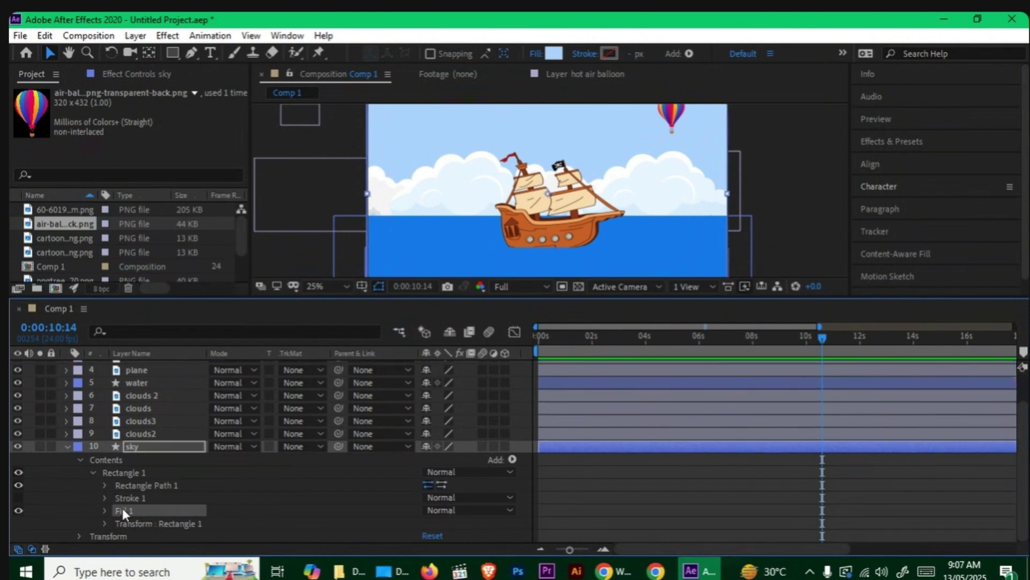
click(103, 510)
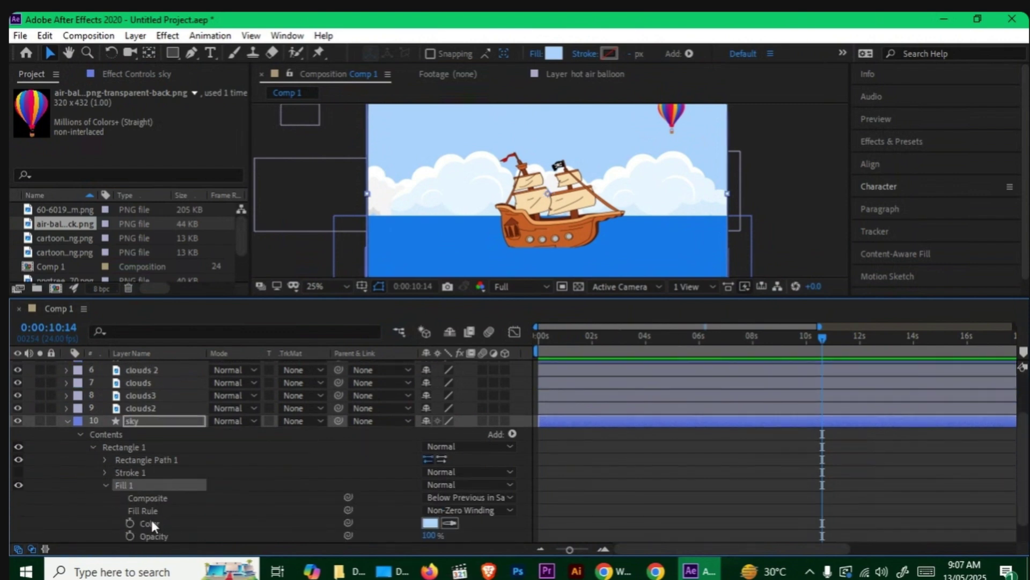
scroll(150, 518, down, 2)
click(131, 499)
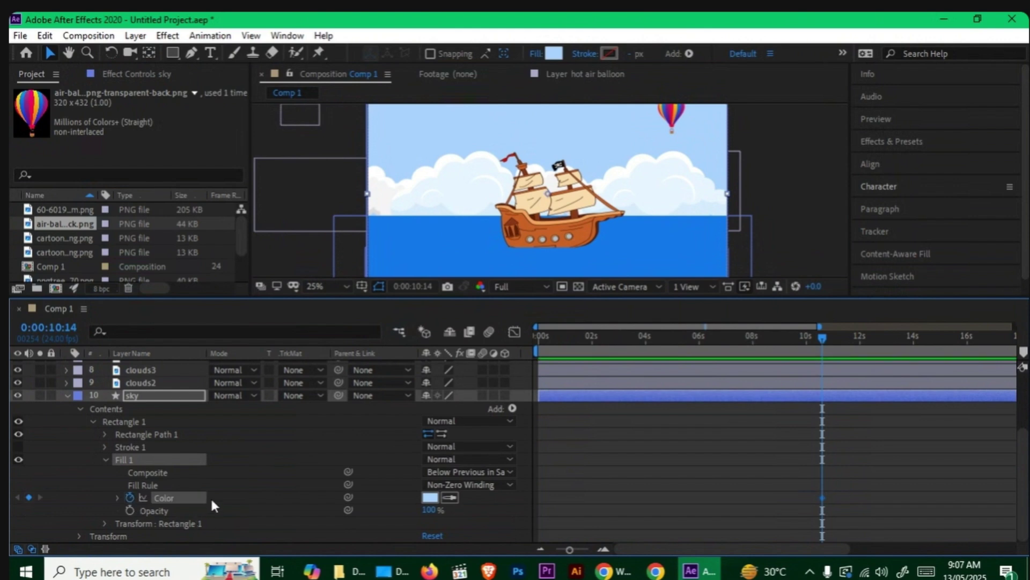
Keyframe the sky's fill color to the near-black 161719 at 0:00:12:05
drag(839, 332, 865, 337)
click(431, 498)
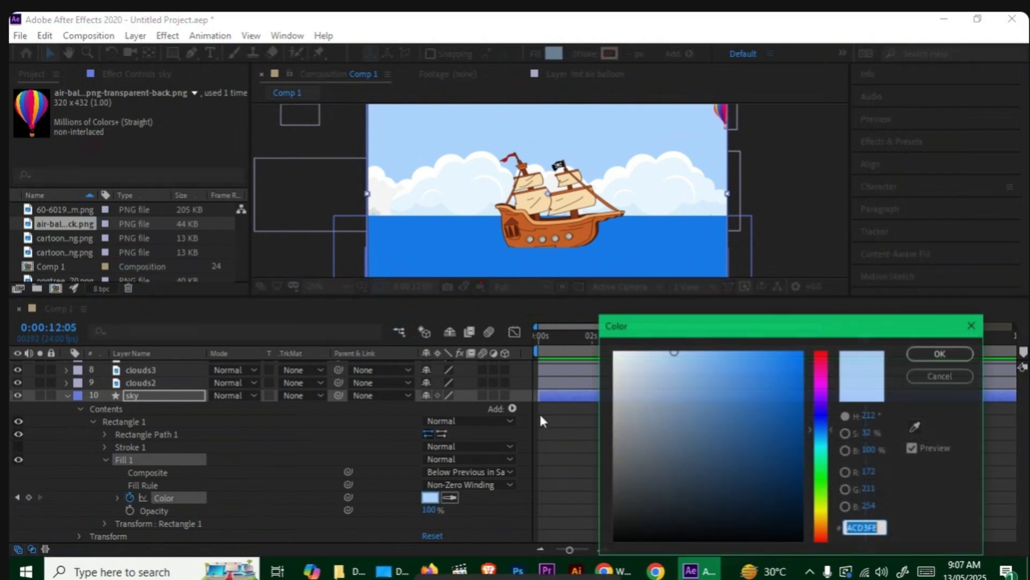
drag(691, 415, 635, 523)
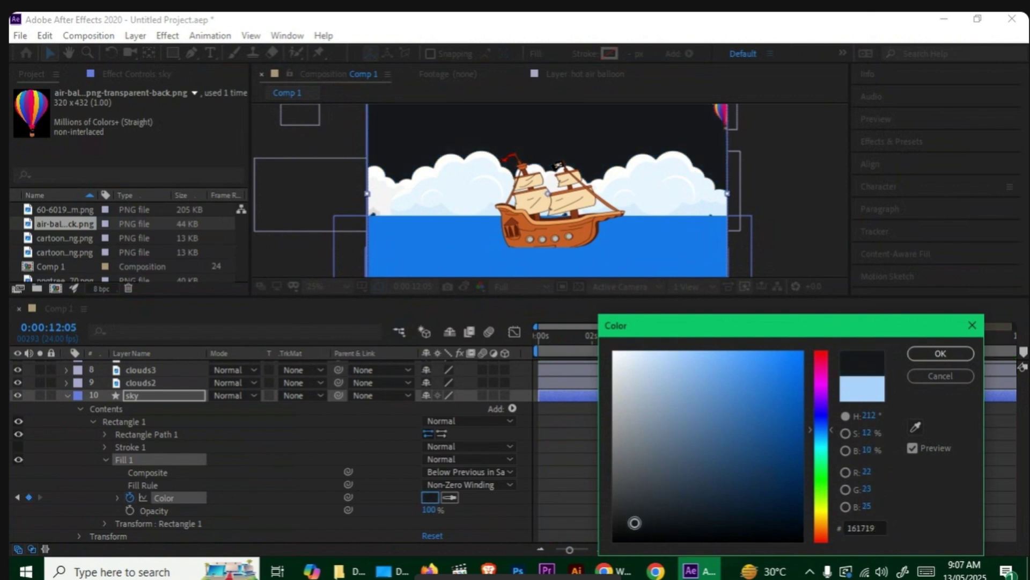
click(941, 353)
Preview the sky's color transition from 0:00:09:00 in the maximized composition view
drag(860, 339, 780, 348)
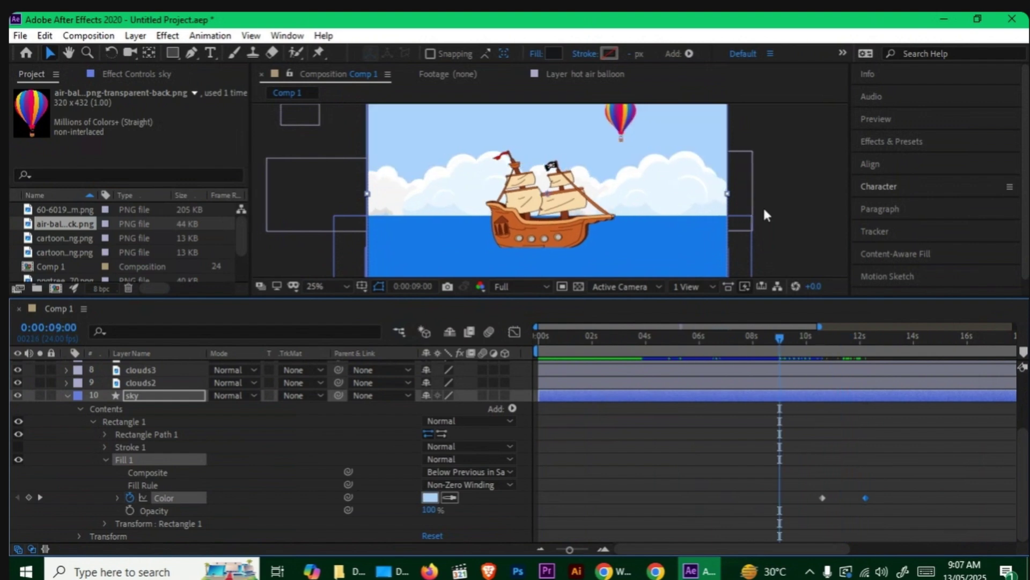
key(grave)
scroll(828, 352, up, 2)
key(space)
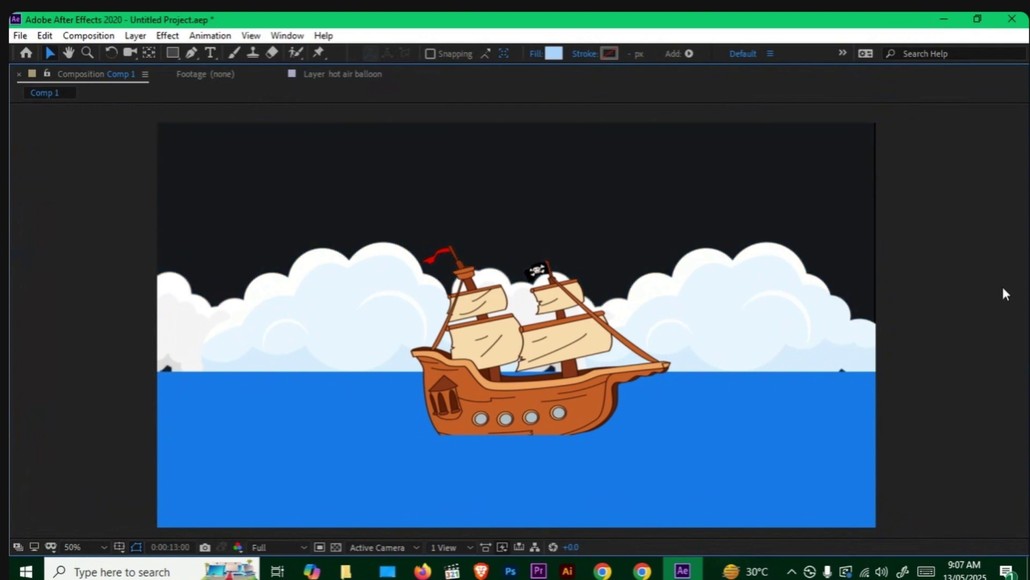
key(space)
key(grave)
Move both sky color keyframes earlier, to about 8.7 and 10.3 seconds, and preview from 0:00:08:00
drag(834, 523, 832, 523)
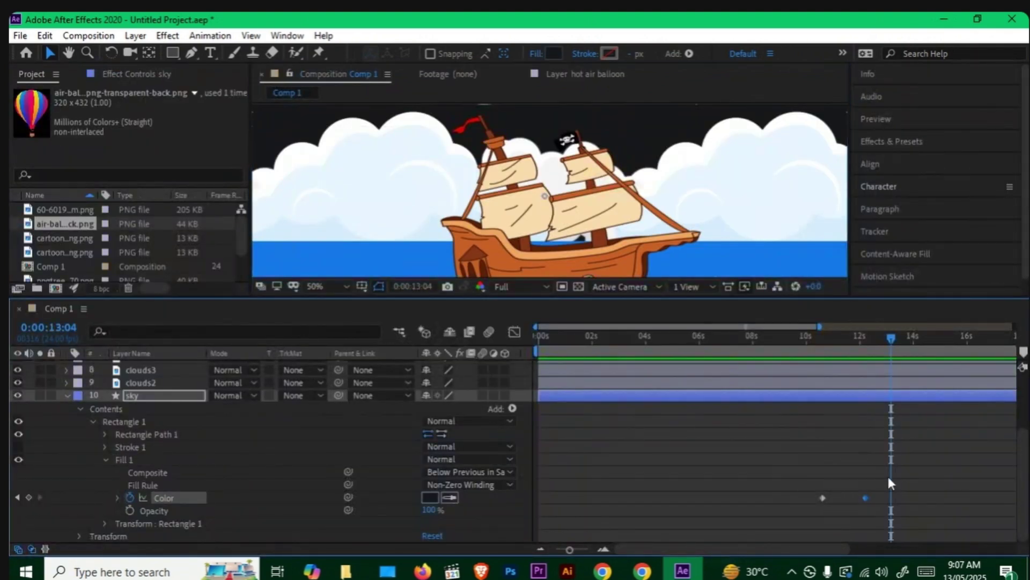
drag(889, 475, 772, 499)
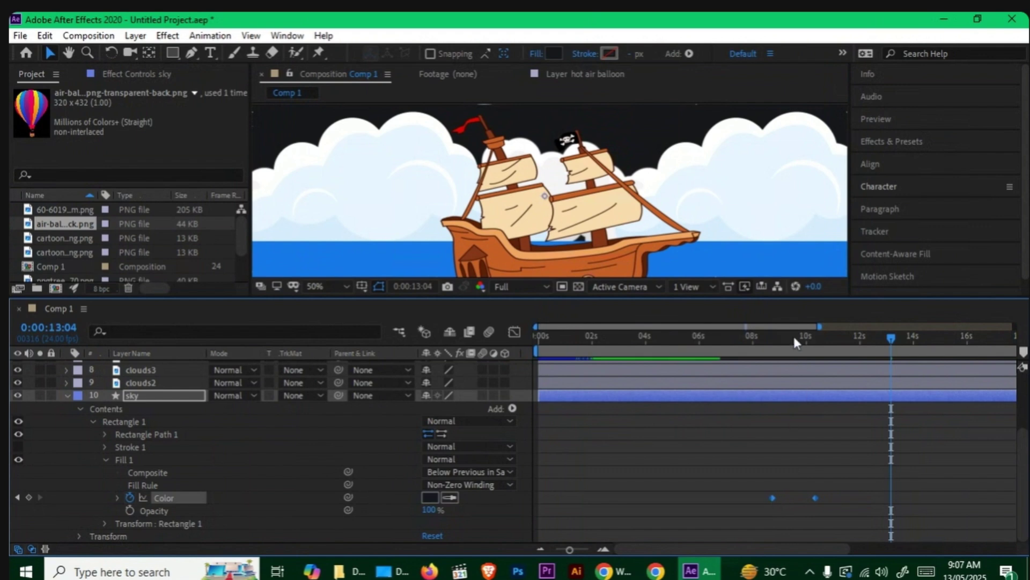
drag(794, 339, 752, 359)
click(755, 449)
scroll(646, 156, down, 2)
key(space)
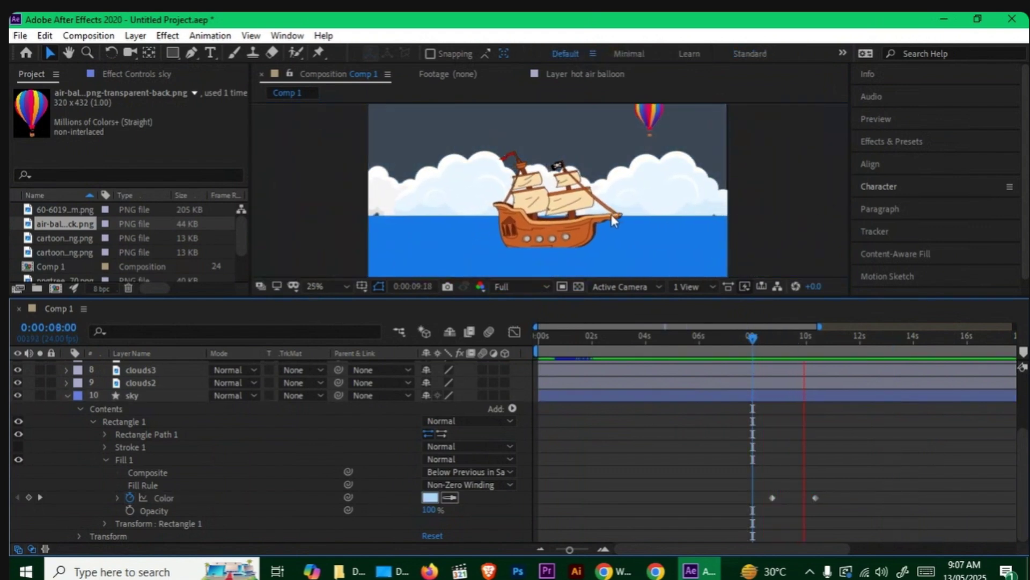
key(space)
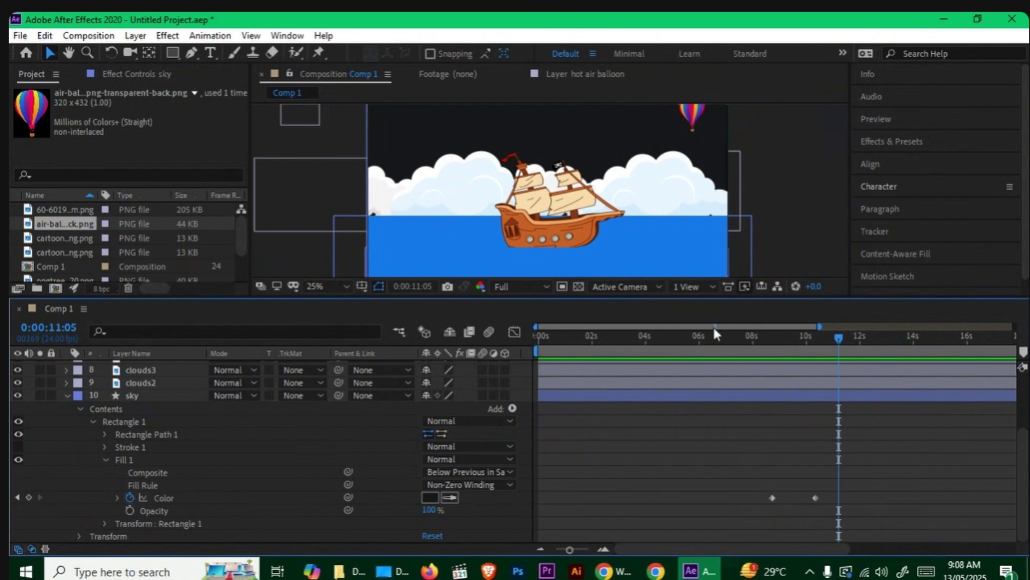
Remove the color keyframes at 0:00:07:22 to keep the sky's light blue fill, and collapse the sky layer
drag(804, 337, 751, 344)
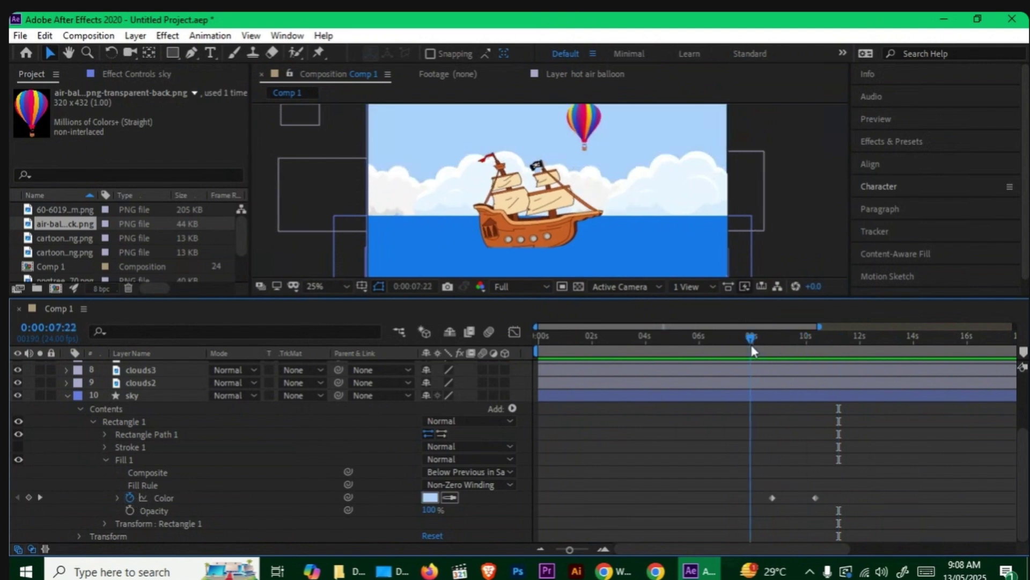
click(127, 496)
click(65, 395)
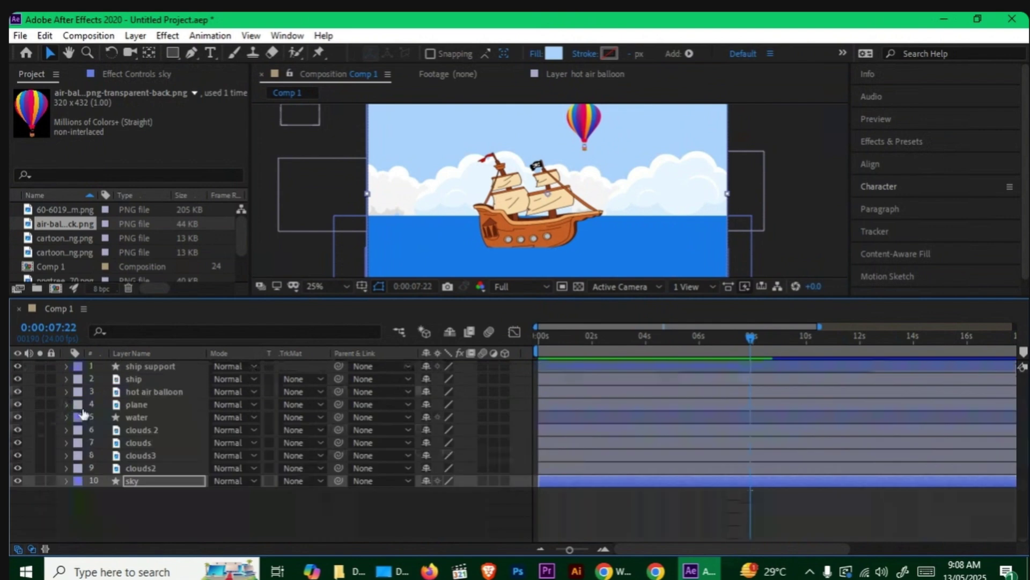
With no layer selected, return to the first frame and draw a rectangle shape covering the whole composition
click(191, 520)
key(Home)
key(comma)
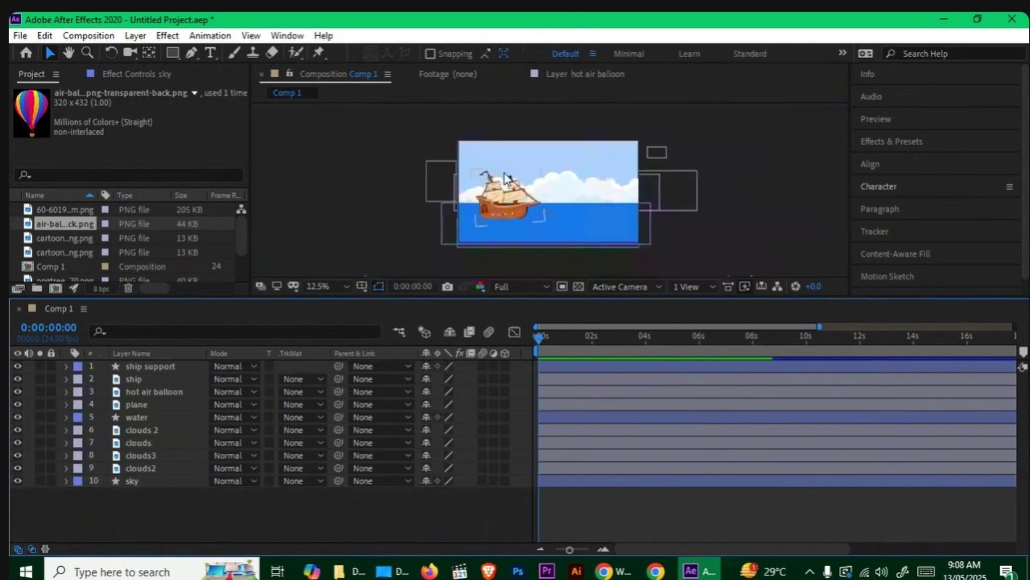
click(343, 286)
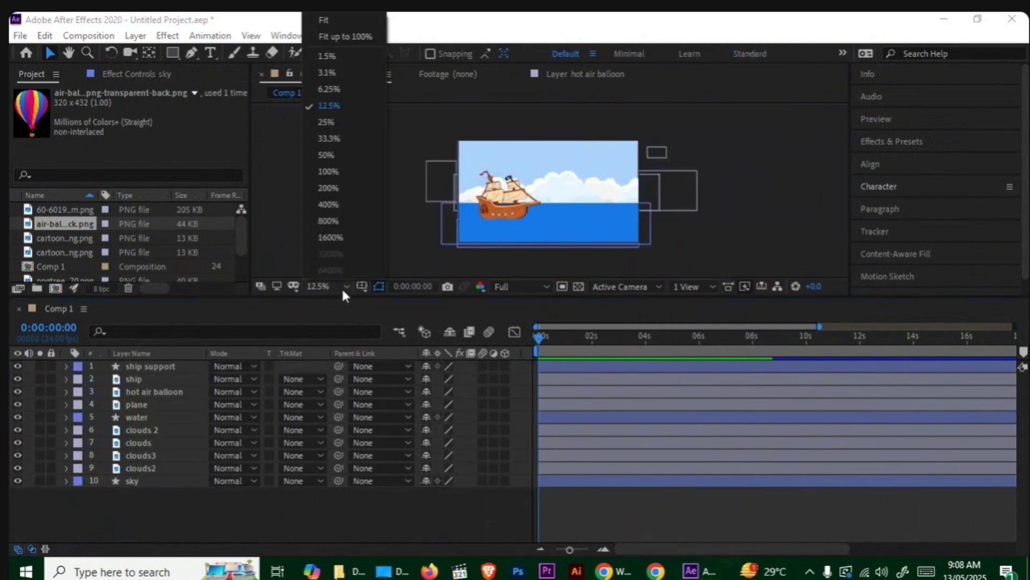
click(325, 19)
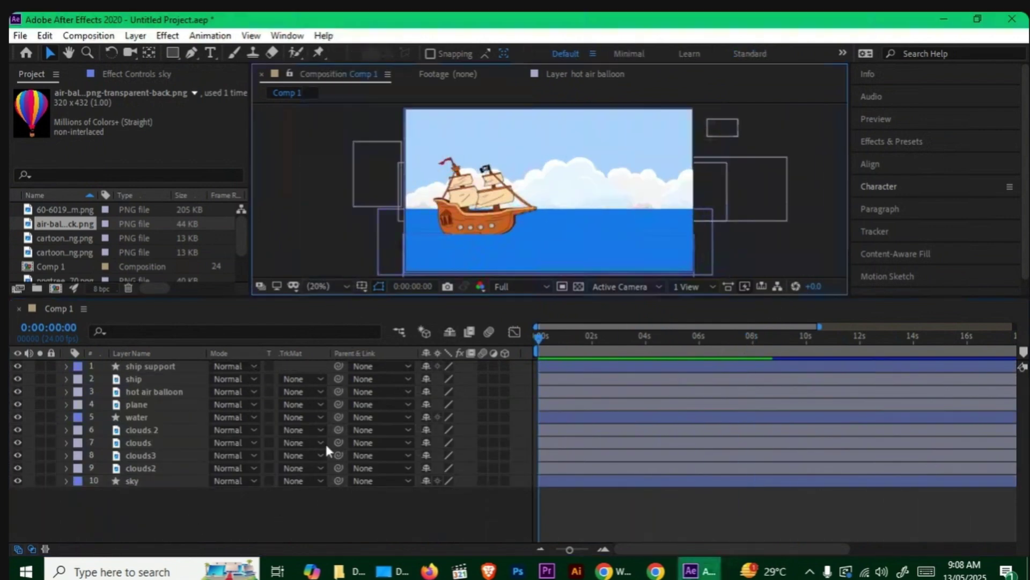
click(172, 53)
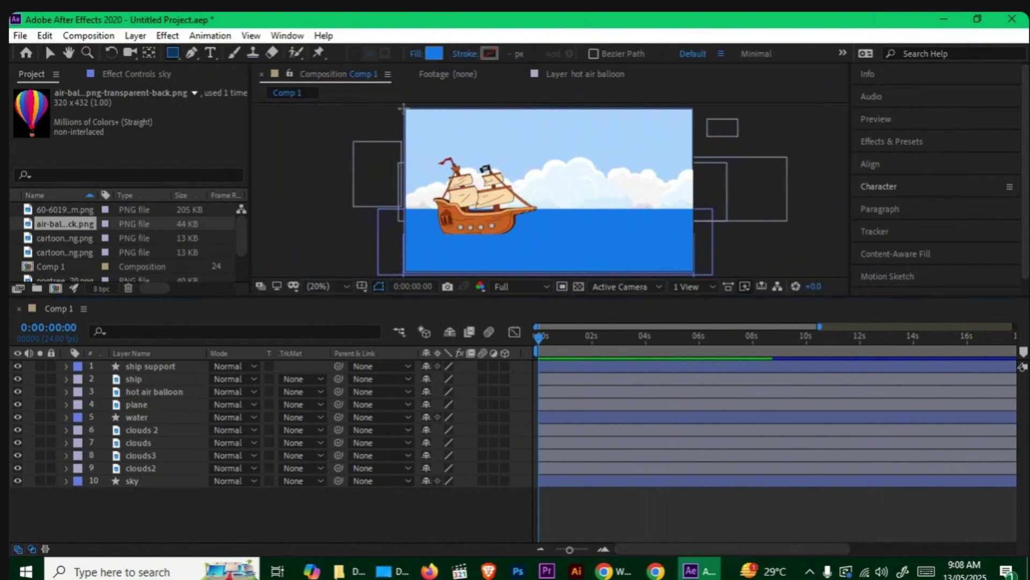
mouse_move(403, 109)
mouse_down()
mouse_move(592, 227)
mouse_move(699, 268)
mouse_up()
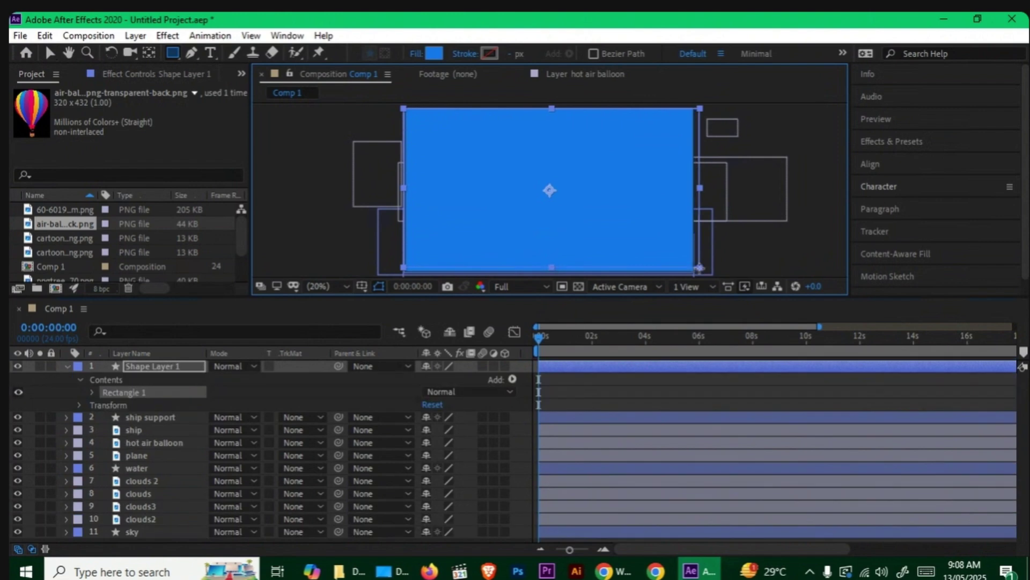
Set the full-frame rectangle's fill color to the dark navy 001227
click(434, 53)
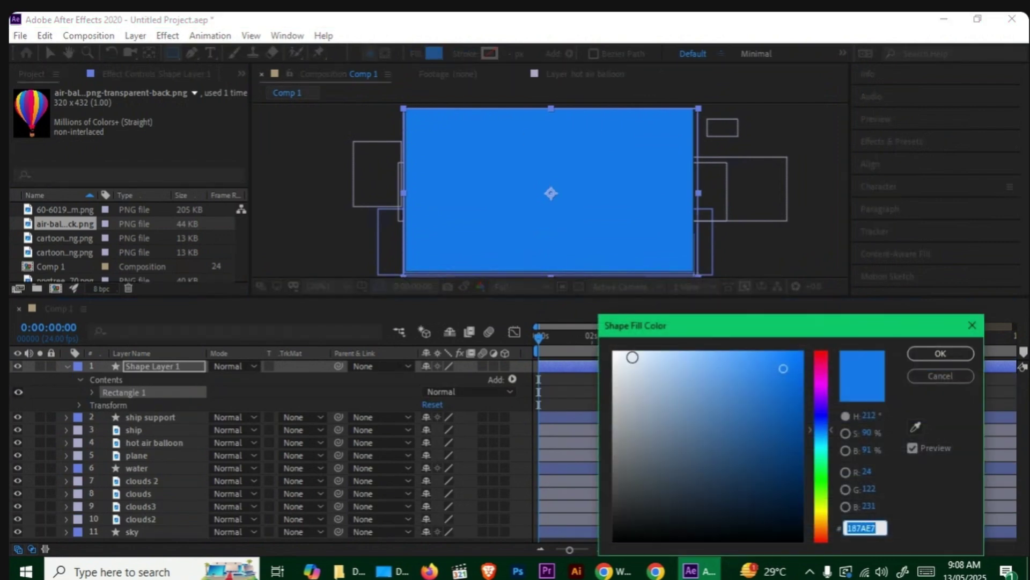
click(783, 388)
drag(808, 503, 809, 513)
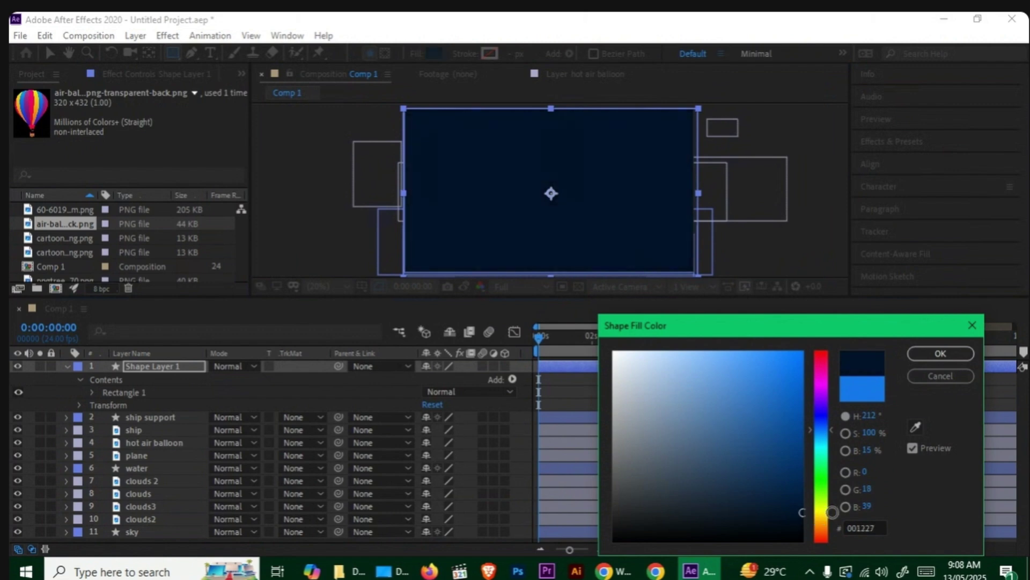
click(941, 353)
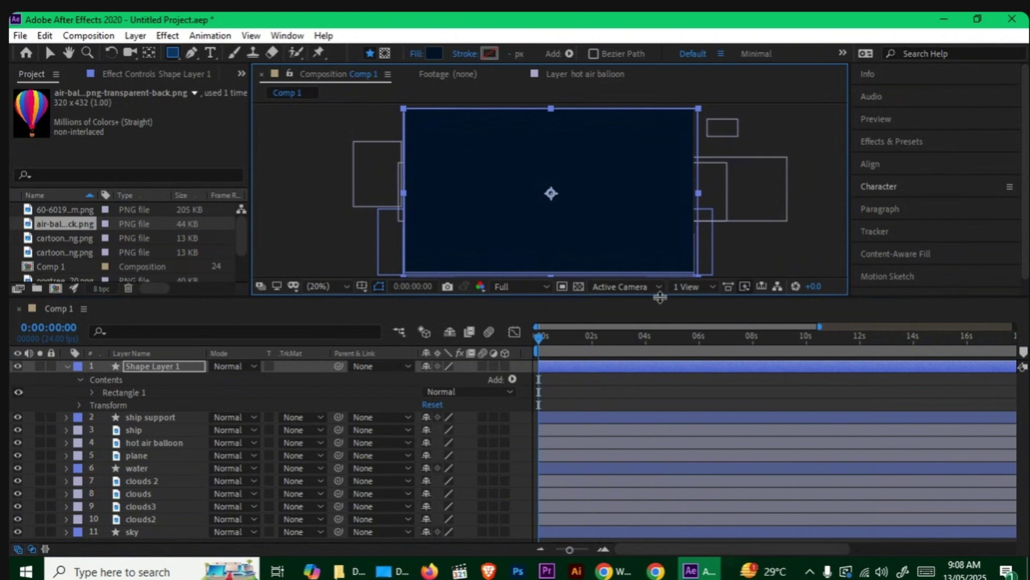
Keyframe the full-frame rectangle's opacity from 0% at 0:00:08:17 to 70% at 0:00:10:12, and shift the 0% keyframe to about 7.4 seconds
drag(644, 337, 774, 341)
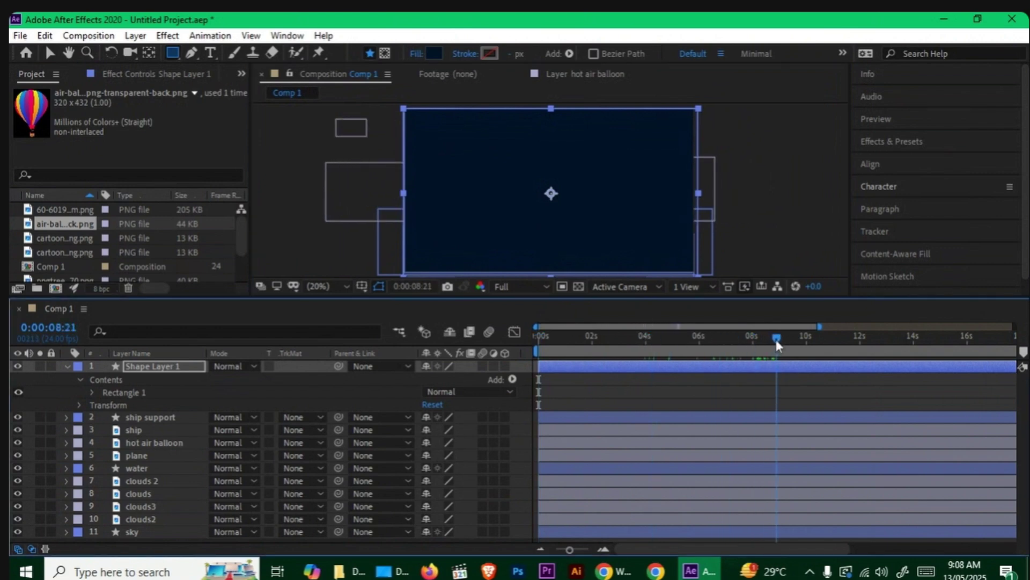
key(t)
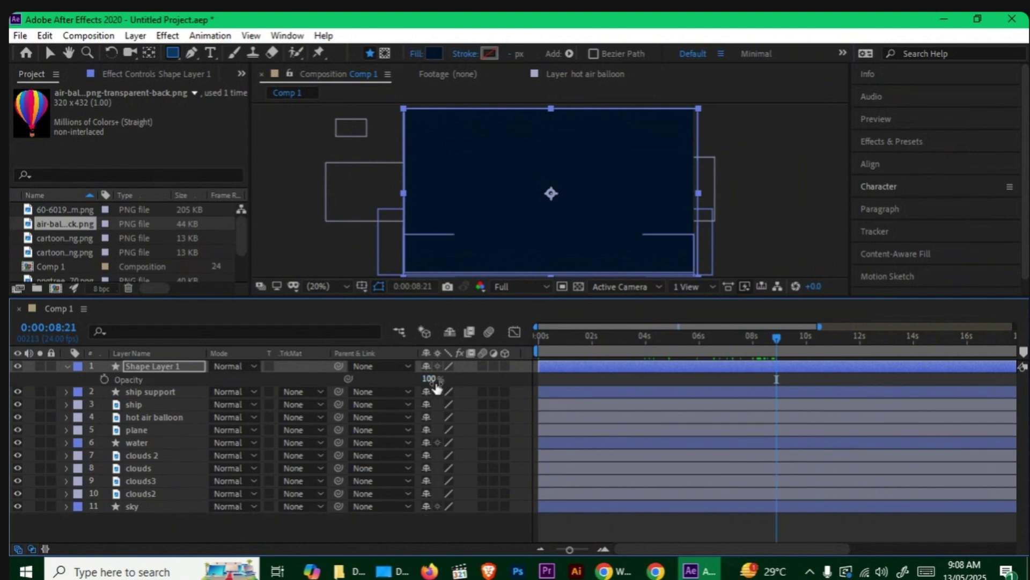
drag(428, 380, 320, 404)
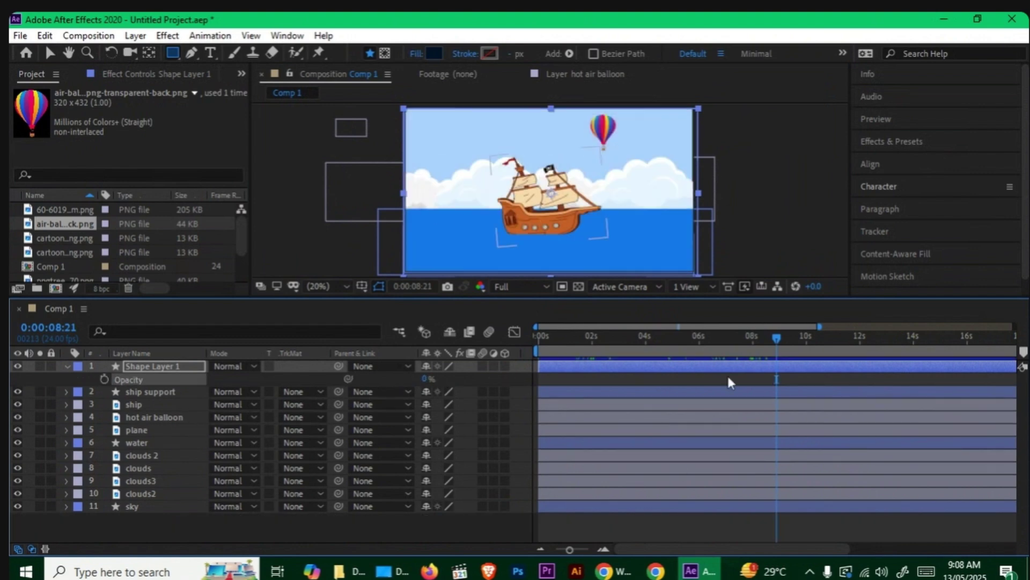
drag(773, 338, 823, 339)
click(99, 377)
click(104, 378)
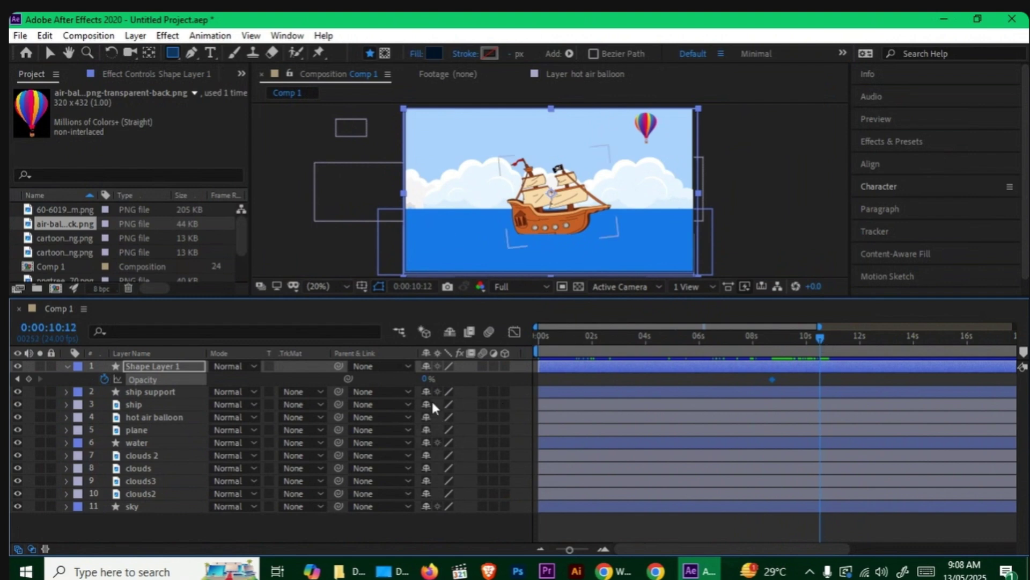
drag(424, 379, 566, 377)
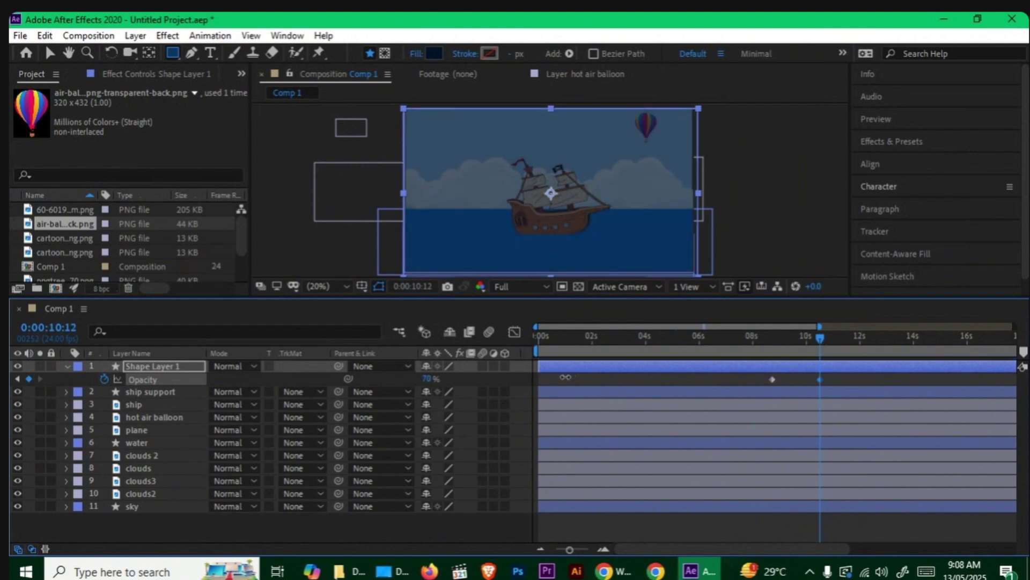
drag(807, 336, 733, 381)
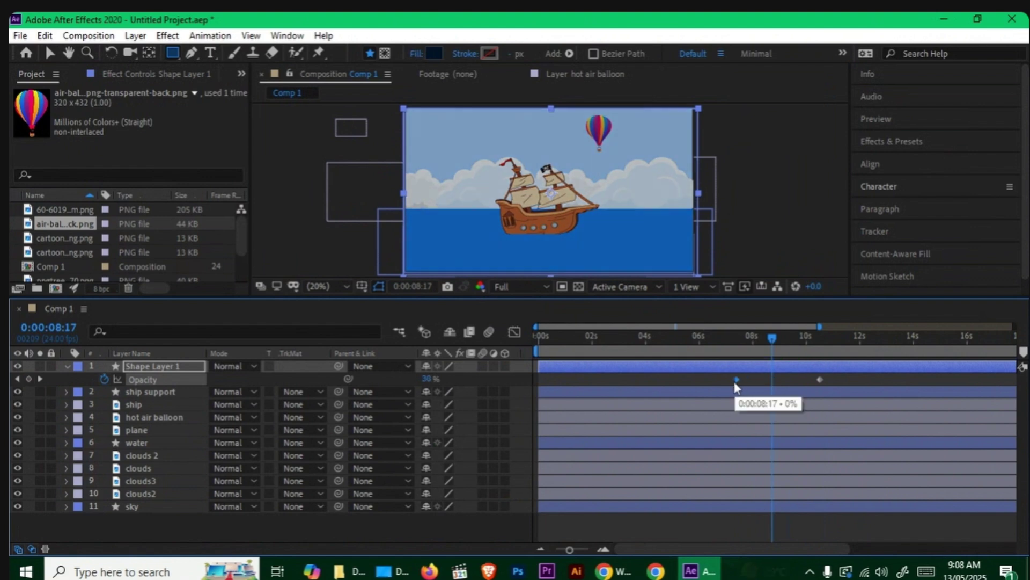
Set the full-frame rectangle's fill color to the near-black 000307
click(439, 50)
drag(797, 512, 801, 530)
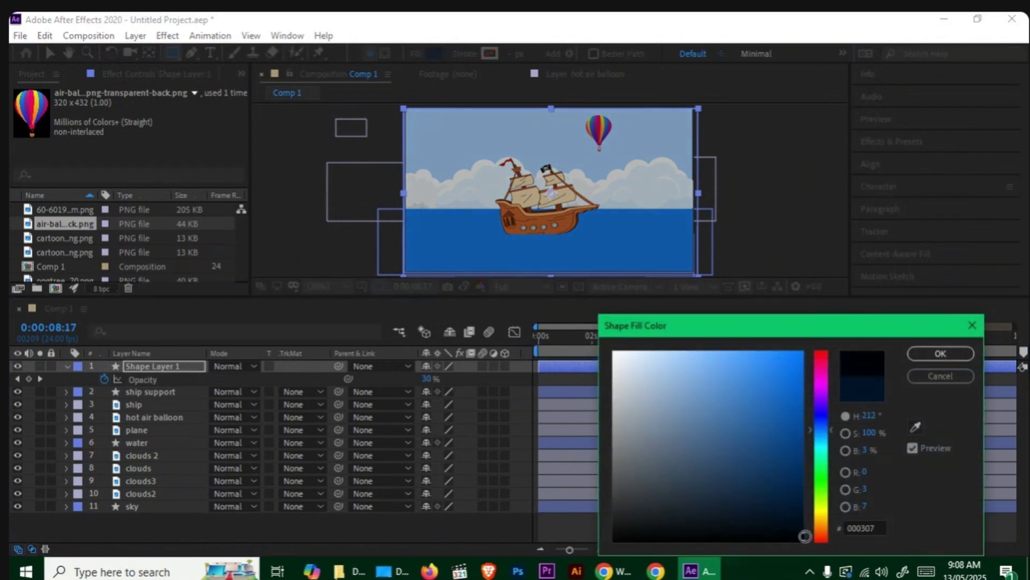
click(941, 353)
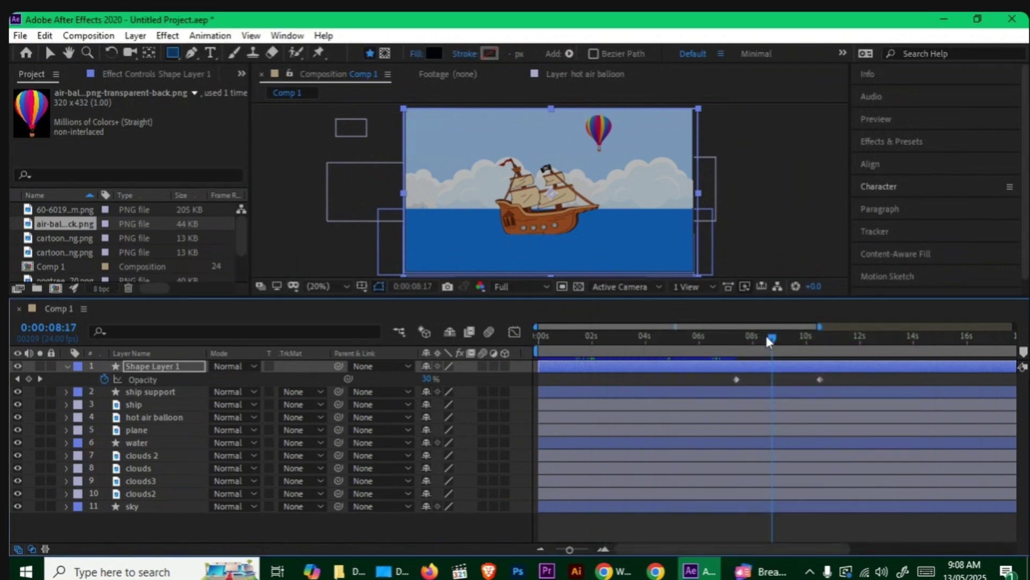
Move the rectangle's opacity keyframes earlier, to 0:00:06:20 and 0:00:08:21, and preview the fade from 0:00:05:15
drag(765, 335, 807, 338)
drag(820, 380, 724, 381)
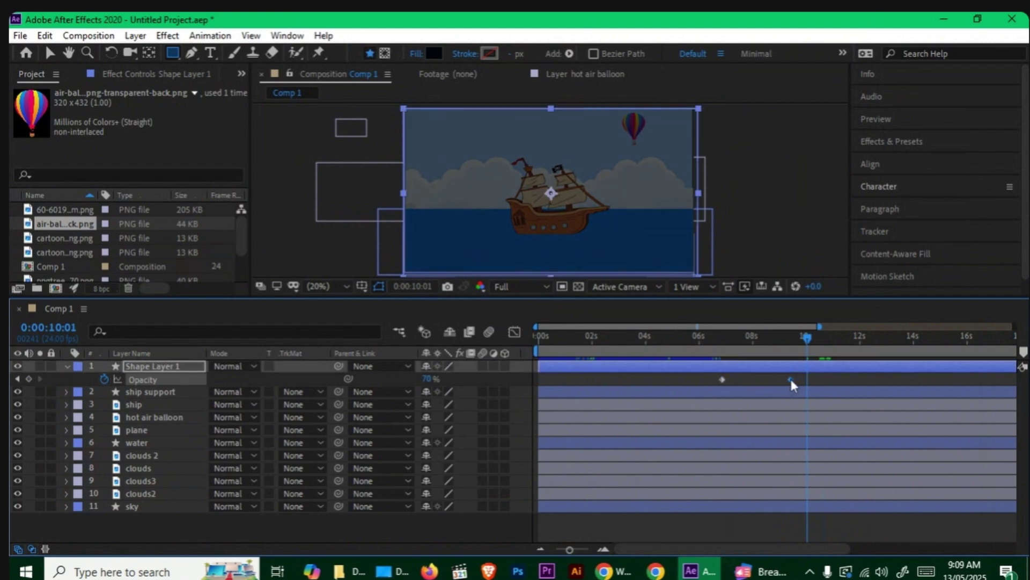
drag(791, 380, 777, 382)
drag(808, 339, 668, 359)
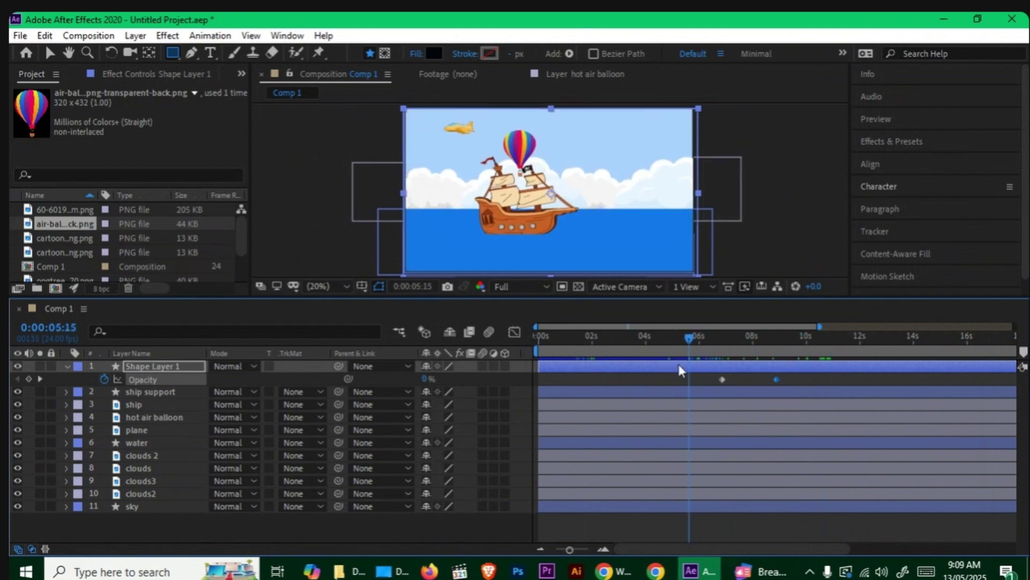
key(space)
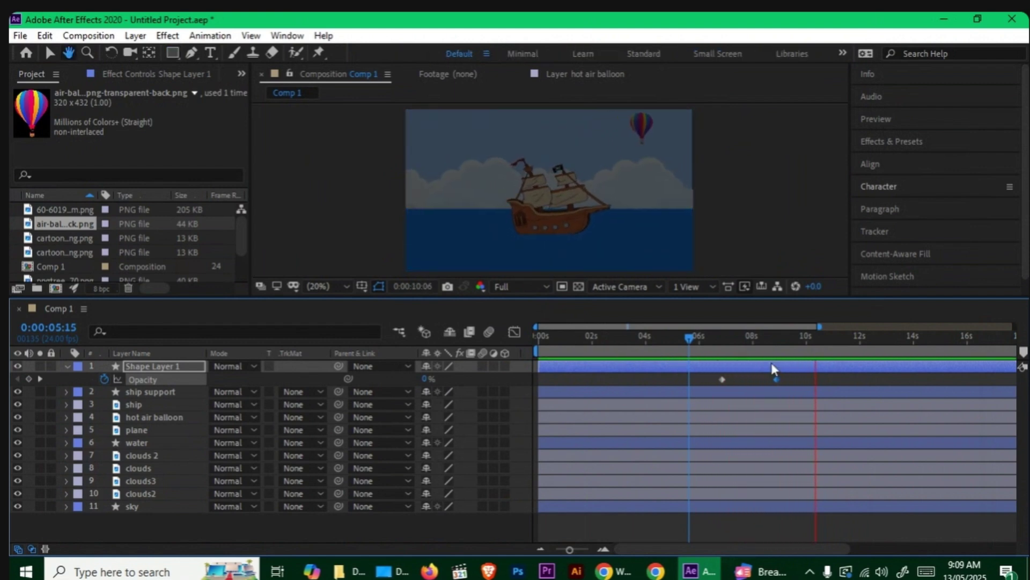
key(space)
Raise the rectangle's opacity at 0:00:08:21 to 87% and preview the darkening from 0:00:05:19
click(775, 344)
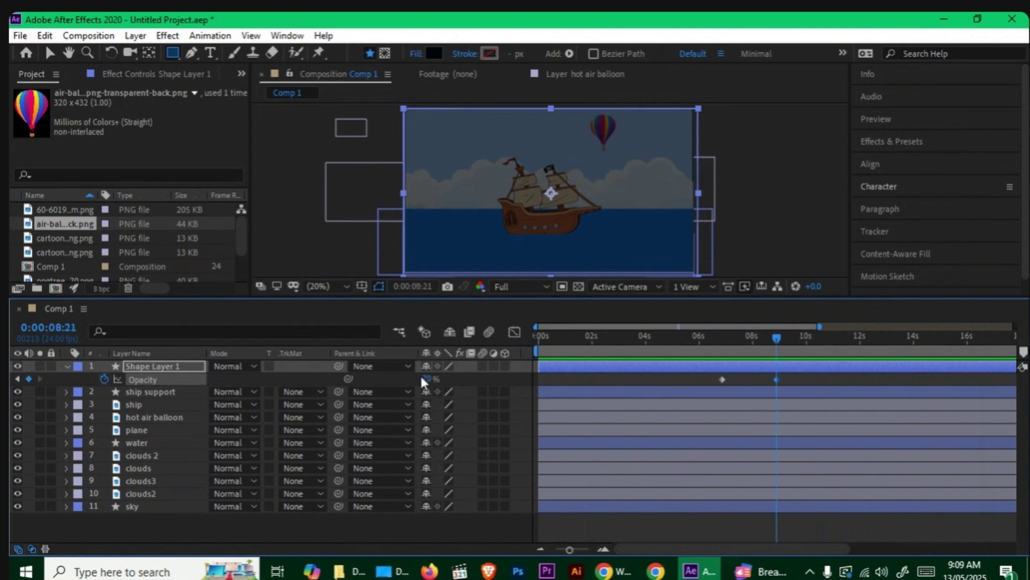
drag(426, 379, 440, 378)
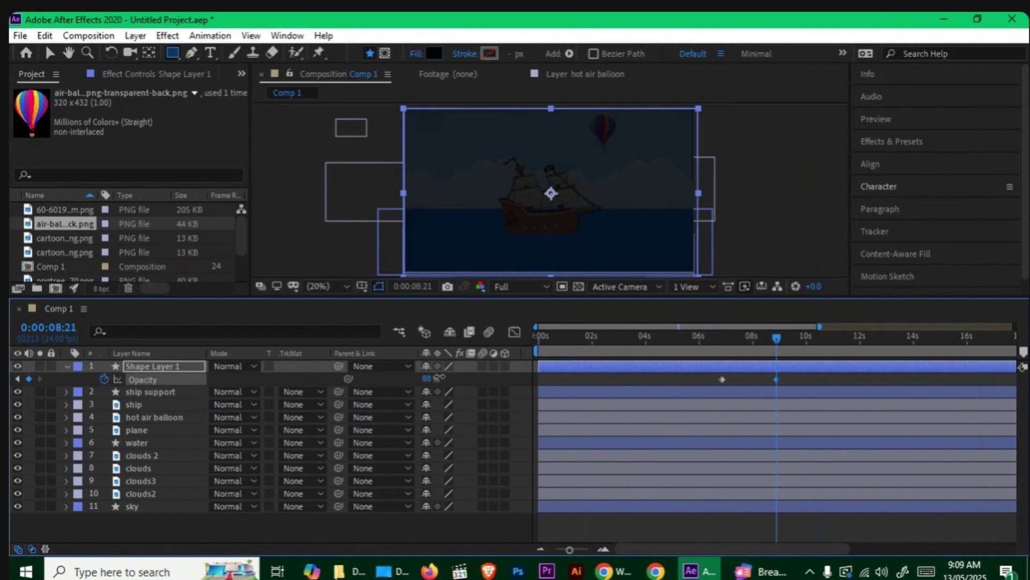
drag(759, 341, 694, 341)
key(space)
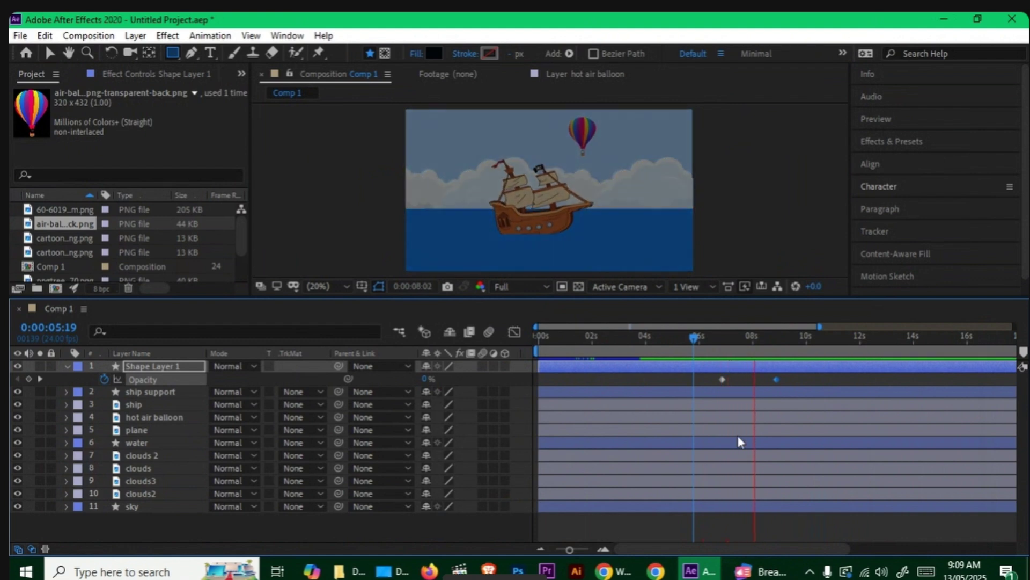
Add a color keyframe at 0:00:06:20 to the sky layer's fill, keeping its light blue
click(724, 340)
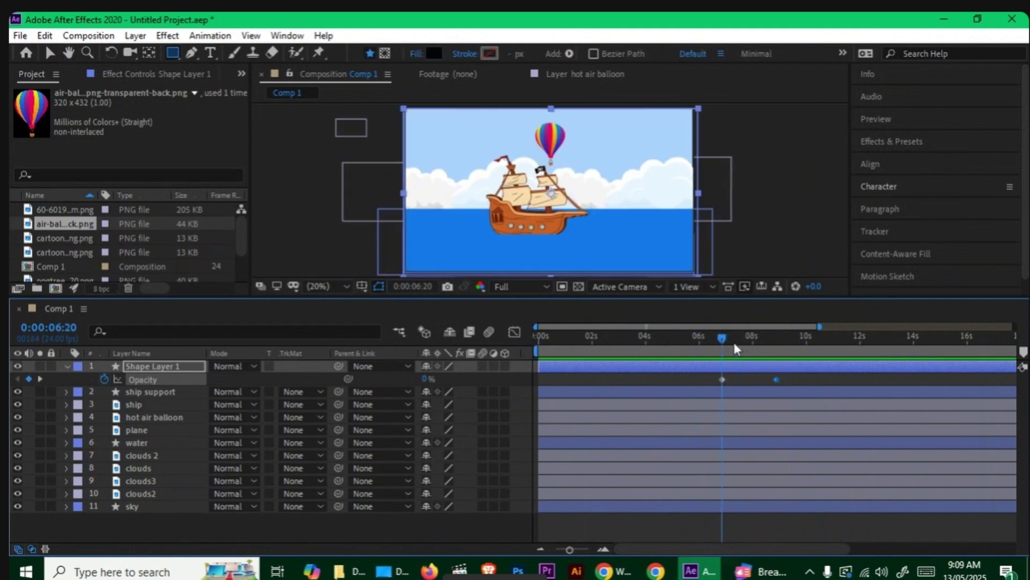
click(194, 536)
click(140, 506)
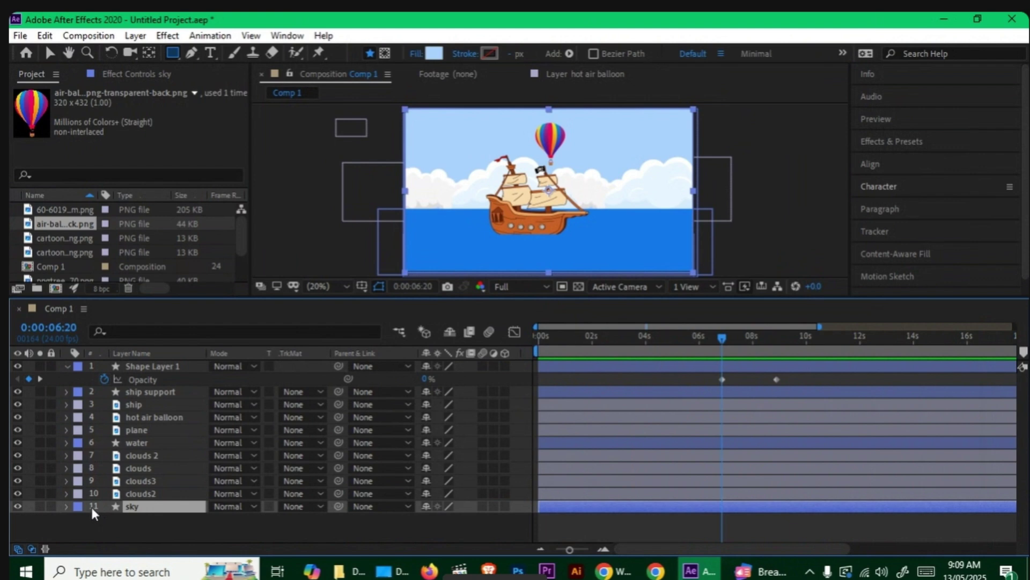
click(67, 506)
click(130, 497)
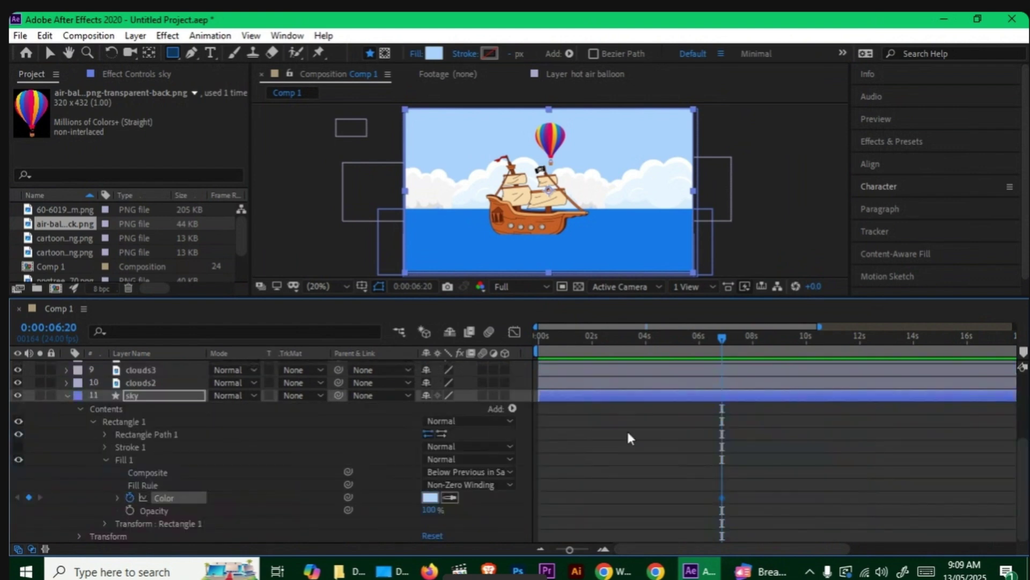
scroll(777, 460, up, 3)
Set the sky's fill color to dark navy at 0:00:08:21, collapse the layer, and preview from 0:00:05:15
drag(725, 338, 765, 333)
scroll(279, 517, down, 3)
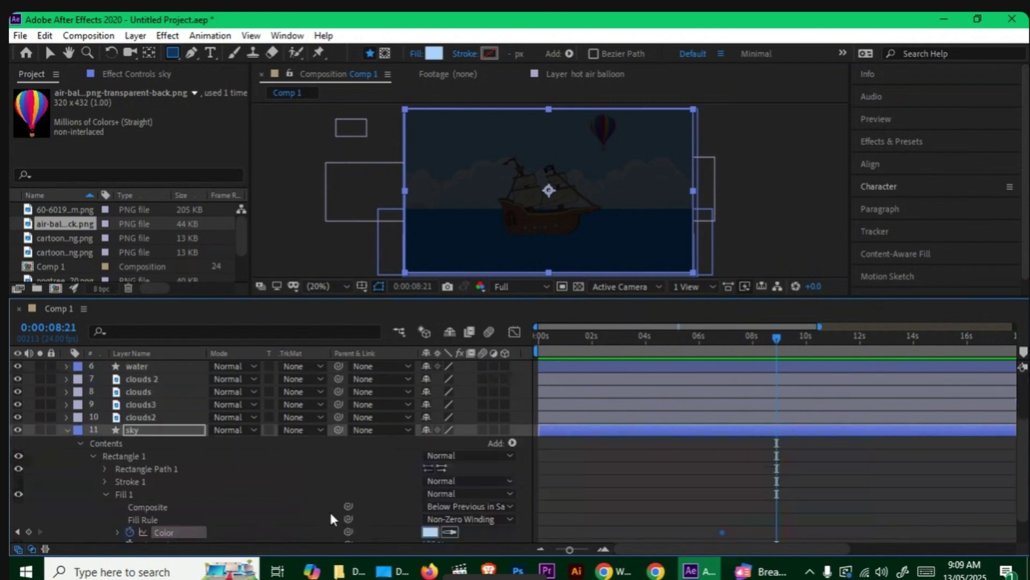
click(429, 532)
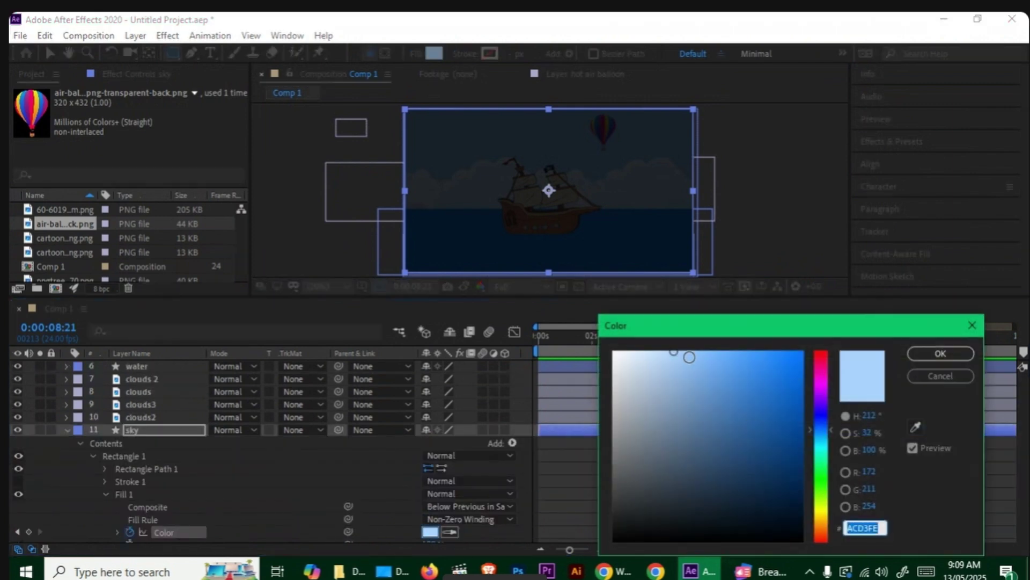
drag(690, 357, 759, 481)
click(941, 353)
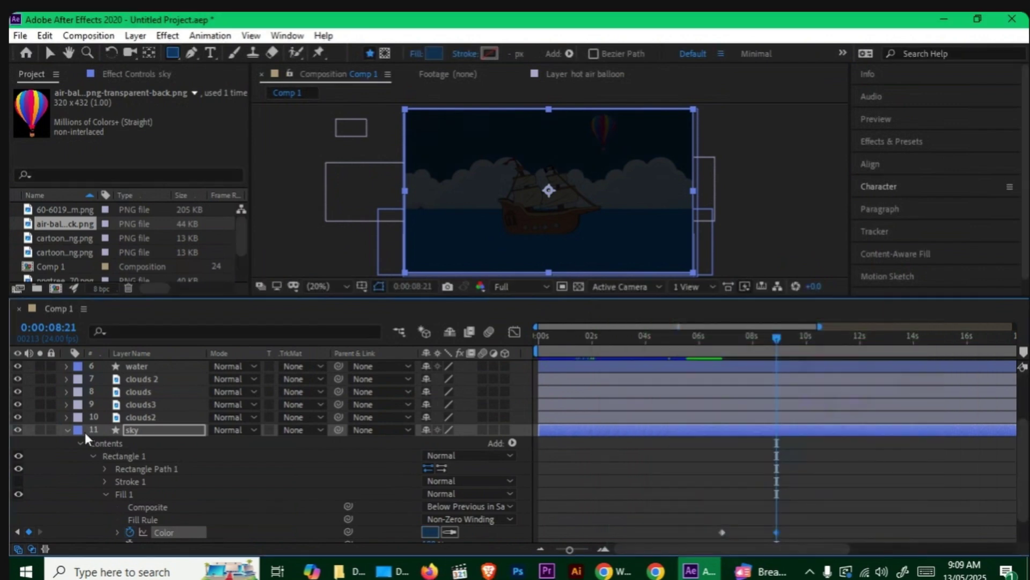
click(67, 429)
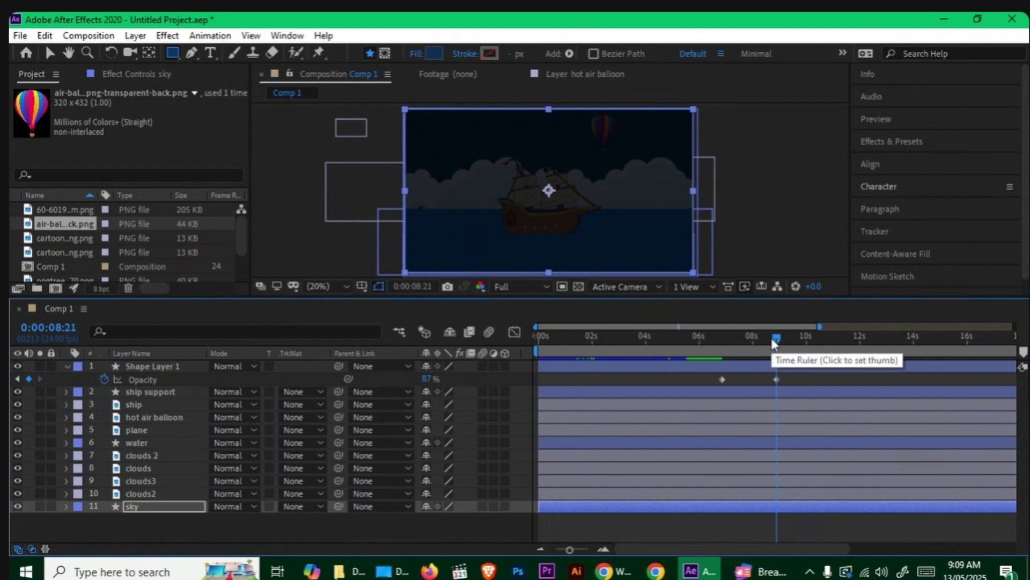
drag(771, 337, 690, 350)
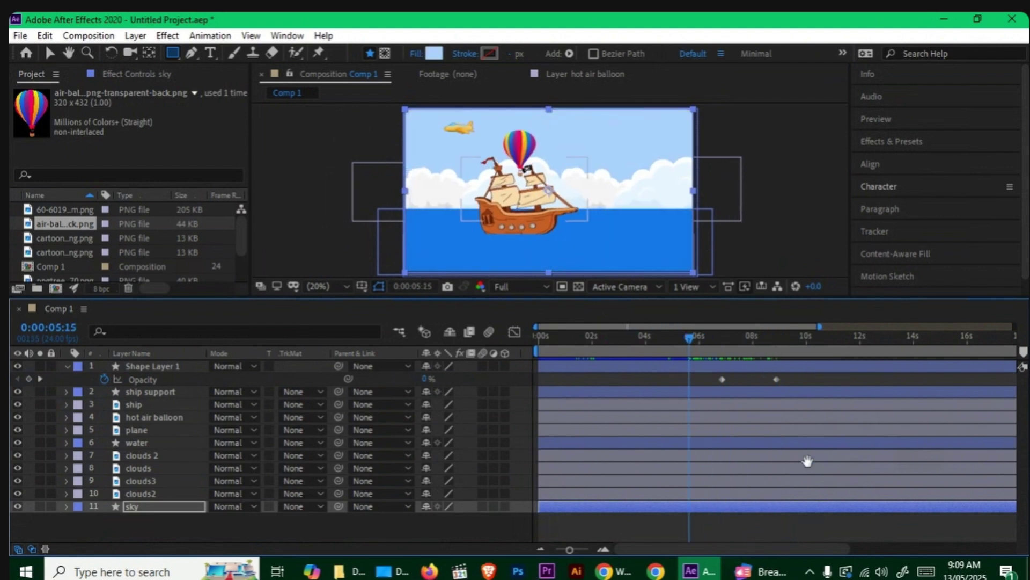
key(space)
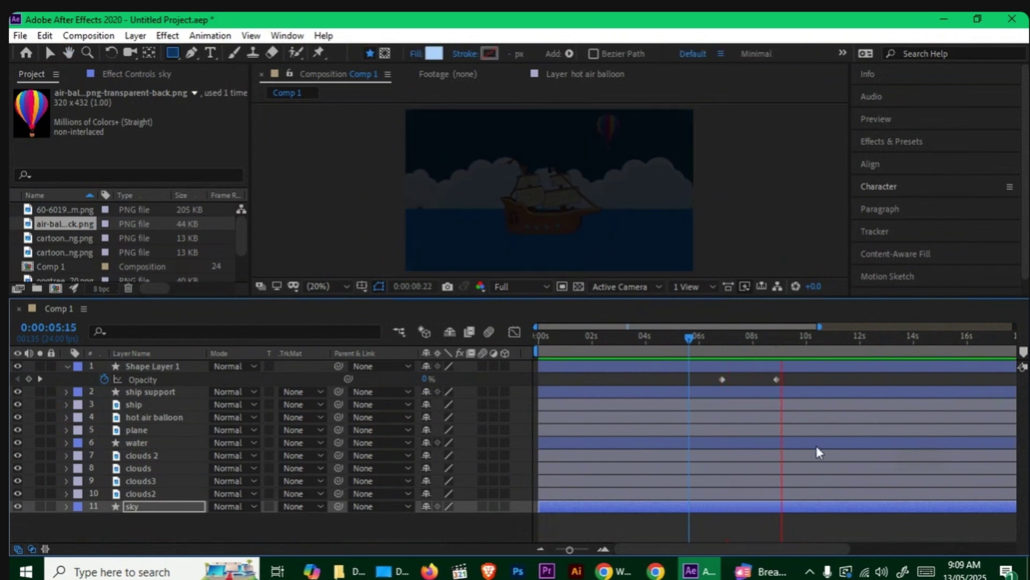
key(space)
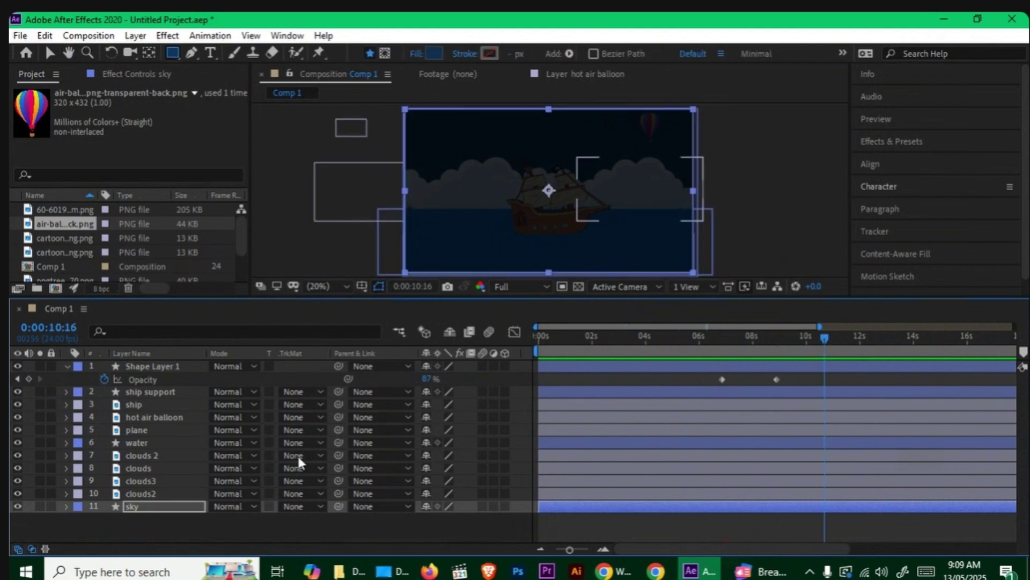
Compress all the ship layer's keyframes proportionally so the last ones fall at 0:00:09:21, and preview from the first frame
click(143, 404)
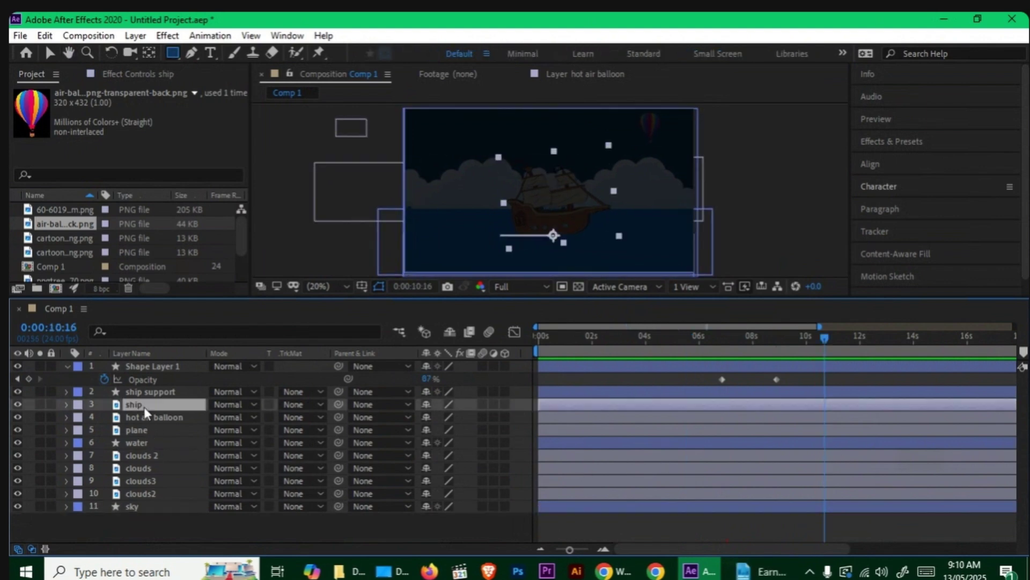
key(u)
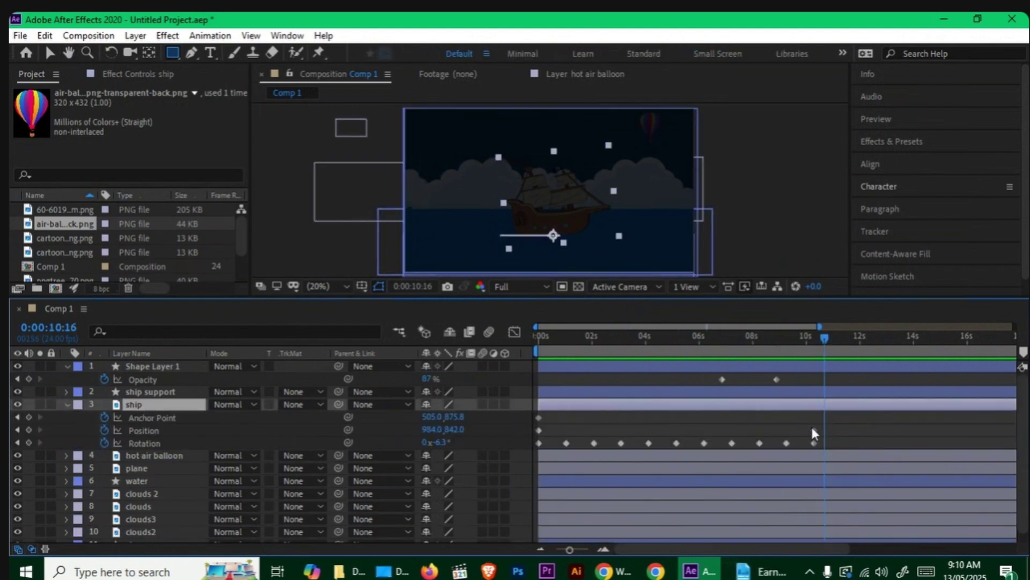
drag(822, 336, 512, 383)
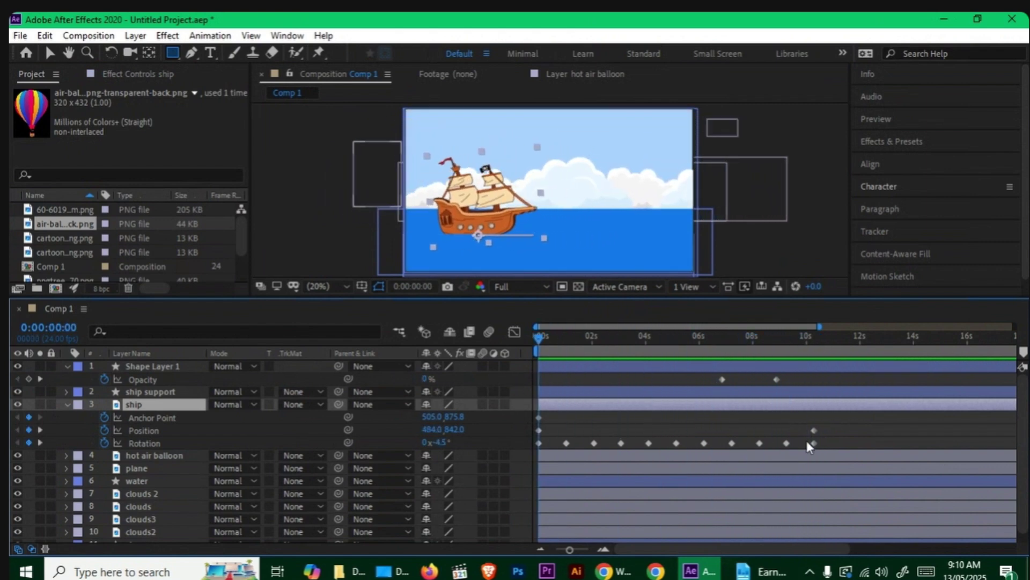
drag(826, 413, 523, 443)
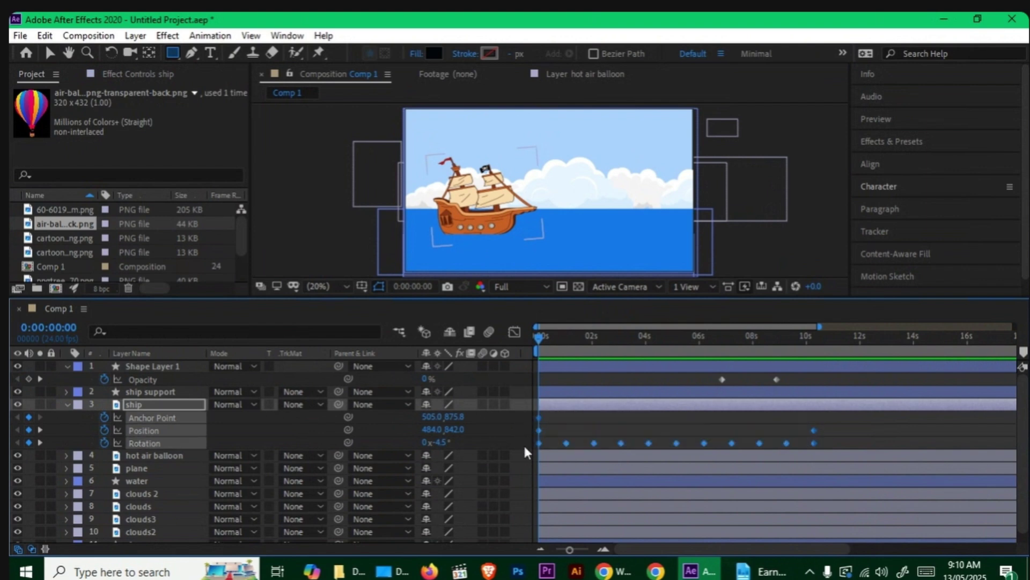
drag(814, 444, 804, 445)
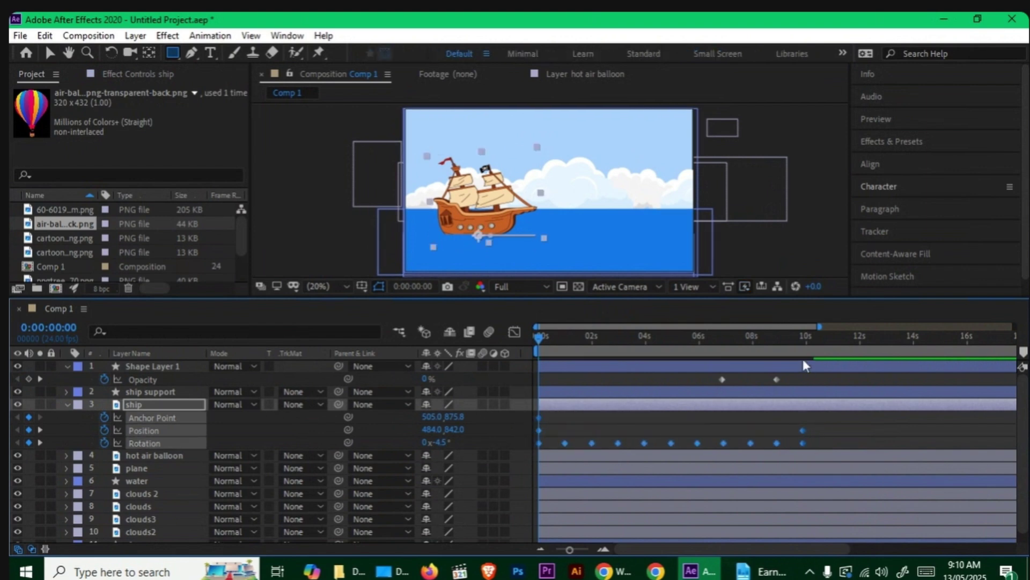
click(839, 383)
drag(765, 339, 510, 349)
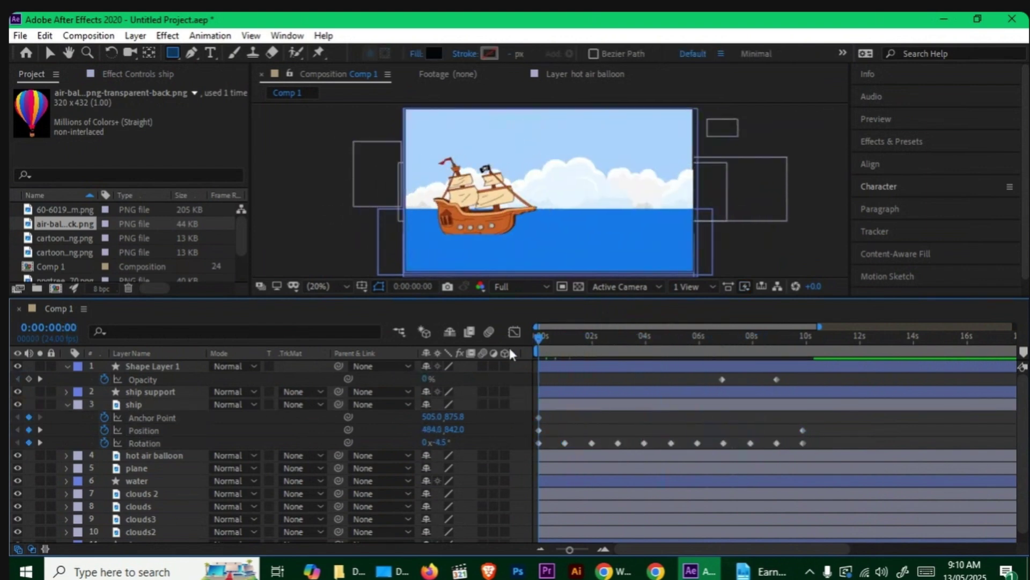
key(space)
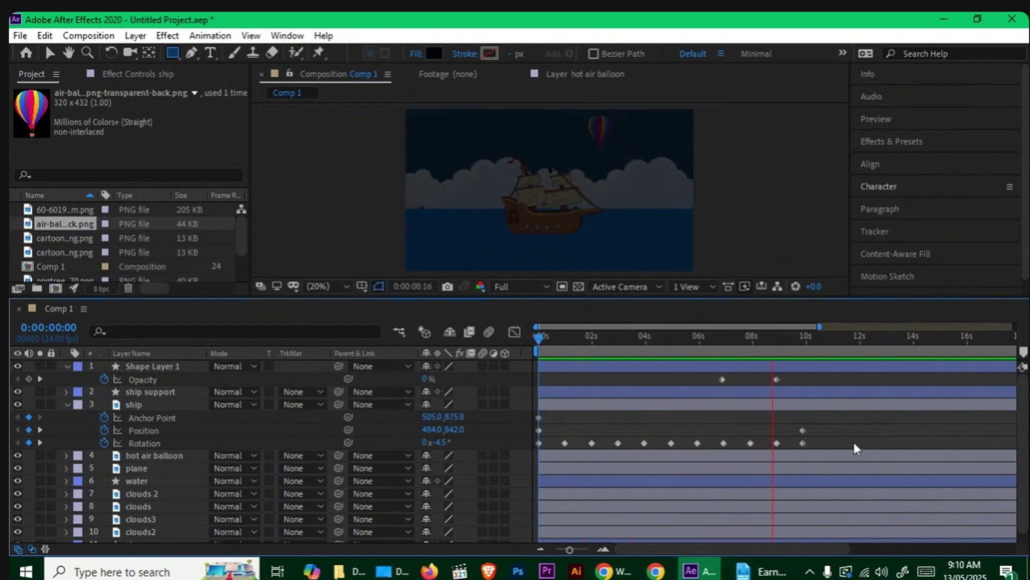
key(space)
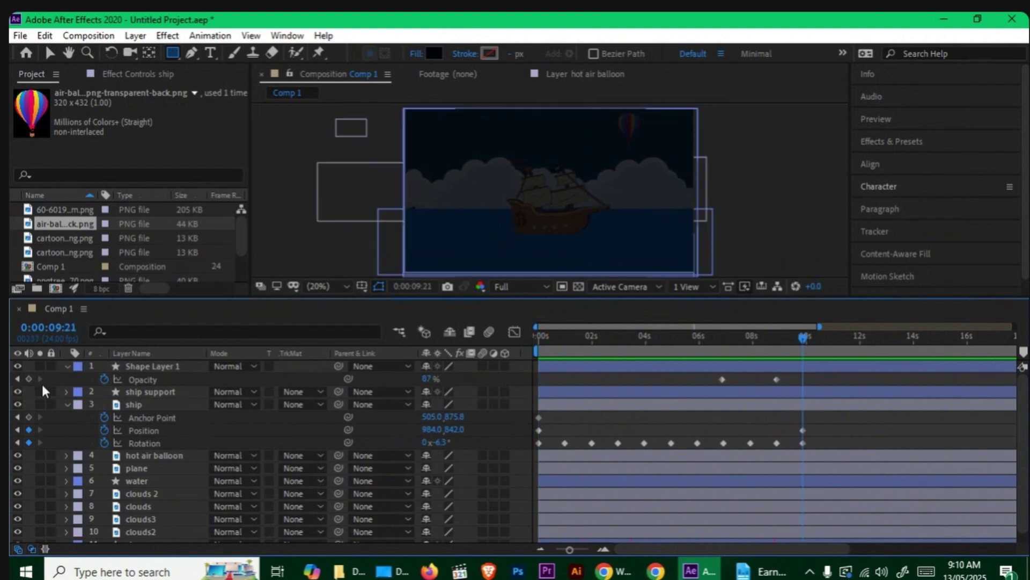
Collapse the ship and full-frame rectangle layers and return to the first frame
click(66, 404)
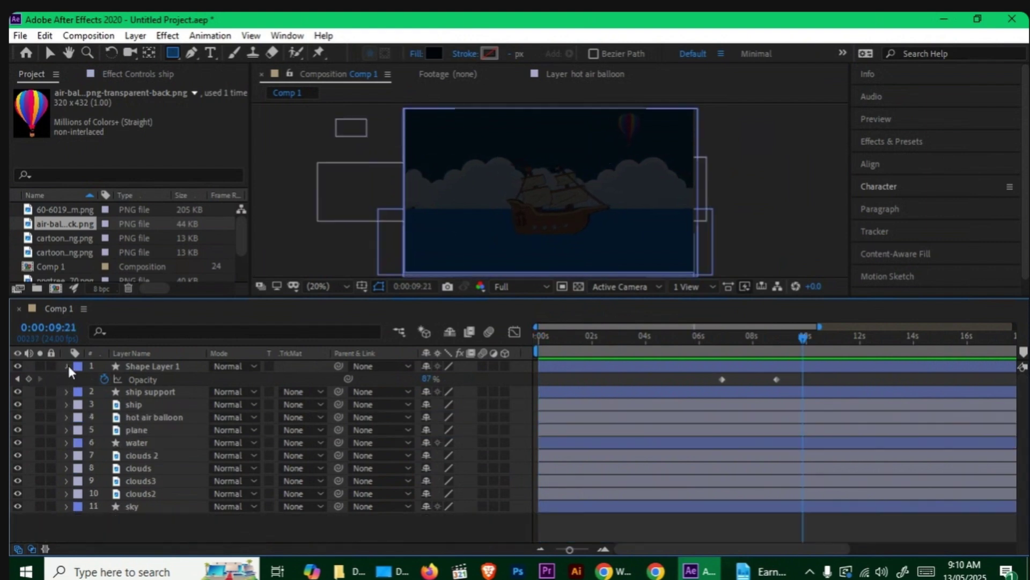
click(67, 366)
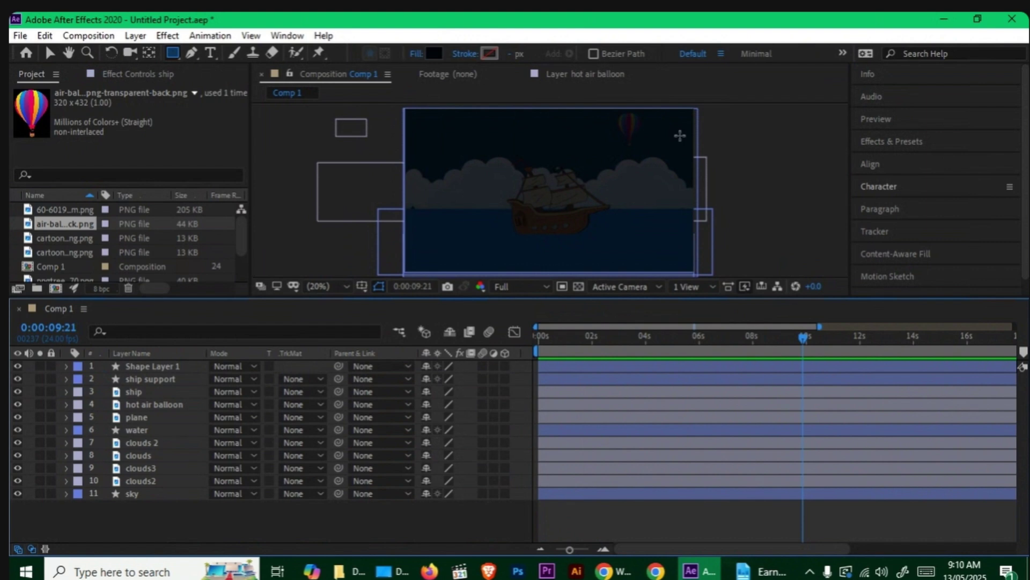
drag(732, 338, 463, 412)
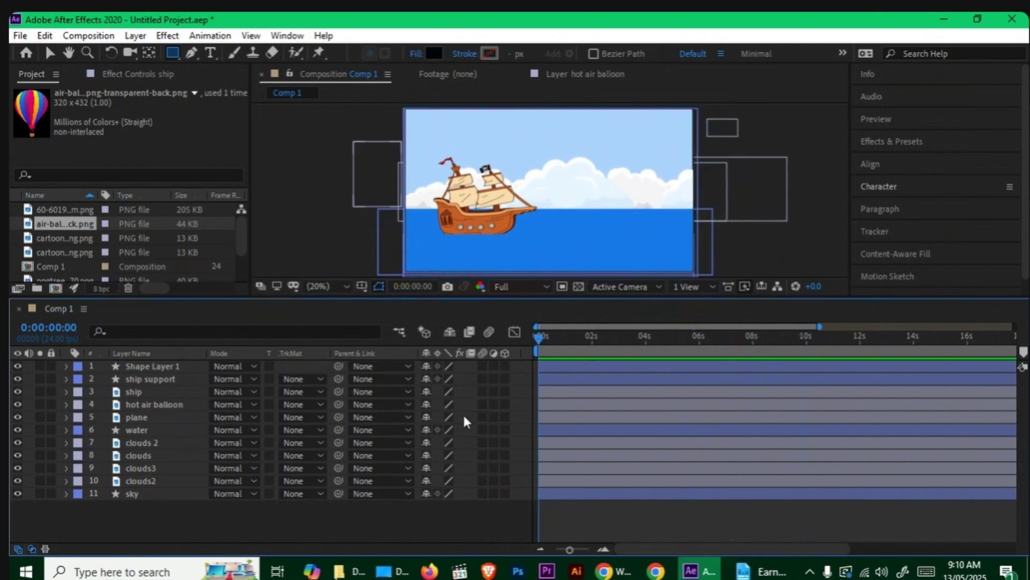
Switch to Chrome, search the web for pixabay in a new tab, and open Pixabay's music page
click(655, 572)
click(804, 25)
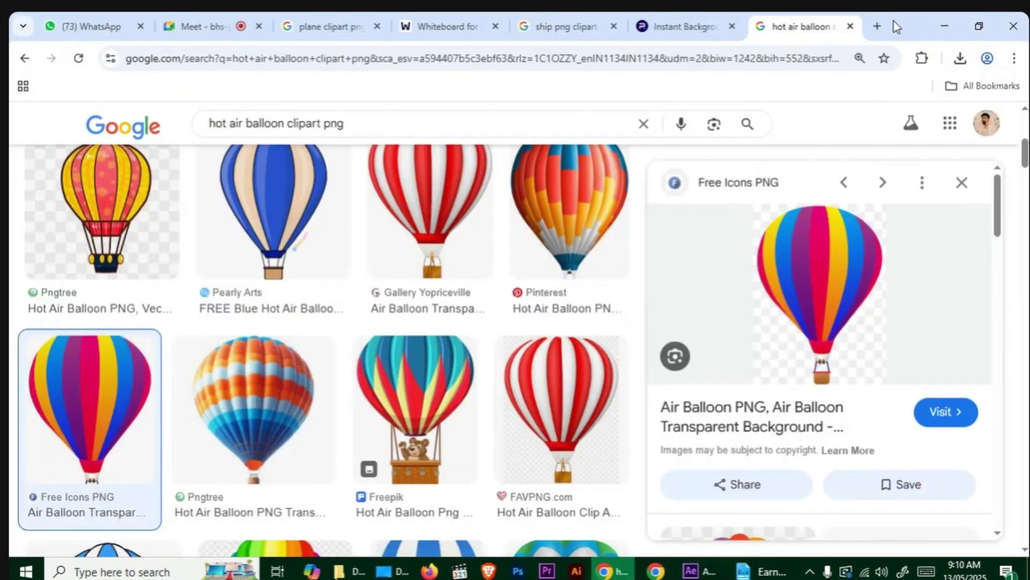
click(877, 26)
text(pixabay)
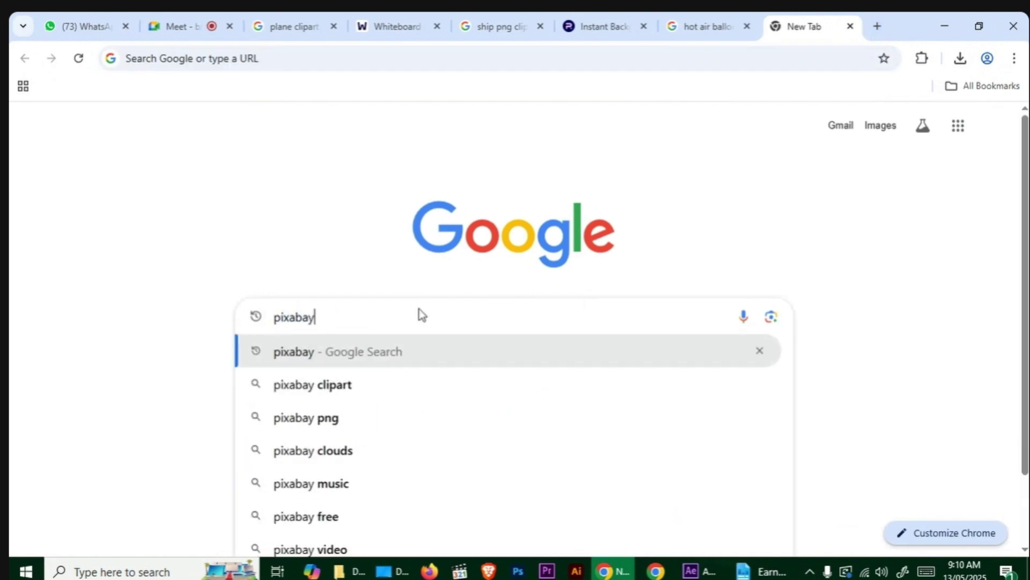
key(Return)
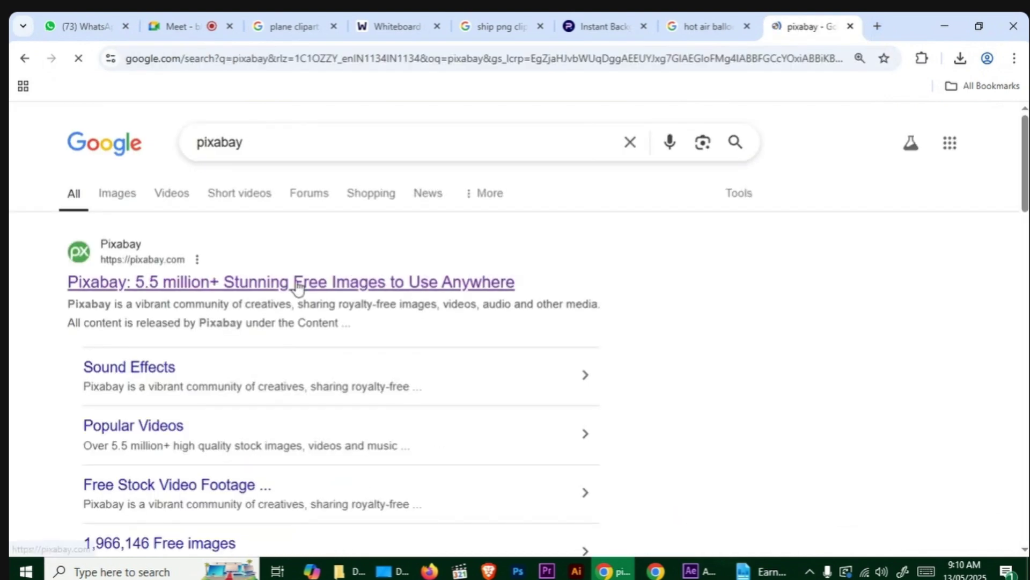
click(391, 287)
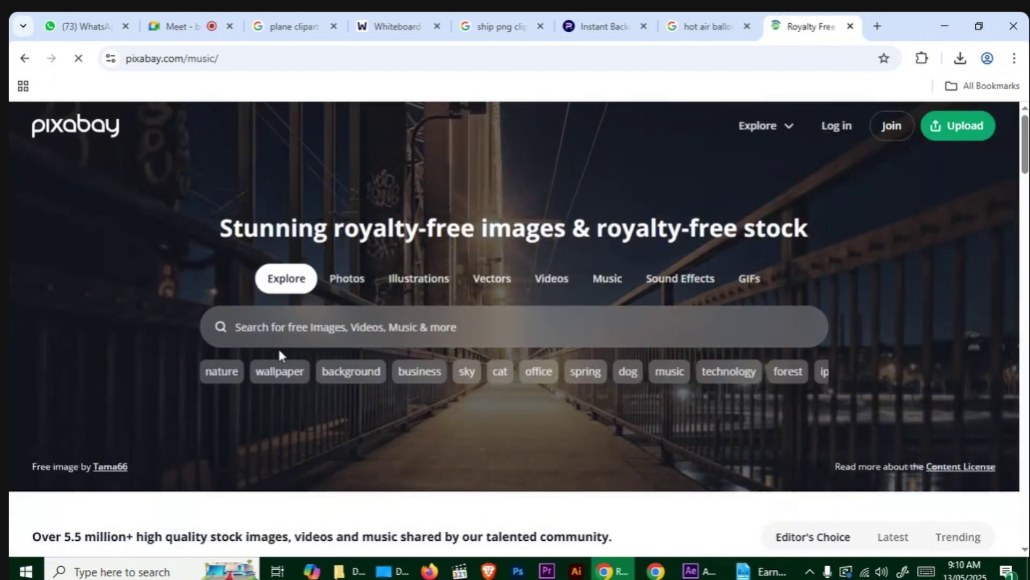
Open Pixabay's cartoon music search and browse the listed tracks, dismissing the tracking alert
scroll(288, 319, down, 1)
click(325, 250)
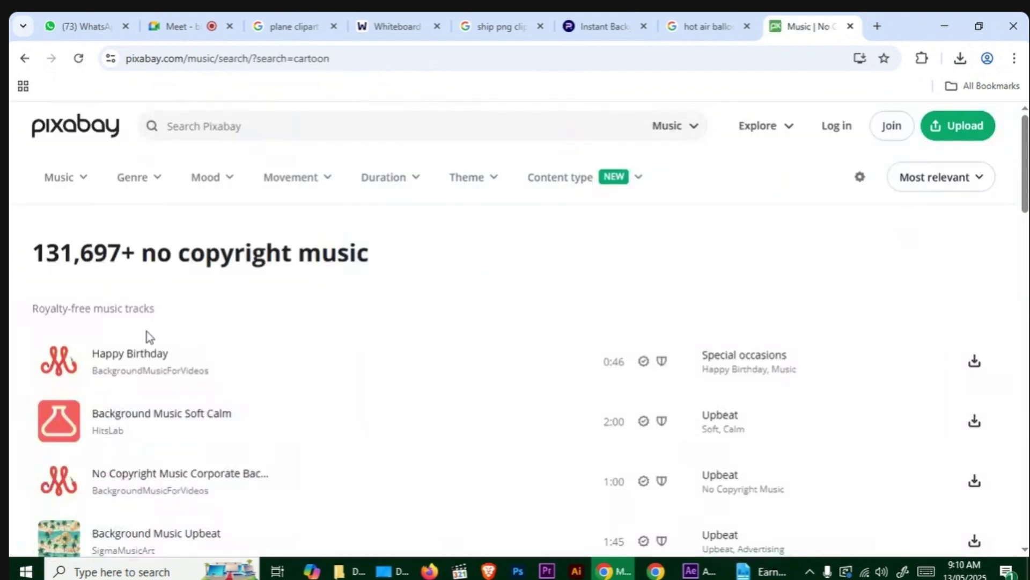
scroll(115, 357, down, 3)
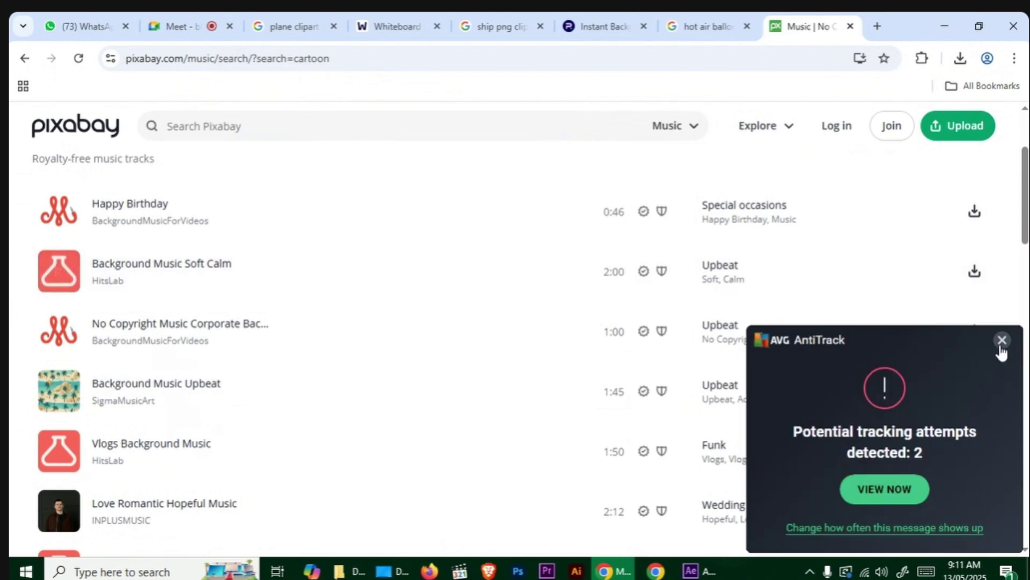
click(1001, 340)
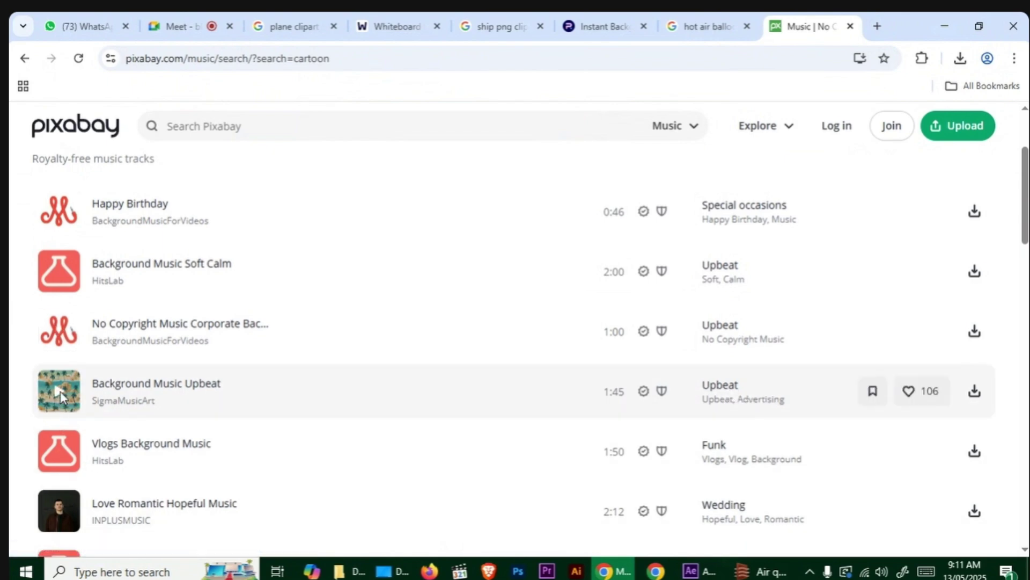
Switch to File Explorer and open the 1.Sounds folder inside Assets on drive D
click(349, 572)
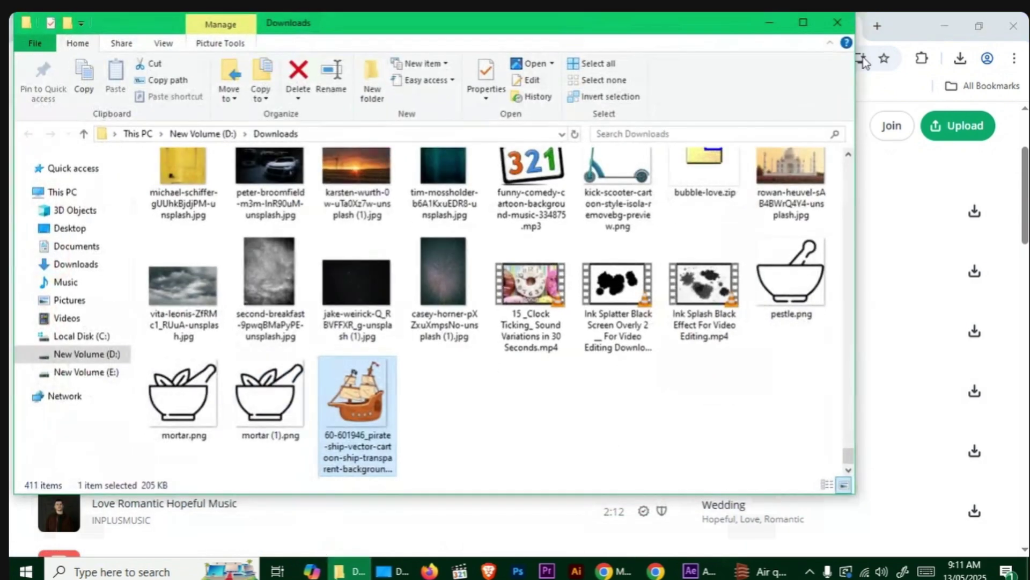
click(803, 22)
click(65, 347)
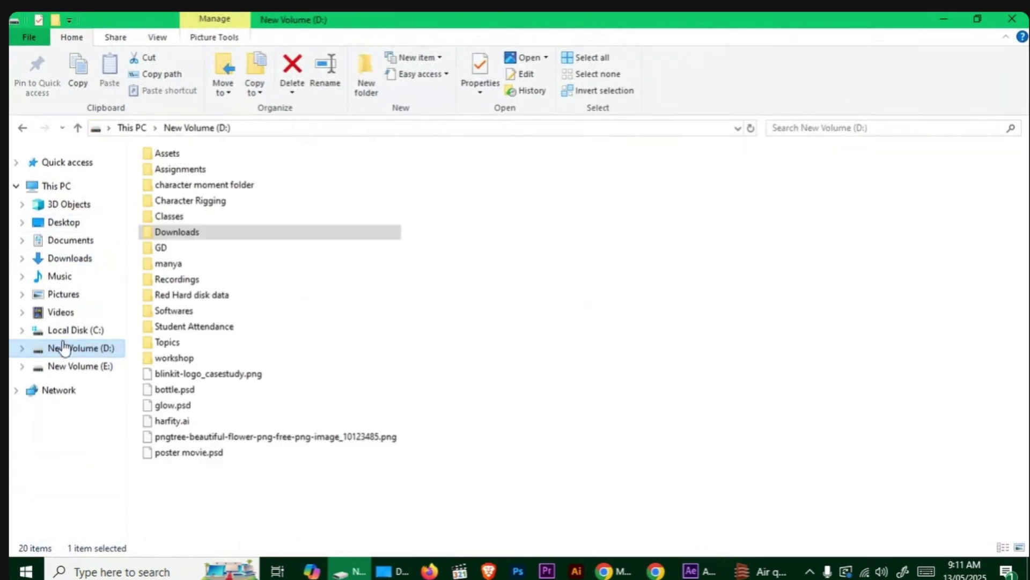
double_click(177, 168)
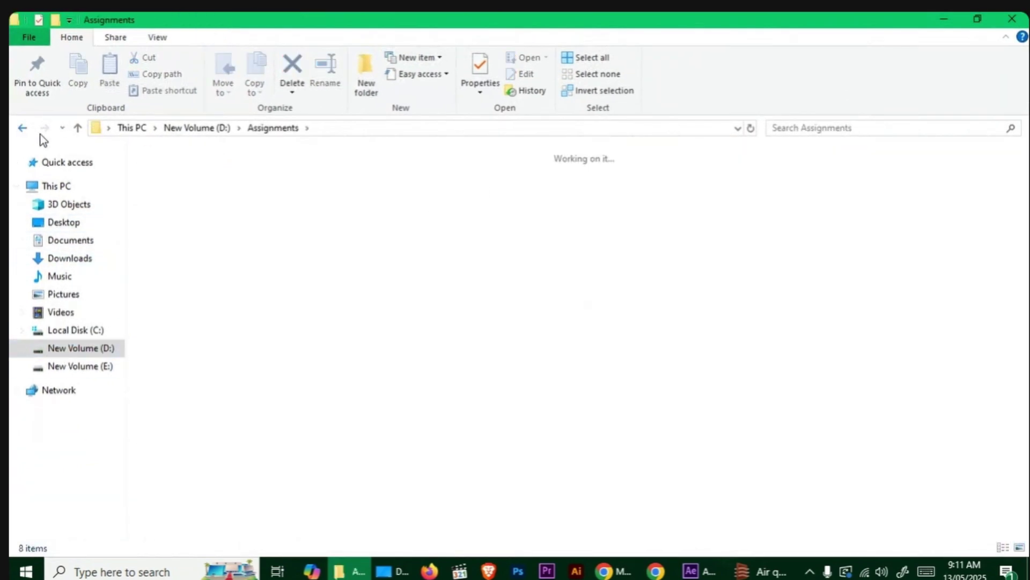
click(22, 127)
double_click(185, 154)
double_click(187, 170)
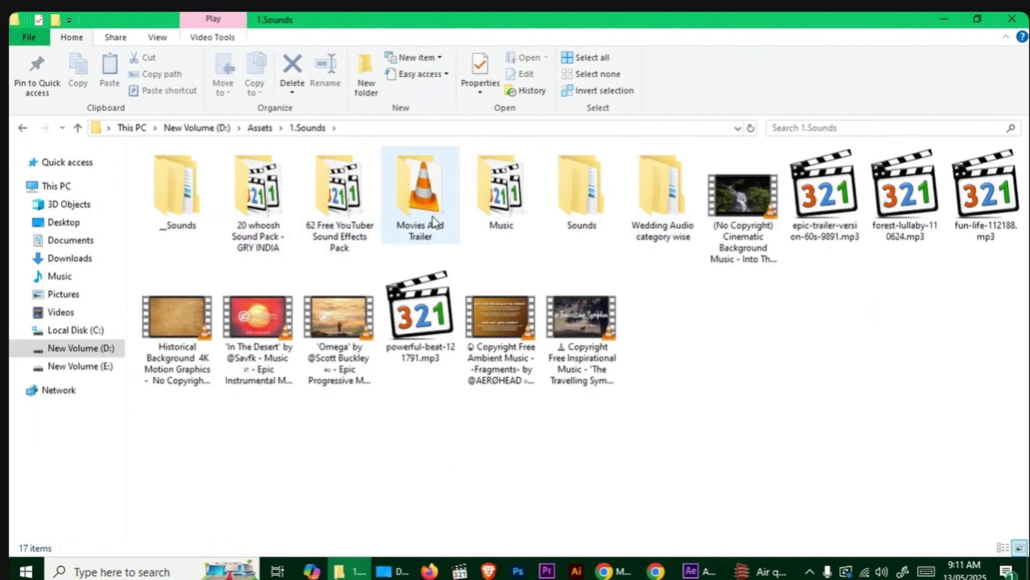
Check the Music folder, and open Motion Graphic Background Sounds inside the Sounds folder
double_click(486, 210)
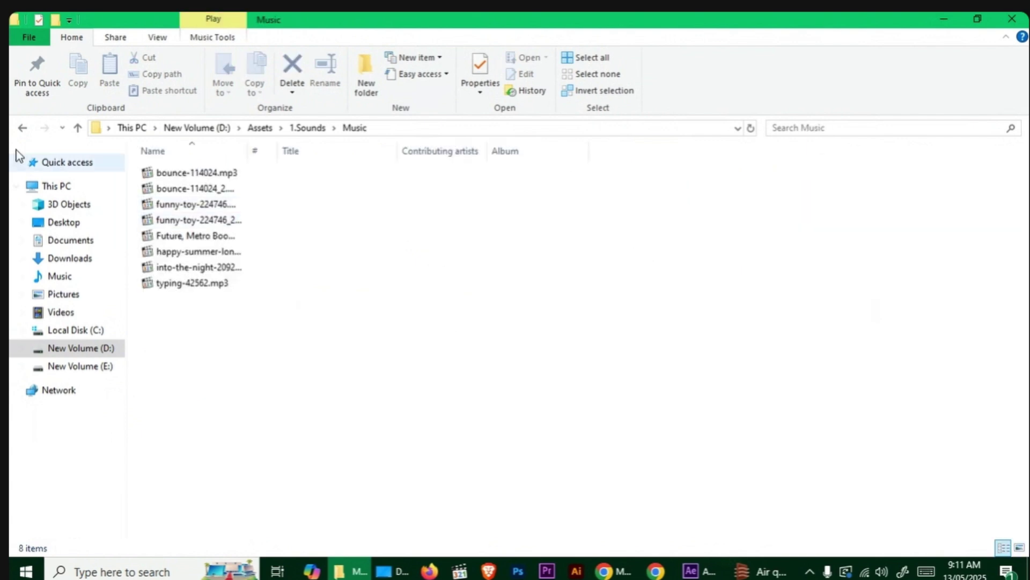
click(22, 127)
double_click(577, 203)
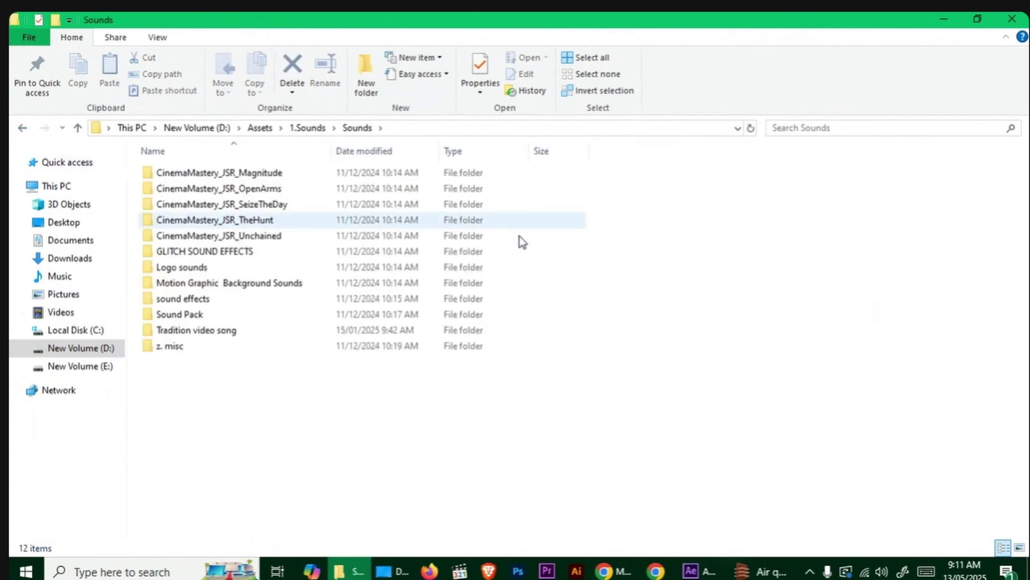
double_click(196, 285)
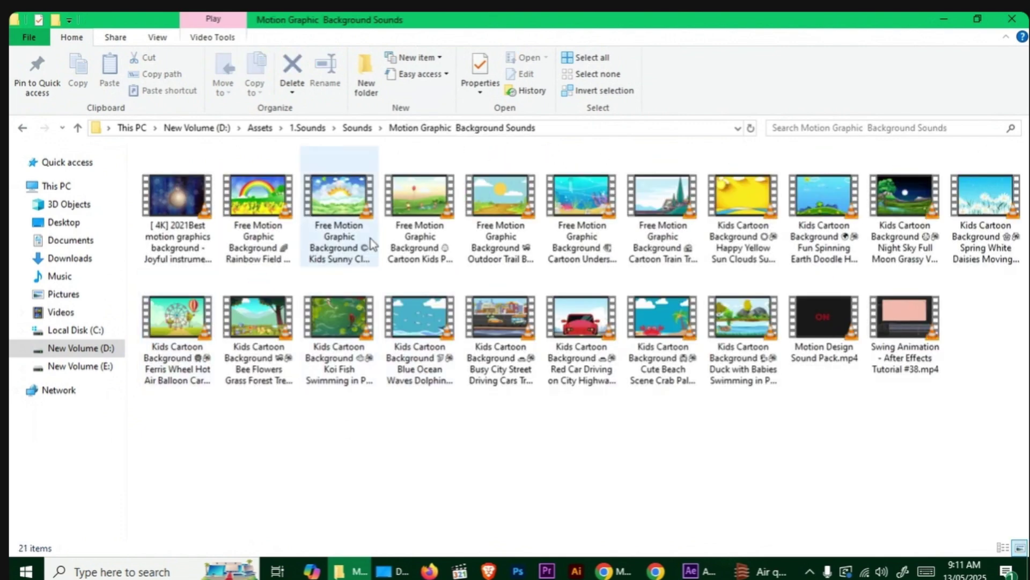
Play the Cartoon Kids Playing in Park video in VLC, and add it to Comp 1 in After Effects as the top layer
click(418, 200)
double_click(435, 217)
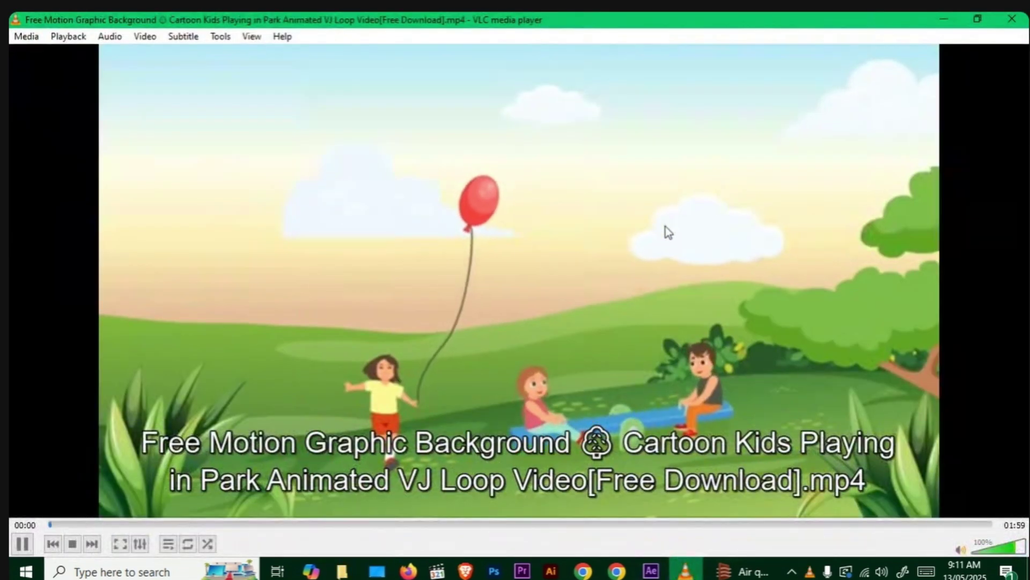
click(1014, 22)
drag(433, 216, 239, 517)
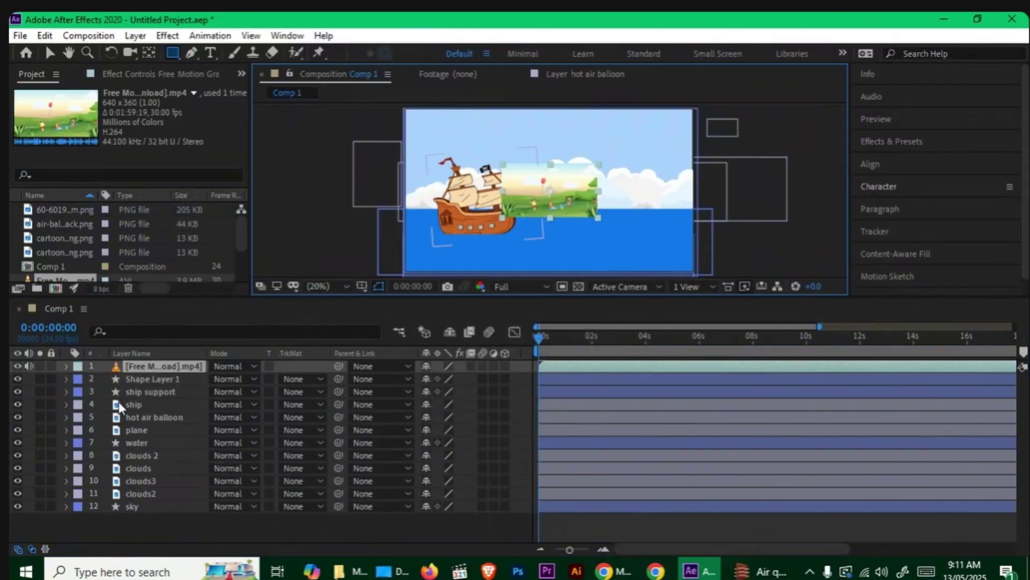
Audition the Cartoon Kids layer's music in the composition with its picture hidden, and delete the layer
drag(502, 295, 501, 319)
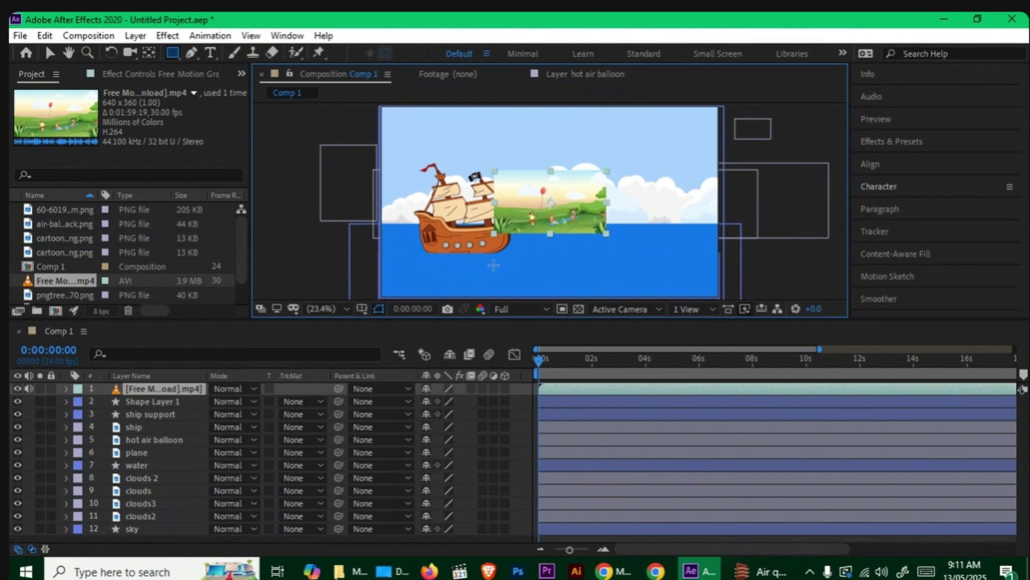
click(18, 388)
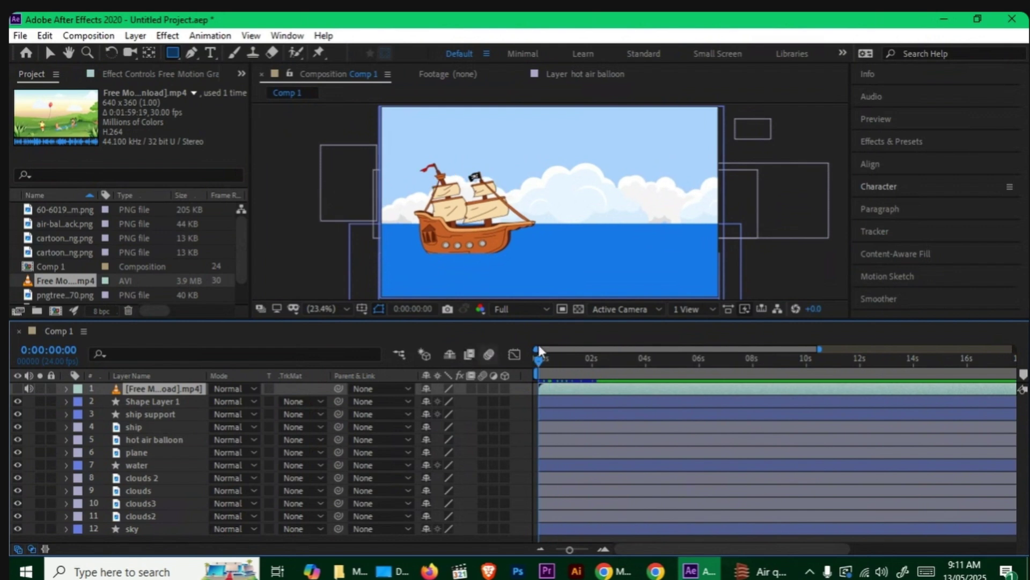
key(space)
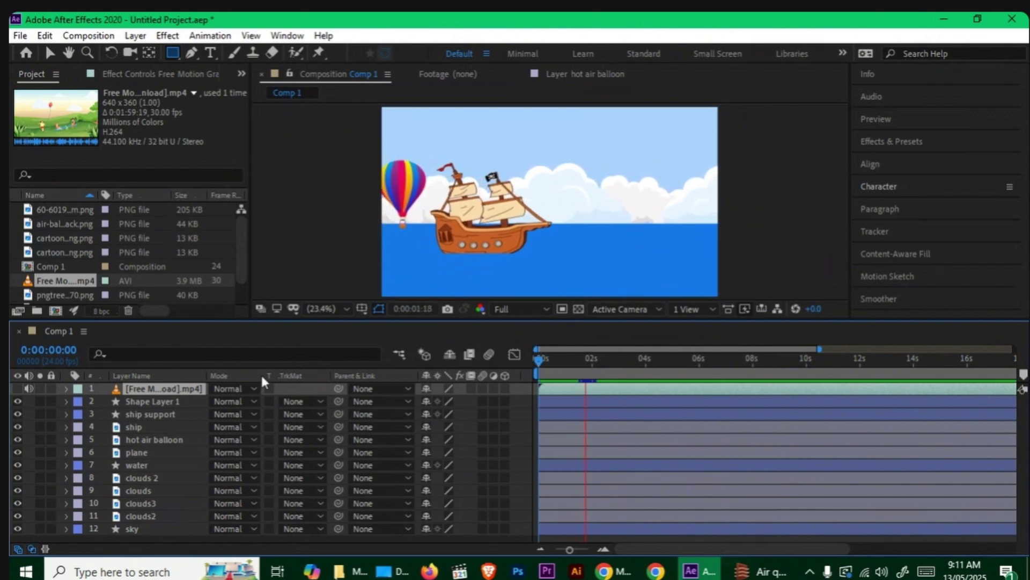
key(space)
click(18, 388)
click(193, 381)
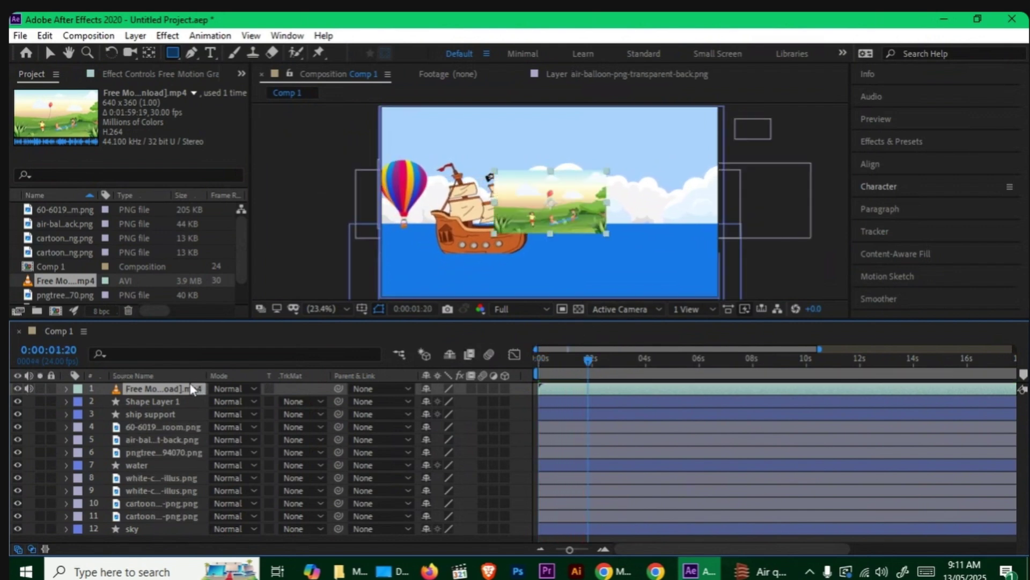
key(Delete)
Add the Spring White Daisies video from File Explorer as the top layer of Comp 1 and hide its picture
click(949, 19)
drag(986, 209, 320, 526)
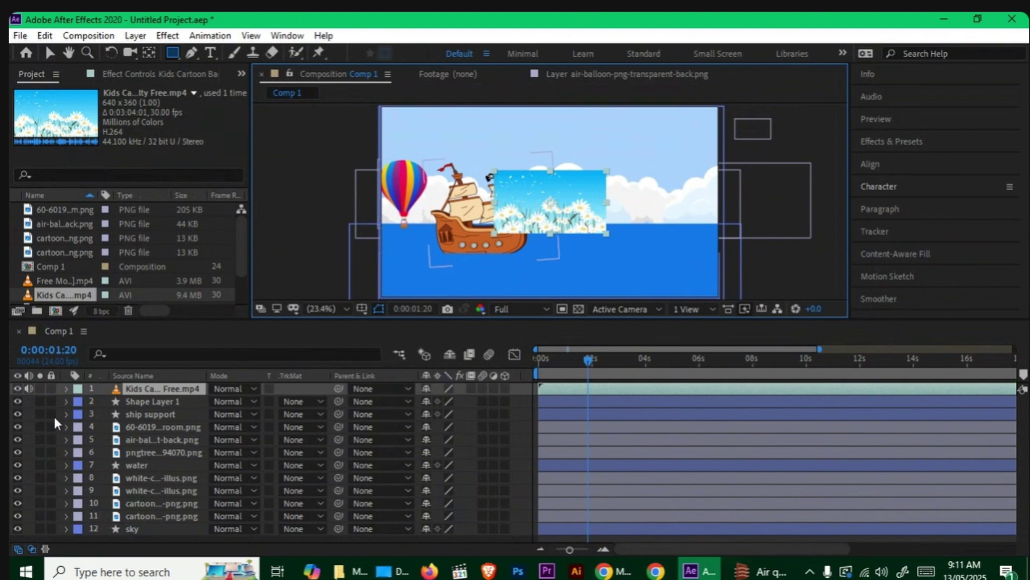
click(17, 388)
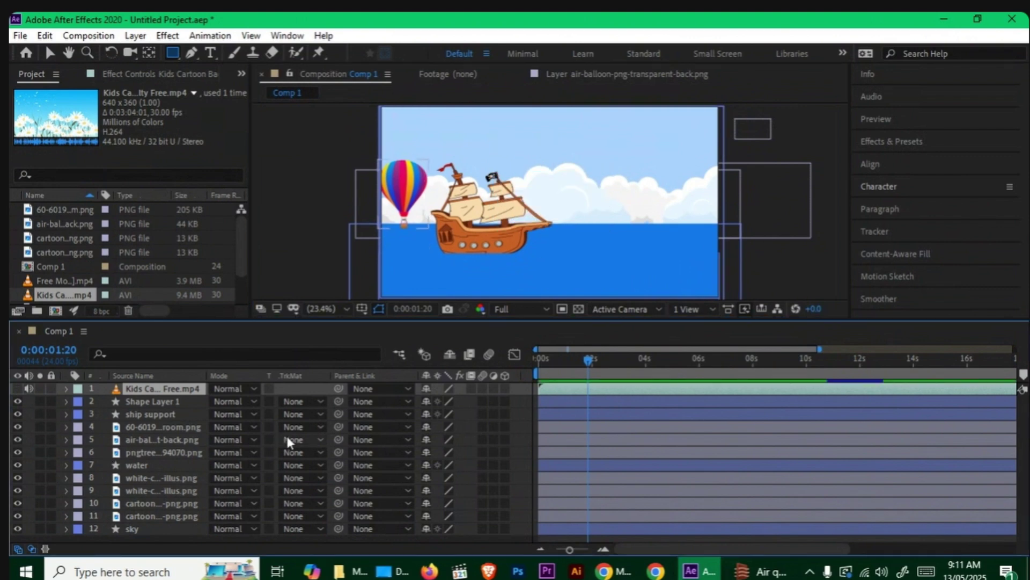
Preview the daisies music, end the work area just past 9 seconds, and replay the composition from the first frame
key(space)
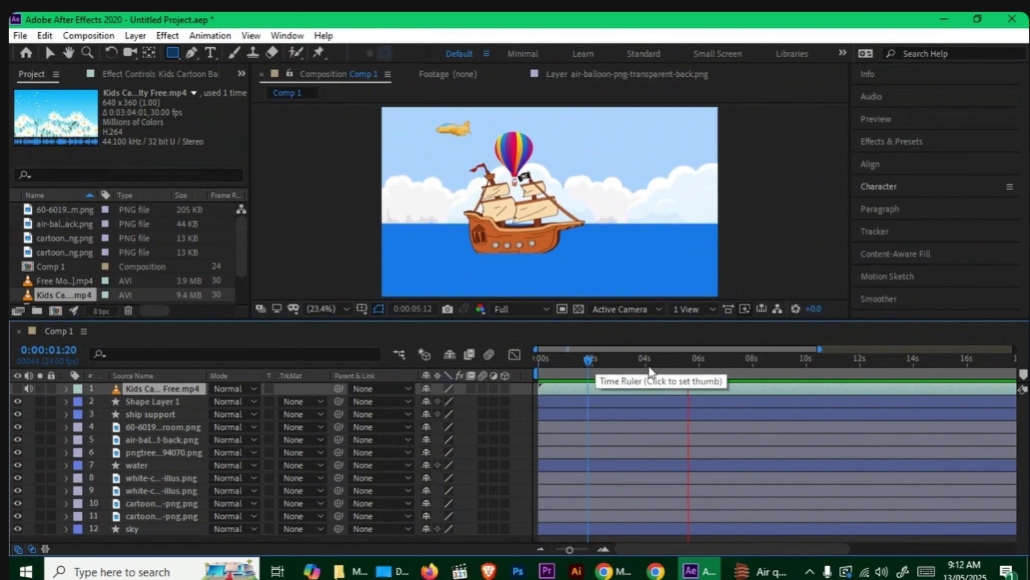
drag(810, 355, 536, 376)
key(n)
key(space)
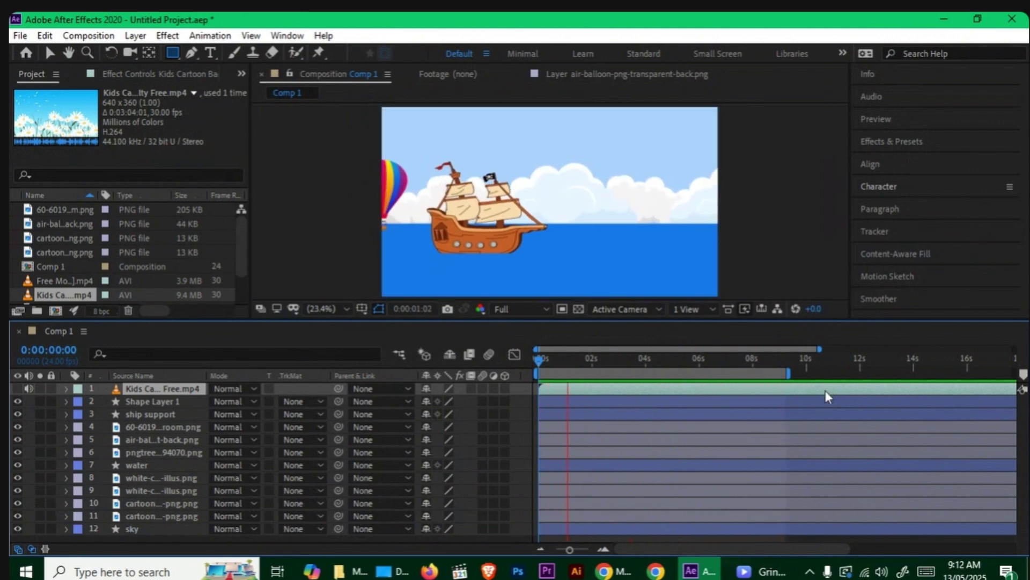
key(space)
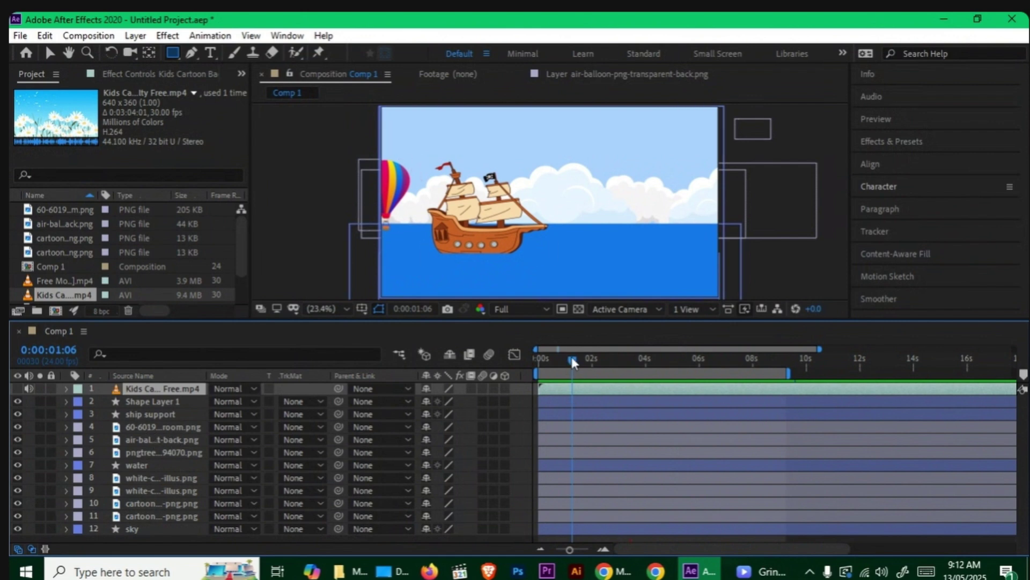
Add an Audio Levels keyframe at 0:00:08:07 to the daisies video layer, keeping 0 dB
click(725, 363)
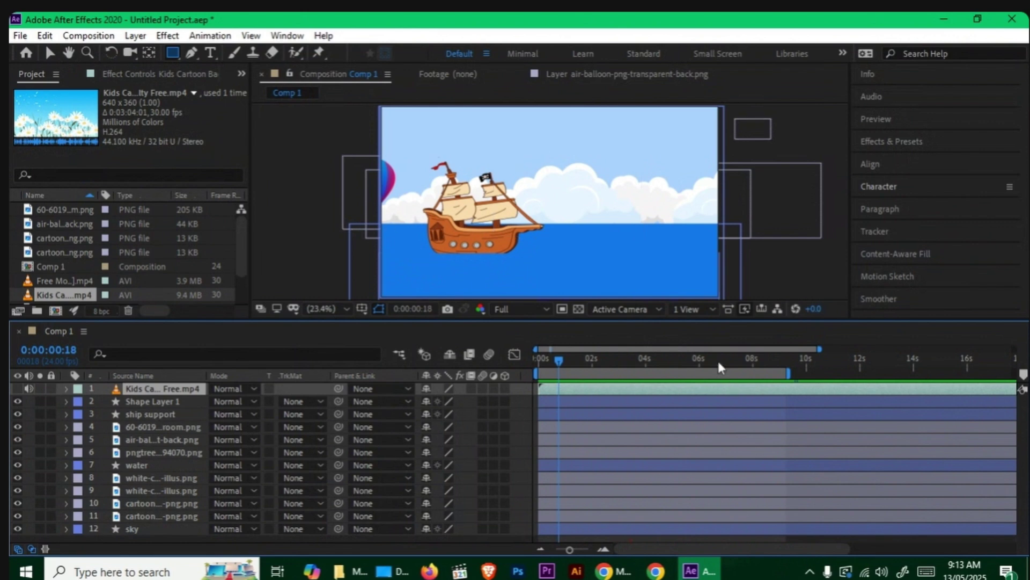
drag(717, 359, 760, 365)
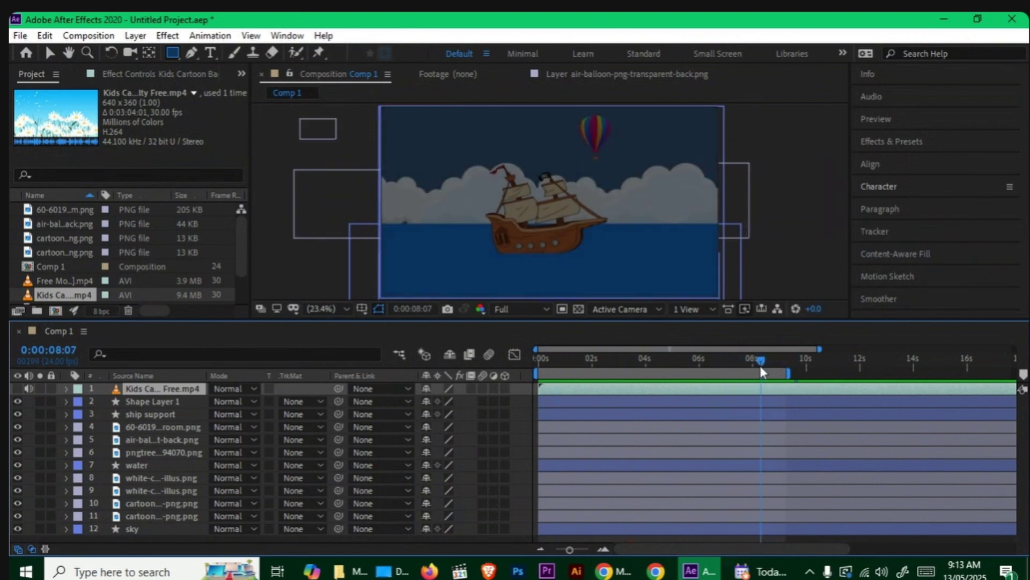
click(66, 387)
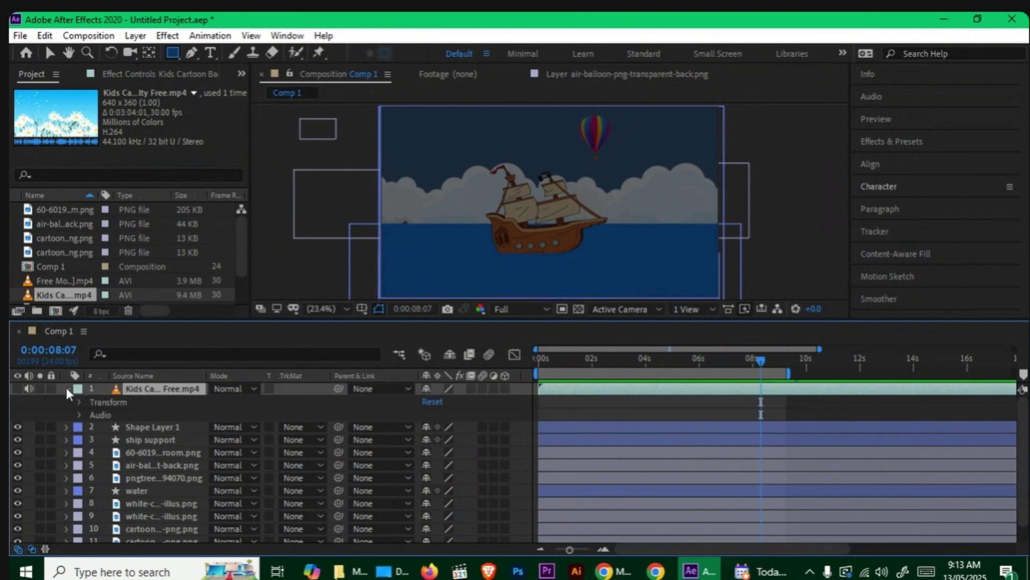
click(78, 413)
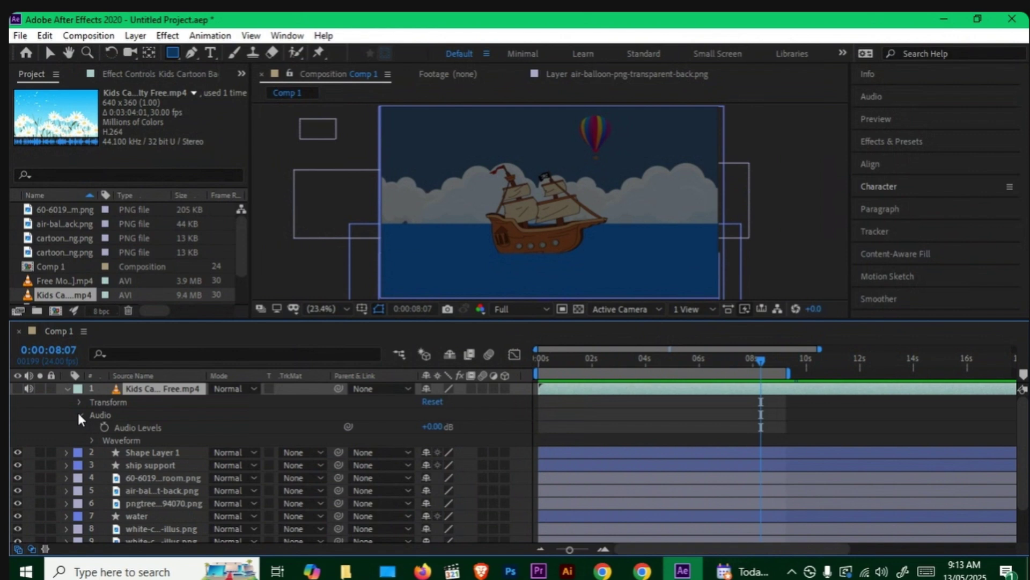
click(104, 427)
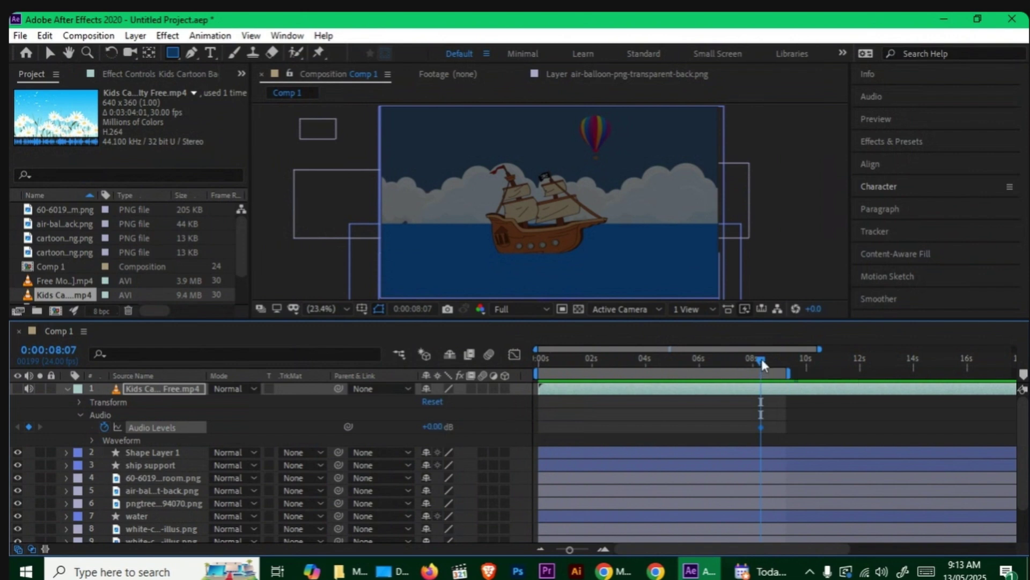
Set the daisies layer's Audio Levels to -11 dB at 0:00:09:02, and preview the fade from 0:00:07:14
drag(762, 358, 782, 359)
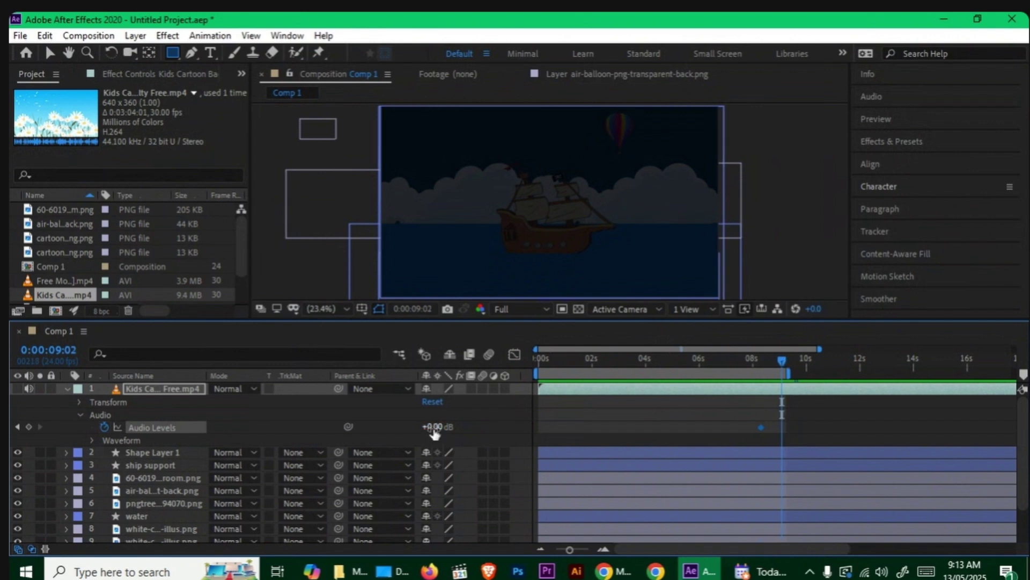
drag(433, 428, 426, 430)
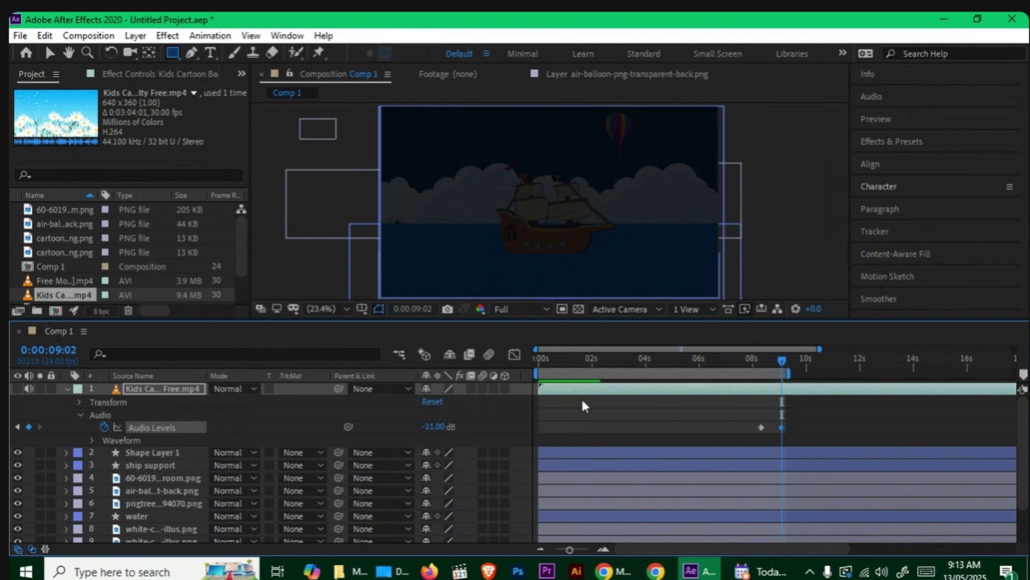
drag(784, 360, 742, 365)
key(space)
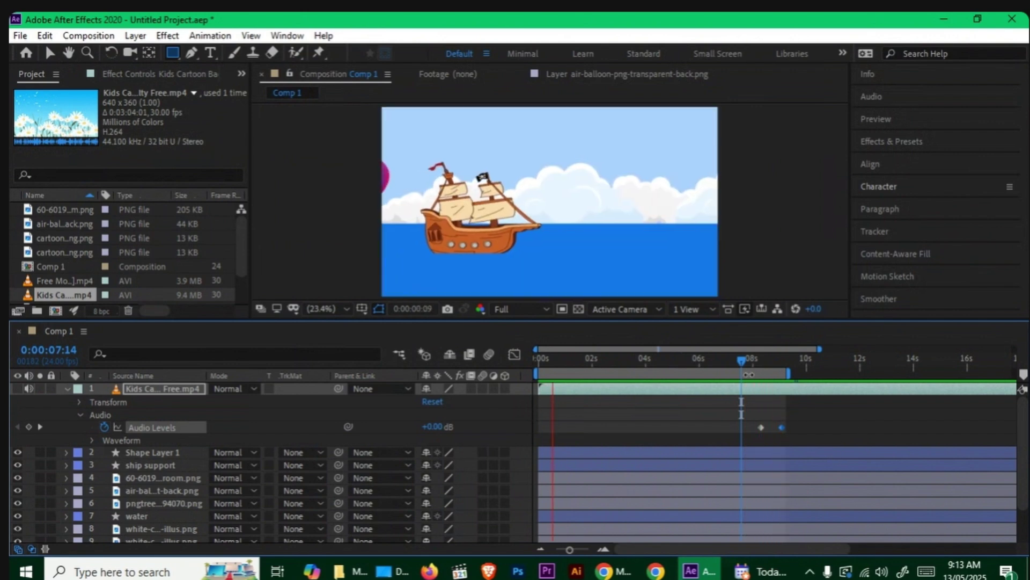
key(space)
Move the first Audio Levels keyframe back to about 8 seconds, and set the level at 0:00:09:02 to -15 dB
drag(761, 428, 751, 427)
drag(763, 358, 782, 363)
click(435, 427)
text(-15)
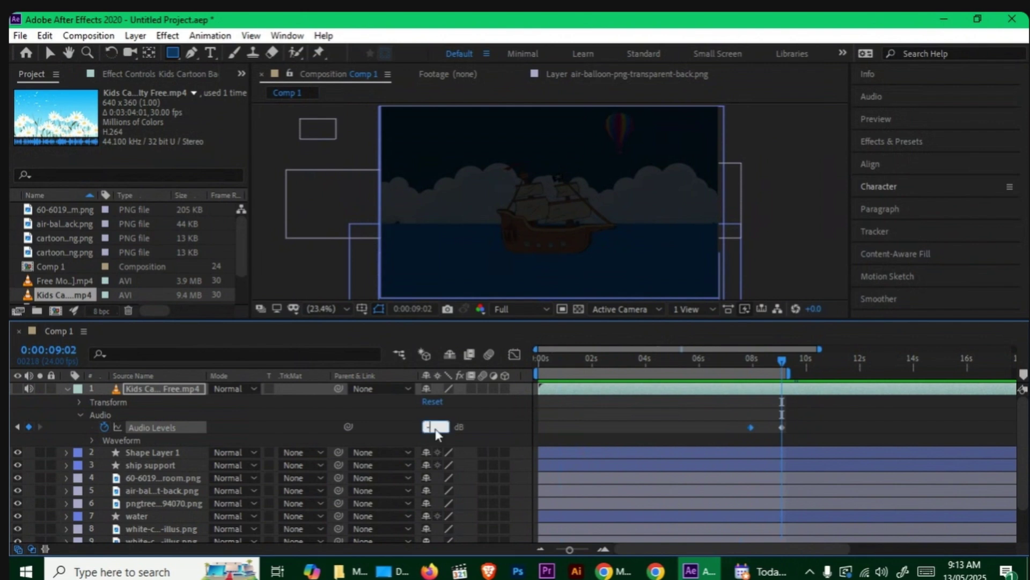
click(489, 422)
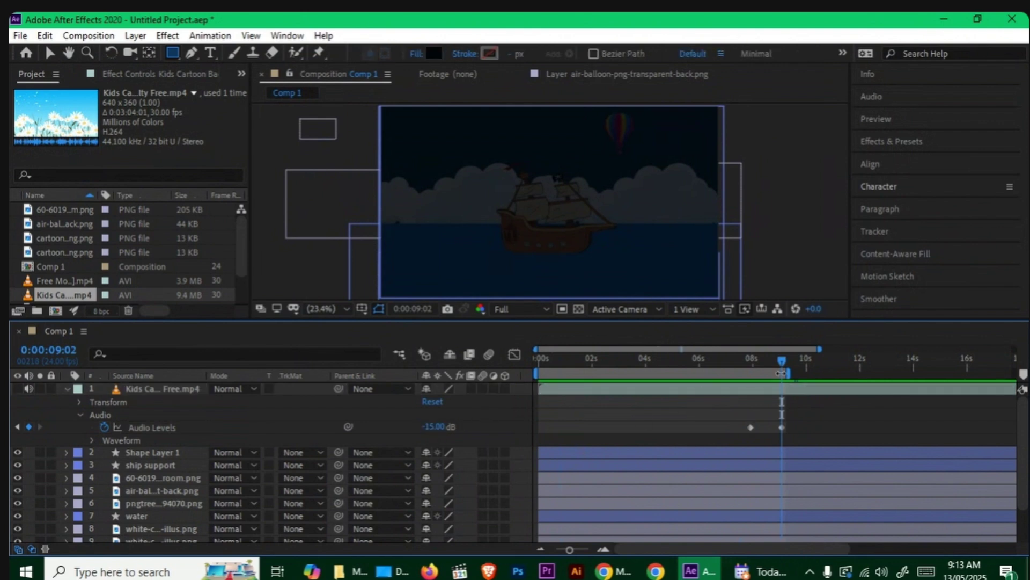
Preview the music fade from 0:00:07:08, end the work area at 0:00:09:12, and collapse the daisies layer
drag(774, 363, 822, 373)
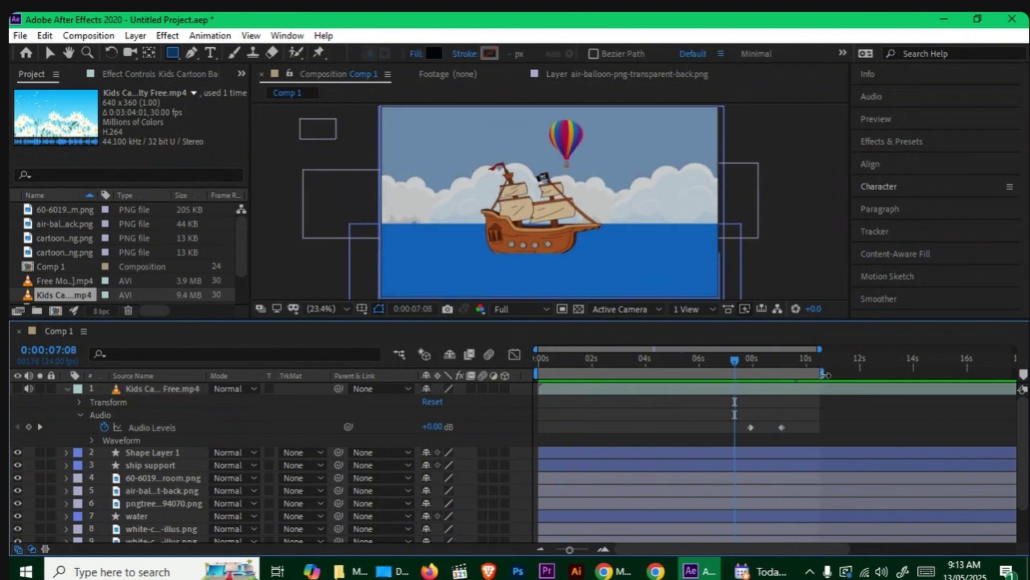
key(space)
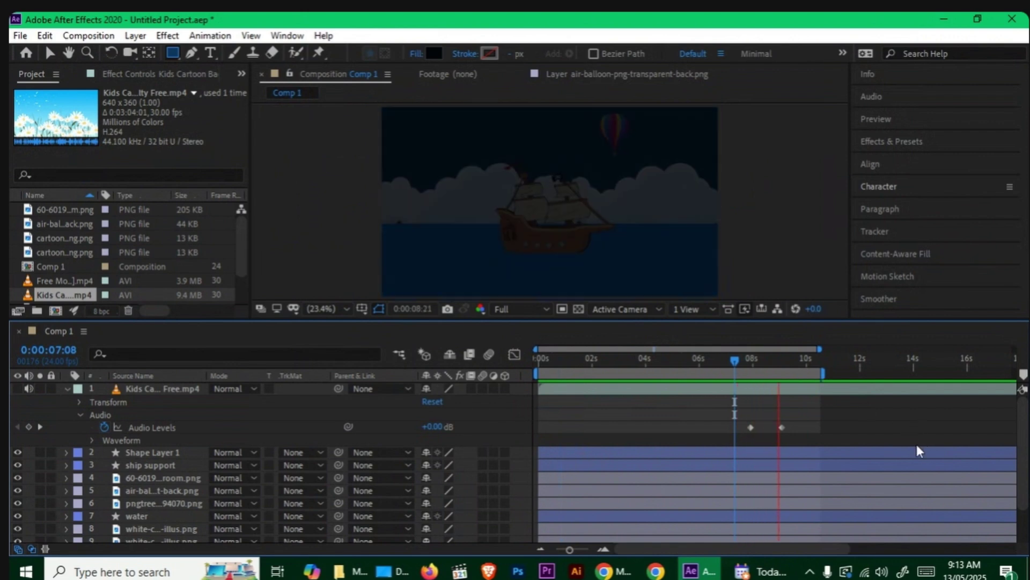
key(space)
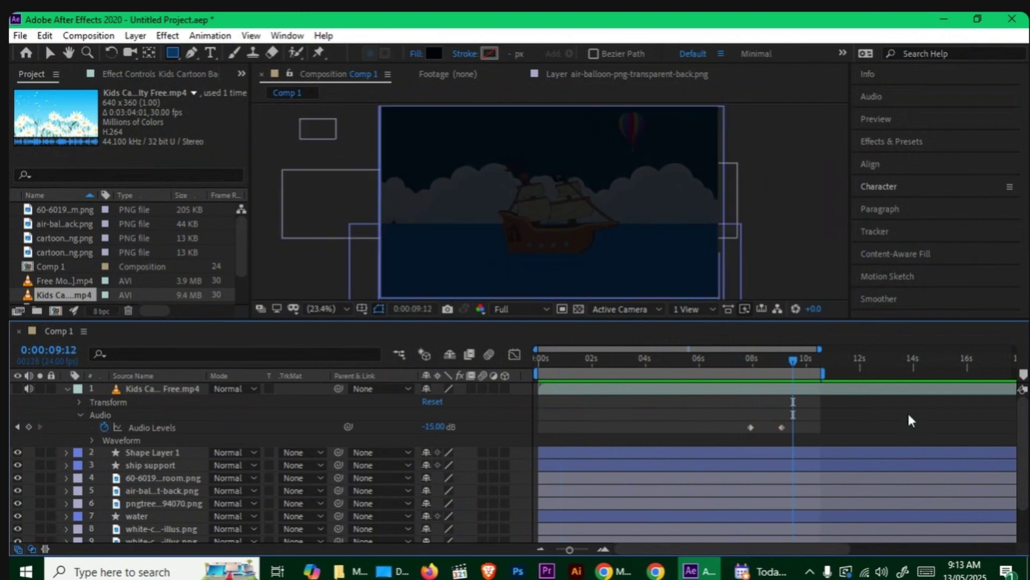
key(n)
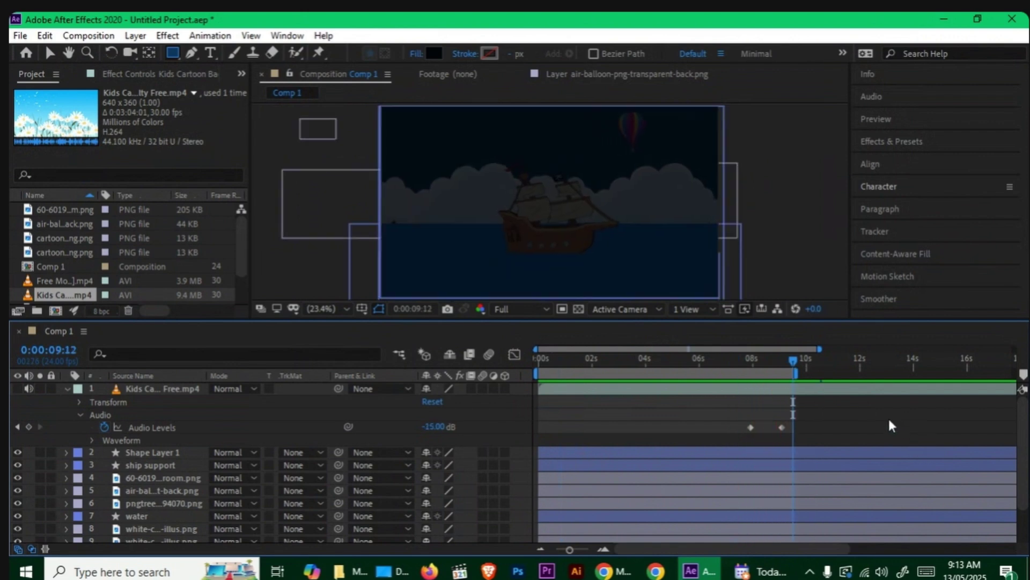
click(67, 388)
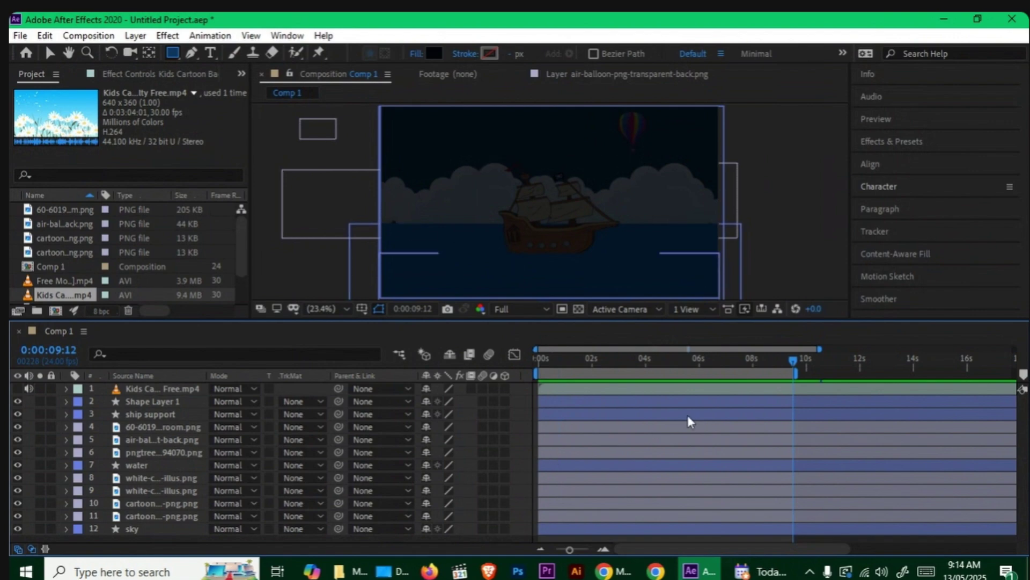
Save the project to the Desktop under the name plane
key(ctrl+s)
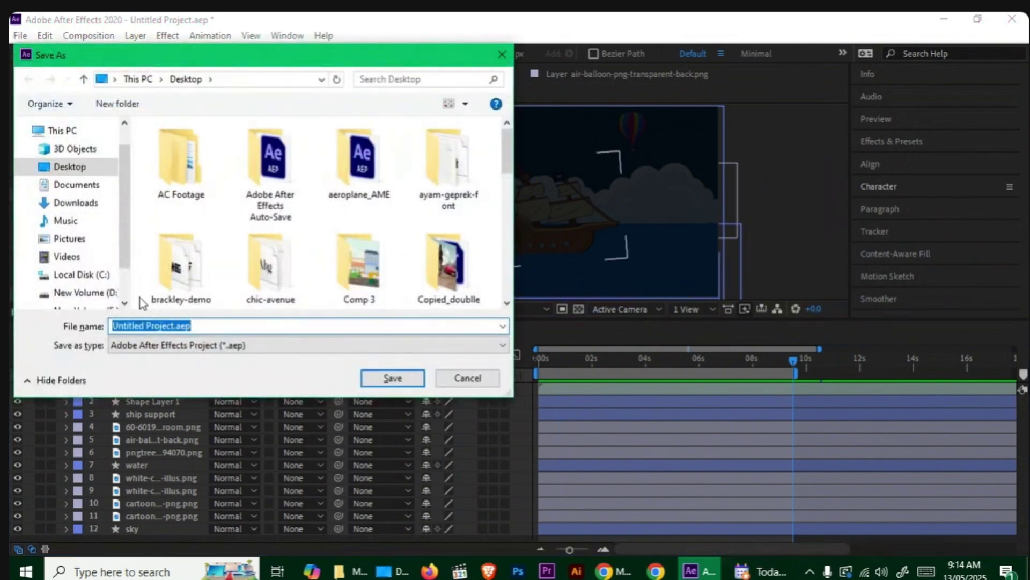
scroll(69, 261, down, 1)
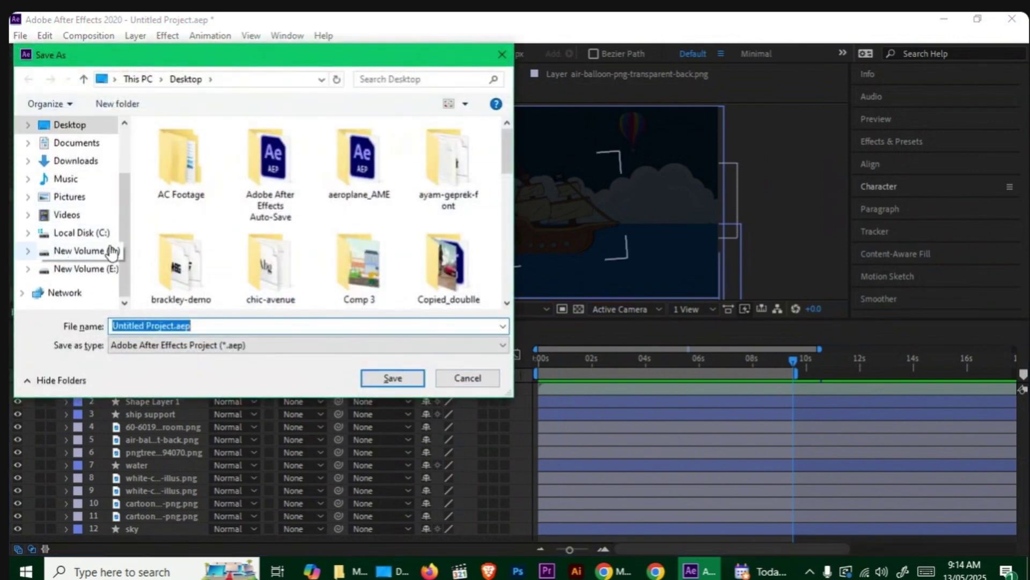
click(77, 127)
click(223, 326)
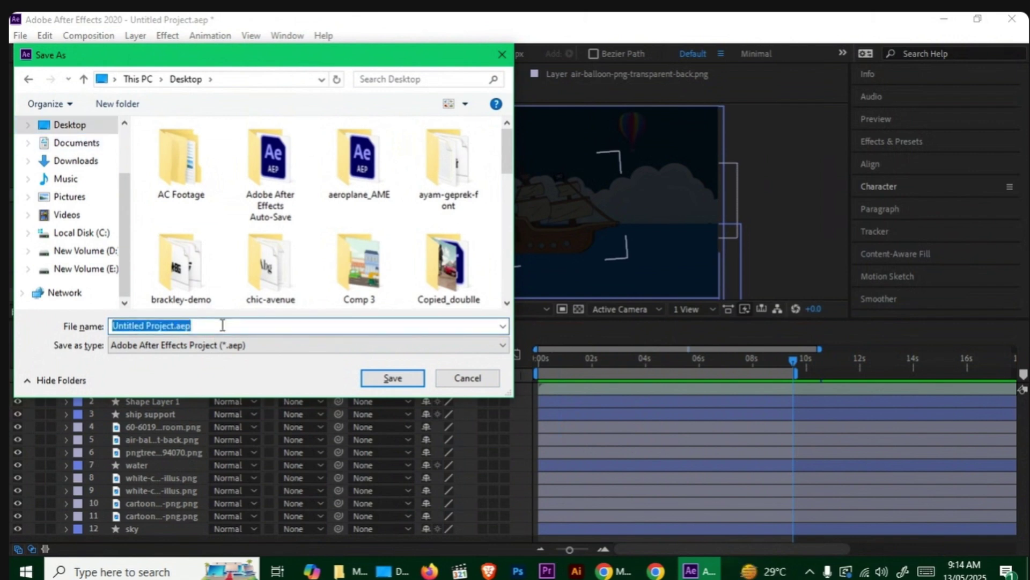
text(plane)
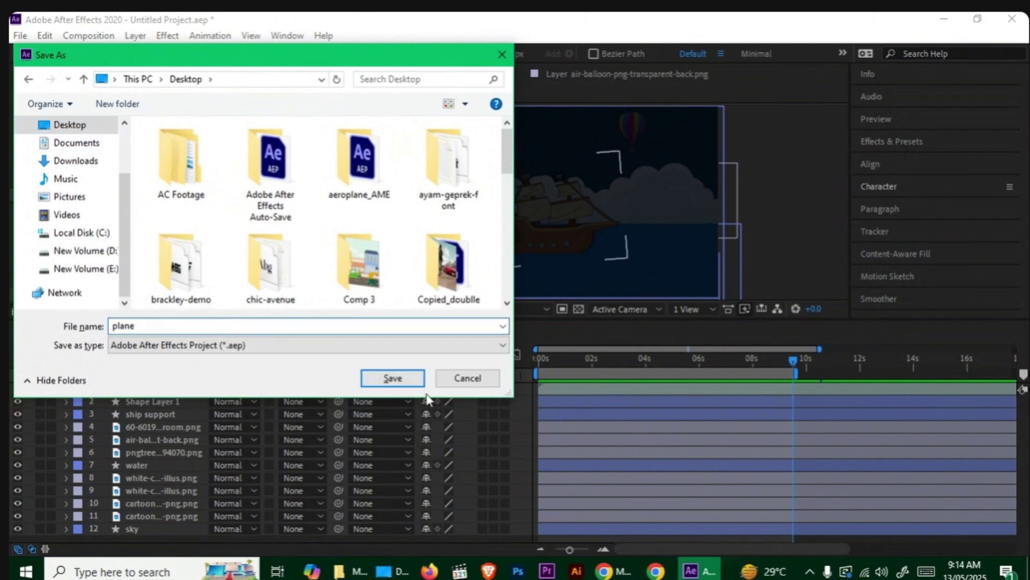
click(393, 378)
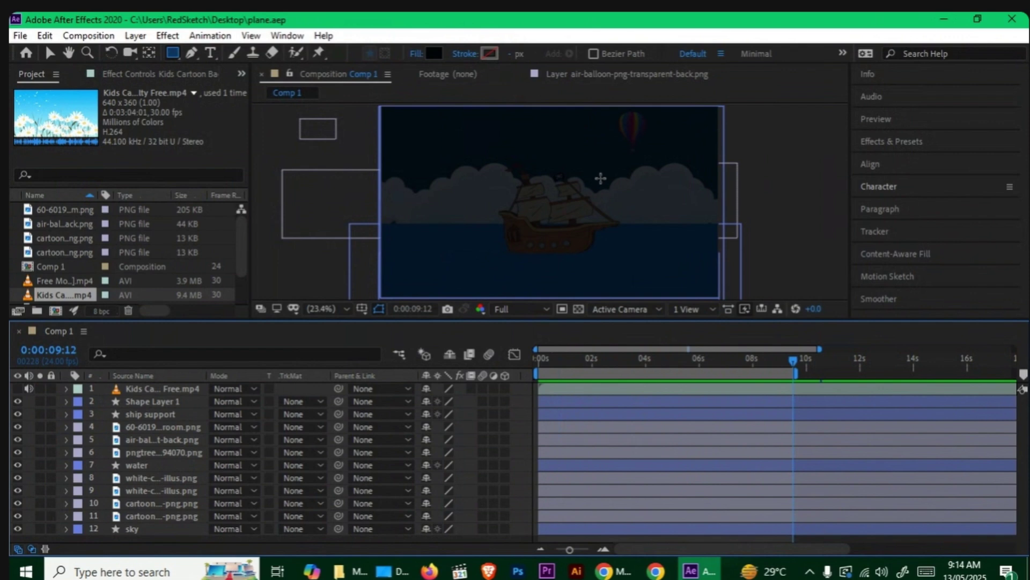
click(22, 40)
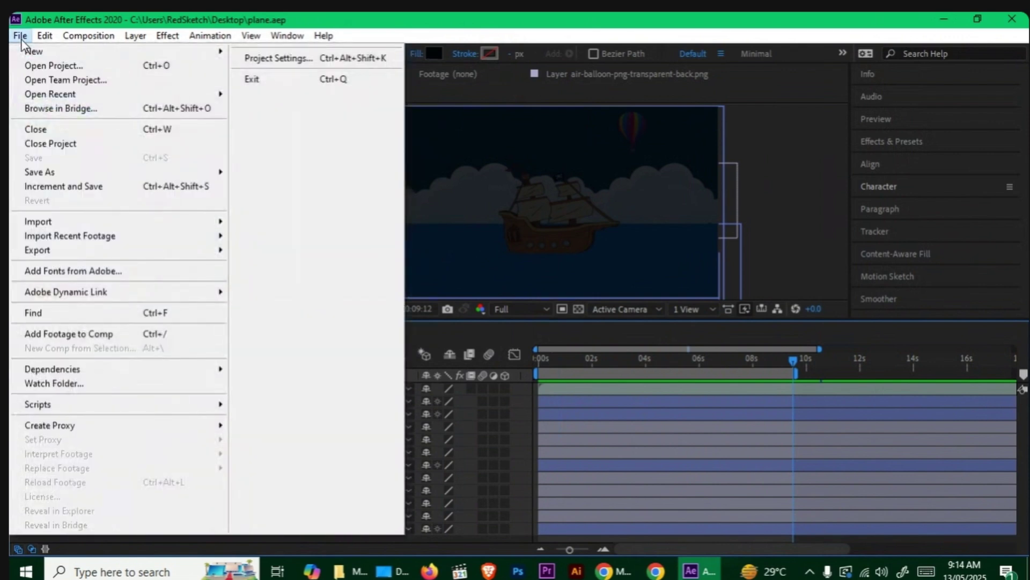
mouse_move(133, 372)
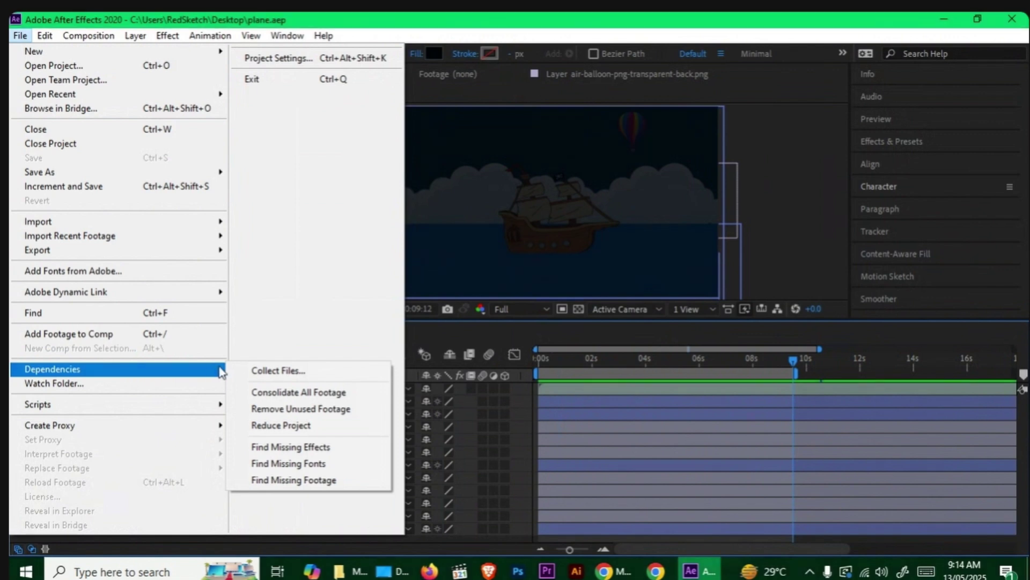
click(336, 372)
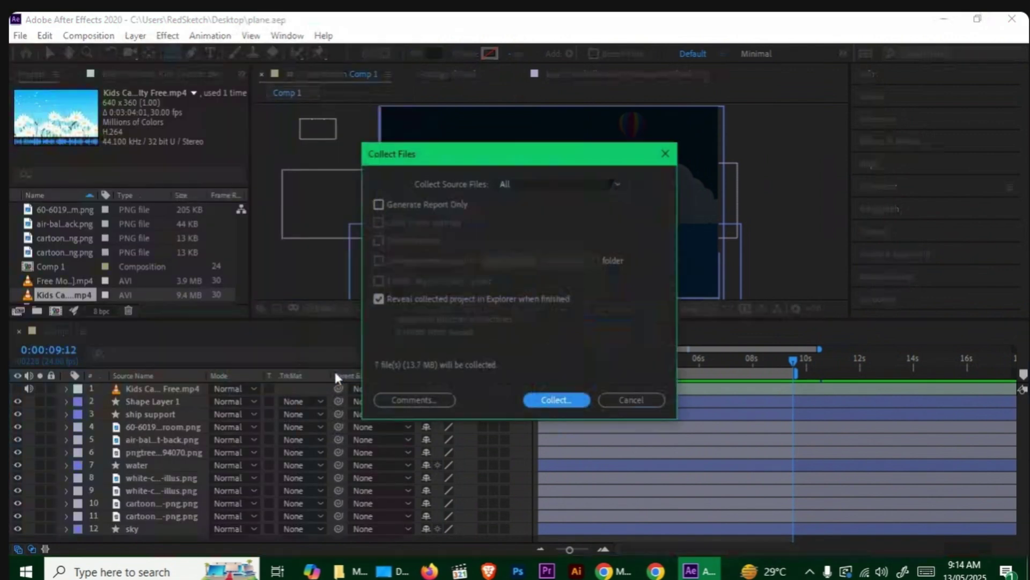
click(636, 398)
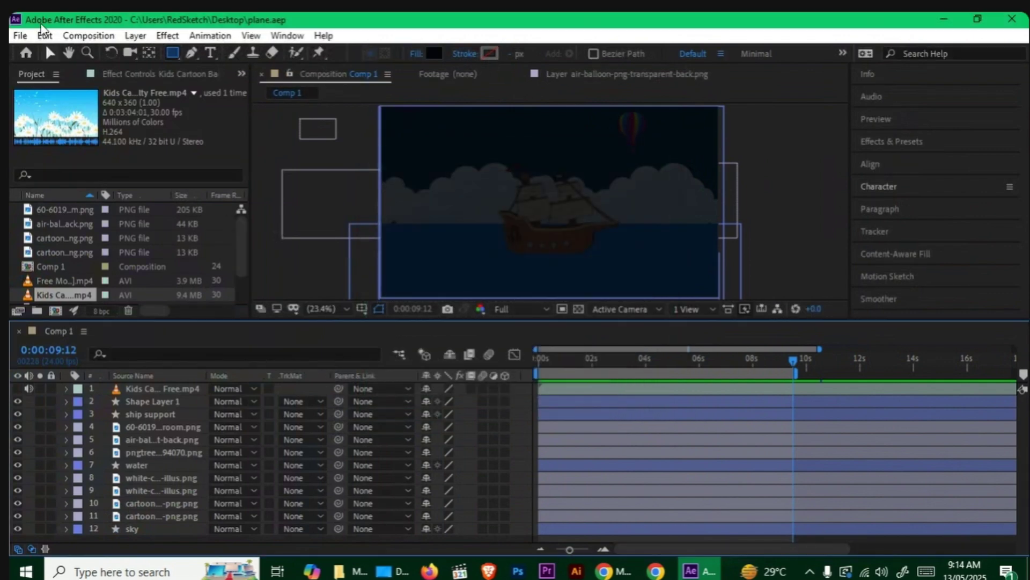
Collect the project's files with source files set to All, saving them on the Desktop in "plane folder"
click(21, 35)
mouse_move(110, 371)
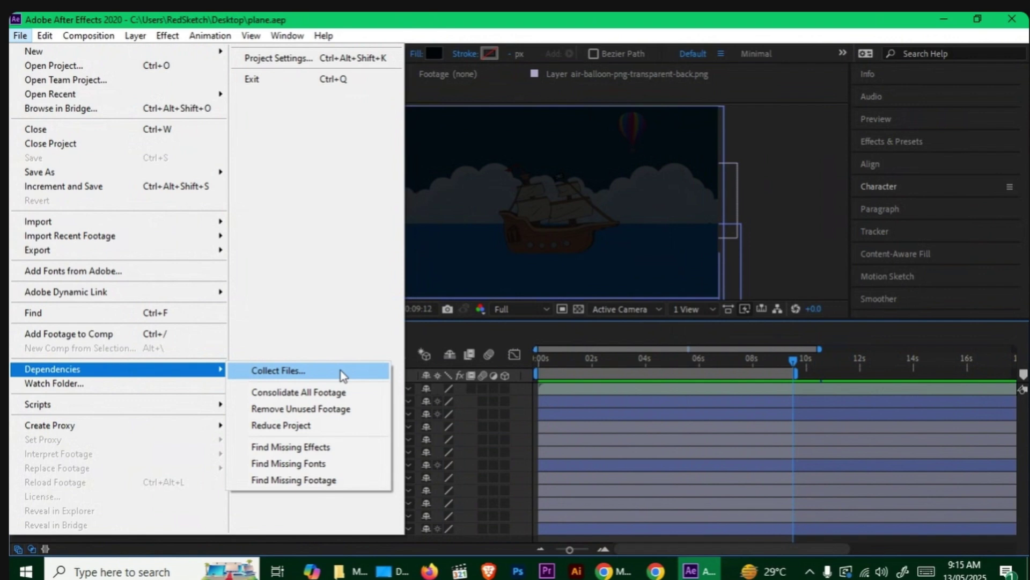
click(341, 370)
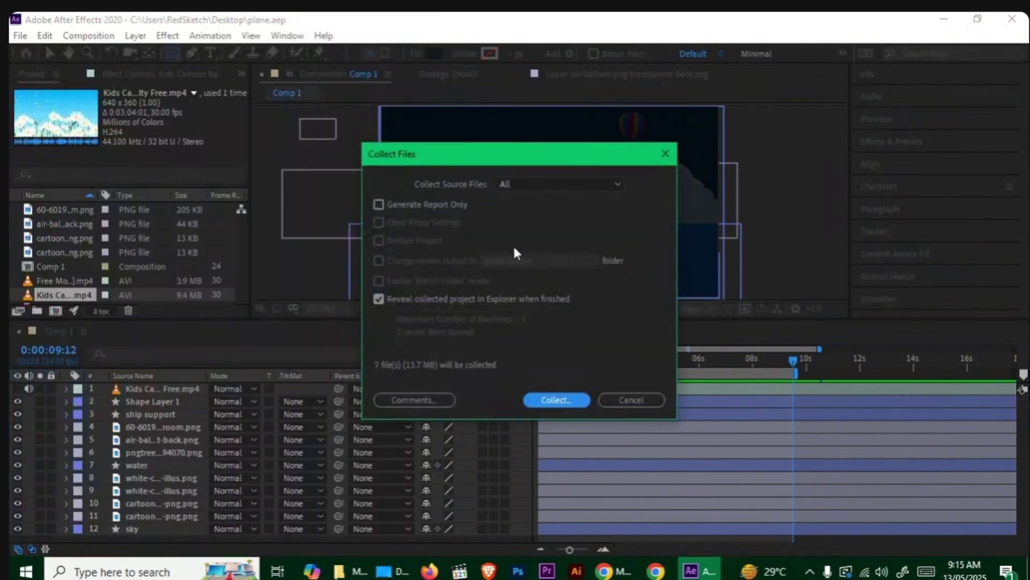
click(561, 184)
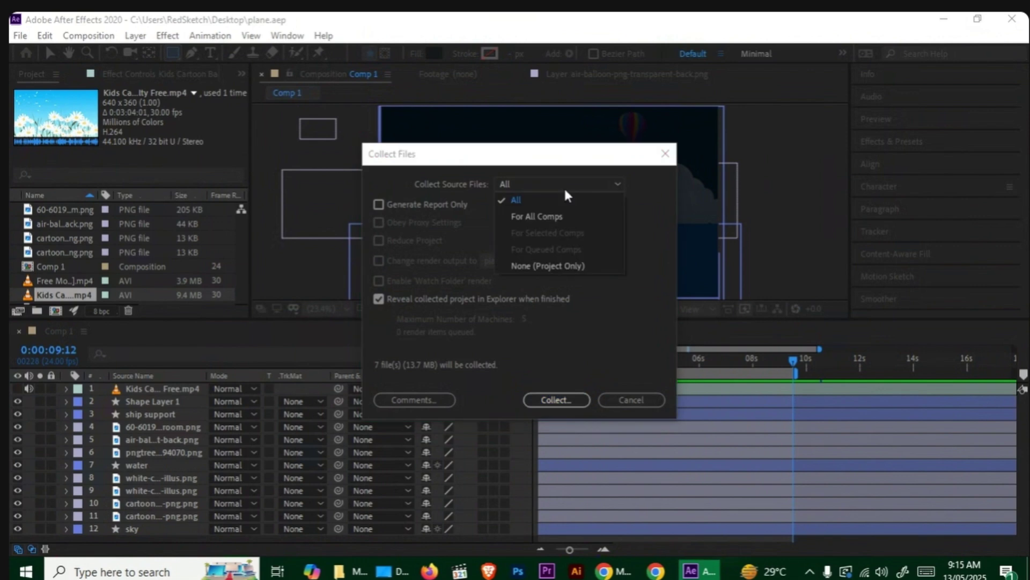
click(532, 202)
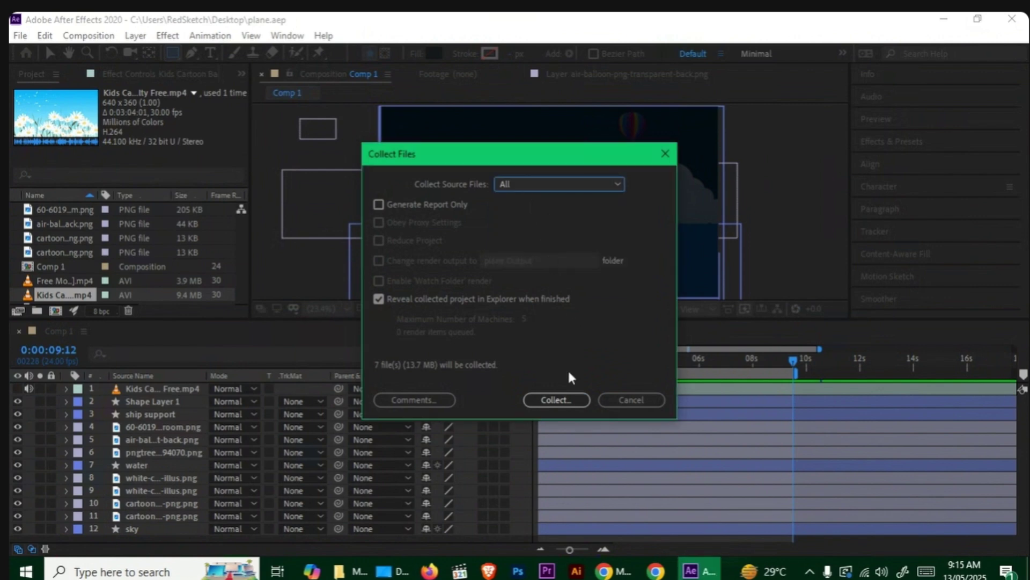
click(556, 400)
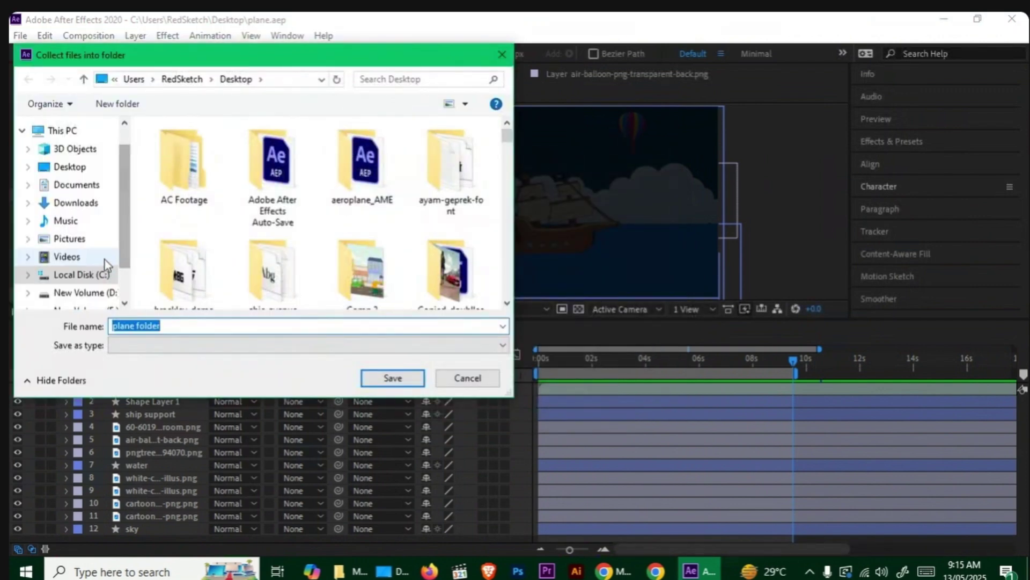
click(81, 166)
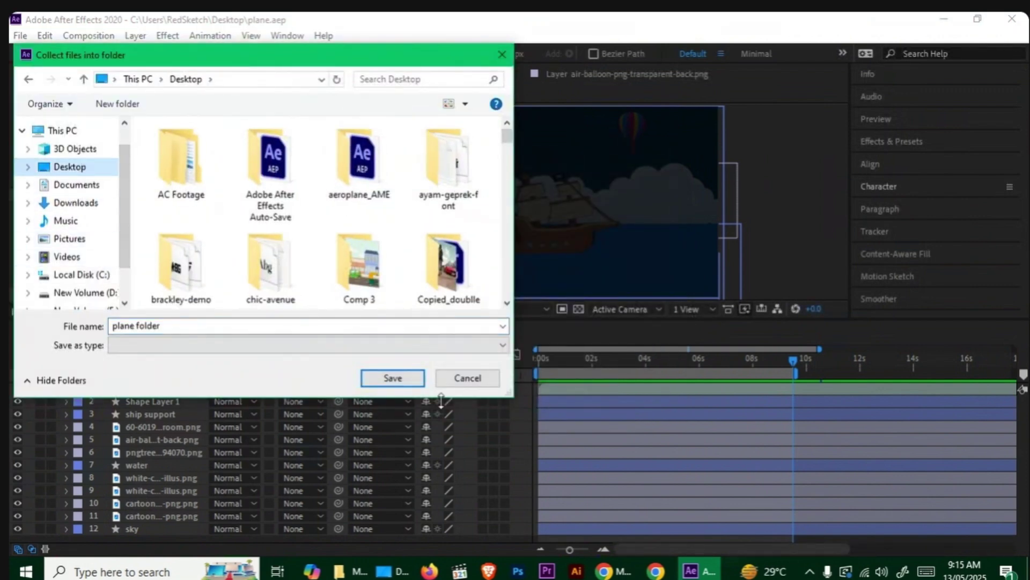
click(395, 380)
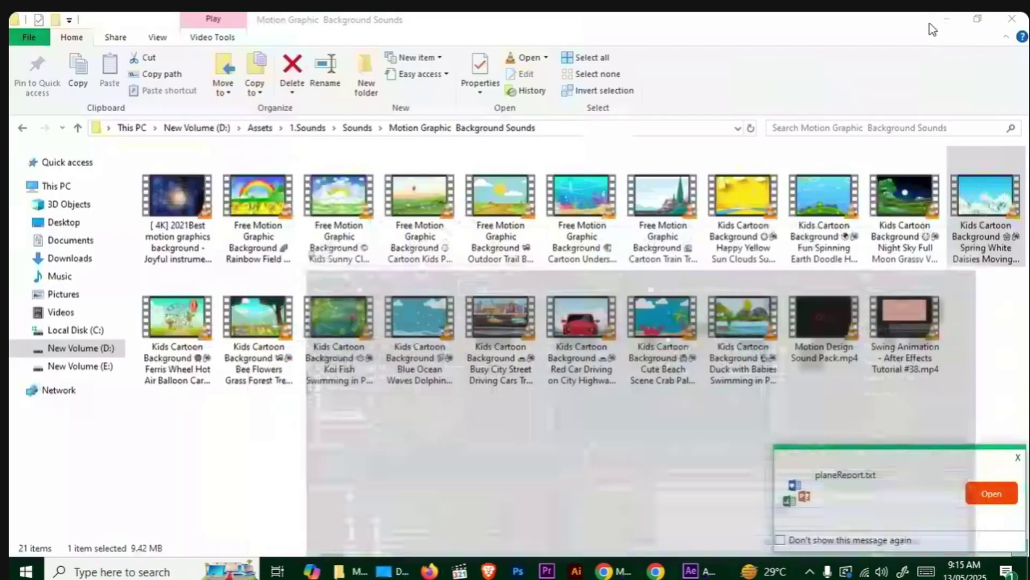
Clear the open windows off the desktop, and inspect the contents of plane folder and its (Footage) subfolder
click(939, 19)
click(939, 20)
click(858, 43)
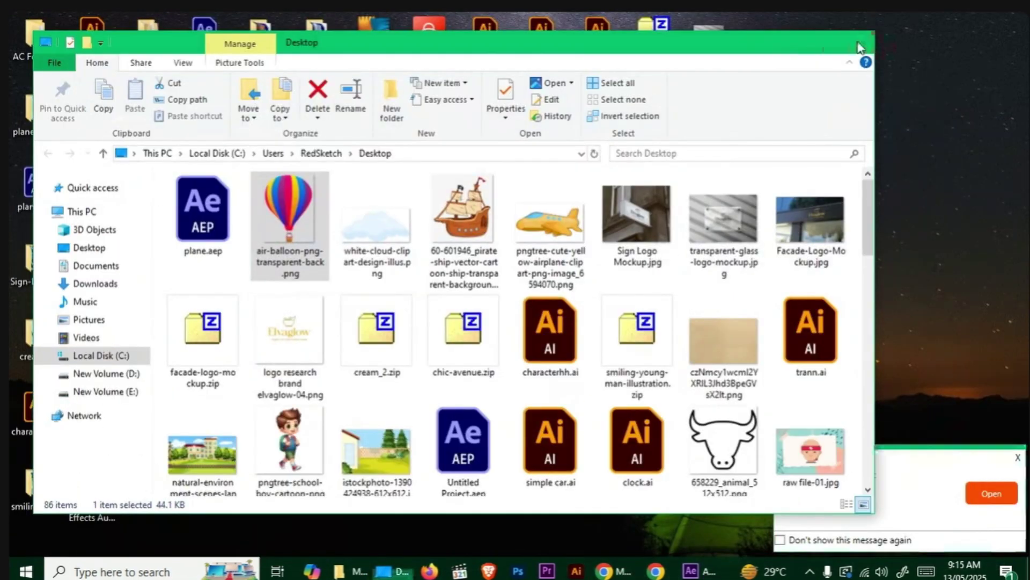
click(860, 45)
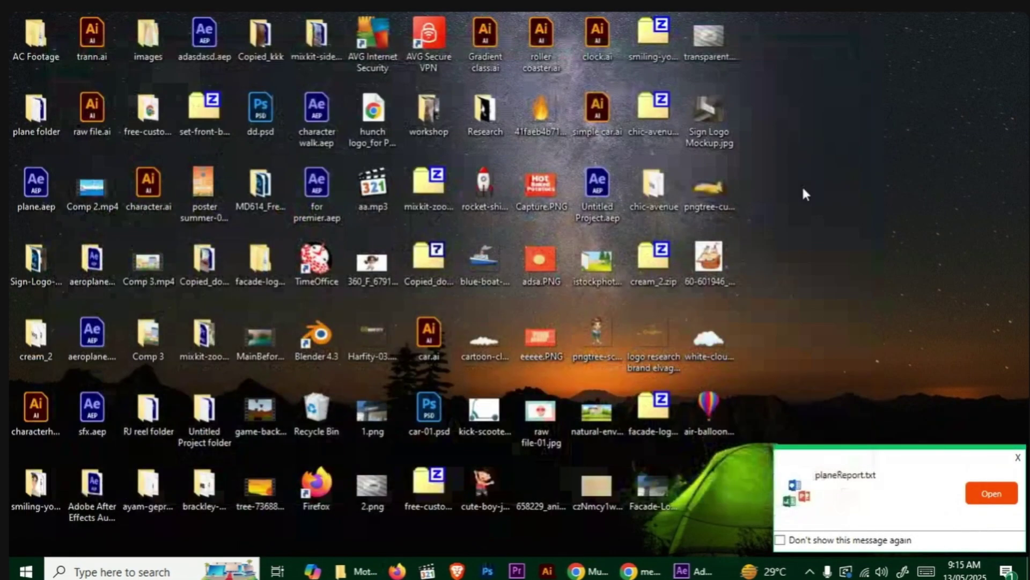
double_click(35, 128)
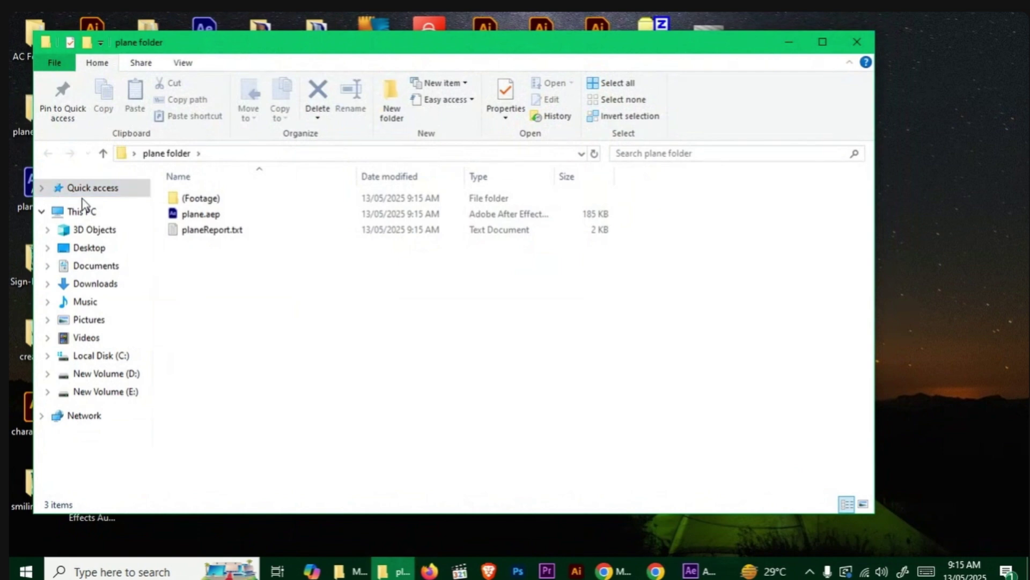
double_click(196, 200)
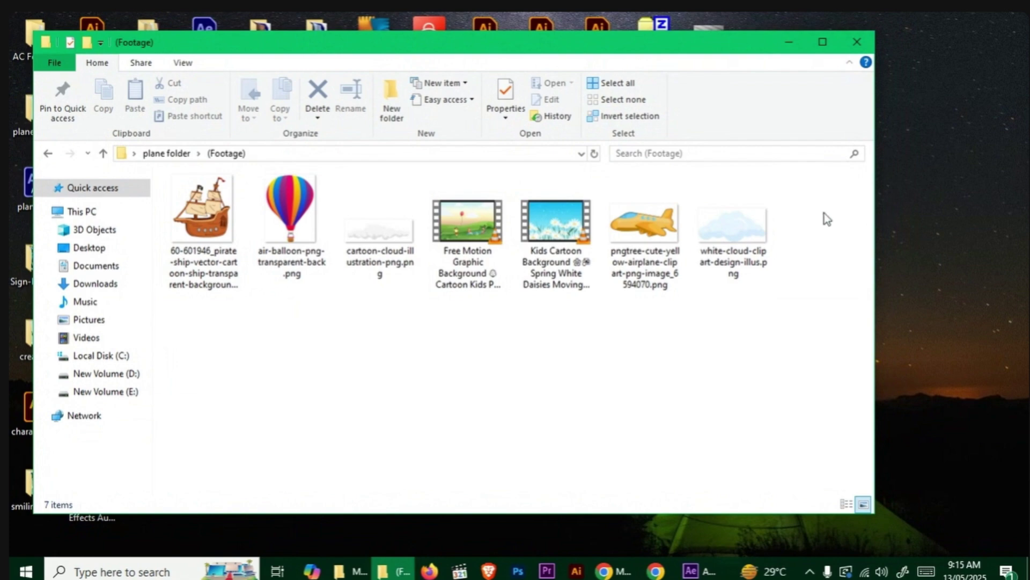
click(857, 43)
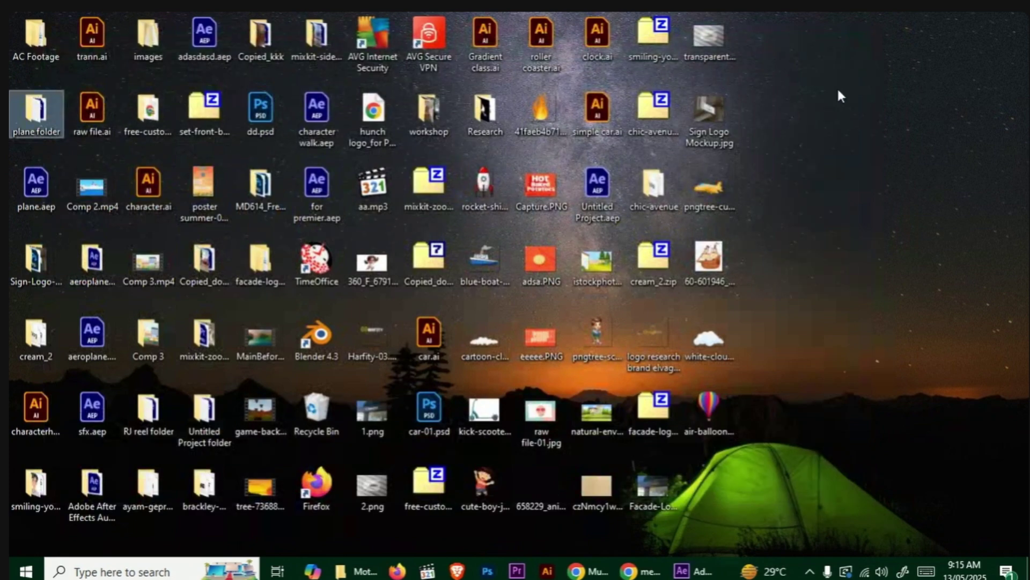
click(694, 571)
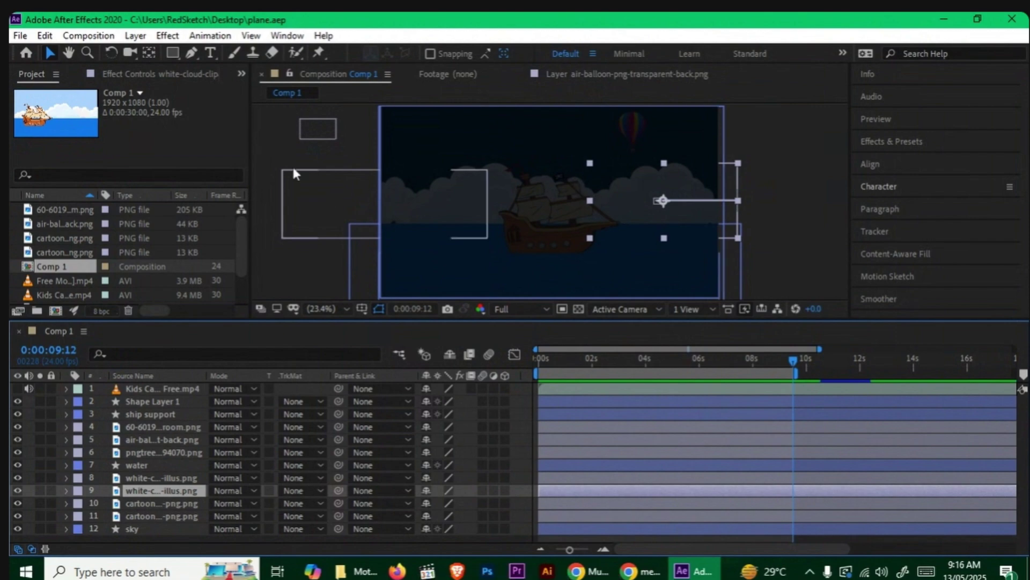
click(946, 21)
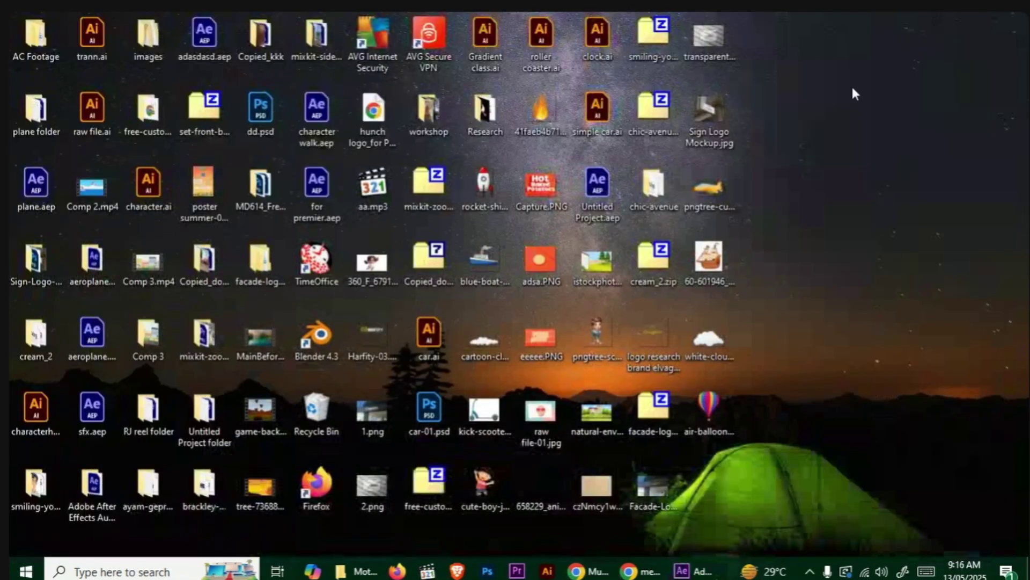
click(35, 121)
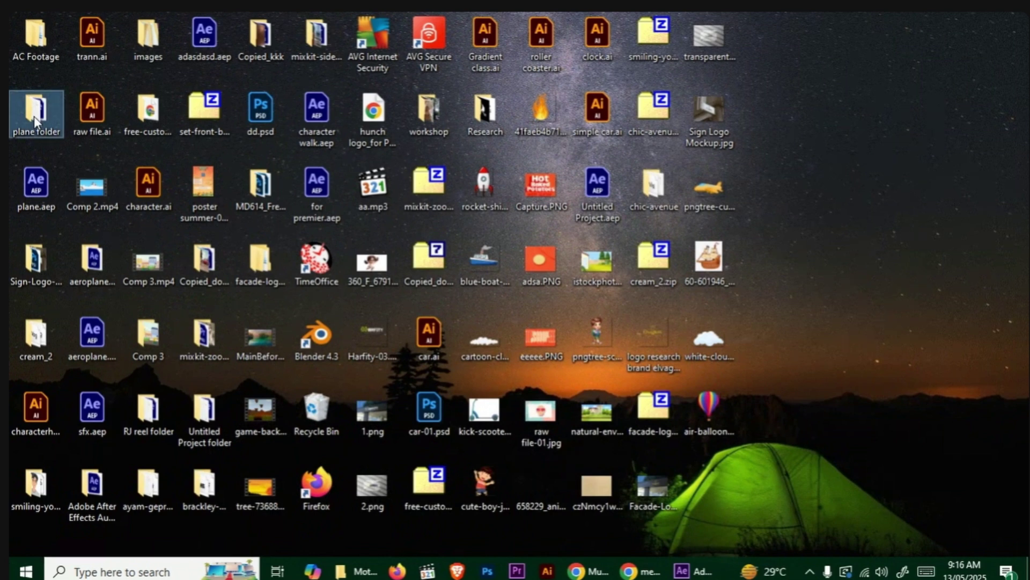
click(102, 345)
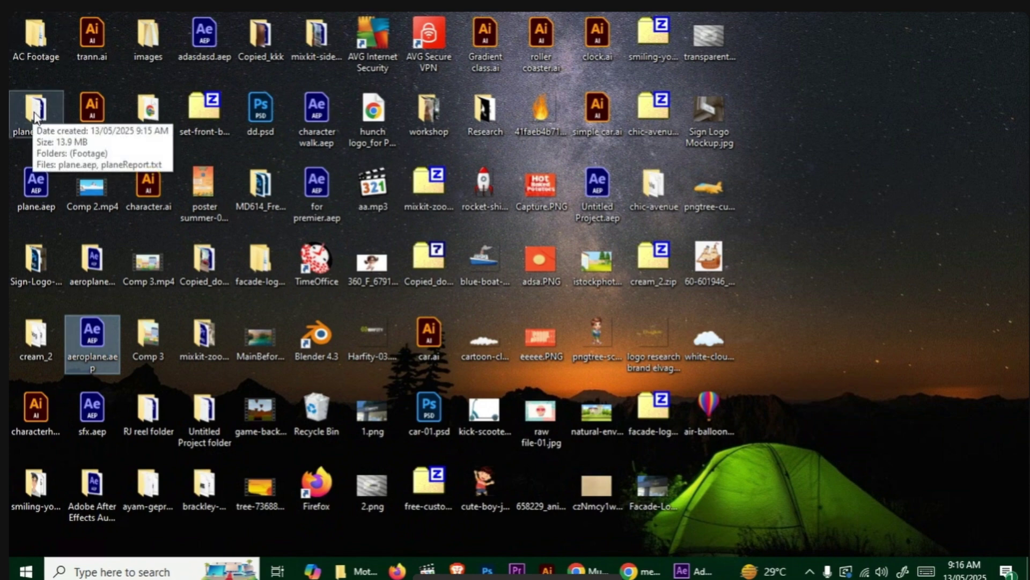
Switch to After Effects to review the imported cloud image, and compare it with the collected files in plane folder's (Footage) subfolder
click(695, 570)
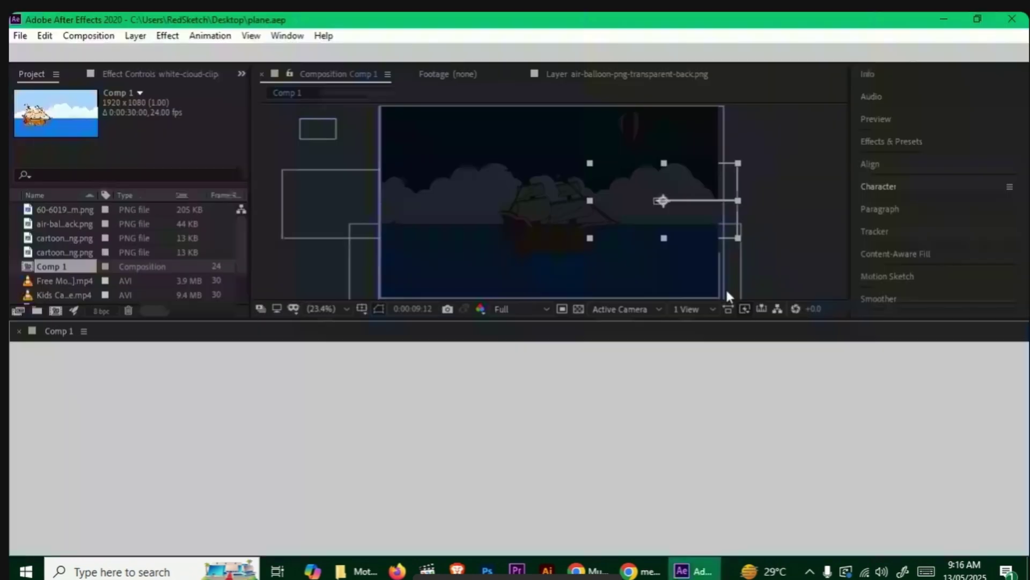
click(45, 254)
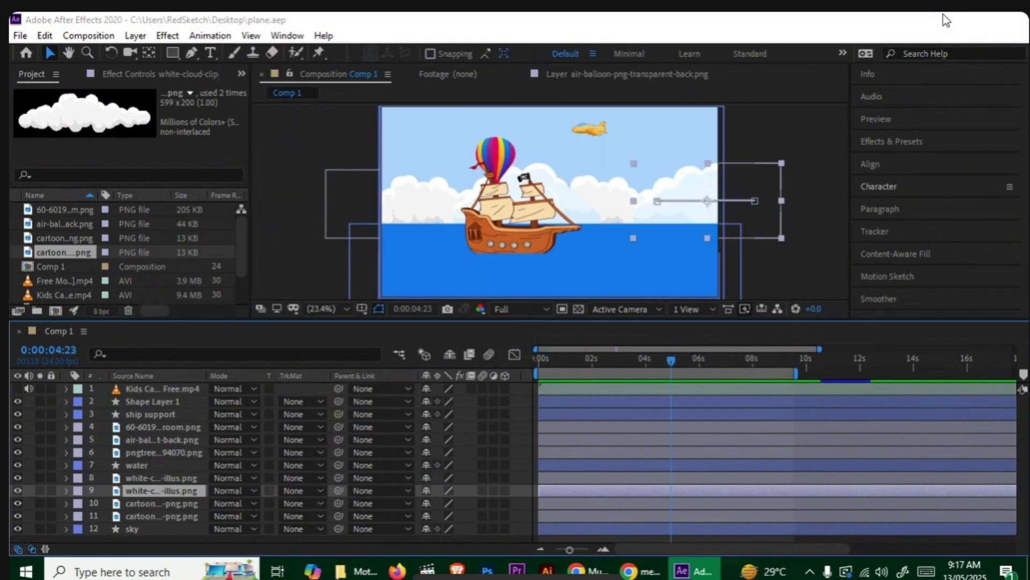
click(944, 19)
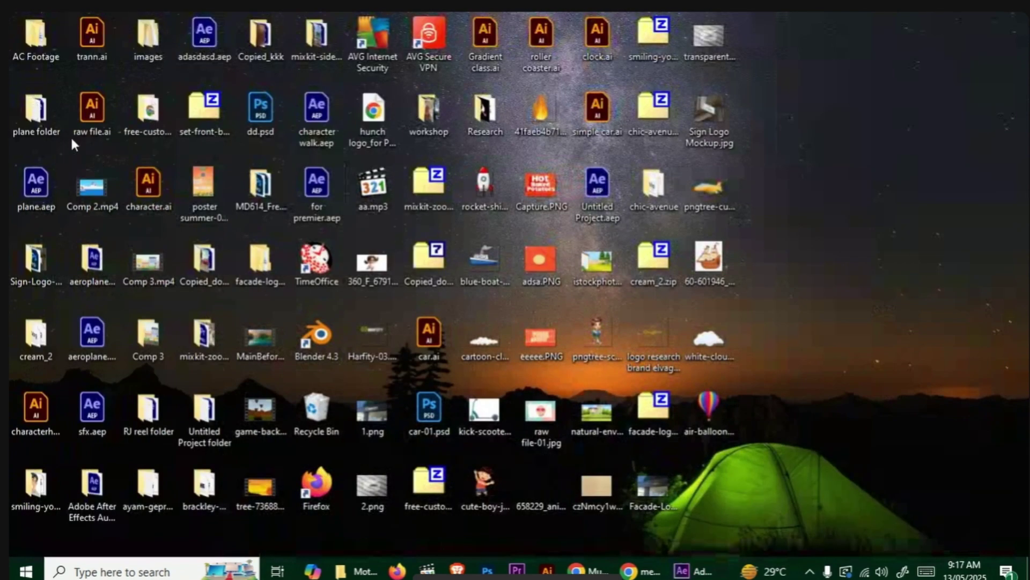
double_click(36, 113)
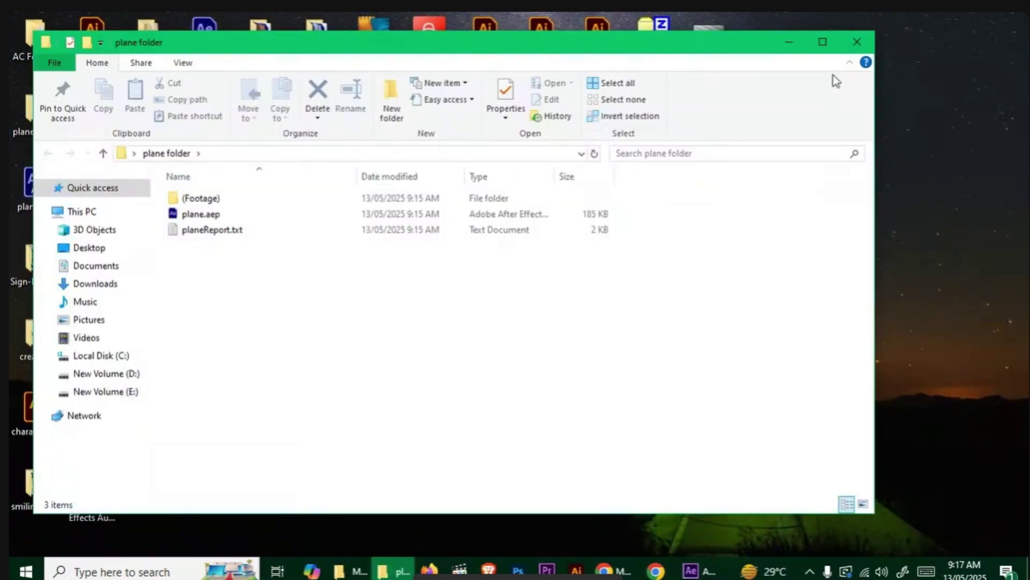
double_click(201, 198)
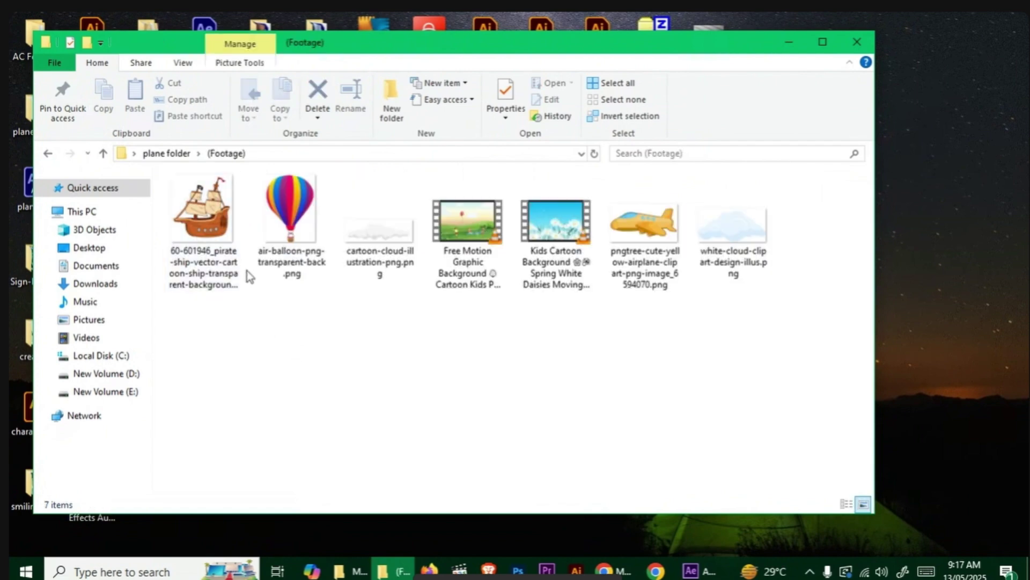
Delete the pirate ship and yellow airplane images from plane folder's (Footage) subfolder
click(208, 228)
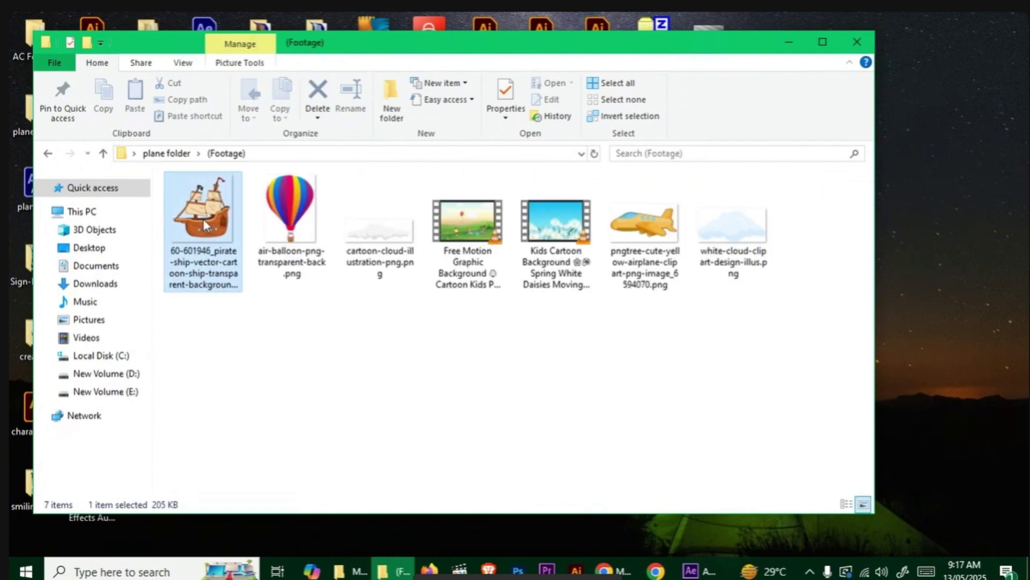
ctrl+click(636, 221)
key(Delete)
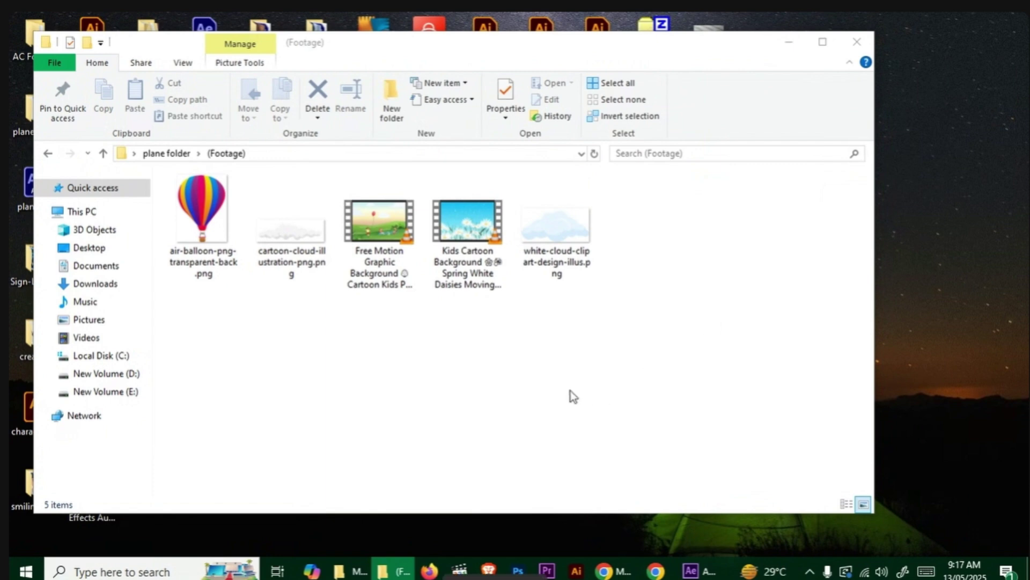
Check the footage list in After Effects, and delete the original pirate ship and yellow airplane images from the Desktop folder
click(699, 571)
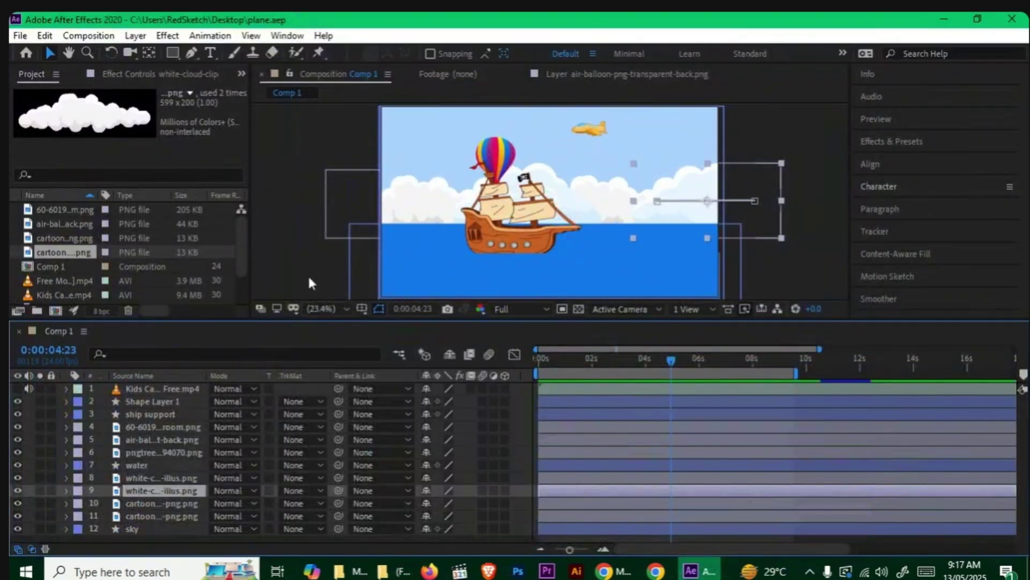
scroll(90, 270, down, 3)
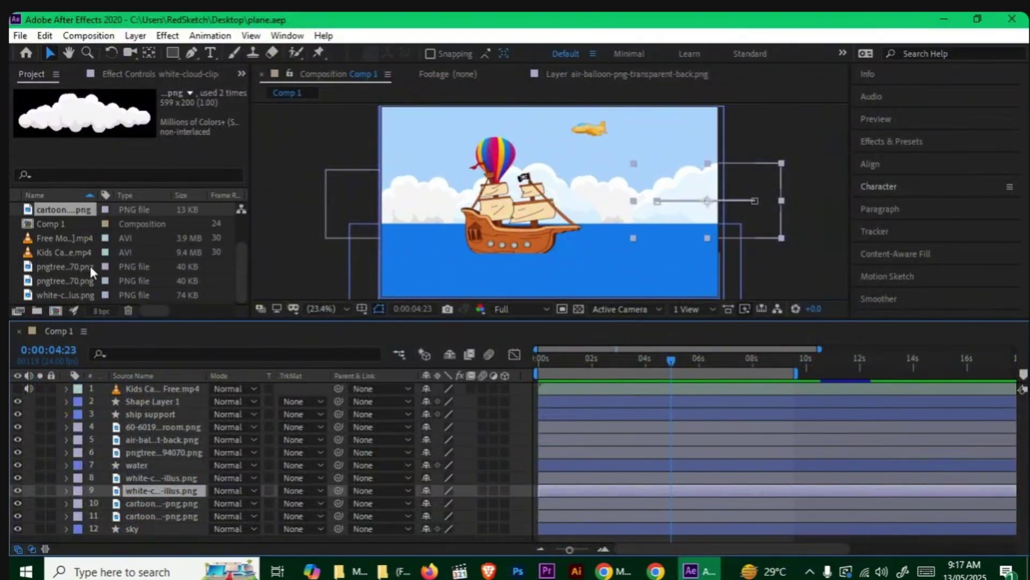
click(350, 571)
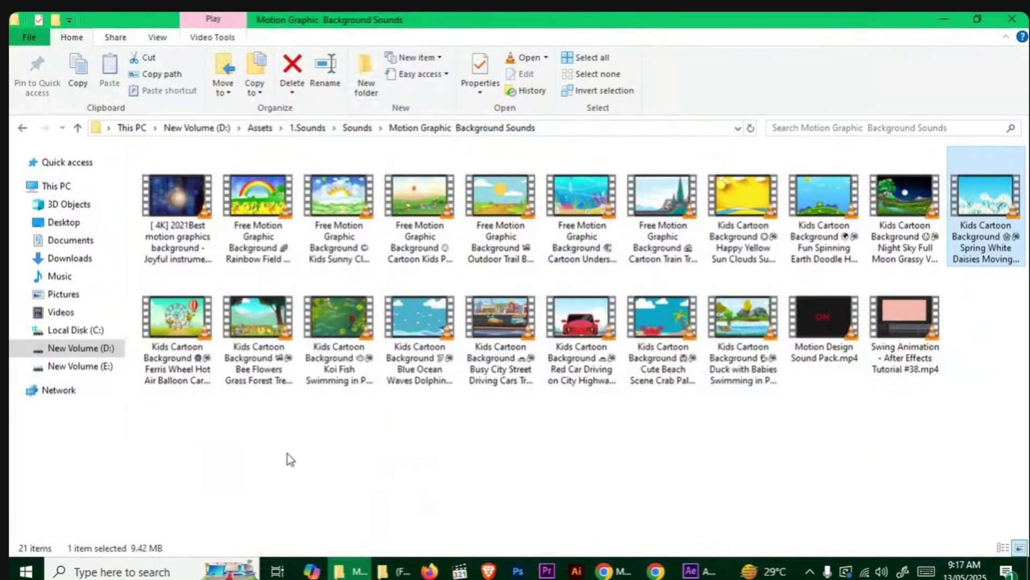
click(63, 222)
scroll(596, 385, down, 10)
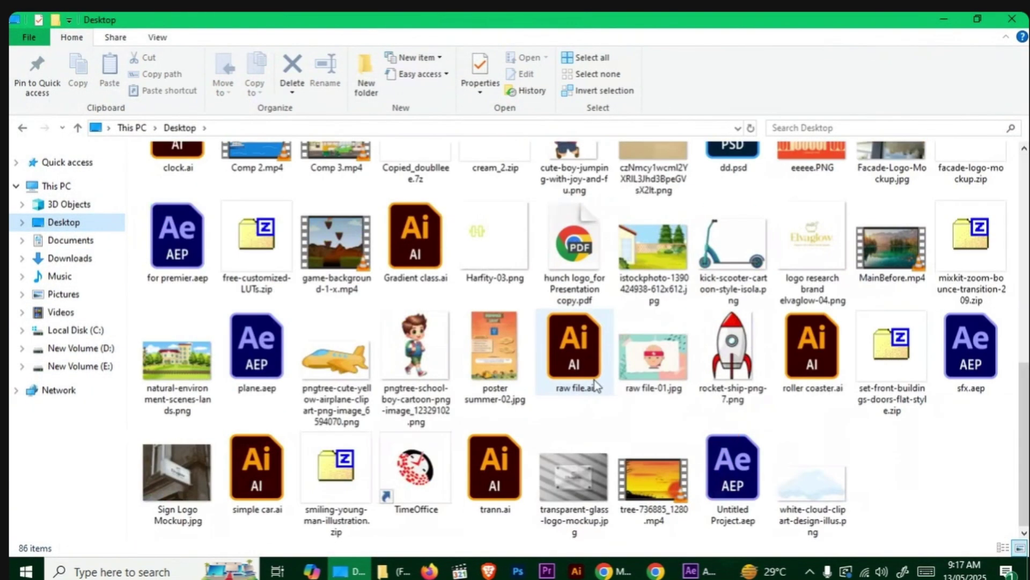
scroll(596, 386, up, 4)
click(505, 309)
key(Delete)
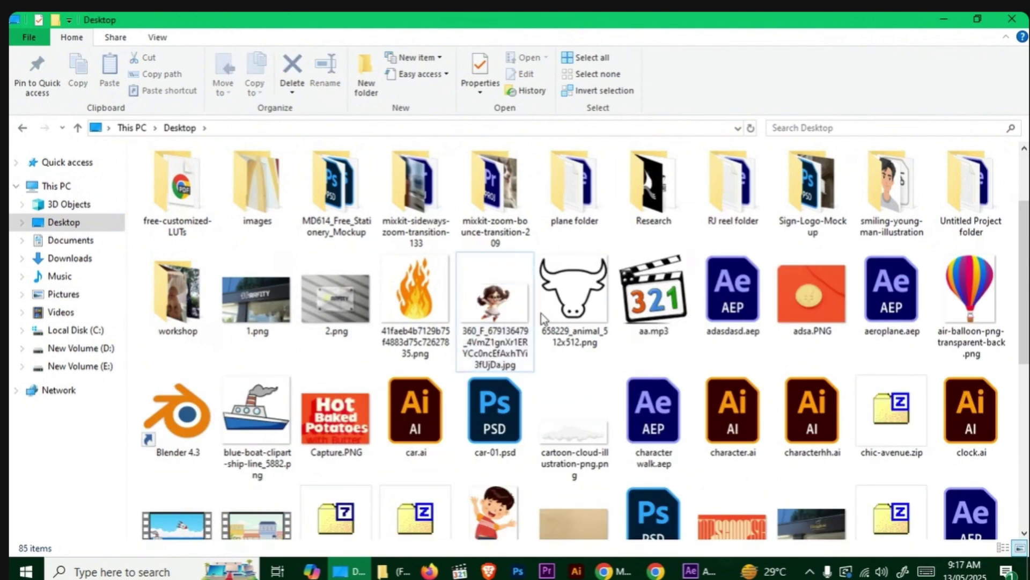
scroll(542, 318, down, 6)
click(282, 369)
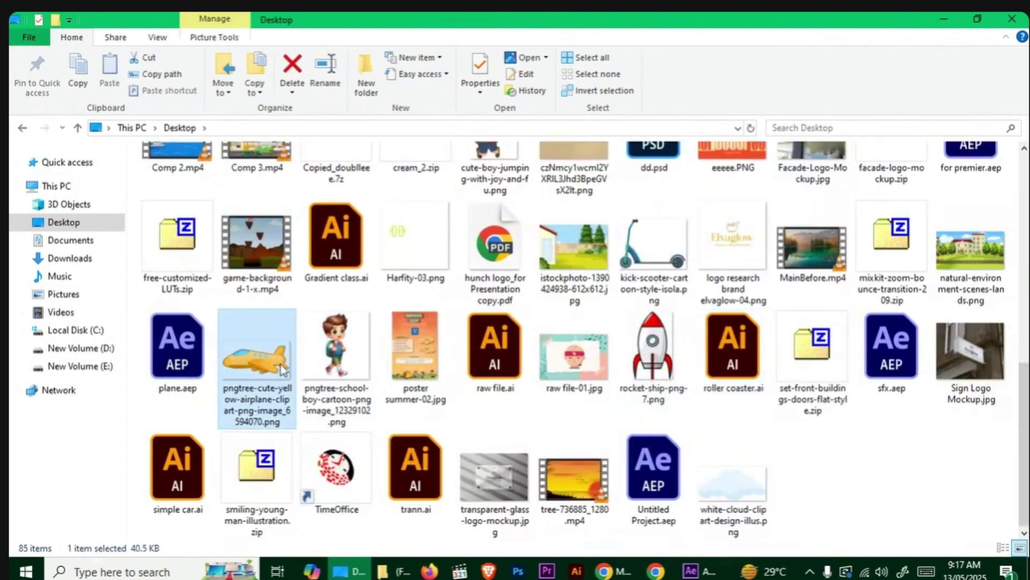
key(Delete)
click(947, 21)
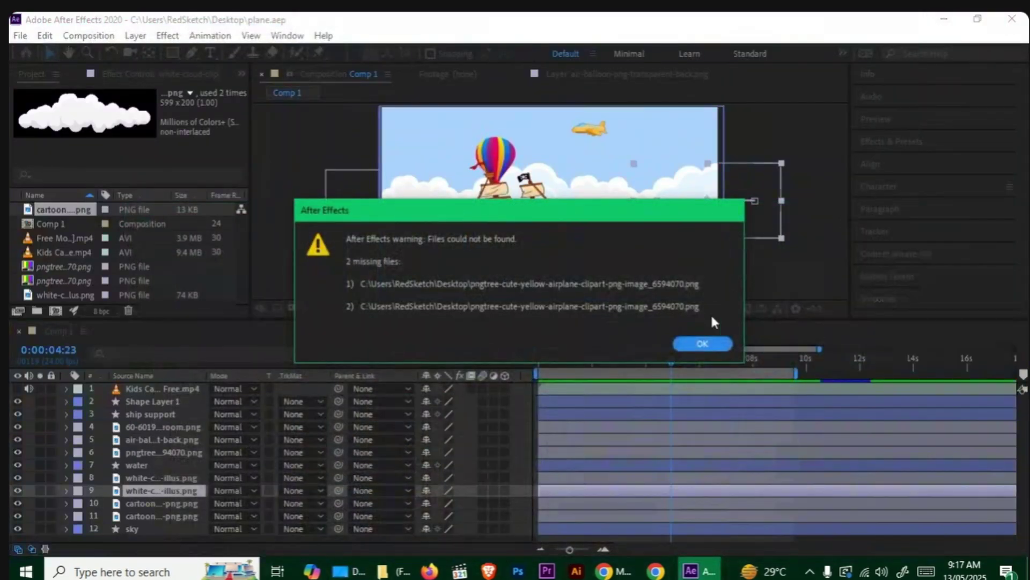
Dismiss the missing-files warning, scrub Comp 1 back to its start to check the footage, and close After Effects
click(693, 346)
drag(672, 361, 421, 397)
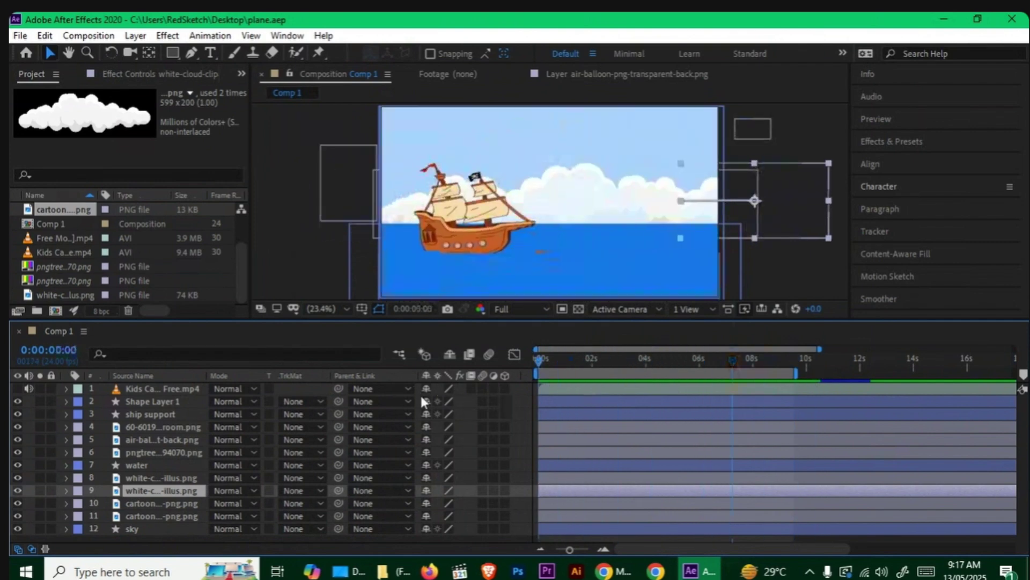
click(1013, 19)
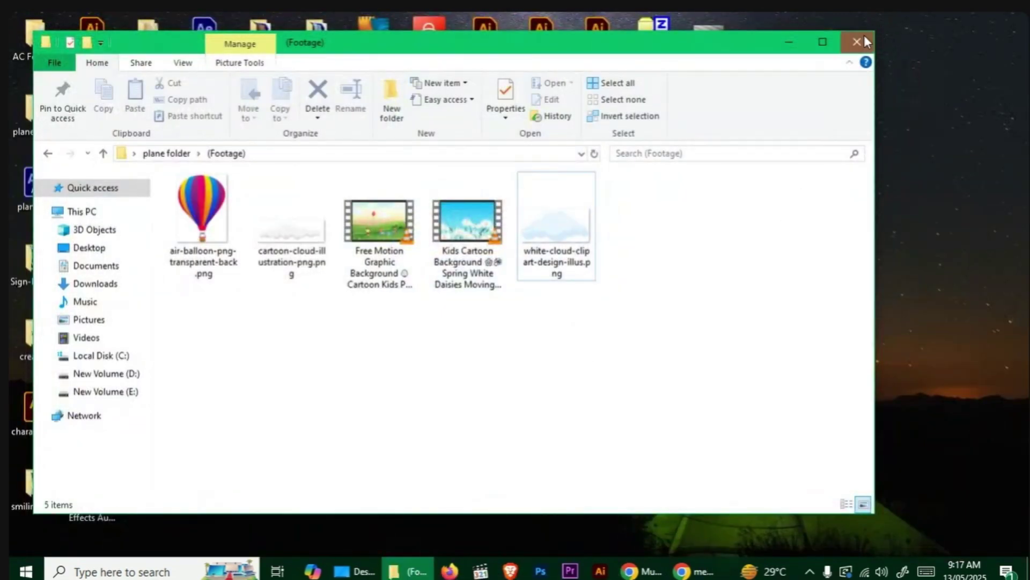
Reopen plane folder, check its (Footage) subfolder, and open the collected plane.aep in After Effects 2025, accepting the version conversion
click(863, 42)
double_click(43, 97)
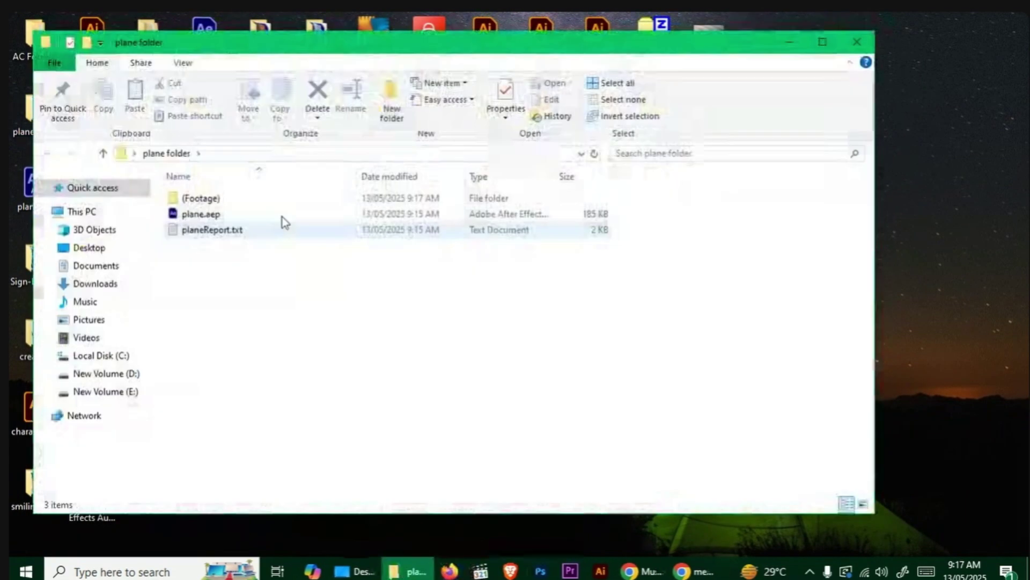
double_click(208, 200)
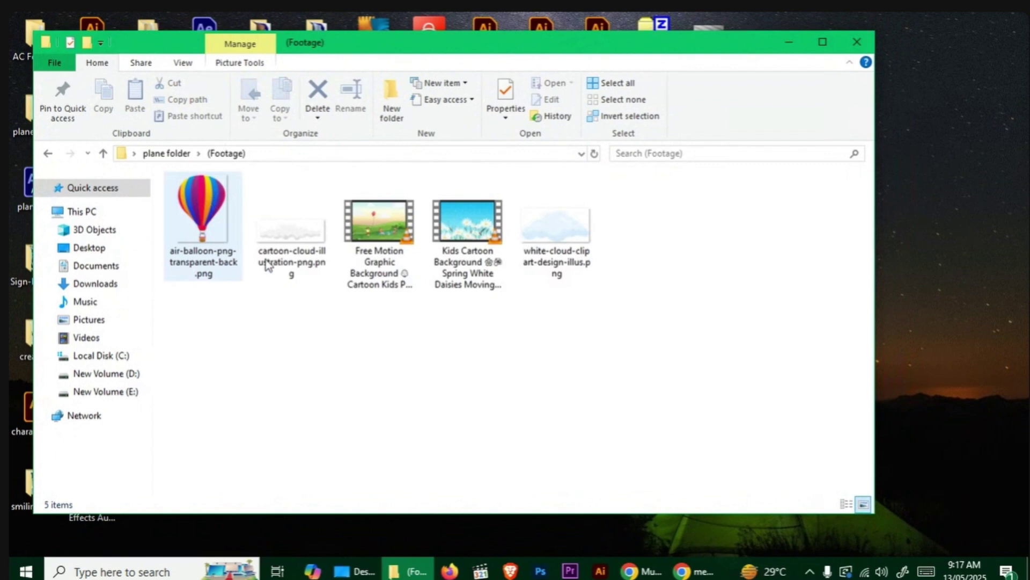
click(56, 154)
double_click(194, 216)
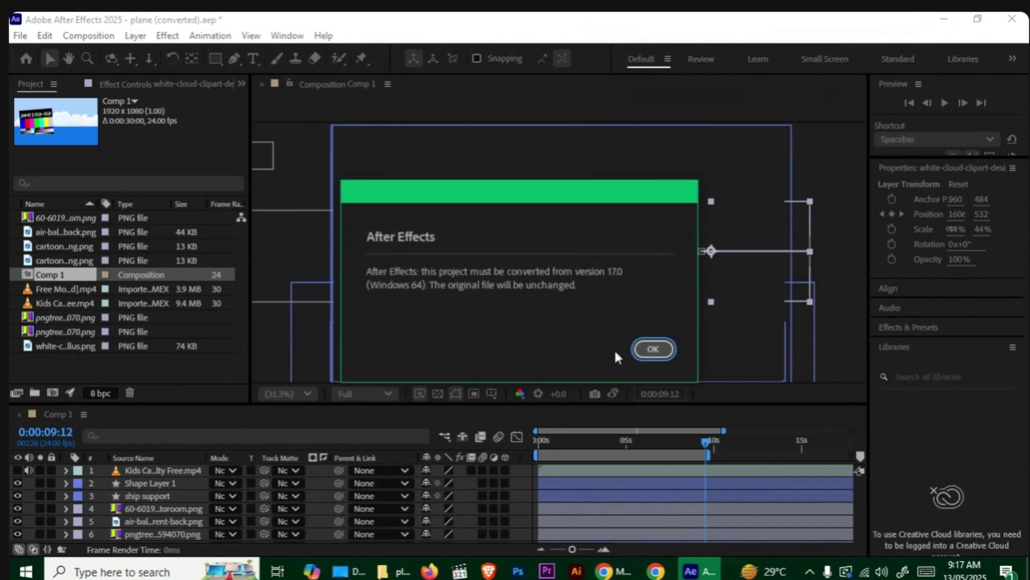
click(648, 350)
key(Return)
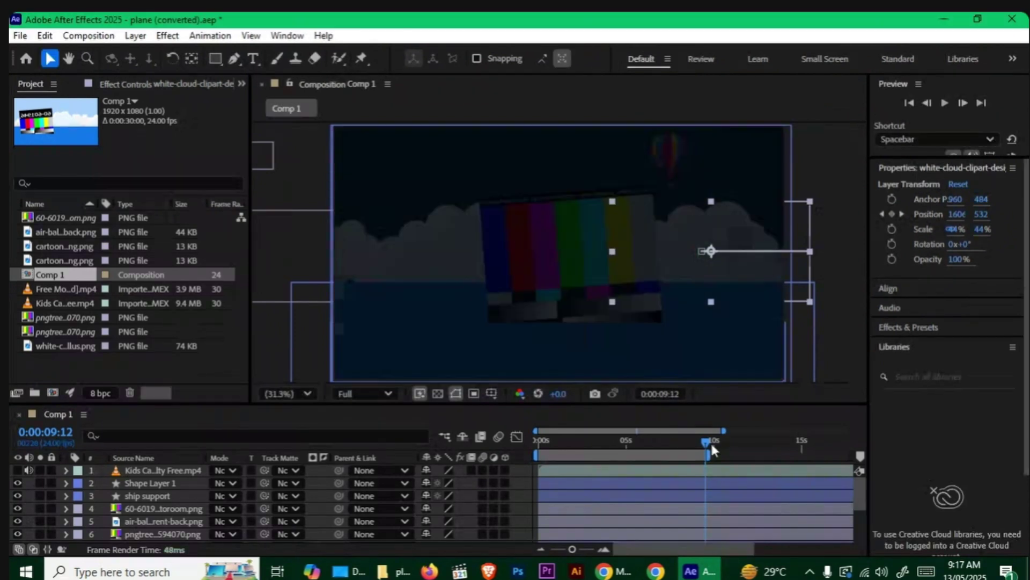
Scrub Comp 1 to 0:00:08:13 to examine the missing-footage placeholders, and close the converted project without saving and plane folder
drag(705, 442, 687, 483)
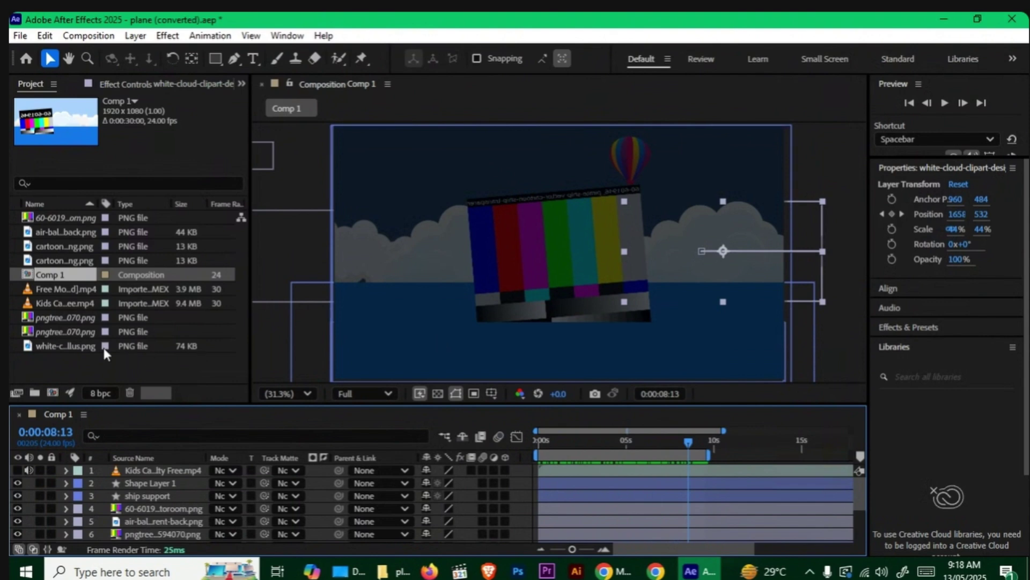
click(1013, 18)
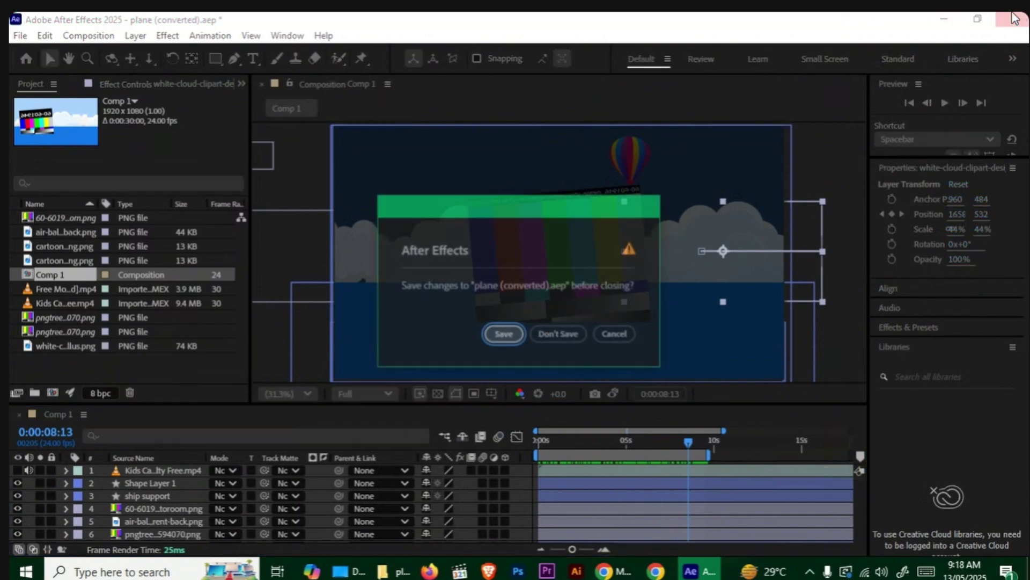
click(556, 334)
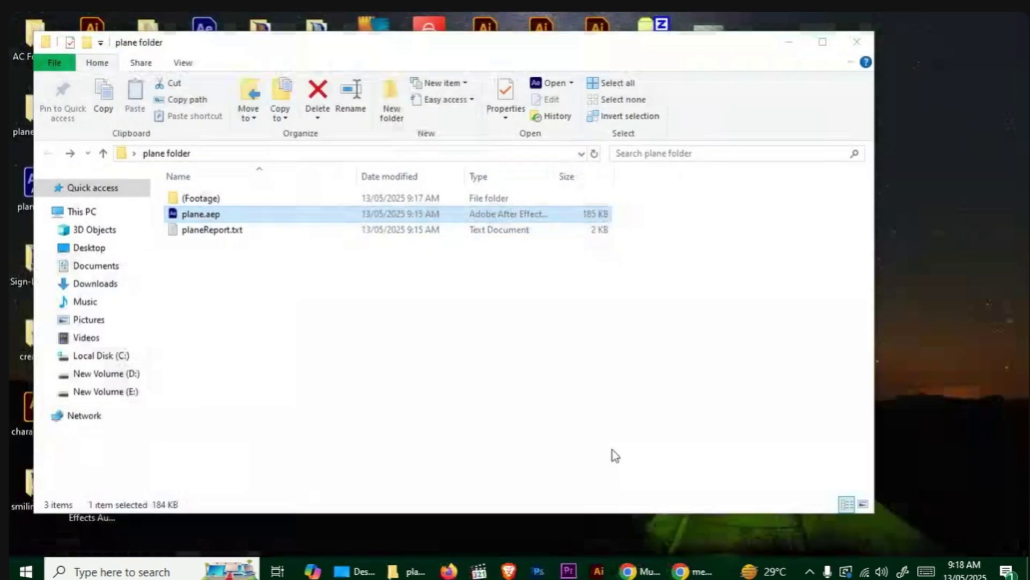
click(859, 42)
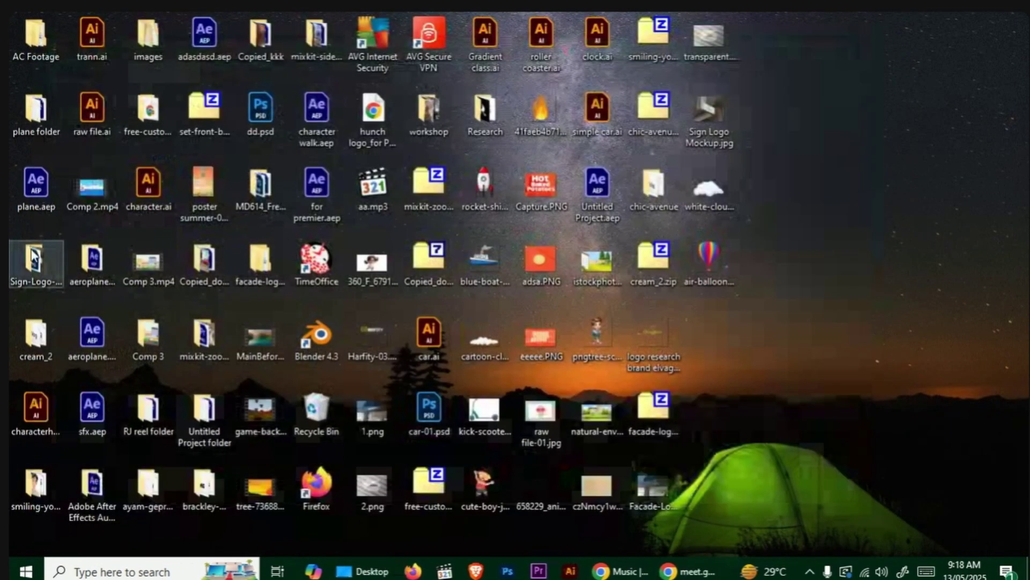
Open plane.aep from plane folder again, accept the conversion, enlarge the timeline area, and return Comp 1 to 0:00:00:00
double_click(45, 110)
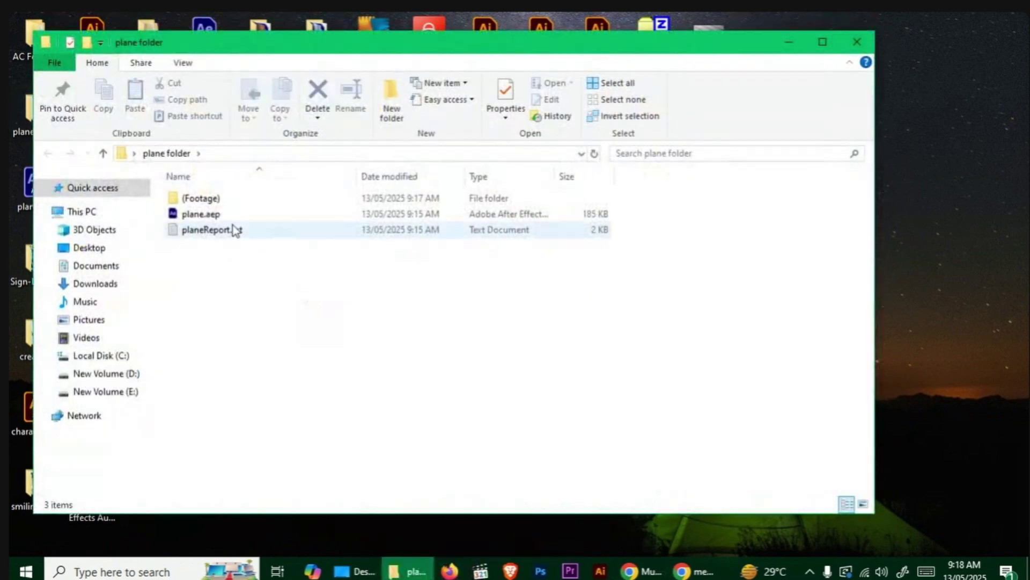
double_click(213, 217)
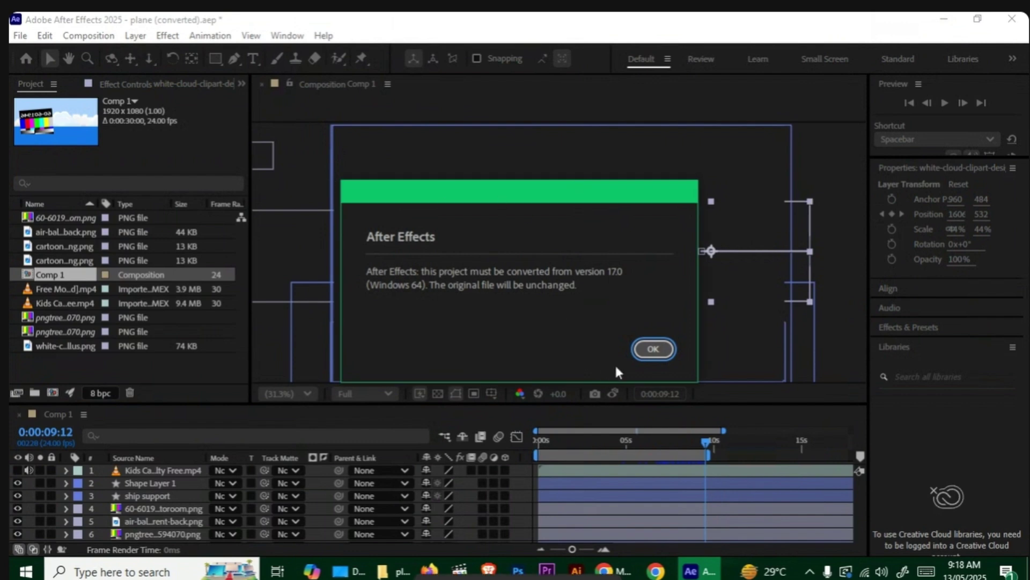
click(653, 349)
click(652, 348)
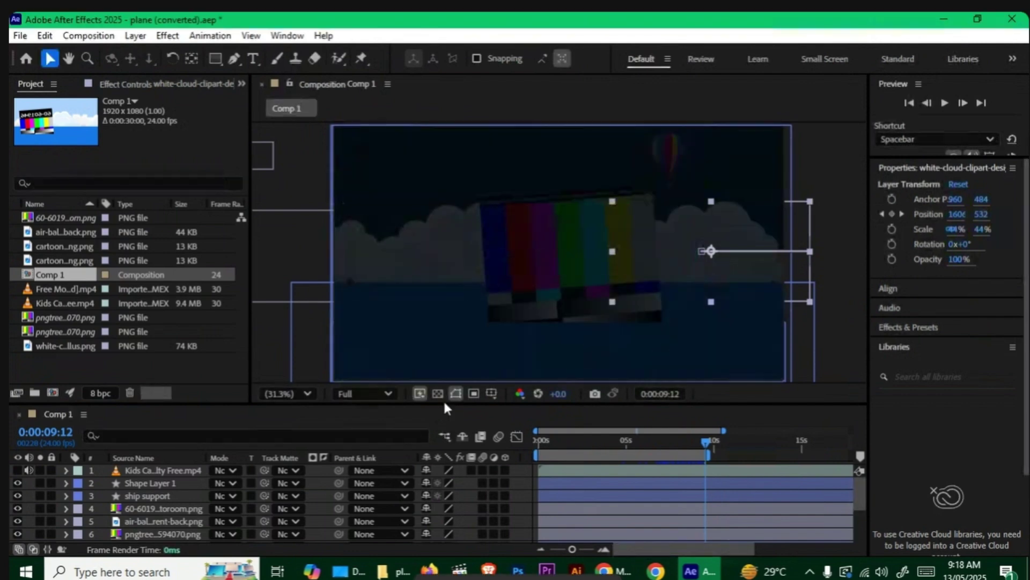
drag(446, 403, 446, 337)
drag(705, 374, 538, 372)
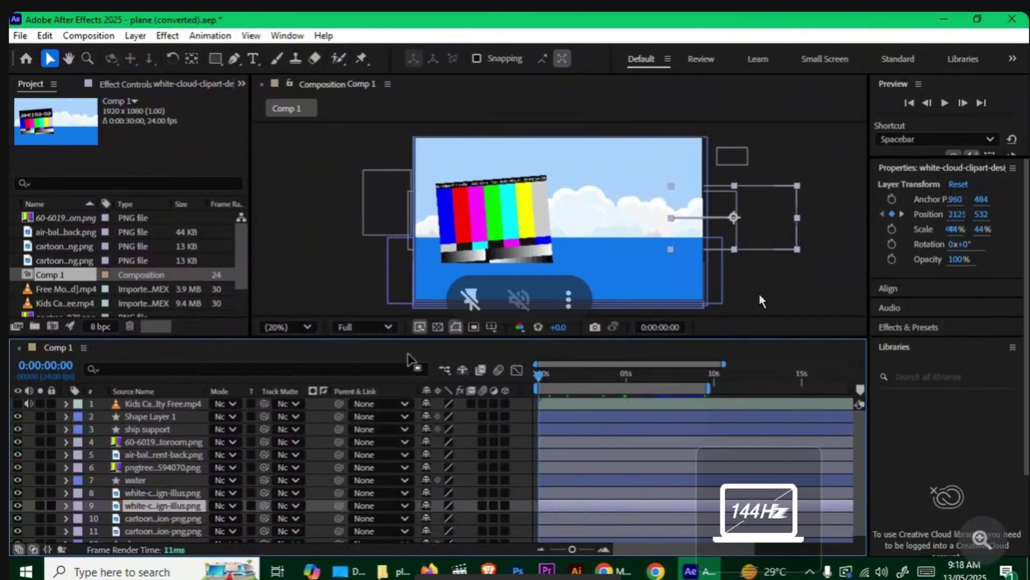
Add Comp 1 to the render queue, output it to the Desktop as Comp 1.mp4, and render it despite the missing footage
click(91, 37)
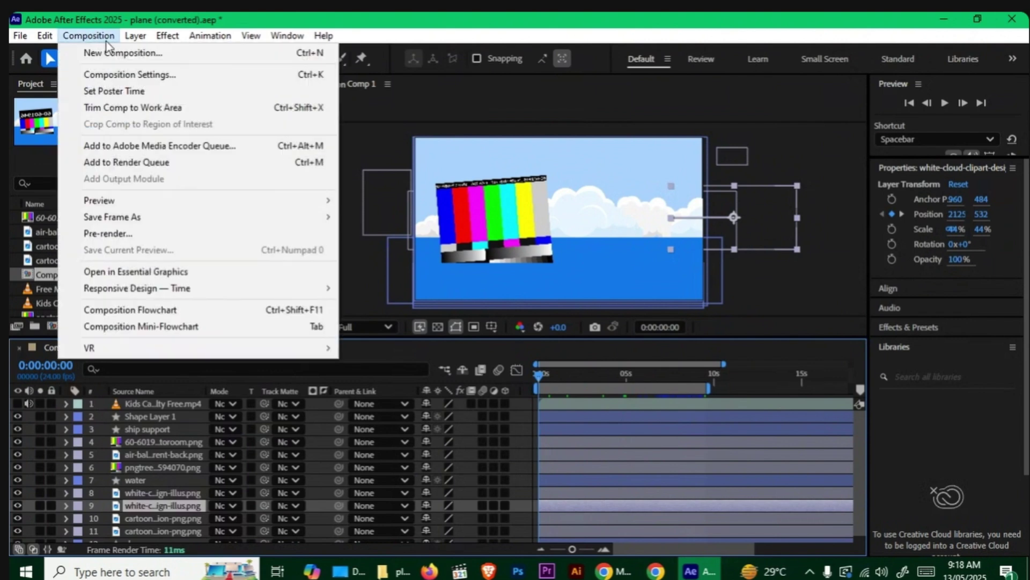
click(171, 163)
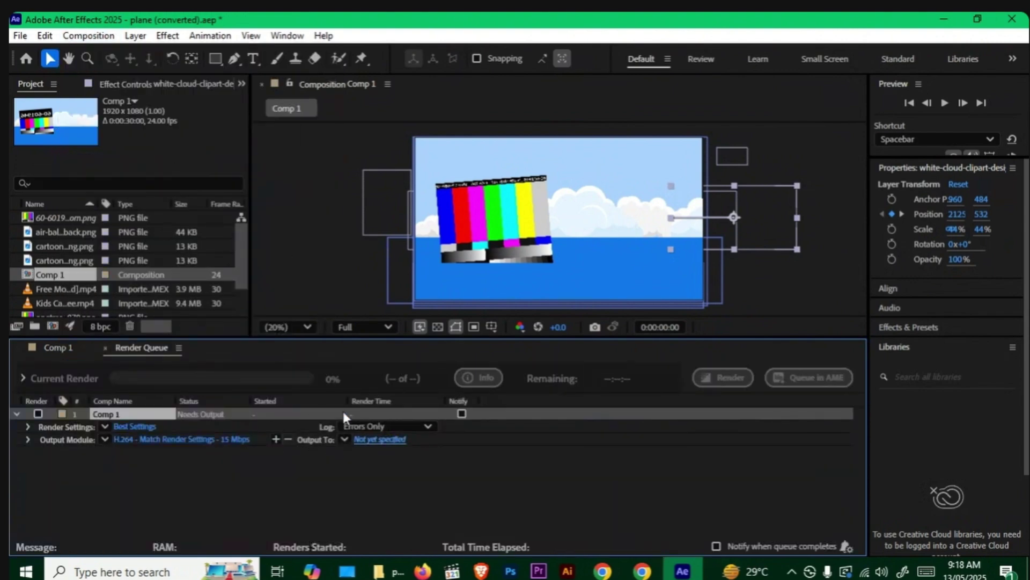
click(380, 439)
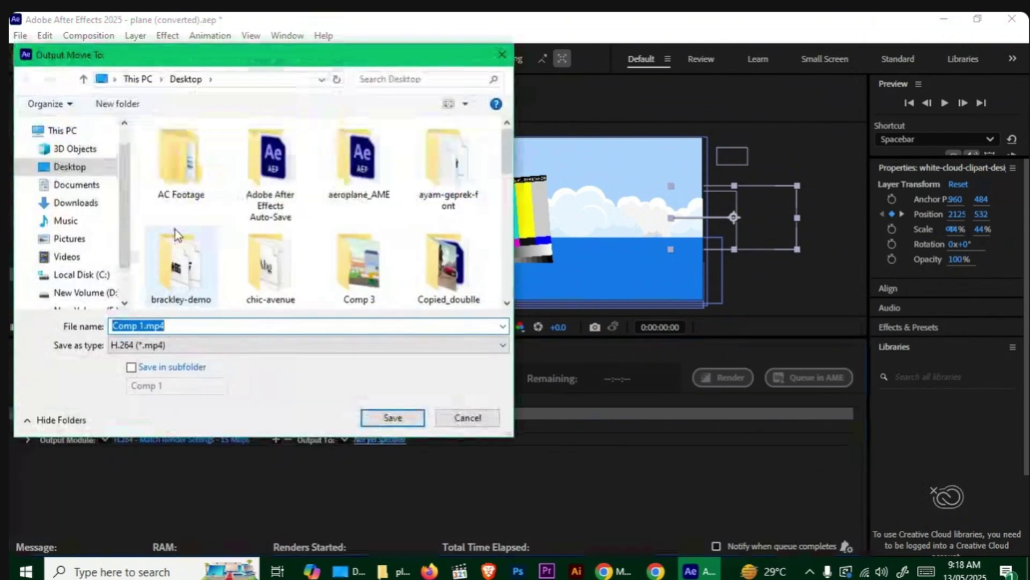
click(368, 416)
click(715, 376)
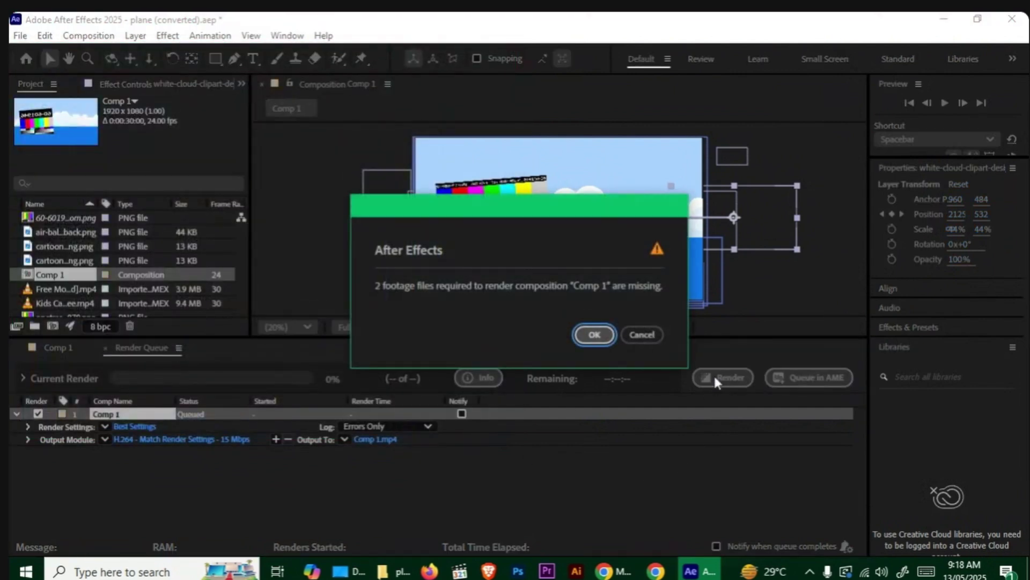
click(590, 333)
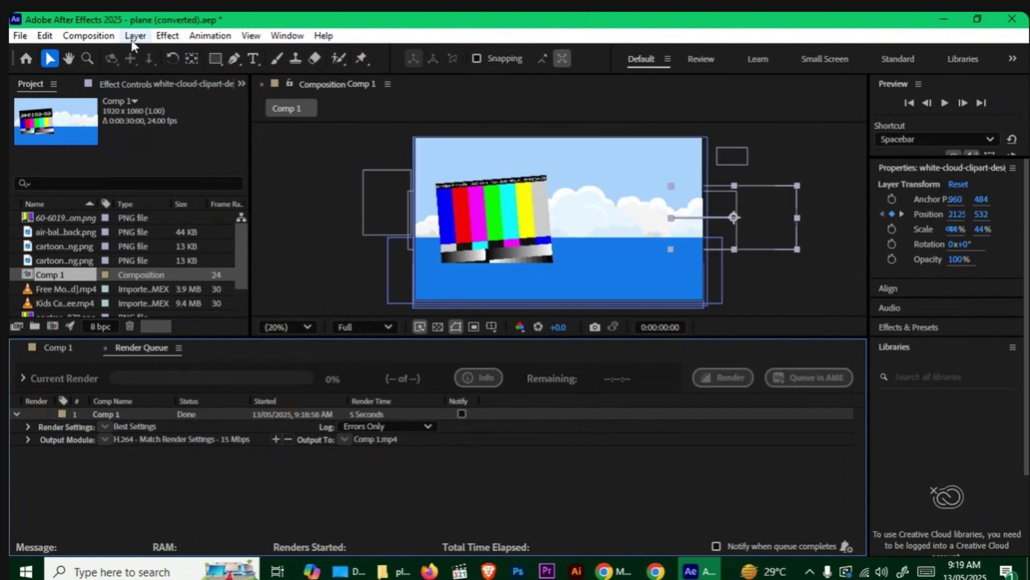
click(88, 35)
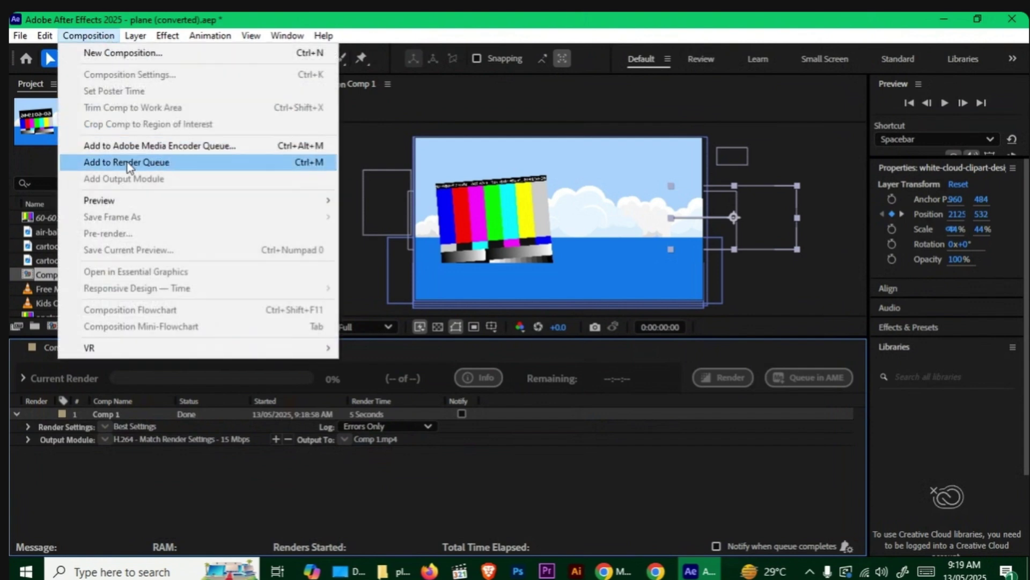
click(337, 516)
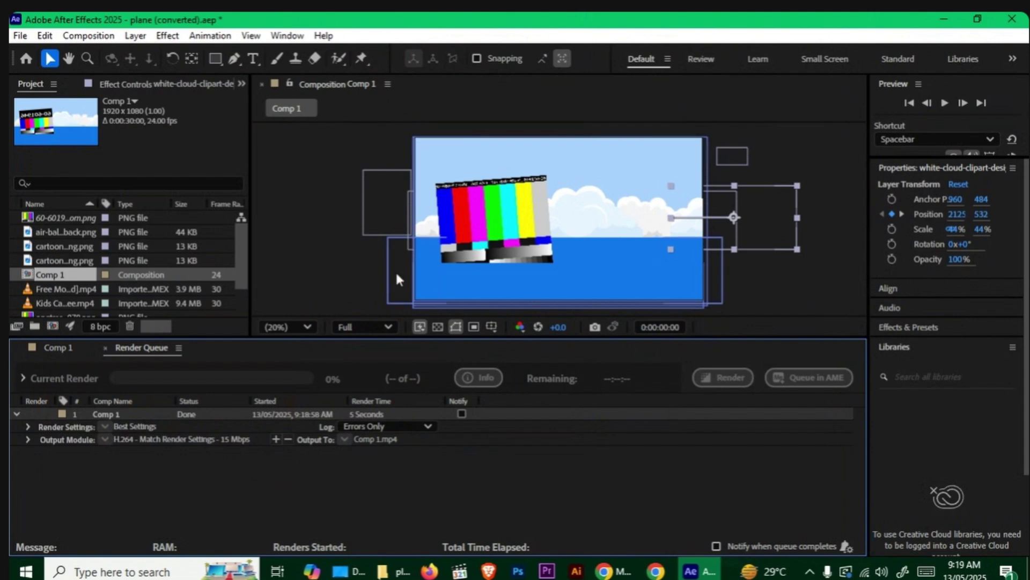
click(103, 37)
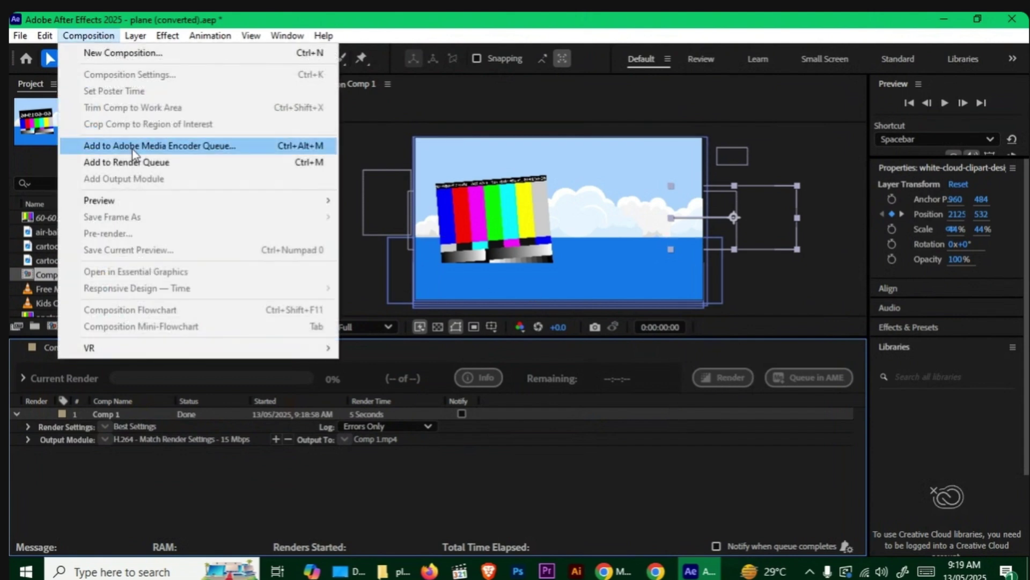
Close the converted plane project without saving, and return to plane folder
click(1012, 19)
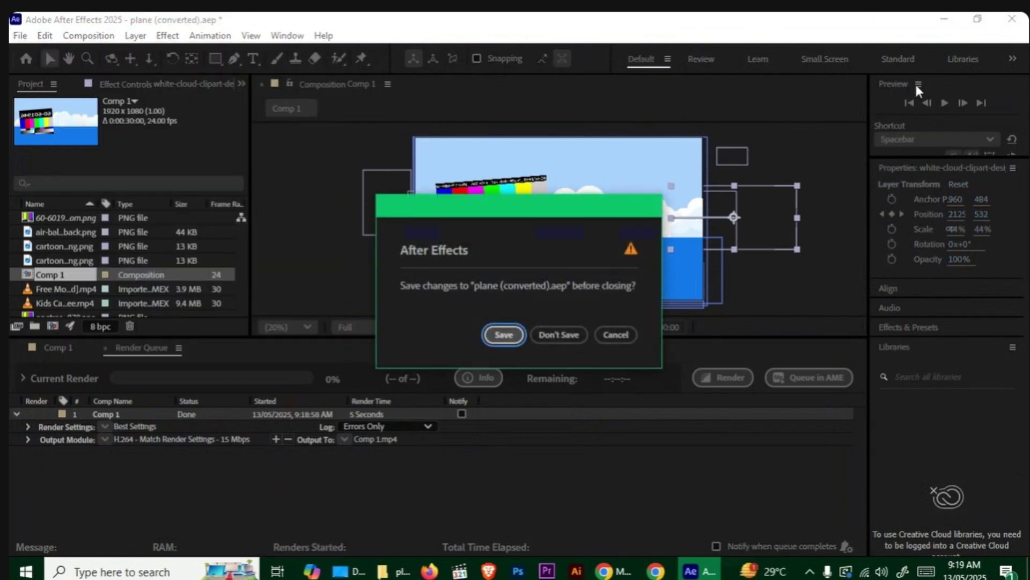
click(575, 334)
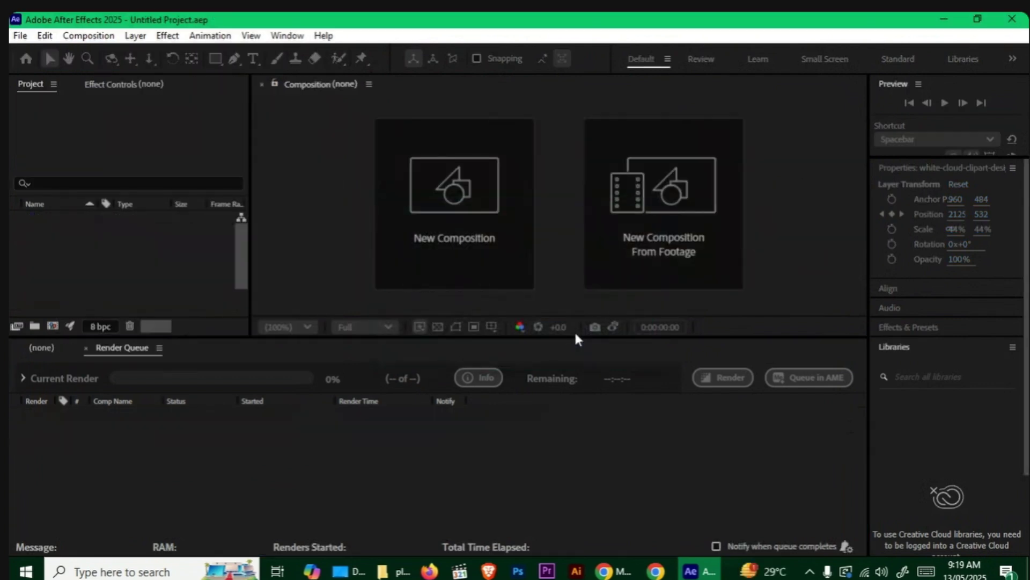
click(945, 20)
Open plane.aep with After Effects 2020, dismiss the plug-in error and missing-file warning, and return Comp 1 to 0:00:00:00
right_click(198, 215)
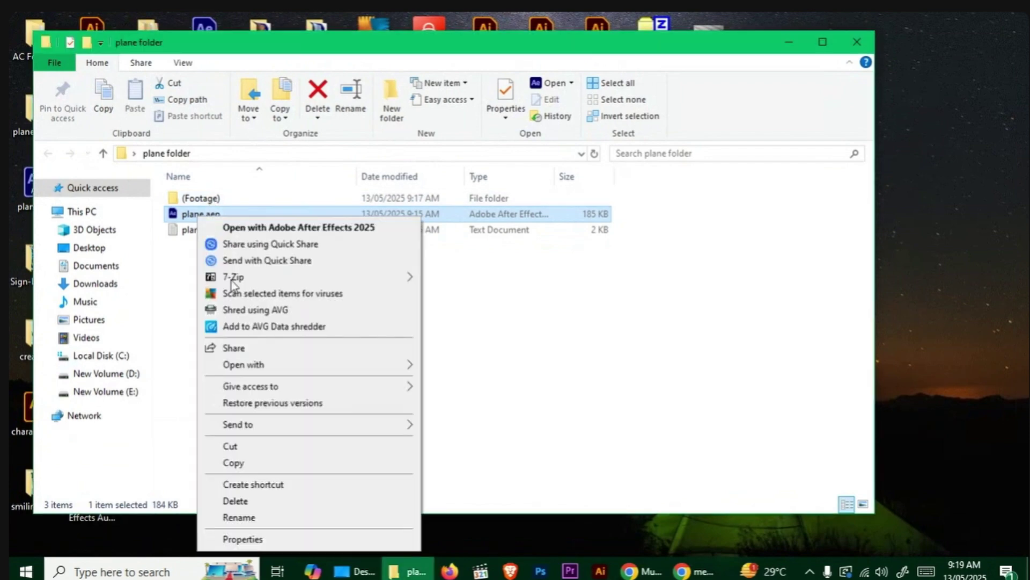
mouse_move(253, 367)
click(488, 366)
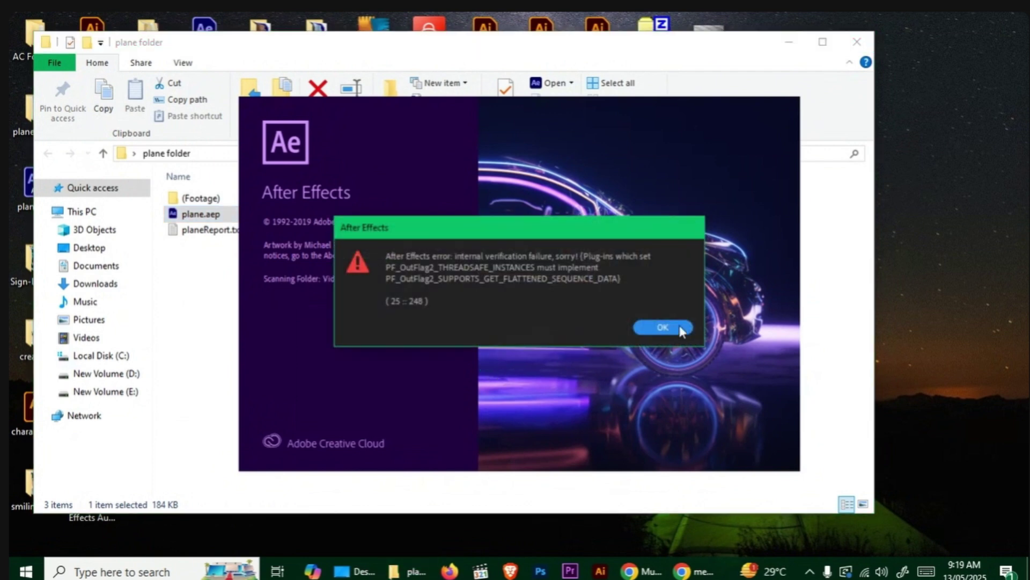
click(662, 324)
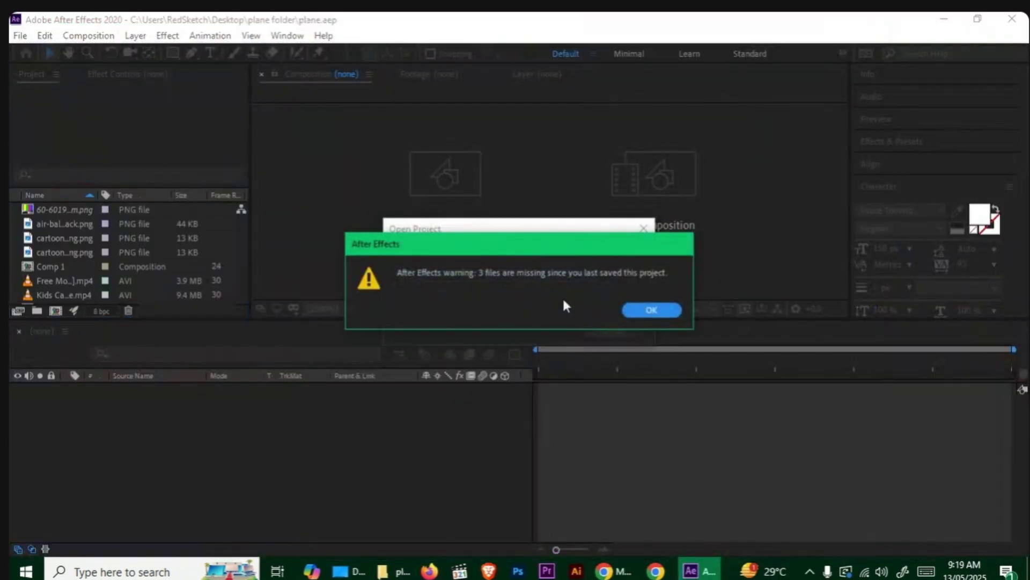
click(651, 310)
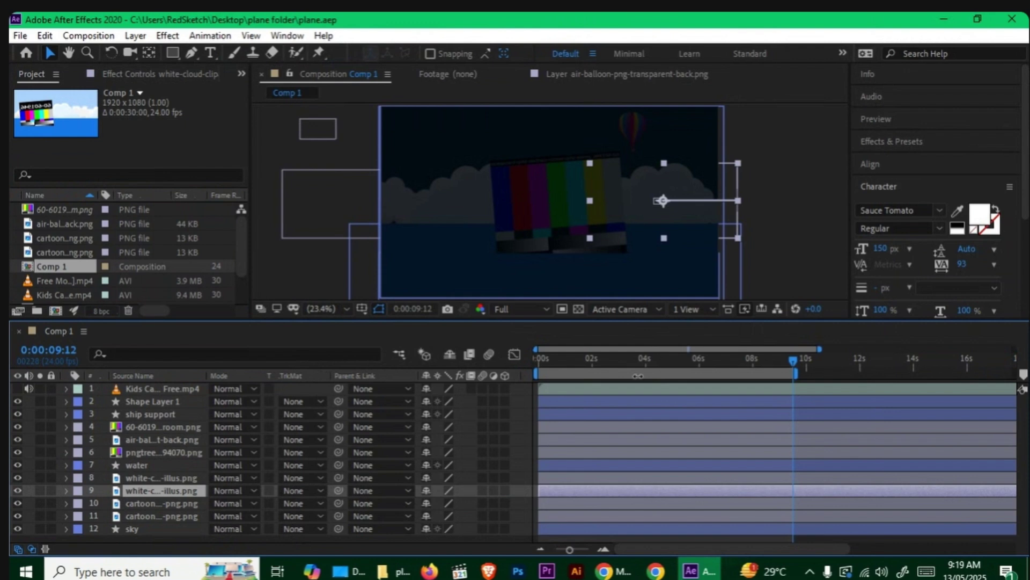
drag(593, 360, 529, 357)
Send Comp 1 to the Adobe Media Encoder queue and dismiss the pop-up file notifications
click(92, 39)
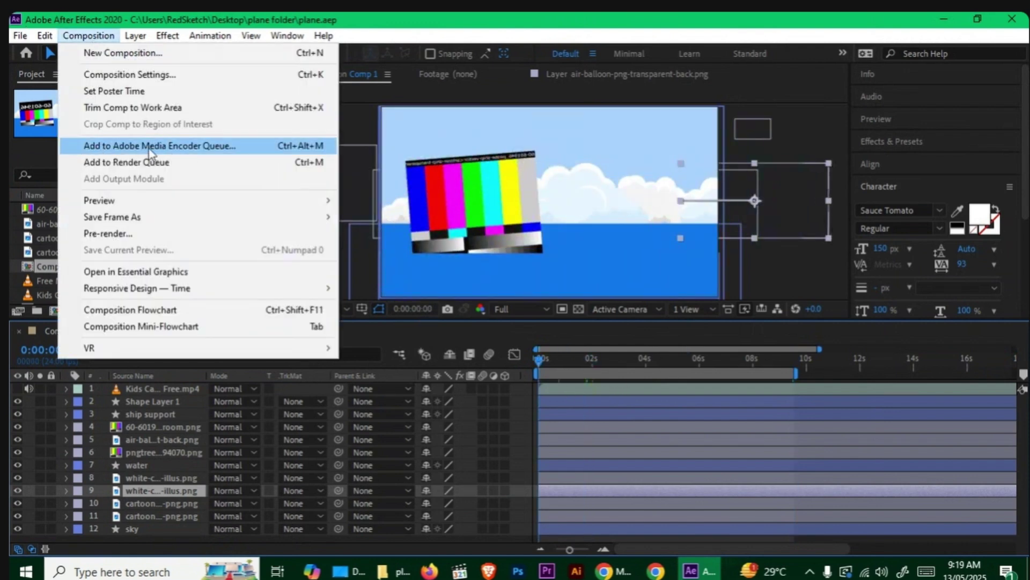
click(175, 147)
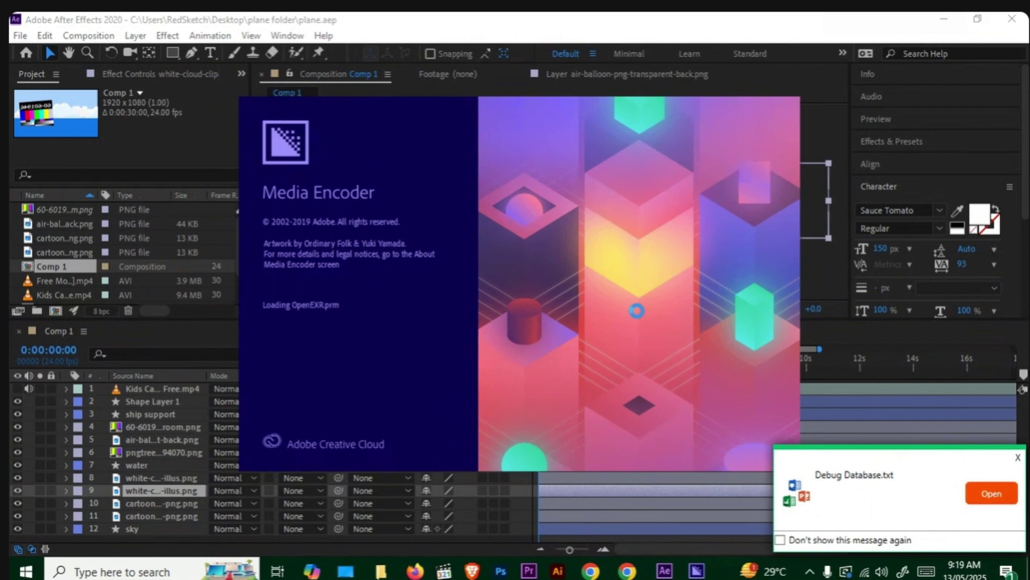
click(1016, 462)
click(1018, 462)
click(1018, 462)
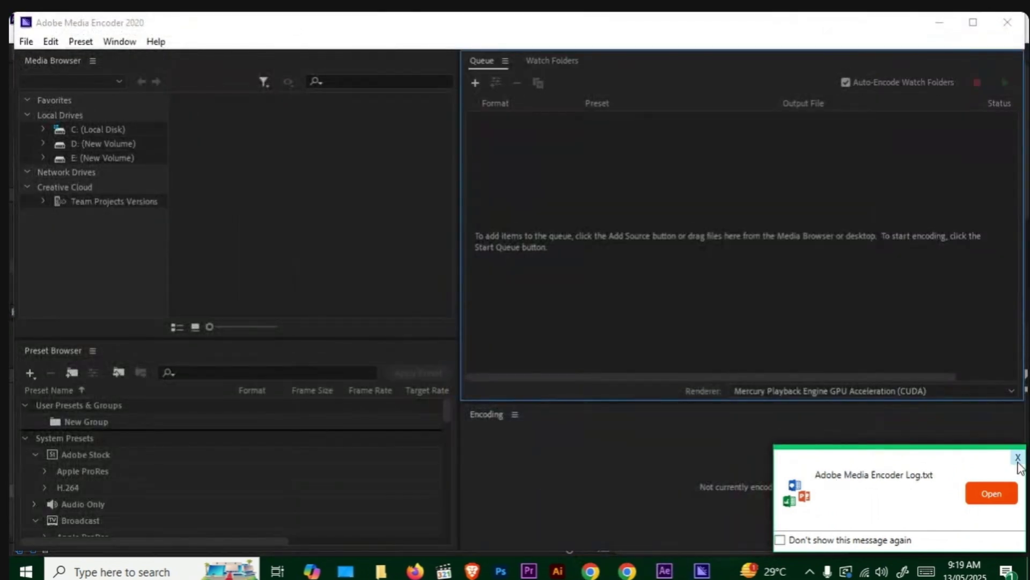
click(1018, 458)
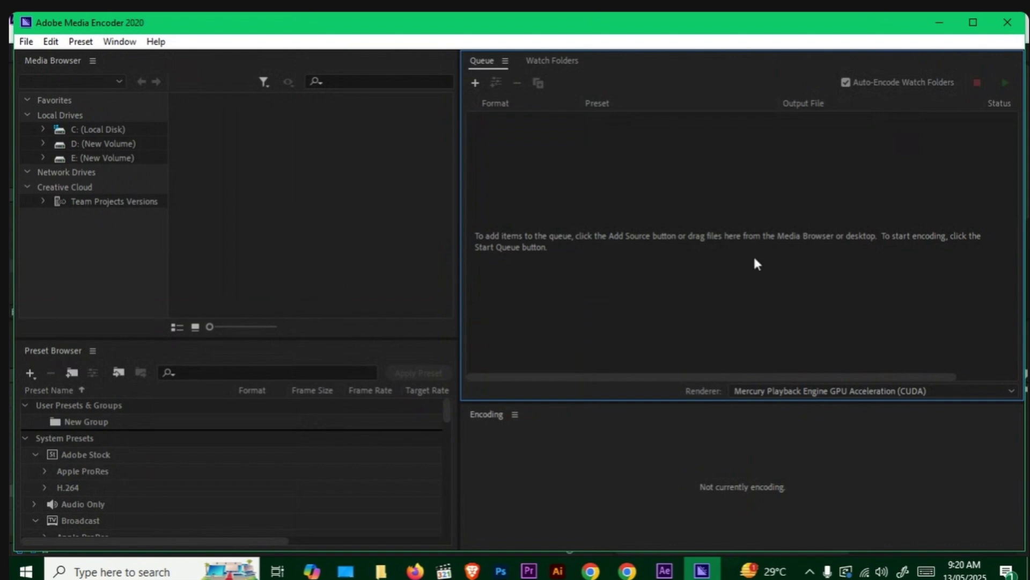
Set Comp 1's H.264 output to the Desktop as Coadasdas.mp4, leaving the existing Comp 1.mp4 unreplaced, and start the encoding queue
click(513, 136)
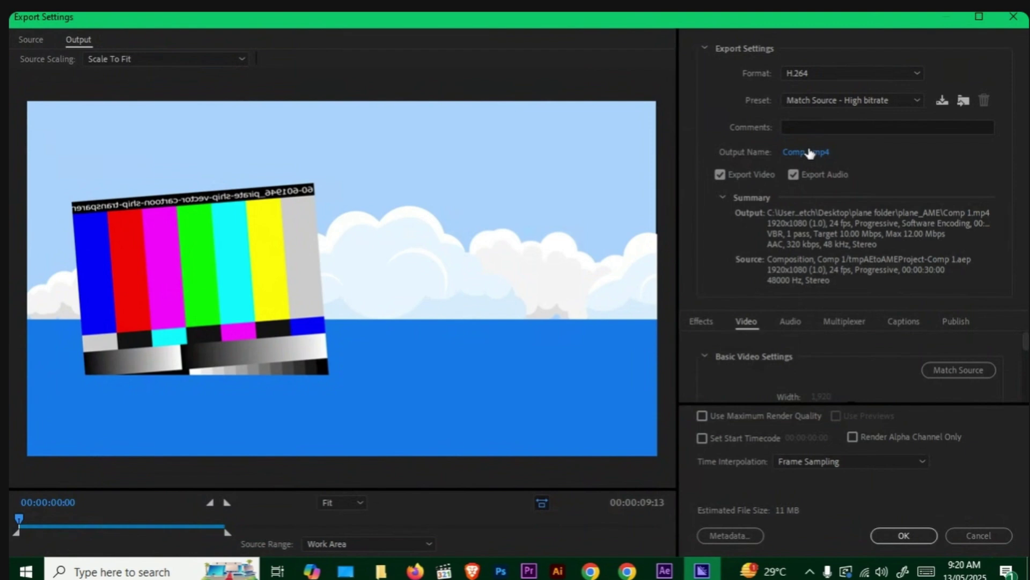
click(808, 152)
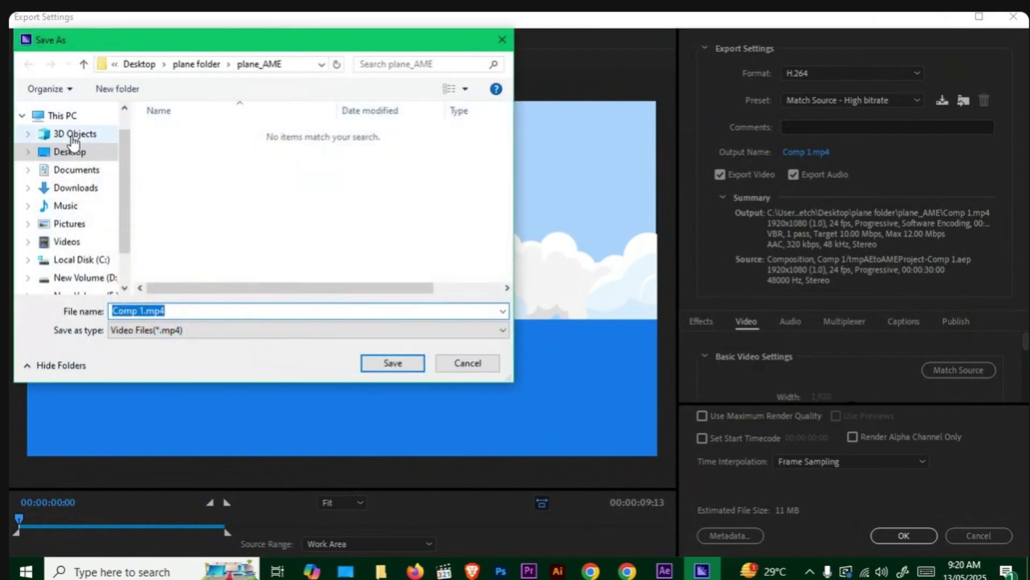
click(73, 151)
click(390, 363)
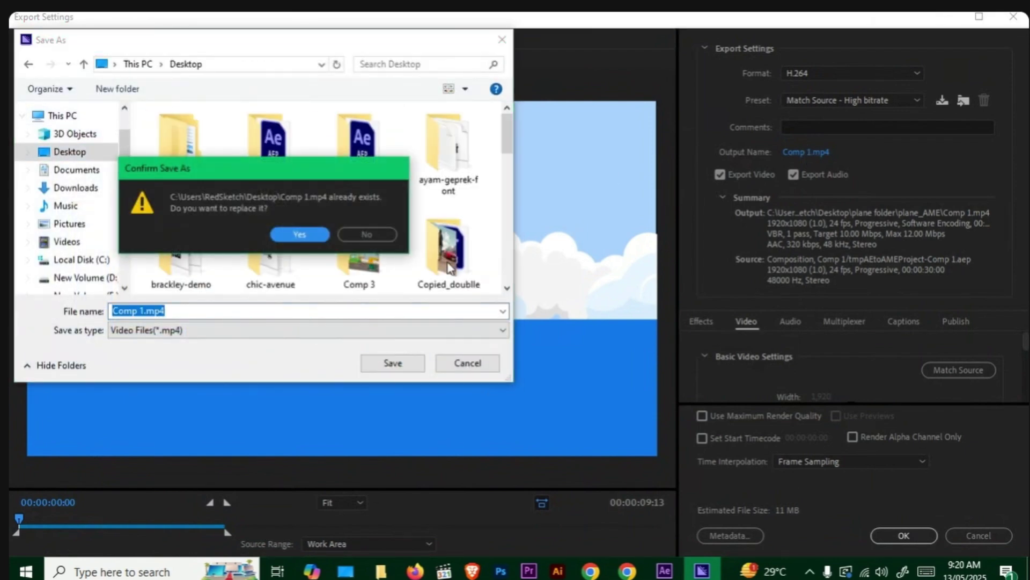
click(352, 237)
click(169, 311)
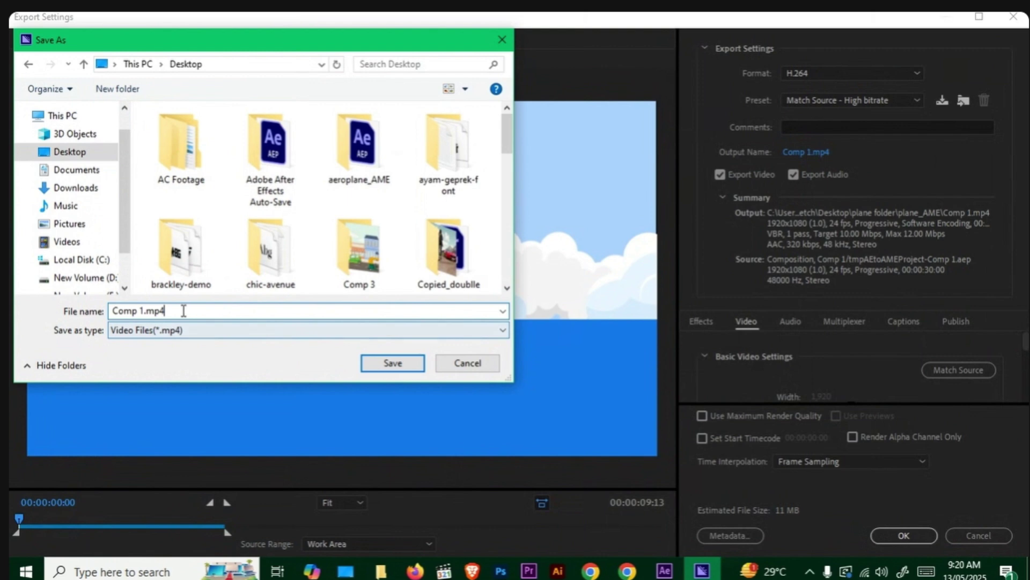
key(BackSpace)
key(BackSpace)
key(BackSpace)
key(BackSpace)
key(BackSpace)
key(BackSpace)
key(BackSpace)
key(BackSpace)
text(adasdas)
click(378, 362)
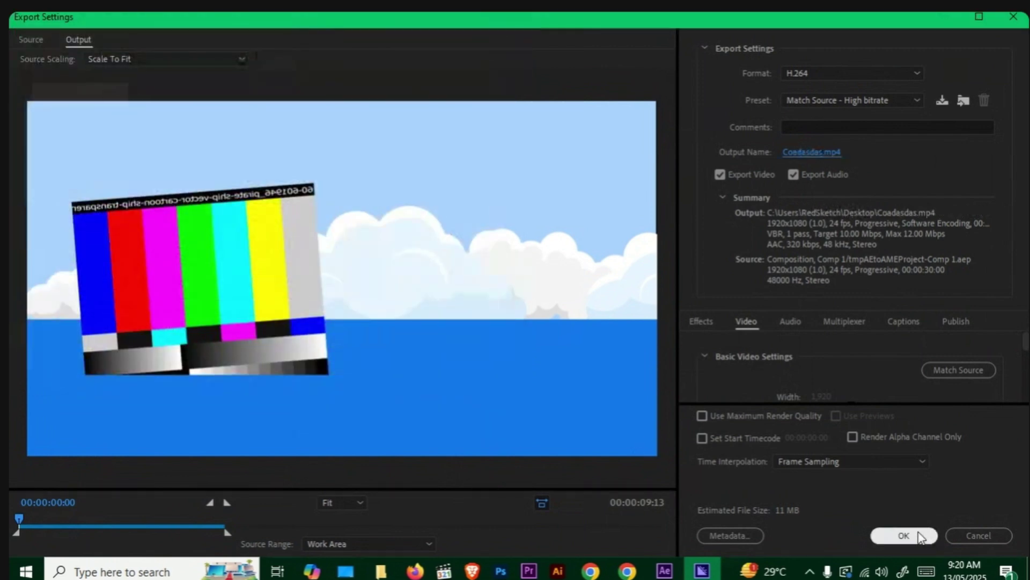
click(904, 535)
click(1004, 83)
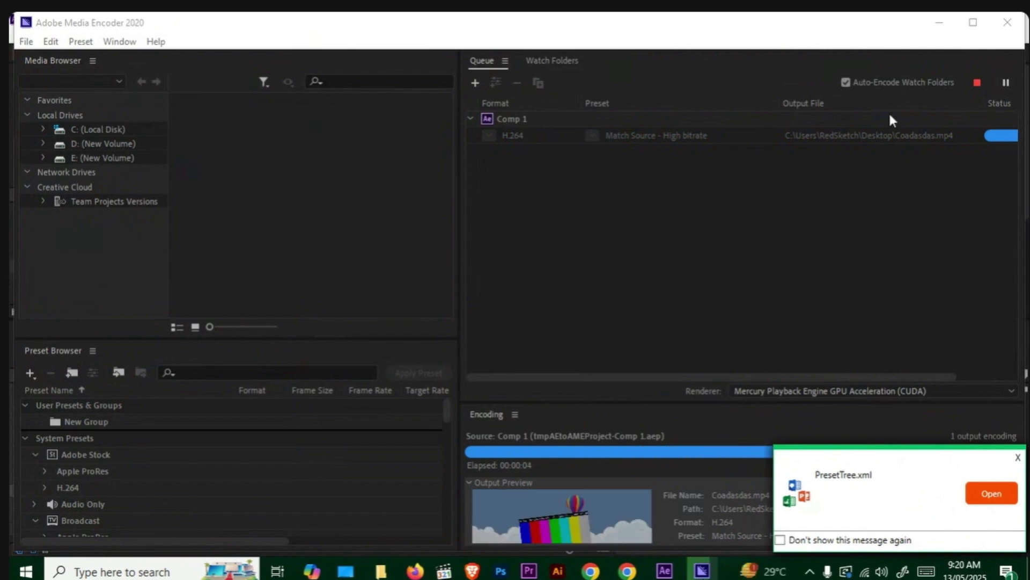
Minimize Media Encoder and After Effects, close plane folder, and check the encoding status of Coadasdas.mp4
click(947, 21)
click(948, 21)
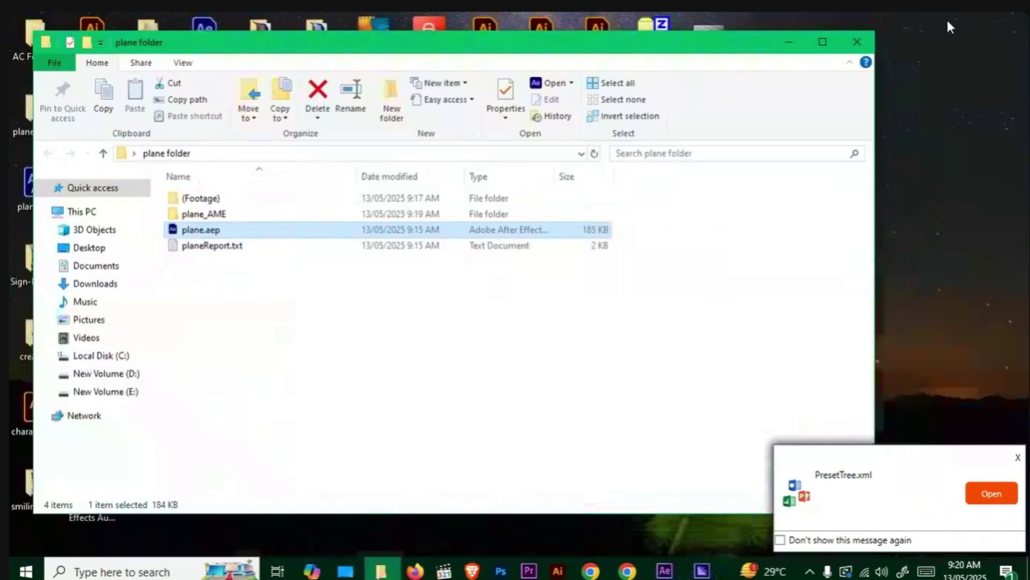
click(849, 47)
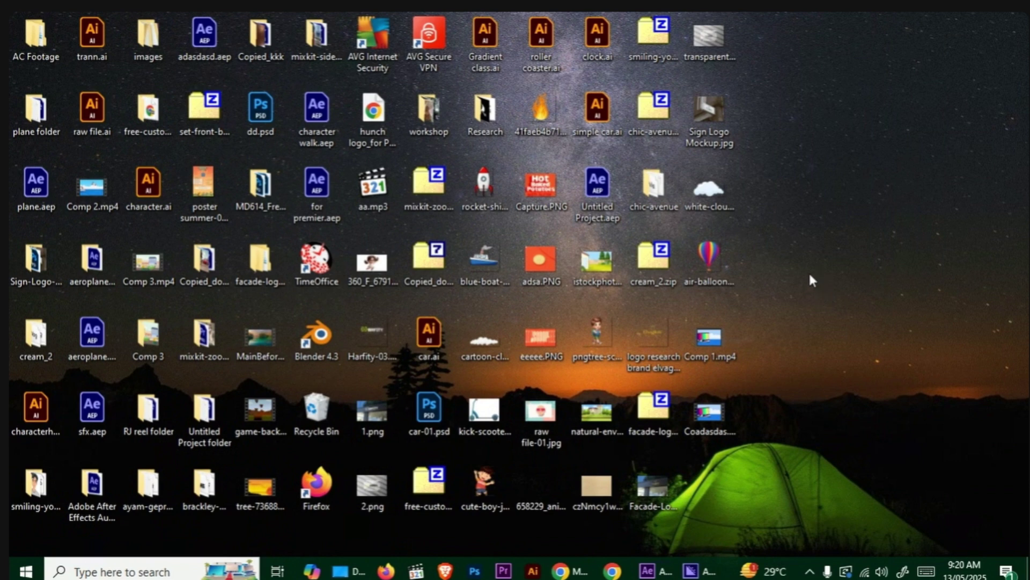
click(692, 570)
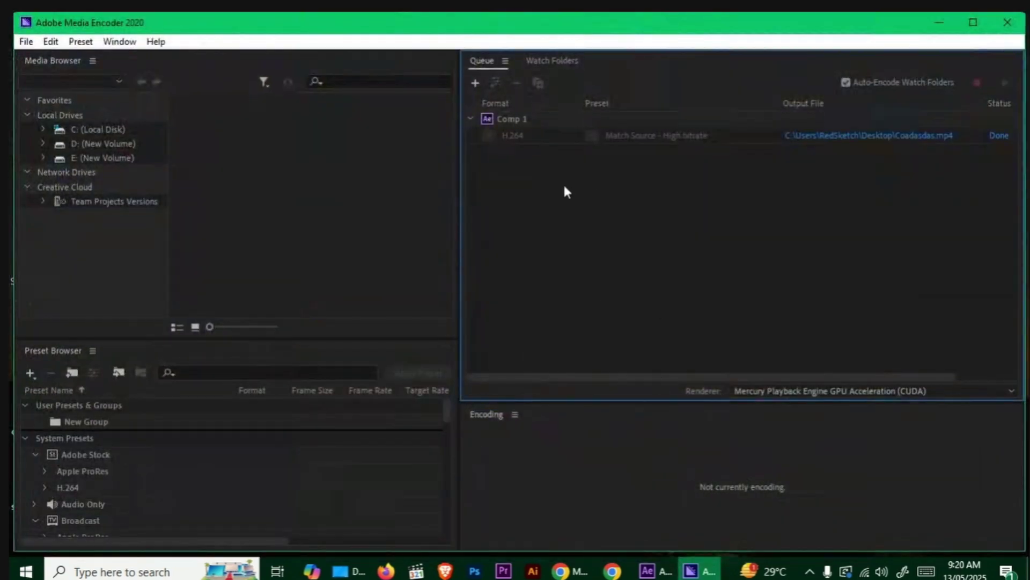
click(939, 22)
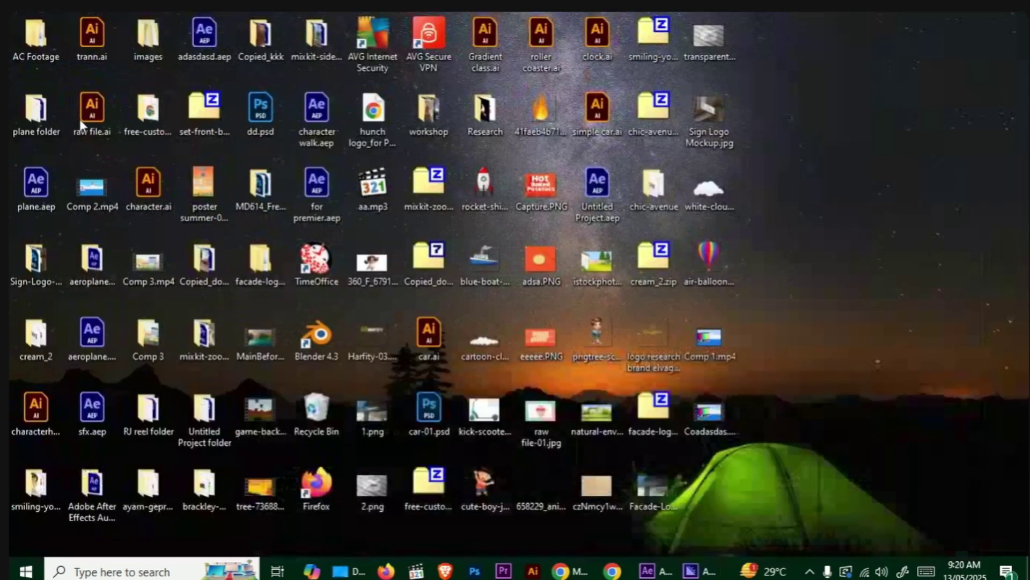
Switch to After Effects and add Comp 1 to the Adobe Media Encoder queue a second time
click(652, 571)
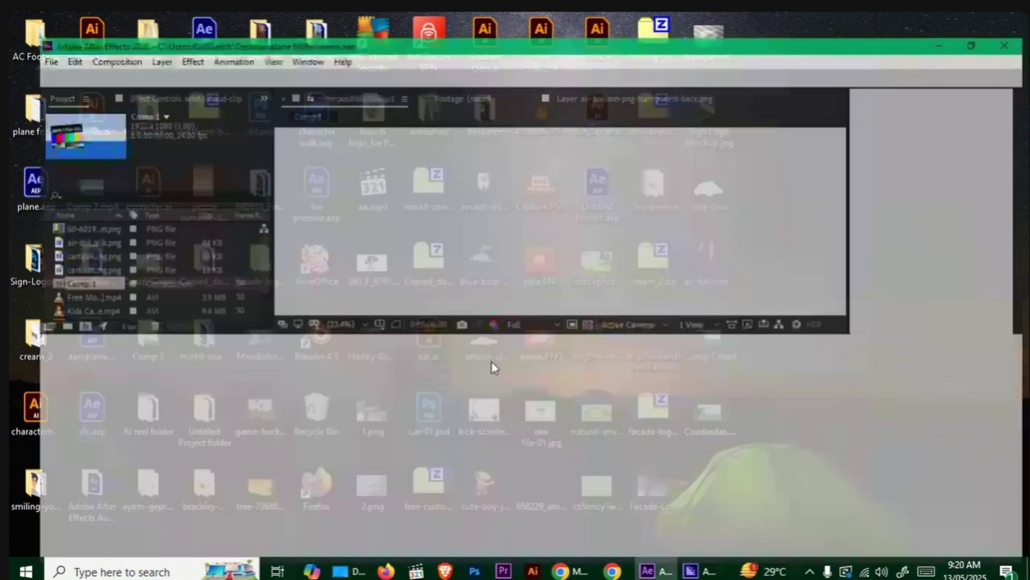
click(88, 36)
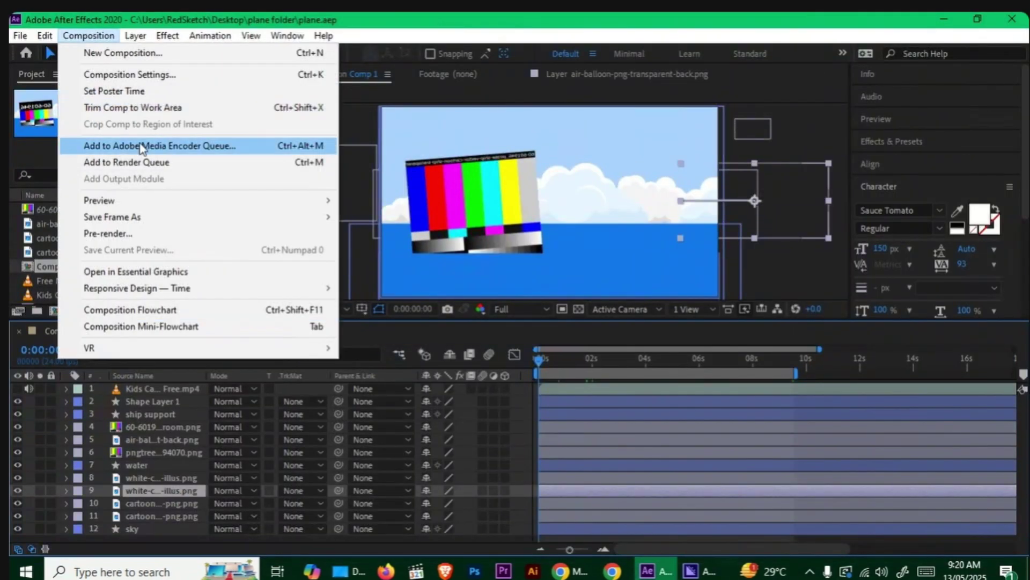
click(138, 143)
Examine the second Comp 1 entry's export formats and scrub its preview to 00:00:09:19, cancel the settings, and return to the desktop
click(512, 168)
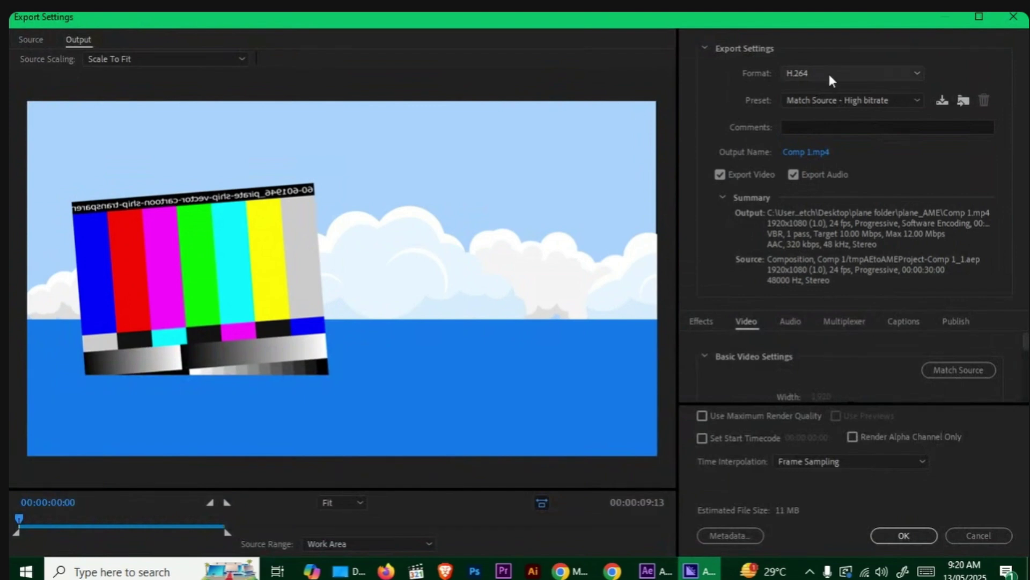
click(817, 73)
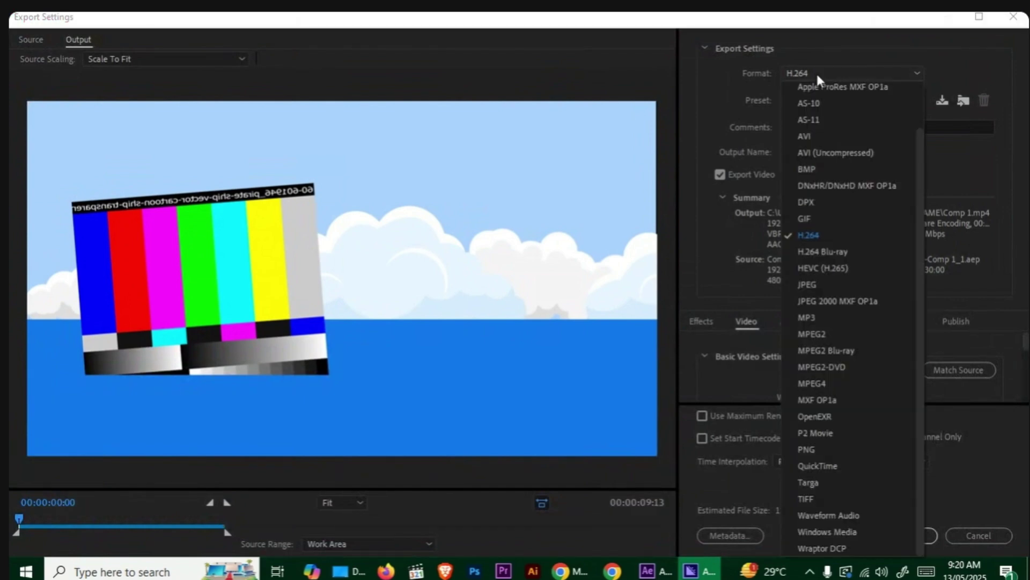
click(839, 244)
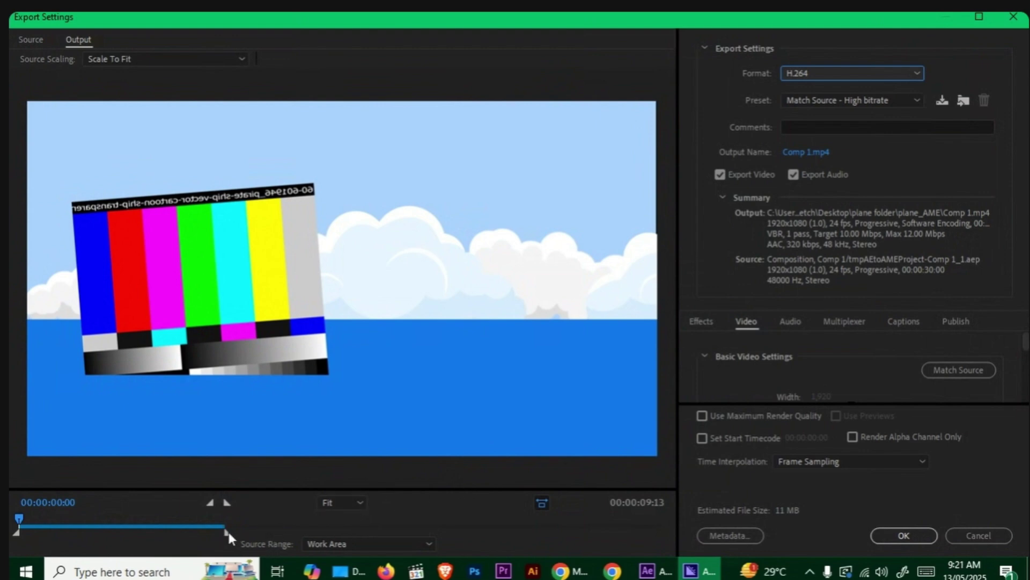
drag(220, 529, 230, 547)
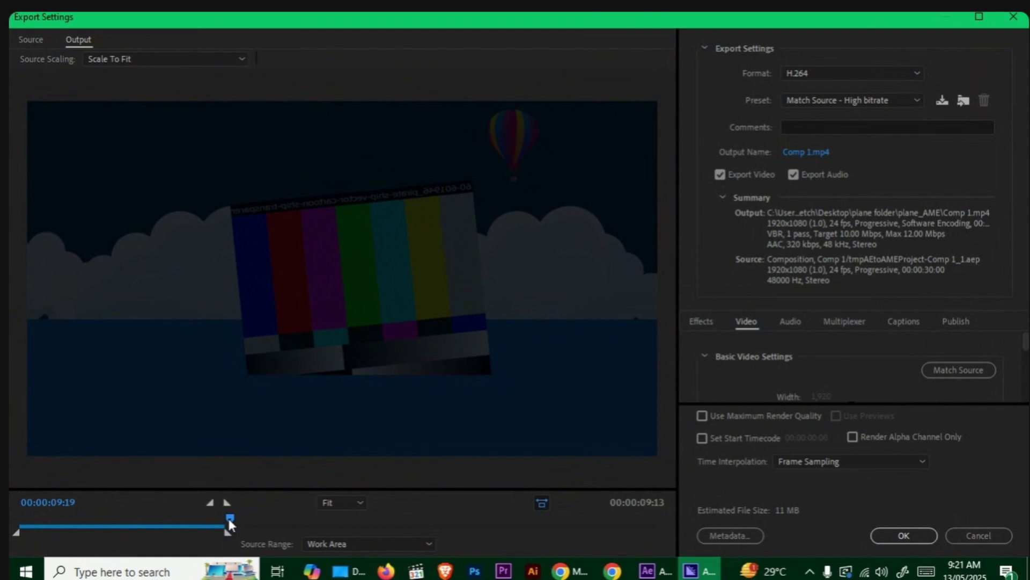
click(968, 534)
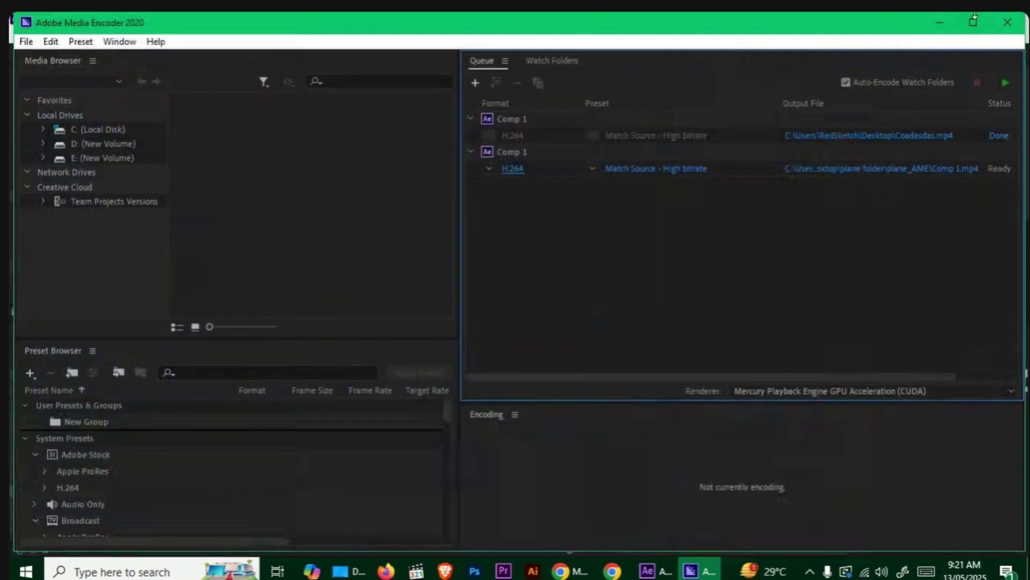
click(932, 17)
click(940, 20)
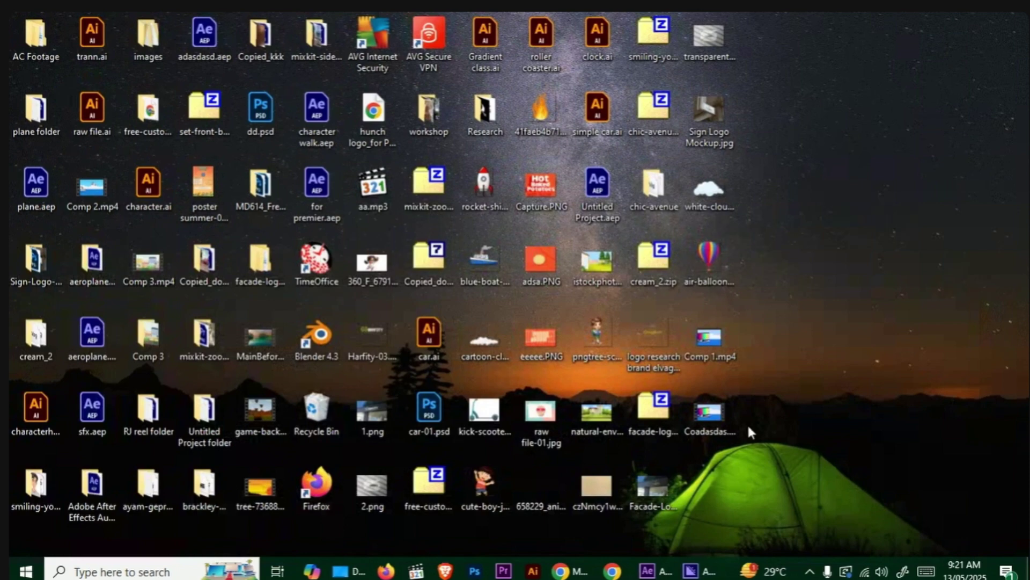
Play the exported Coadasdas.mp4 and Comp 1.mp4 from the Desktop in turn, closing the player after each
double_click(709, 412)
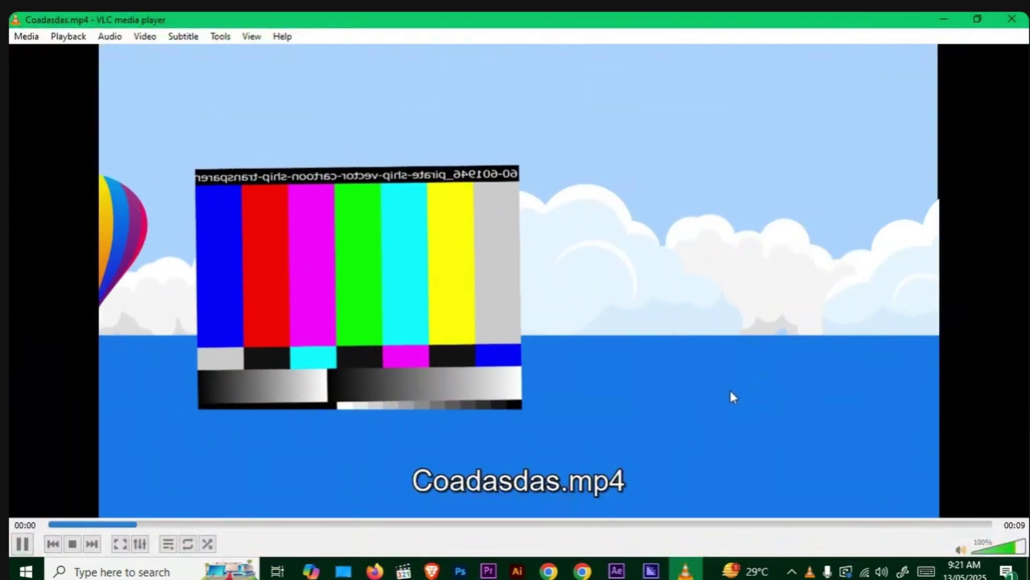
click(1012, 20)
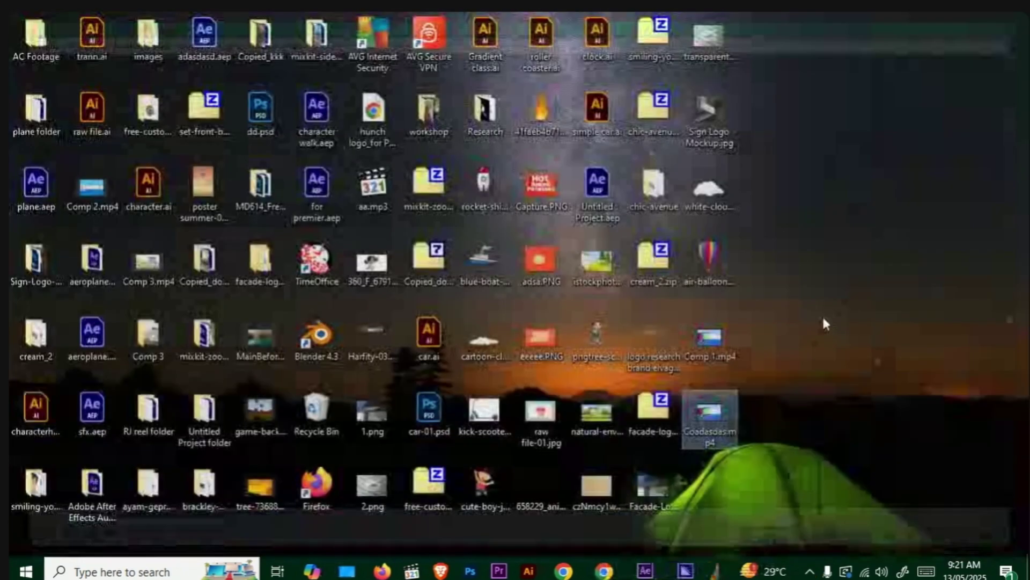
double_click(719, 346)
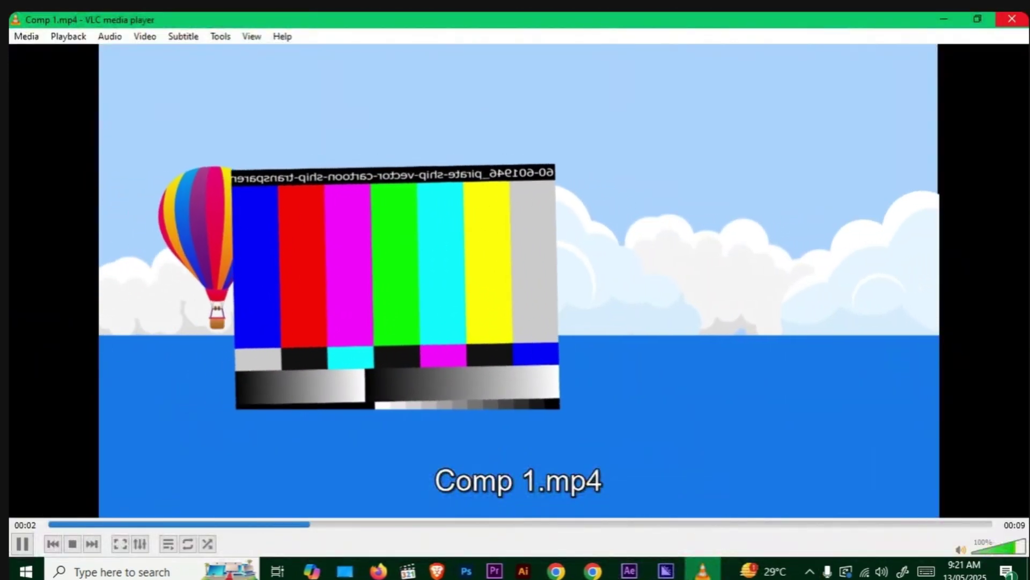
click(1012, 19)
Compare the file sizes of Comp 1.mp4 and Coadasdas.mp4 in their file properties
right_click(716, 351)
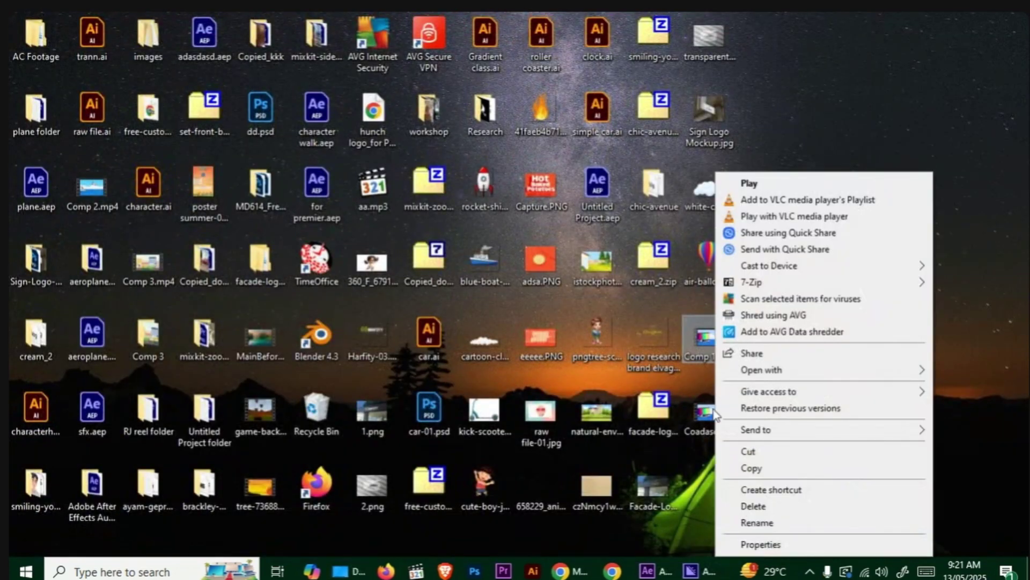
click(759, 546)
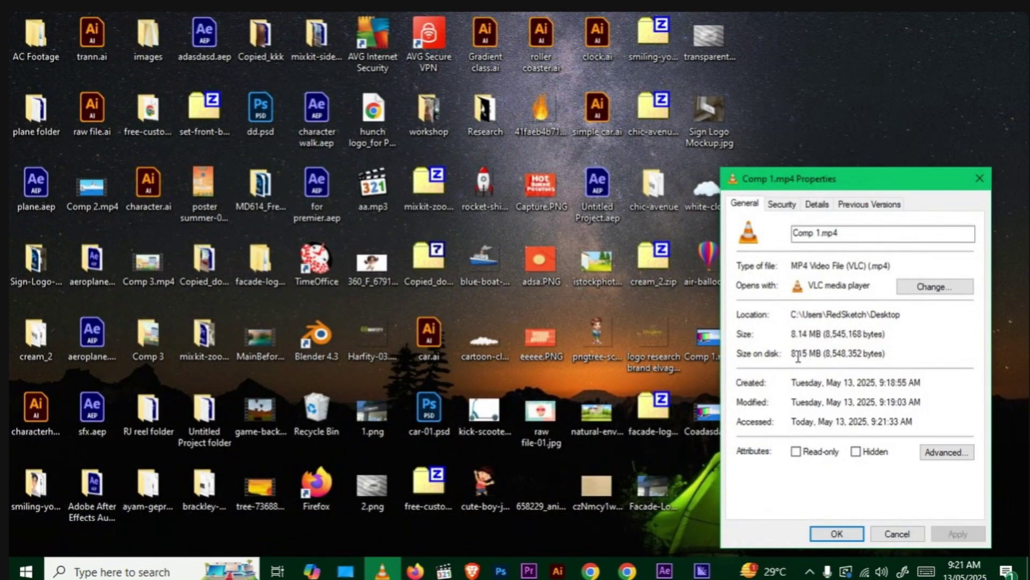
click(979, 178)
click(725, 409)
right_click(723, 403)
click(788, 395)
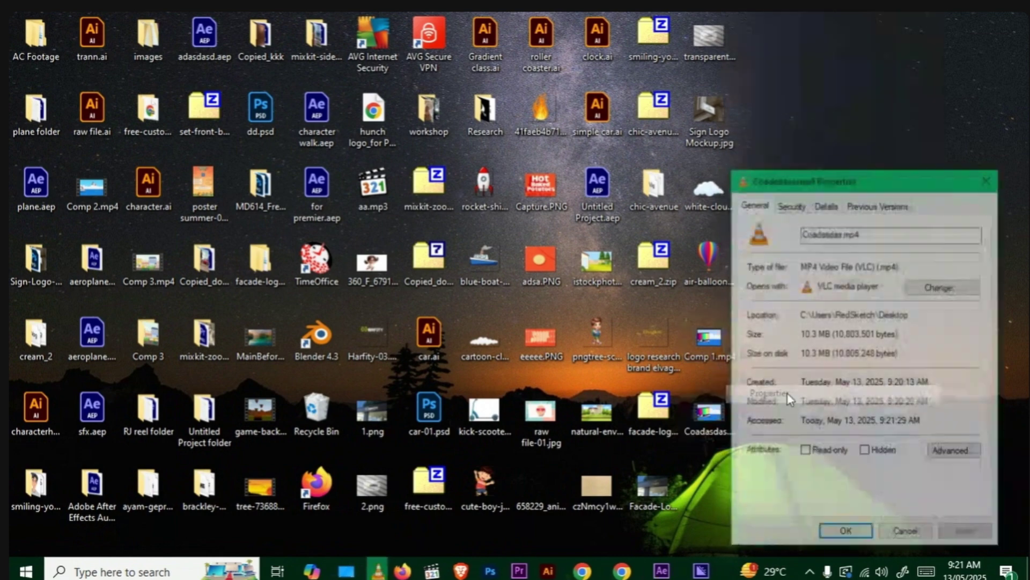
click(989, 178)
Switch to After Effects and add Comp 1 to its own render queue
click(652, 572)
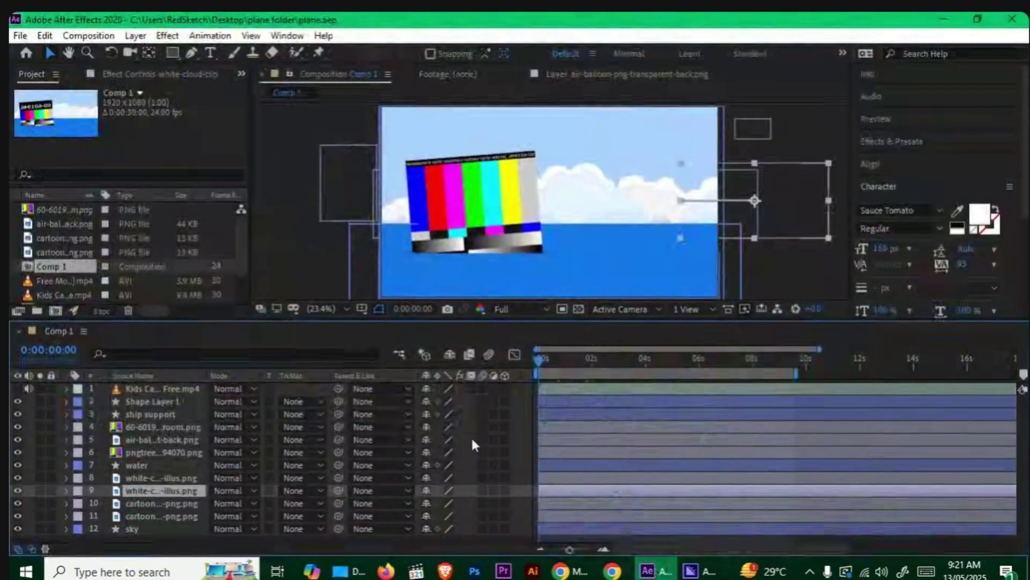
click(89, 36)
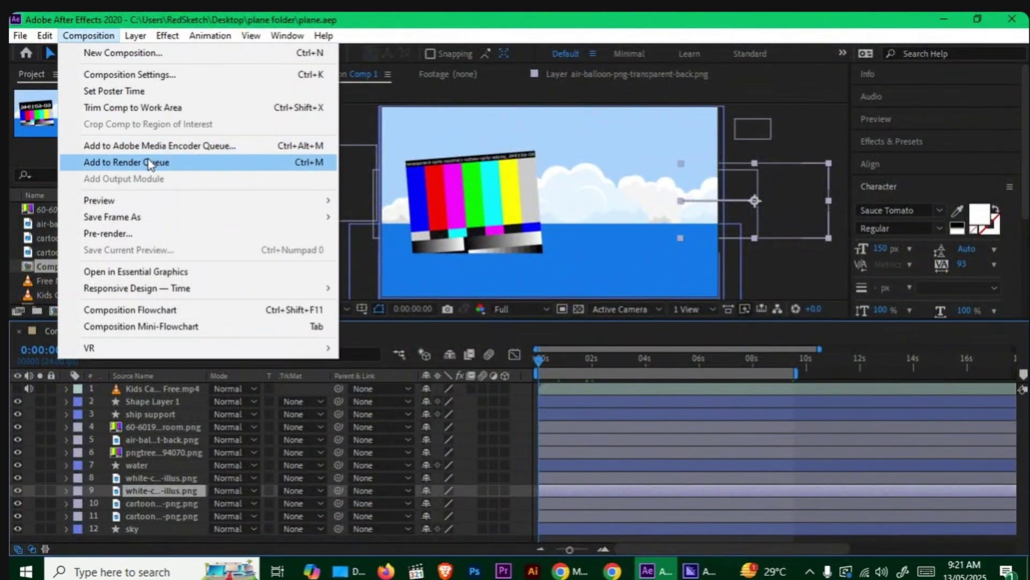
click(141, 162)
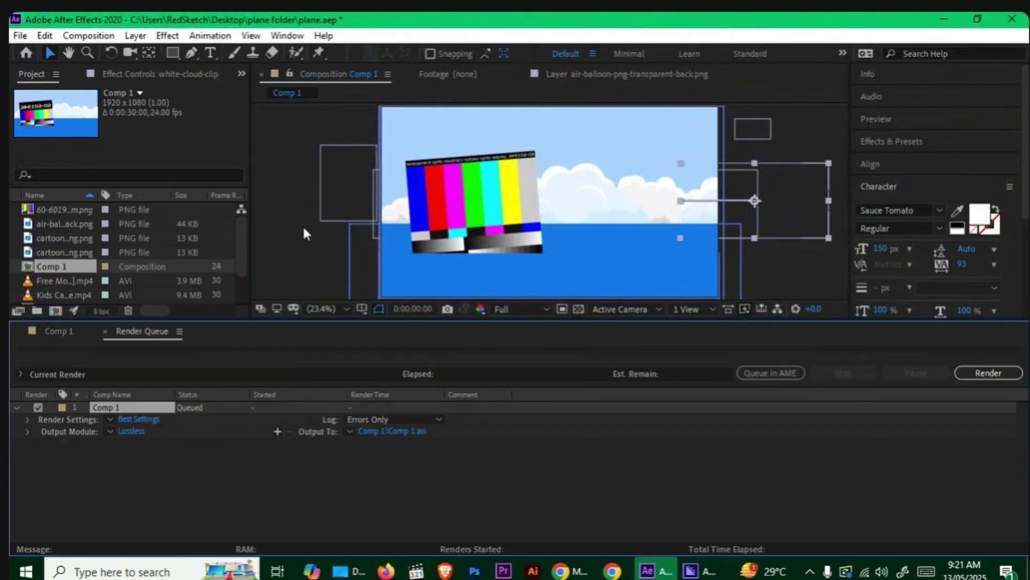
Set the queued Comp 1 to output as Comp 1.avi in a Comp 1 subfolder on the Desktop, and render it despite the missing footage
click(396, 431)
click(70, 168)
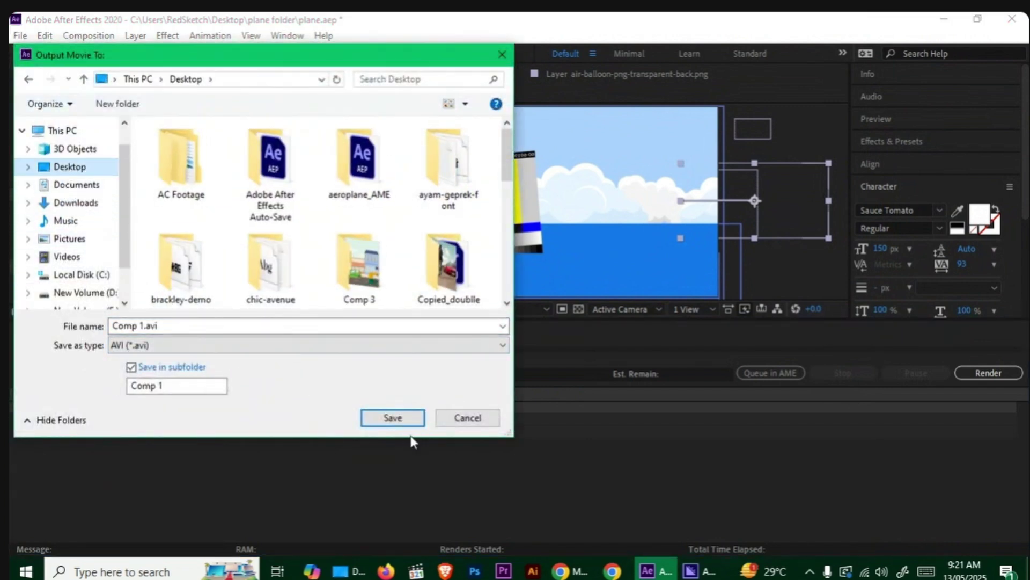
click(396, 418)
click(988, 373)
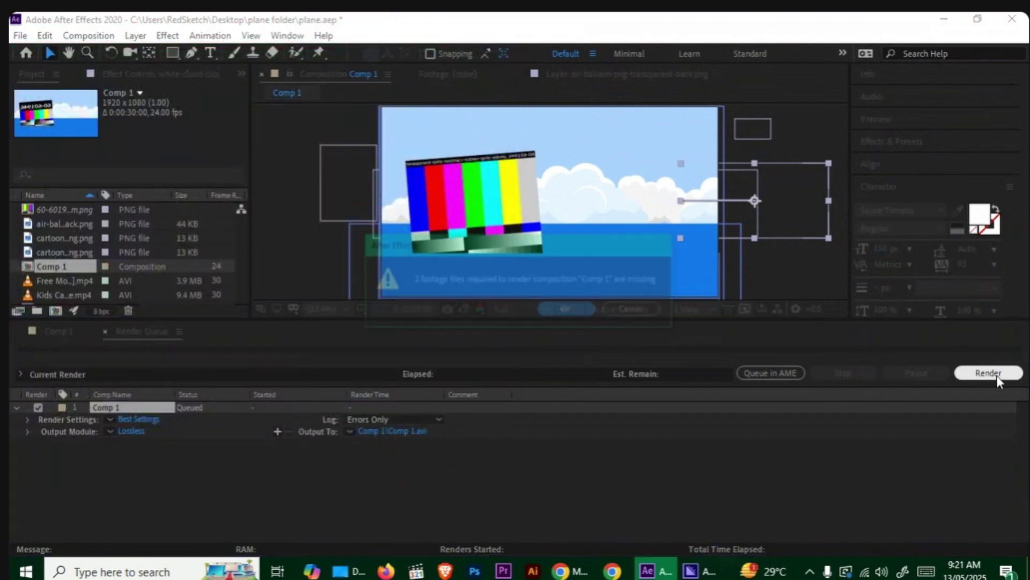
click(570, 310)
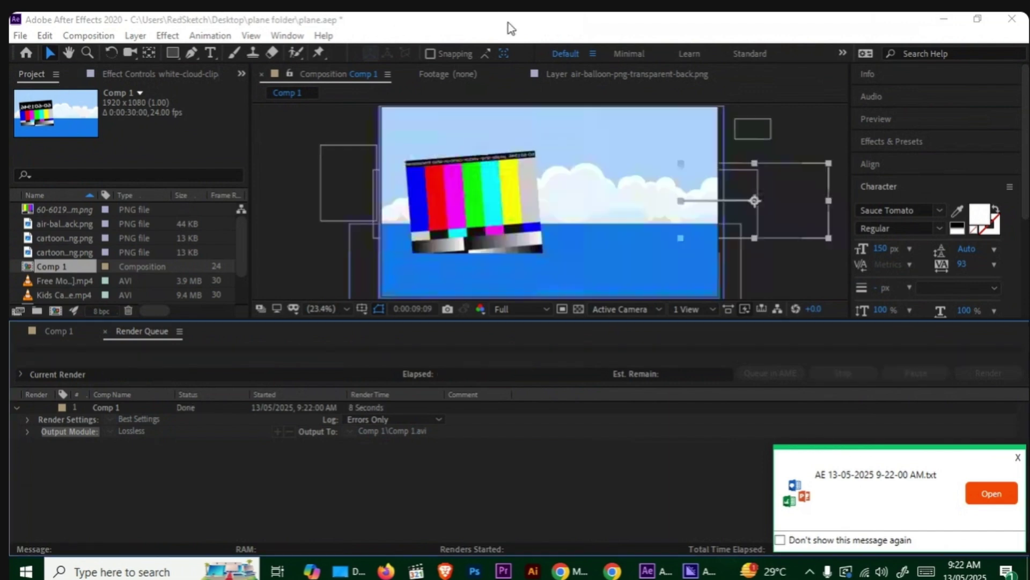
Look for the rendered Comp 1 output on the desktop, checking the Media Encoder and After Effects queues along the way
click(944, 18)
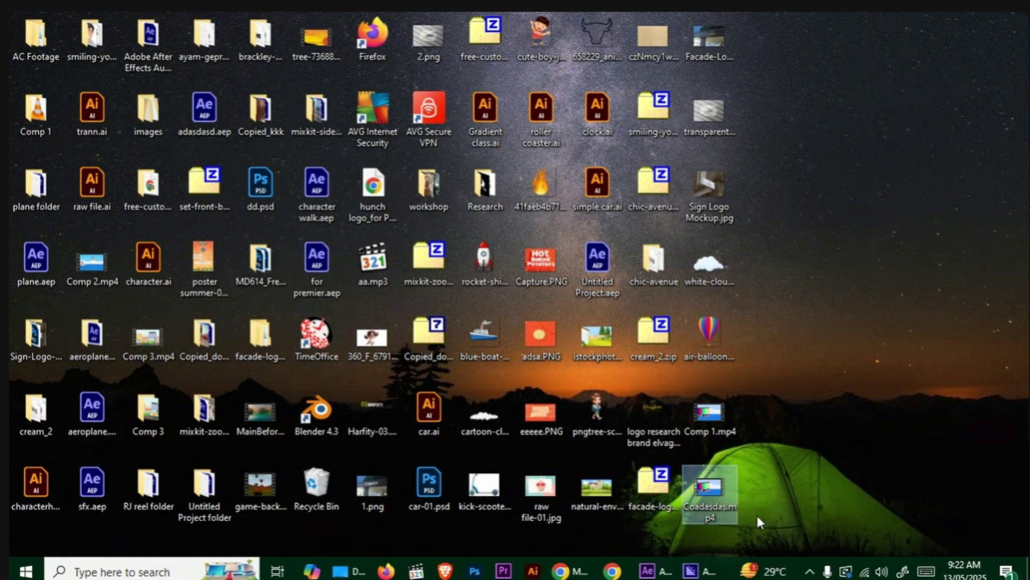
double_click(92, 262)
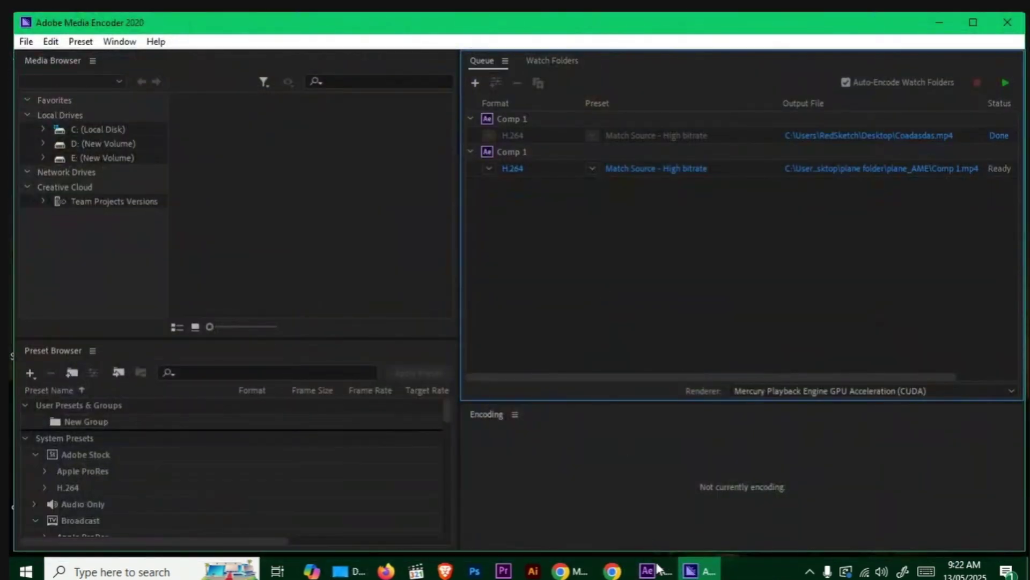
click(656, 568)
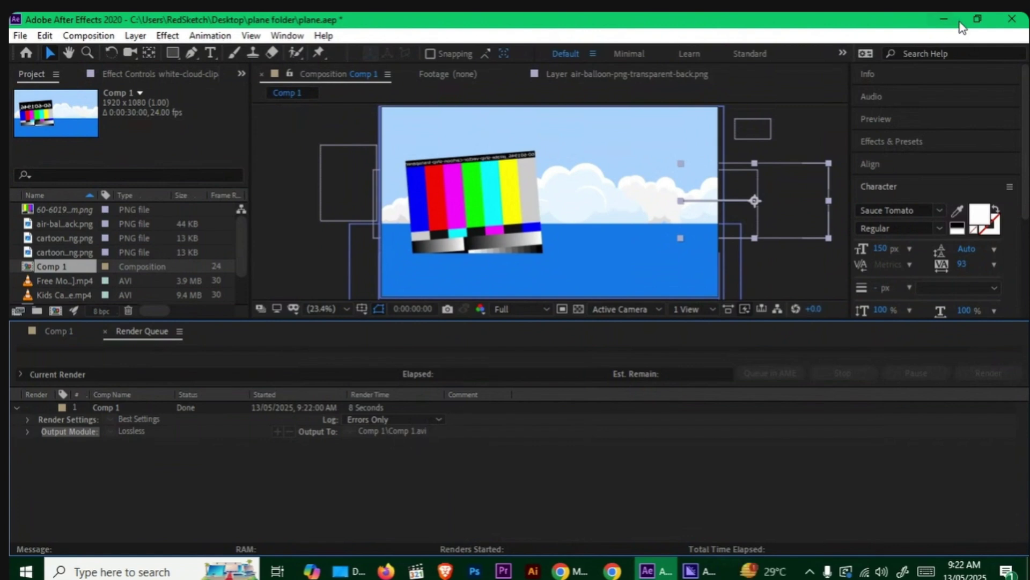
click(943, 19)
click(940, 22)
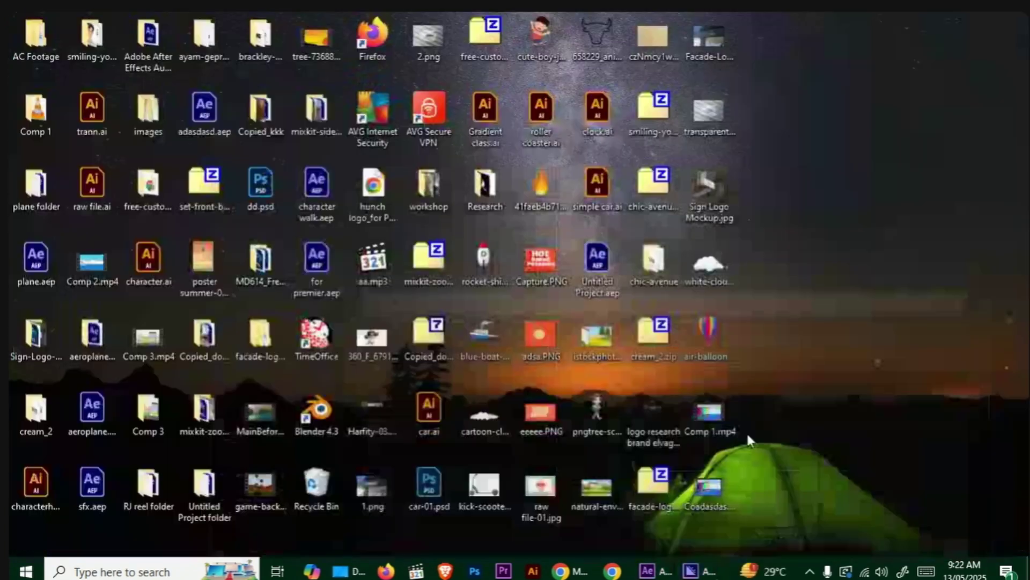
right_click(721, 416)
click(794, 430)
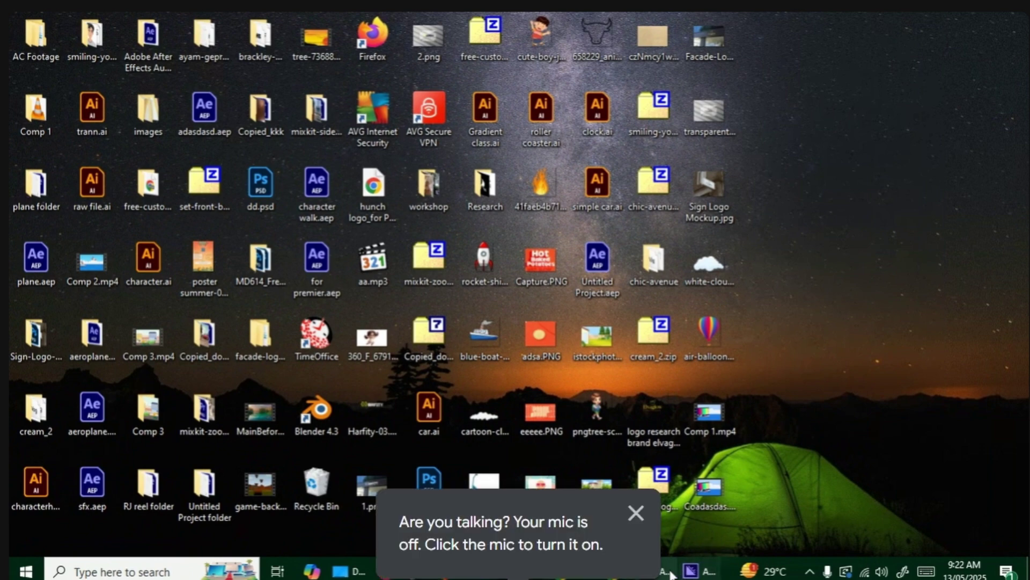
Switch back to After Effects and add Comp 1 to the render queue again
click(652, 570)
click(636, 513)
click(89, 36)
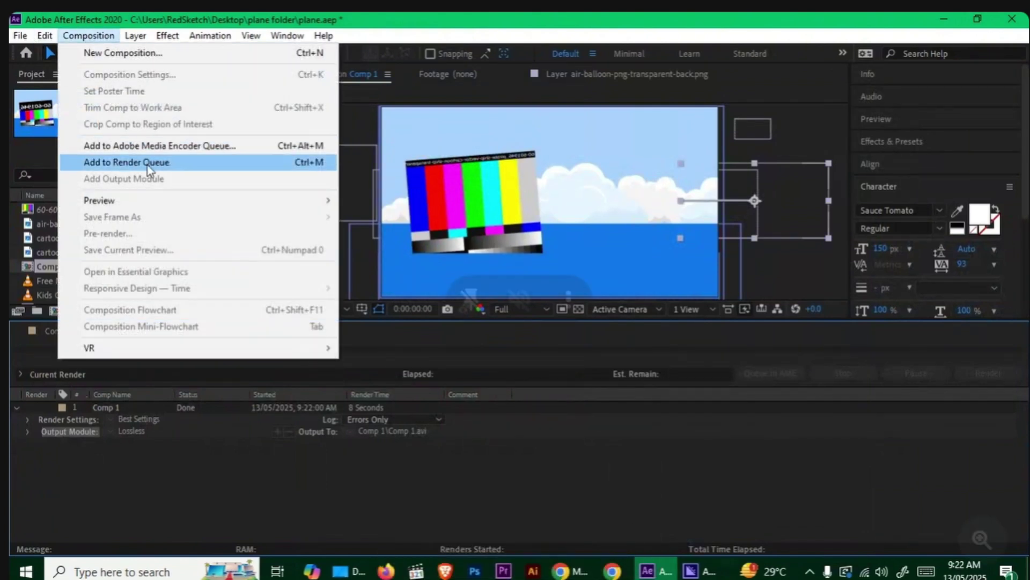
click(148, 162)
Name the second Comp 1 output aaaaaaaaaaaaaa in the Desktop's Comp 1 subfolder as AVI, and render it despite the missing footage
click(398, 468)
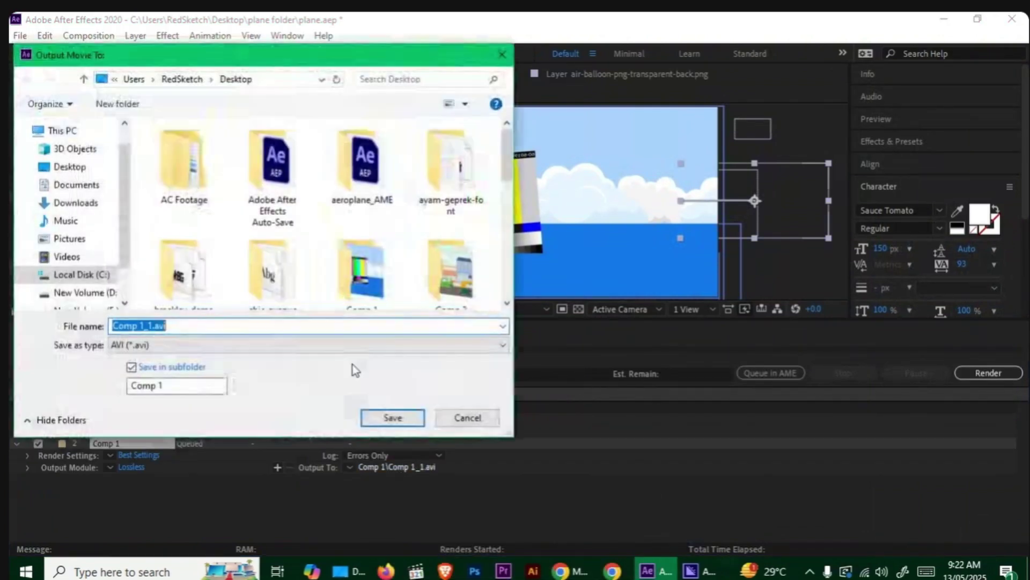
text(aaaaaaaaaaaaa)
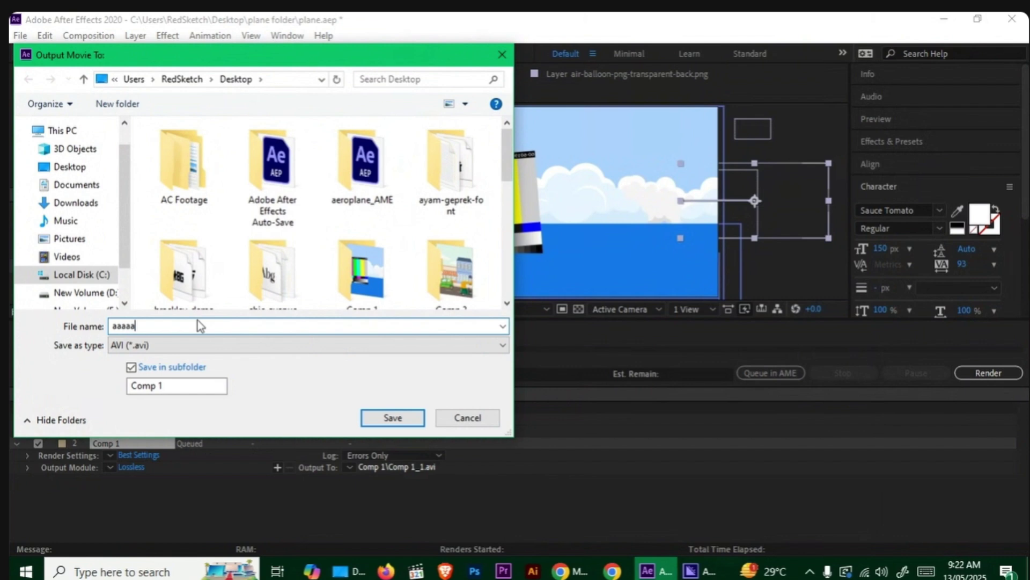
click(69, 167)
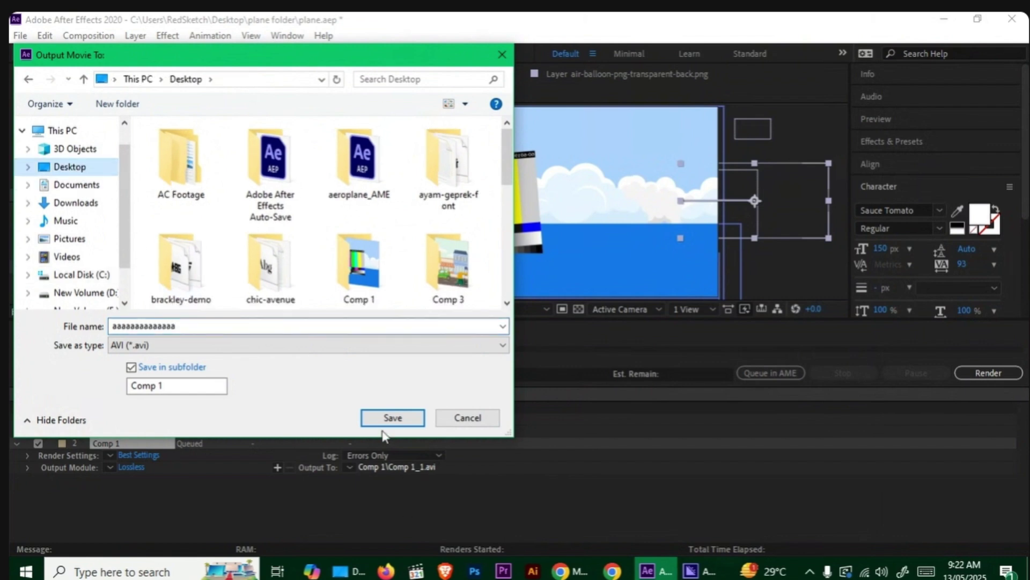
click(392, 417)
click(988, 372)
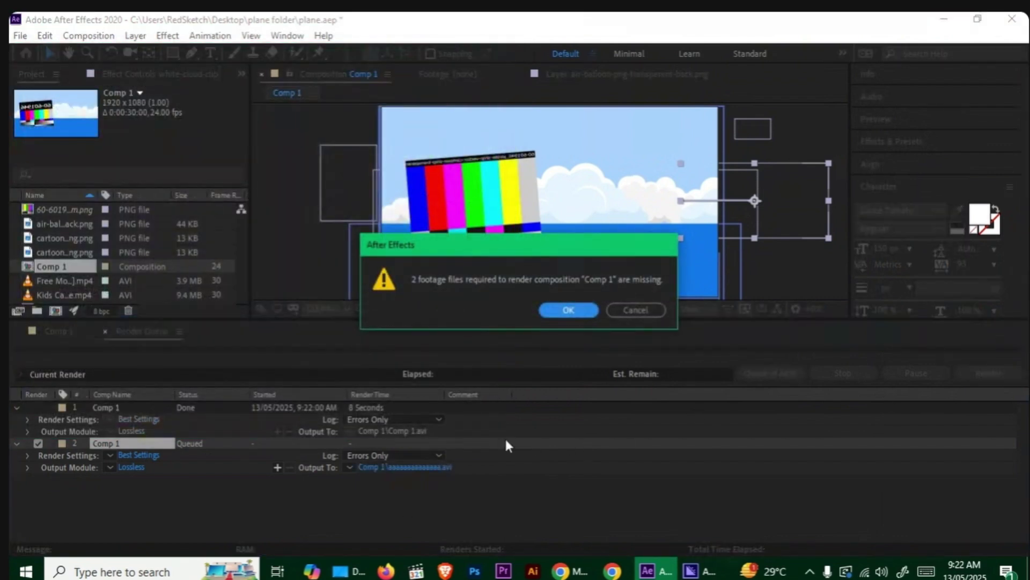
click(567, 310)
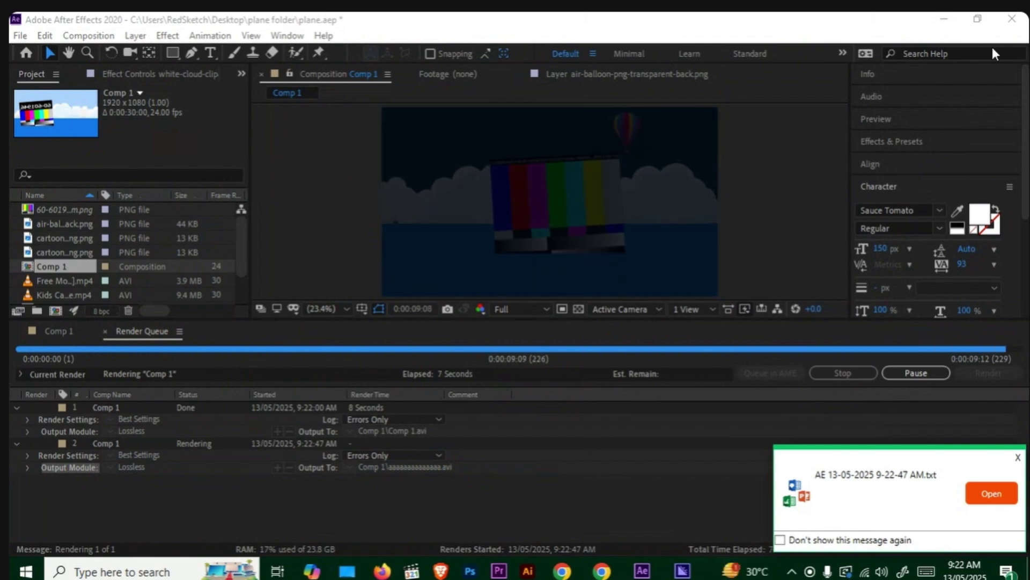
Open the Comp 1 folder on the desktop and check the file size of aaaaaaaaaaaaaa.avi in its properties
click(944, 18)
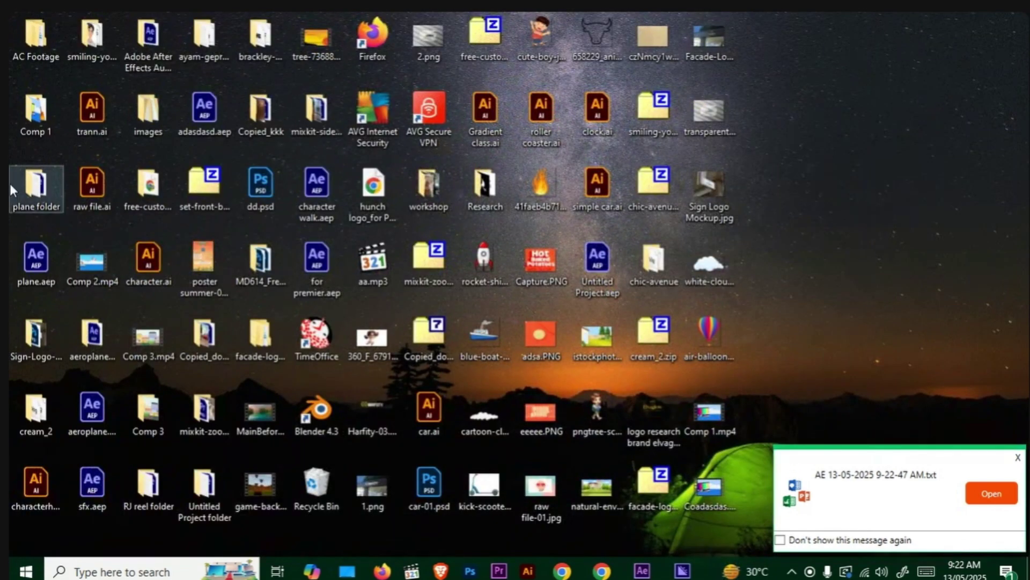
double_click(33, 111)
click(209, 240)
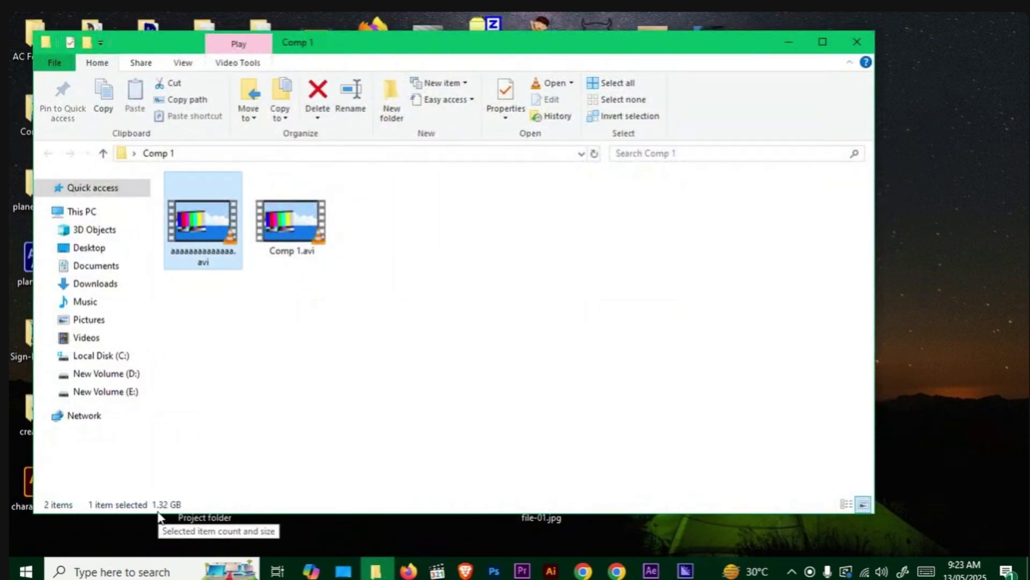
right_click(204, 226)
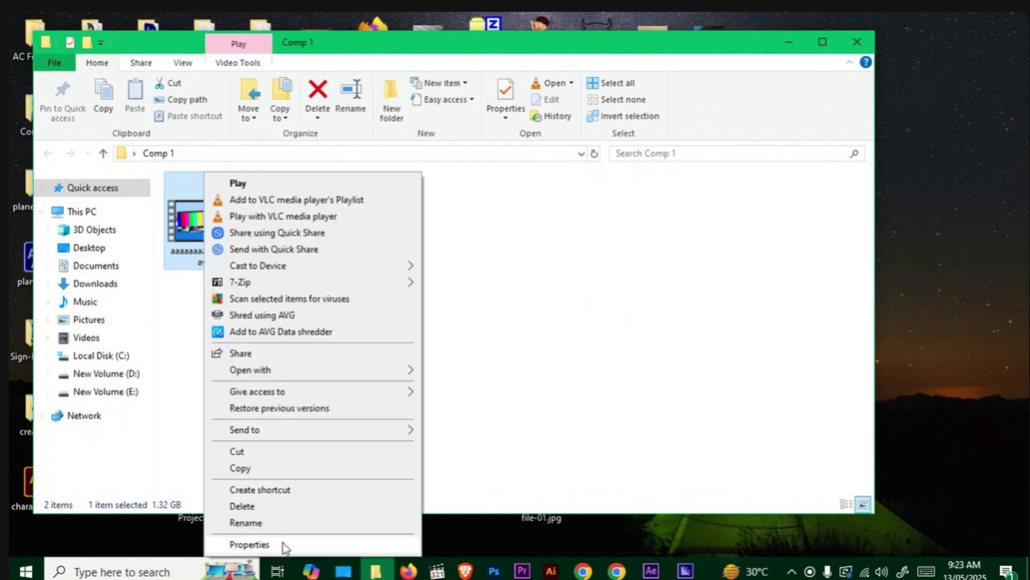
click(272, 545)
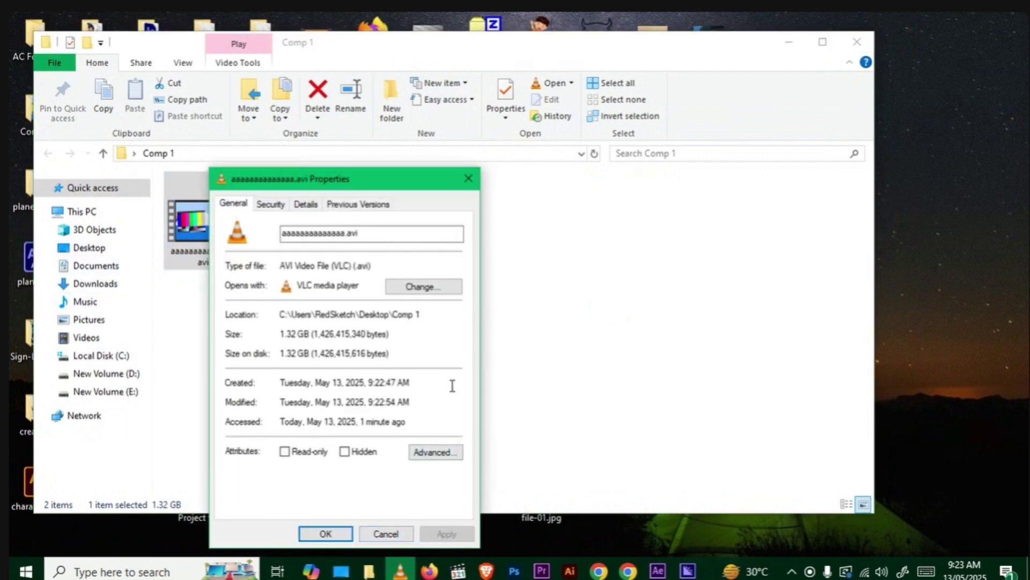